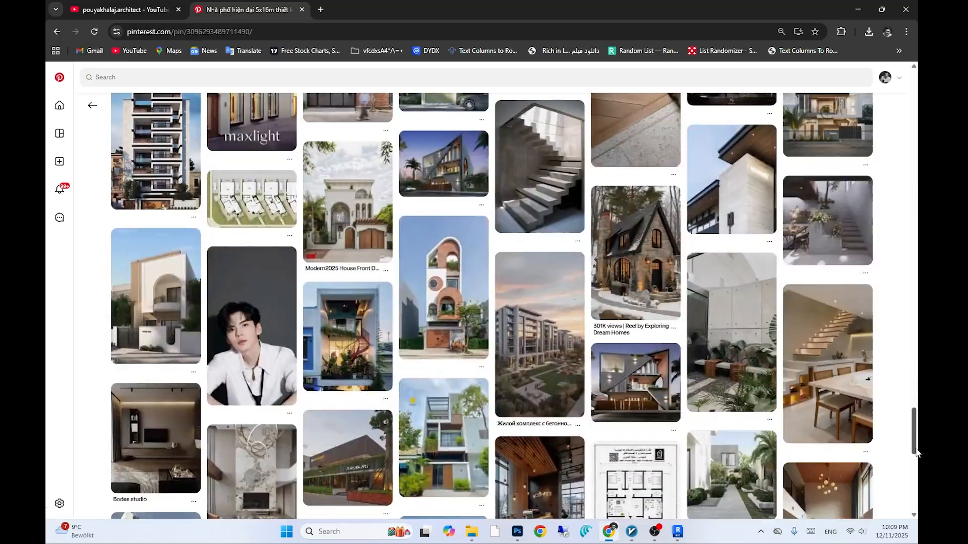
Browse Pinterest for modern narrow townhouse facades, opening several pins to compare their exteriors and related designs
left_click_drag(916, 449, 910, 176)
scroll(748, 367, "up", 8)
scroll(750, 371, "up", 8)
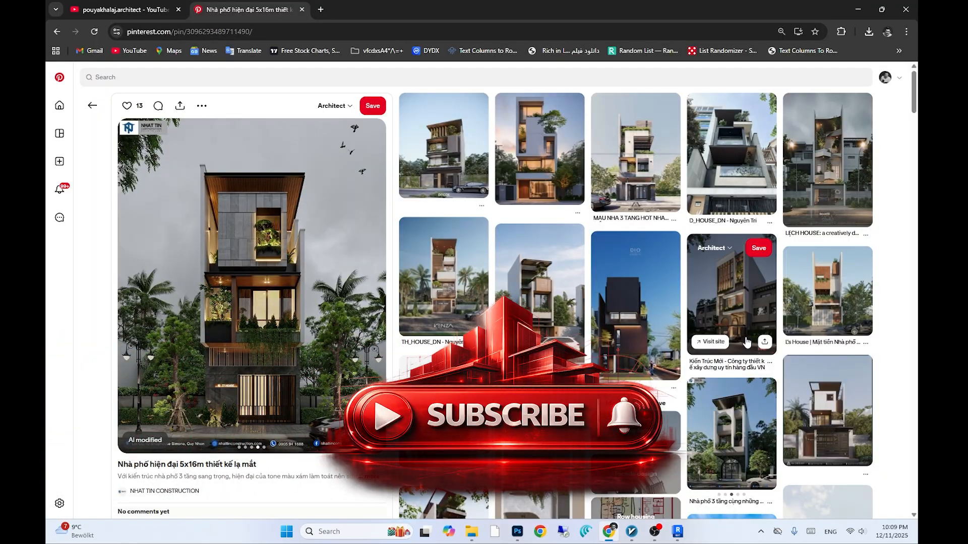
left_click(625, 171)
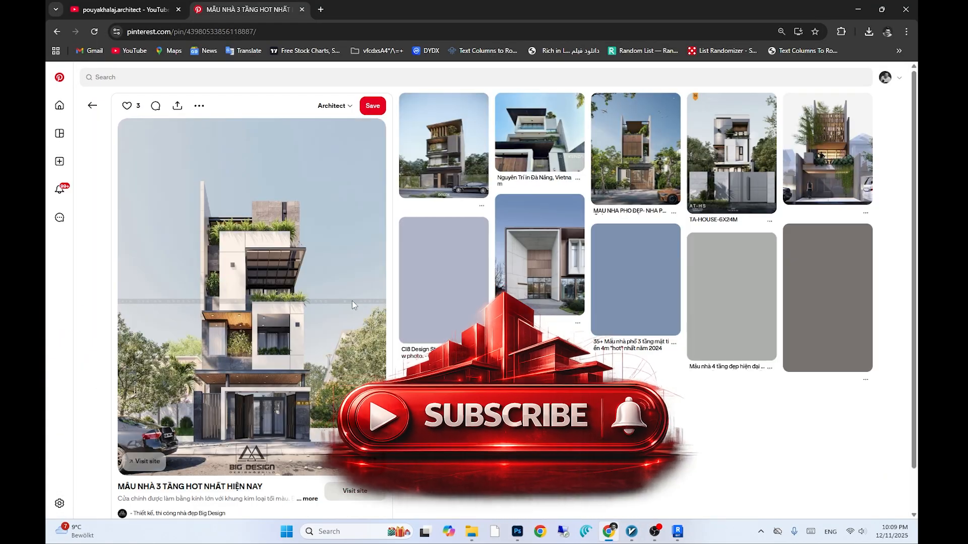
scroll(741, 324, "down", 8)
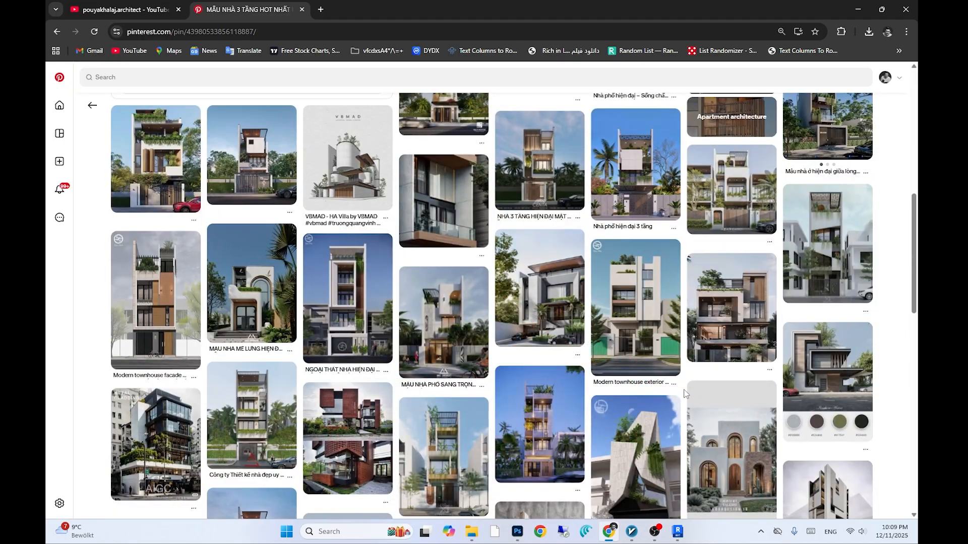
scroll(685, 394, "down", 10)
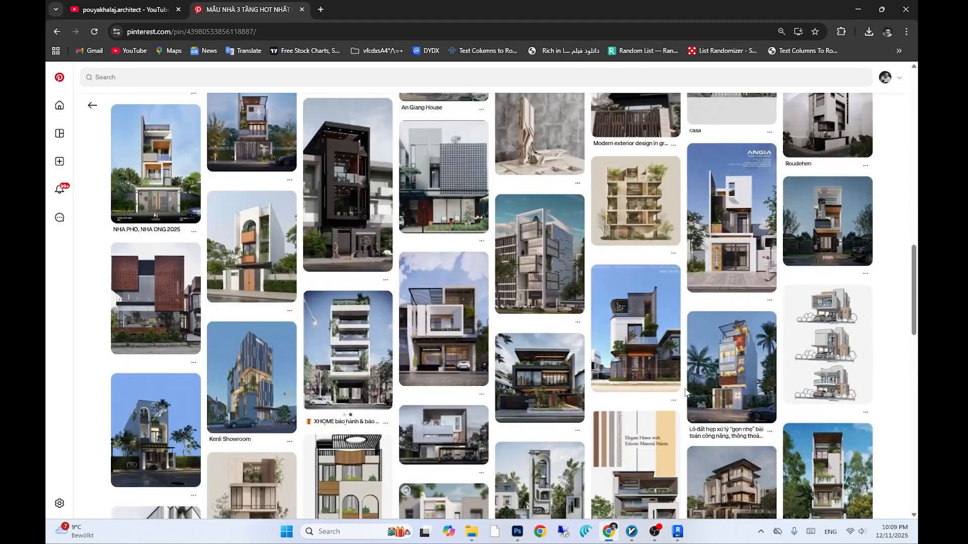
left_click(723, 229)
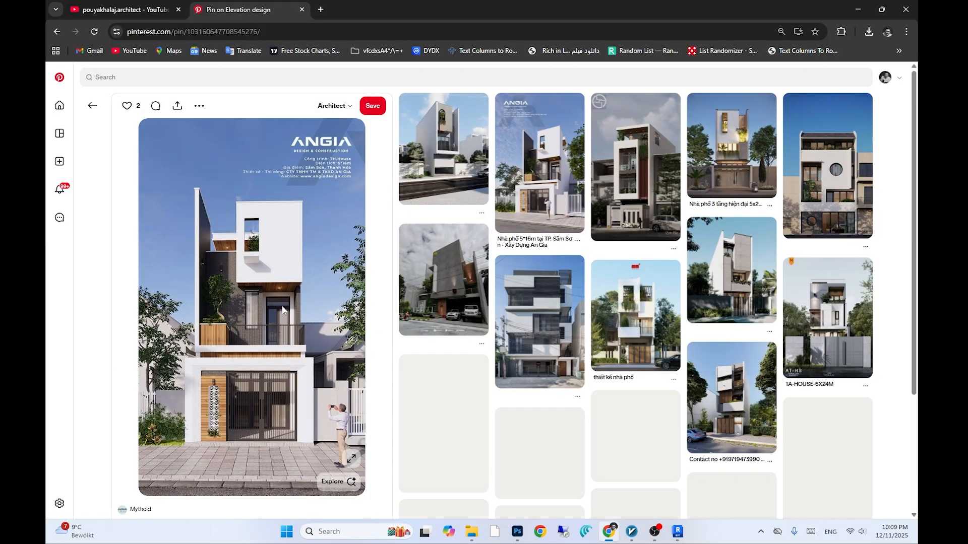
scroll(283, 310, "down", 10)
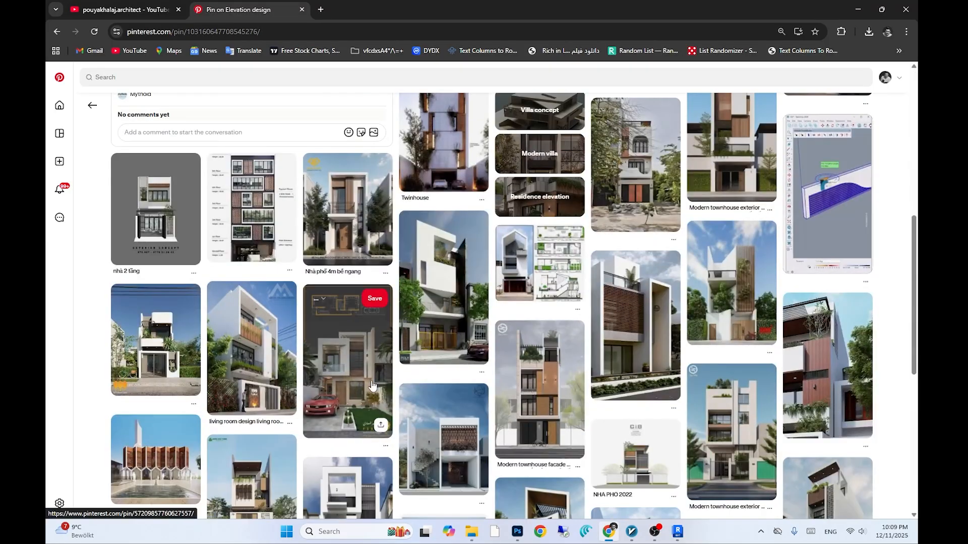
scroll(371, 386, "down", 10)
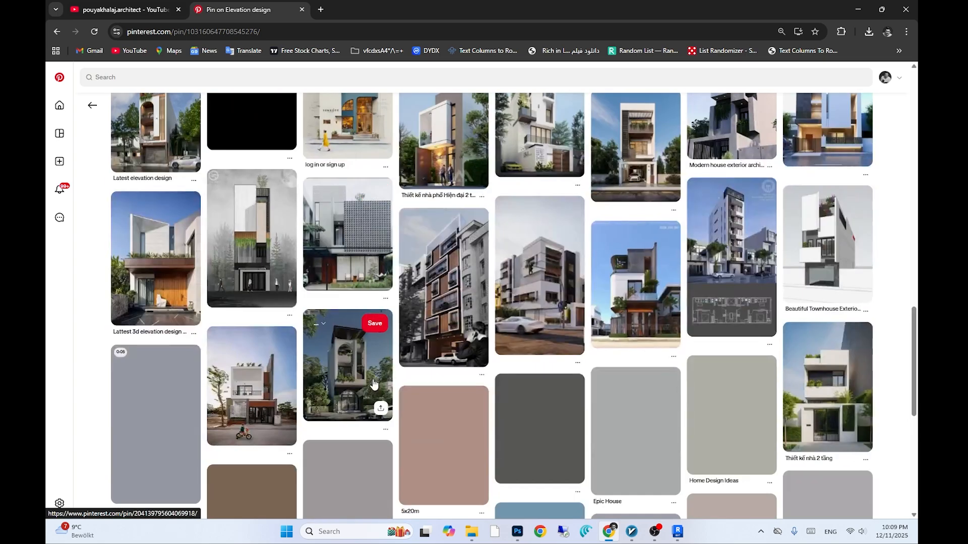
scroll(374, 383, "down", 5)
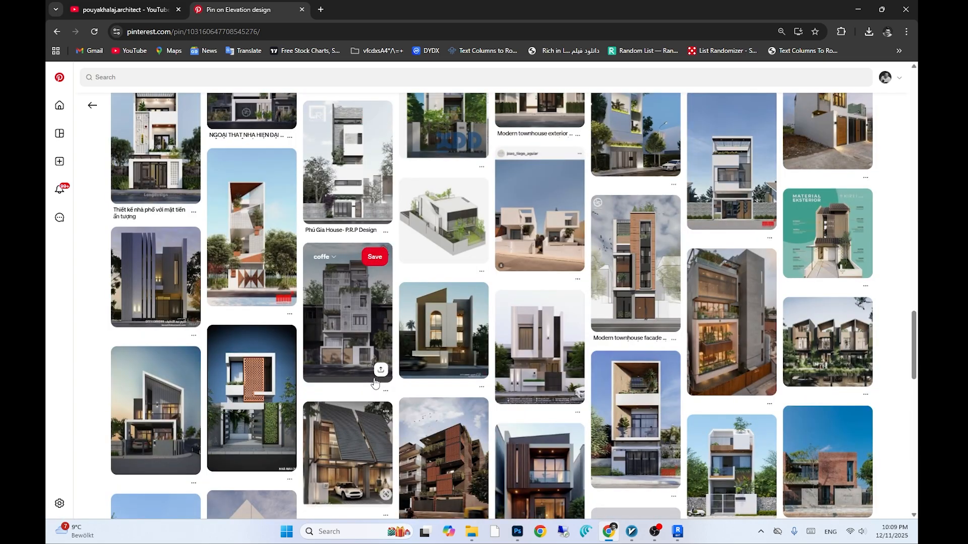
scroll(374, 383, "down", 6)
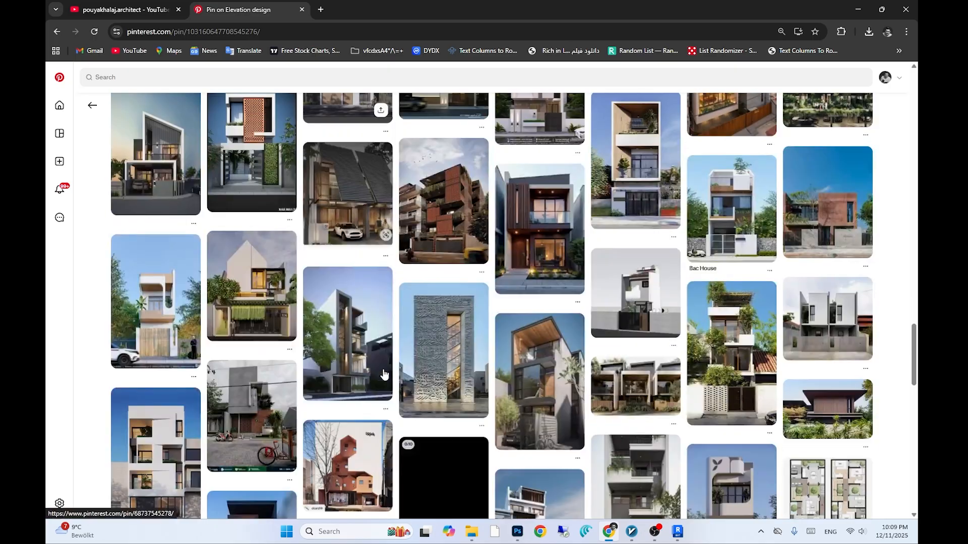
left_click(555, 317)
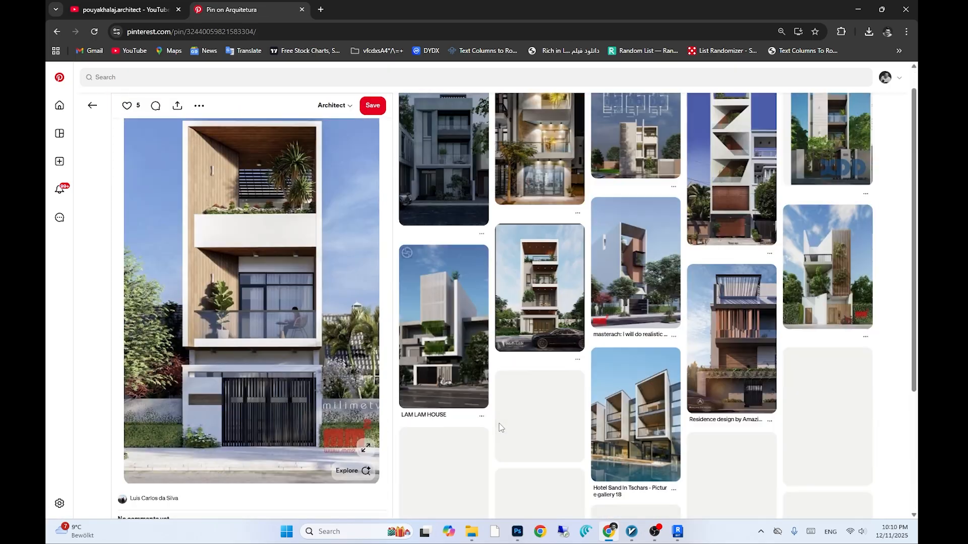
scroll(500, 431, "down", 6)
scroll(500, 427, "down", 10)
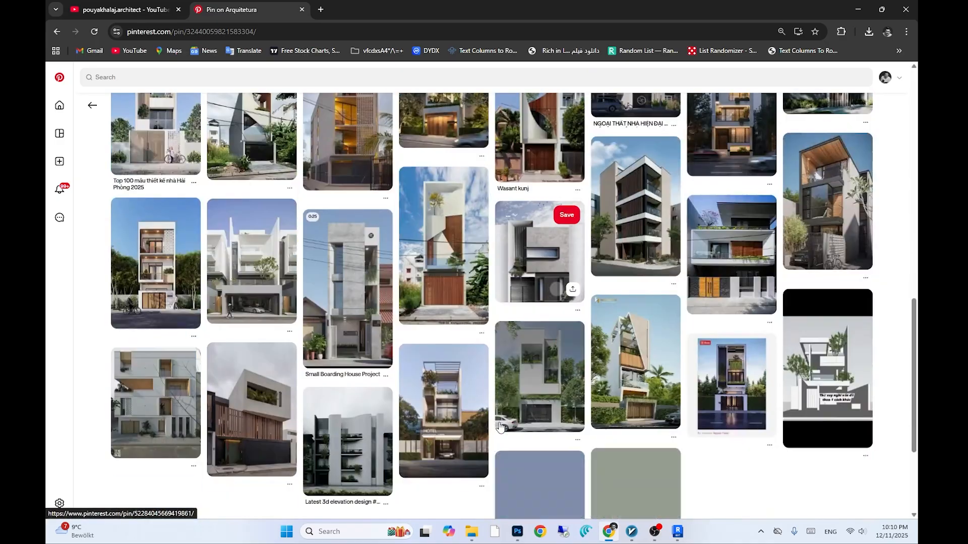
Return to the earlier pin of the modern 5x16m townhouse and look through its related facade designs
left_click(57, 32)
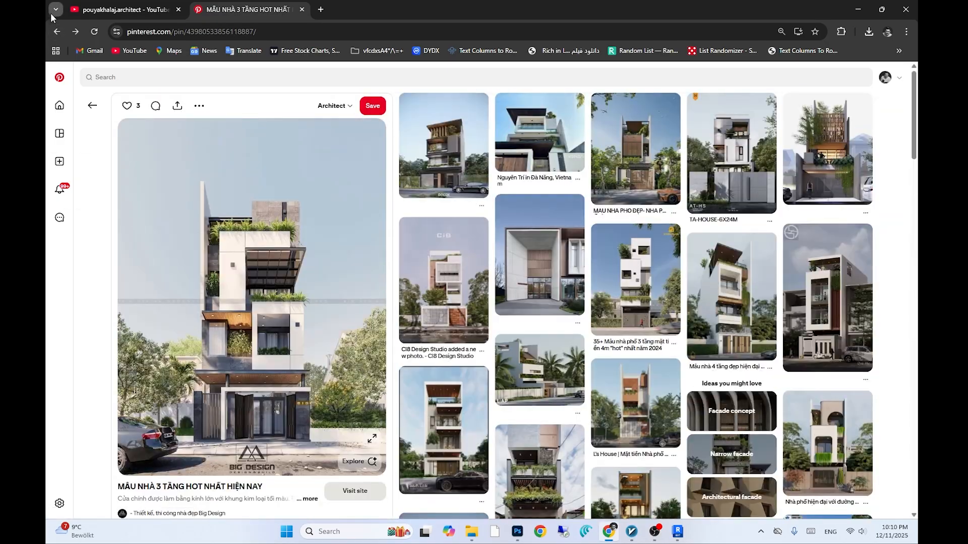
left_click(57, 31)
scroll(353, 292, "up", 1)
left_click(57, 32)
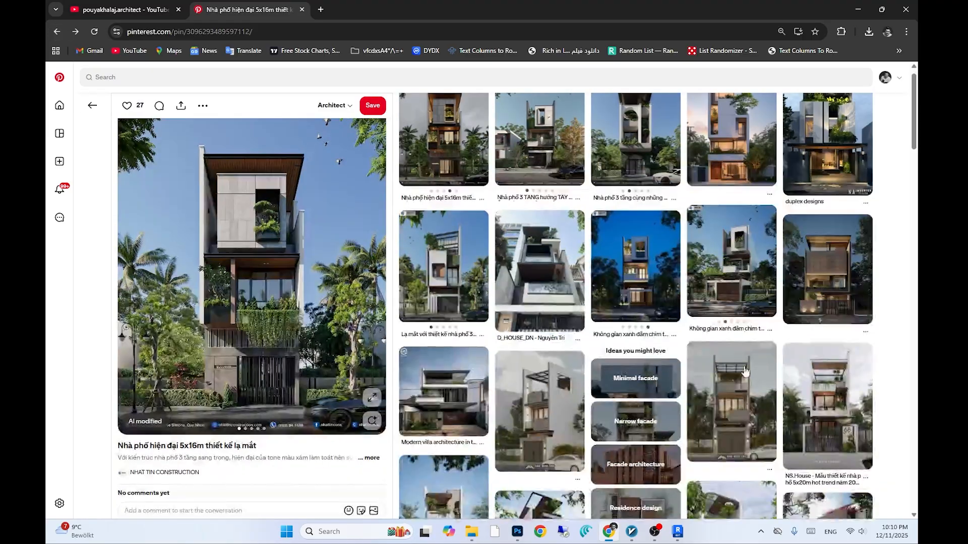
scroll(682, 398, "down", 8)
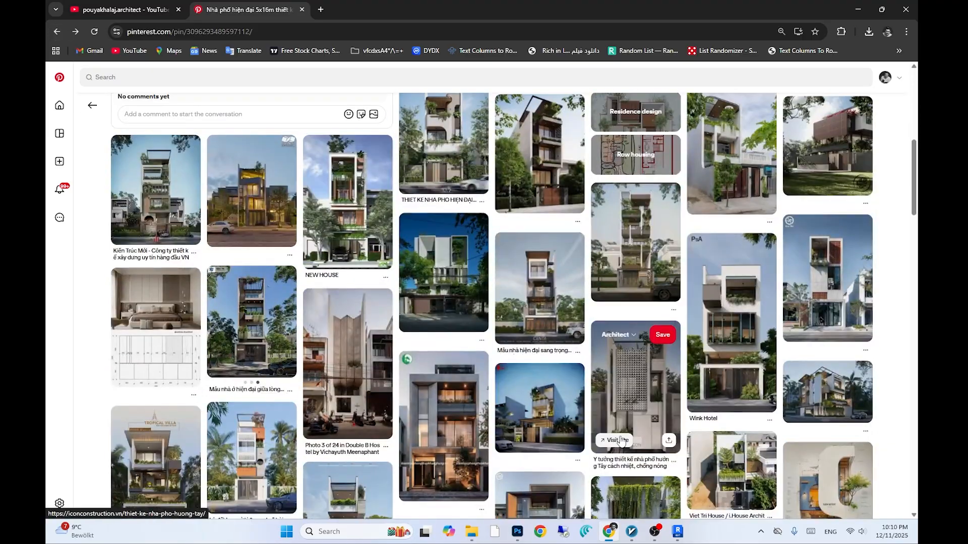
scroll(621, 441, "down", 3)
scroll(621, 442, "down", 4)
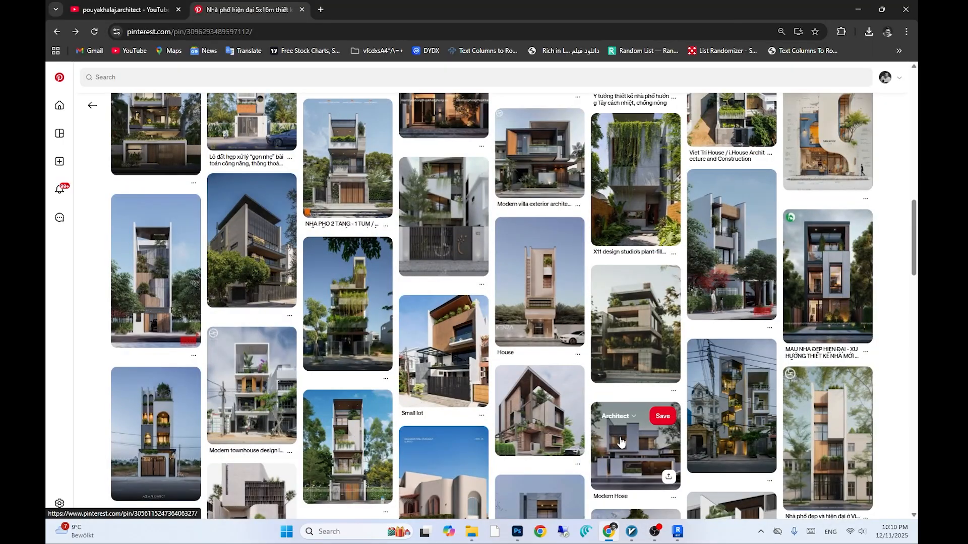
scroll(621, 442, "down", 1)
Save the pinned image of the white three-storey house with the parked sports car to the desktop
right_click(292, 243)
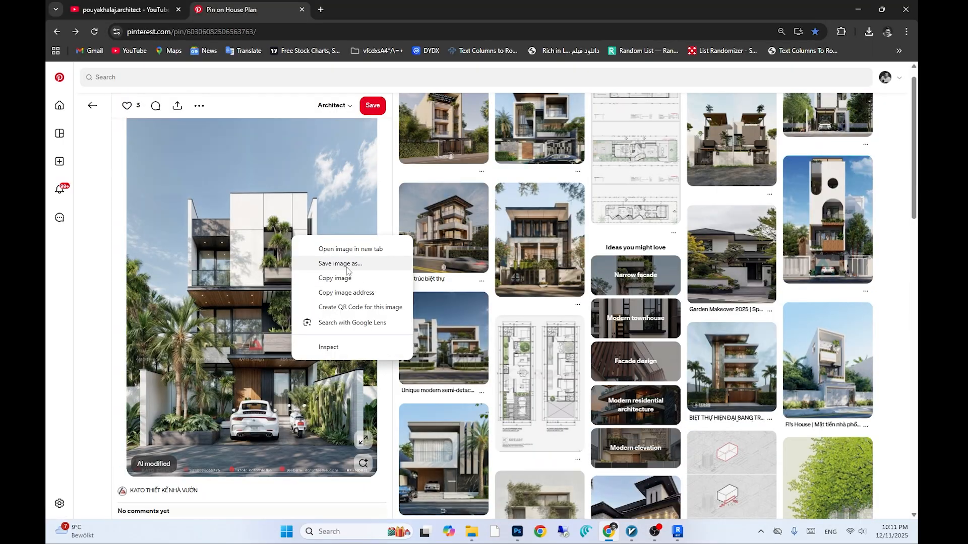
left_click(324, 261)
left_click(758, 395)
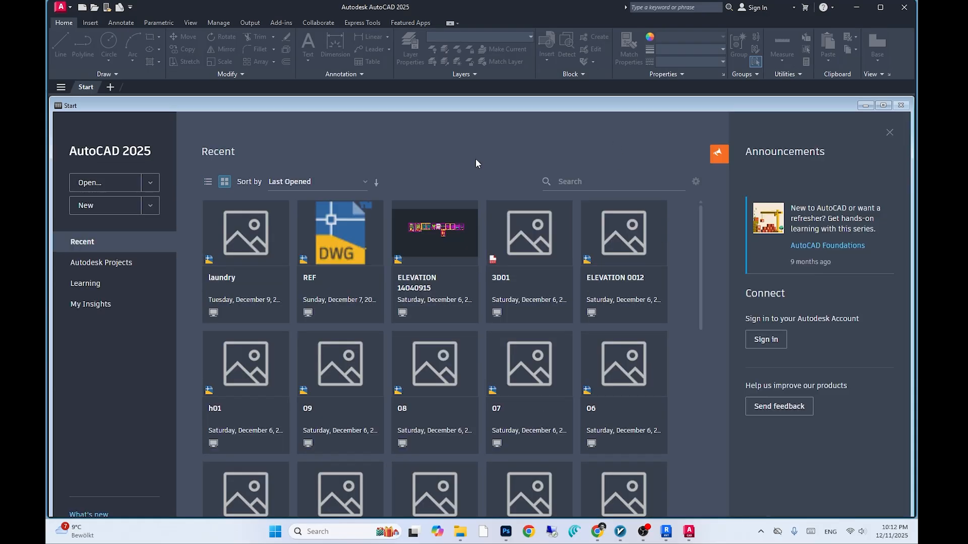
Create a new drawing in AutoCAD and copy the saved house image from the Desktop folder
left_click(106, 206)
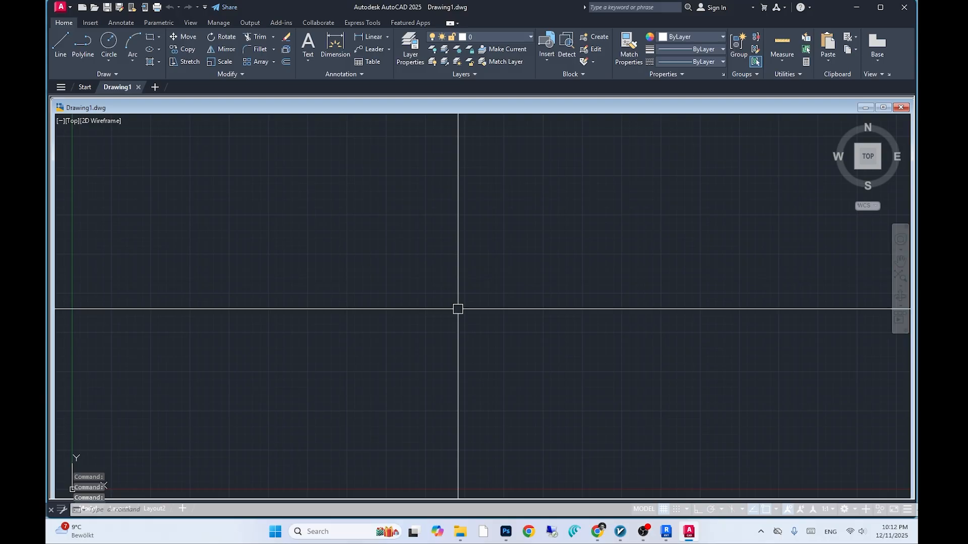
key("super+e")
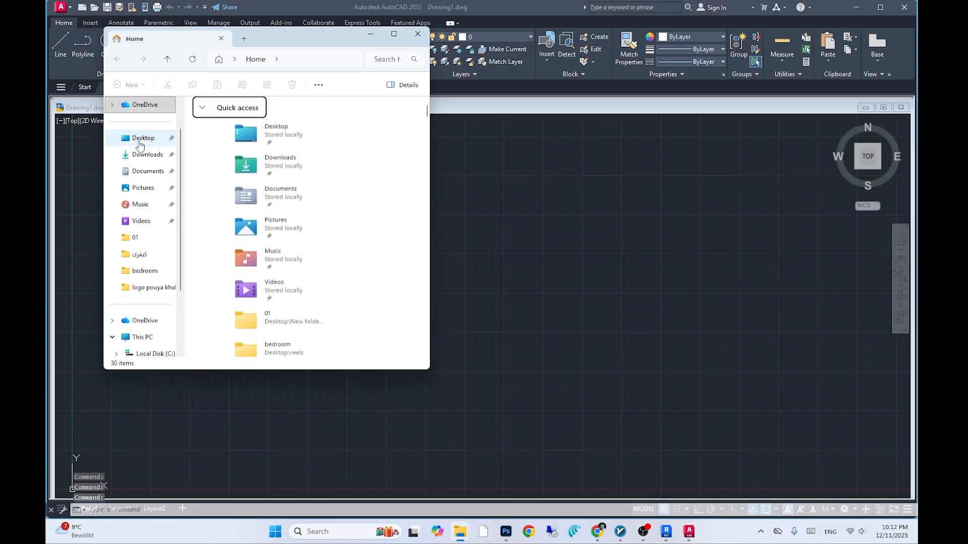
left_click(139, 145)
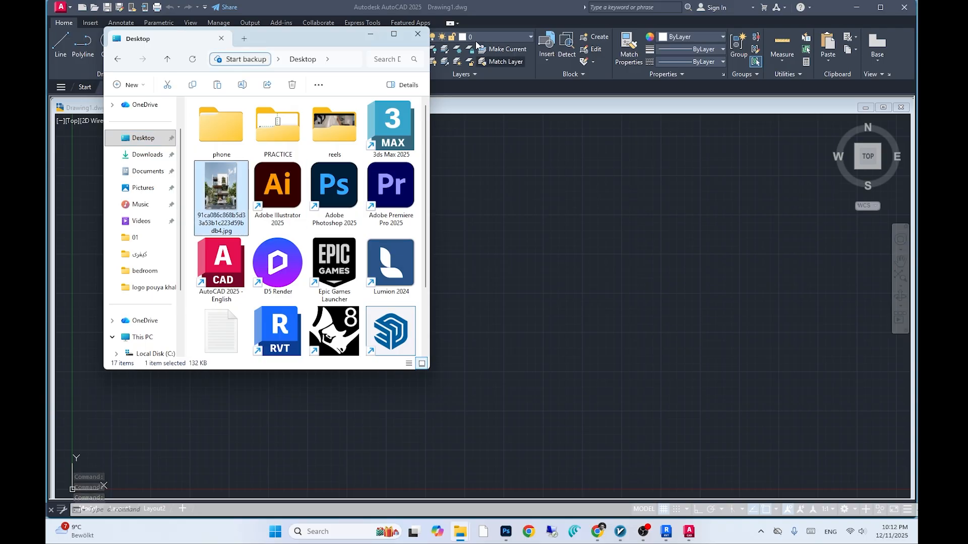
left_click(417, 35)
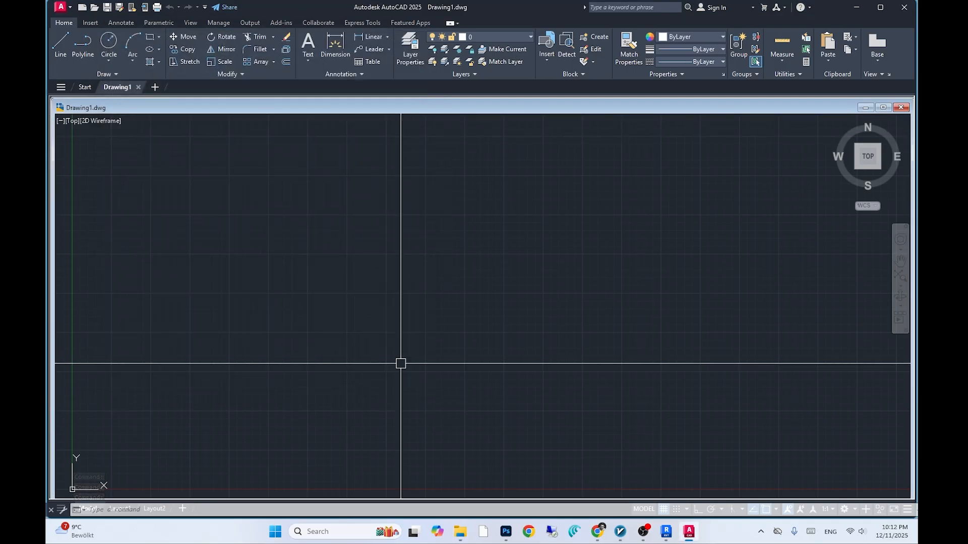
Paste the house image into the drawing at scale 1 with a rotation angle of 0
key("ctrl+v")
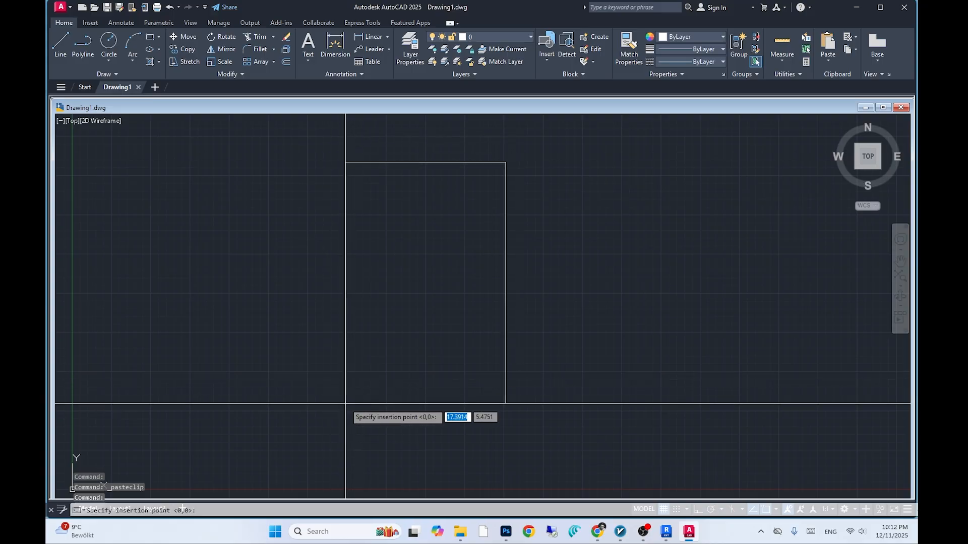
left_click(584, 283)
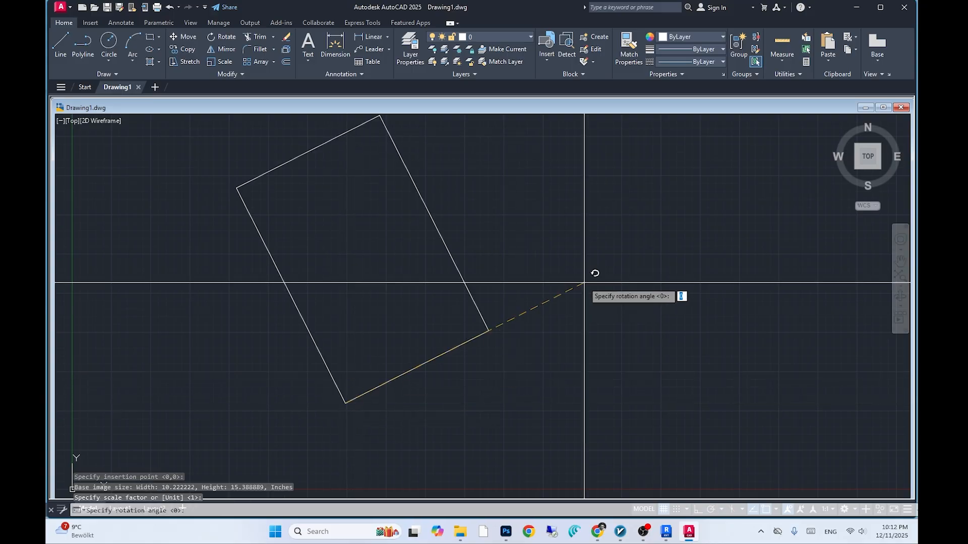
key("Return")
scroll(474, 348, "up", 4)
middle_click_drag(472, 349, 525, 358)
scroll(507, 364, "down", 2)
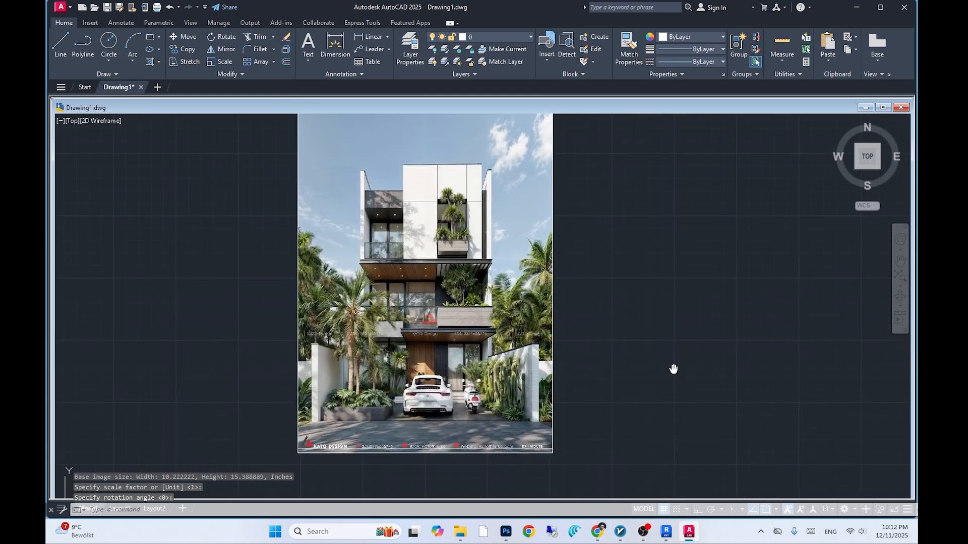
scroll(660, 376, "down", 2)
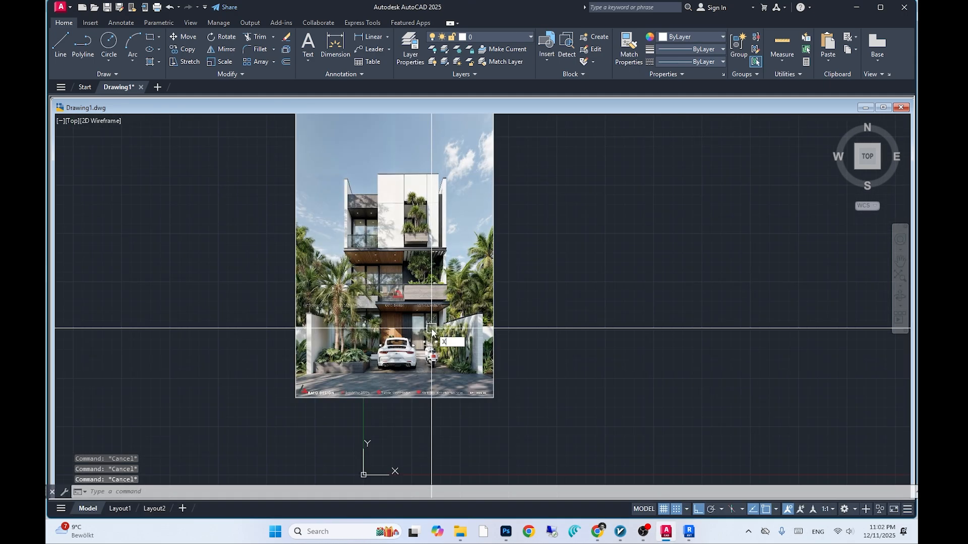
Turn snap mode off and draw a horizontal construction line (XLINE) across the photo at the entrance floor level
type("l")
key("Return")
scroll(400, 361, "up", 4)
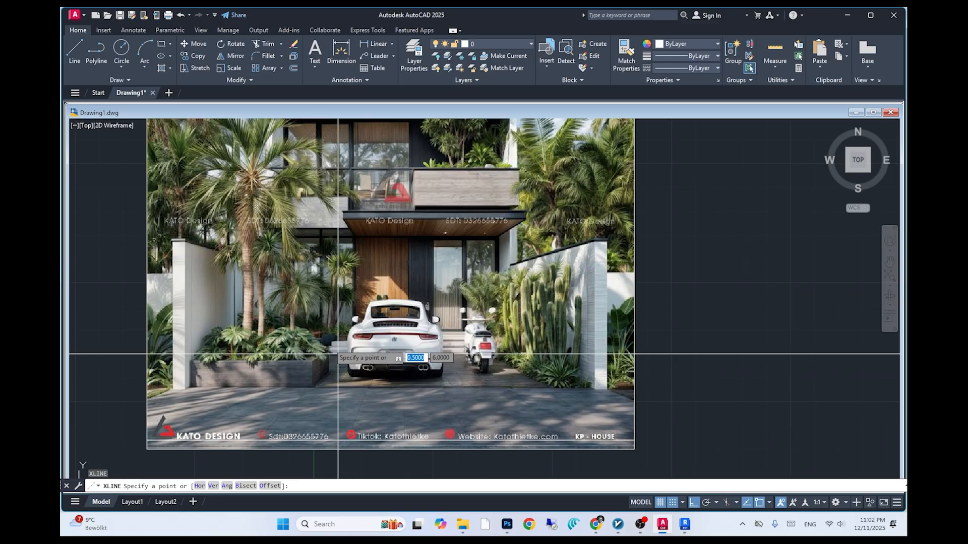
key("F9")
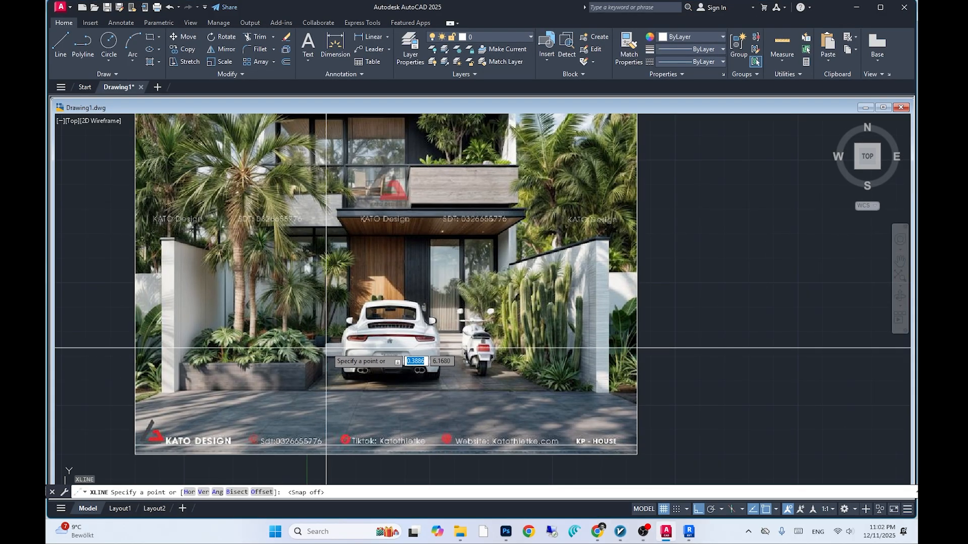
left_click(327, 346)
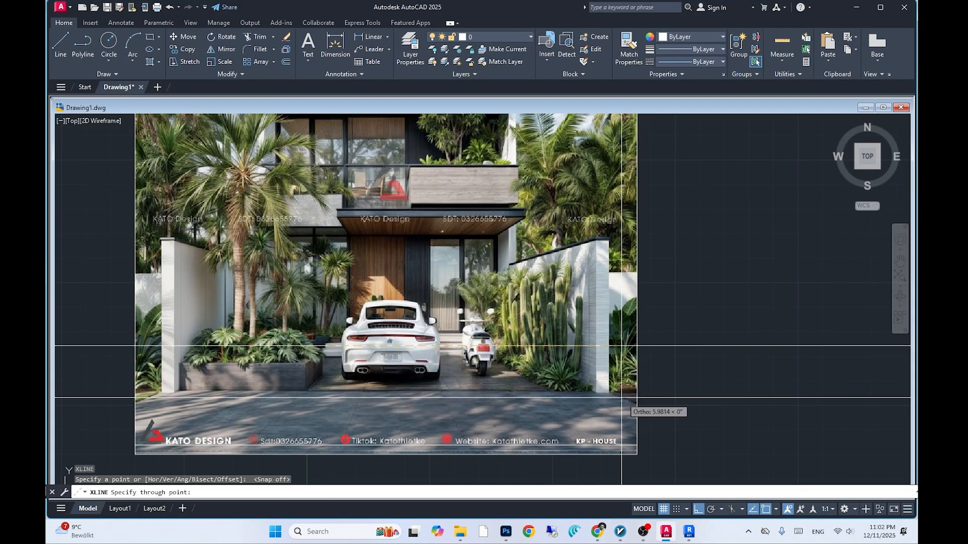
left_click(716, 397)
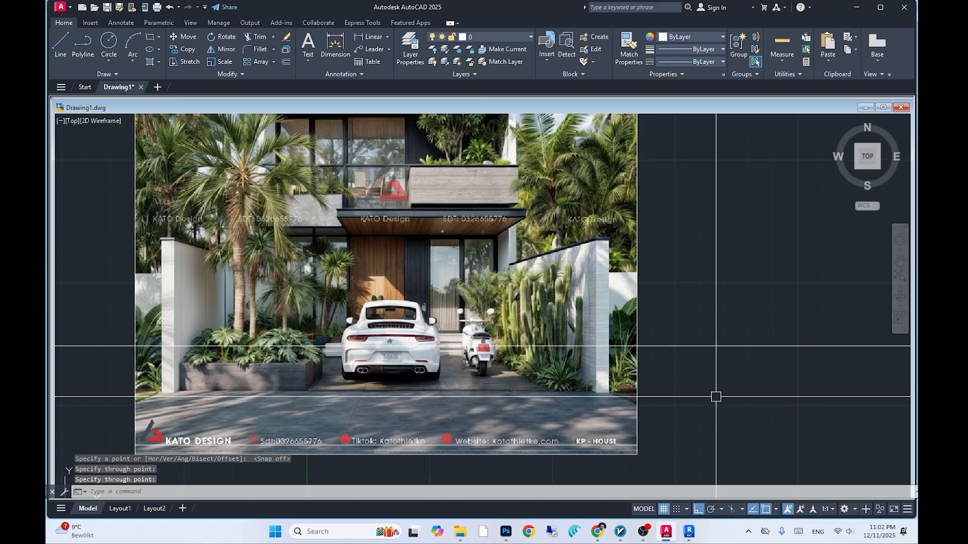
key("Return")
middle_click_drag(639, 355, 640, 400)
key("Escape")
key("Escape")
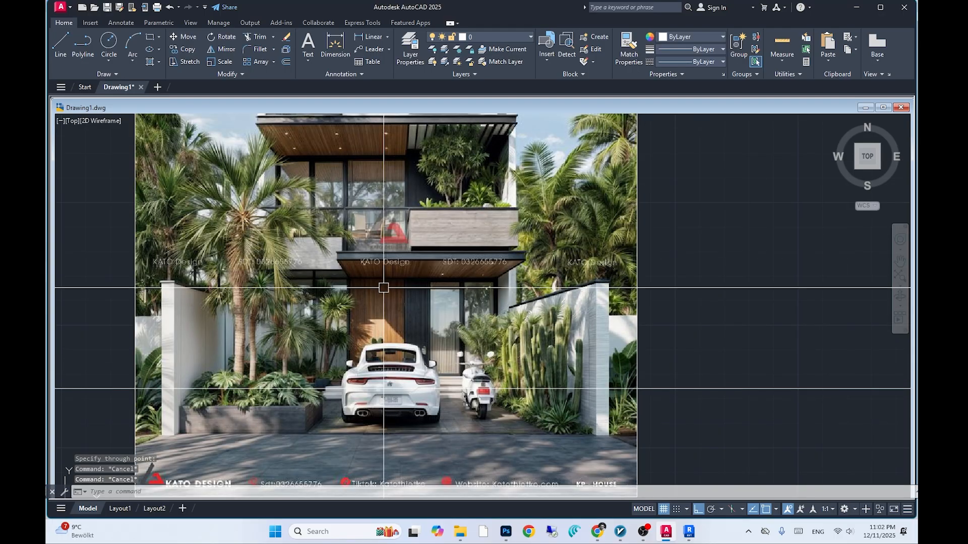
Draw a second horizontal construction line at the ground-floor ceiling, along the underside of the entrance canopy
key("Return")
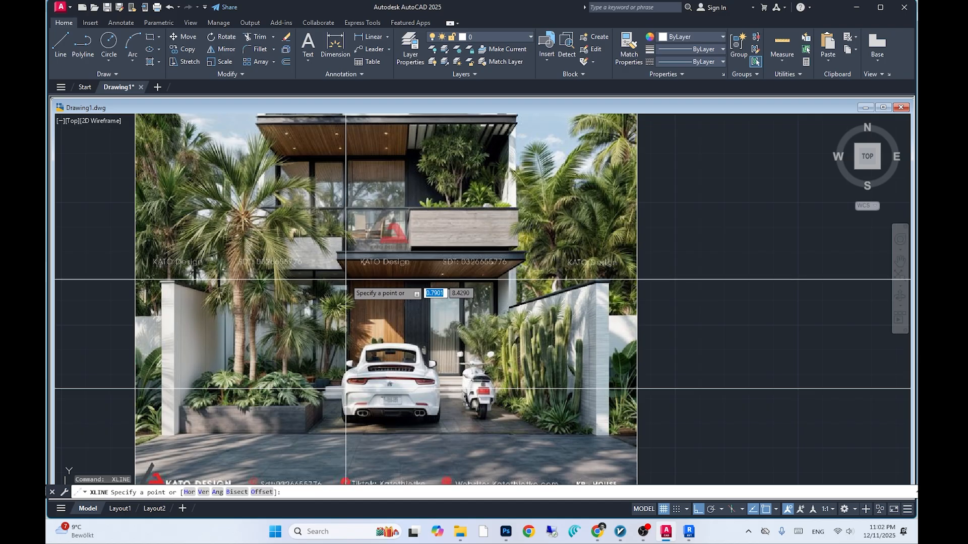
left_click(345, 280)
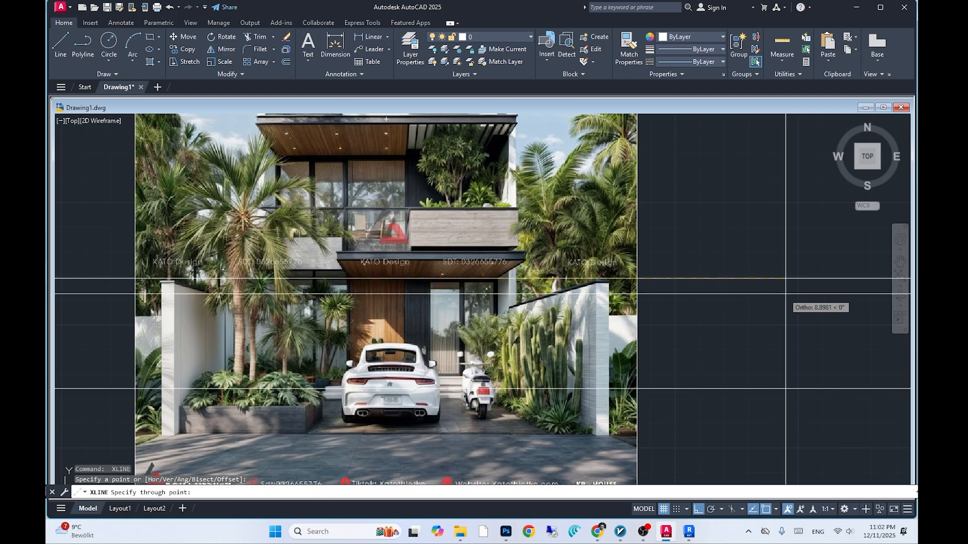
left_click(786, 295)
key("Escape")
middle_click_drag(696, 307, 621, 299)
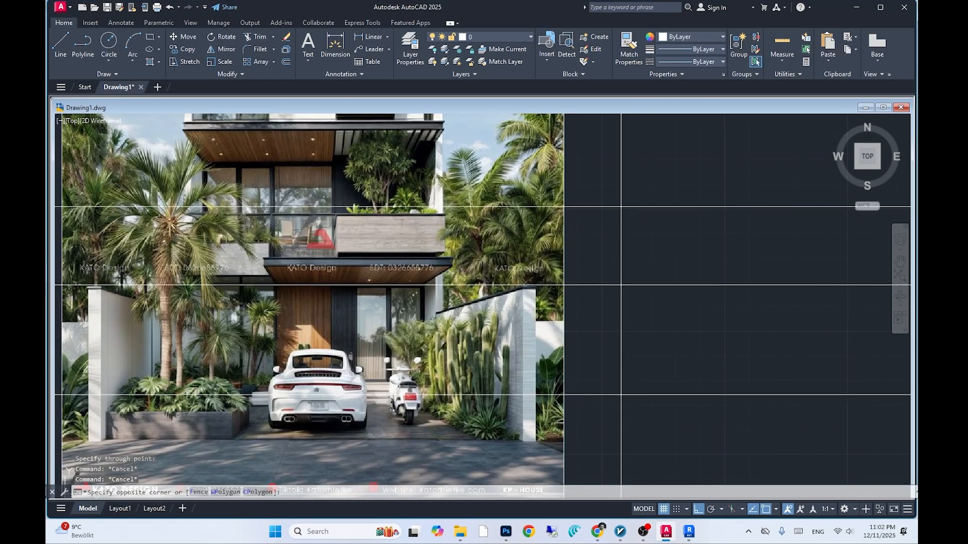
scroll(523, 364, "down", 2)
left_click(586, 401)
middle_click_drag(467, 255, 508, 255)
left_click(263, 233)
scroll(337, 352, "up", 2)
key("Escape")
key("Escape")
key("Escape")
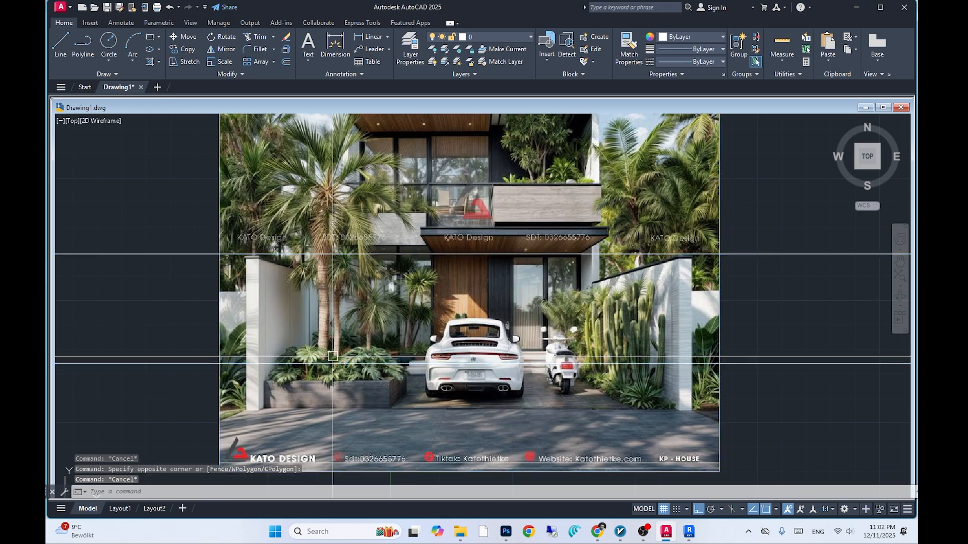
Draw a vertical construction line (XLINE) through the photo along the left side of the facade
middle_click_drag(387, 256, 388, 386)
type("x")
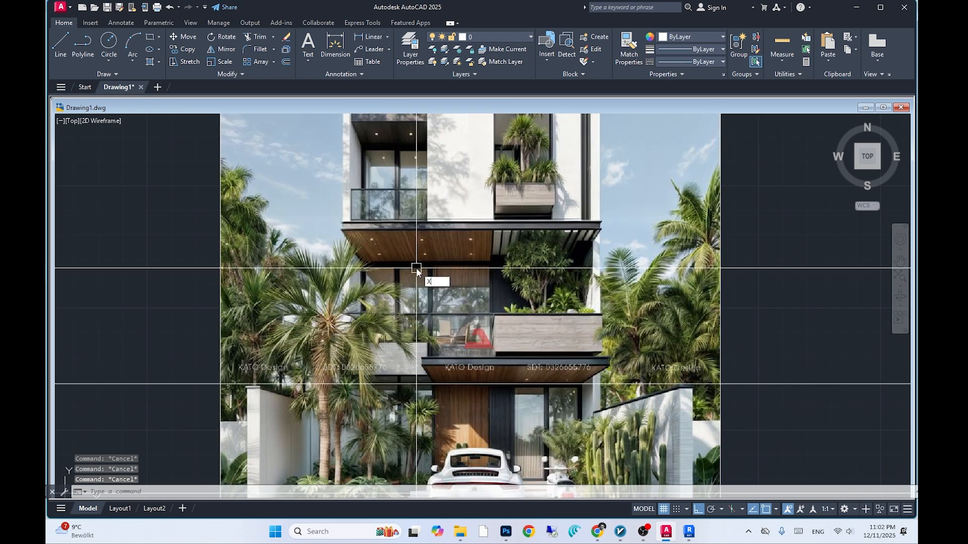
type("l")
key("Return")
left_click(360, 265)
scroll(360, 377, "down", 2)
middle_click_drag(360, 377, 382, 278)
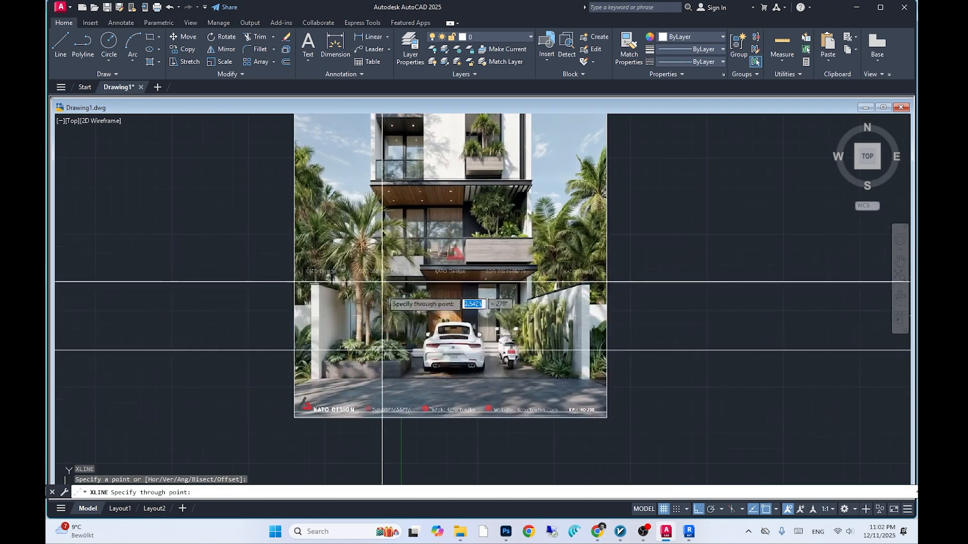
left_click(382, 443)
key("Escape")
Draw a second vertical construction line along the right side of the house facade
middle_click_drag(504, 256, 501, 270)
scroll(519, 252, "up", 2)
type("xl")
key("Return")
left_click(510, 337)
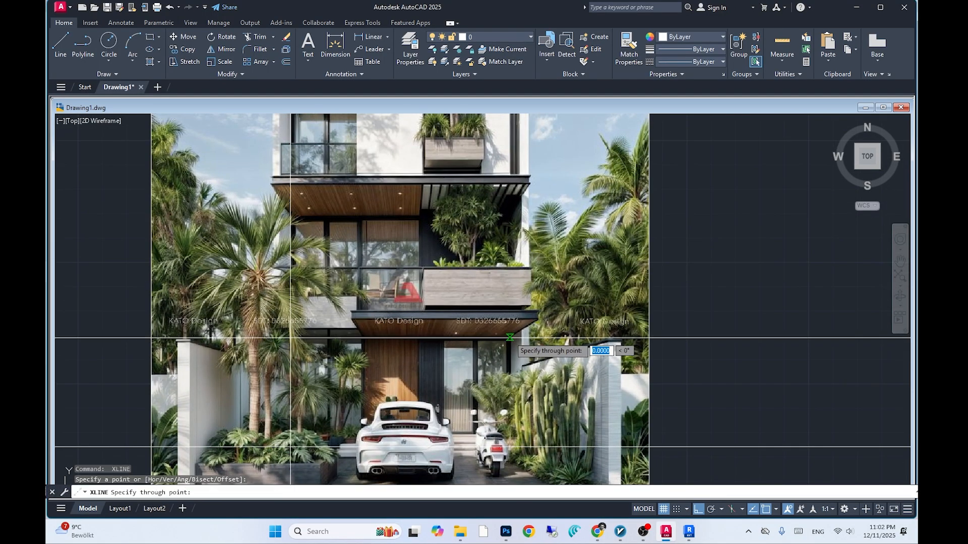
middle_click_drag(519, 460, 524, 354)
middle_click_drag(510, 392, 516, 331)
left_click(515, 415)
key("Return")
scroll(521, 400, "down", 2)
middle_click_drag(521, 399, 509, 404)
key("Escape")
key("Escape")
Scale the photo and all construction lines by reference from the floor-line intersection, setting the ground-floor height to 3.90
left_click(589, 432)
left_click(359, 226)
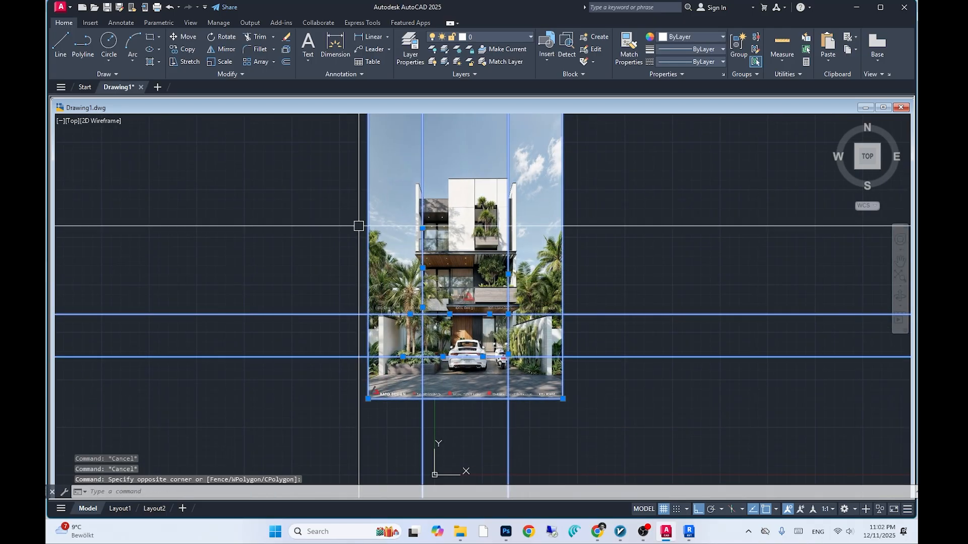
scroll(428, 316, "up", 4)
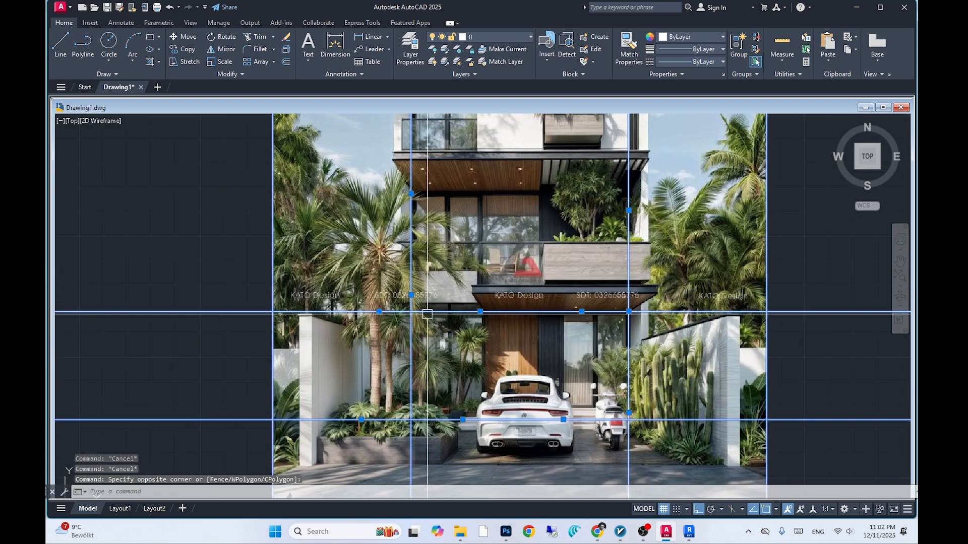
key("Return")
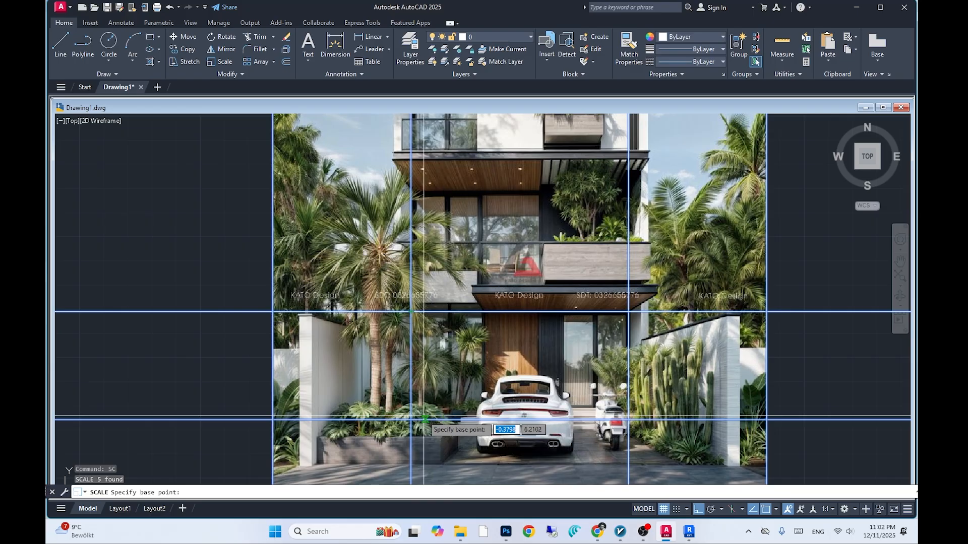
left_click(411, 420)
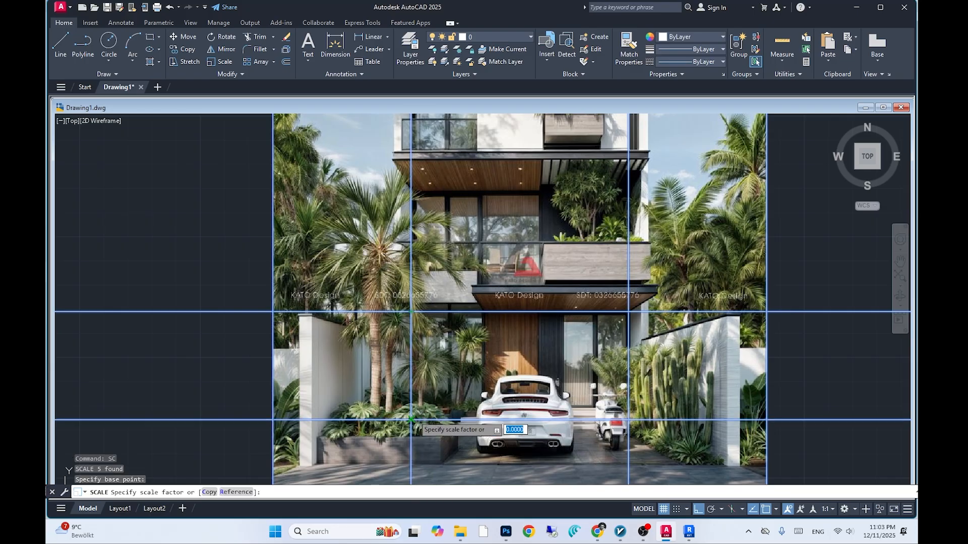
type("R")
key("Return")
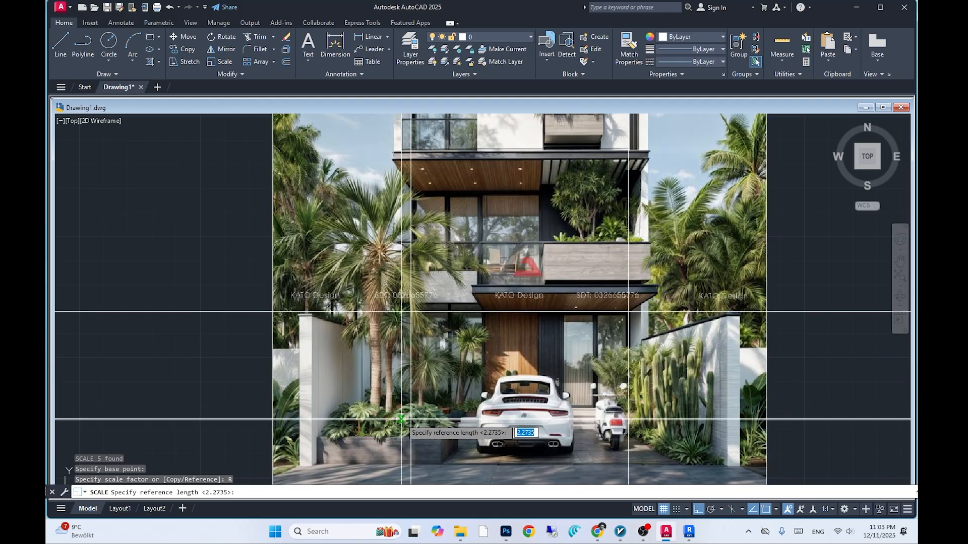
left_click(411, 419)
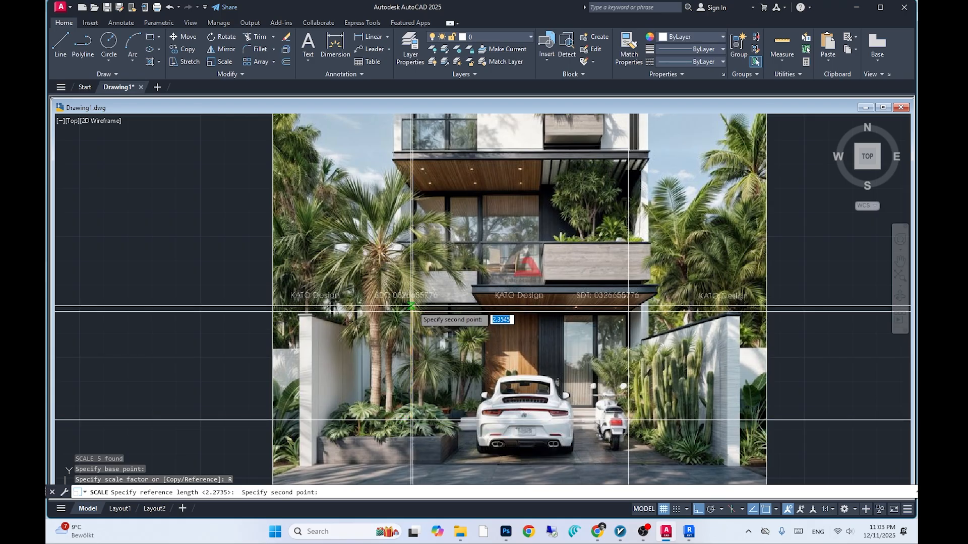
left_click(411, 312)
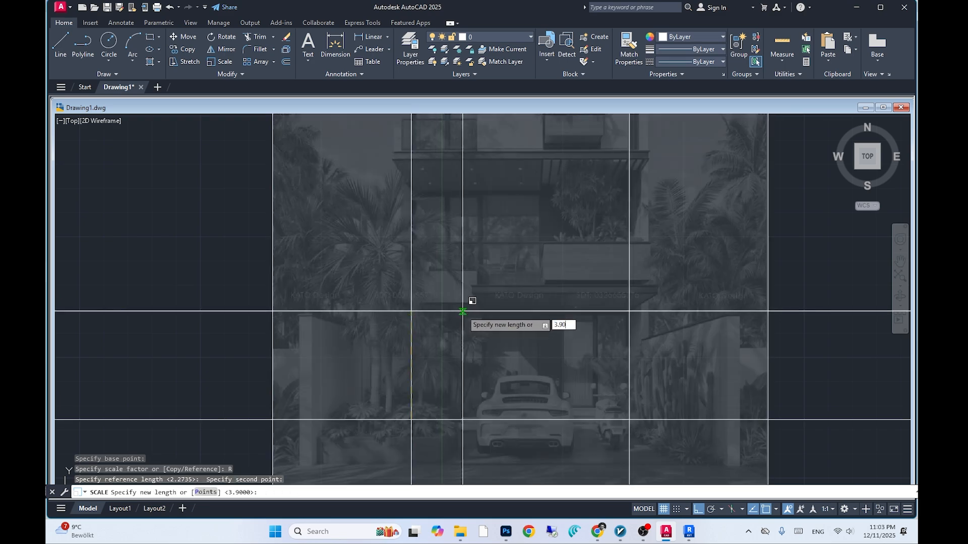
type("3.90")
key("Return")
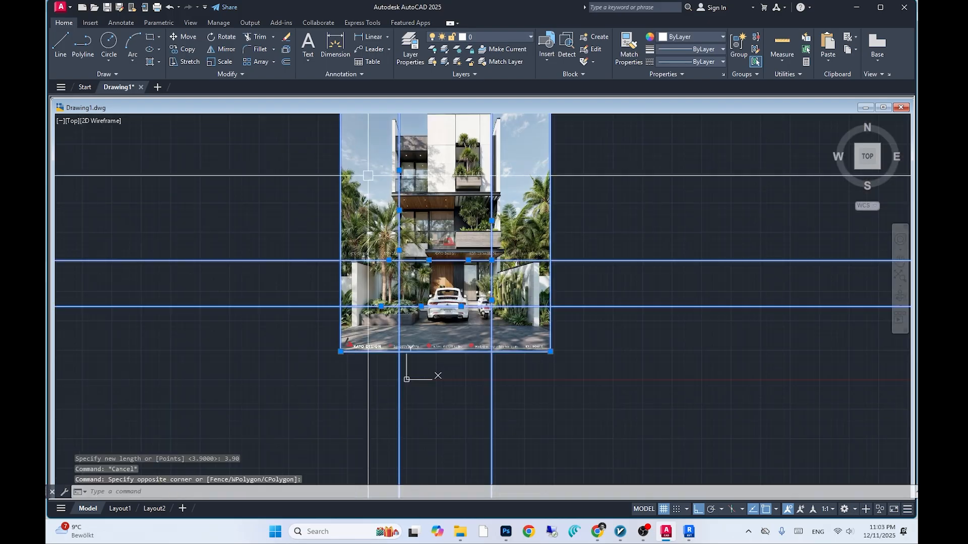
key("Escape")
key("Escape")
Draw a horizontal construction line along the underside of the timber ceiling above the first floor
middle_click_drag(451, 225, 451, 284)
scroll(409, 292, "up", 4)
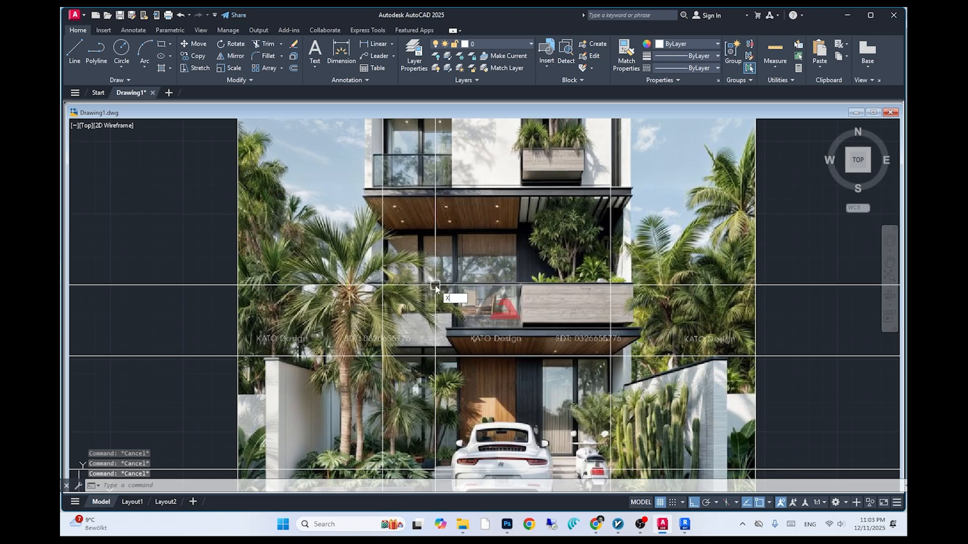
type("l")
key("Return")
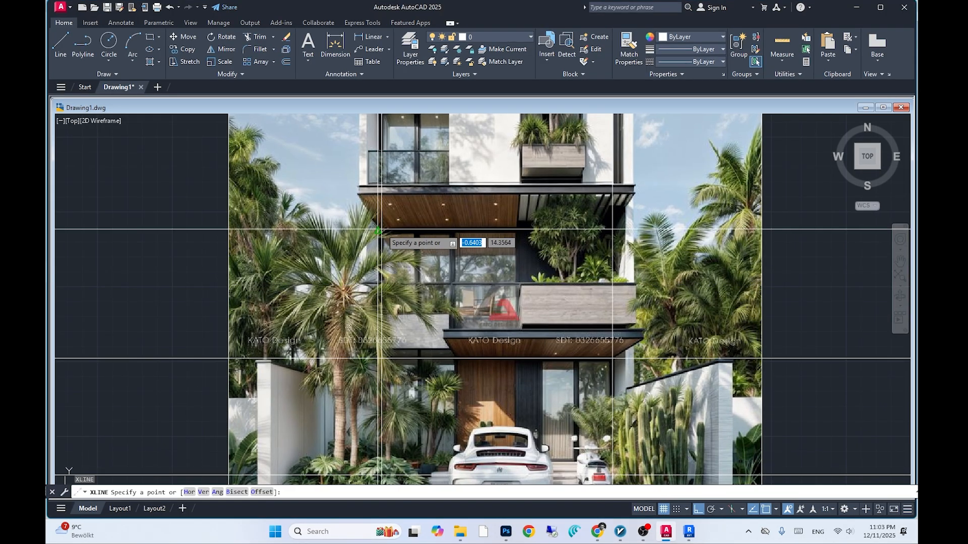
left_click(376, 233)
key("Escape")
key("Escape")
scroll(642, 273, "down", 2)
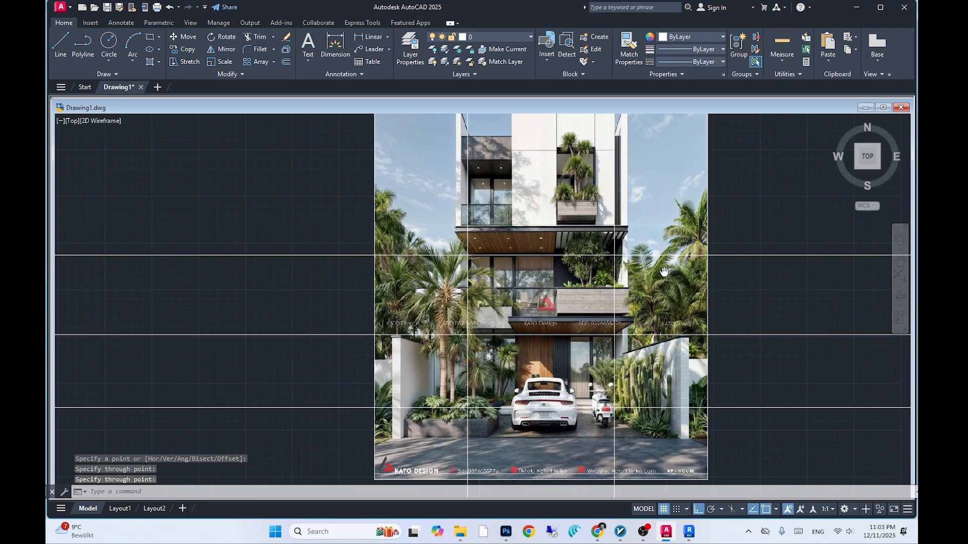
key("Escape")
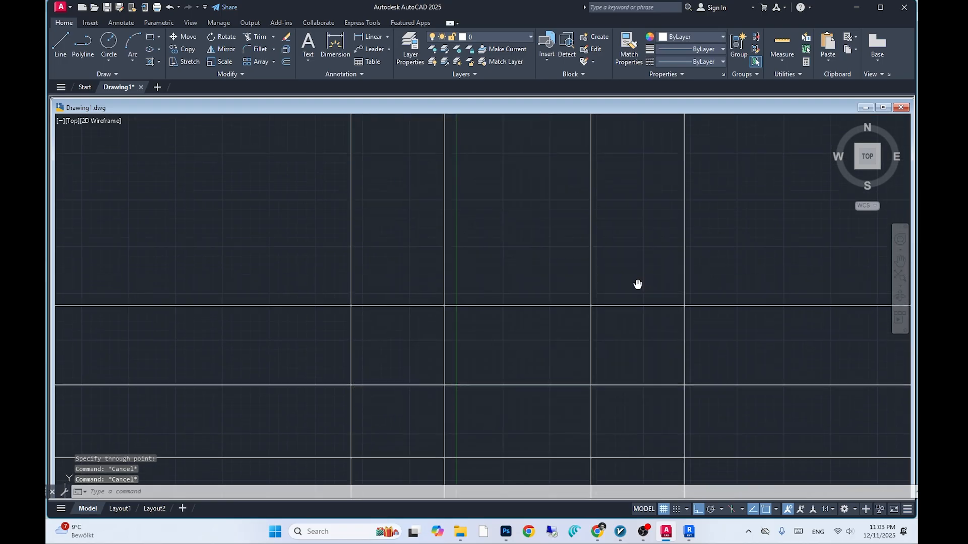
scroll(522, 272, "up", 2)
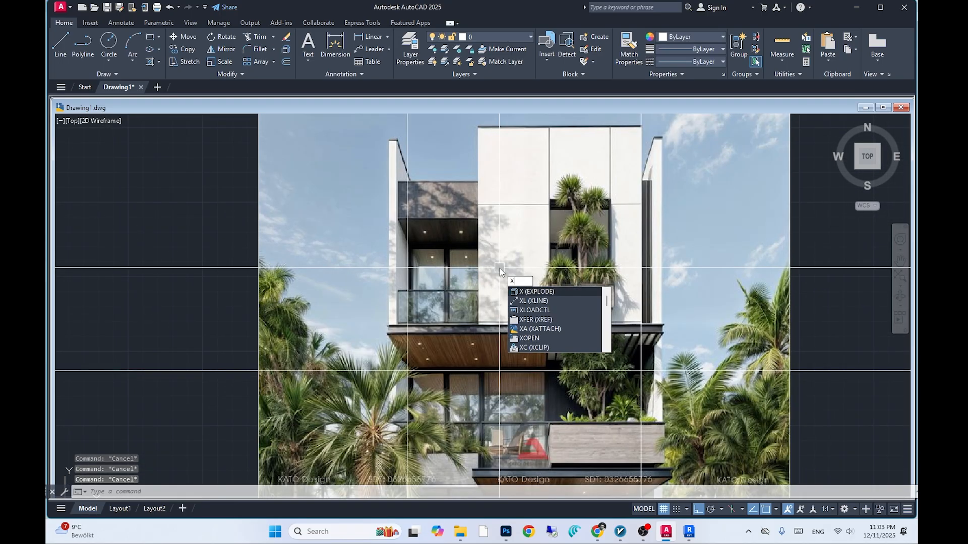
scroll(493, 246, "up", 2)
key("Escape")
middle_click_drag(515, 286, 486, 233)
scroll(485, 233, "down", 2)
middle_click_drag(671, 338, 587, 260)
left_click(743, 306)
left_click(715, 241)
key("Escape")
key("Escape")
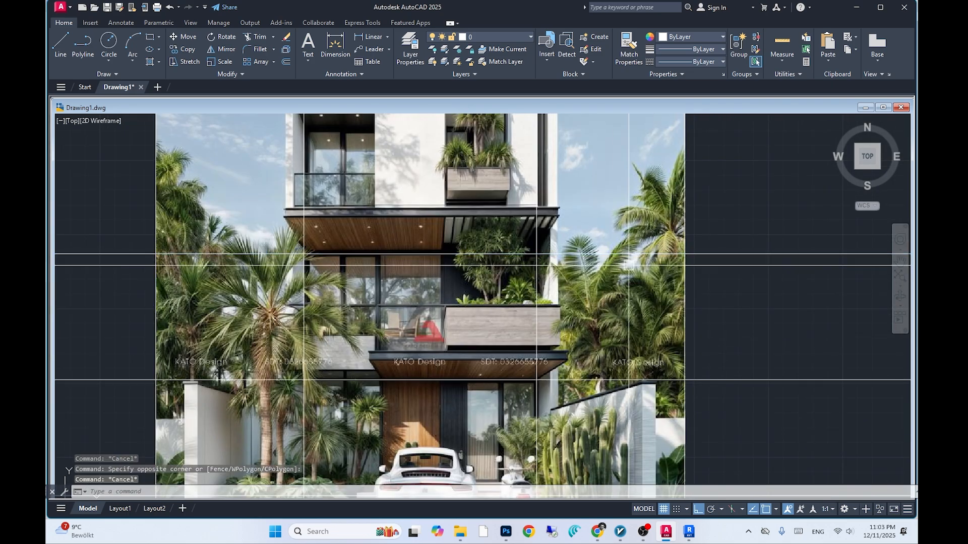
Measure the vertical distance between the two ceiling construction lines with a linear dimension, then cancel the dimension
type("DIMLI")
key("Return")
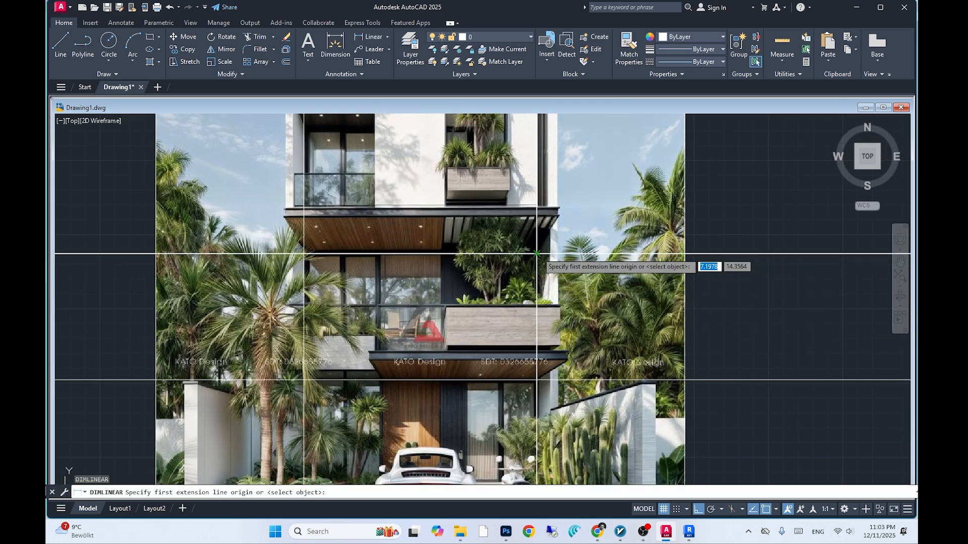
left_click(537, 254)
scroll(537, 379, "up", 3)
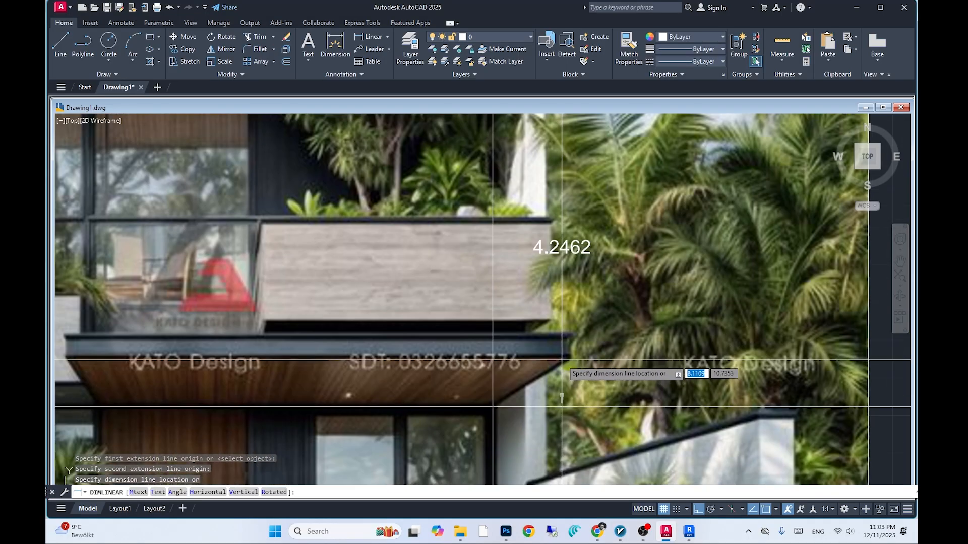
scroll(656, 302, "down", 3)
key("Escape")
Erase the horizontal construction line under the first-floor timber ceiling
left_click_drag(722, 291, 696, 216)
type("e")
key("Return")
Offset the ground-floor ceiling construction line 4.20 upward to mark the next floor level
left_click_drag(723, 353, 700, 417)
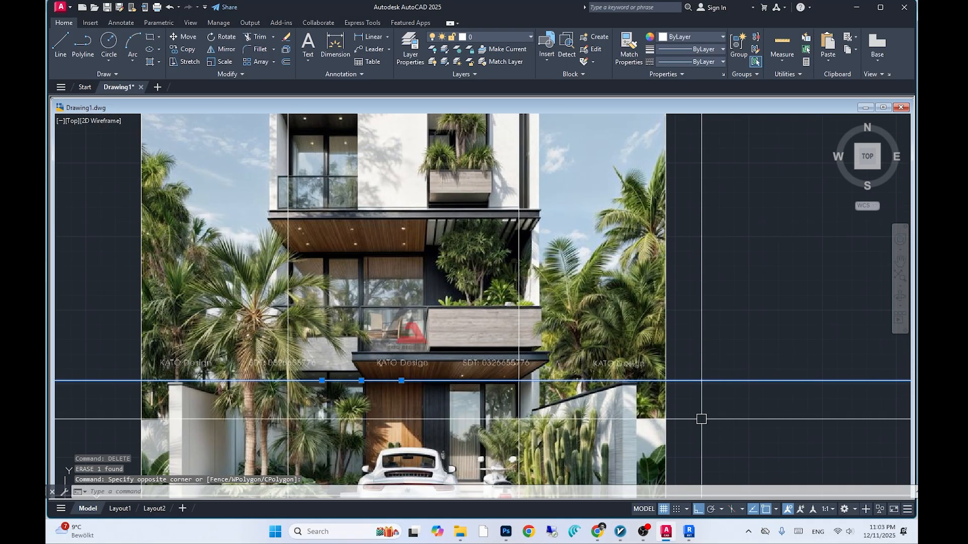
middle_click_drag(705, 409, 696, 405)
type("o")
key("Return")
left_click(701, 401)
type("4.2")
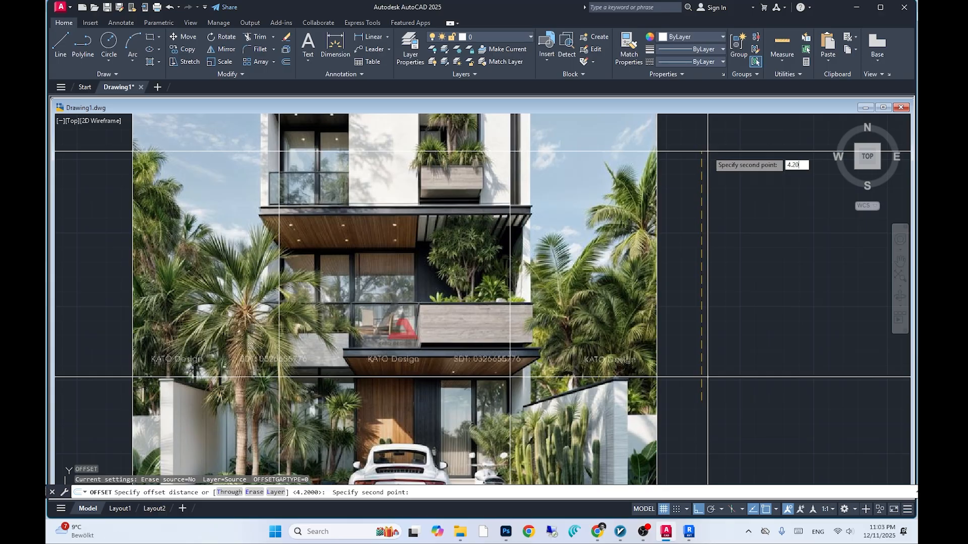
type("0")
key("Return")
left_click(722, 208)
Repeat the 4.20 upward offset twice more, each time from the newest line, to mark the levels up to the roof
scroll(722, 216, "down", 2)
middle_click_drag(723, 223, 700, 286)
left_click(722, 302)
left_click(693, 195)
middle_click_drag(671, 196, 669, 222)
left_click(676, 250)
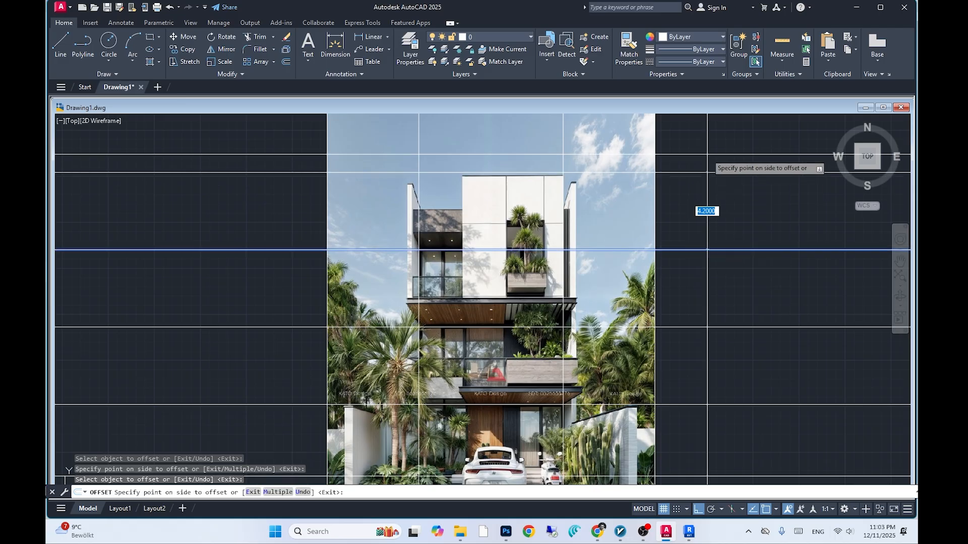
left_click(707, 155)
scroll(570, 154, "up", 4)
key("Escape")
key("Escape")
Offset the topmost construction line 0.1 downward onto the roof edge and remove the original line
middle_click_drag(751, 203, 679, 217)
left_click(745, 229)
left_click(726, 211)
type("o")
key("Return")
left_click(732, 195)
left_click(725, 233)
left_click(724, 222)
left_click(726, 231)
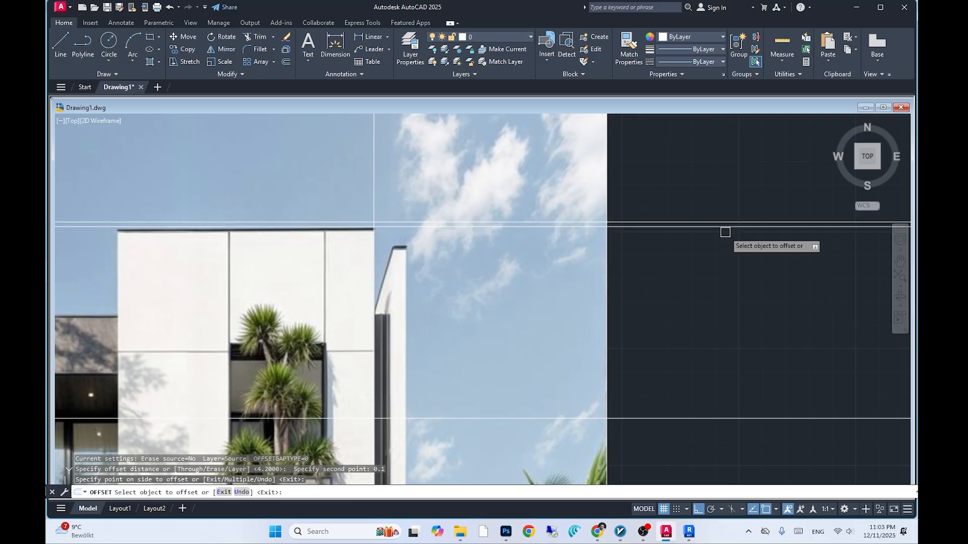
key("Escape")
Place a linear dimension of the facade width between the two vertical construction lines, above the photo
scroll(726, 232, "down", 5)
middle_click_drag(548, 287, 420, 154)
type("dli")
key("Return")
middle_click_drag(476, 167, 467, 296)
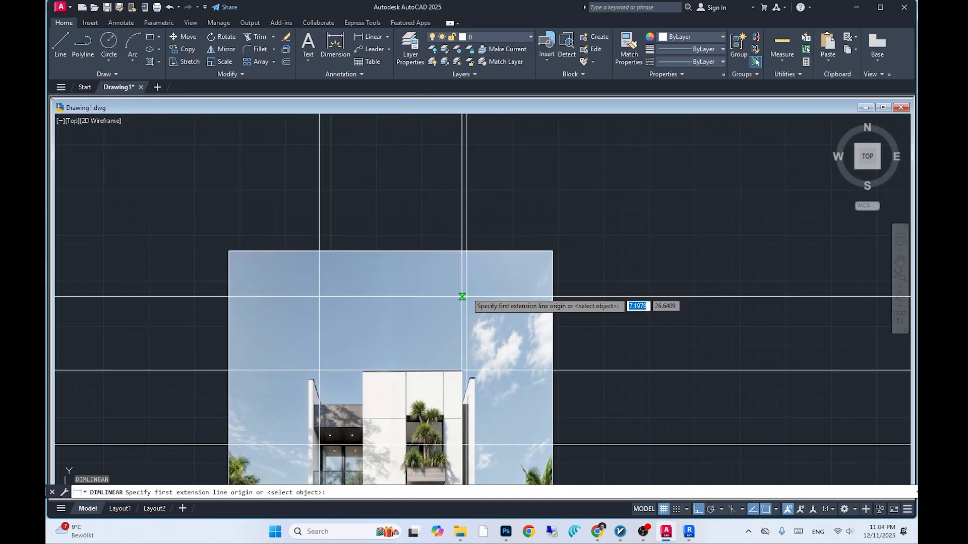
left_click(319, 227)
scroll(379, 228, "up", 6)
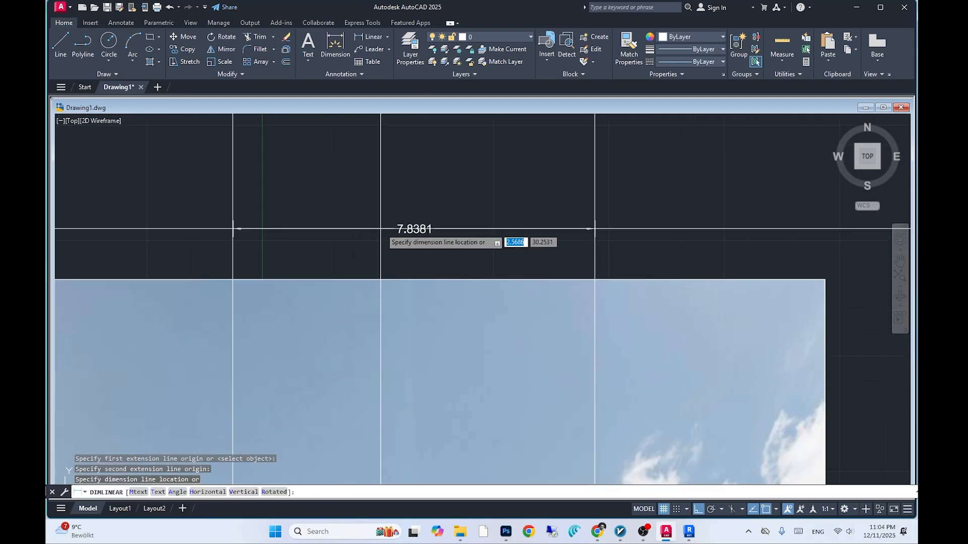
left_click(382, 228)
Place a vertical linear dimension for the topmost storey height beside the photo
scroll(383, 227, "down", 4)
middle_click_drag(440, 254, 517, 275)
scroll(517, 275, "down", 4)
middle_click_drag(567, 304, 597, 332)
scroll(655, 383, "up", 4)
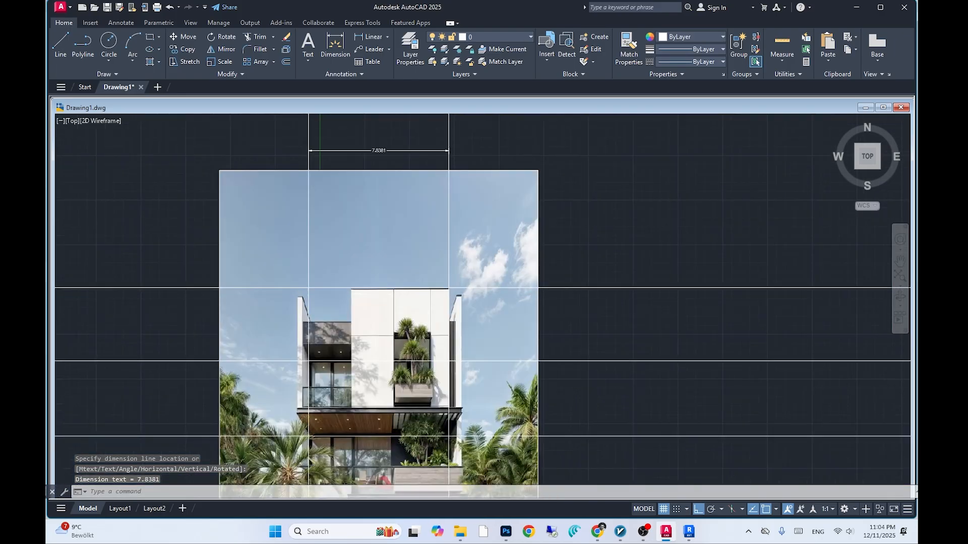
key("Return")
left_click(589, 283)
left_click(588, 400)
left_click(601, 376)
Dimension the heights of the two middle storeys between their construction lines, beside the photo
key("Return")
middle_click_drag(622, 393, 606, 270)
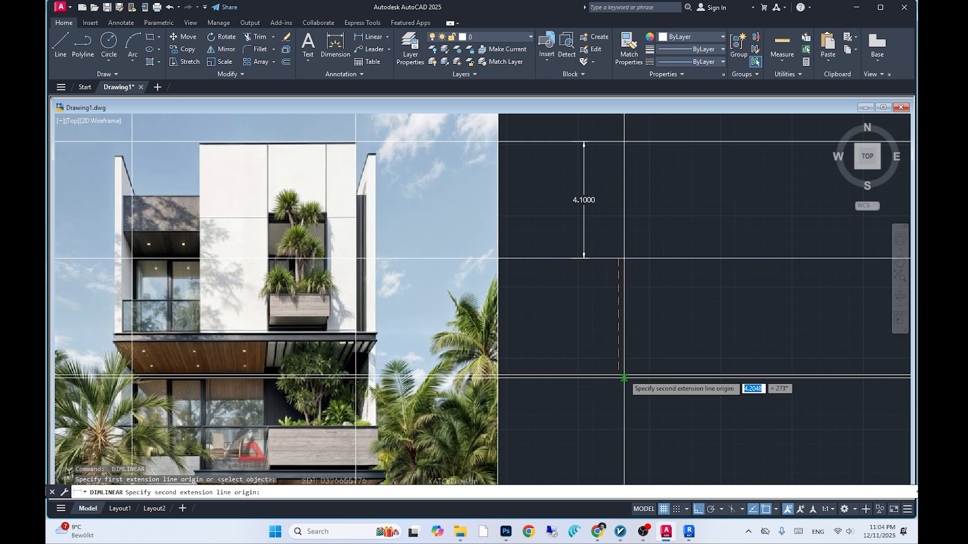
left_click(619, 379)
left_click(625, 358)
middle_click_drag(660, 368, 614, 235)
key("Return")
left_click(607, 245)
left_click(607, 365)
left_click(563, 333)
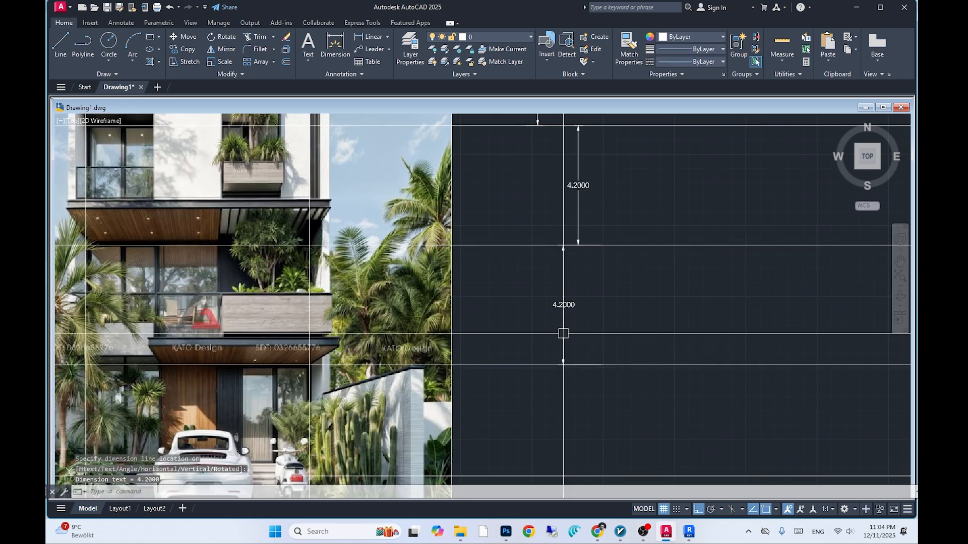
Dimension the ground-floor height between its ceiling line and the entrance floor line
scroll(620, 291, "down", 3)
scroll(600, 291, "up", 4)
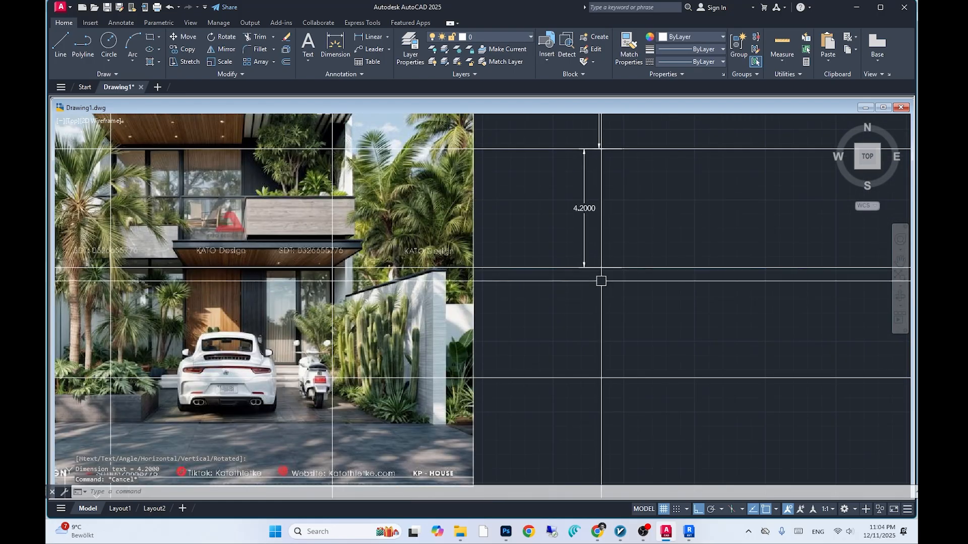
key("Return")
left_click(611, 268)
left_click(614, 377)
left_click(617, 378)
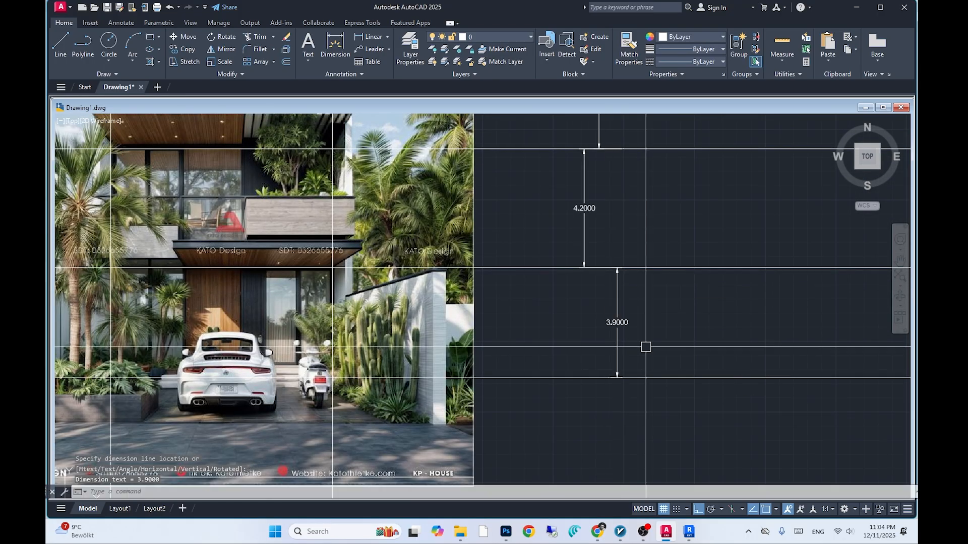
Review the storey-height and width dimensions against the whole facade photo
scroll(642, 347, "down", 2)
scroll(642, 353, "up", 2)
scroll(540, 378, "down", 3)
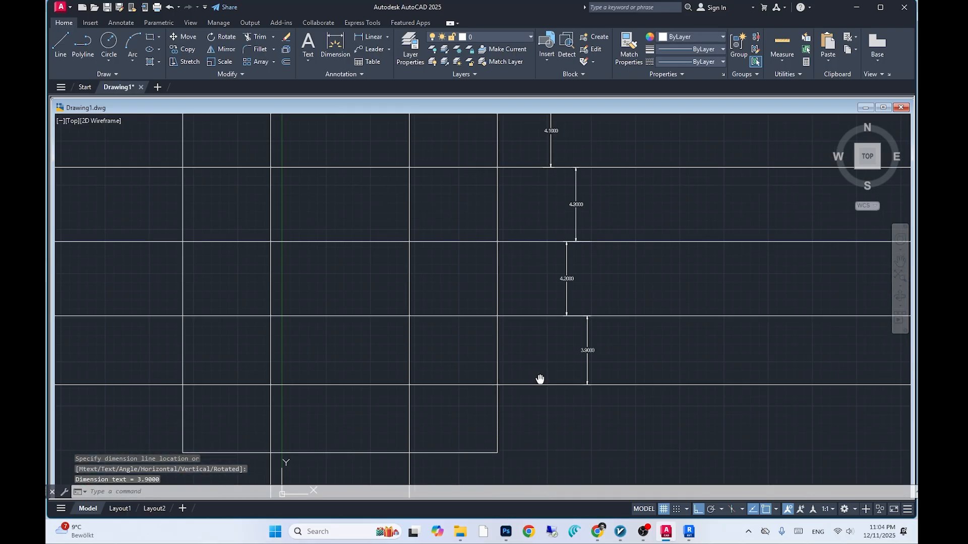
scroll(566, 391, "up", 3)
mouse_move(648, 327)
middle_mouse_down()
mouse_move(650, 351)
mouse_move(630, 361)
middle_mouse_up()
key("Escape")
key("Escape")
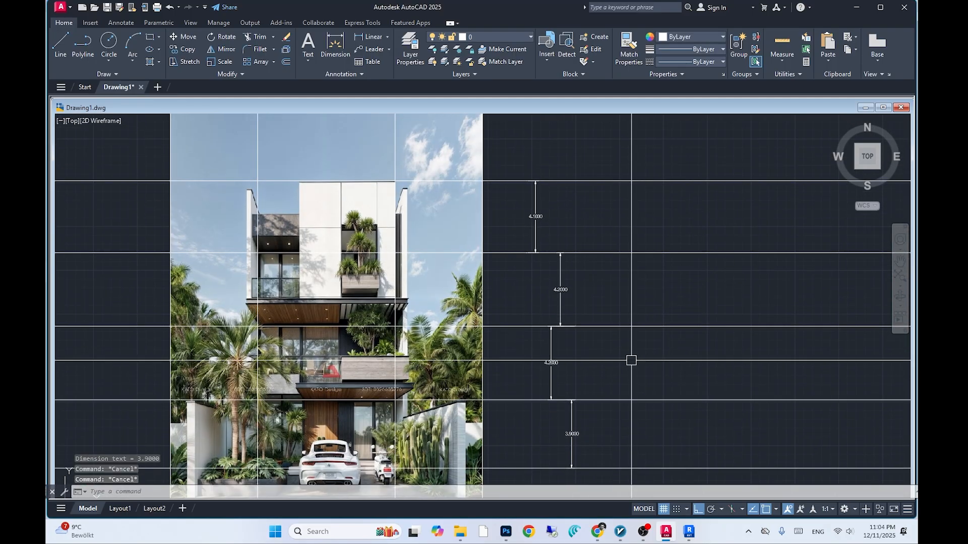
scroll(625, 340, "down", 2)
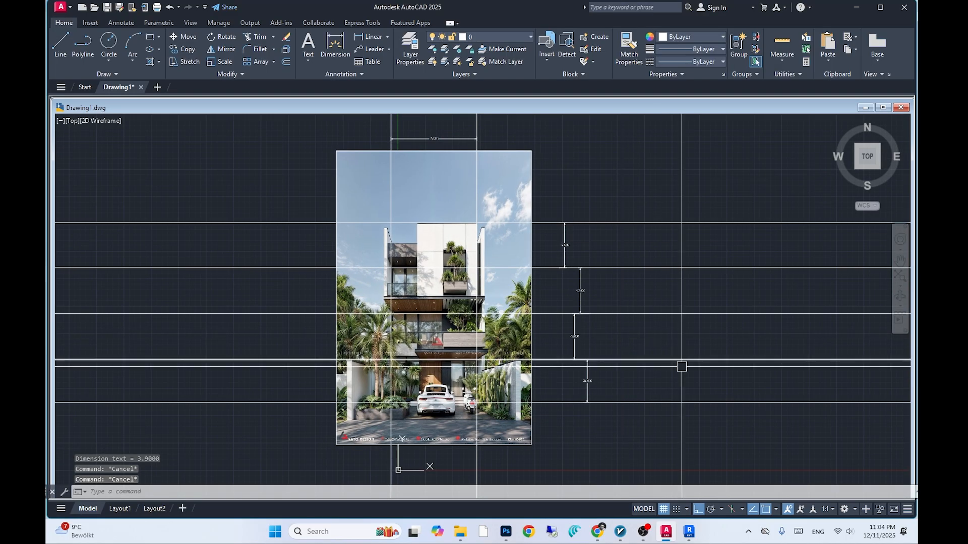
Switch to Revit and create a new project model
left_click(688, 531)
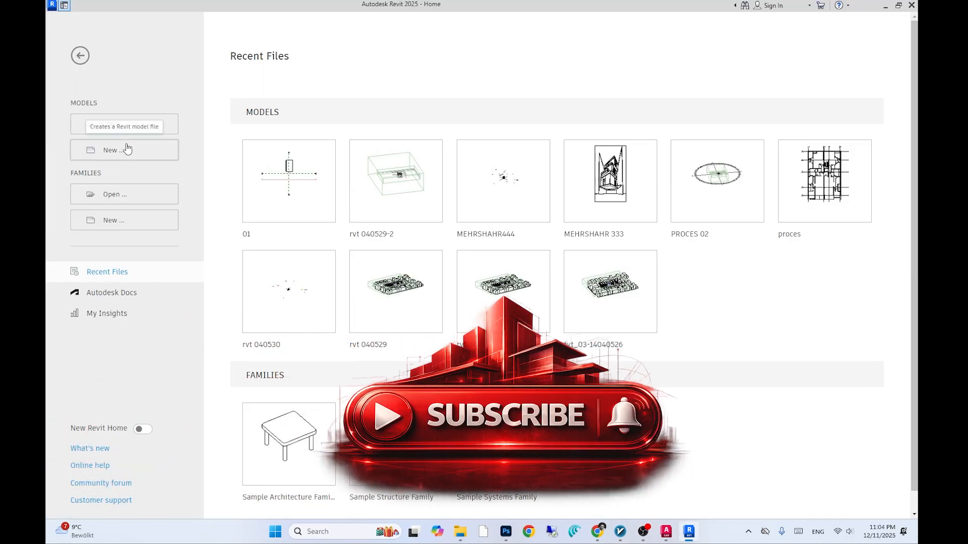
left_click(126, 149)
left_click(457, 300)
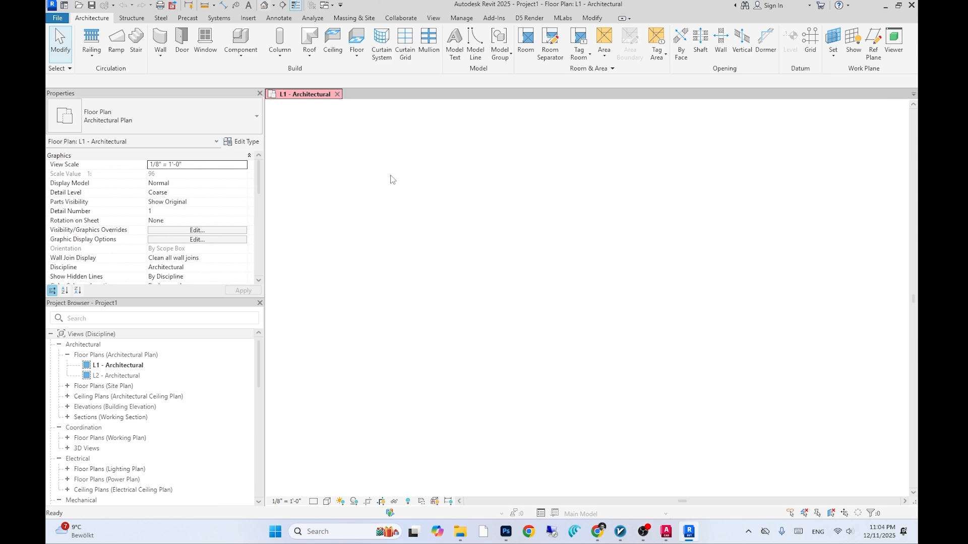
Open the North elevation and set the project's length units to meters with 2 decimal places
left_click(492, 352)
scroll(493, 369, "up", 1)
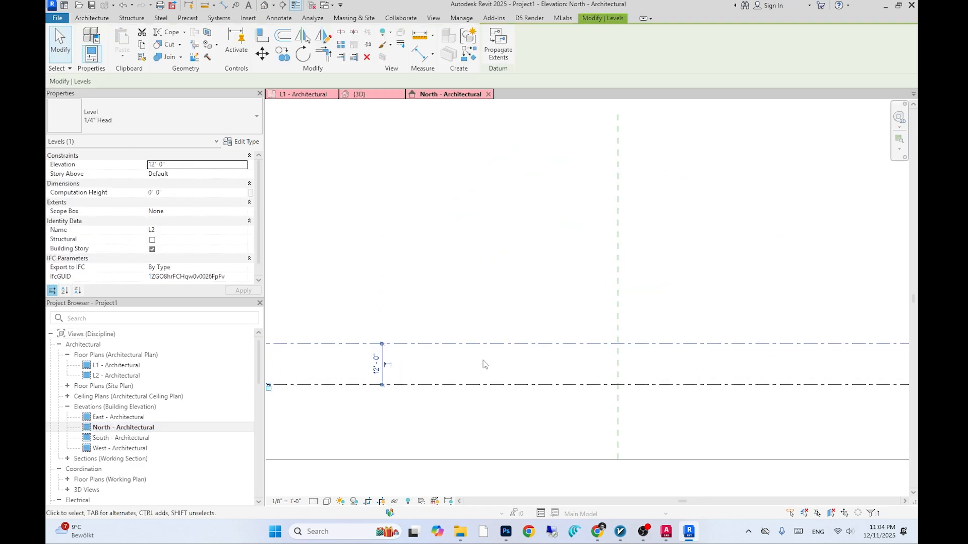
key("u")
key("n")
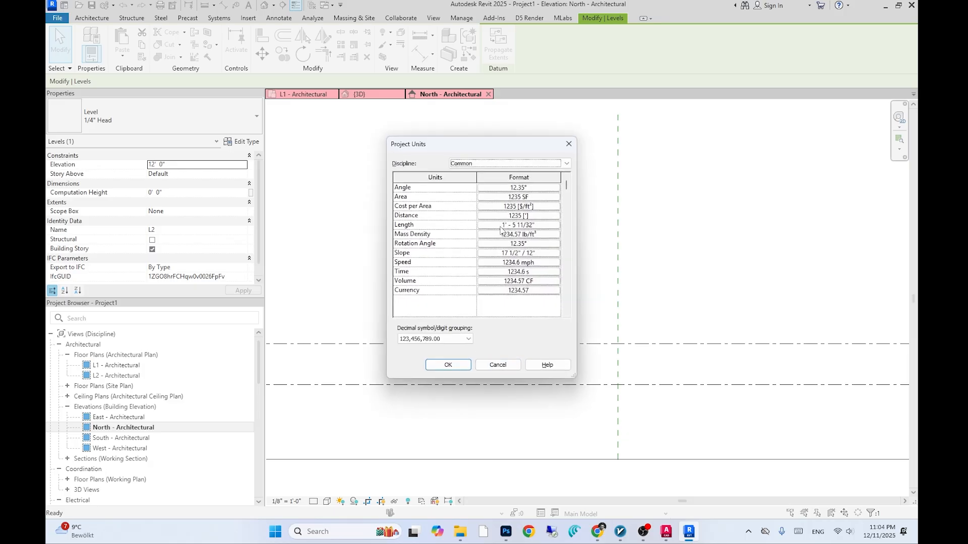
left_click(503, 230)
left_click(491, 207)
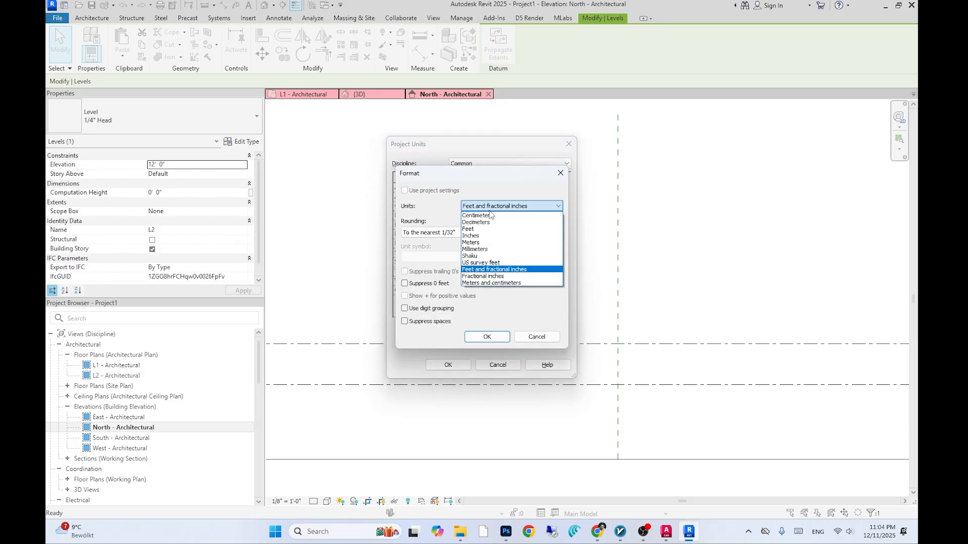
left_click(470, 242)
left_click(454, 232)
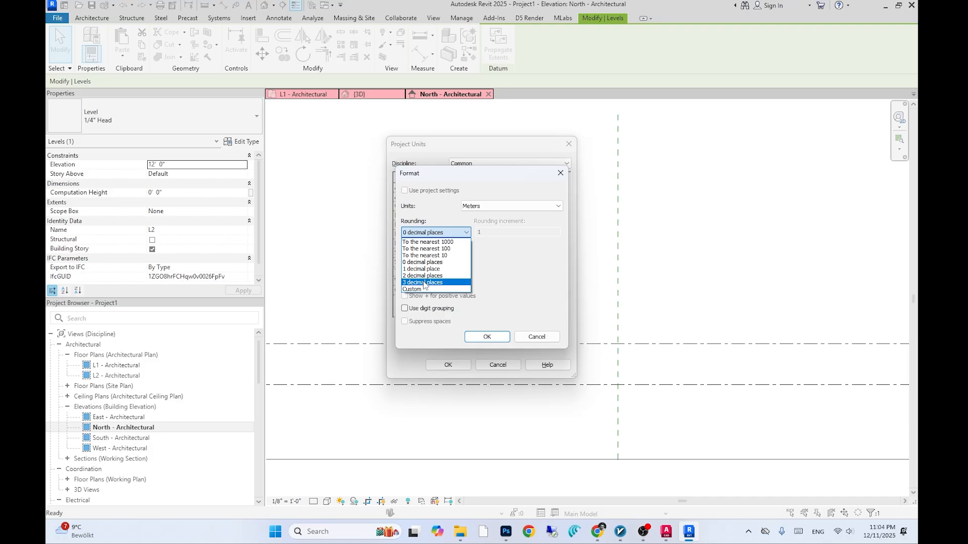
left_click(423, 275)
left_click(487, 337)
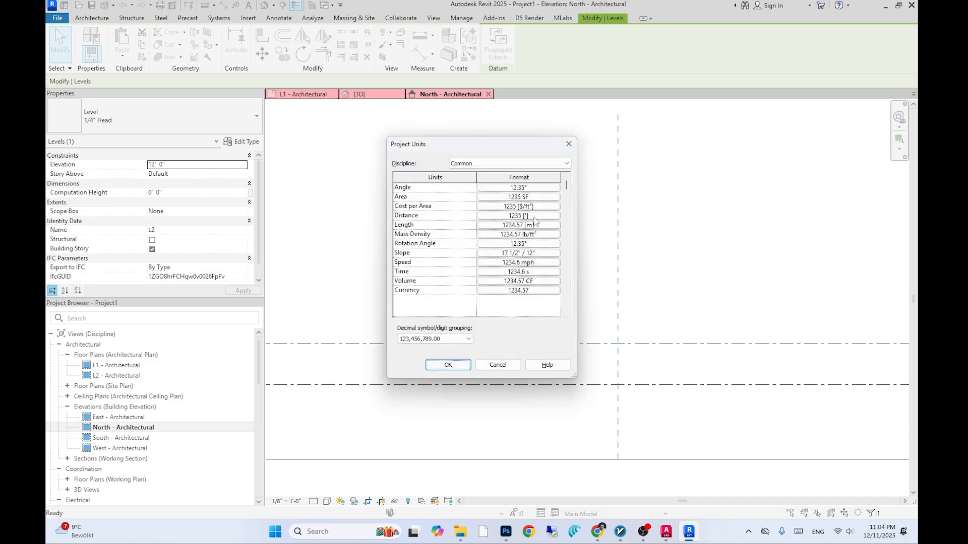
Set the project's distance units to meters with 2 decimal places and apply the project units
left_click(535, 216)
key("Escape")
left_click(537, 216)
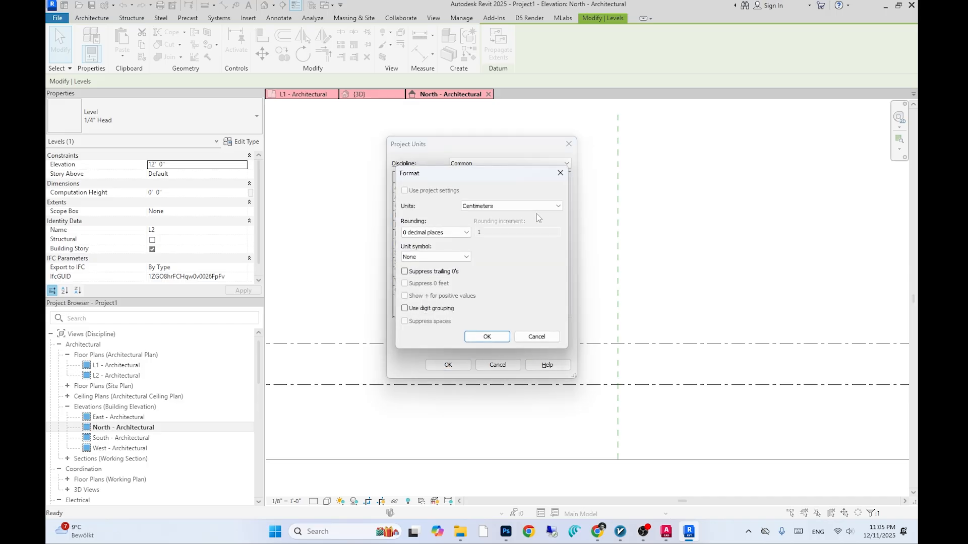
left_click(527, 206)
left_click(492, 242)
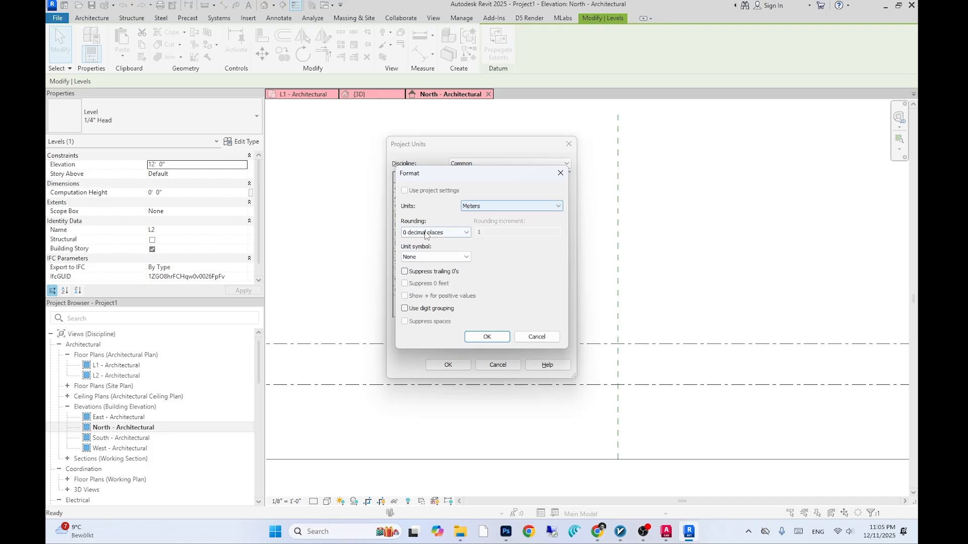
left_click(436, 233)
left_click(433, 276)
left_click(486, 337)
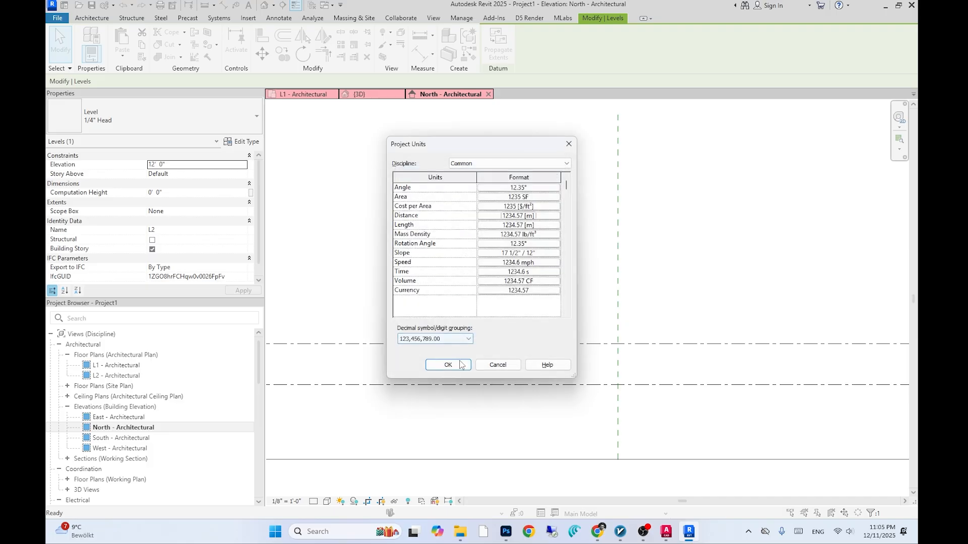
left_click(448, 365)
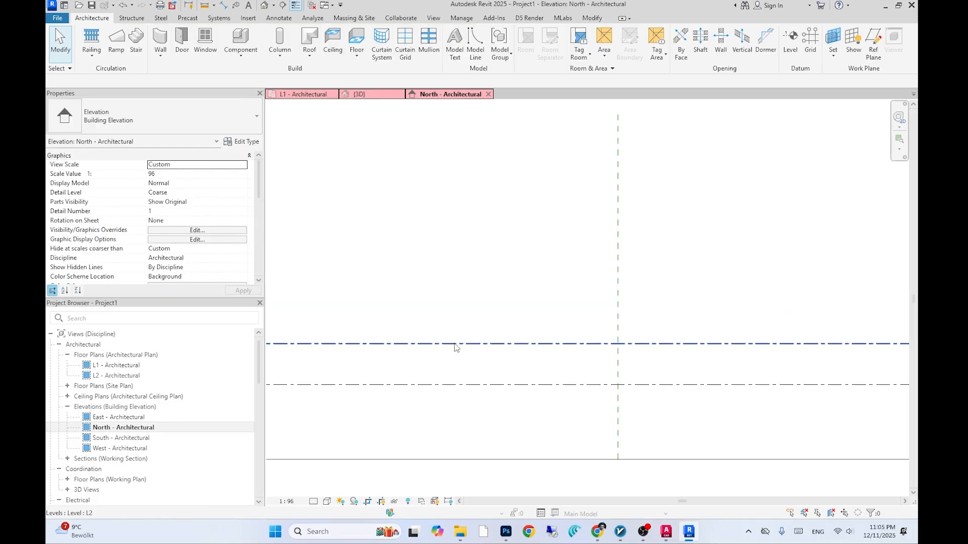
Look up the ground-floor height in the AutoCAD drawing and set level L2's elevation to 3.9 m in Revit
left_click(455, 345)
scroll(439, 357, "up", 2)
middle_click_drag(442, 365, 519, 336)
scroll(519, 335, "up", 1)
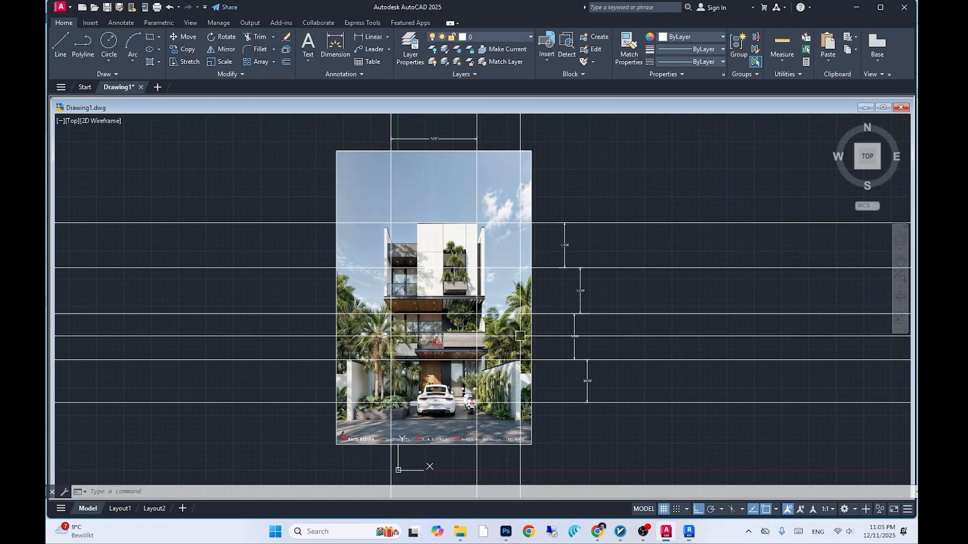
scroll(602, 371, "up", 5)
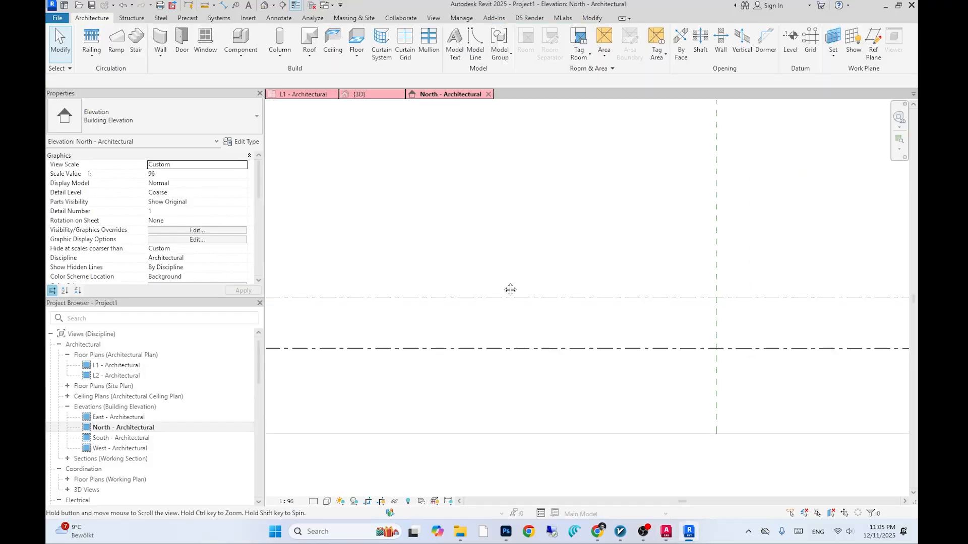
Check the height dimension of the storey above the ground floor in the AutoCAD drawing, then return to the Revit levels
middle_click_drag(510, 290, 482, 320)
scroll(488, 299, "down", 1)
left_click(789, 45)
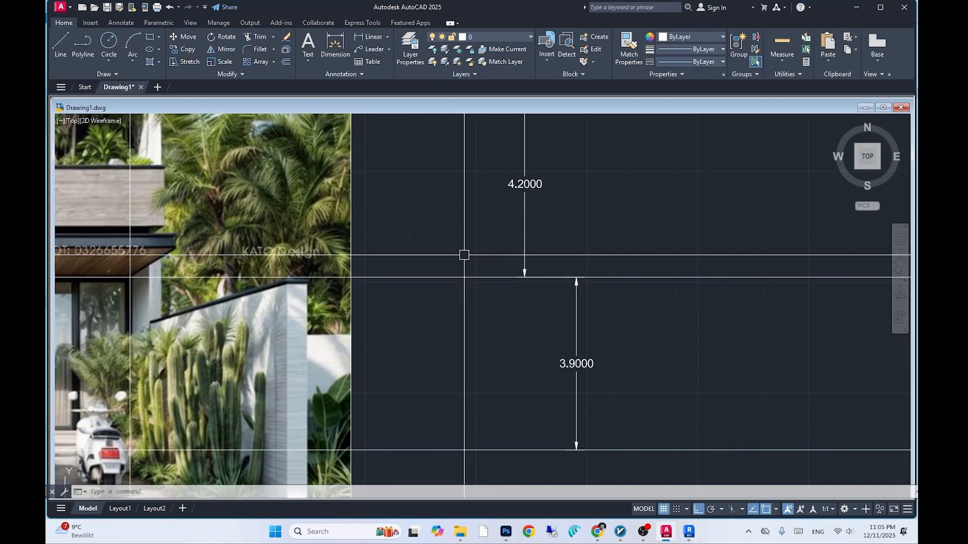
scroll(461, 337, "down", 2)
scroll(460, 337, "up", 5)
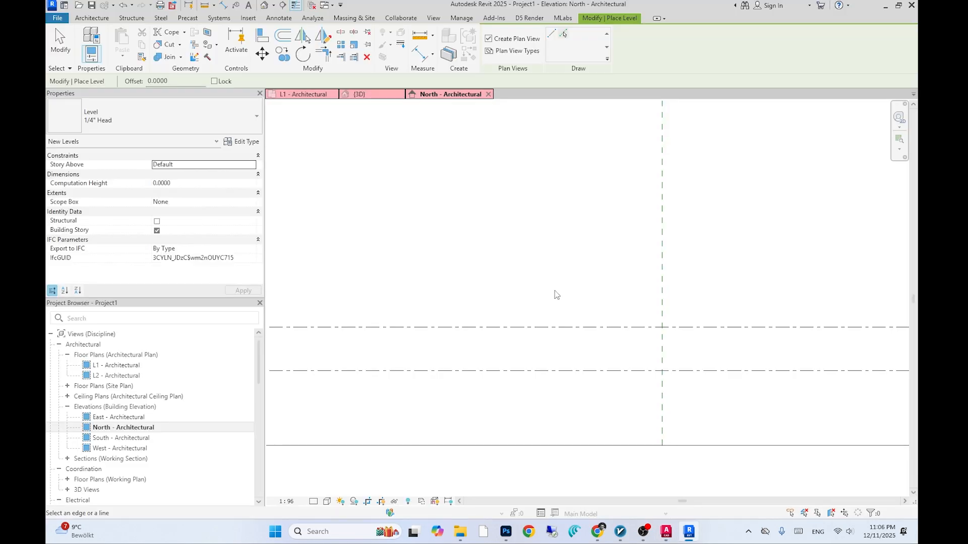
scroll(554, 291, "down", 2)
key("Escape")
key("Escape")
middle_click_drag(554, 290, 520, 269)
scroll(485, 257, "down", 2)
scroll(519, 255, "up", 5)
left_click(504, 256)
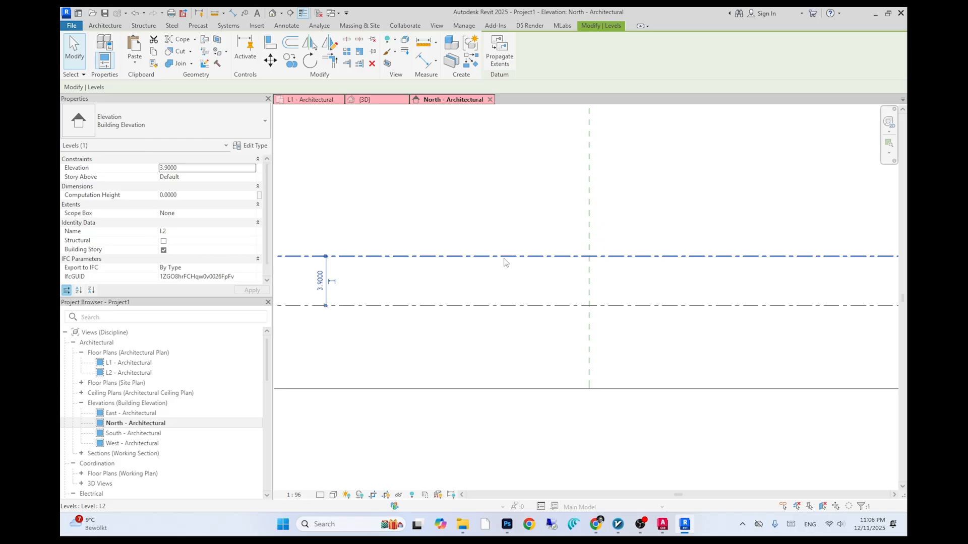
Add two new levels above L2, each offset 4.2 m from the level below it
key("l")
key("l")
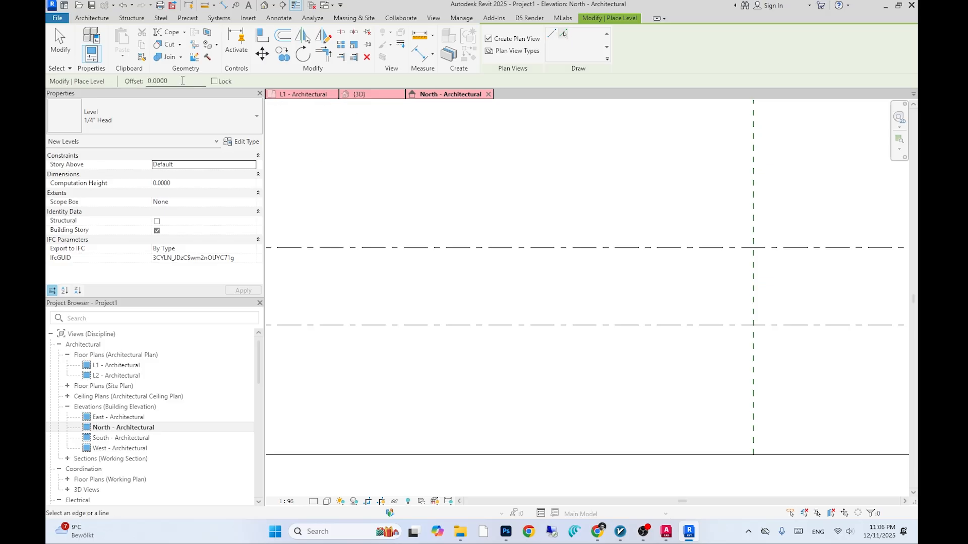
double_click(182, 80)
type("4.3")
key("BackSpace")
type("2")
key("Return")
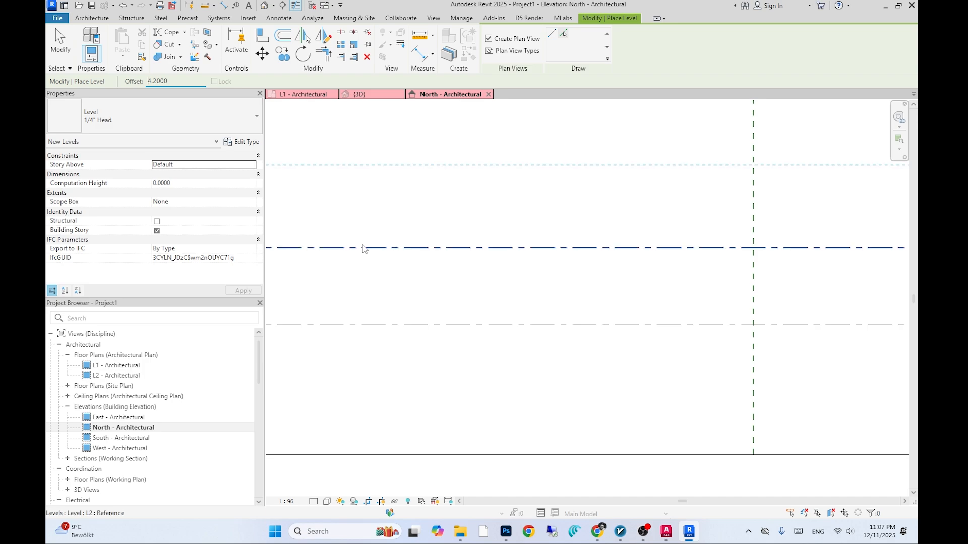
left_click(362, 246)
scroll(424, 166, "down", 1)
middle_click_drag(425, 167, 467, 241)
left_click(440, 225)
scroll(470, 211, "down", 2)
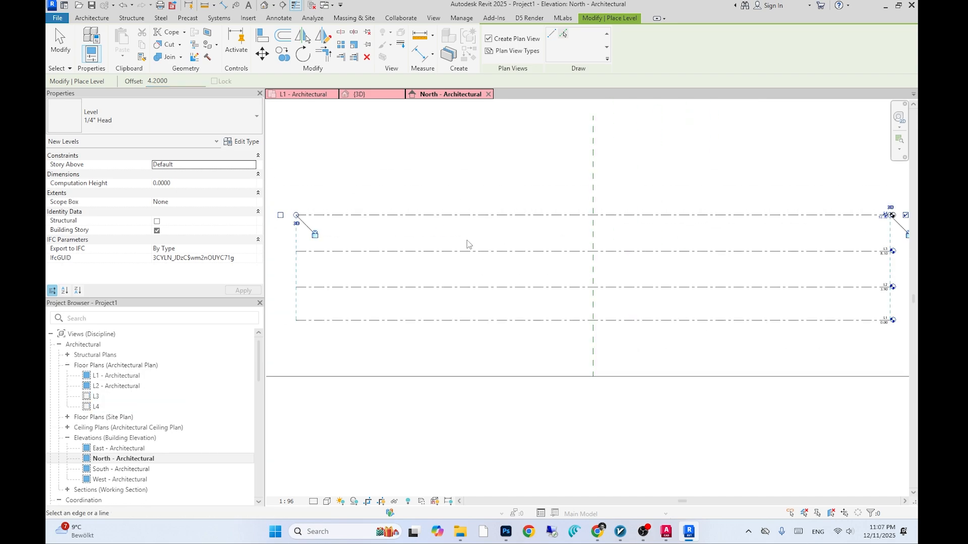
scroll(466, 244, "up", 1)
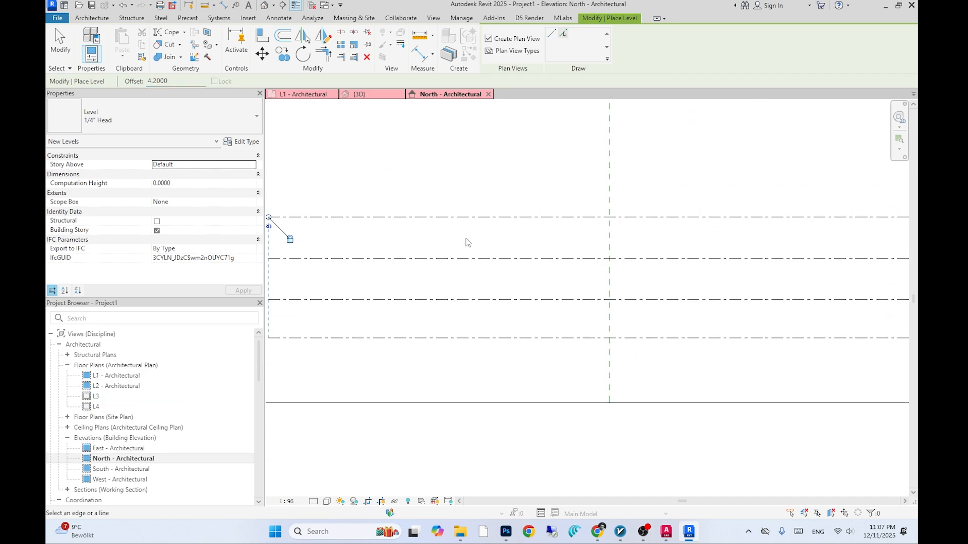
Compare the new levels with the upper-storey height dimensions in the AutoCAD drawing and finish placing levels in Revit
middle_click_drag(503, 274, 480, 299)
key("alt+Tab")
scroll(493, 303, "up", 4)
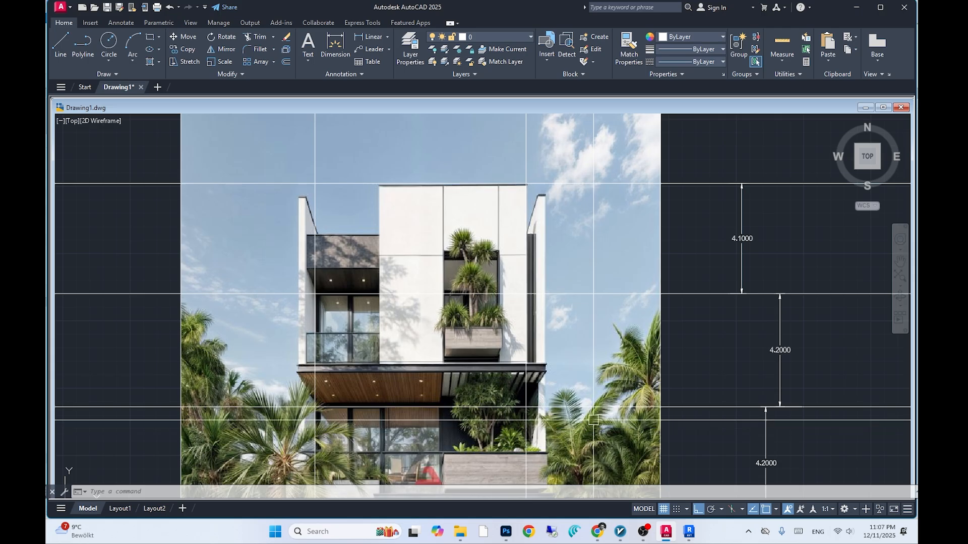
key("alt+Tab")
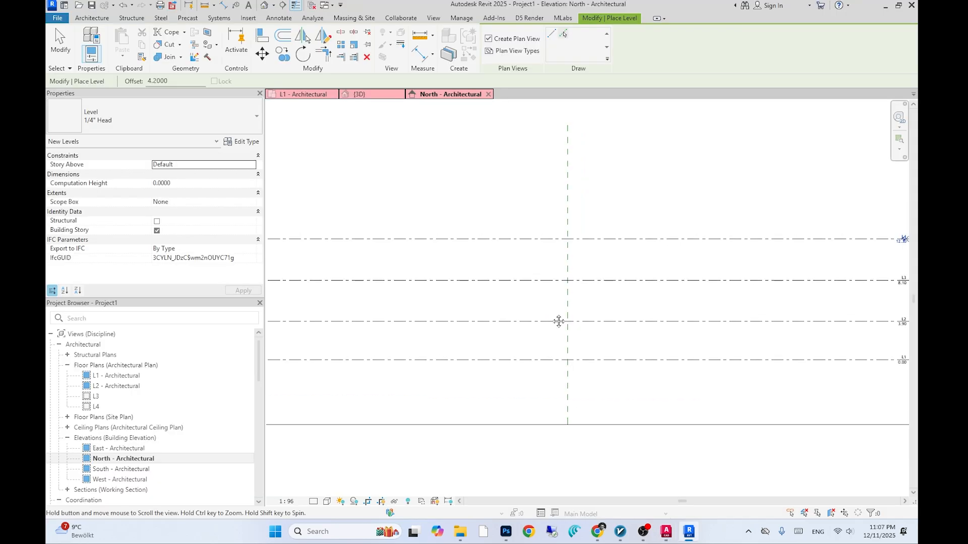
mouse_move(551, 318)
middle_mouse_down()
mouse_move(541, 324)
mouse_move(527, 294)
mouse_move(501, 281)
mouse_move(507, 315)
mouse_move(498, 332)
mouse_move(565, 316)
middle_mouse_up()
scroll(541, 321, "down", 2)
scroll(505, 305, "up", 3)
key("Escape")
key("Escape")
scroll(561, 314, "down", 1)
Open the L2 architectural floor plan and draw a horizontal wall 7.8 m long
double_click(118, 386)
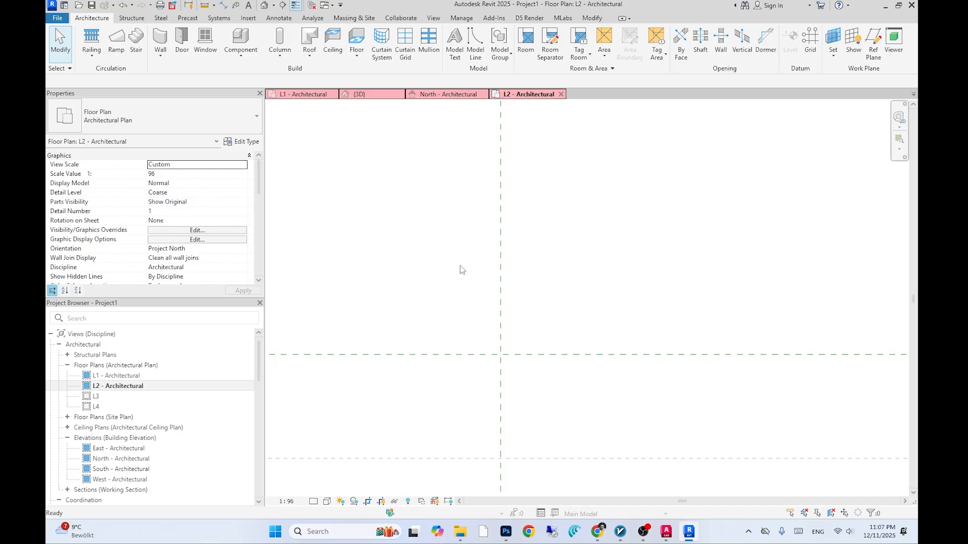
key("w")
key("a")
left_click(425, 267)
type("7.8")
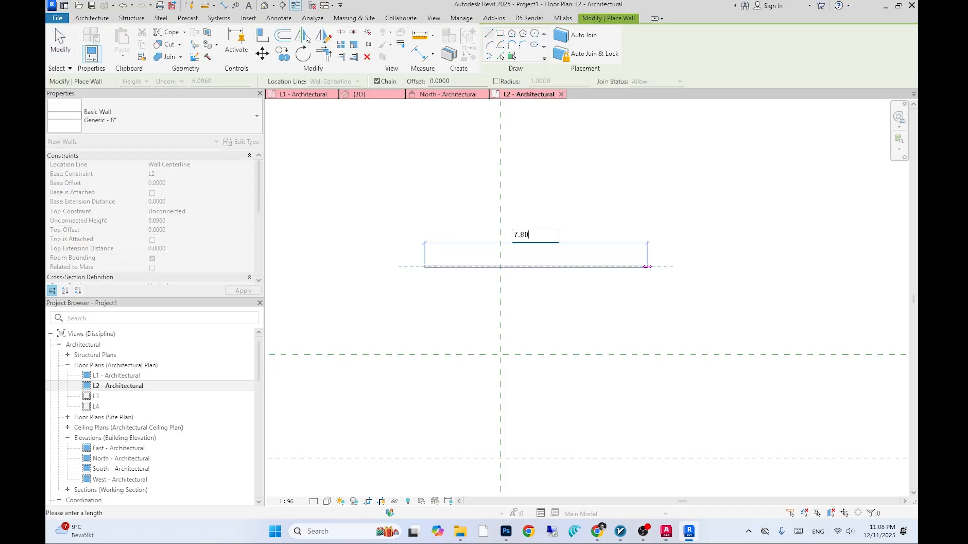
key("Return")
scroll(451, 269, "up", 1)
middle_click_drag(454, 274, 477, 329)
Draw a 15 m wall perpendicular to the 7.8 m wall, running up from its left end
key("w")
key("a")
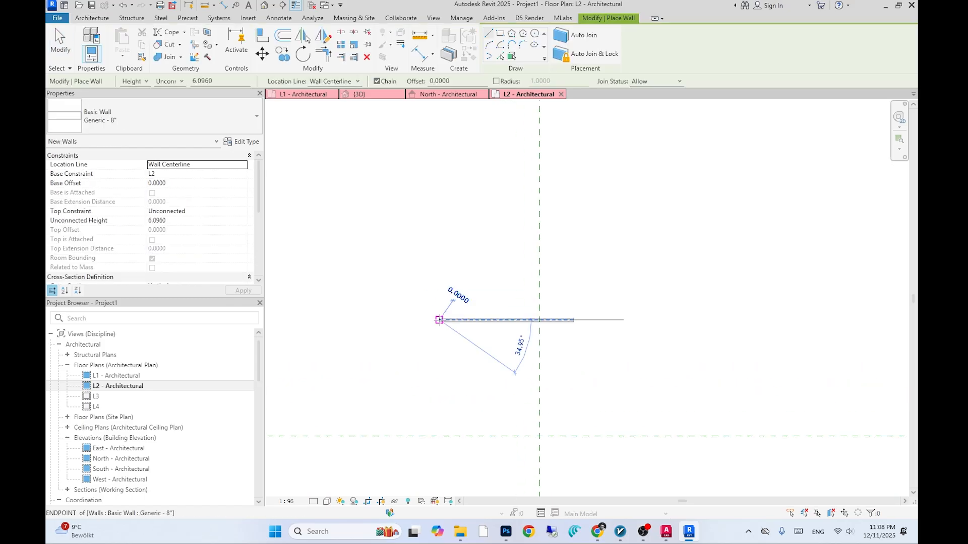
left_click(439, 319)
type("15")
key("Return")
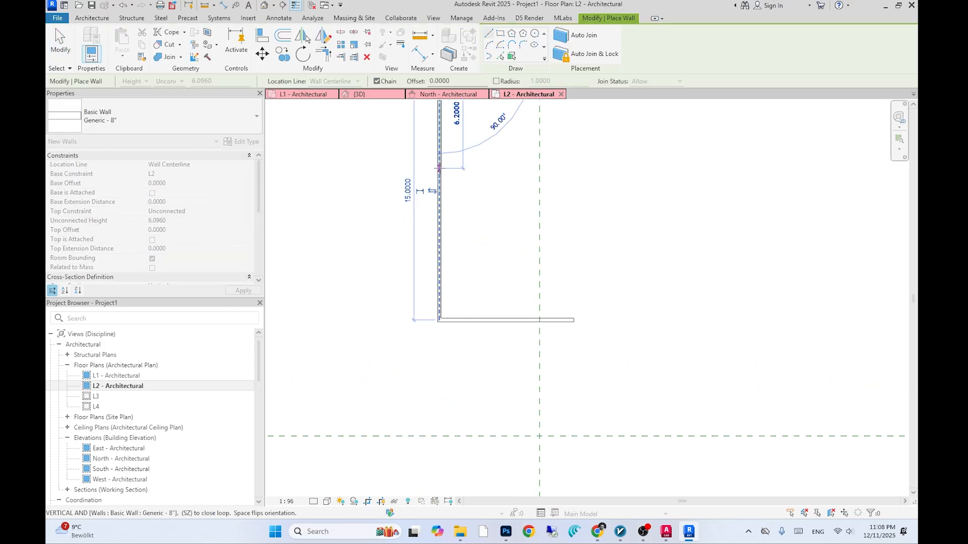
key("Escape")
key("Escape")
scroll(473, 209, "down", 1)
middle_click_drag(475, 213, 467, 261)
Draw the opposite long wall and the far short wall to close the rectangular house outline
key("w")
key("a")
left_click(536, 340)
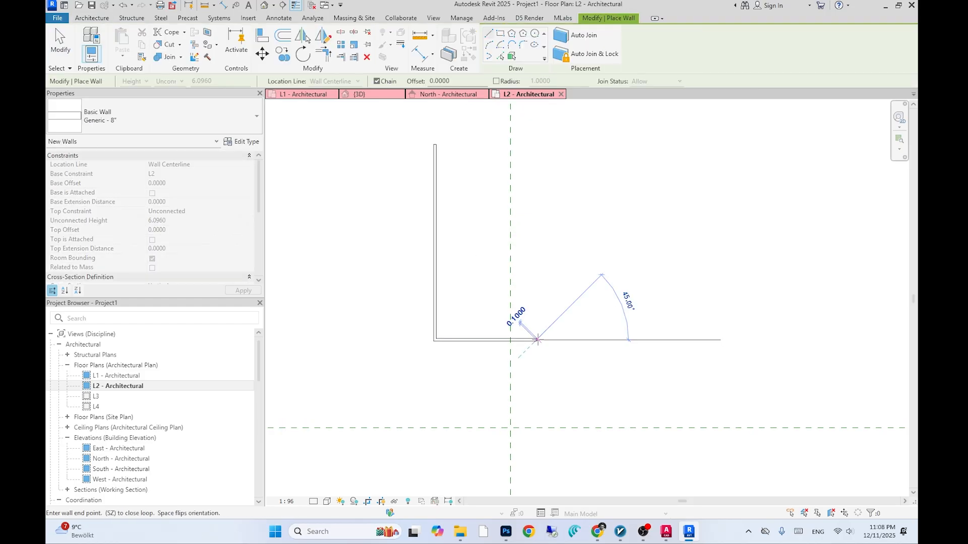
left_click(536, 145)
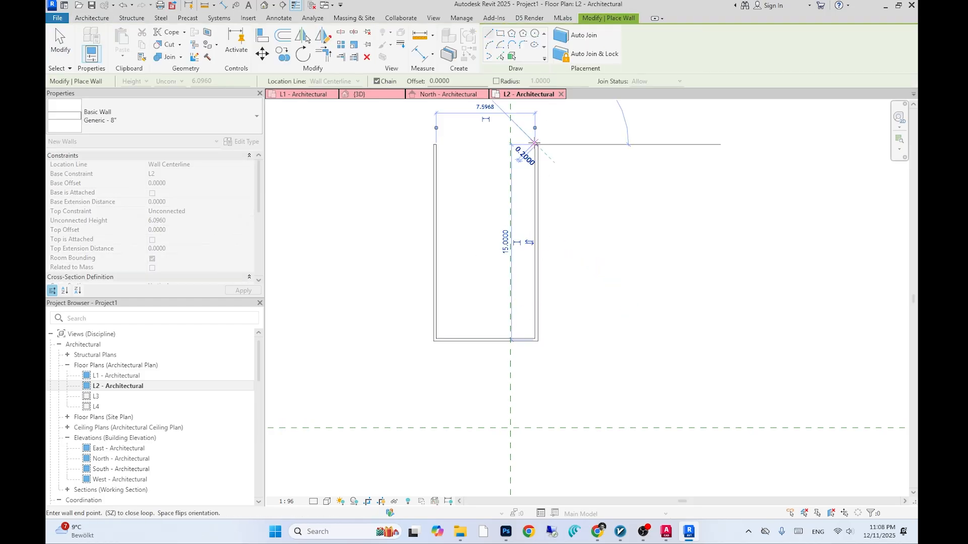
left_click(435, 144)
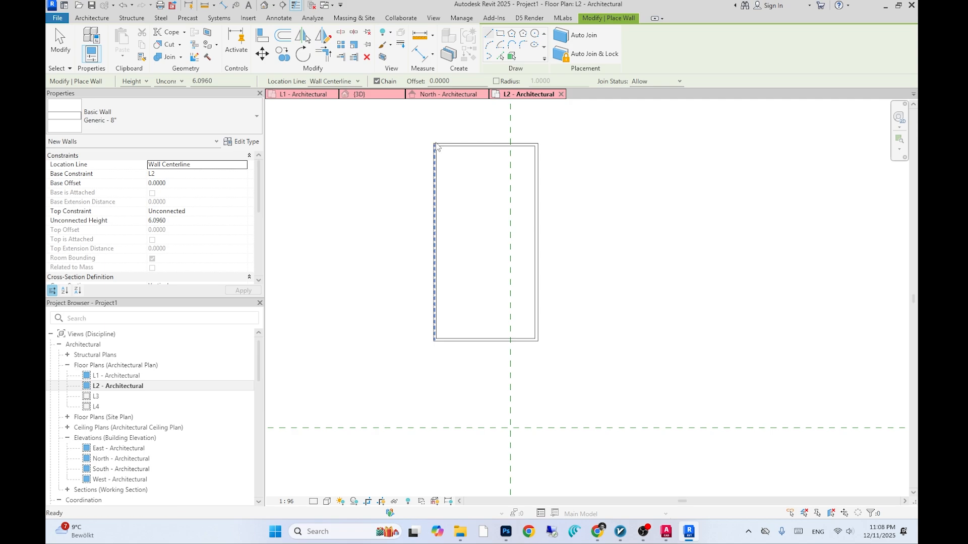
key("Escape")
key("Escape")
scroll(456, 325, "up", 1)
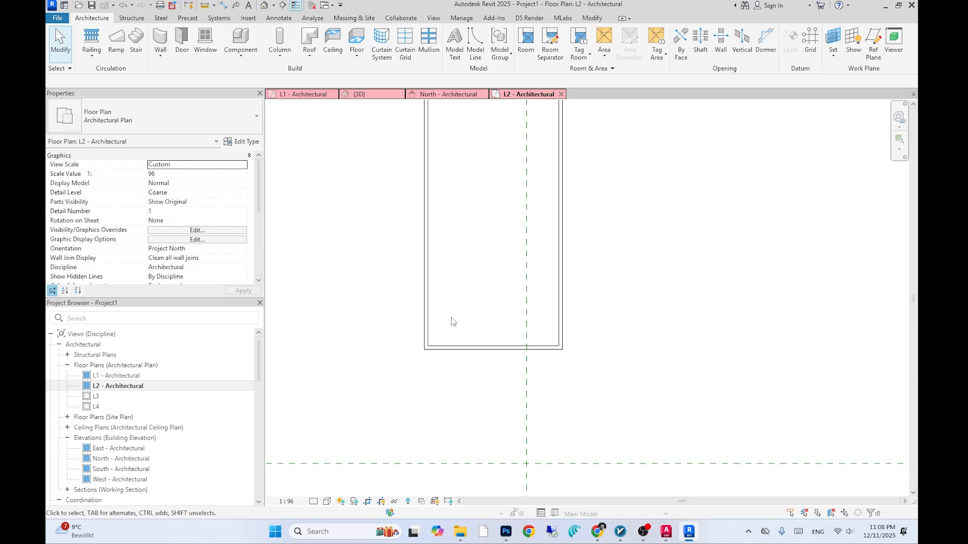
In the 3D view, create a floor bounded by the four outer walls of the house
left_click(359, 94)
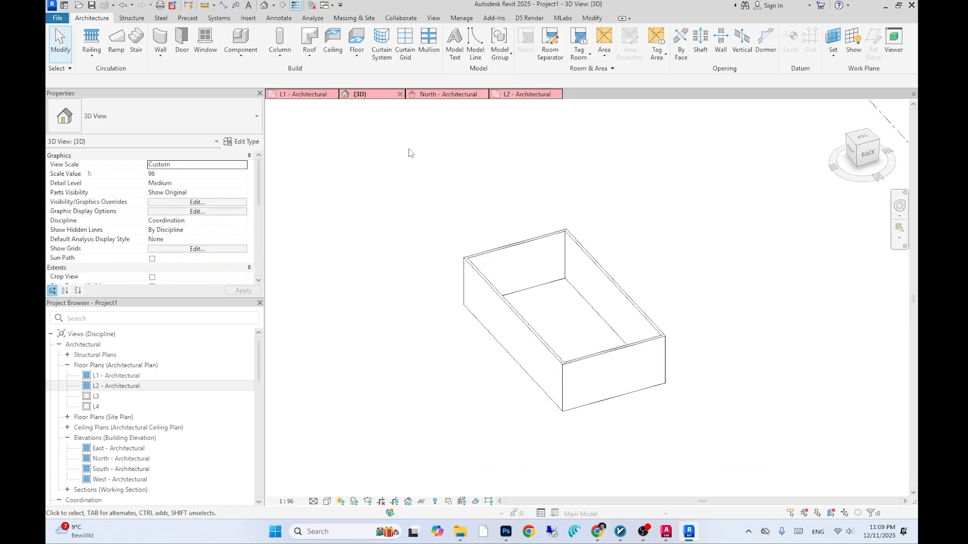
left_click(356, 41)
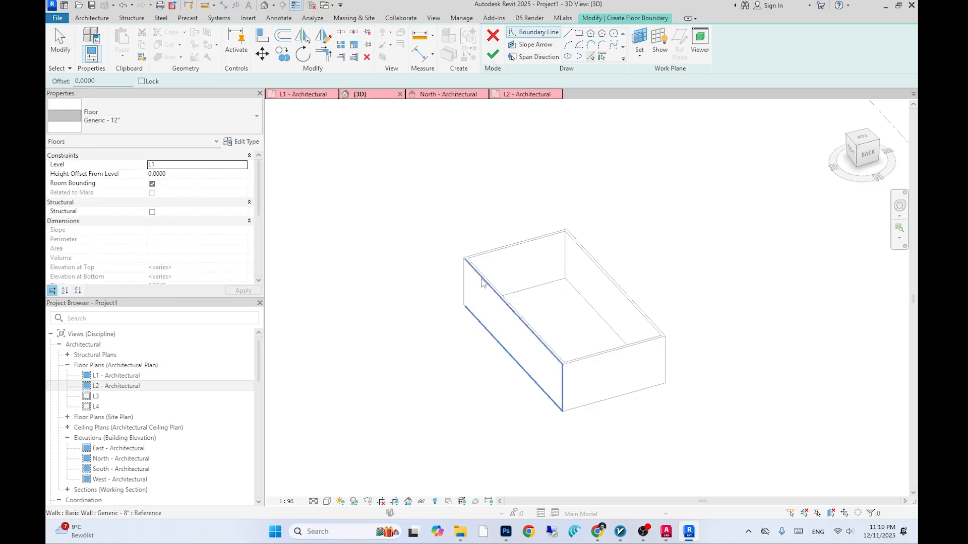
scroll(485, 248, "up", 2)
left_click(483, 259)
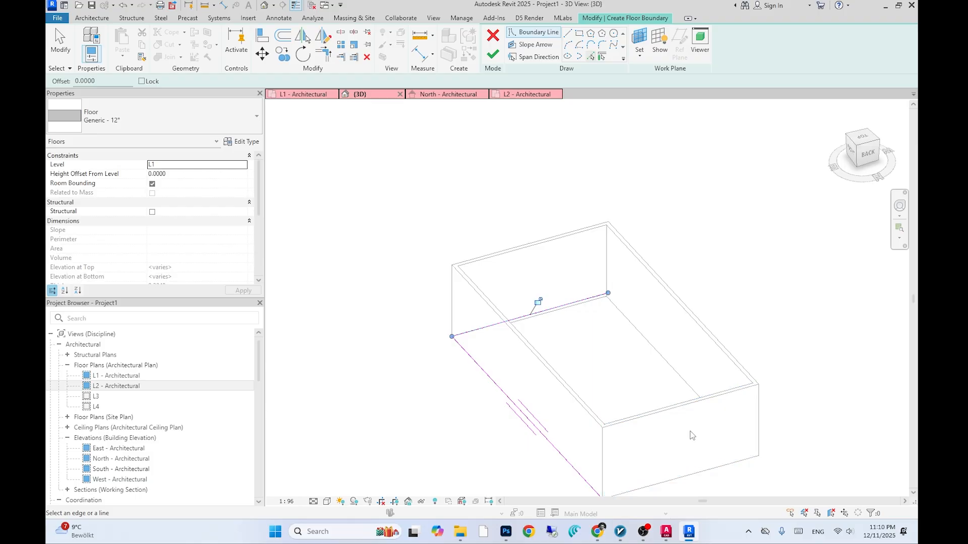
left_click(731, 352)
middle_click_drag(693, 325, 544, 286)
scroll(544, 286, "down", 1)
left_click(493, 54)
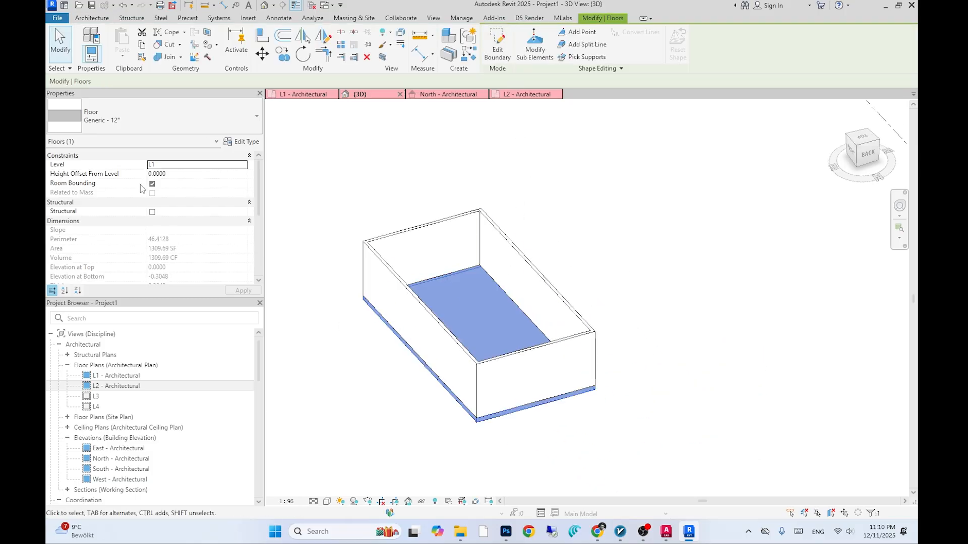
Assign the new floor to level L2
left_click(243, 165)
left_click(188, 186)
left_click(244, 291)
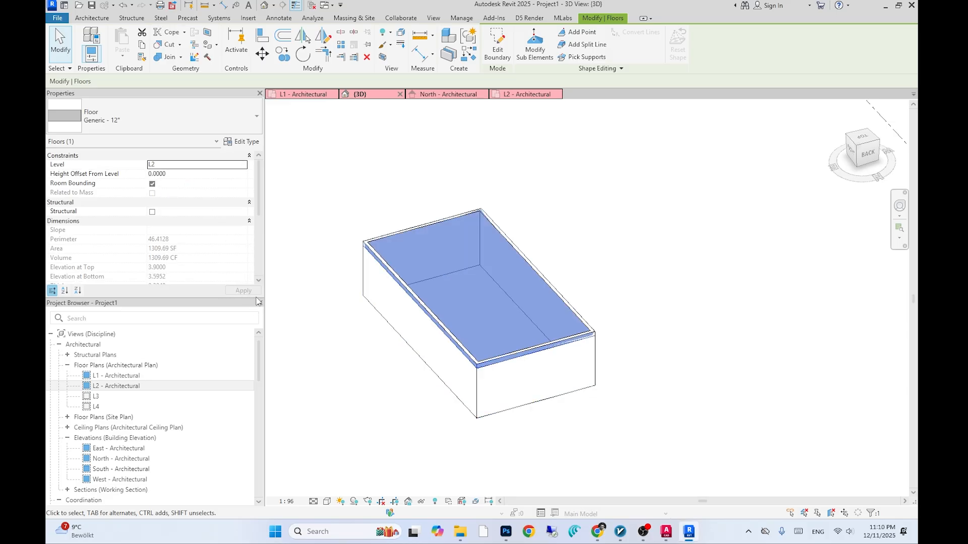
Delete the short end wall beneath the L2 floor slab
left_click(371, 380)
middle_click_drag(371, 380, 547, 348, "shift")
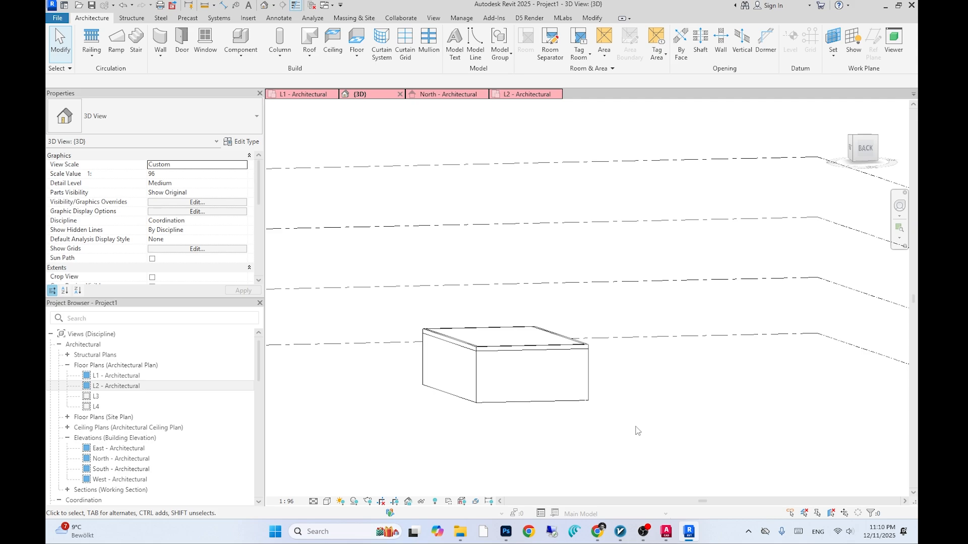
left_click(504, 388)
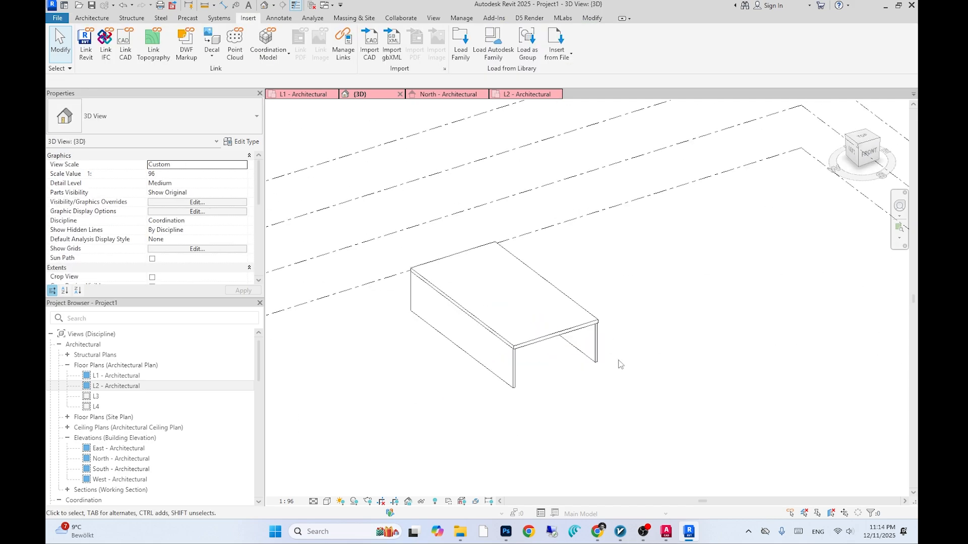
Switch to AutoCAD and draw a vertical construction line on the facade photo at the outer edge of the ground-floor wooden wall
scroll(560, 365, "up", 2)
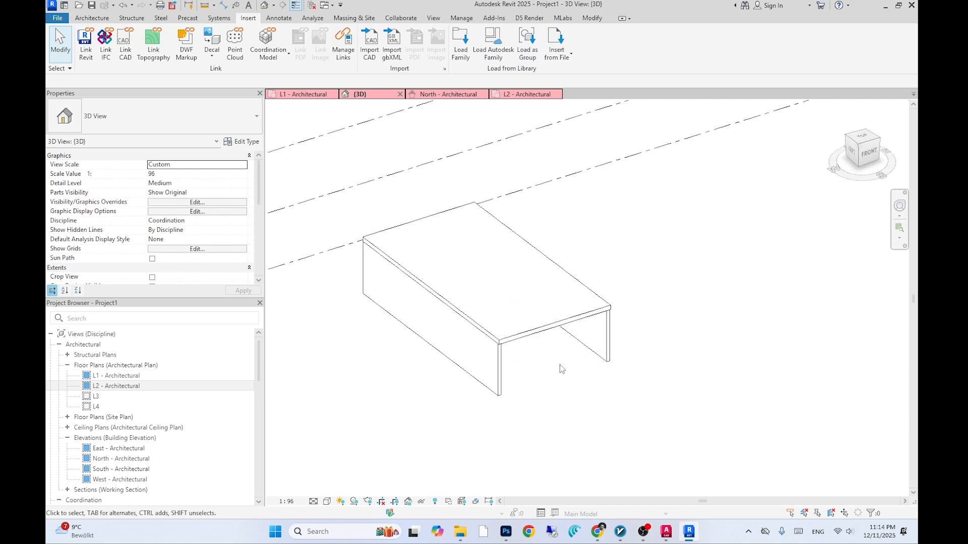
key("alt+Tab")
middle_click_drag(539, 391, 502, 170)
middle_click_drag(536, 320, 549, 171)
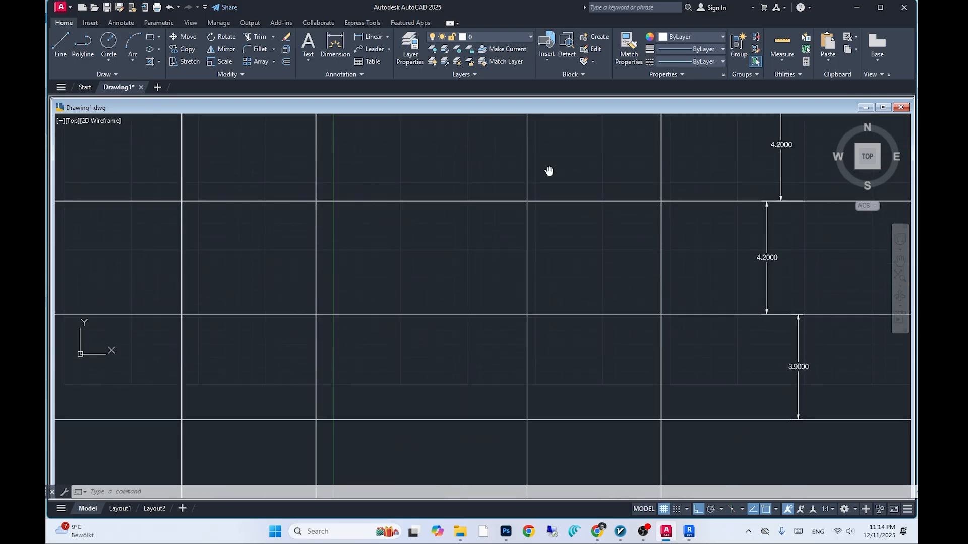
middle_click_drag(553, 295, 564, 253)
key("alt+Tab")
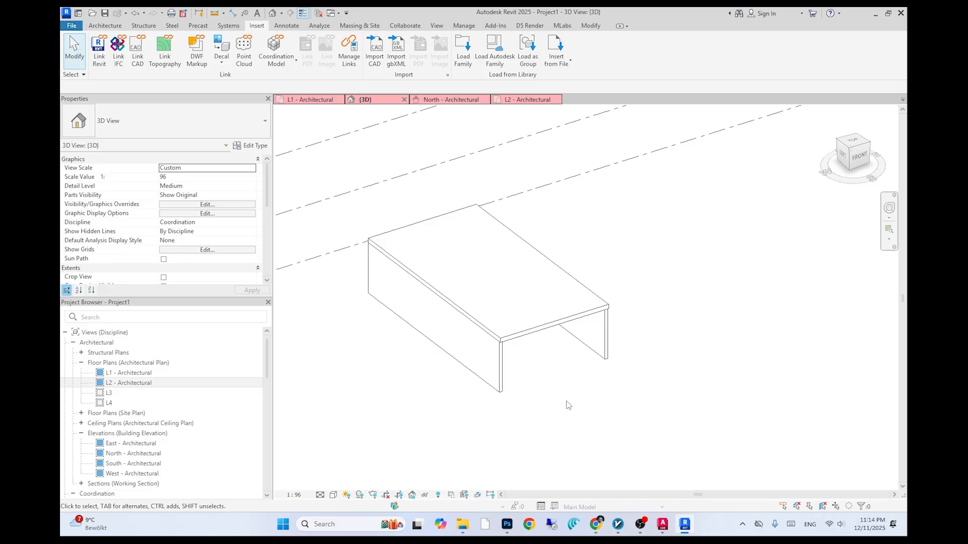
key("alt+Tab")
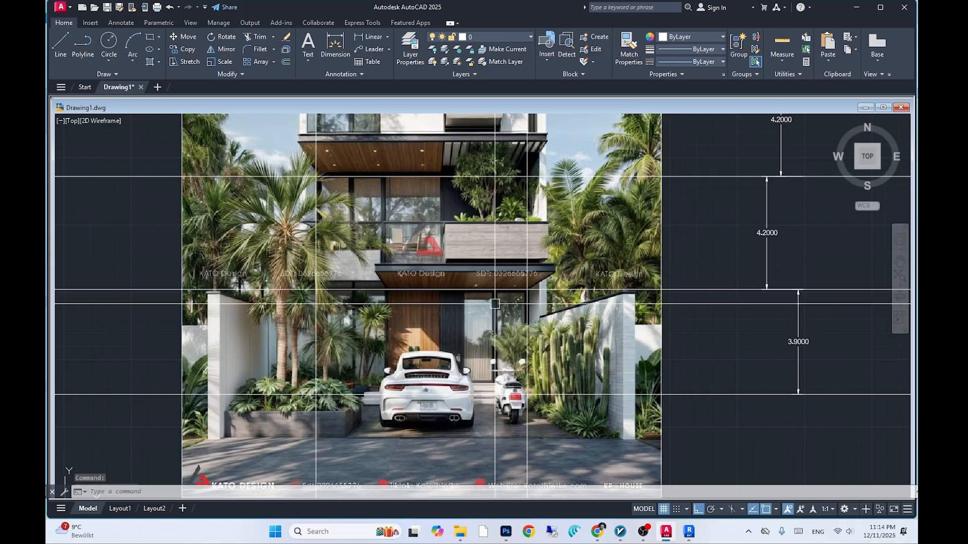
type("XL")
key("space")
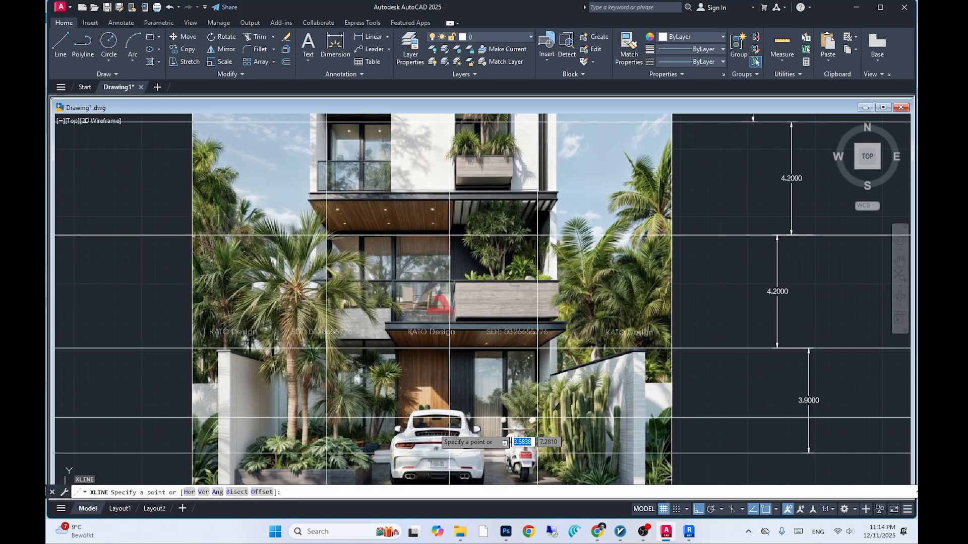
left_click(394, 348)
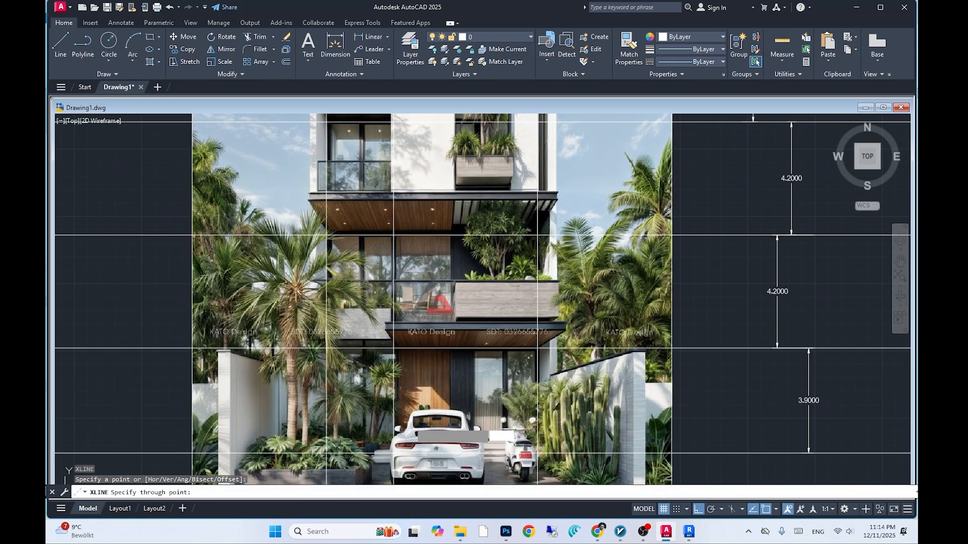
left_click(408, 420)
key("Escape")
Move the new vertical construction line sideways to align it with the edge of the wooden wall under the canopy
scroll(406, 386, "up", 4)
left_click(377, 367)
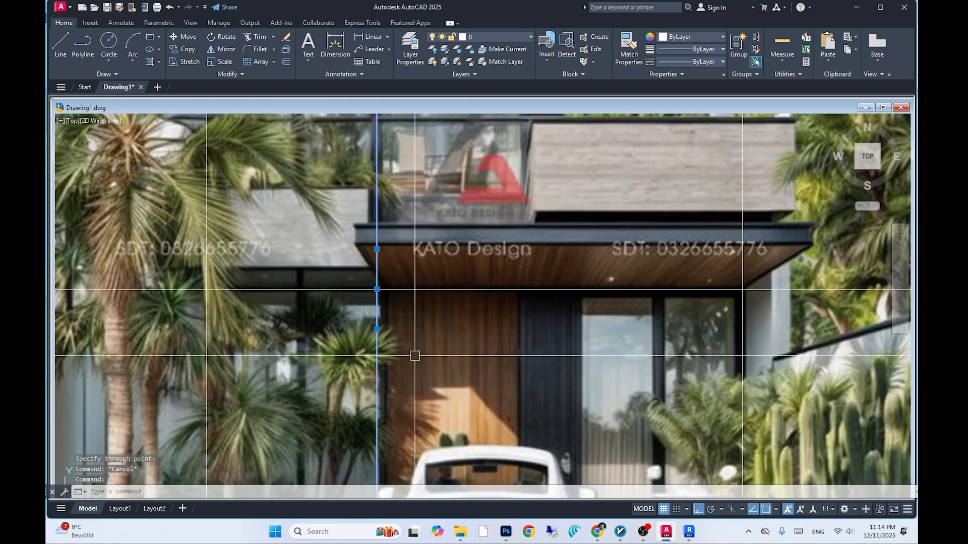
middle_click_drag(446, 352, 434, 387)
type("M")
key("space")
left_click(365, 324)
left_click(377, 312)
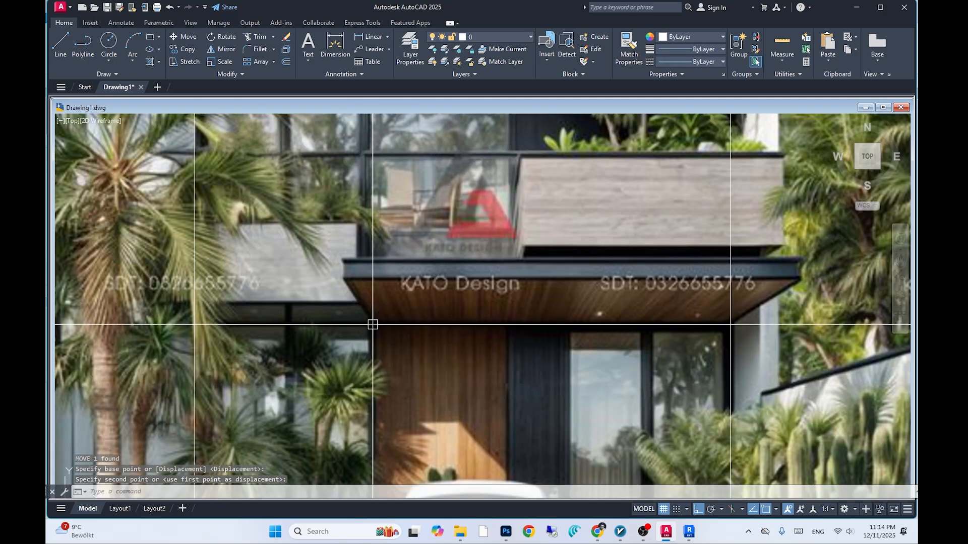
scroll(471, 384, "down", 5)
middle_click_drag(493, 406, 492, 411)
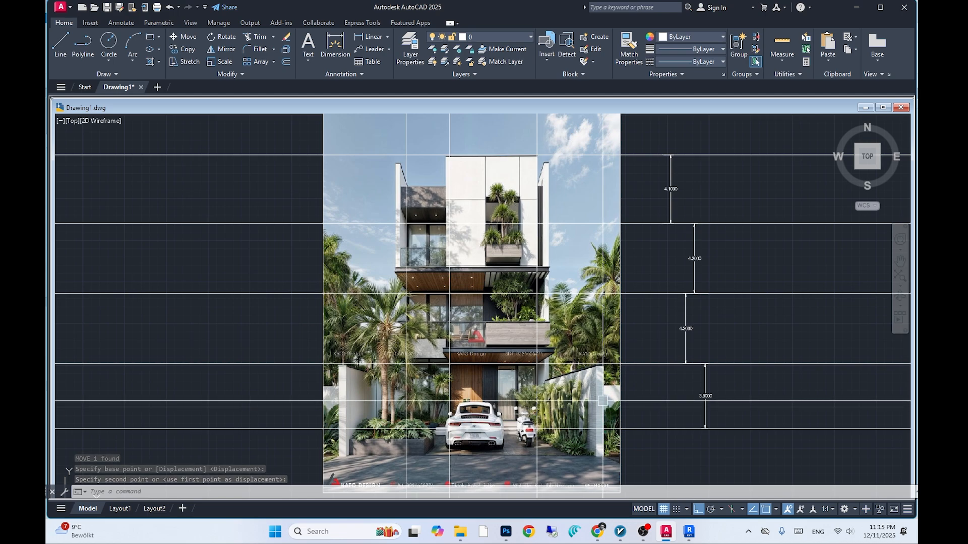
Add a horizontal linear dimension from the wooden wall's construction line to the vertical line at the facade's opposite side
middle_click_drag(602, 401, 594, 358)
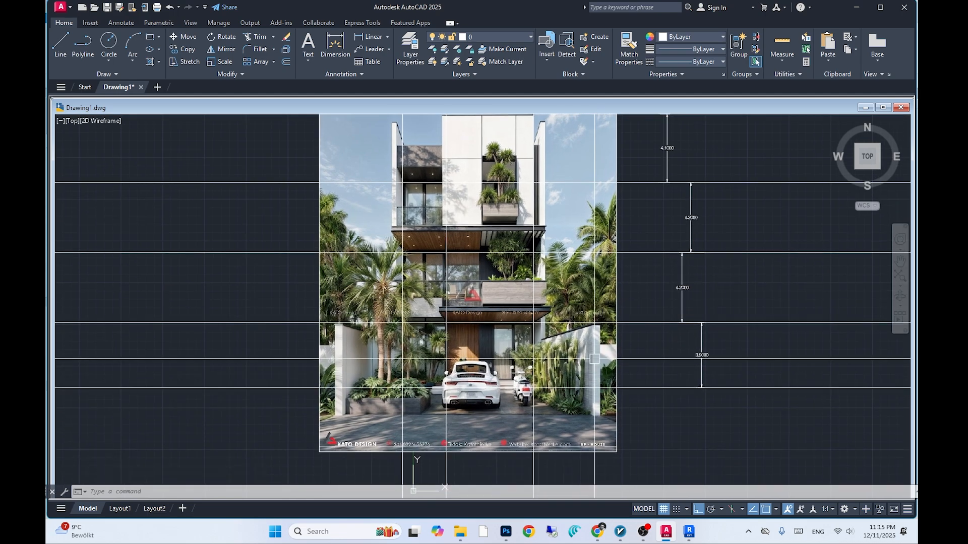
scroll(506, 337, "up", 4)
type("dli")
key("Return")
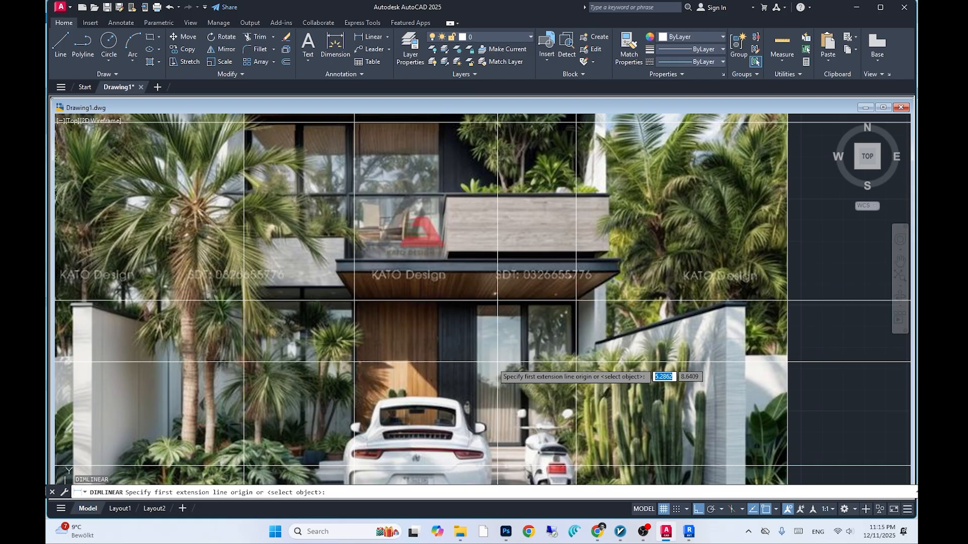
left_click(354, 300)
left_click(576, 300)
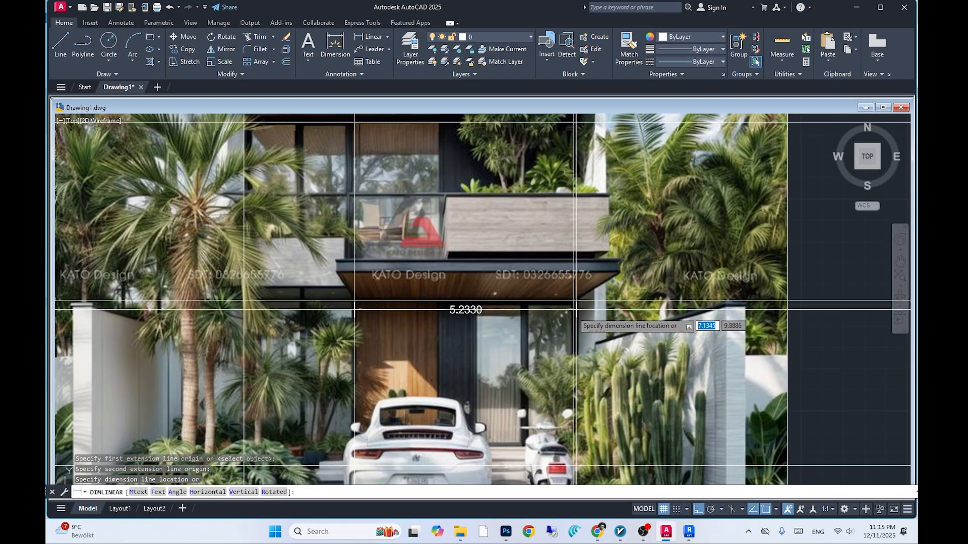
left_click(545, 331)
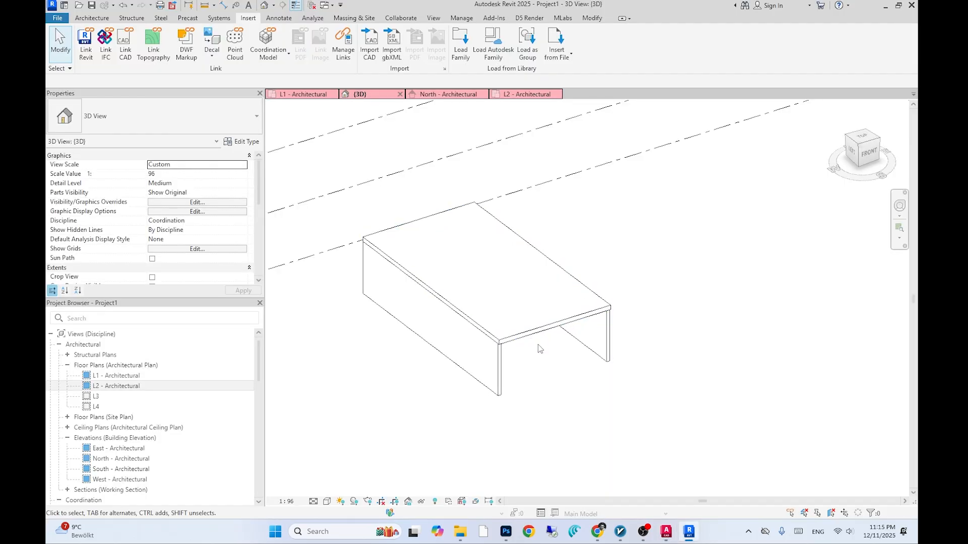
Switch to Revit, edit the L2 floor's boundary and add boundary lines along the inner faces of both long walls
left_click(558, 328)
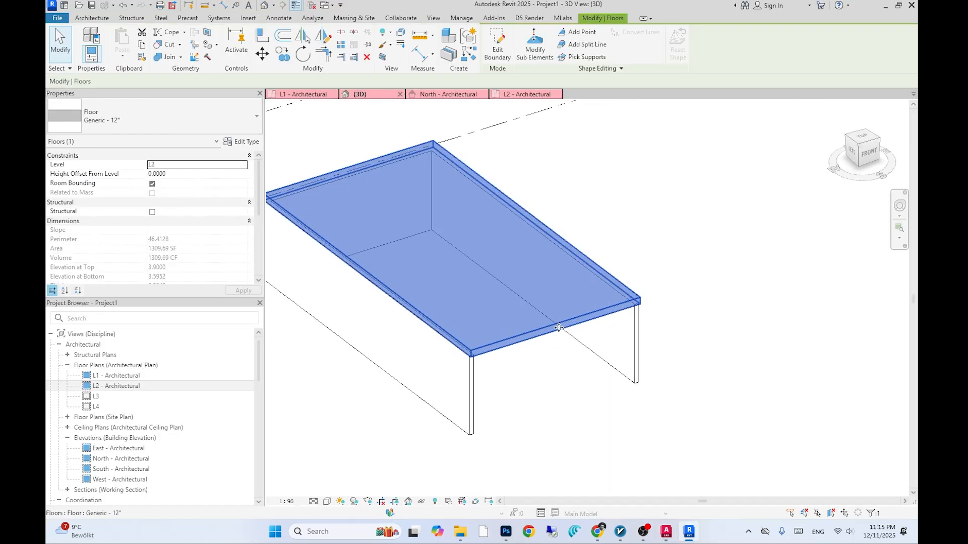
left_click(525, 397)
double_click(503, 346)
scroll(506, 349, "up", 2)
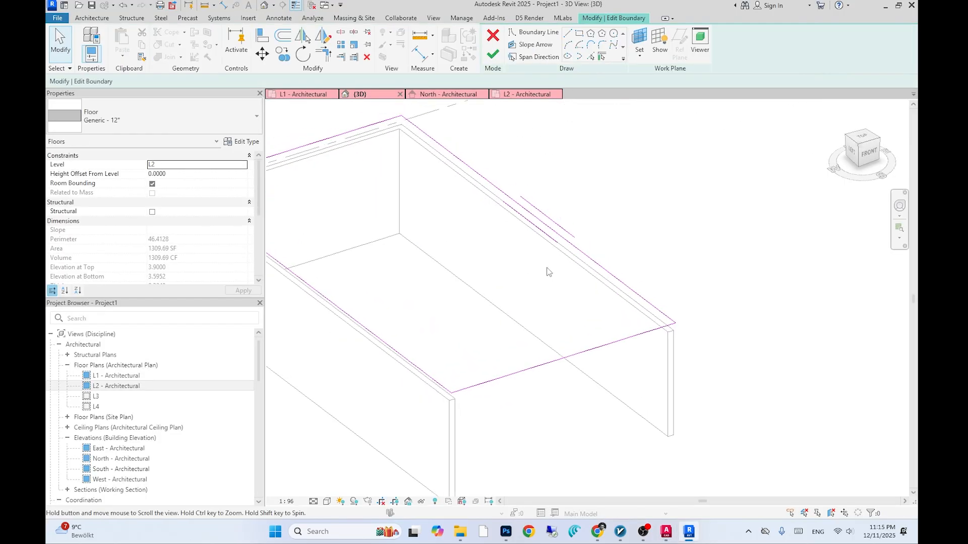
mouse_move(432, 381)
middle_mouse_down("shift")
mouse_move(451, 438)
mouse_move(372, 411)
mouse_move(434, 364)
middle_mouse_up("shift")
left_click(432, 364)
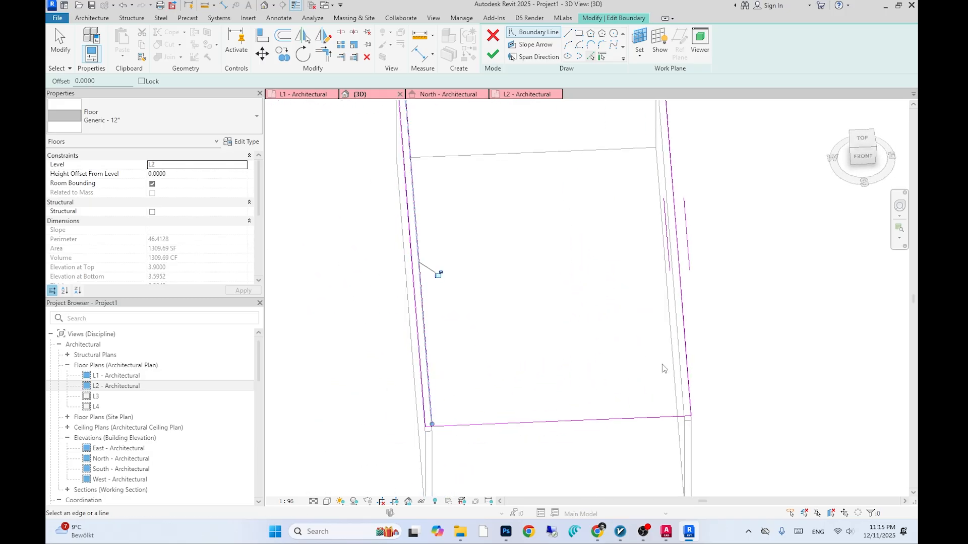
left_click(675, 349)
Trim the new boundary lines to the end edges, delete the leftover outer line, and finish the L2 floor sketch
middle_click_drag(594, 381, 546, 315, "shift")
scroll(546, 315, "down", 1)
key("Escape")
left_click(321, 53)
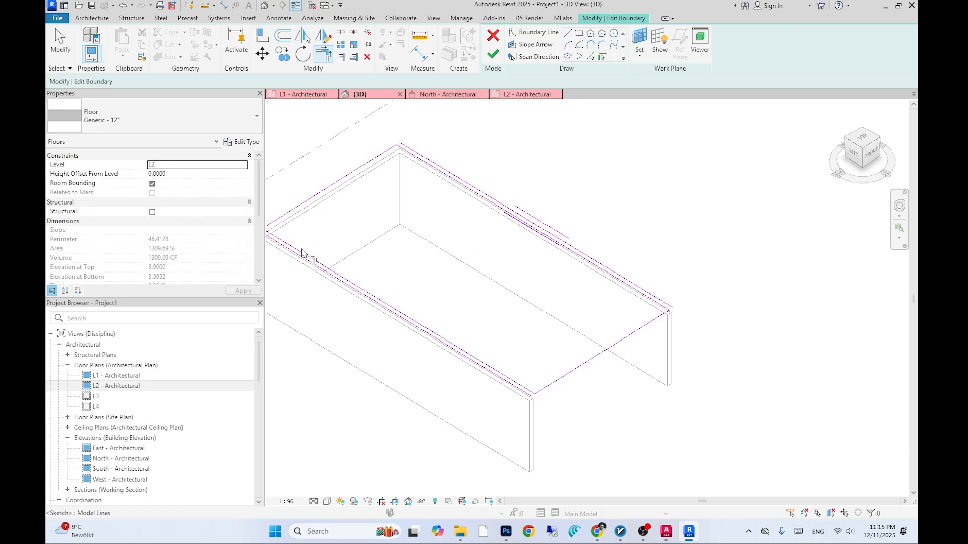
middle_click_drag(302, 252, 351, 263)
key("Escape")
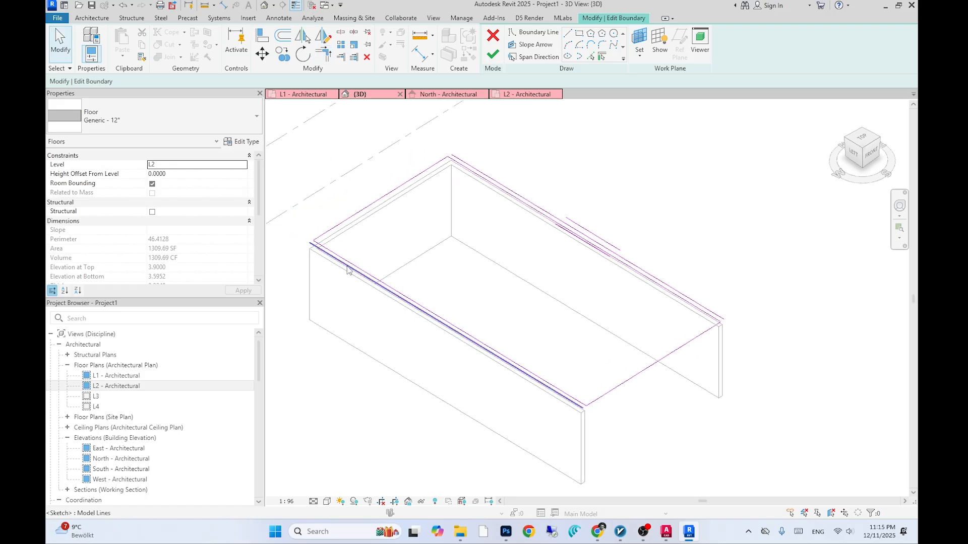
left_click(495, 180)
key("Delete")
left_click(493, 55)
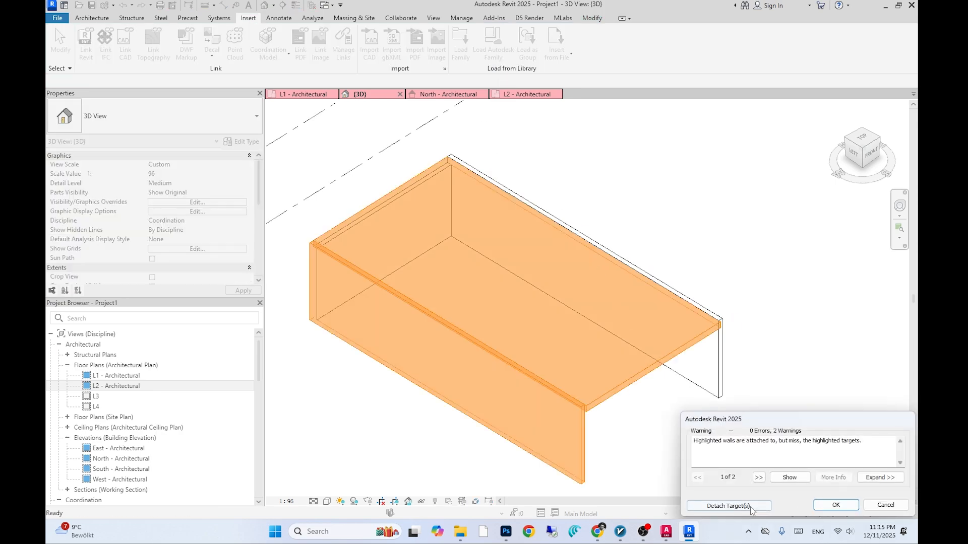
left_click(835, 507)
left_click(701, 466)
Set the top constraint of both long side walls to level L4 and apply it
left_click(585, 440)
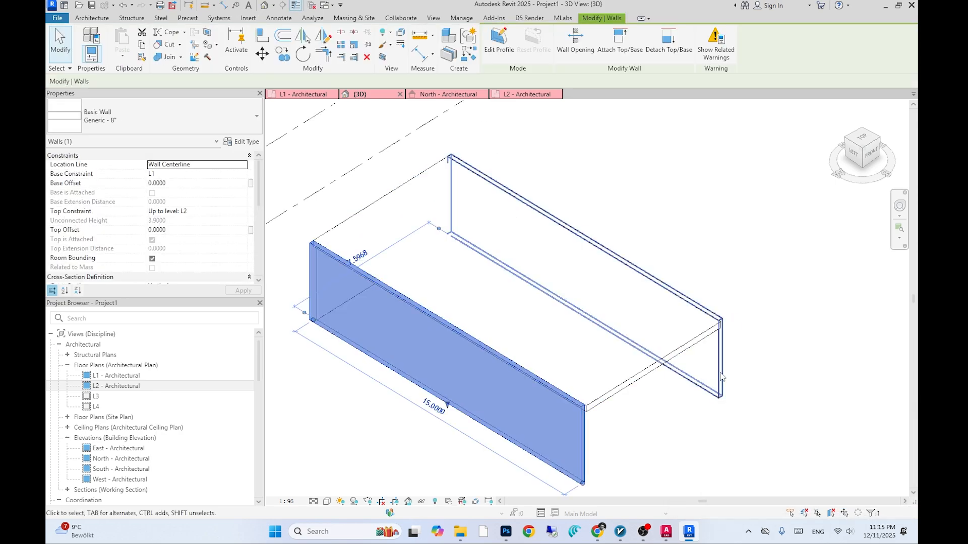
left_click(716, 386, "ctrl")
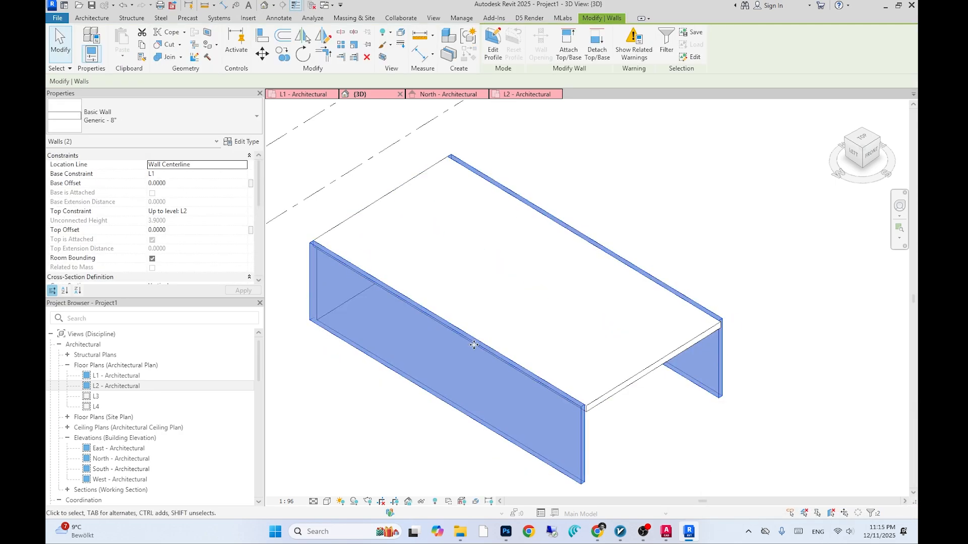
left_click(244, 211)
left_click(176, 252)
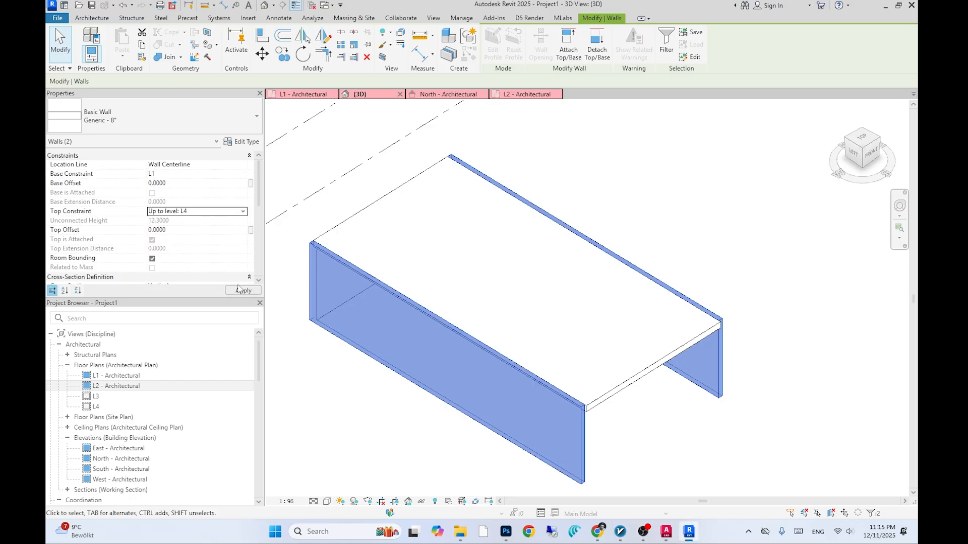
left_click(243, 291)
left_click(349, 430)
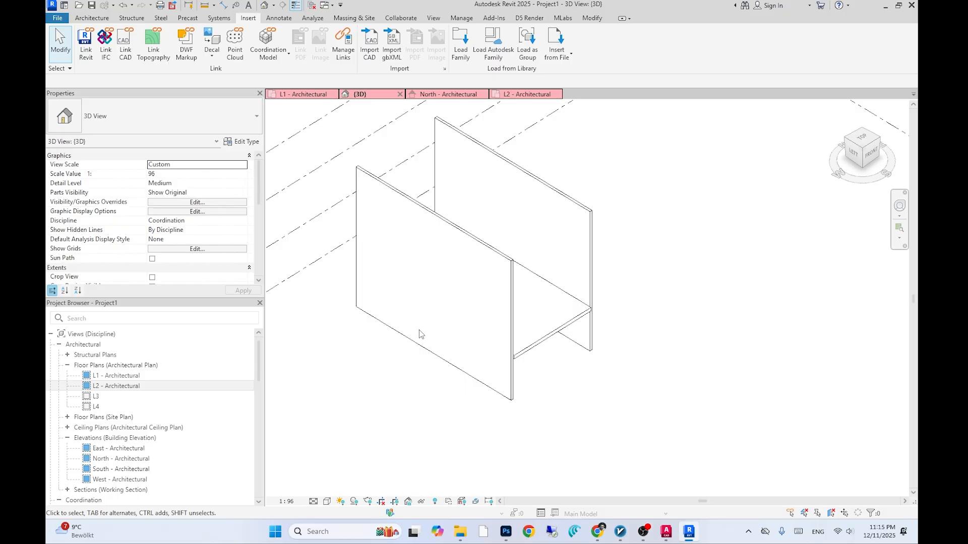
Edit the L2 floor's boundary, offsetting copies of its east long edge inward by 5.2 and, in the L2 plan, its front edge outward by 2
middle_click_drag(603, 348, 560, 395, "shift")
scroll(549, 364, "up", 1)
left_click(541, 345)
left_click(547, 406)
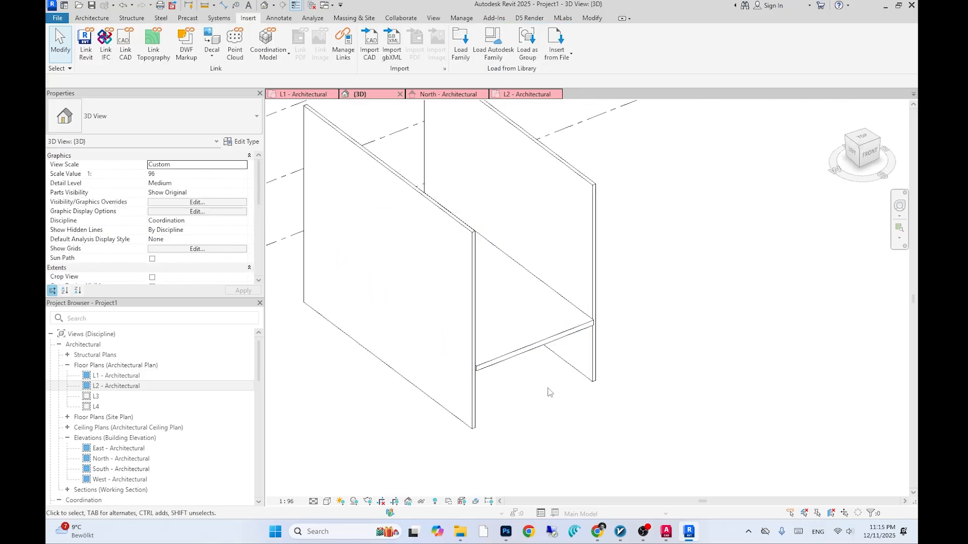
left_click(542, 353)
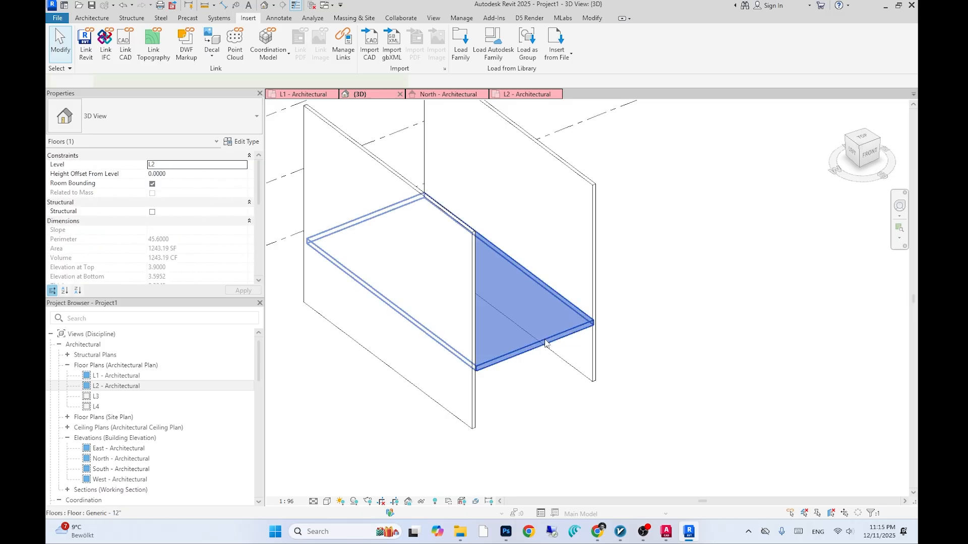
scroll(545, 339, "up", 1)
double_click(545, 339)
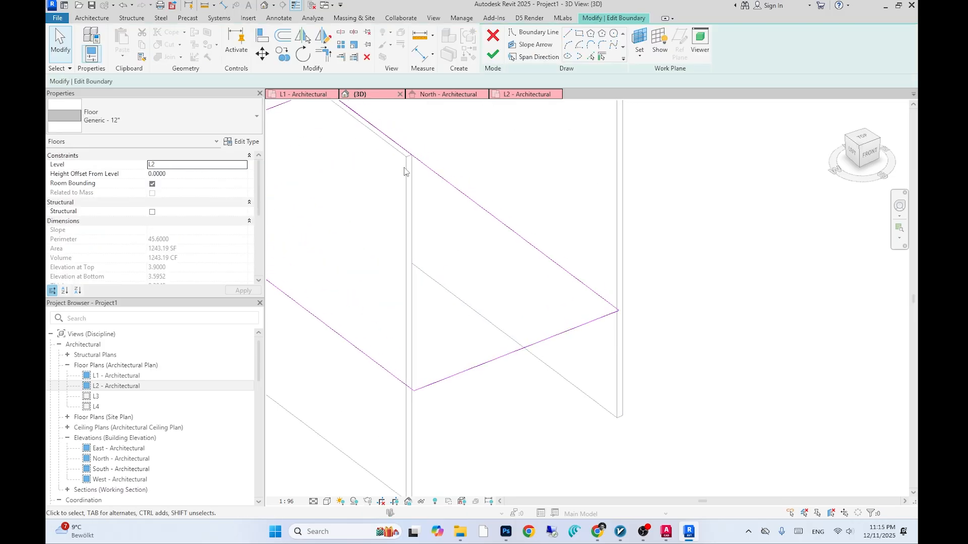
left_click(282, 34)
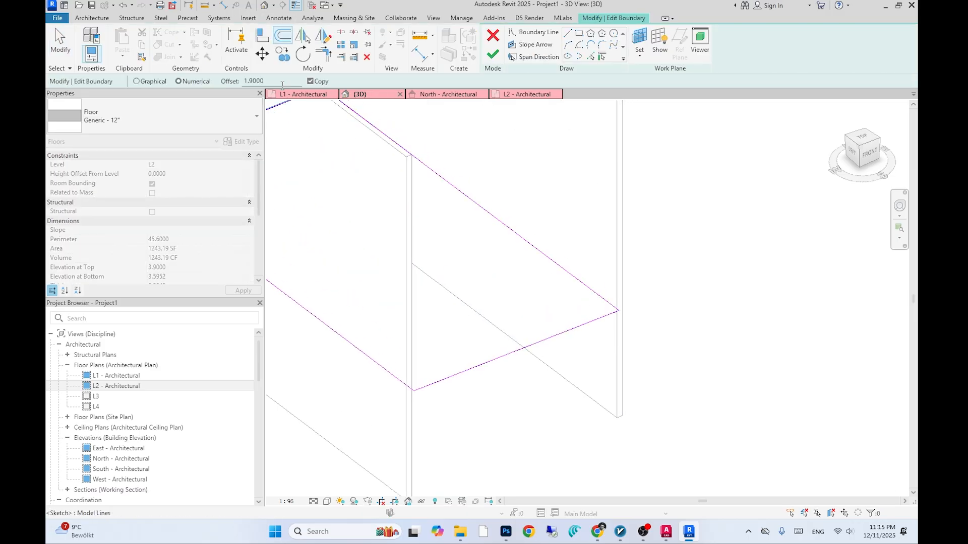
type("5.2")
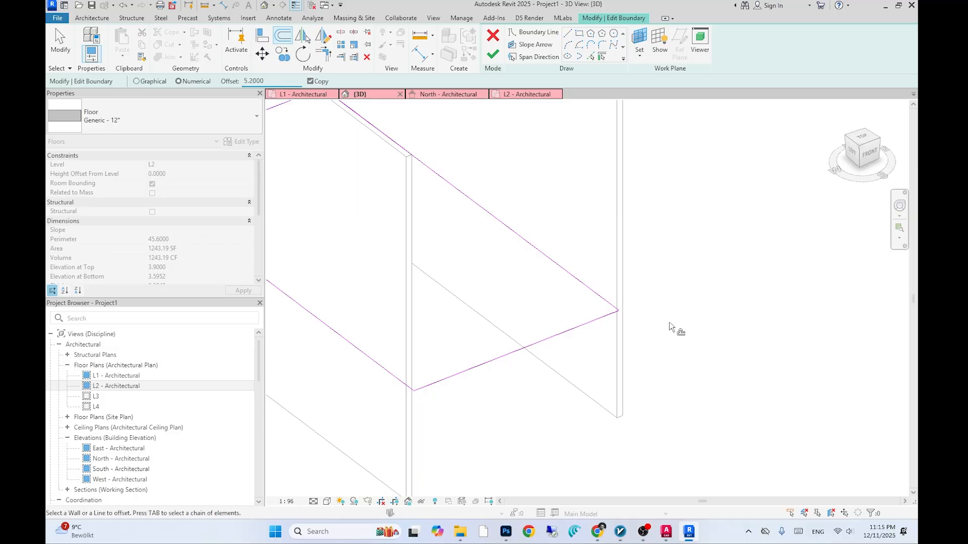
left_click(572, 286)
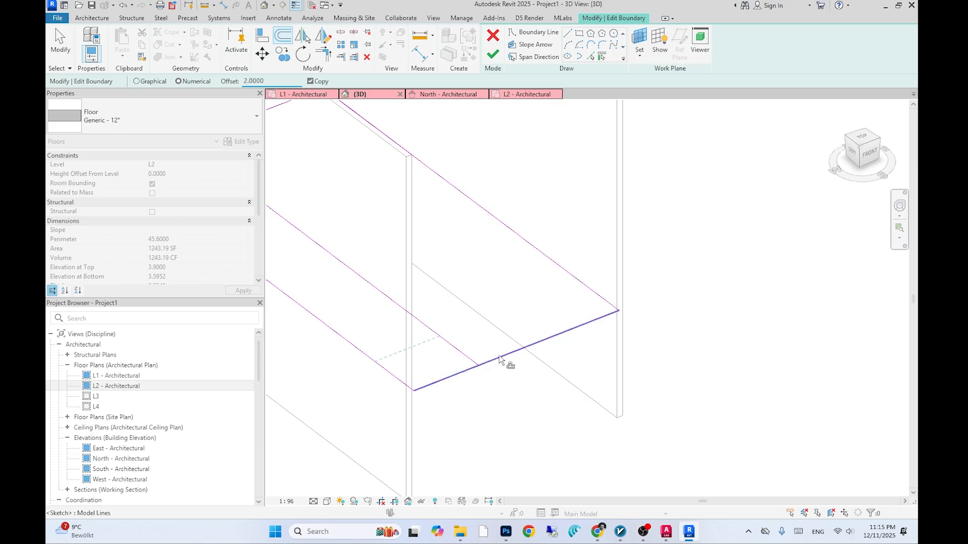
double_click(117, 386)
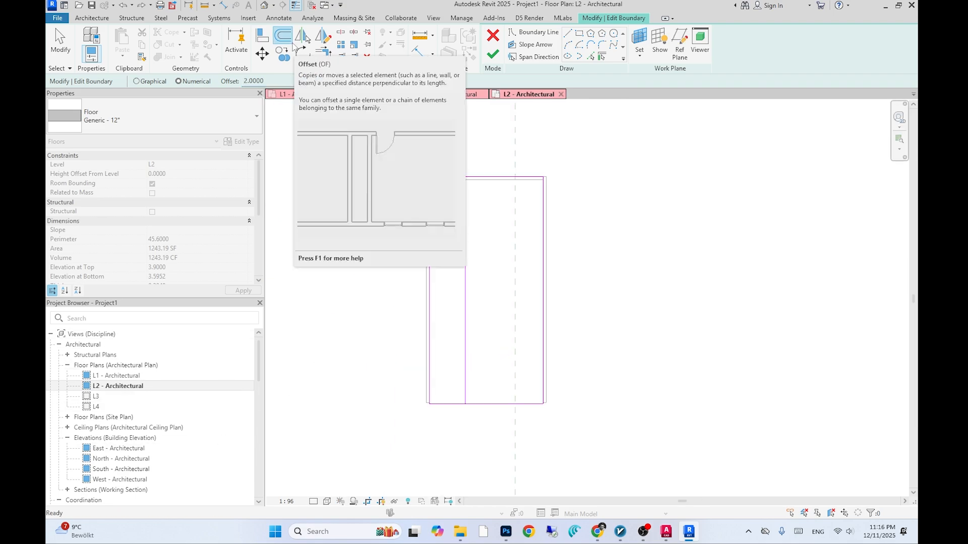
left_click(507, 407)
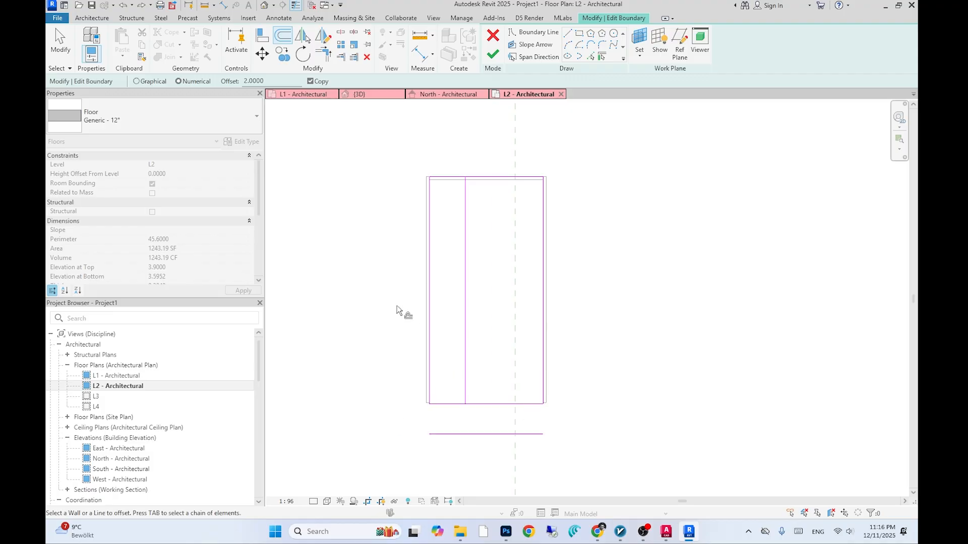
Trim the L2 floor's boundary lines into a stepped outline with the wider part projecting at the front, and finish the sketch
left_click(319, 57)
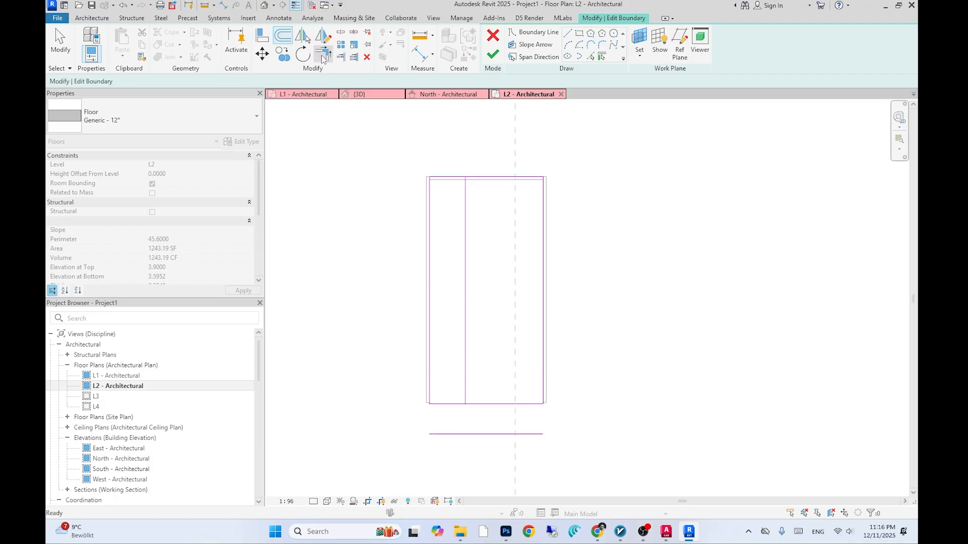
left_click(465, 392)
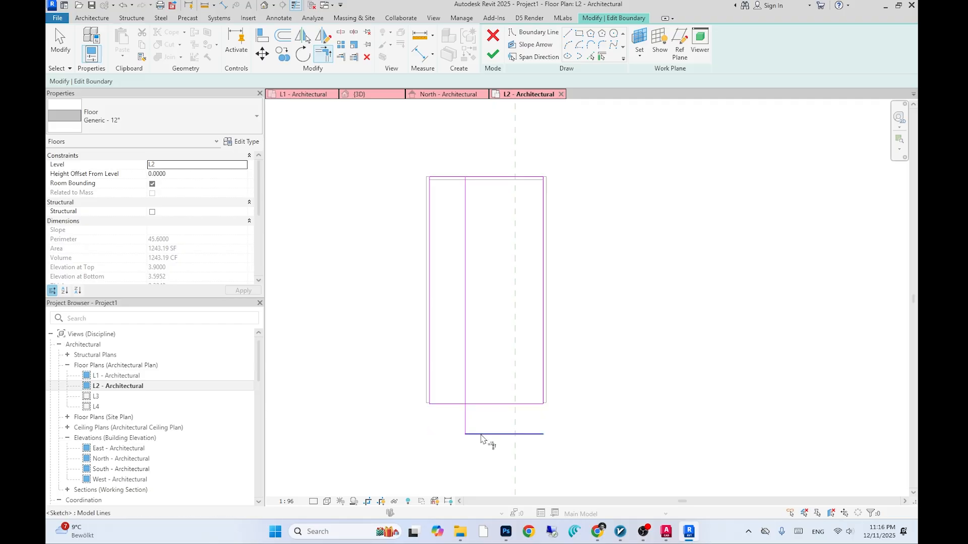
left_click(529, 434)
left_click(543, 380)
left_click(463, 417)
left_click(456, 403)
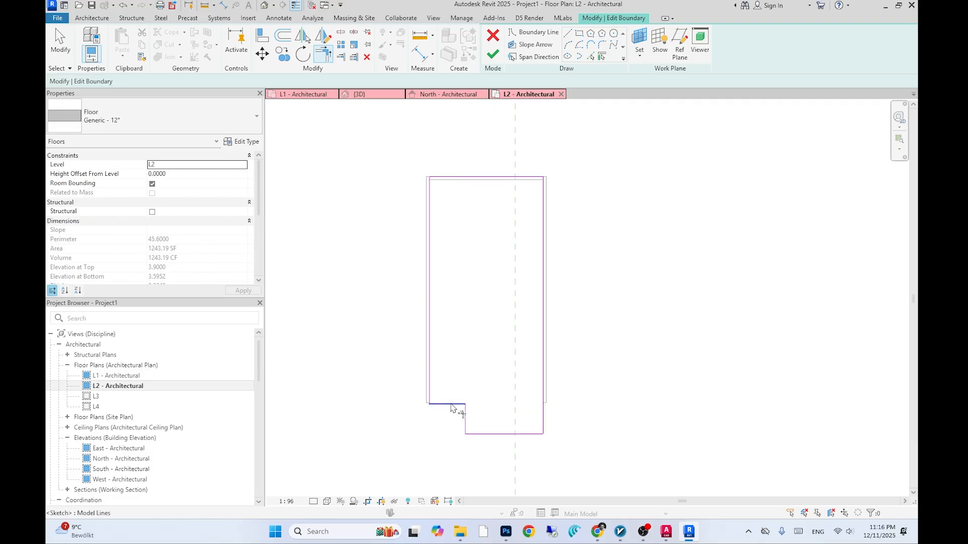
scroll(485, 384, "down", 1)
left_click(493, 55)
left_click(514, 270)
scroll(449, 258, "down", 5)
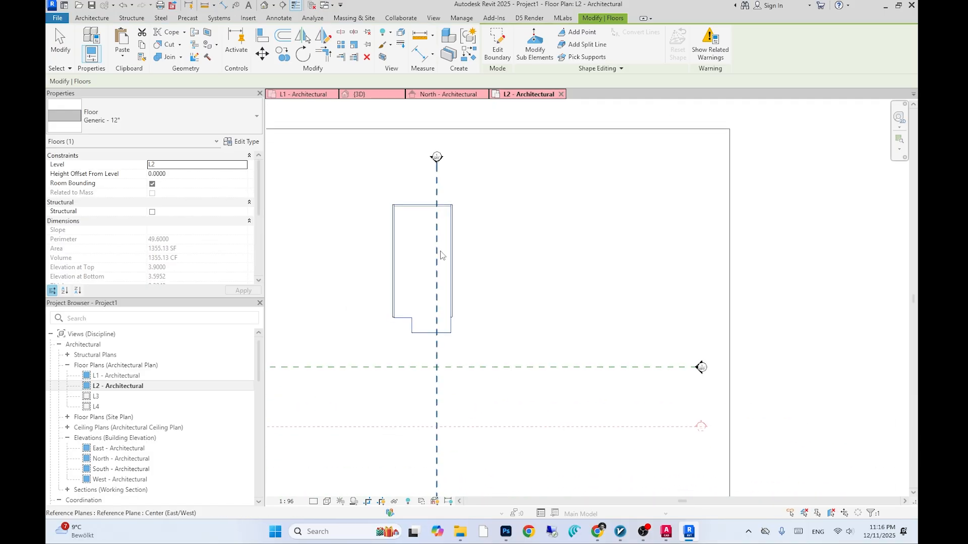
In the 3D view, copy the L2 floor and paste it aligned to level L3
left_click(264, 6)
scroll(521, 394, "up", 2)
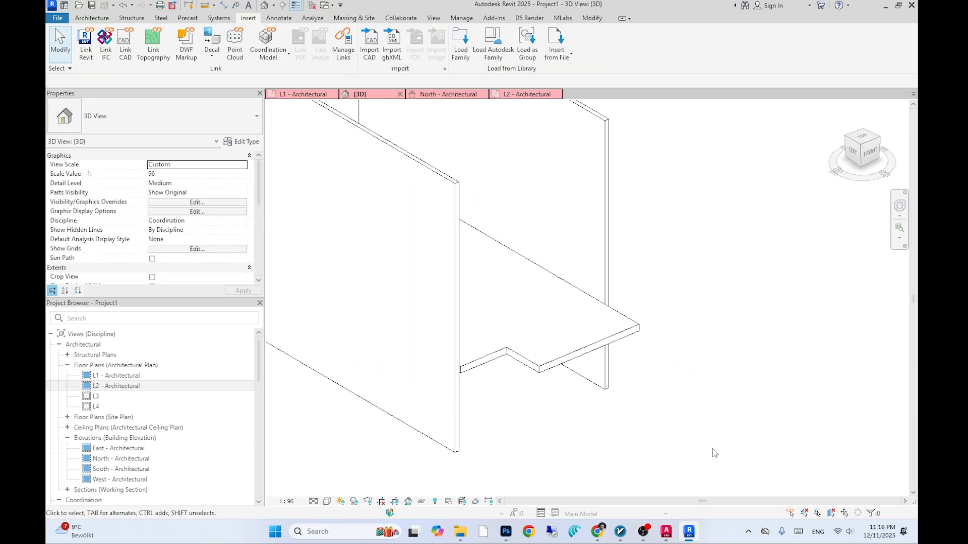
left_click(554, 335)
left_click(143, 45)
left_click(122, 56)
left_click(144, 97)
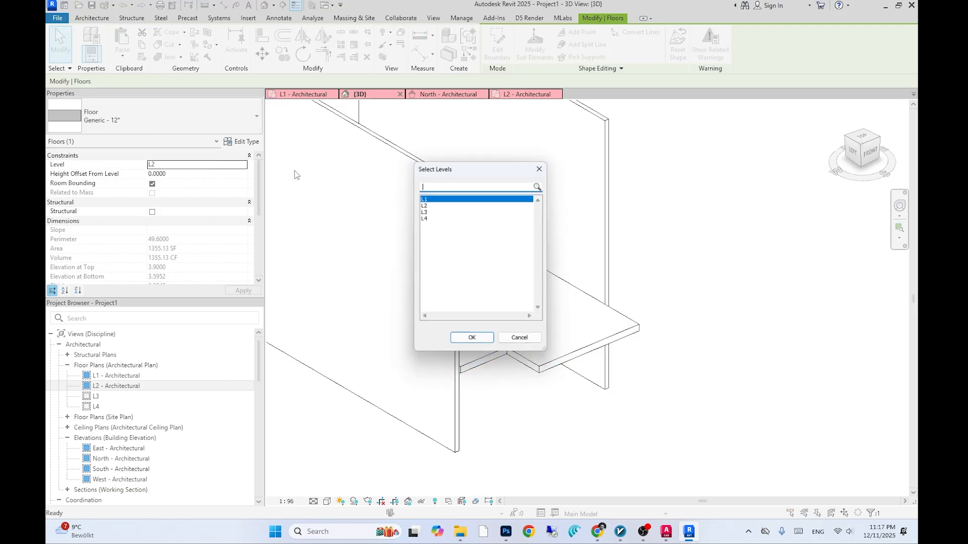
double_click(432, 210)
left_click(704, 322)
scroll(703, 323, "down", 2)
middle_click_drag(695, 330, 618, 324)
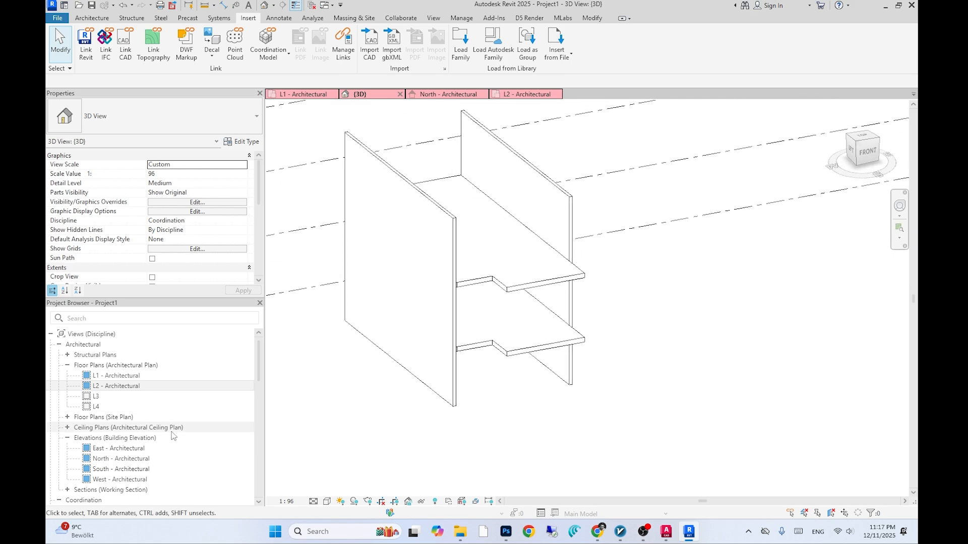
Edit the L3 floor's boundary in 3D, removing the front notch so the outline is a plain rectangle, and finish the sketch
double_click(118, 469)
middle_click_drag(563, 365, 490, 371)
left_click(265, 5)
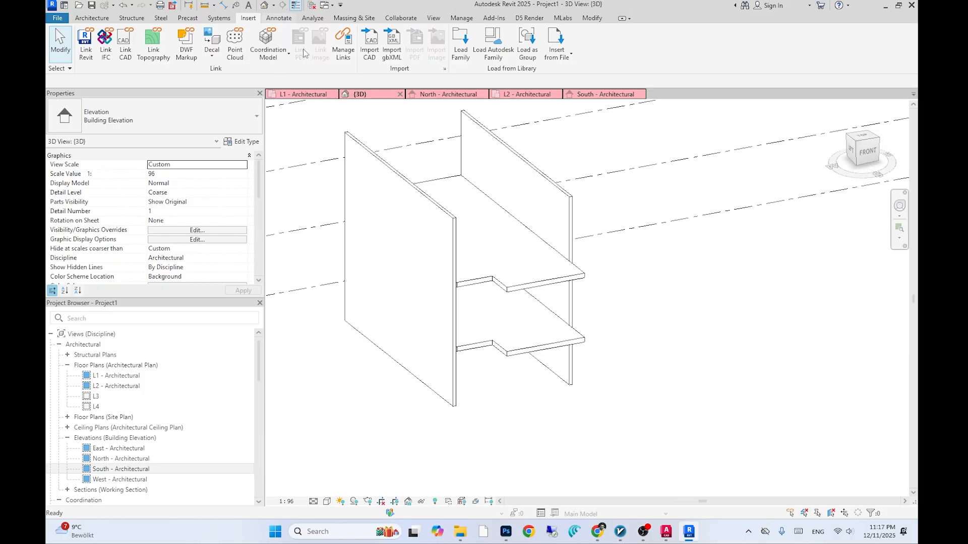
double_click(546, 299)
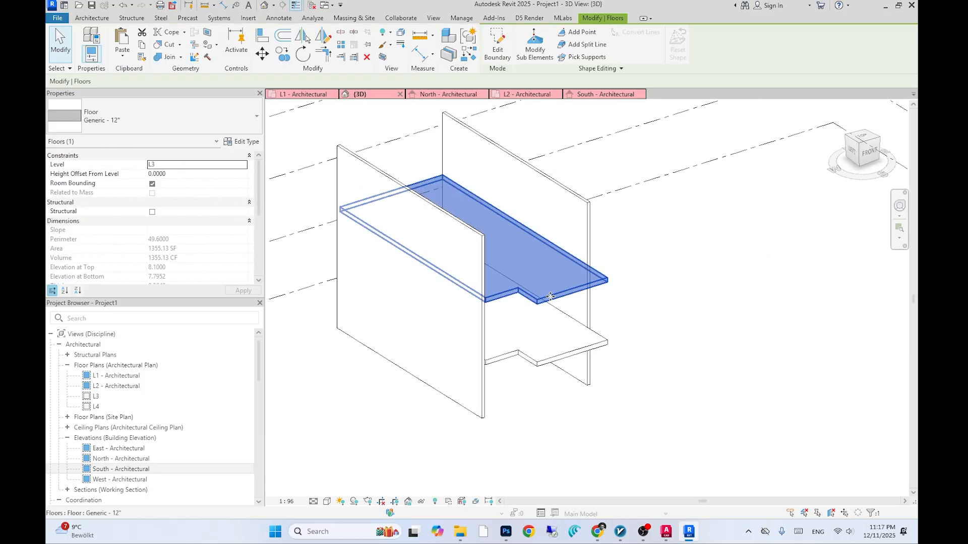
left_click(319, 57)
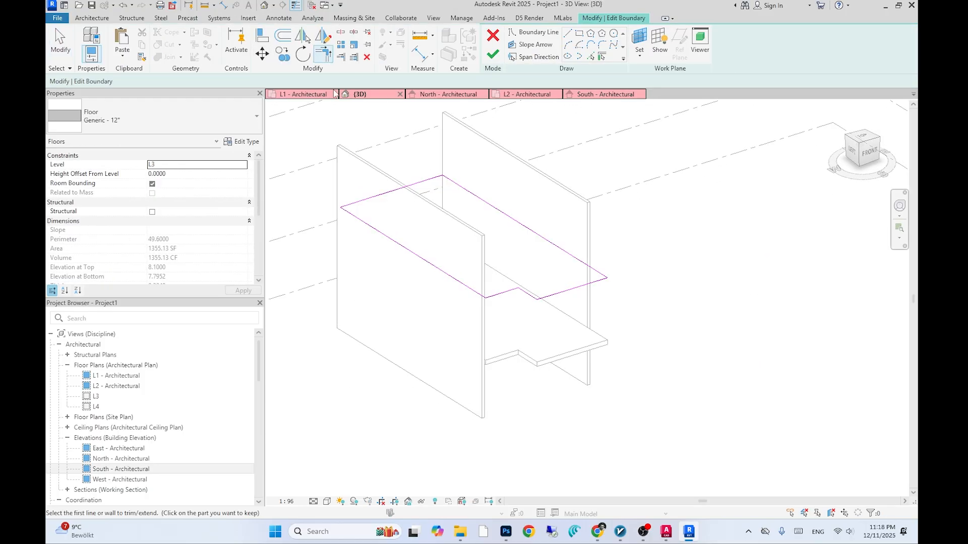
key("Escape")
left_click_drag(525, 266, 503, 299)
key("Delete")
left_click(492, 54)
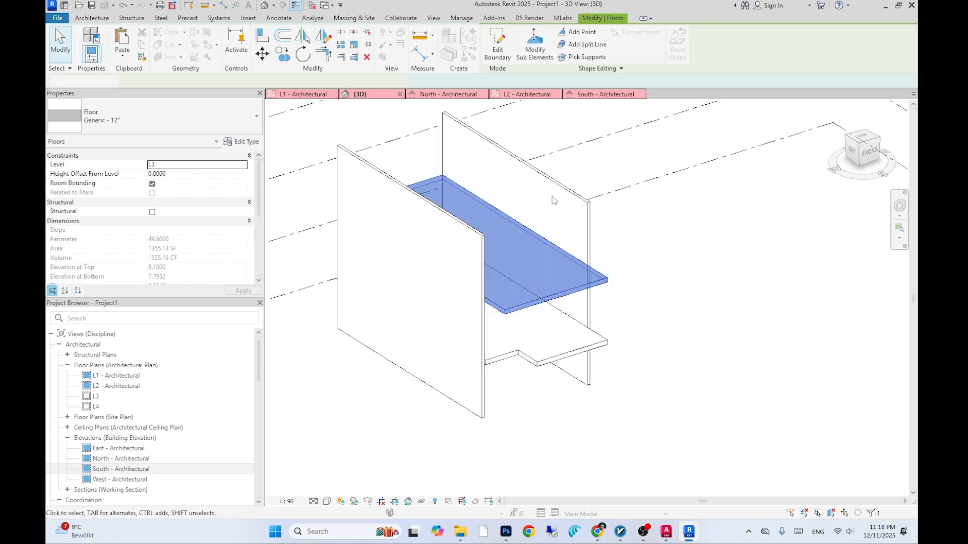
left_click(671, 344)
scroll(637, 361, "down", 2)
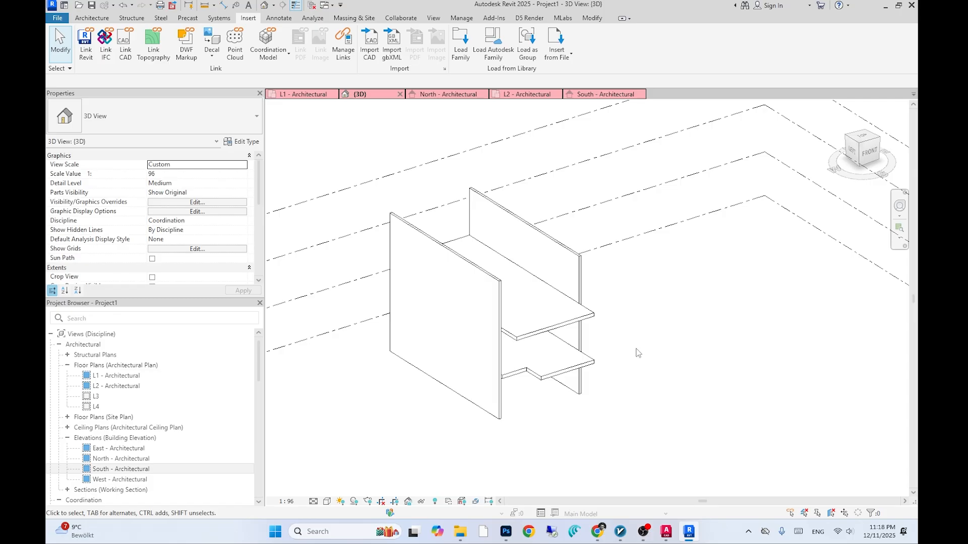
Check the facade photo in AutoCAD, return to Revit, and paste a copy of the L3 floor aligned to level L4
key("alt+Tab")
middle_click_drag(636, 345, 604, 410)
middle_click_drag(614, 328, 612, 361)
key("alt+Tab")
key("alt+Tab")
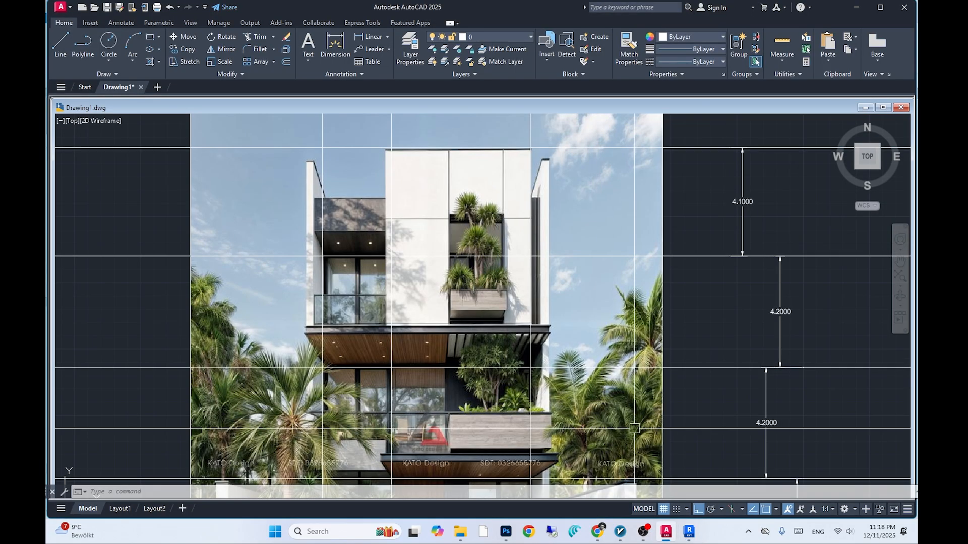
key("alt+Tab")
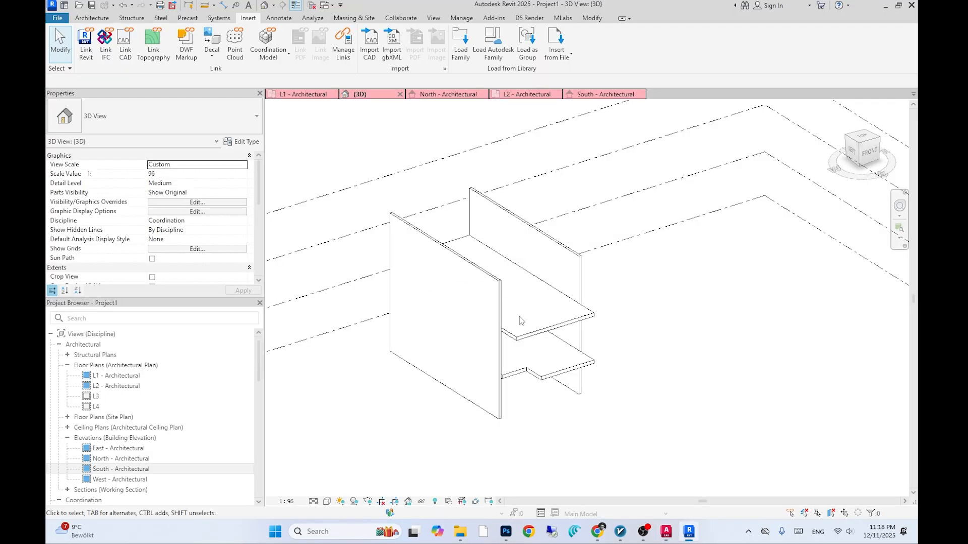
left_click(524, 335)
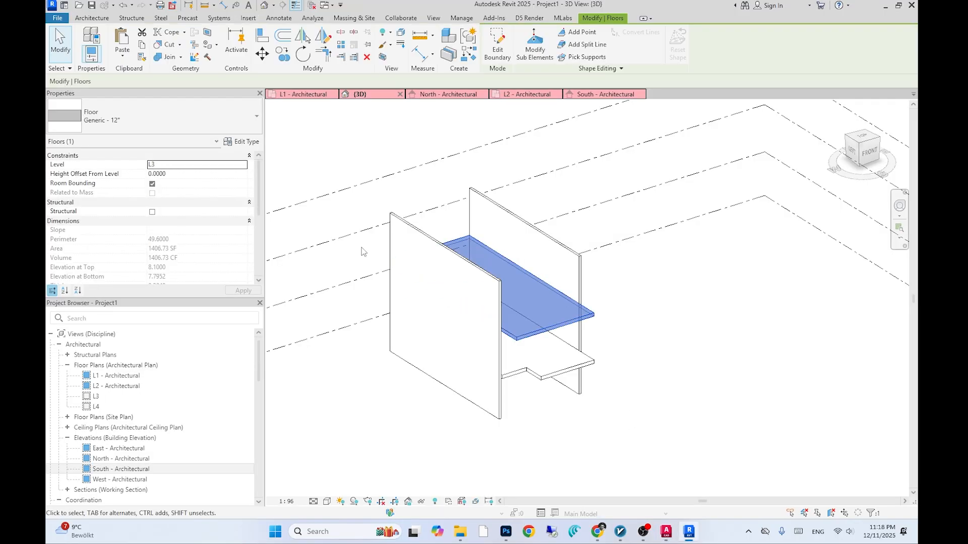
left_click(142, 46)
left_click(123, 56)
left_click(177, 92)
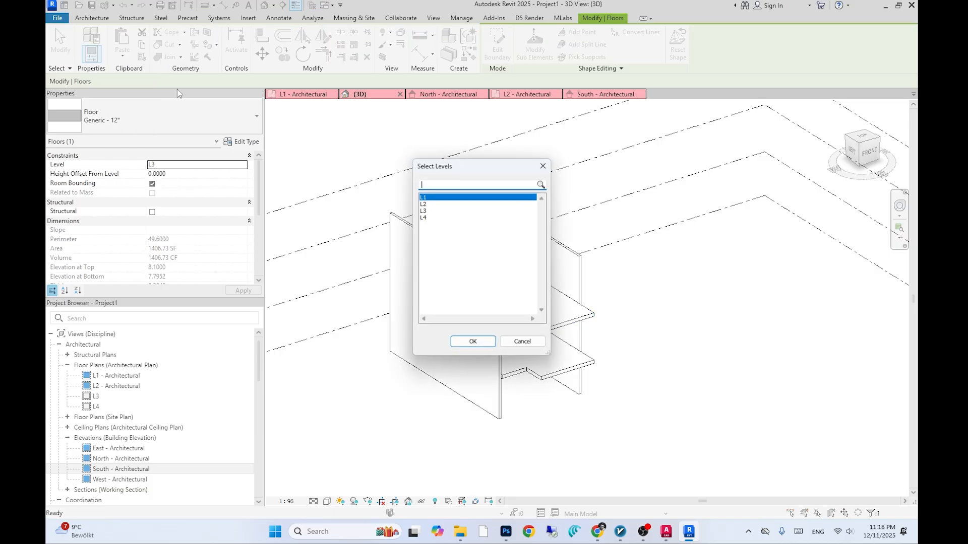
left_click(434, 217)
left_click(472, 341)
left_click(667, 346)
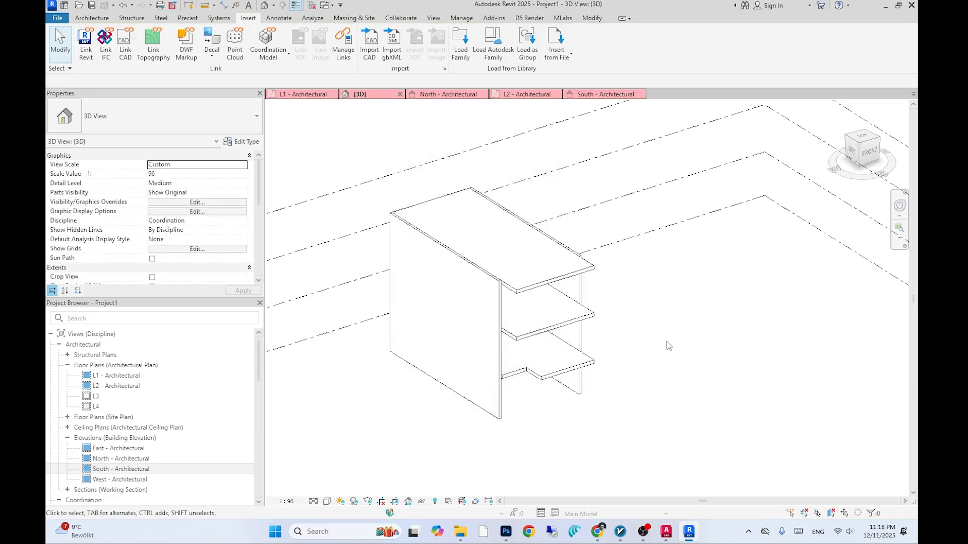
Set the top offset of both long side walls to 4.1 above level L4, checking the height in AutoCAD
left_click(499, 303)
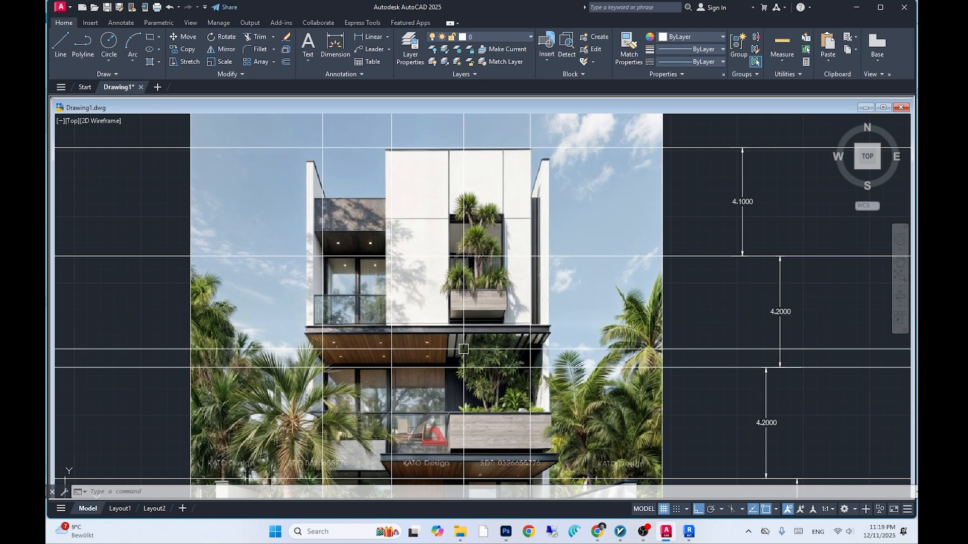
key("alt+Tab")
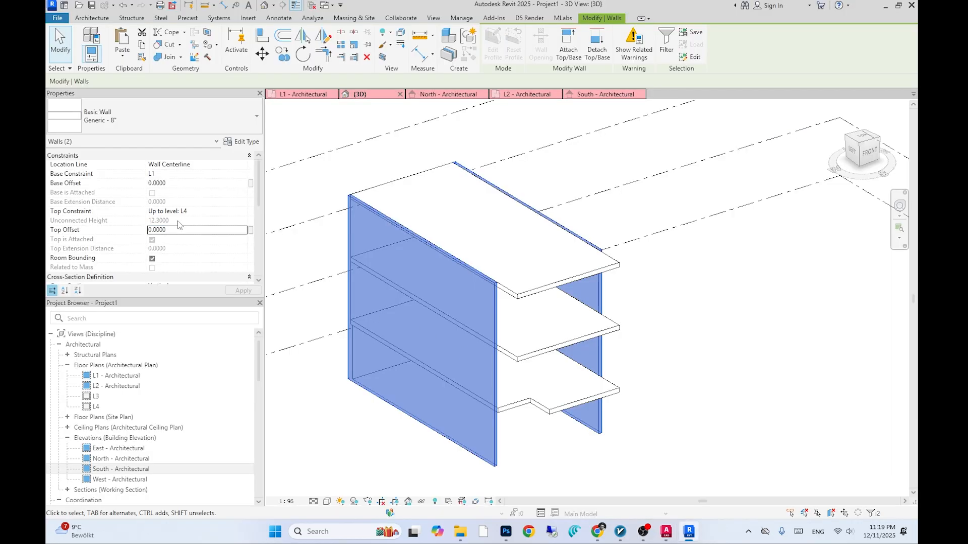
left_click(177, 229)
type("4.1")
key("Return")
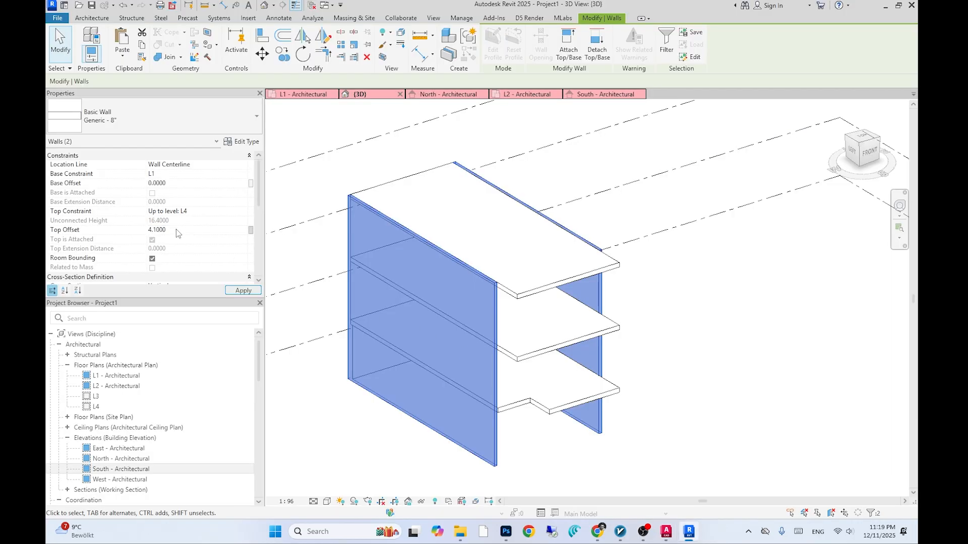
left_click(665, 339)
scroll(660, 336, "down", 1)
middle_click_drag(655, 336, 605, 373)
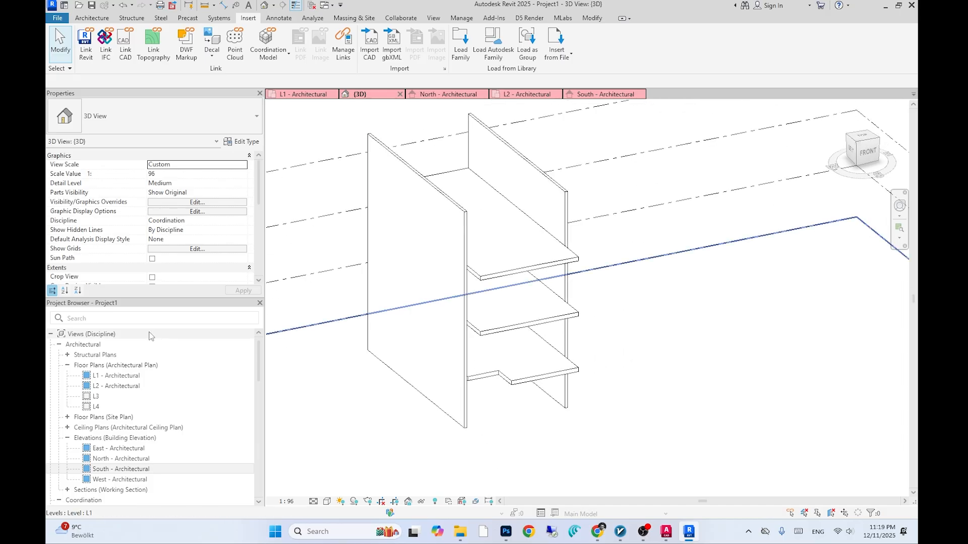
In the L1 plan, draw a wall across the open front between the ends of the two side walls
double_click(149, 378)
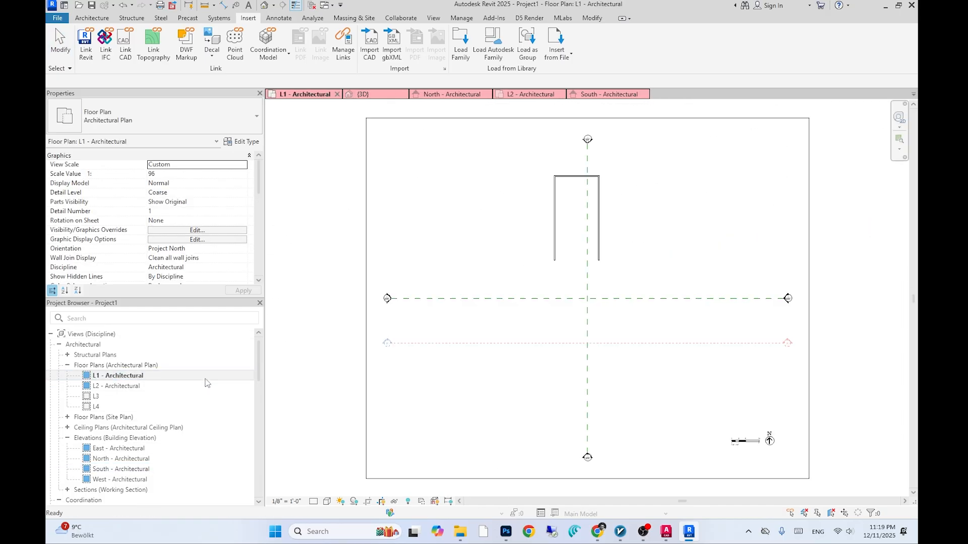
middle_click_drag(624, 189, 572, 262)
scroll(573, 262, "up", 2)
key("alt+Tab")
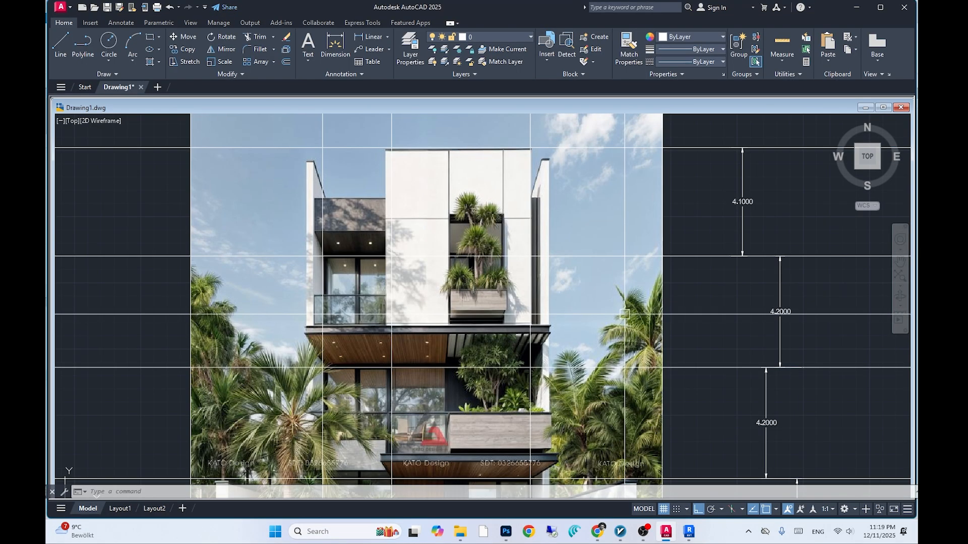
middle_click_drag(504, 352, 501, 378)
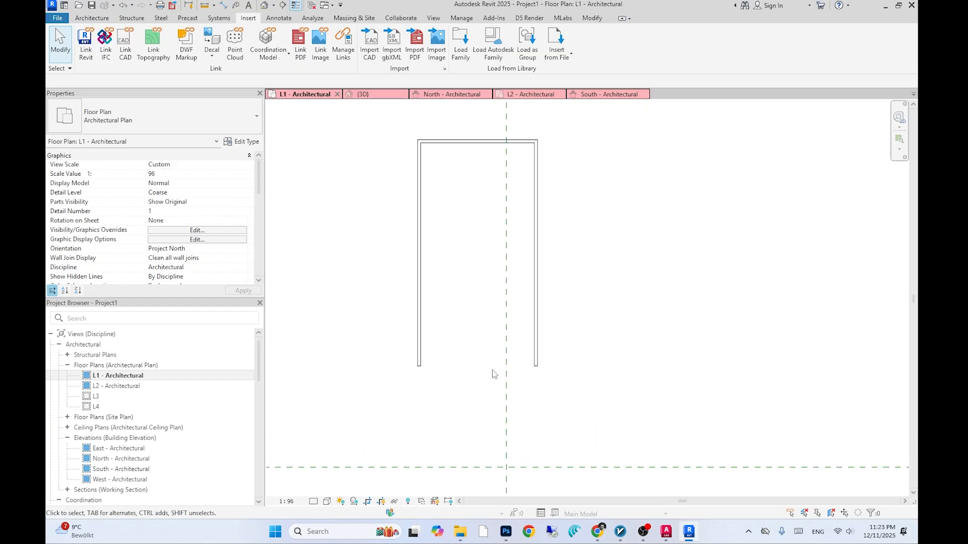
key("w")
key("a")
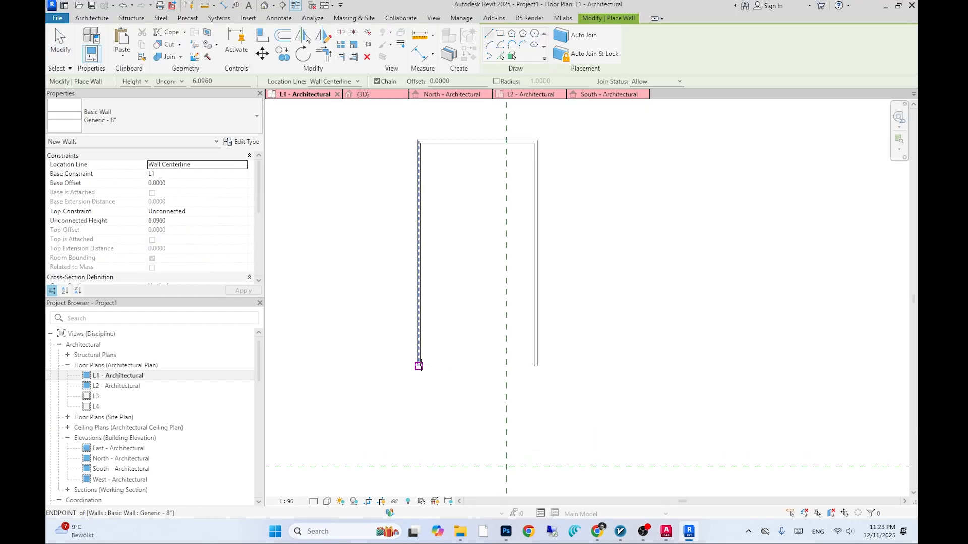
left_click(419, 365)
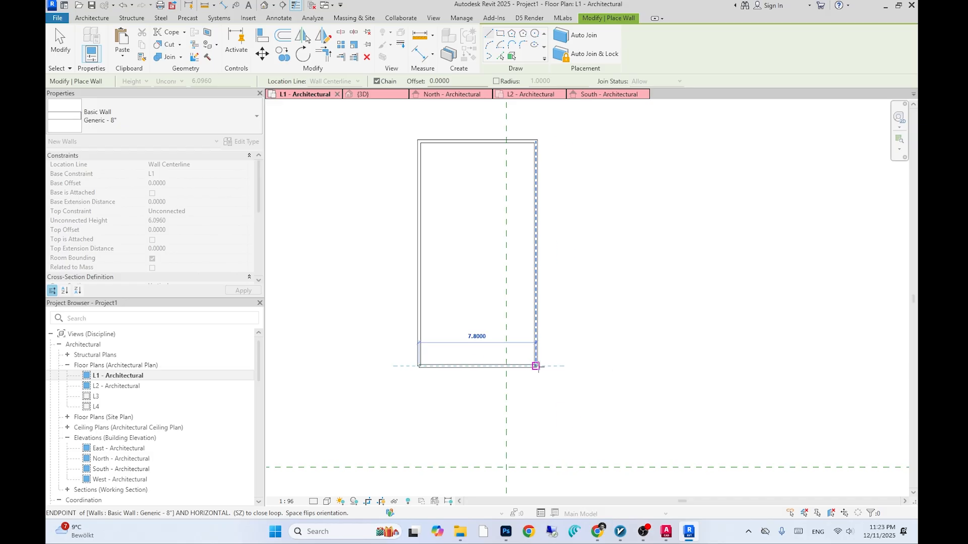
left_click(535, 366)
key("Escape")
Change the new front wall's type to the Storefront curtain wall and return to the 3D view
left_click(181, 113)
scroll(142, 229, "down", 5)
left_click(154, 285)
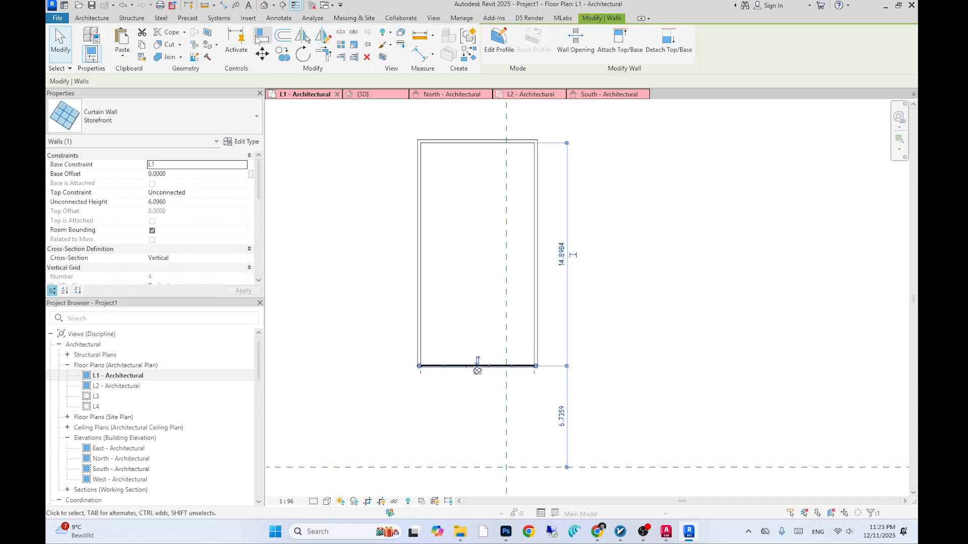
left_click(265, 6)
scroll(611, 385, "up", 3)
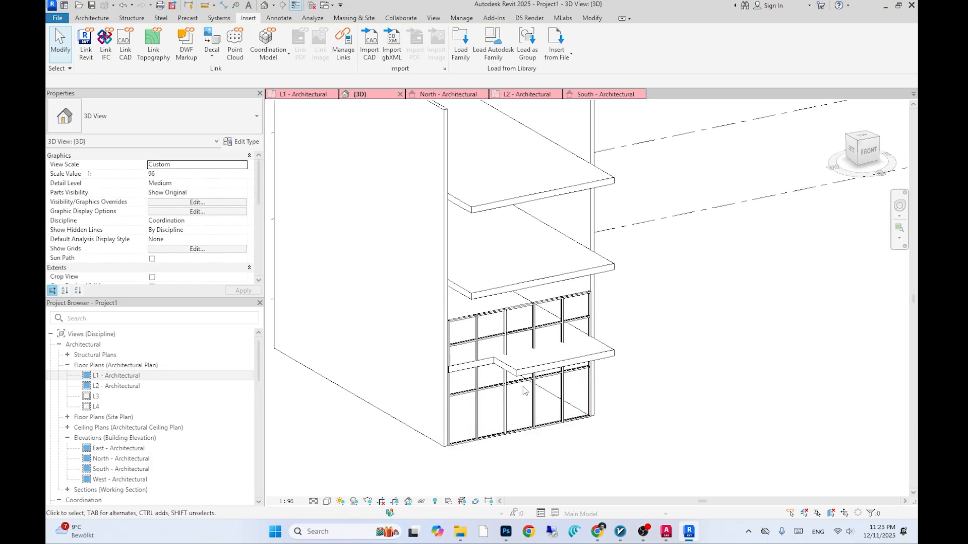
Set the top constraint of the front storefront wall to level L2 and apply it
left_click(526, 381)
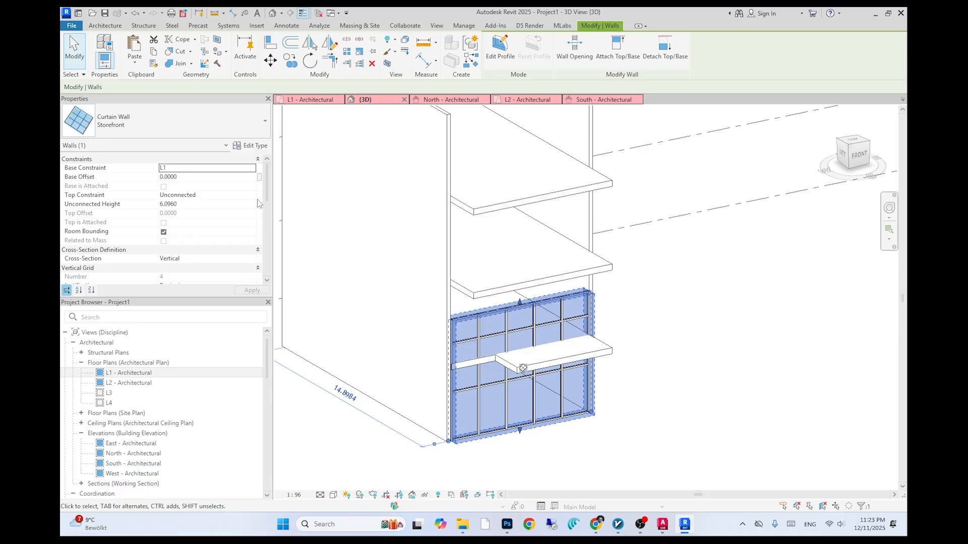
left_click(252, 195)
left_click(201, 219)
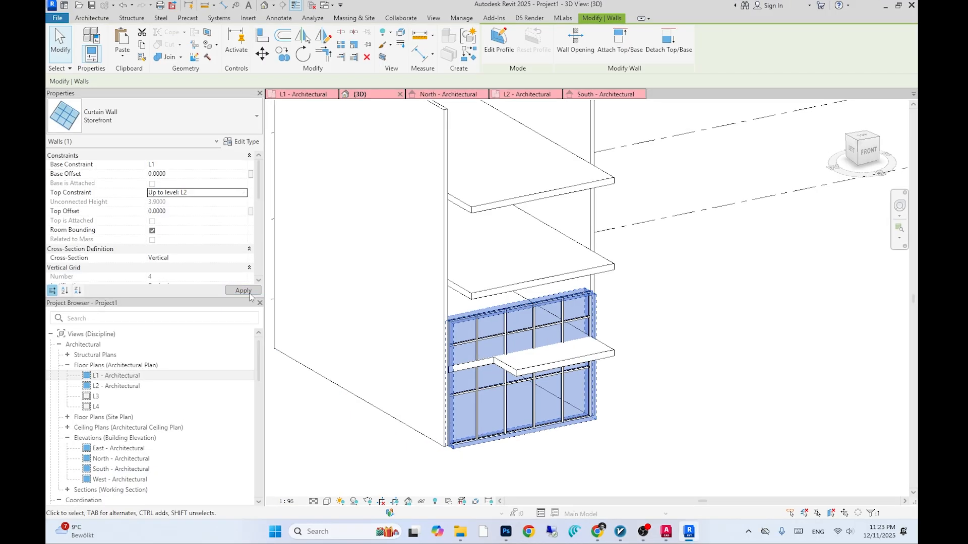
left_click(243, 291)
left_click(655, 388)
Attach the top of the ground-floor storefront wall to the L2 floor slab
left_click(591, 390)
left_click(620, 40)
left_click(557, 373)
left_click(749, 506)
scroll(605, 398, "down", 2)
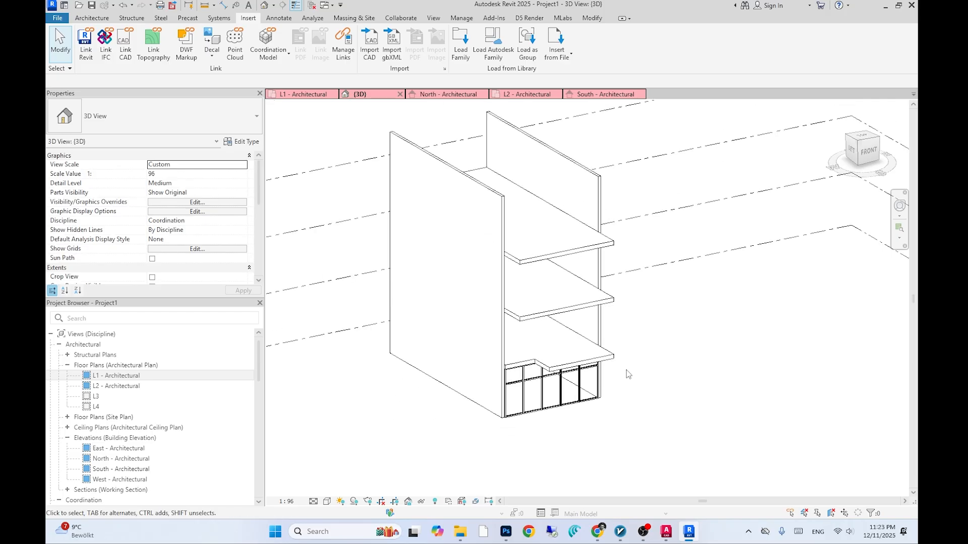
Copy the ground-floor storefront wall and paste it aligned to level L2
left_click(602, 398)
scroll(603, 398, "up", 2)
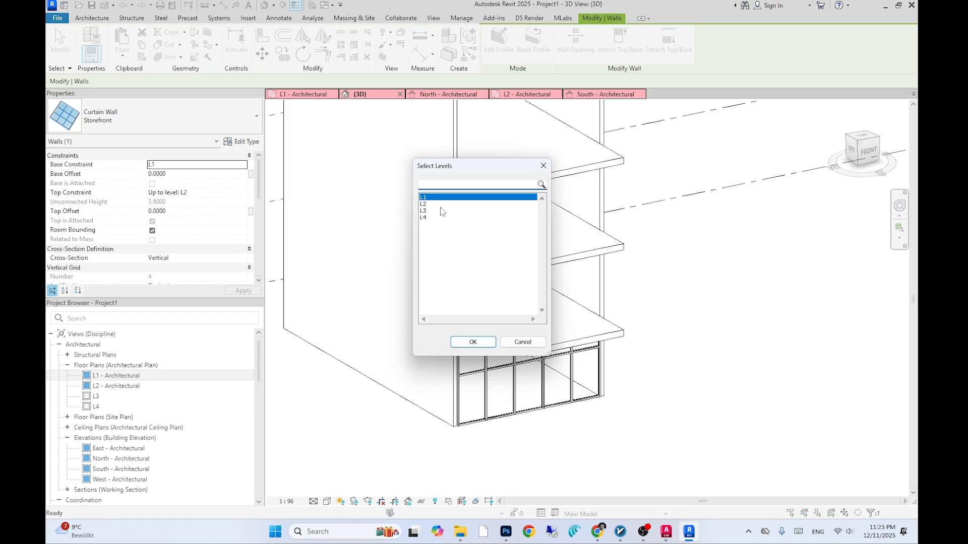
left_click(440, 211)
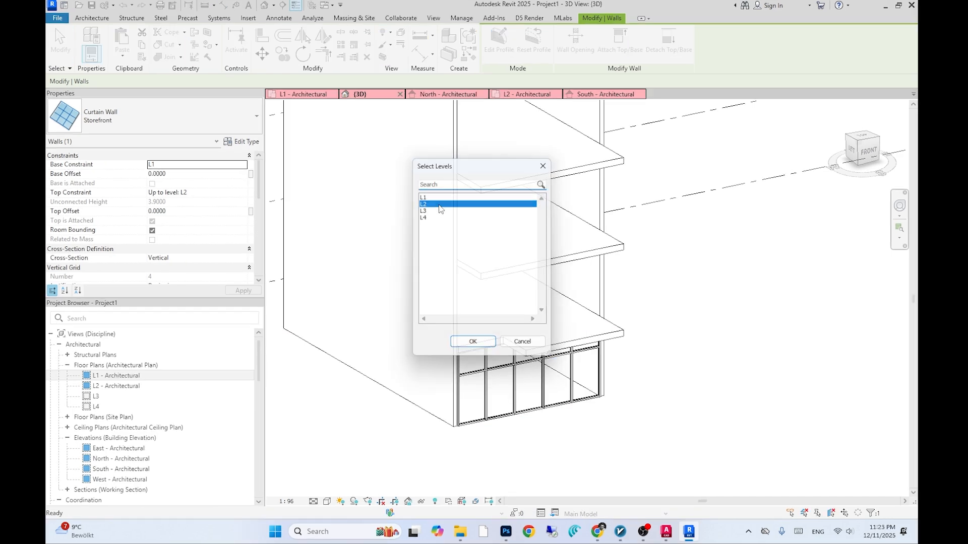
left_click(473, 341)
left_click(741, 506)
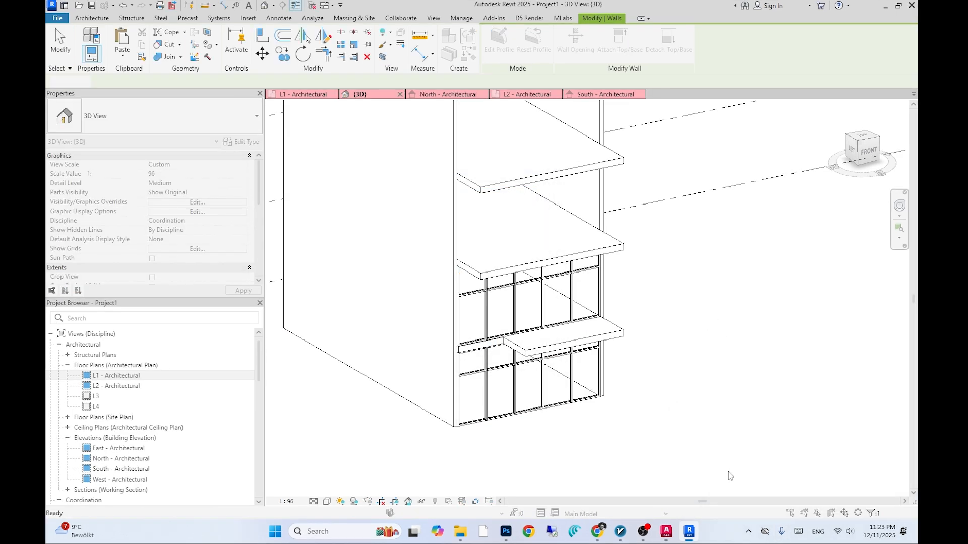
mouse_move(656, 383)
middle_mouse_down("shift")
mouse_move(639, 361)
mouse_move(636, 384)
middle_mouse_up("shift")
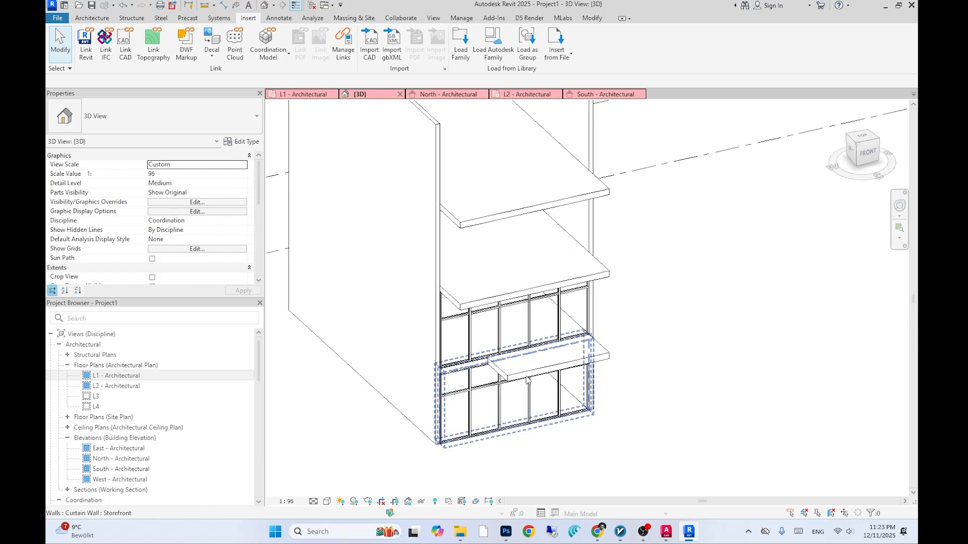
scroll(501, 380, "up", 2)
left_click(495, 352)
scroll(532, 323, "down", 1)
middle_click_drag(615, 346, 631, 327)
left_click(694, 318)
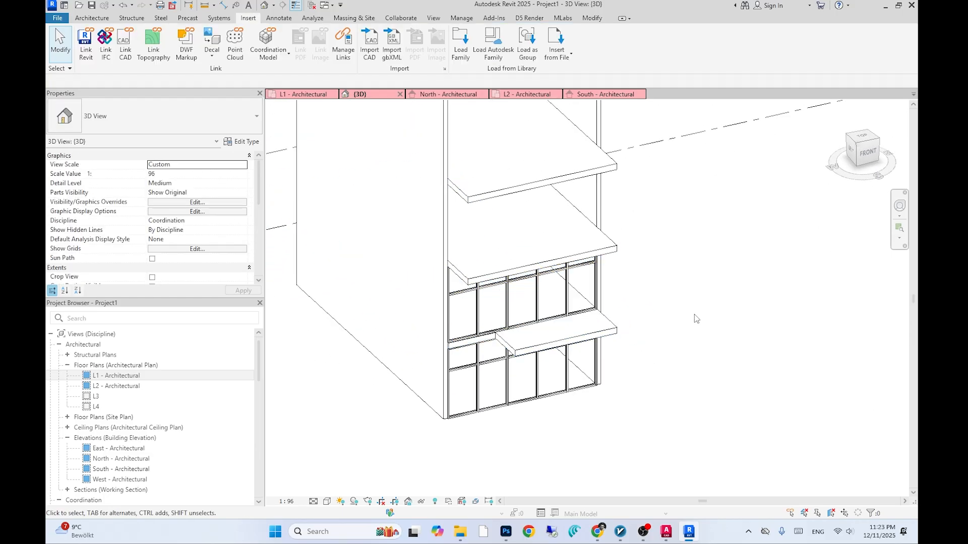
Switch to AutoCAD to examine the facade photo above the ground floor, then return to the Revit model
key("alt+Tab")
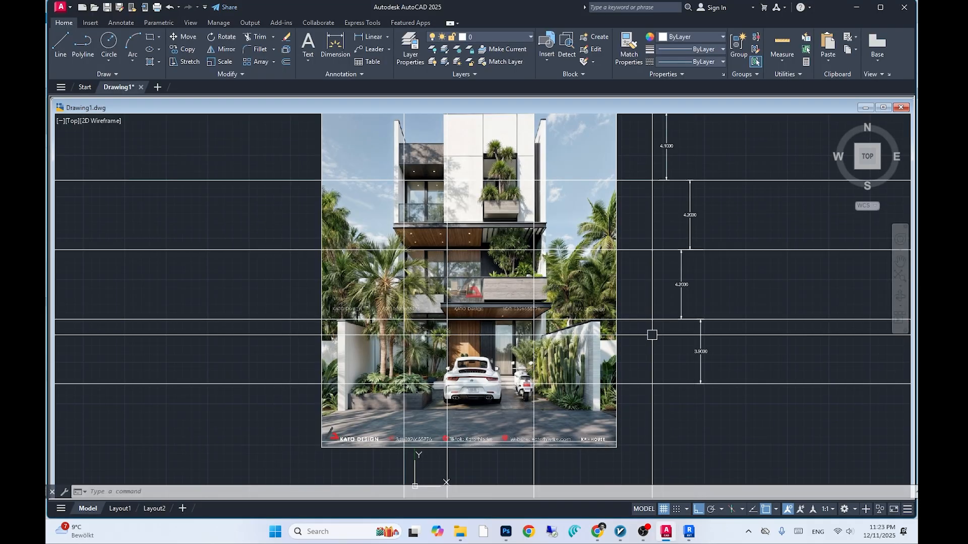
scroll(533, 355, "up", 5)
scroll(562, 363, "down", 5)
key("alt+Tab")
key("alt+Tab")
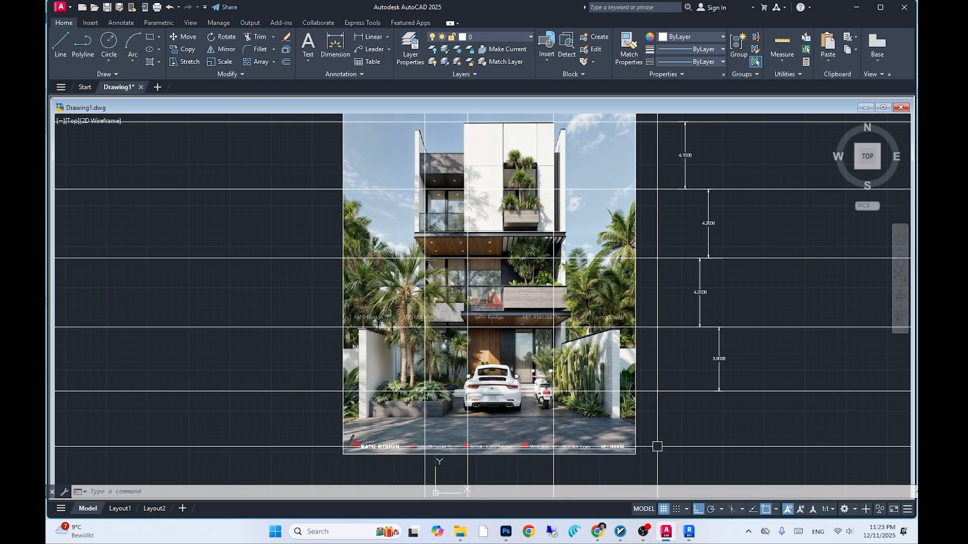
key("alt+Tab")
Offset a copy of the L2 storefront wall 2.0 m toward the inside of the house and delete the original wall
left_click(533, 301)
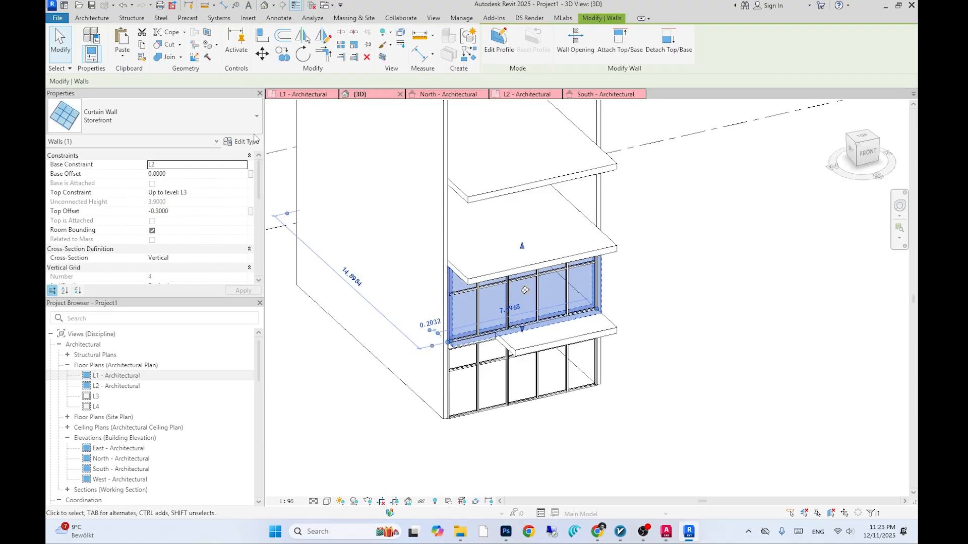
key("o")
key("f")
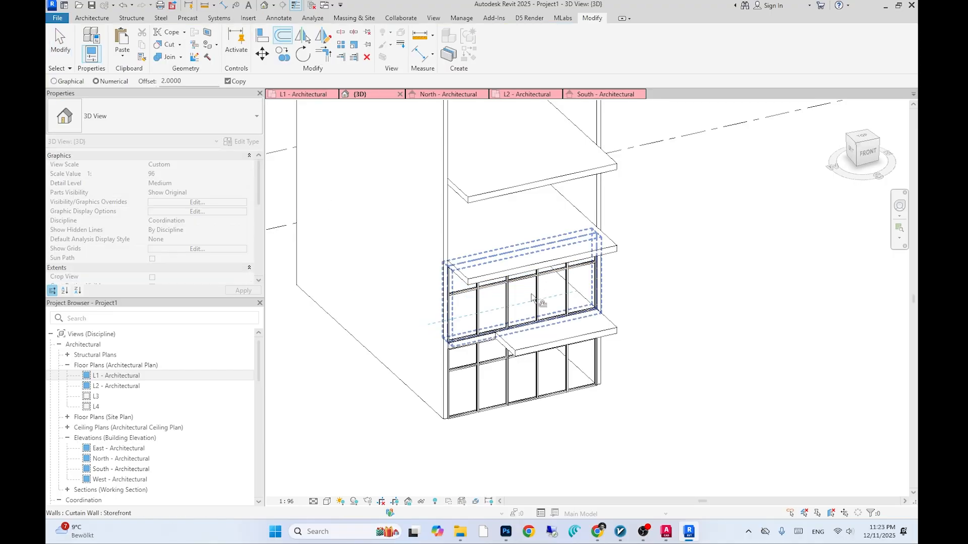
left_click(522, 323)
key("Escape")
left_click(548, 327)
key("Delete")
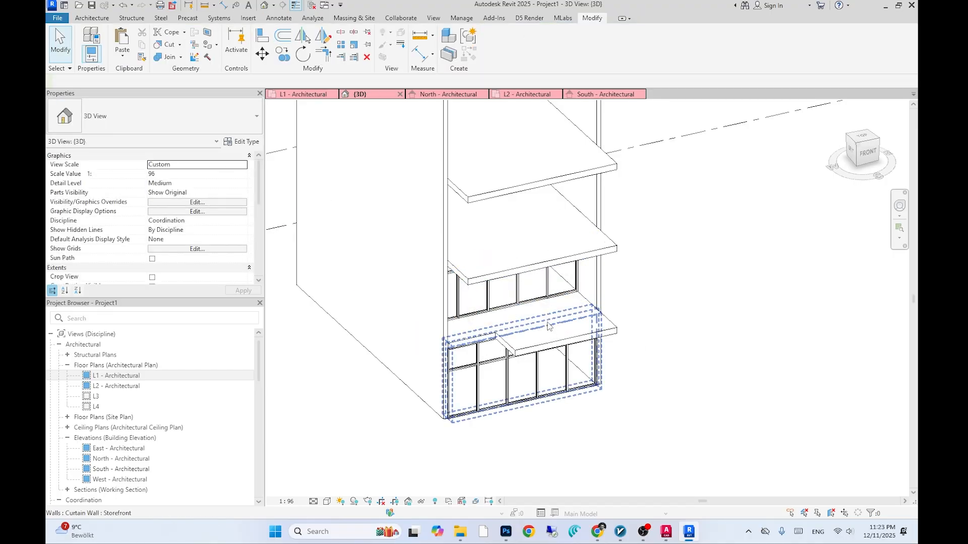
Examine the upper floors and balconies of the facade photo in AutoCAD
key("alt+Tab")
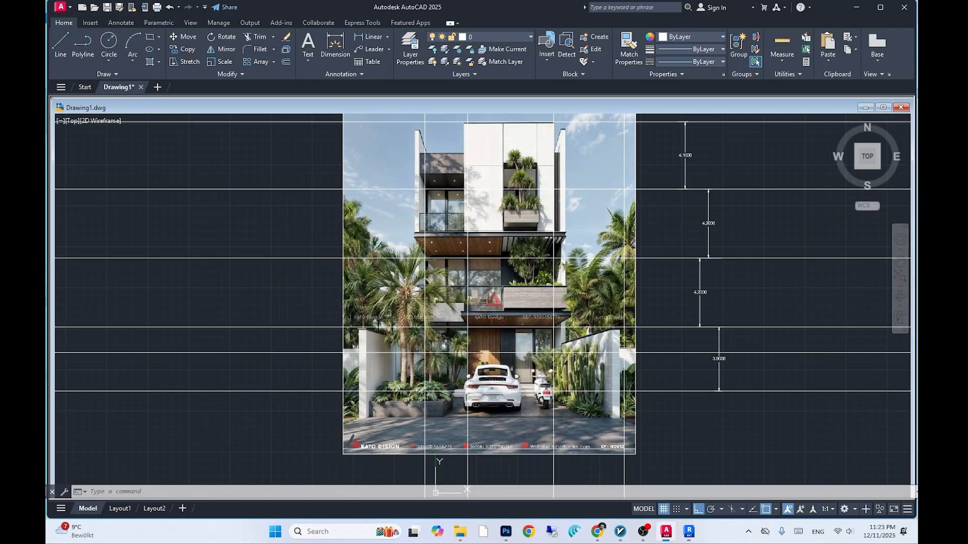
middle_click_drag(604, 382, 594, 409)
scroll(521, 309, "up", 2)
middle_click_drag(520, 310, 520, 328)
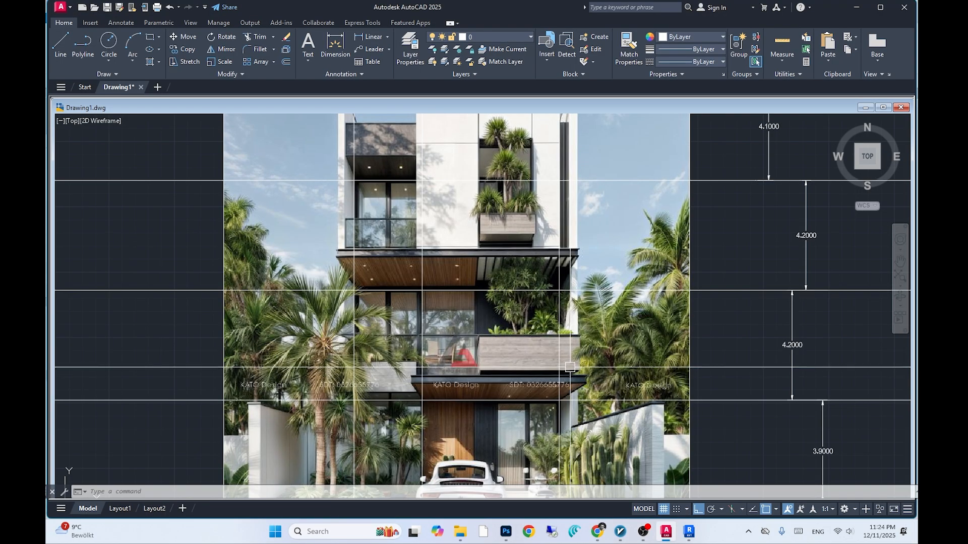
middle_click_drag(570, 367, 566, 347)
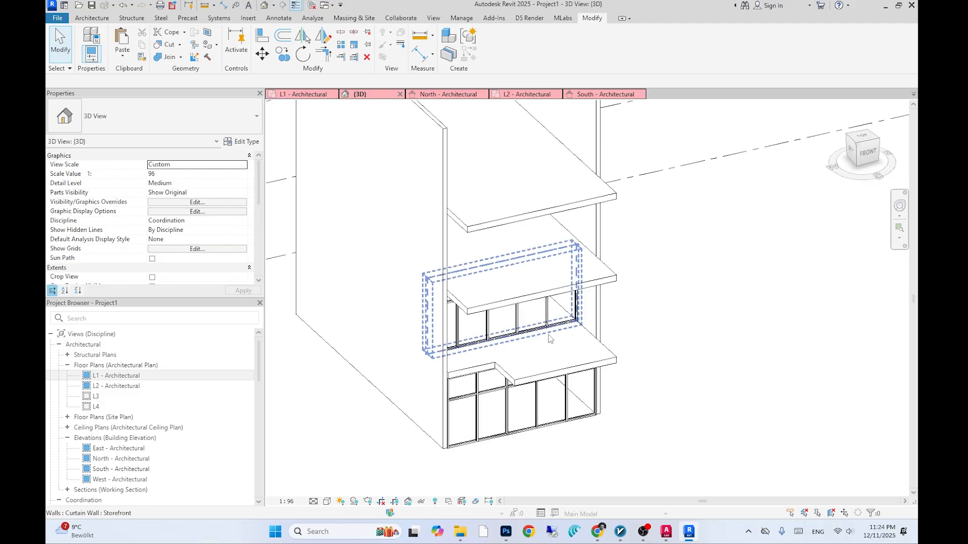
Copy the recessed L2 storefront wall and paste it aligned to level L3
left_click(550, 339)
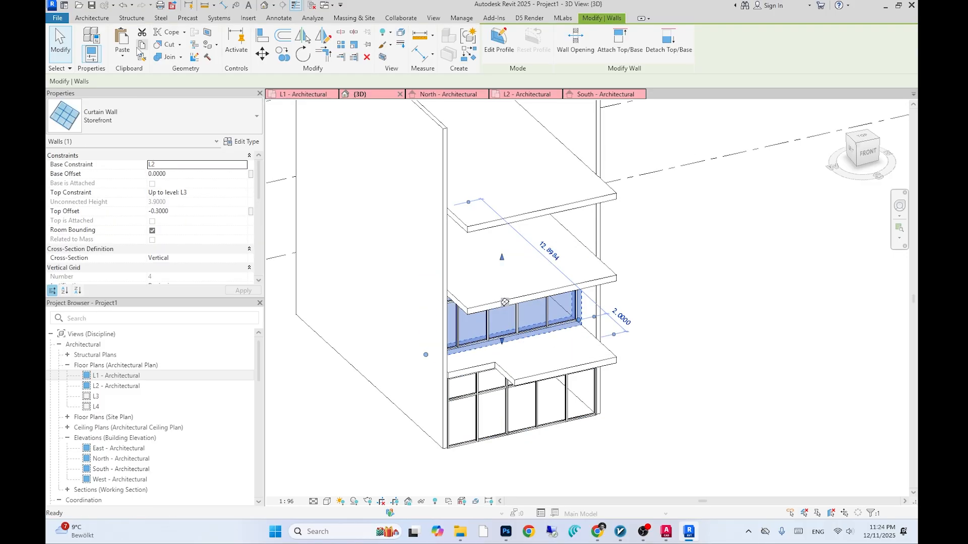
left_click(122, 55)
left_click(165, 93)
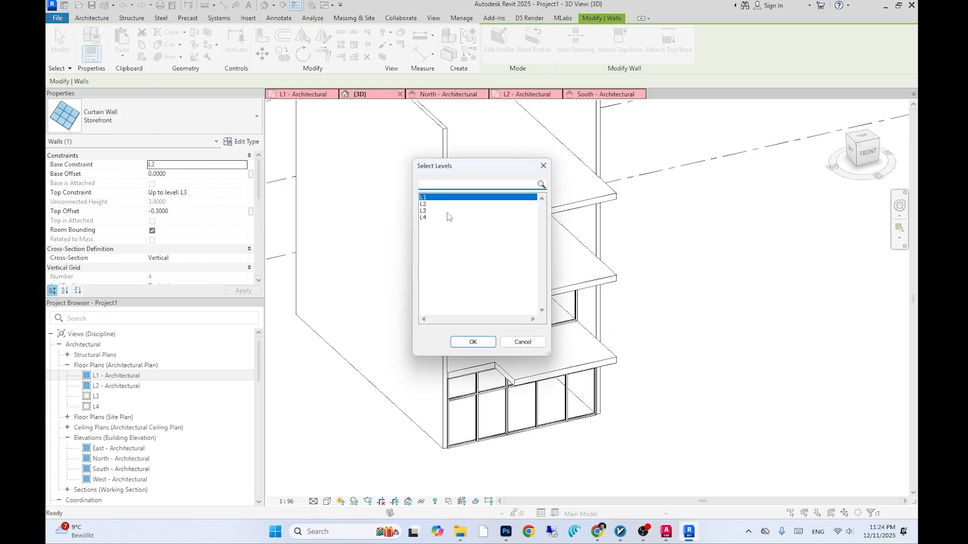
left_click(447, 212)
left_click(473, 341)
scroll(675, 309, "down", 1)
middle_click_drag(673, 303, 641, 326)
left_click(641, 325)
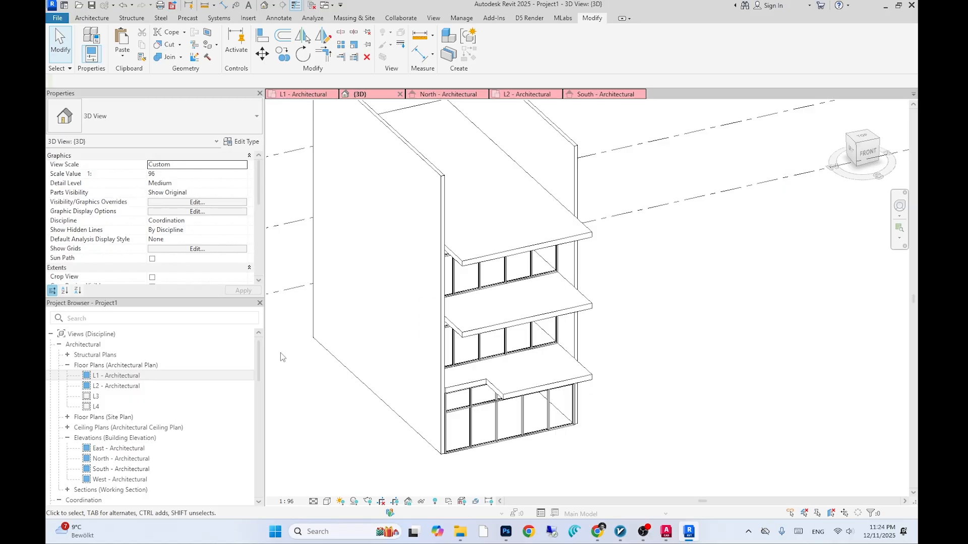
Check the facade reference drawing in AutoCAD and return to the Revit model
mouse_move(627, 348)
middle_mouse_down()
mouse_move(604, 346)
mouse_move(558, 410)
middle_mouse_up()
key("alt+Tab")
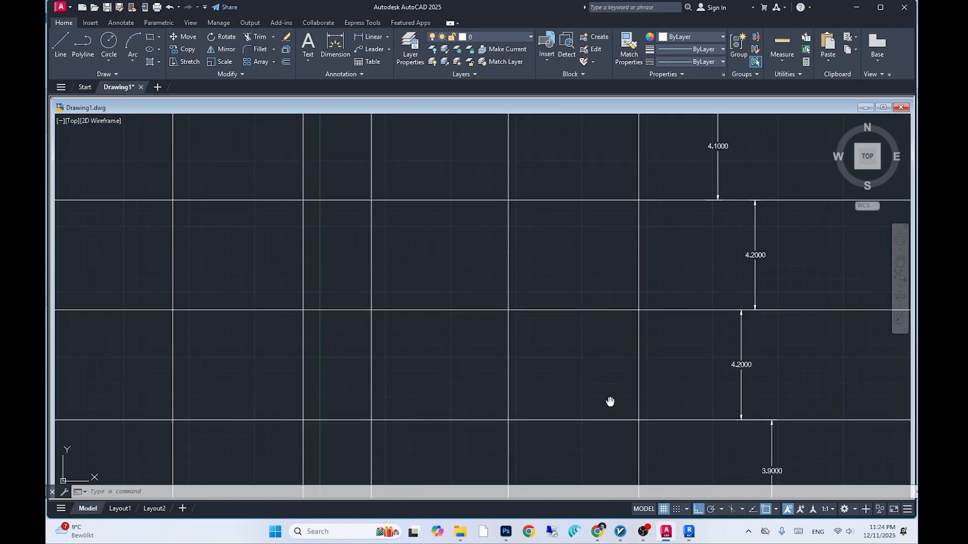
scroll(609, 402, "down", 2)
key("alt+Tab")
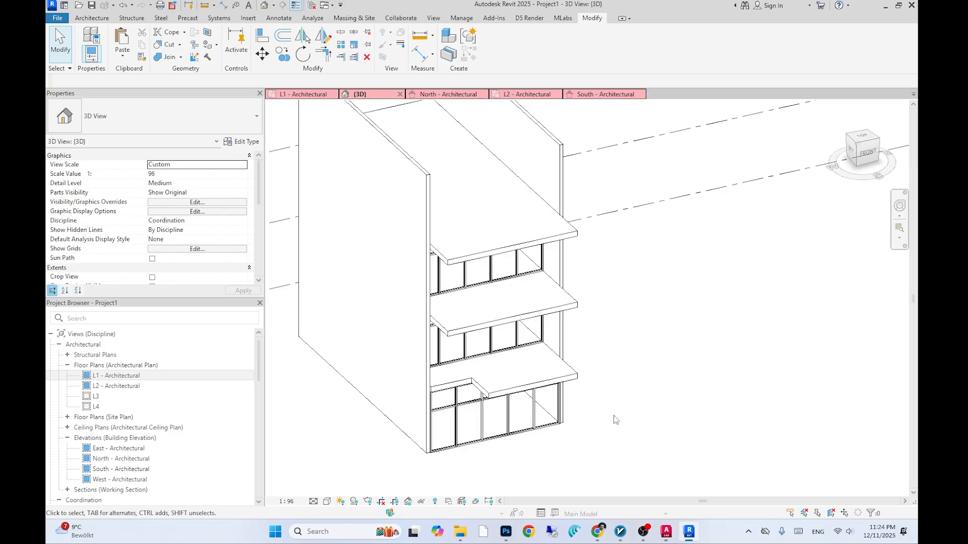
Open the Site plan view and place a camera in front of the house aimed at its facade
left_click(107, 317)
type("si")
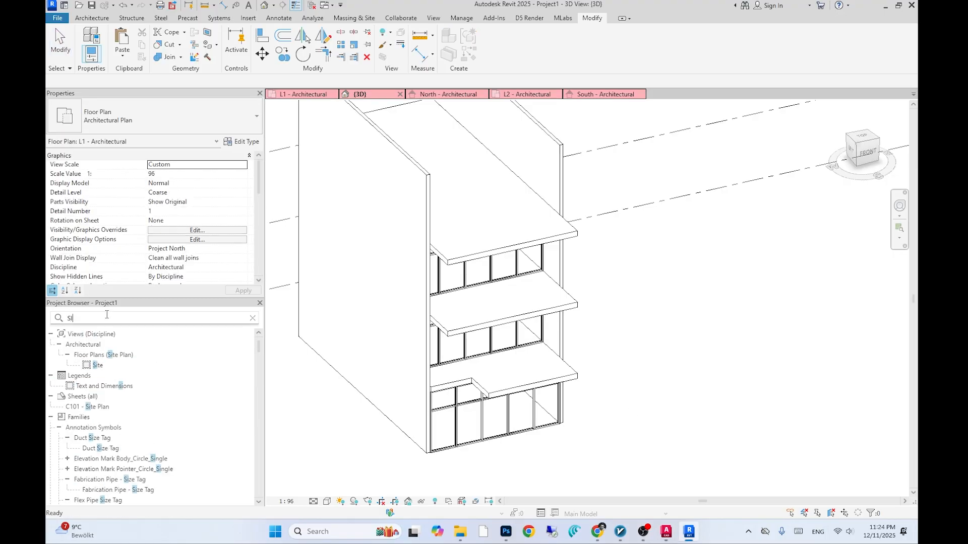
type("te")
double_click(98, 365)
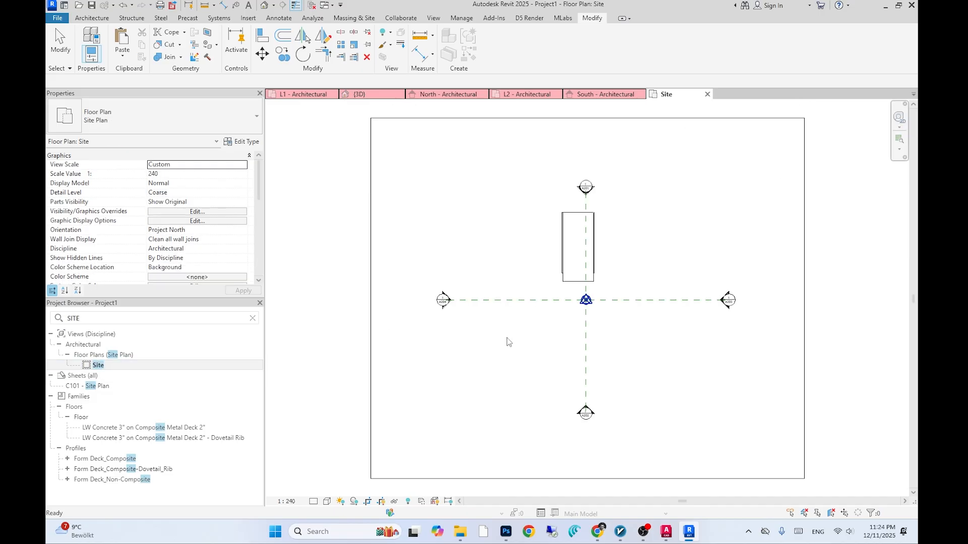
middle_click_drag(564, 396, 513, 413)
left_click(272, 5)
left_click(282, 30)
left_click(526, 365)
left_click(526, 240)
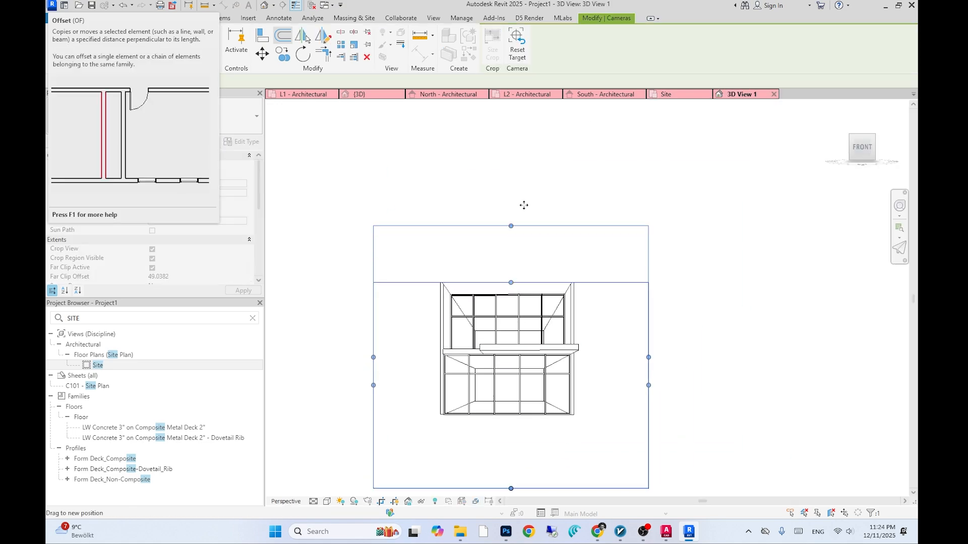
Extend the camera view's crop region upward so it frames the full height of the facade
left_click_drag(522, 243, 521, 137)
scroll(525, 153, "down", 1)
middle_click_drag(525, 153, 512, 173)
left_click_drag(501, 164, 504, 102)
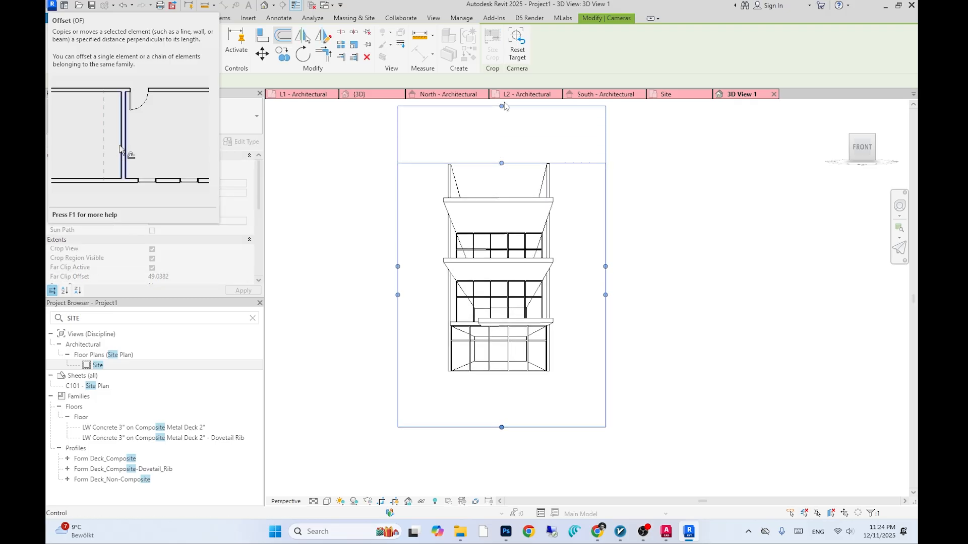
left_click(595, 239)
scroll(558, 318, "up", 1)
middle_click_drag(559, 320, 594, 318)
scroll(591, 302, "up", 1)
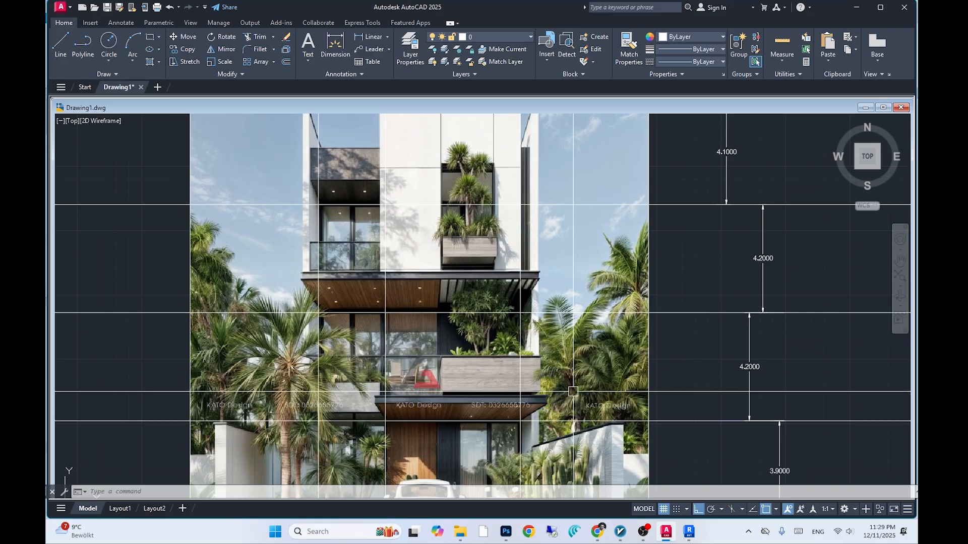
Return to Revit, select the L3 floor slab in the camera view and open the L3 floor plan
key("alt+Tab")
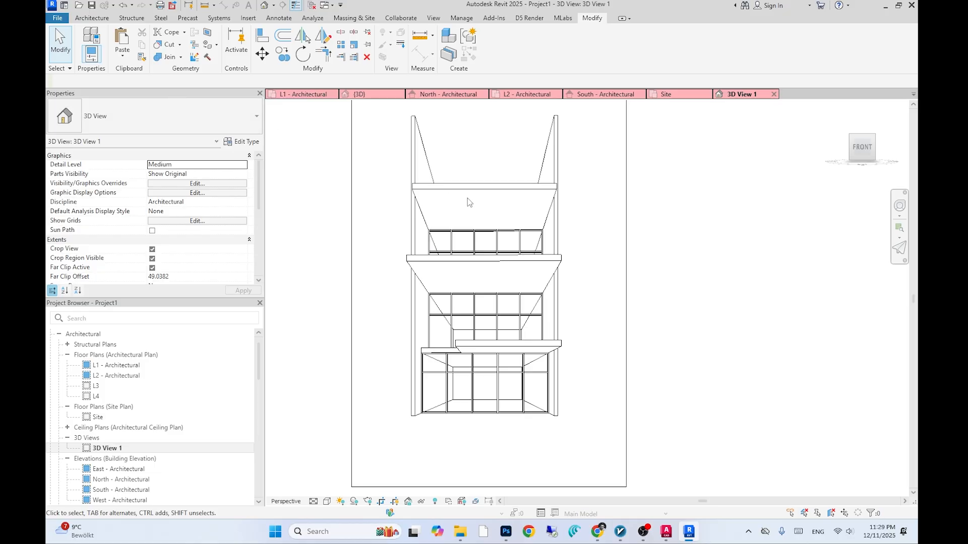
left_click(424, 274)
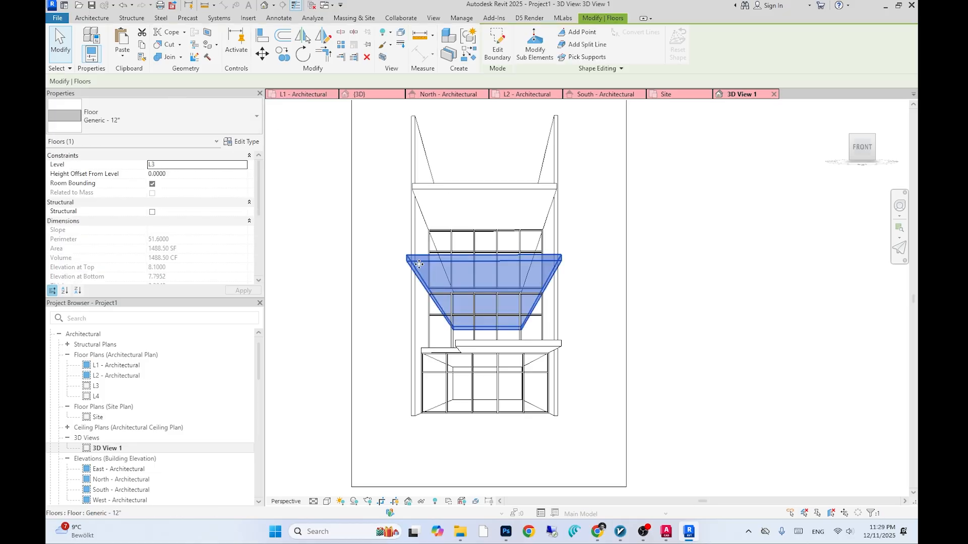
scroll(127, 379, "up", 1)
double_click(111, 398)
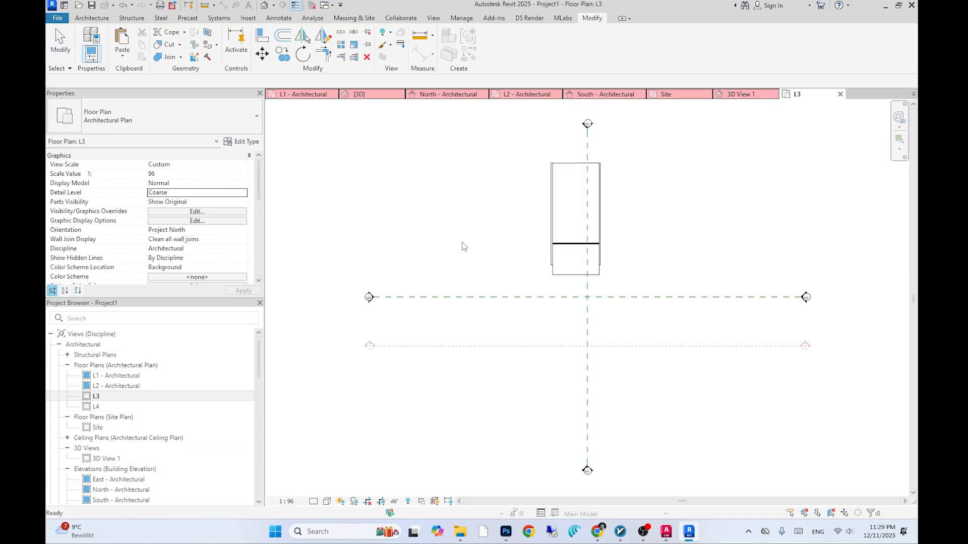
Draw a Generic - 8" wall on L3 across the front, between the front ends of the two side walls
scroll(434, 296, "up", 3)
middle_click_drag(545, 291, 398, 324)
left_click(391, 289)
key("w")
key("a")
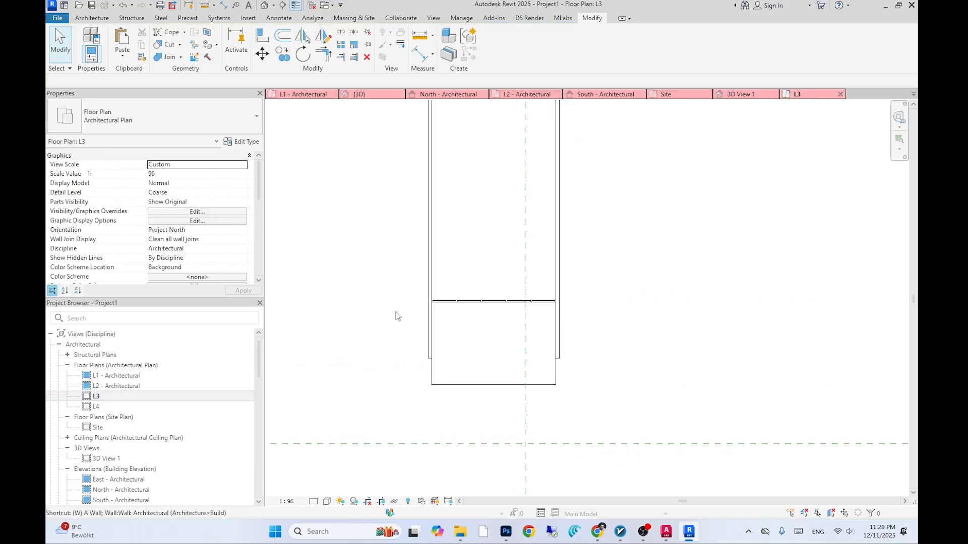
left_click(429, 358)
left_click(558, 358)
key("Escape")
key("Escape")
left_click(532, 357)
scroll(531, 357, "up", 2)
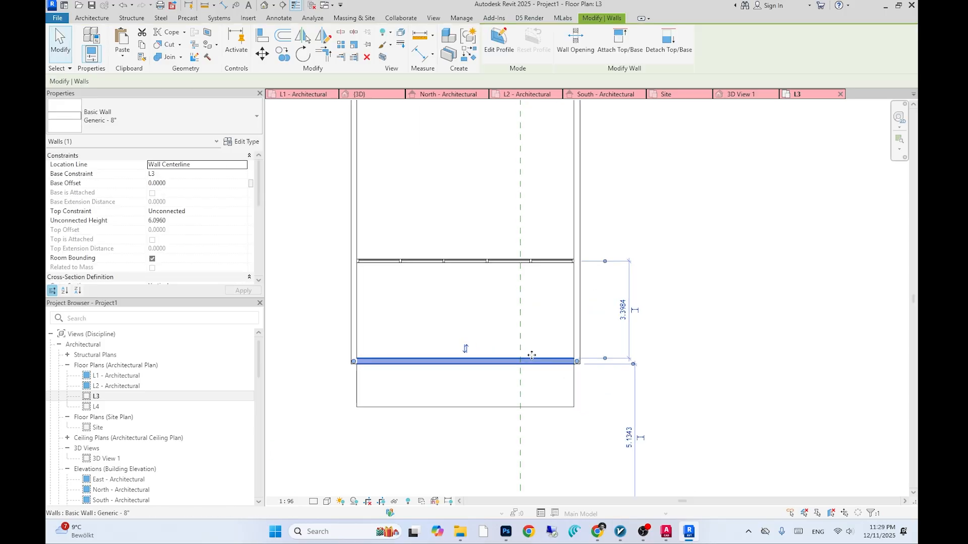
key("m")
key("v")
left_click(449, 325)
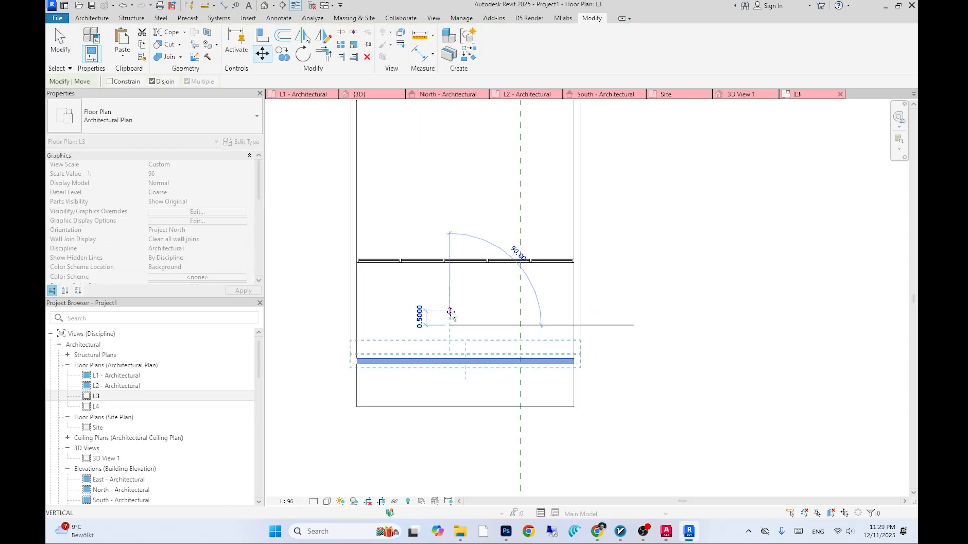
key("w")
key("a")
key("Escape")
scroll(449, 328, "down", 3)
scroll(470, 347, "up", 3)
scroll(470, 347, "down", 2)
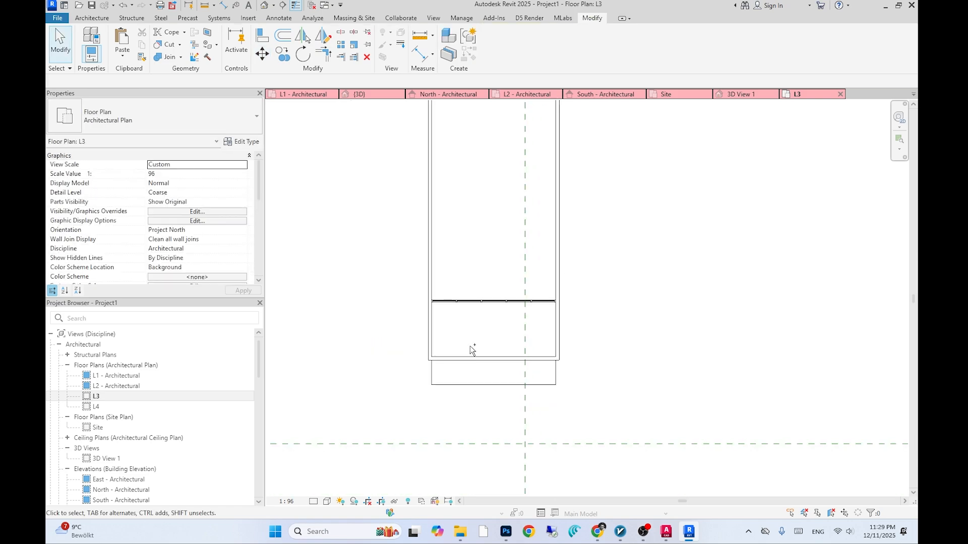
Move the new L3 front wall 0.5 m back toward the storefront wall
left_click(469, 364)
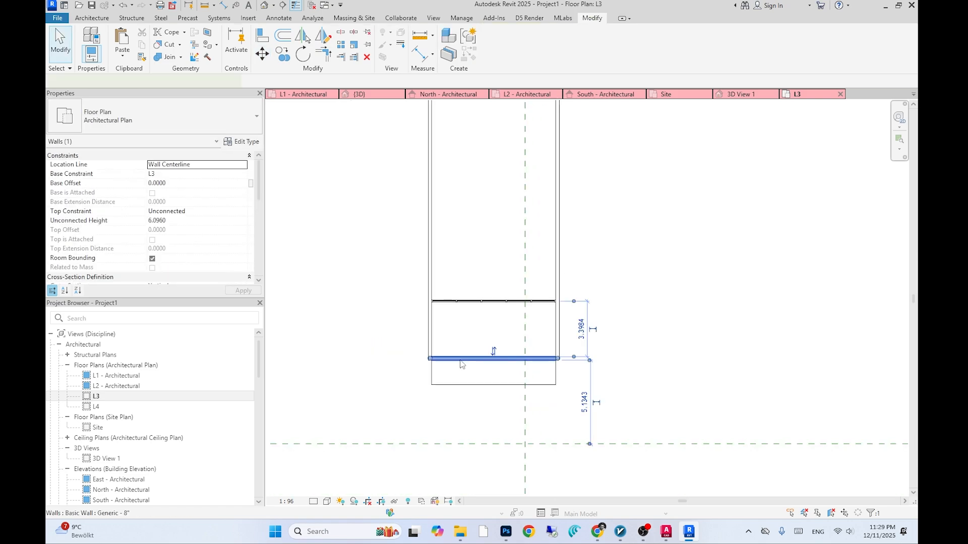
left_click(262, 54)
scroll(634, 383, "up", 2)
left_click(608, 344)
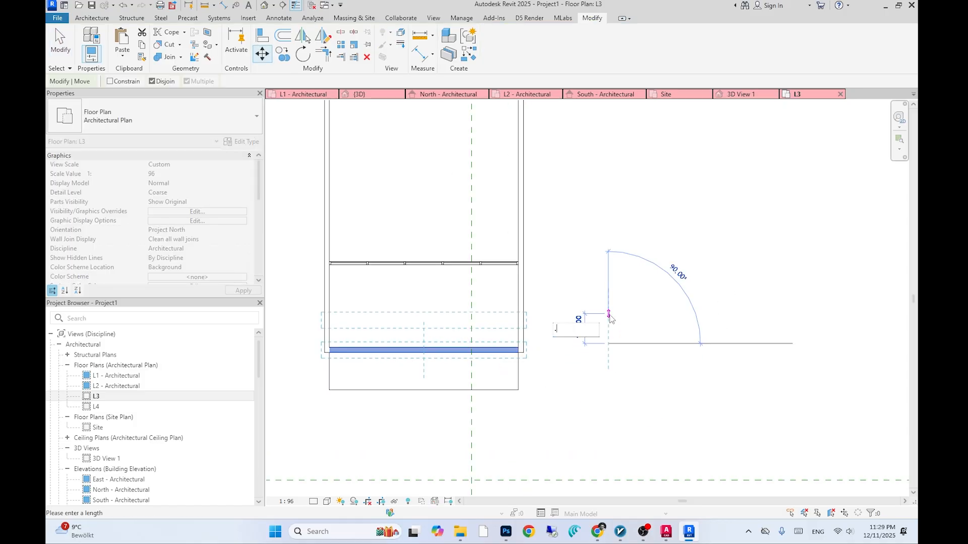
left_click(609, 314)
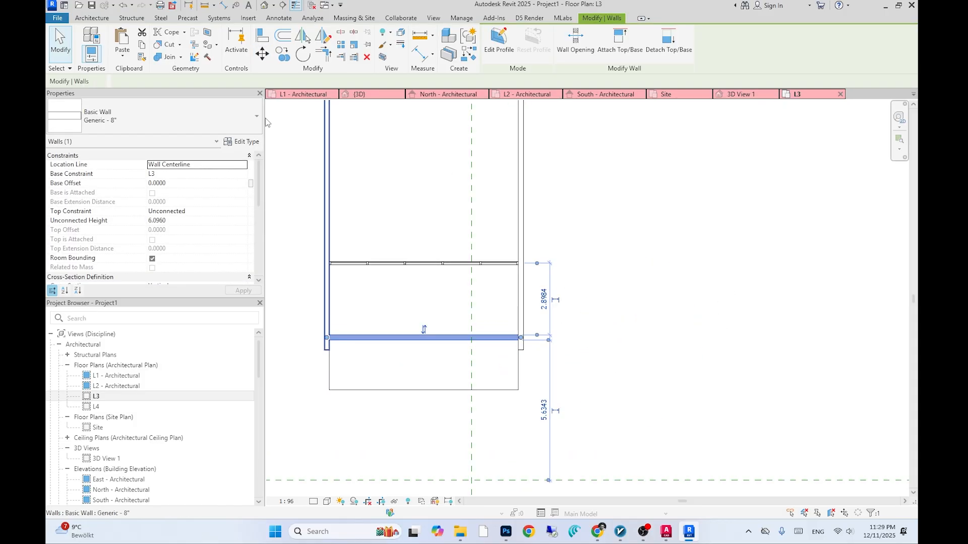
left_click(262, 53)
left_click(664, 324)
key("Escape")
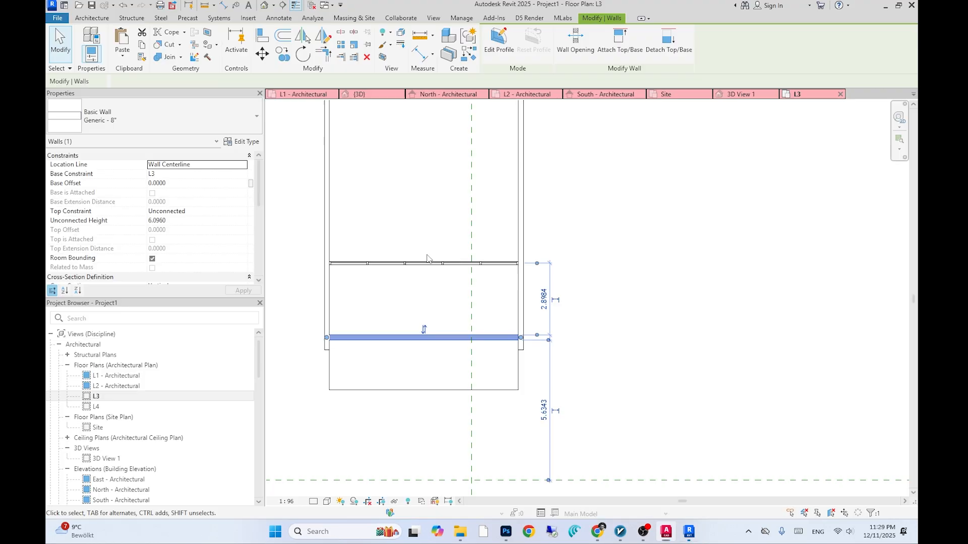
In the 3D view, edit the L4 floor slab's boundary so its front edge aligns with the L3 front wall, and finish the sketch
left_click(264, 6)
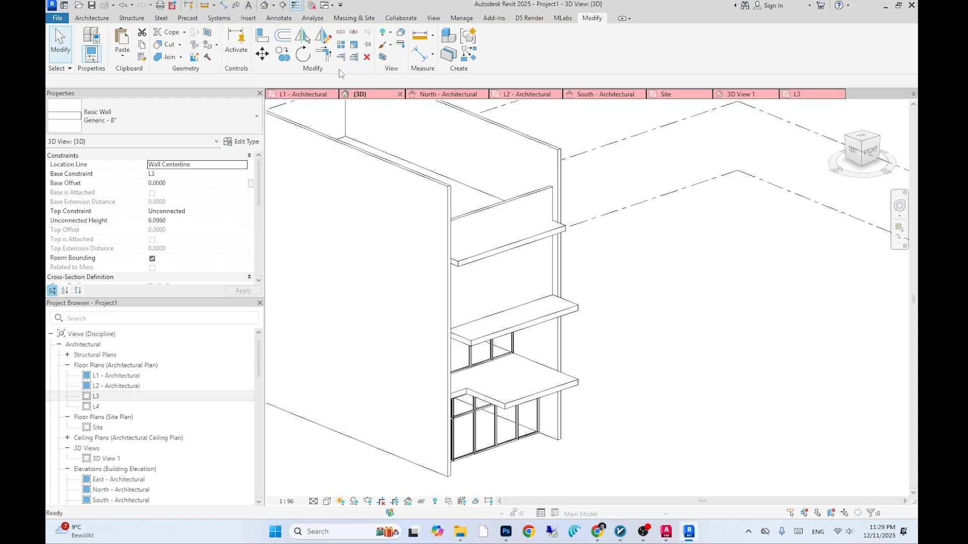
left_click(545, 286)
mouse_move(545, 286)
middle_mouse_down("shift")
mouse_move(546, 275)
mouse_move(474, 264)
middle_mouse_up("shift")
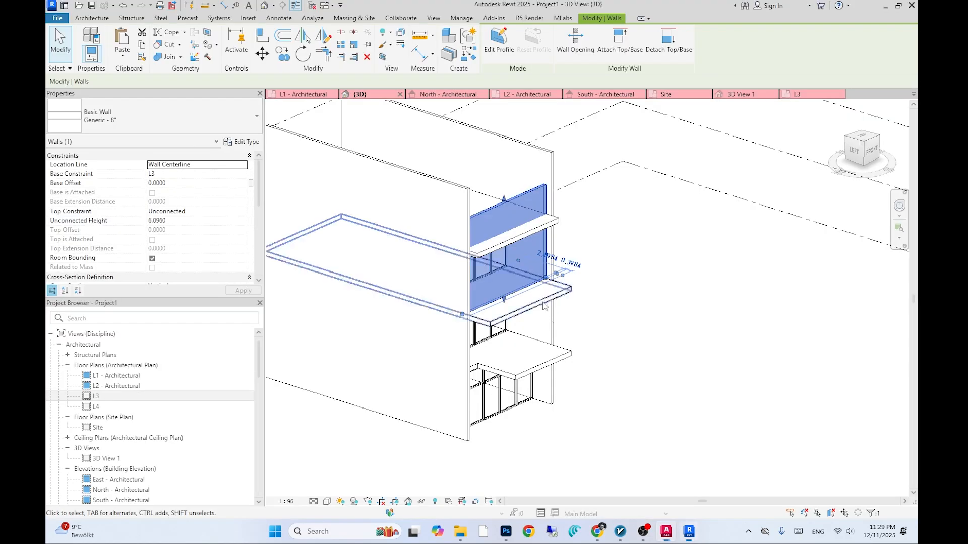
middle_click_drag(510, 272, 545, 274, "shift")
double_click(545, 274)
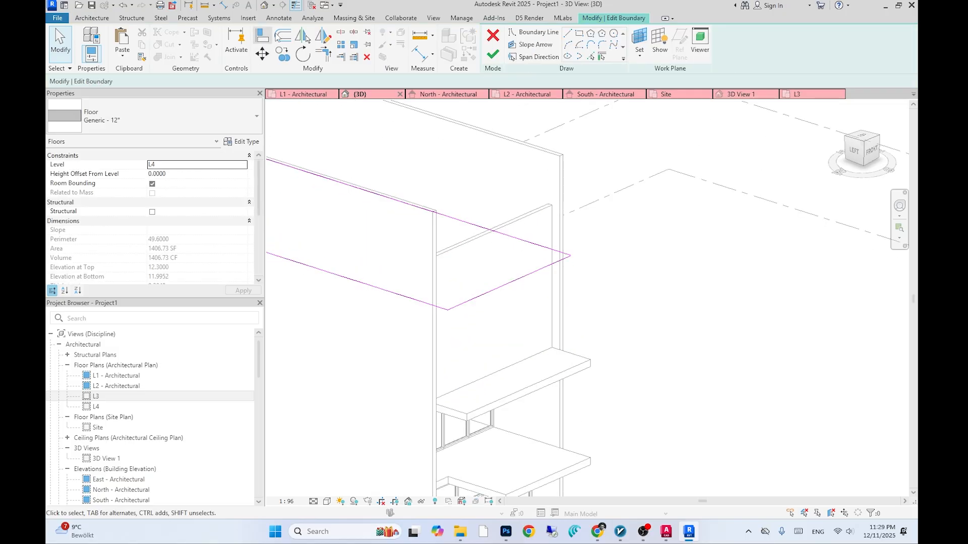
middle_click_drag(509, 225, 521, 292, "shift")
left_click(519, 284)
left_click(494, 54)
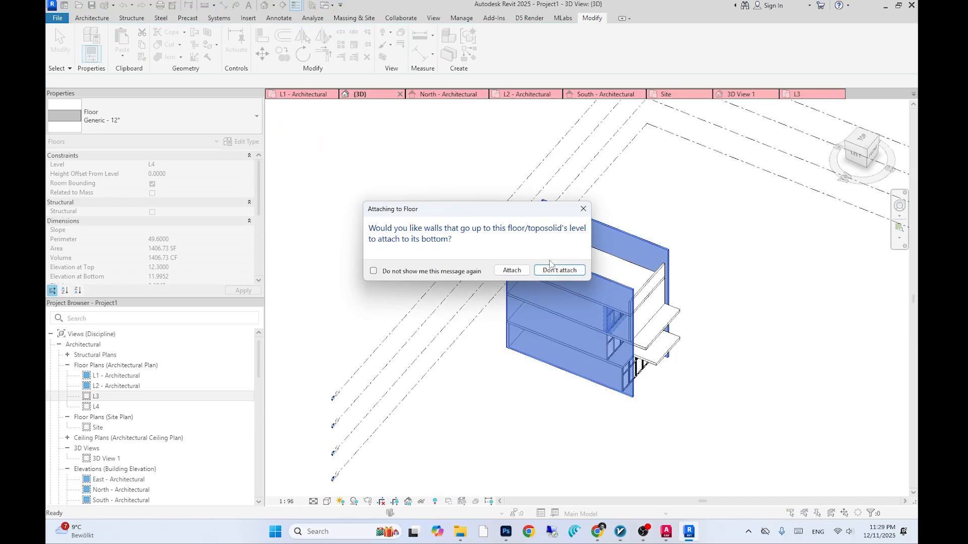
left_click(511, 270)
left_click(430, 299)
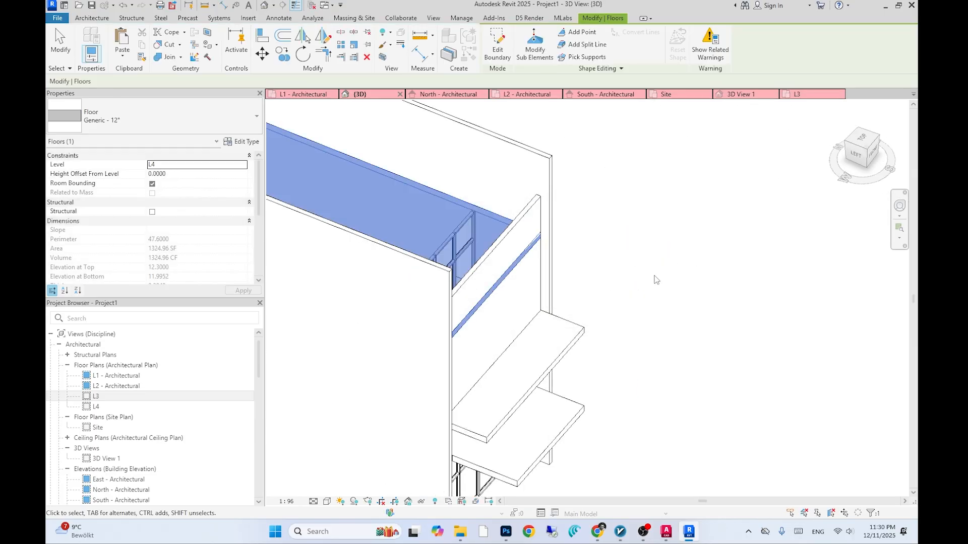
scroll(627, 259, "up", 4)
left_click(556, 344)
scroll(556, 338, "up", 2)
key("Delete")
key("ctrl+z")
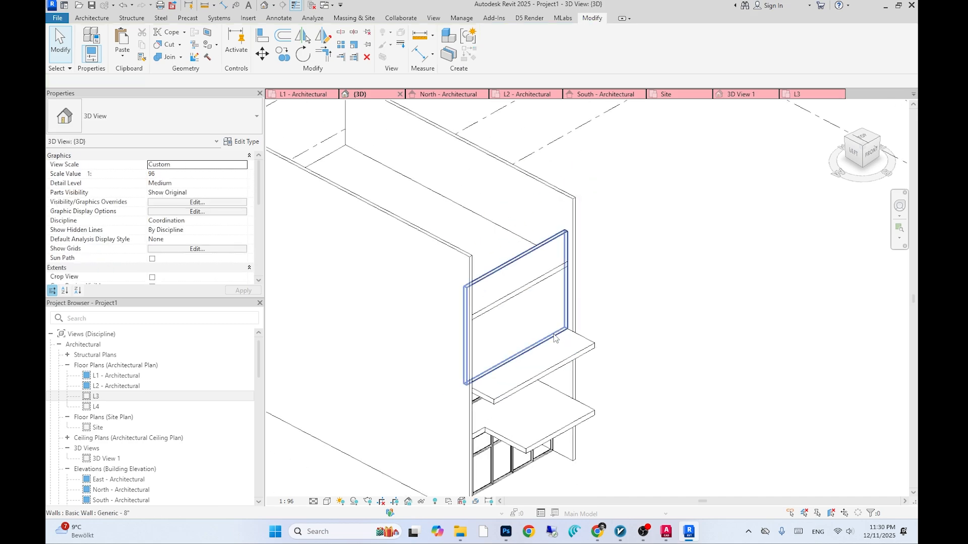
Edit the L4 floor slab's boundary by offsetting its front edge 0.2 m inward, finish the sketch and attach the walls to the floor's bottom
left_click(554, 336)
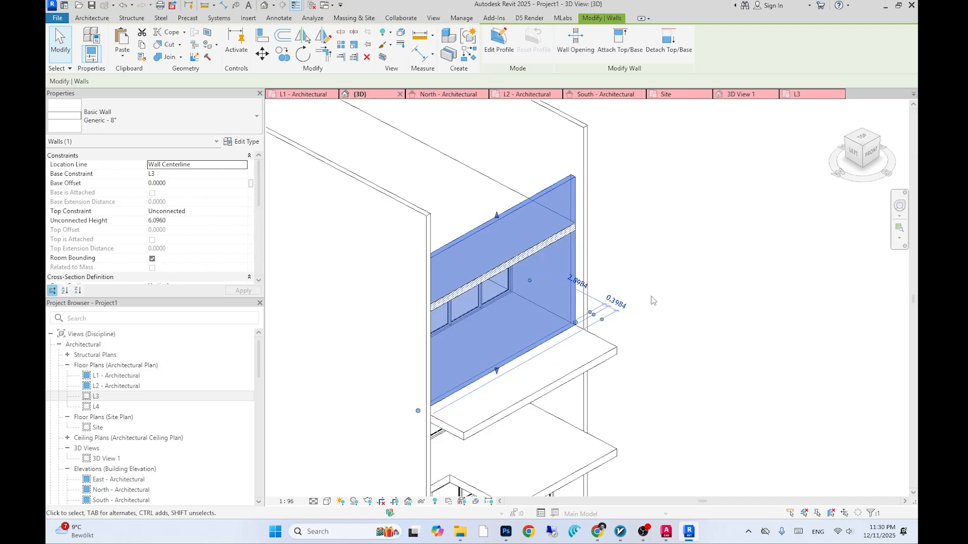
key("Delete")
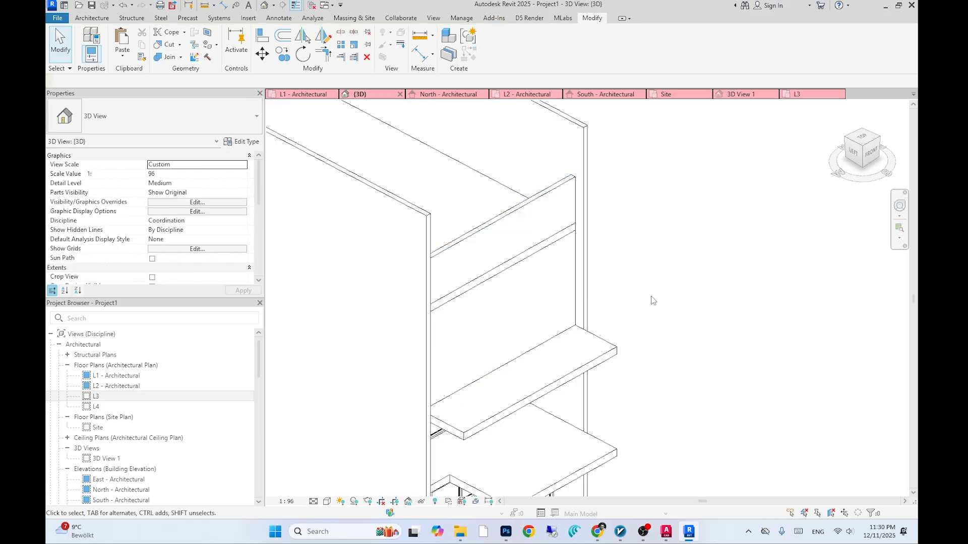
left_click(540, 249)
scroll(541, 249, "up", 2)
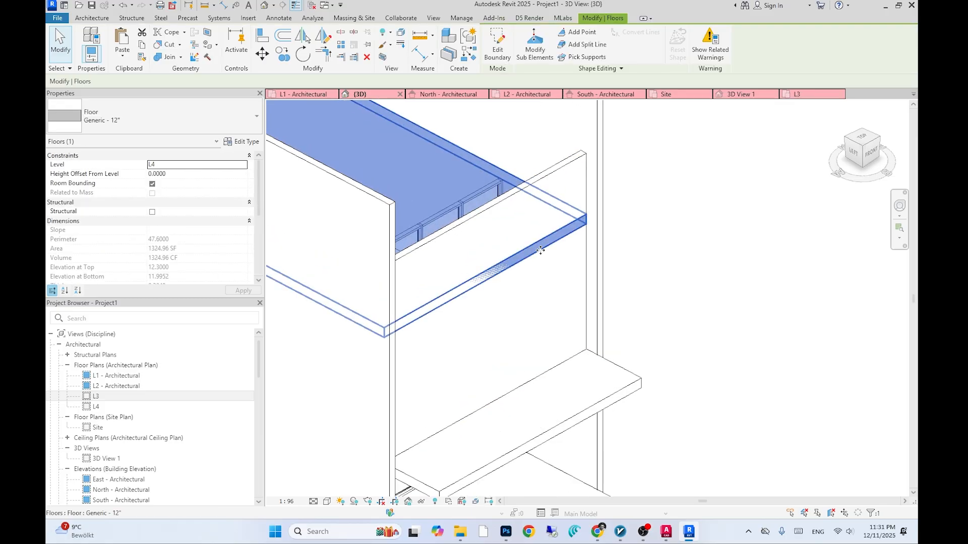
double_click(541, 250)
left_click(283, 35)
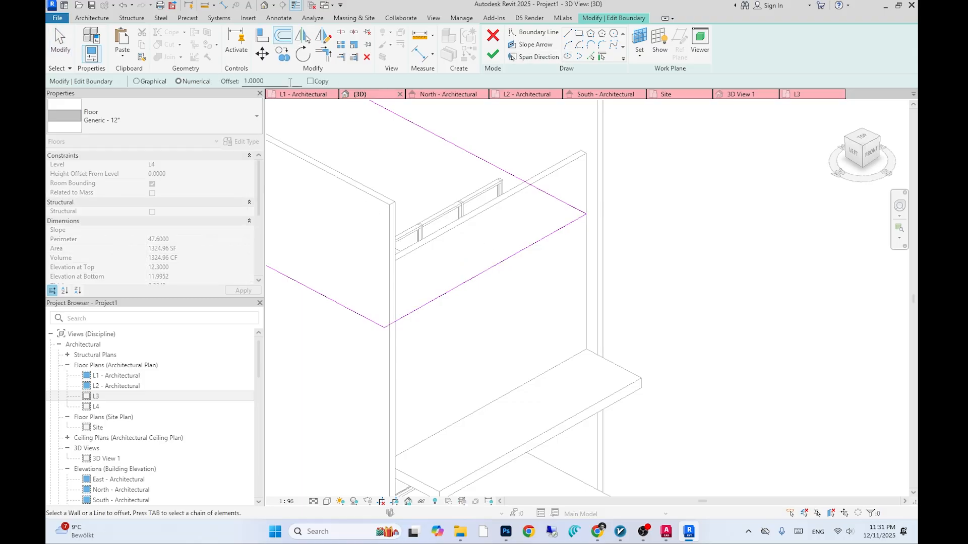
left_click(474, 278)
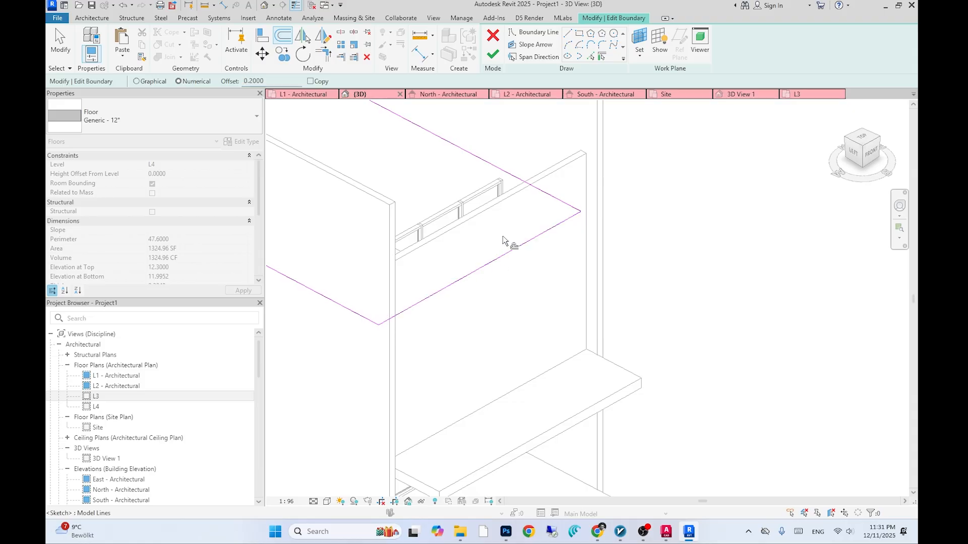
left_click(492, 53)
left_click(512, 270)
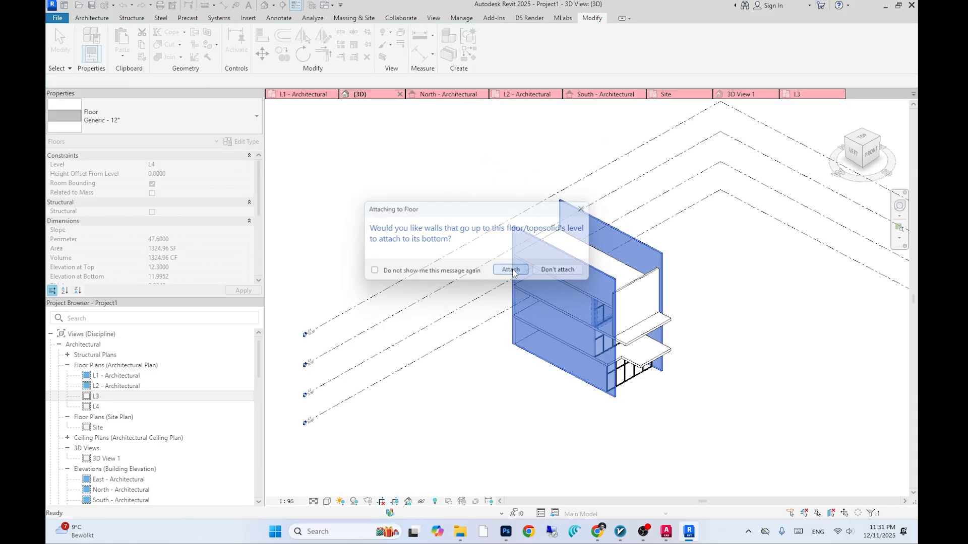
Select the L3 front wall in the 3D view
scroll(680, 302, "up", 8)
left_click(715, 296)
scroll(644, 308, "down", 3)
left_click(554, 214)
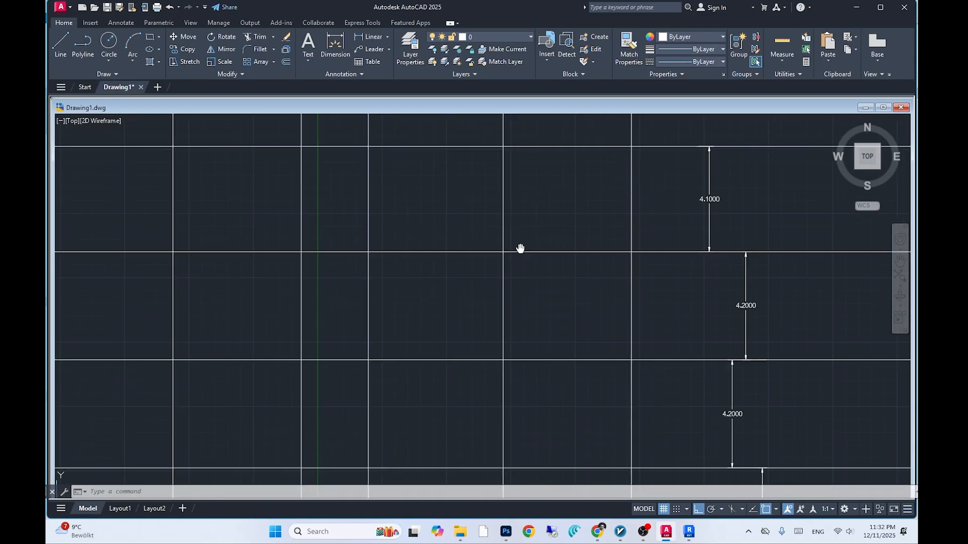
middle_click_drag(520, 249, 505, 254)
key("Escape")
key("Escape")
type("xl")
key("Return")
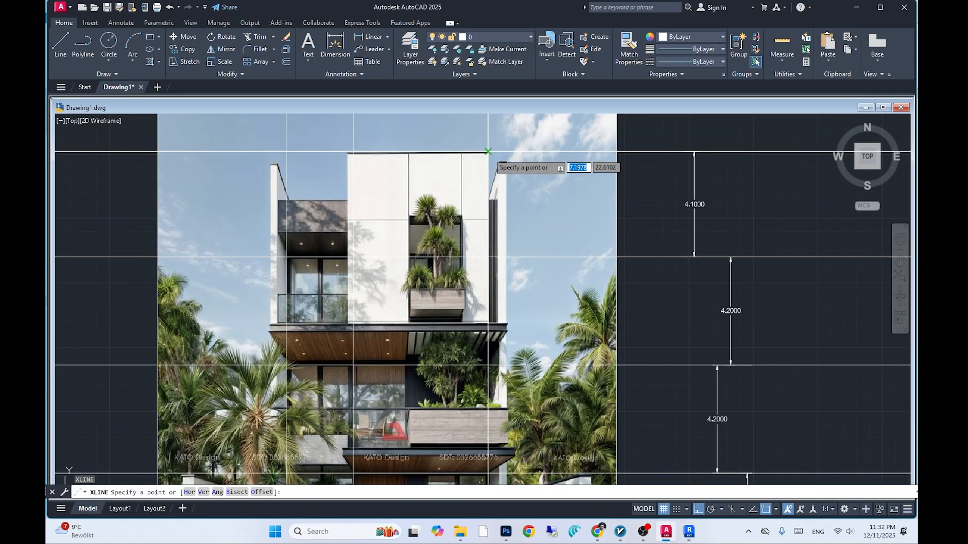
left_click(500, 202)
middle_click_drag(549, 304, 550, 199)
key("Escape")
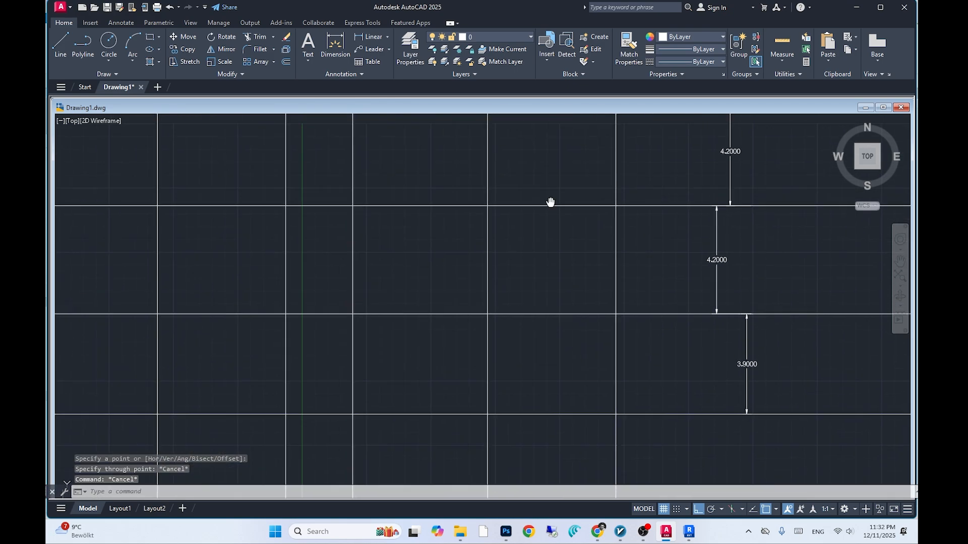
Examine the upper storeys of the facade photo in AutoCAD and return to the Revit 3D view at the L3 front wall
middle_click_drag(576, 141, 552, 333)
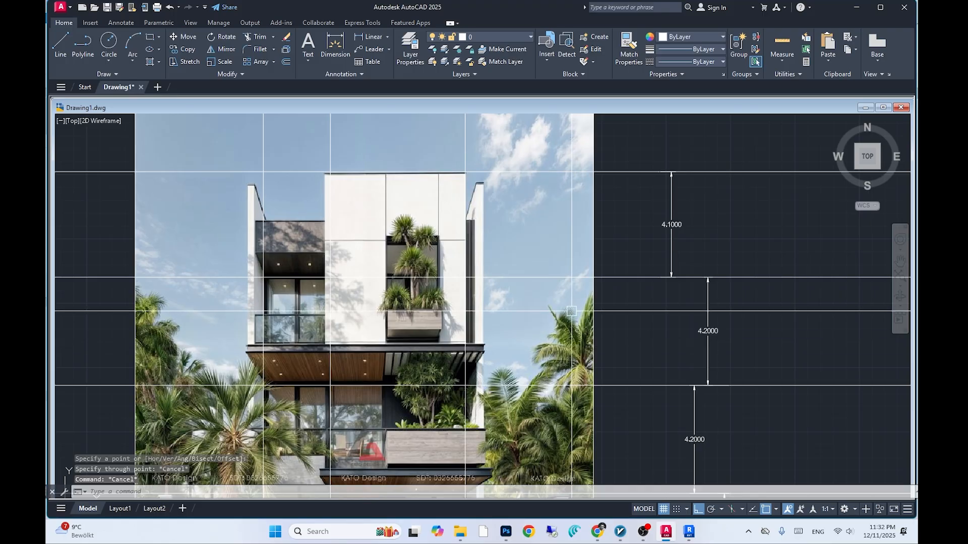
middle_click_drag(565, 355, 564, 346)
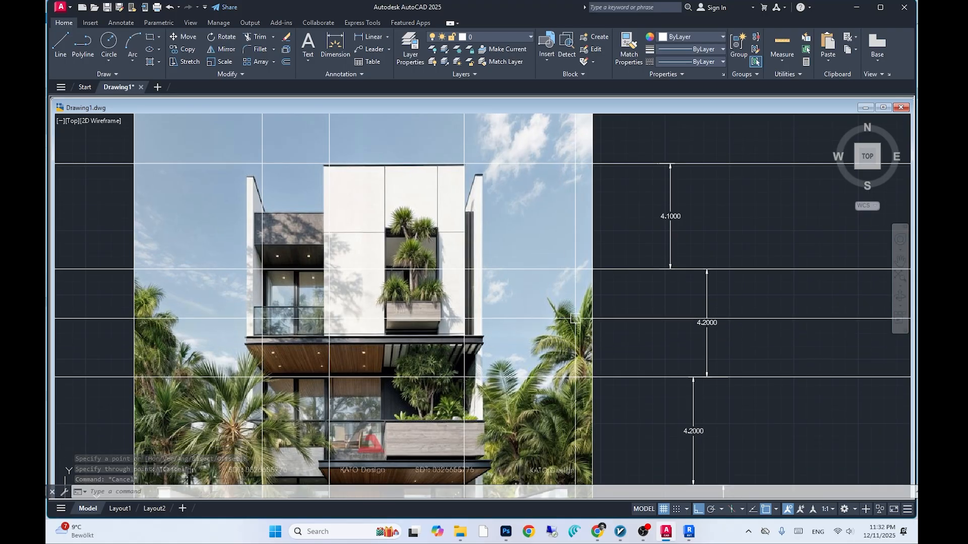
scroll(569, 175, "down", 2)
key("alt+Tab")
middle_click_drag(711, 311, 579, 212, "shift")
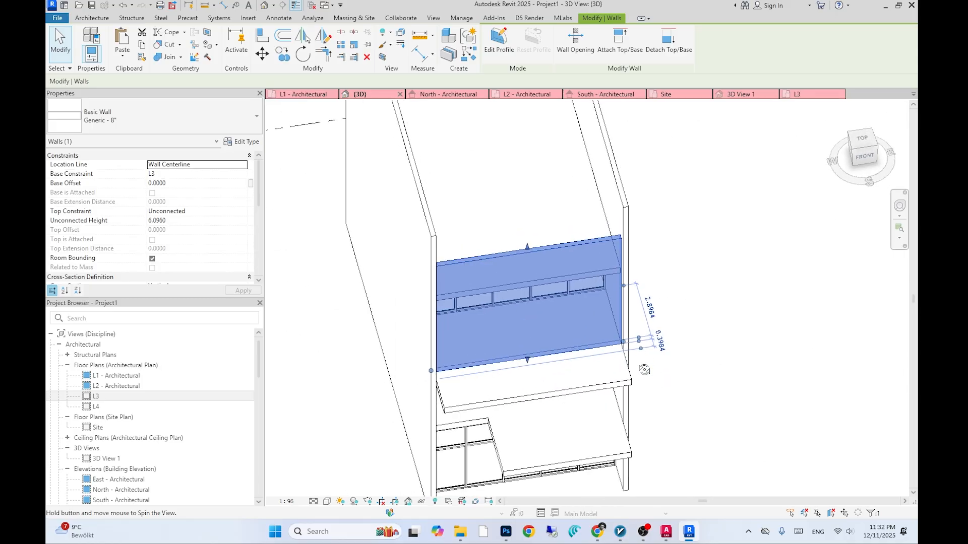
Open the L3 floor plan and place a vertical reference plane 0.2 m in from the inner face of the east side wall
double_click(96, 397)
left_click(524, 340)
scroll(524, 341, "up", 5)
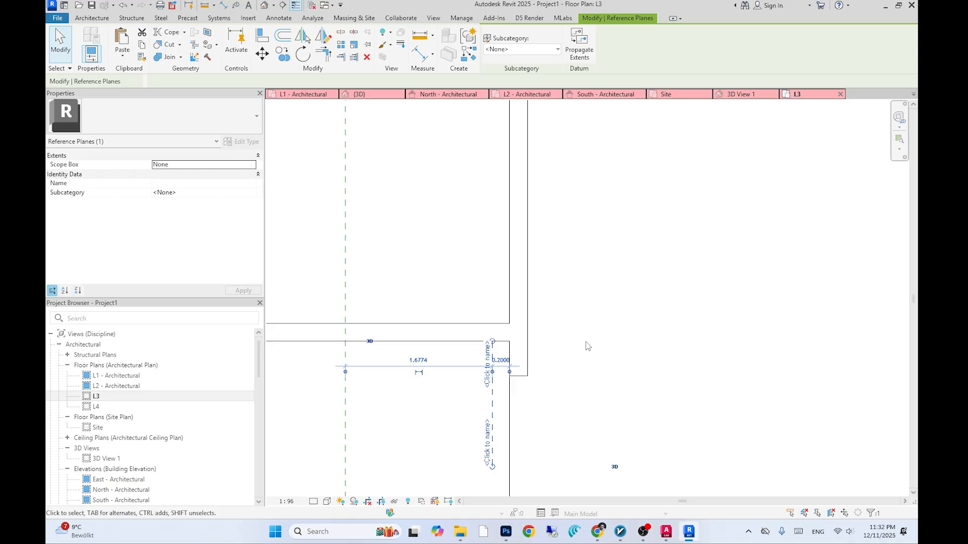
left_click(587, 342)
Shorten the L3 front wall's east end to the 0.2 m reference plane and delete that plane
left_click(502, 340)
left_click_drag(517, 333, 492, 333)
left_click(604, 353)
left_click(493, 381)
key("d")
key("Escape")
scroll(514, 388, "down", 3)
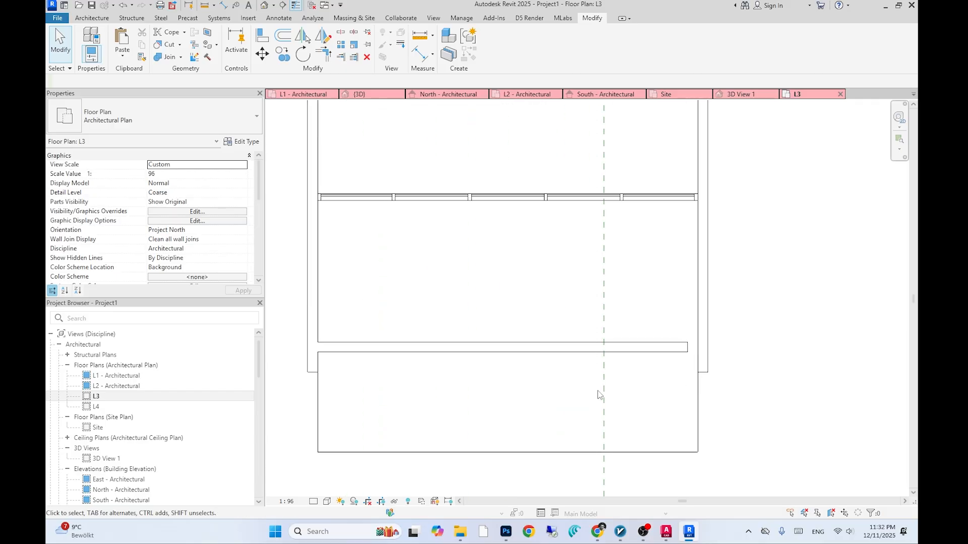
Switch to AutoCAD and measure the width of the white upper volume on the facade photo with a linear dimension
key("alt+Tab")
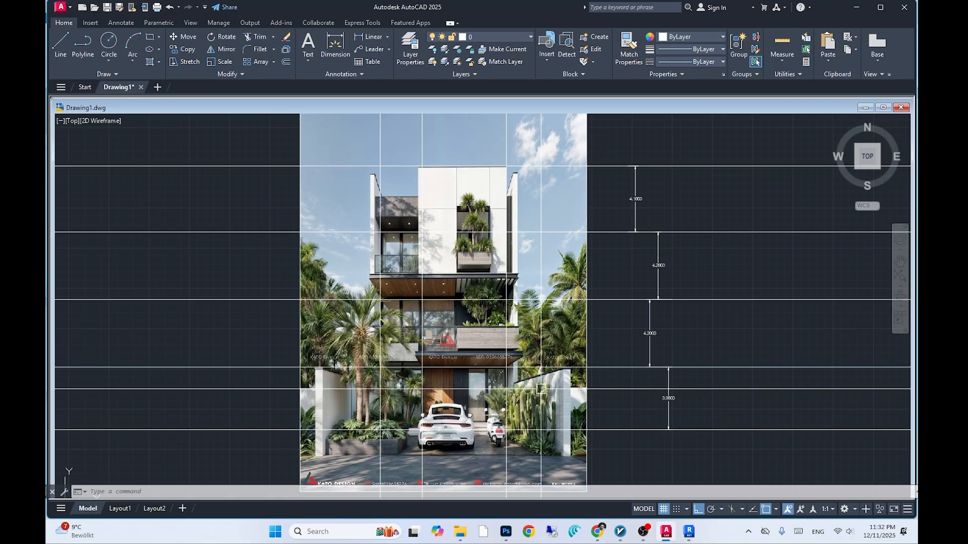
middle_click_drag(537, 309, 544, 403)
key("Escape")
key("Escape")
key("Escape")
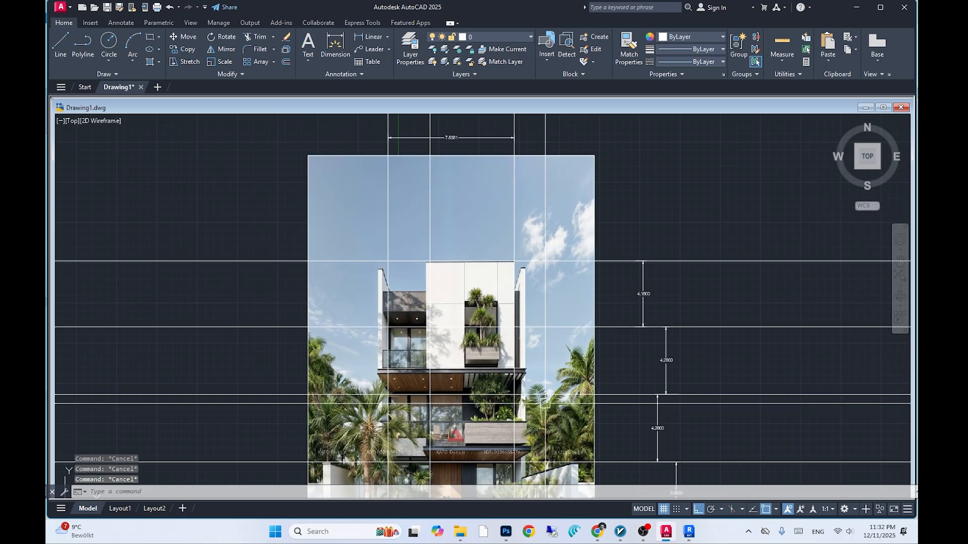
type("li")
key("Return")
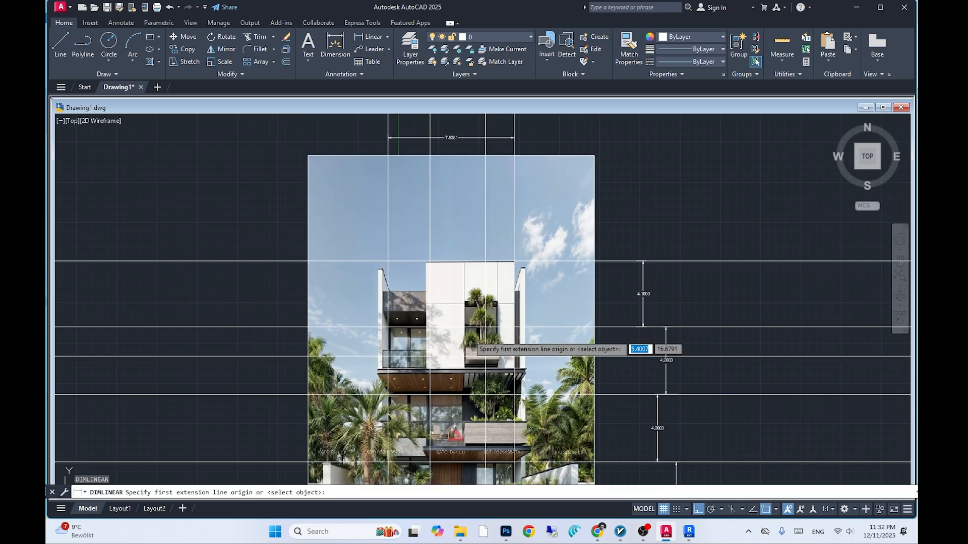
left_click(428, 260)
left_click(514, 260)
scroll(514, 262, "up", 5)
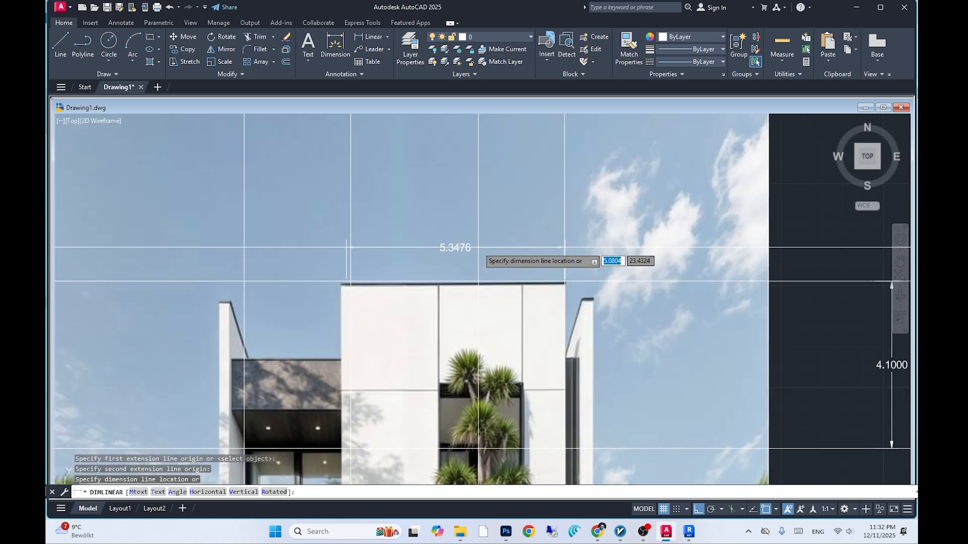
key("Escape")
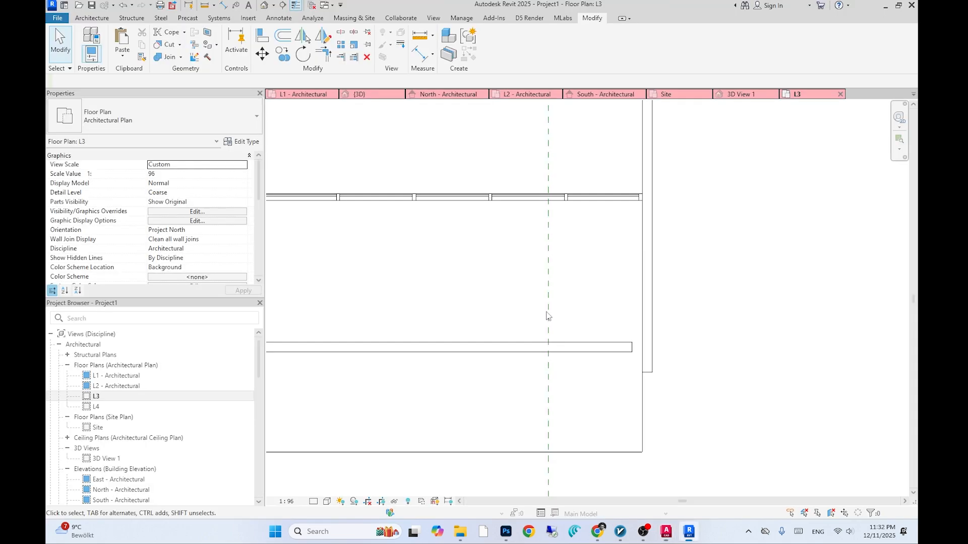
Return to Revit's L3 floor plan and draw a vertical reference plane toward the front from the front wall's east end
scroll(555, 323, "down", 3)
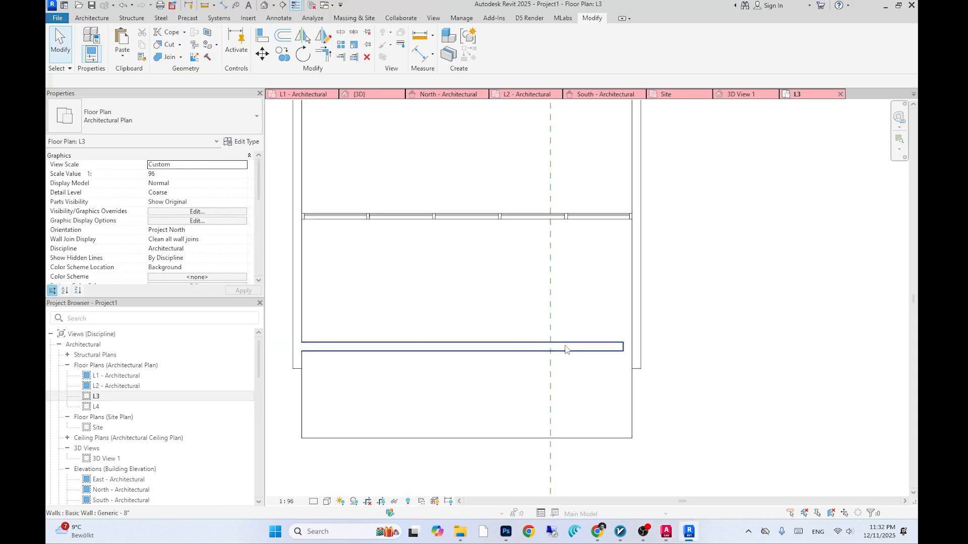
key("c")
key("p")
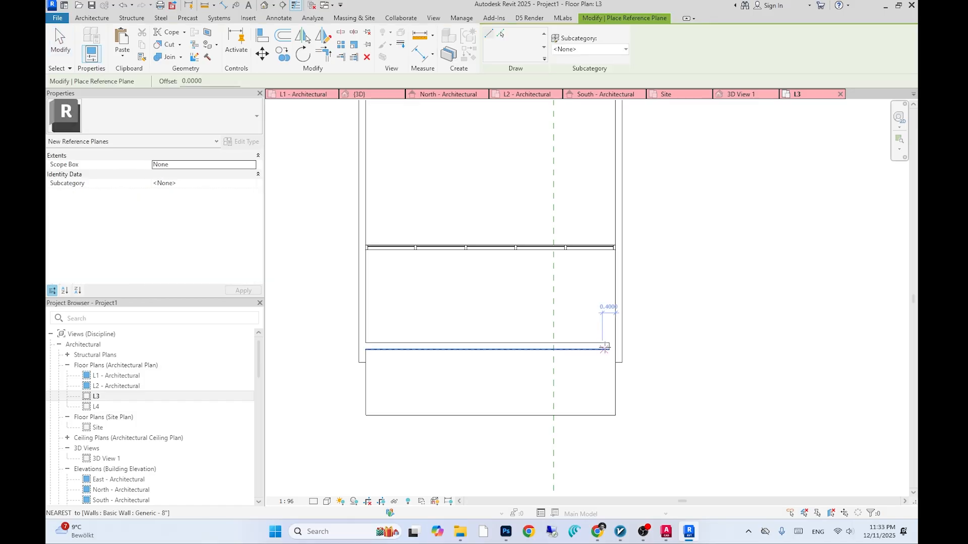
left_click(609, 346)
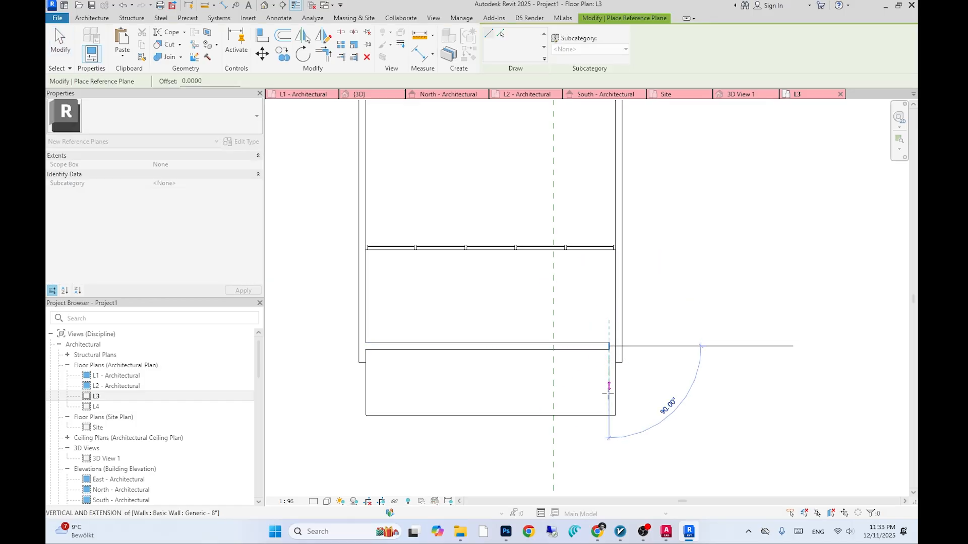
left_click(609, 481)
key("Escape")
key("Escape")
Move the new reference plane 5.4 m west along the front wall
left_click(609, 402)
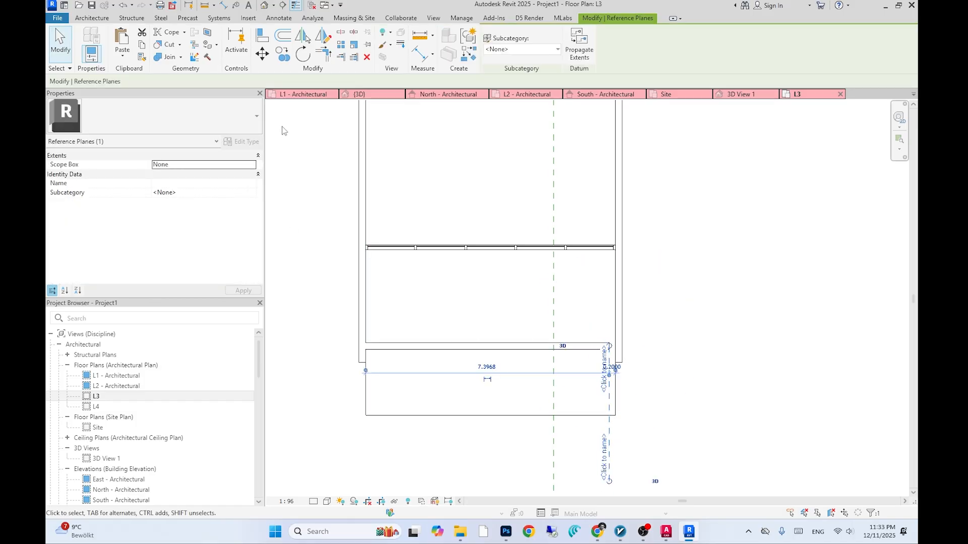
left_click(262, 53)
left_click(751, 329)
type("5.4")
key("Return")
left_click(560, 364)
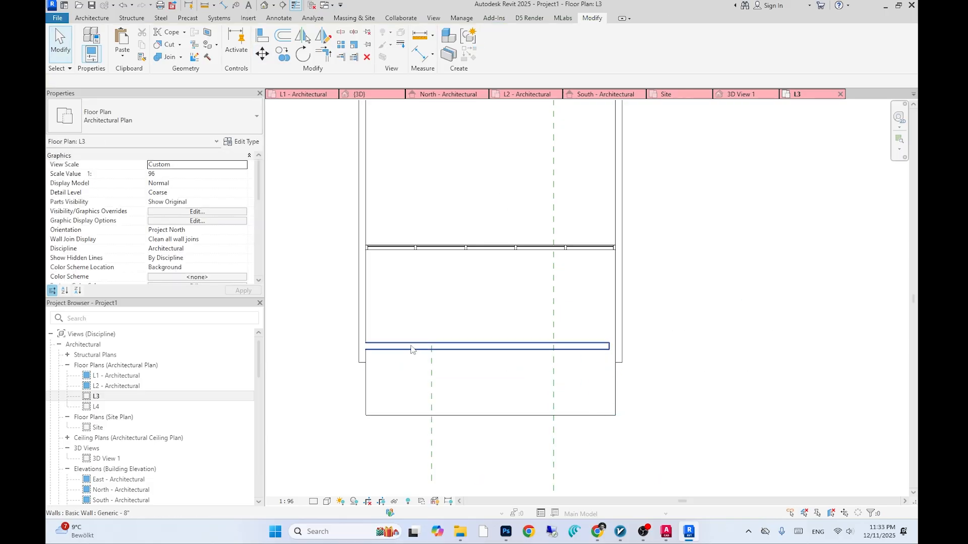
Shorten the L3 front wall's west end to the moved reference plane and delete that plane
left_click(412, 349)
left_click_drag(368, 347, 431, 346)
left_click(432, 383)
key("Delete")
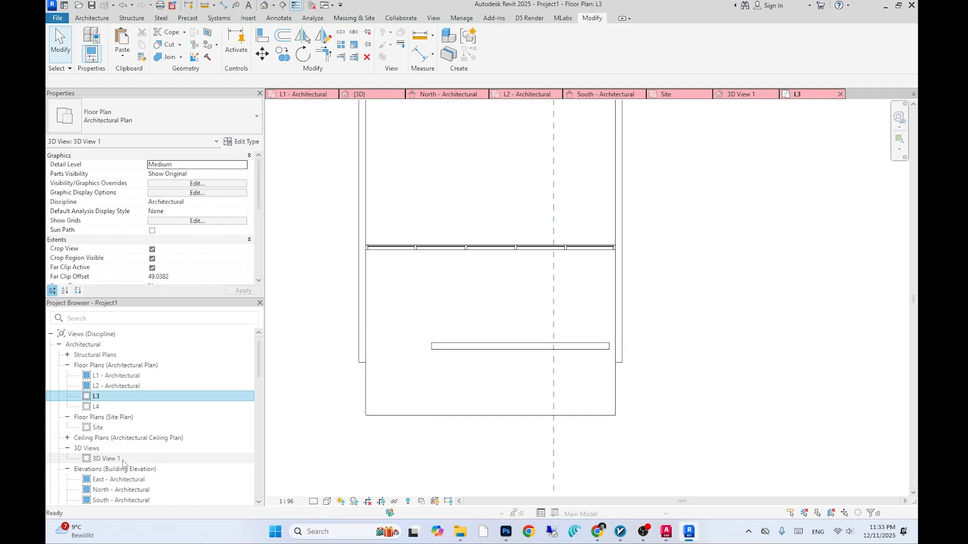
In the camera view 3D View 1, constrain the L3 front wall's top up to level L4 with a top offset of 2.1 m
double_click(106, 459)
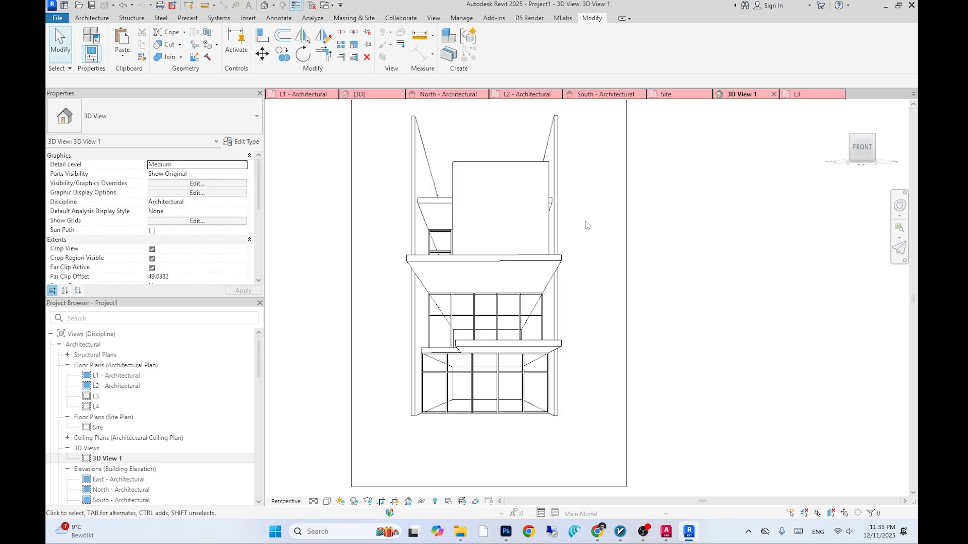
scroll(586, 226, "down", 2)
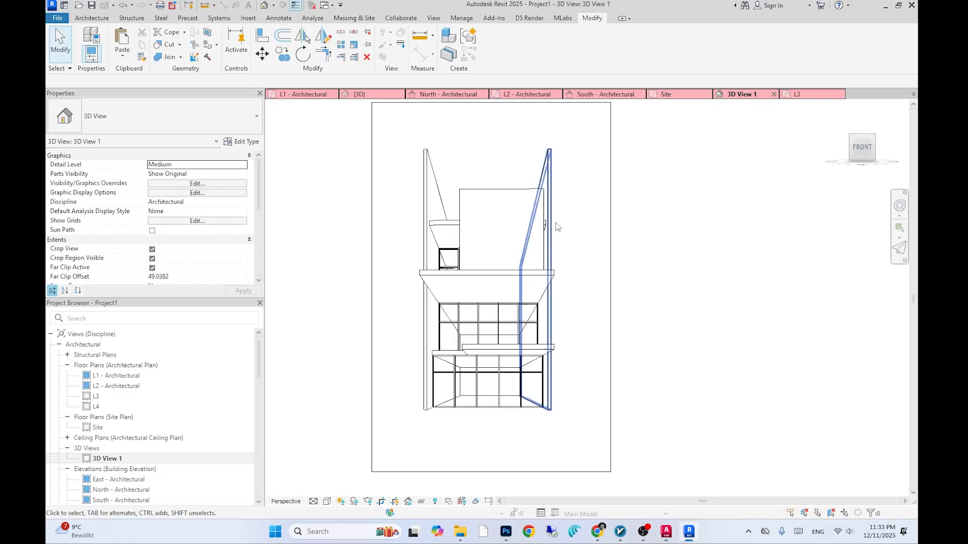
left_click(243, 211)
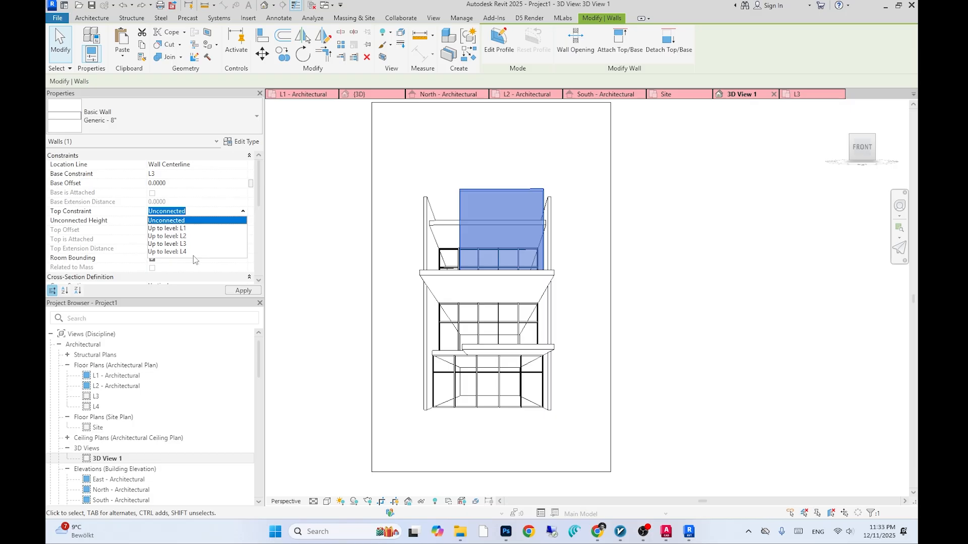
left_click(193, 253)
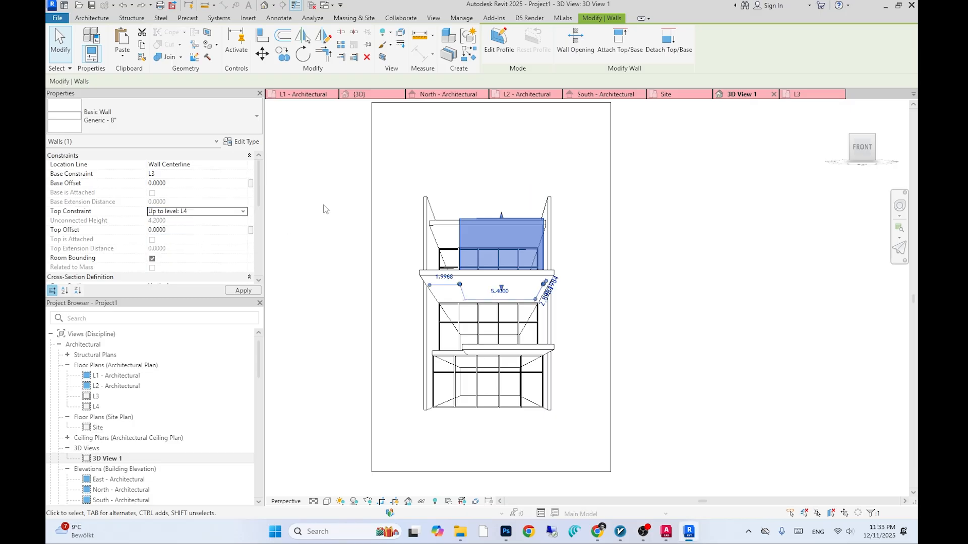
left_click(198, 230)
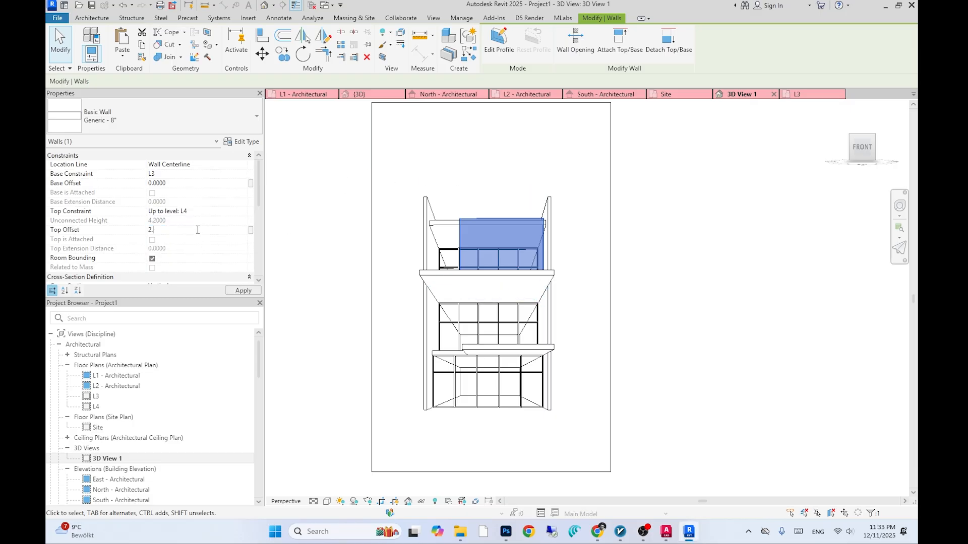
type("2.10")
key("Return")
left_click(589, 226)
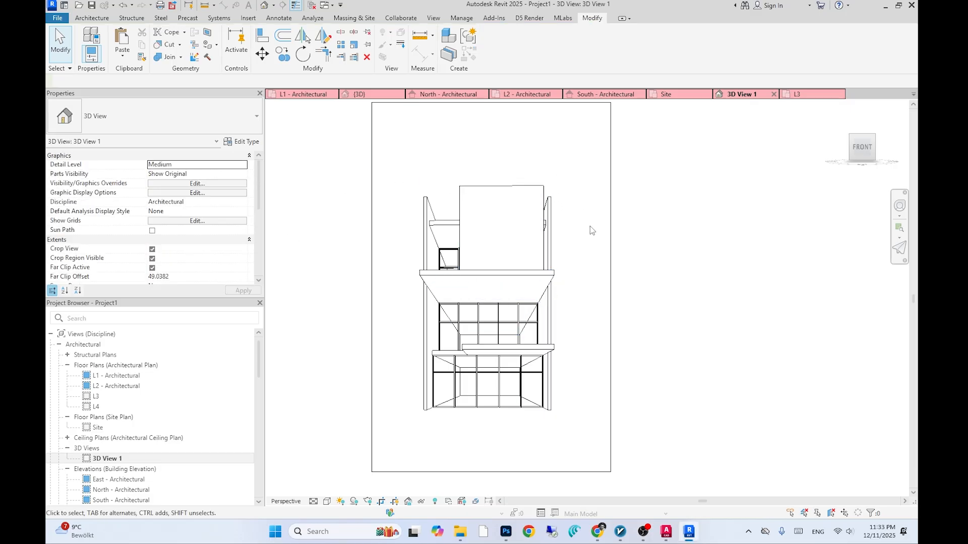
Check the wall heights against the facade photo in AutoCAD, and set the top offset of both side walls to 2.1 m in Revit
key("alt+Tab")
scroll(610, 336, "down", 1)
scroll(635, 343, "up", 1)
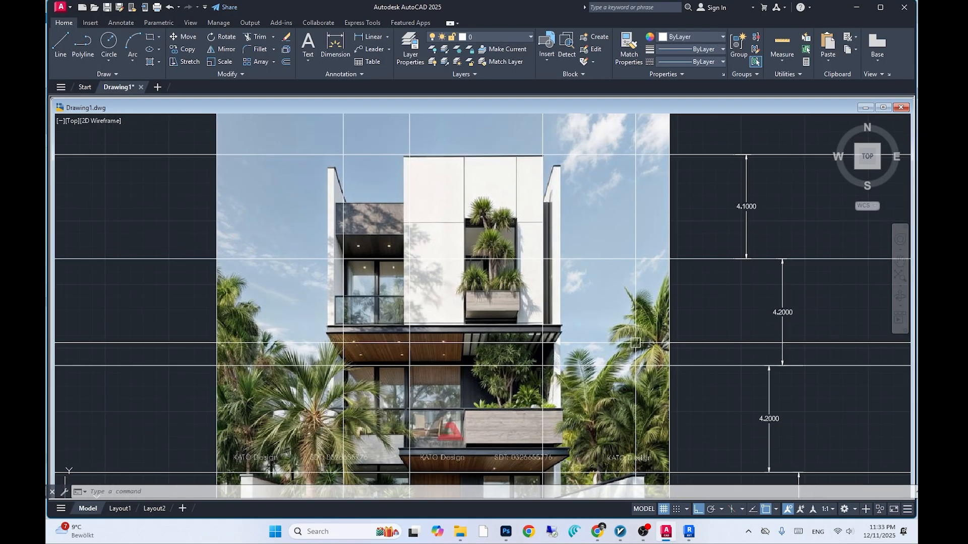
key("alt+Tab")
left_click(540, 302)
left_click(191, 230)
type("23")
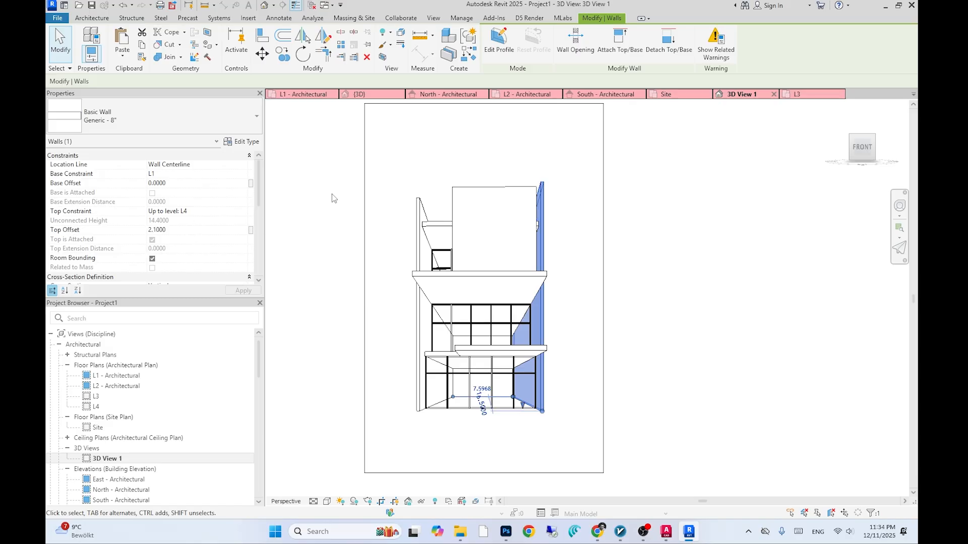
left_click(333, 198)
left_click(418, 222)
left_click(212, 230)
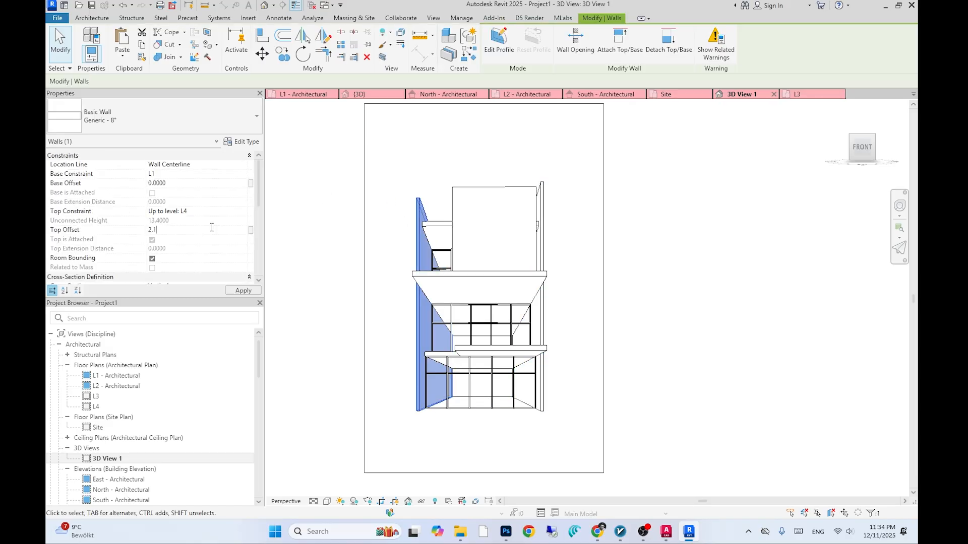
left_click(501, 152)
Check the L3 front wall in the North elevation and 3D View 1 against the facade photo in AutoCAD
left_click(480, 186)
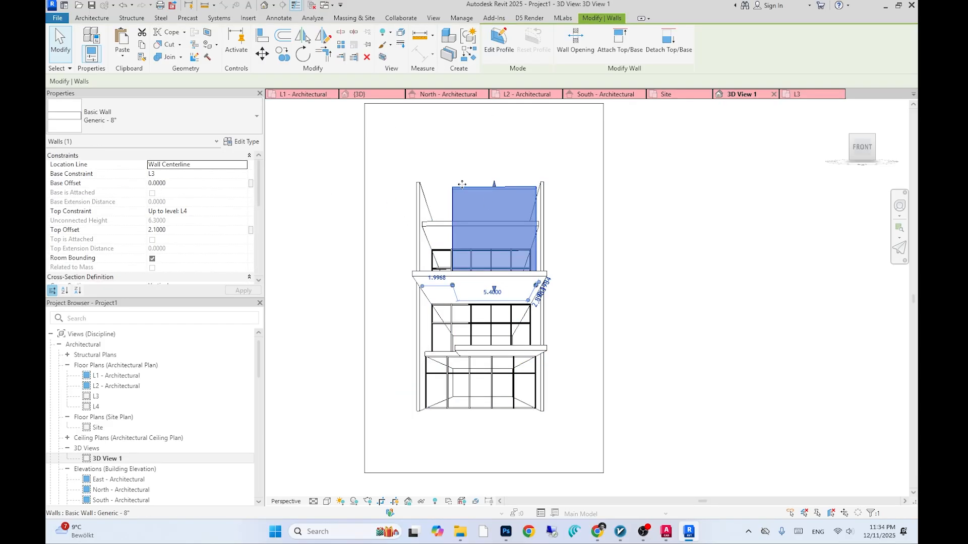
double_click(117, 490)
scroll(529, 221, "up", 3)
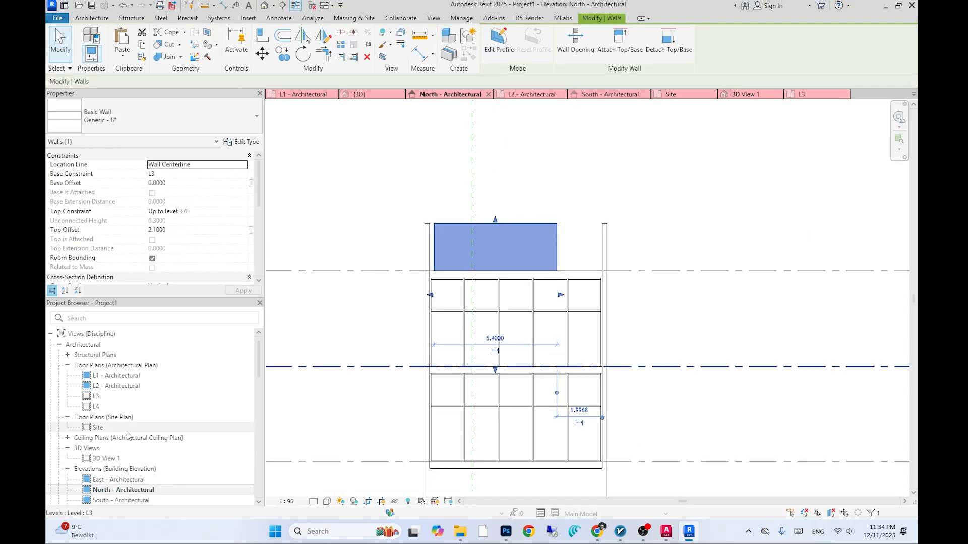
double_click(106, 458)
left_click(587, 238)
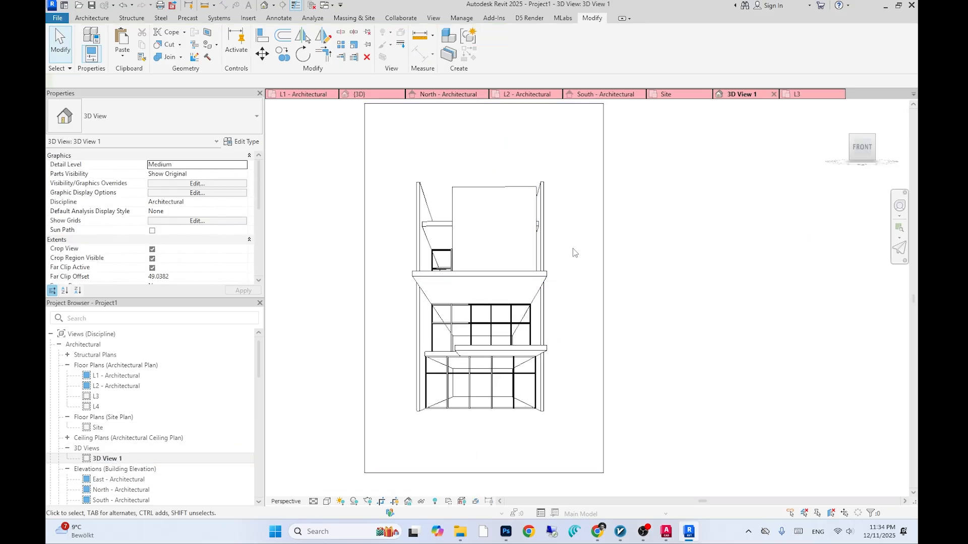
left_click(519, 191)
scroll(560, 252, "up", 3)
left_click(573, 244)
key("alt+Tab")
middle_click_drag(615, 273, 613, 273)
key("alt+Tab")
scroll(597, 260, "down", 3)
In AutoCAD, draw vertical construction lines along both side edges of the planted opening in the photo's upper white wall
key("alt+Tab")
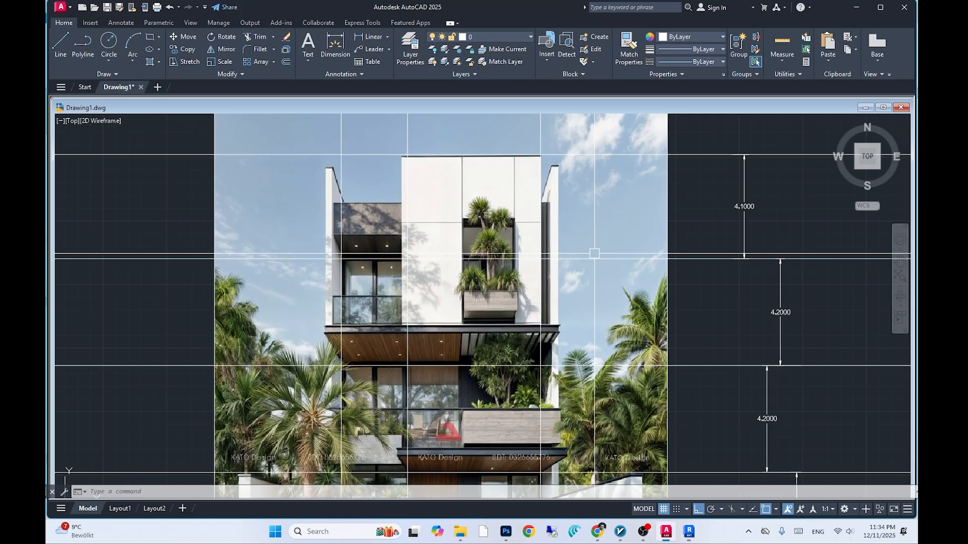
key("Escape")
key("Escape")
type("xl")
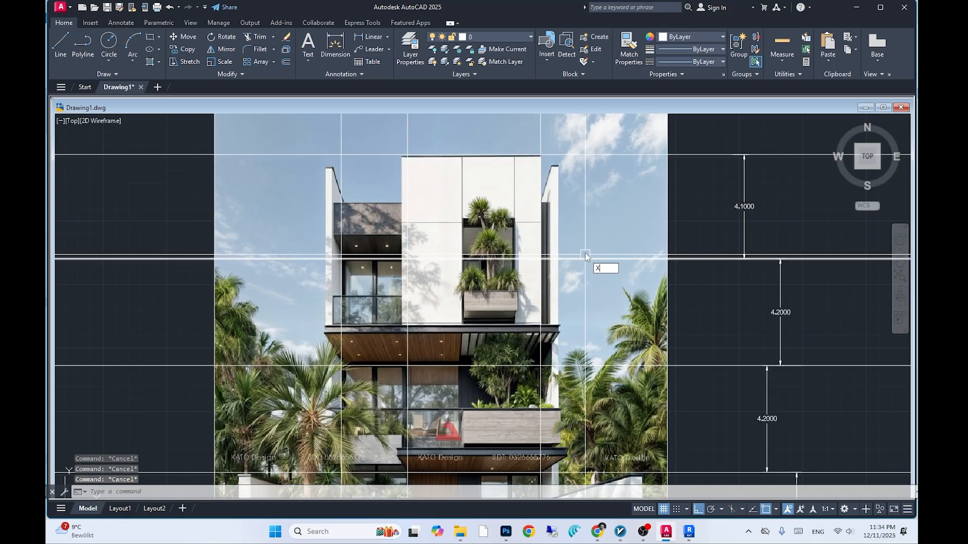
key("Return")
left_click(513, 199)
left_click(515, 119)
key("space")
key("space")
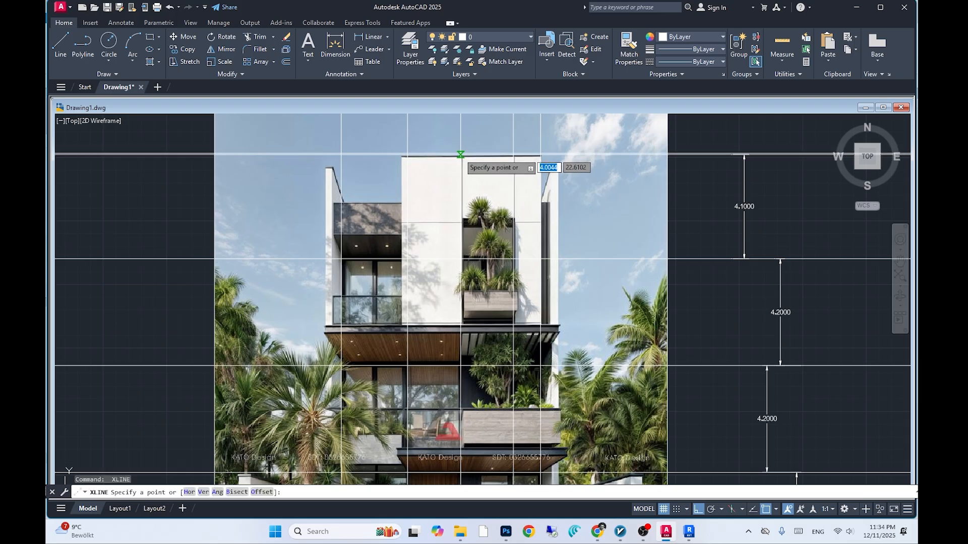
left_click(460, 154)
key("Escape")
scroll(463, 255, "up", 2)
key("space")
left_click(460, 261)
left_click(472, 187)
key("space")
scroll(481, 194, "down", 2)
middle_click_drag(511, 184, 497, 268)
Add linear dimensions for the planted opening's width and for its distance to the white wall's east edge
key("Escape")
key("Escape")
type("dli")
key("space")
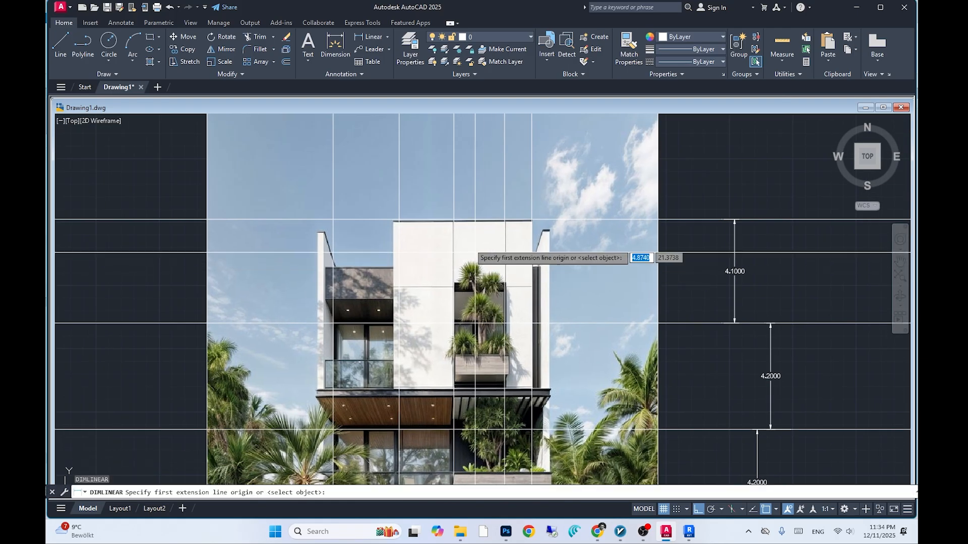
left_click(455, 220)
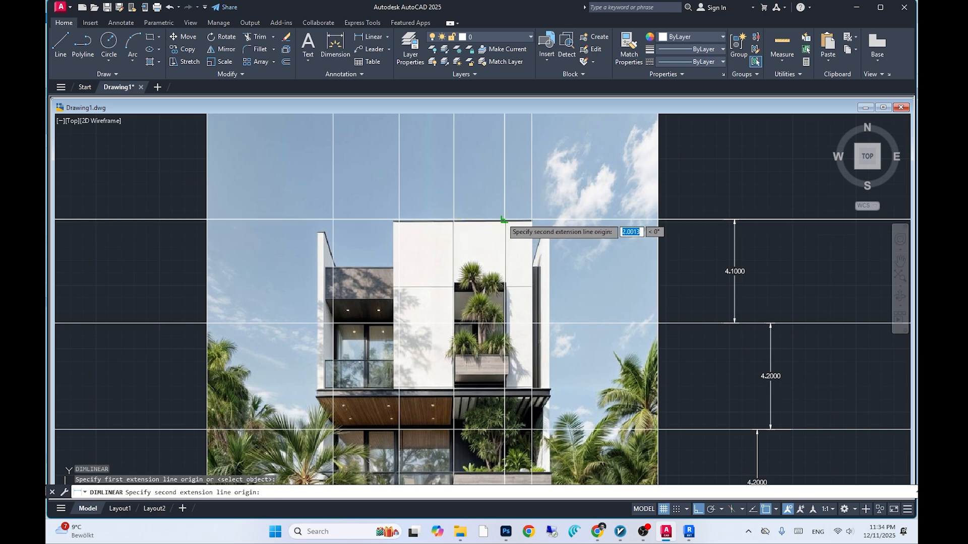
left_click(505, 220)
left_click(483, 196)
scroll(482, 196, "up", 4)
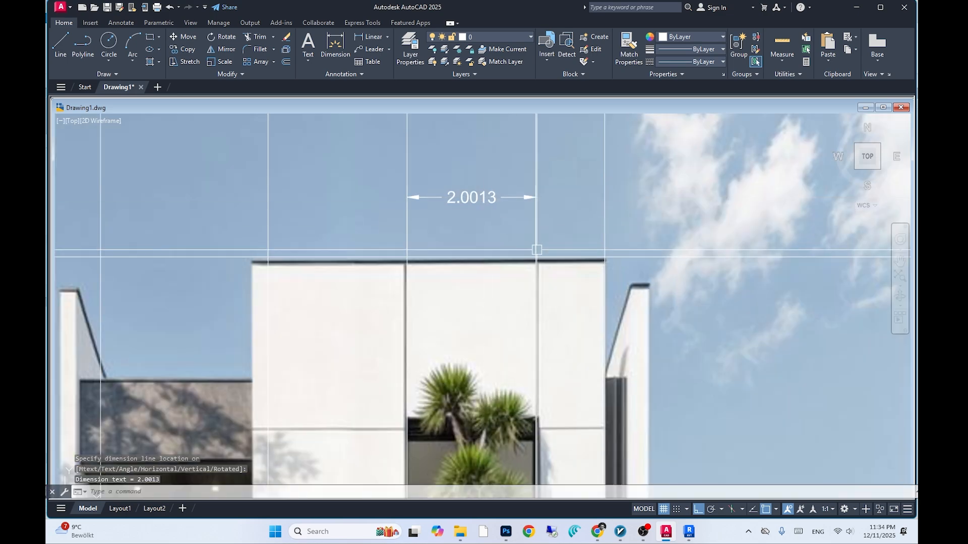
key("space")
left_click(535, 258)
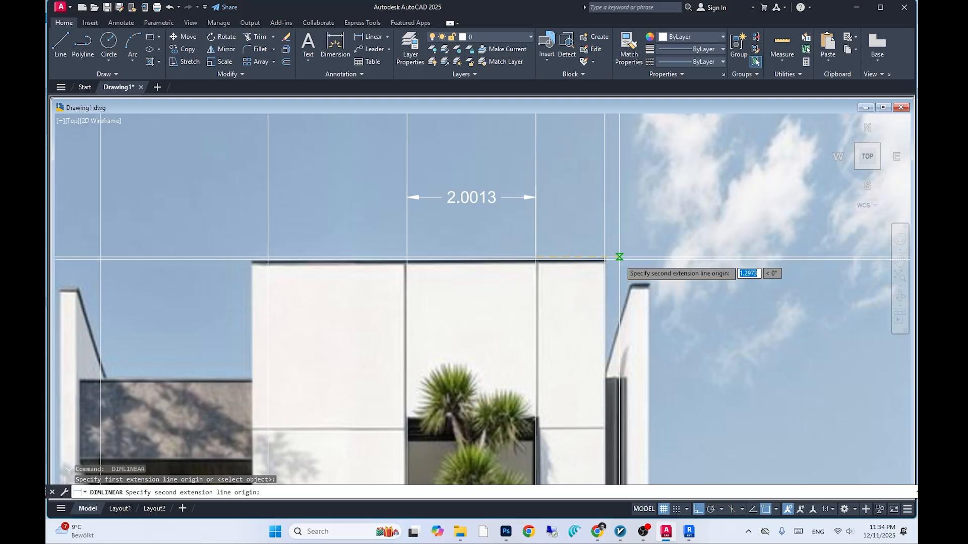
left_click(604, 257)
left_click(569, 197)
Back in Revit, edit the L3 front wall's profile and offset a copy of its east edge 1 m inward
key("alt+Tab")
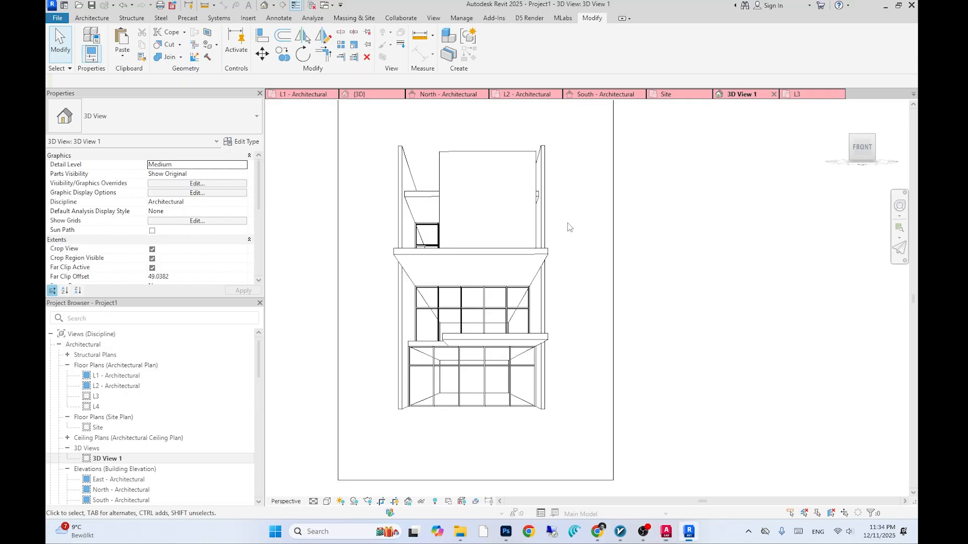
left_click(518, 156)
scroll(518, 155, "up", 3)
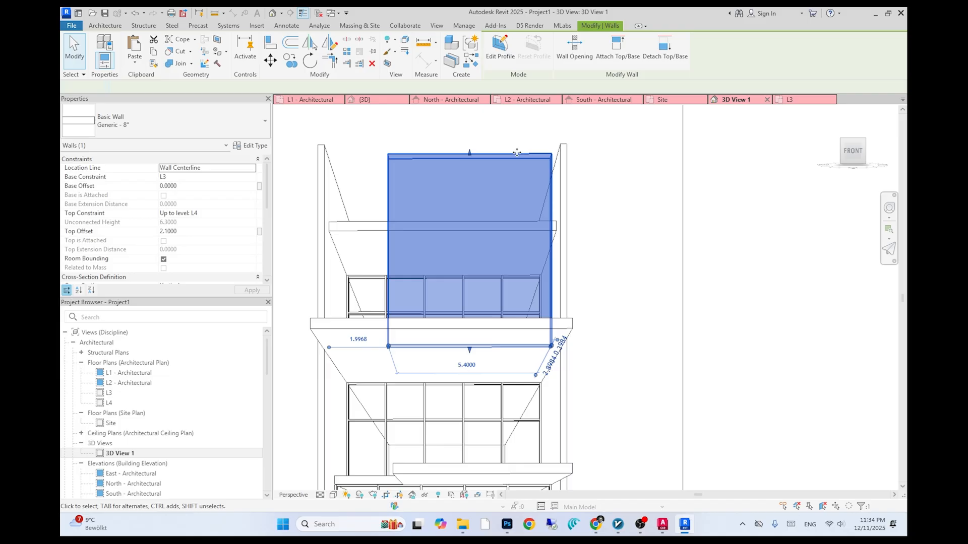
double_click(517, 152)
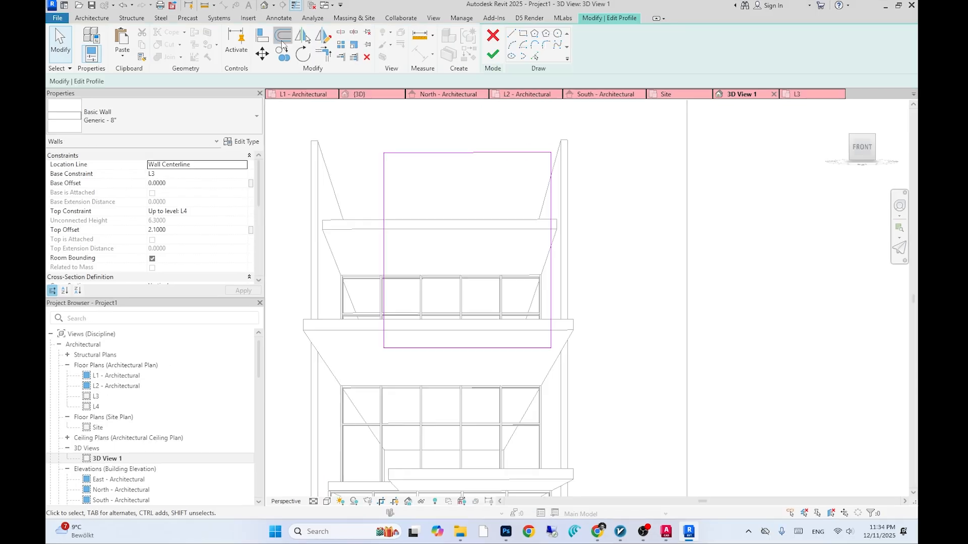
left_click(290, 42)
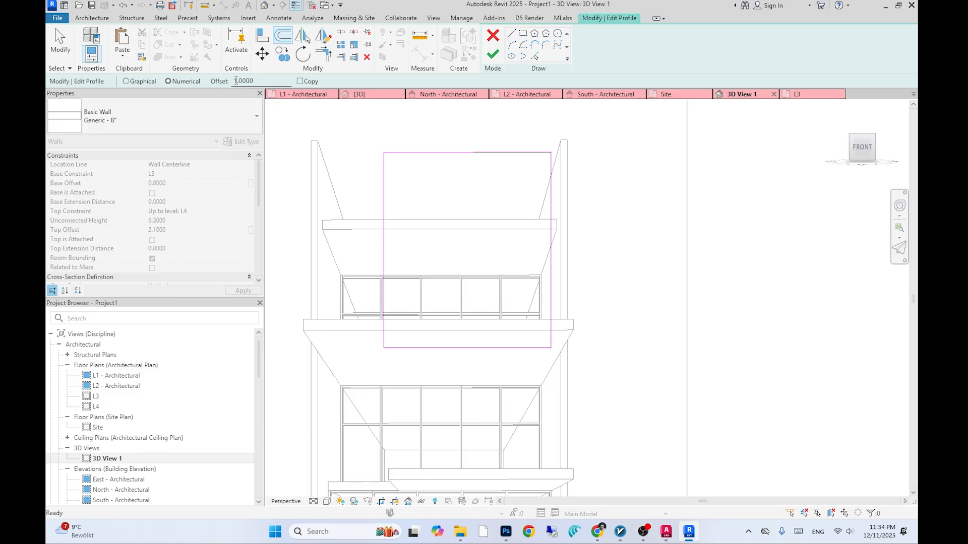
left_click(313, 81)
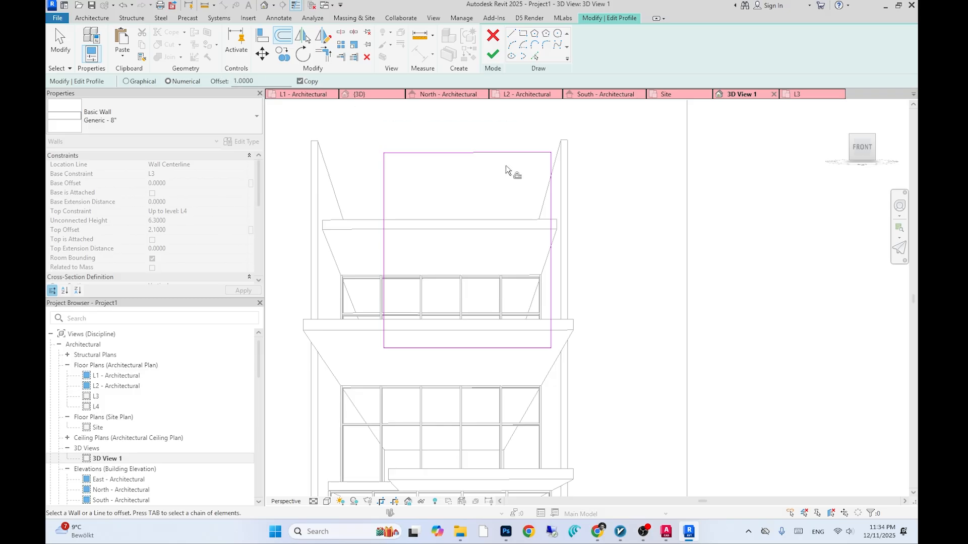
left_click(548, 187)
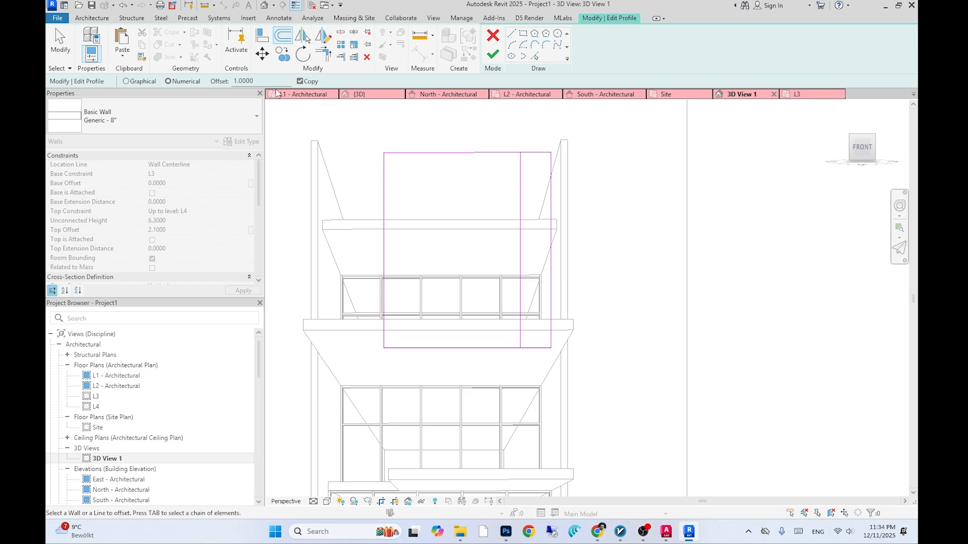
Offset a copy of the new inner line 2 m further west to mark the opening's other side
left_click_drag(271, 82, 67, 57)
type("2")
key("Return")
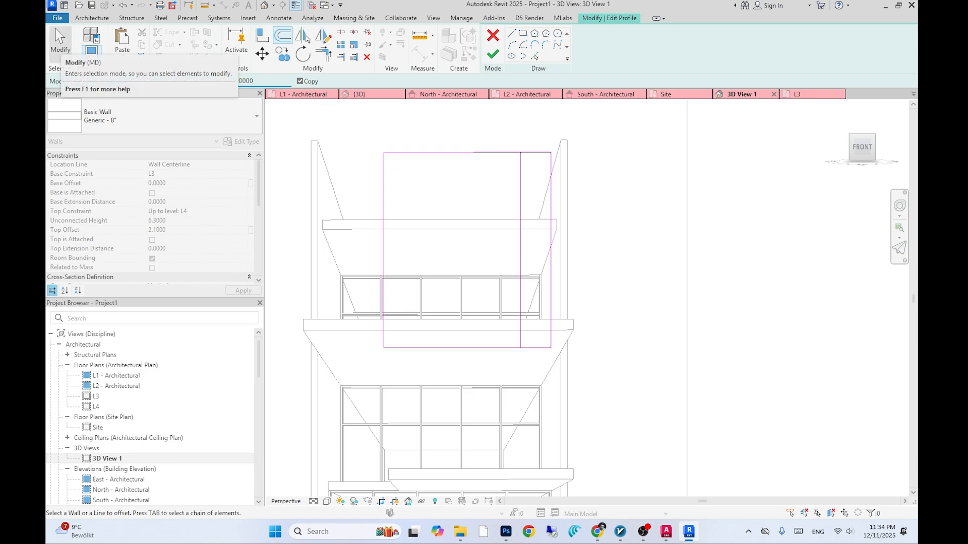
left_click(519, 226)
Project the L4 slab's edge as the opening's head line and break the profile's bottom edge between the two inner vertical lines
left_click(533, 56)
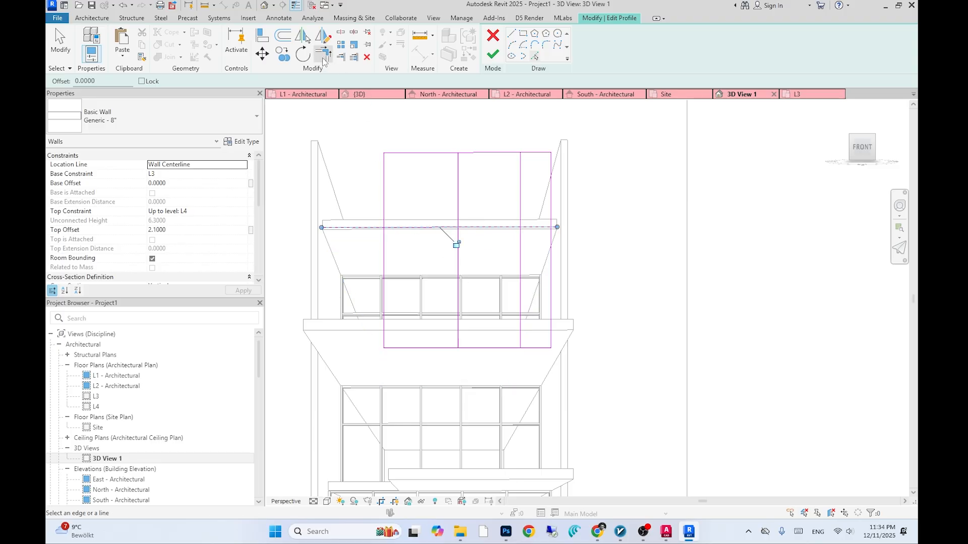
left_click(340, 31)
left_click(327, 57)
left_click(450, 347)
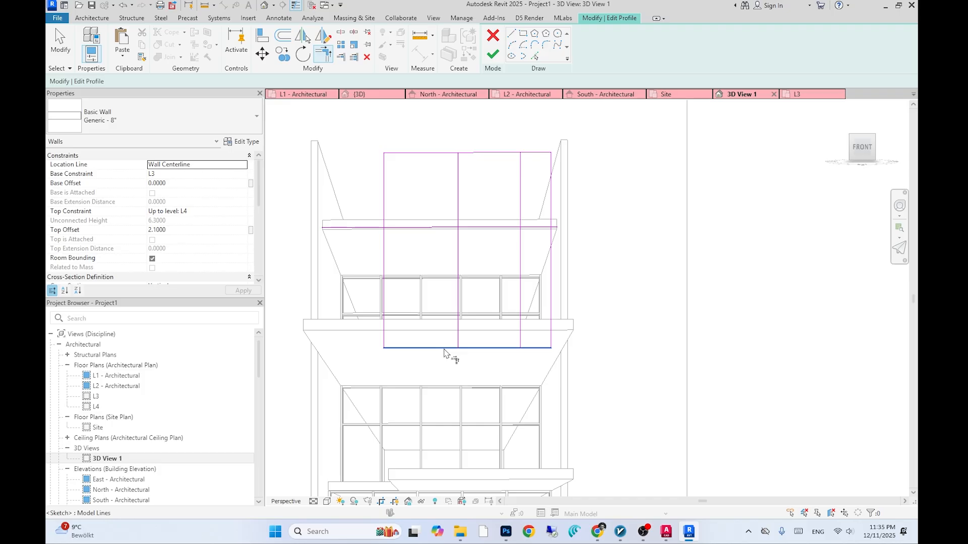
left_click(458, 326)
left_click(728, 506)
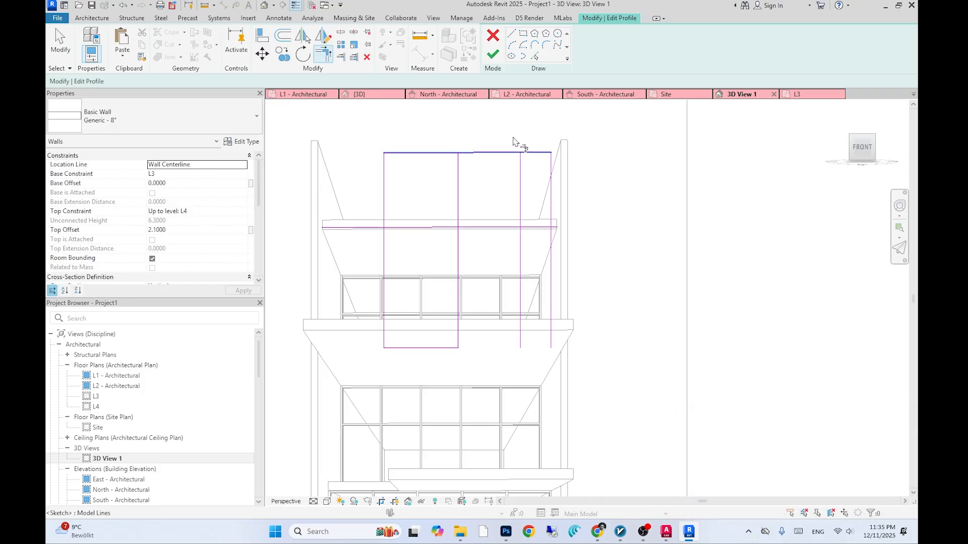
left_click(520, 347)
left_click(551, 347)
key("Escape")
Trim the opening's side lines and head line into corners and finish the L3 front wall's profile
left_click(323, 53)
left_click(458, 272)
left_click(491, 228)
left_click(521, 271)
key("Escape")
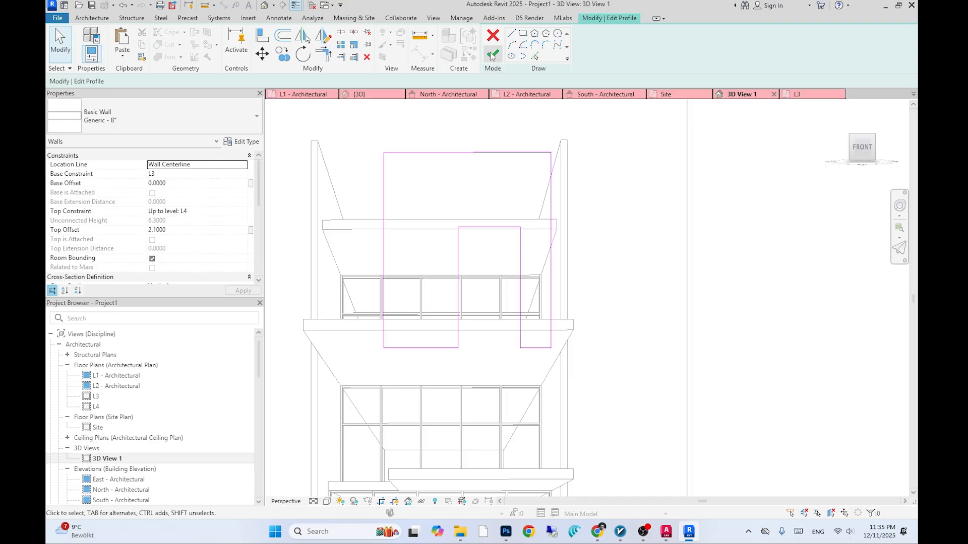
left_click(493, 55)
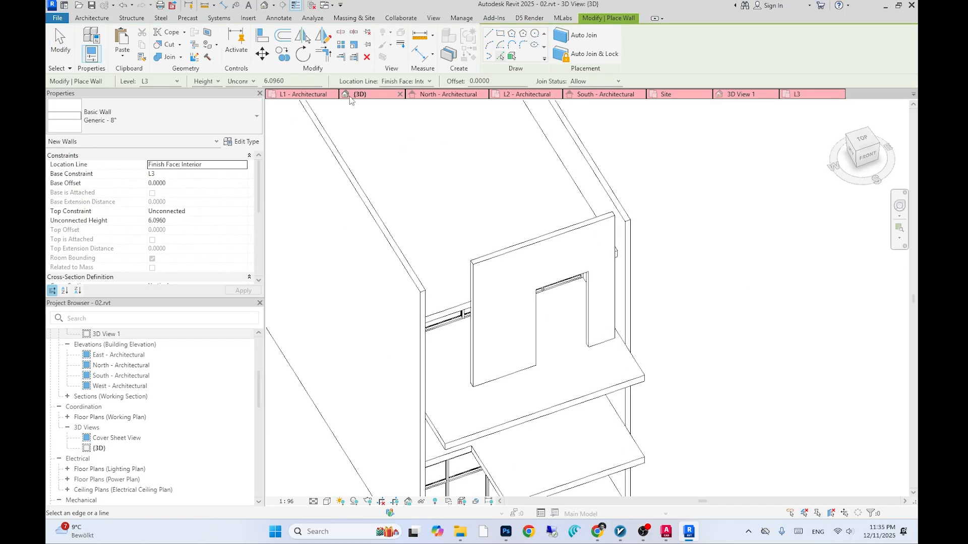
In the default 3D view, place a Generic - 8" wall with base level L4 by picking the L4 slab's front edge
left_click(177, 81)
left_click(160, 116)
left_click(466, 302)
scroll(464, 305, "up", 2)
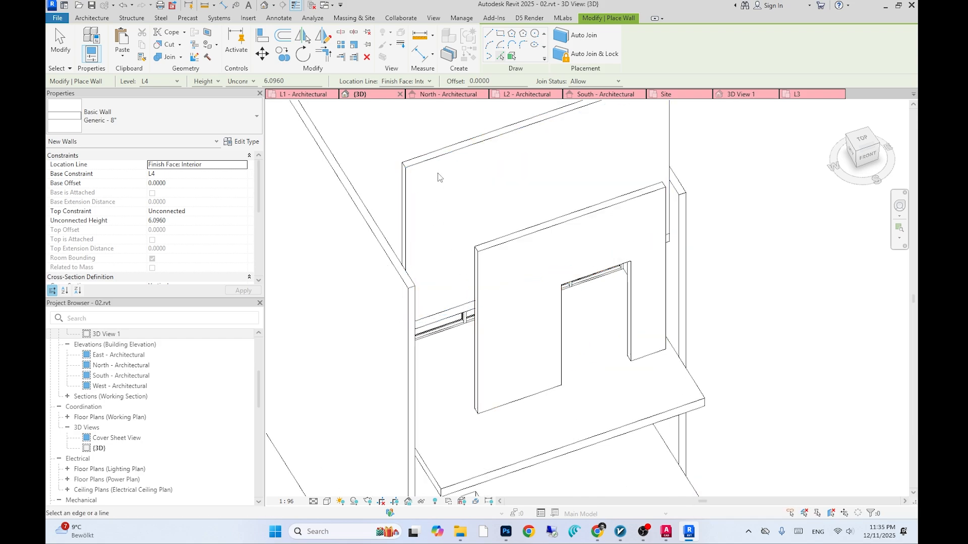
key("Escape")
key("Escape")
Set the L4 front wall's unconnected height to 1.1 m and check it in 3D View 1
left_click(430, 162)
left_click(189, 221)
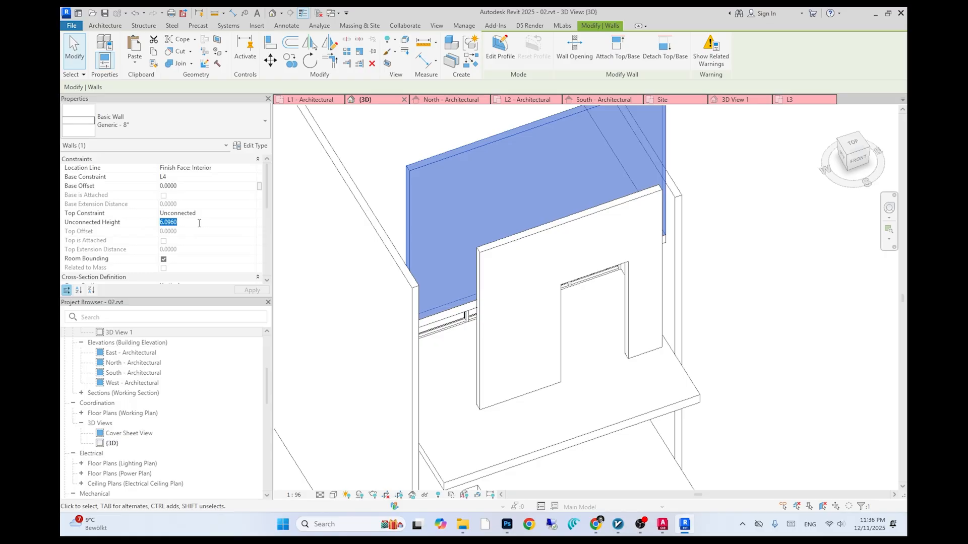
type("1.1")
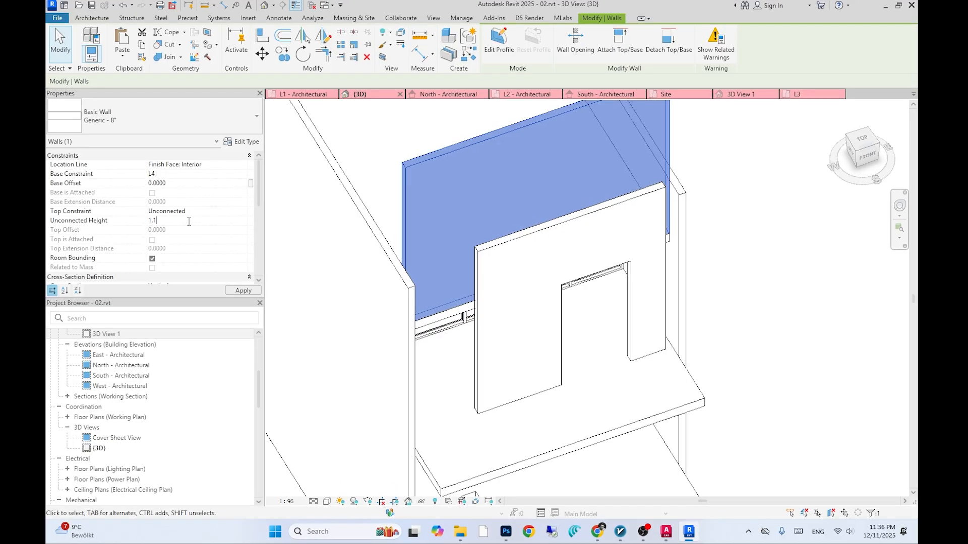
key("Return")
middle_click_drag(570, 337, 574, 289, "shift")
middle_click_drag(574, 290, 557, 257, "shift")
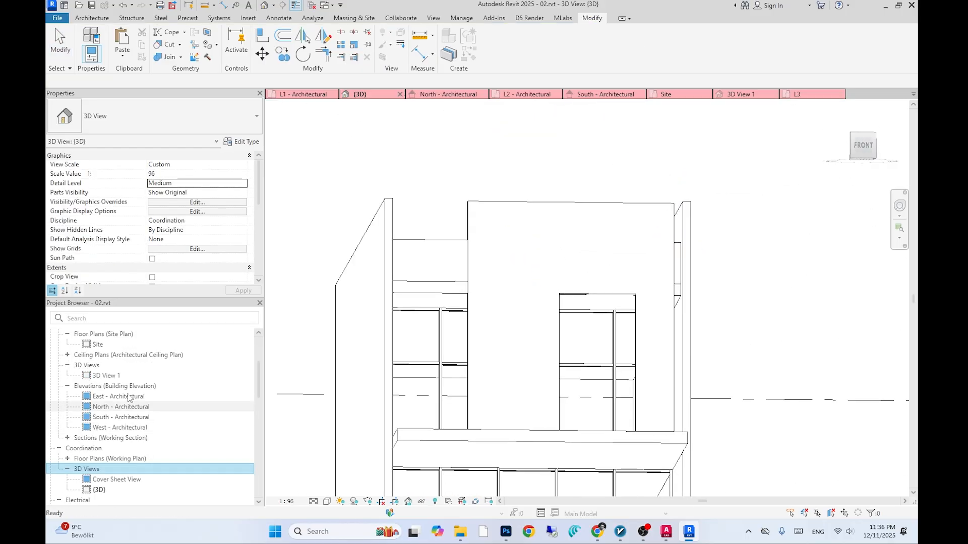
double_click(105, 376)
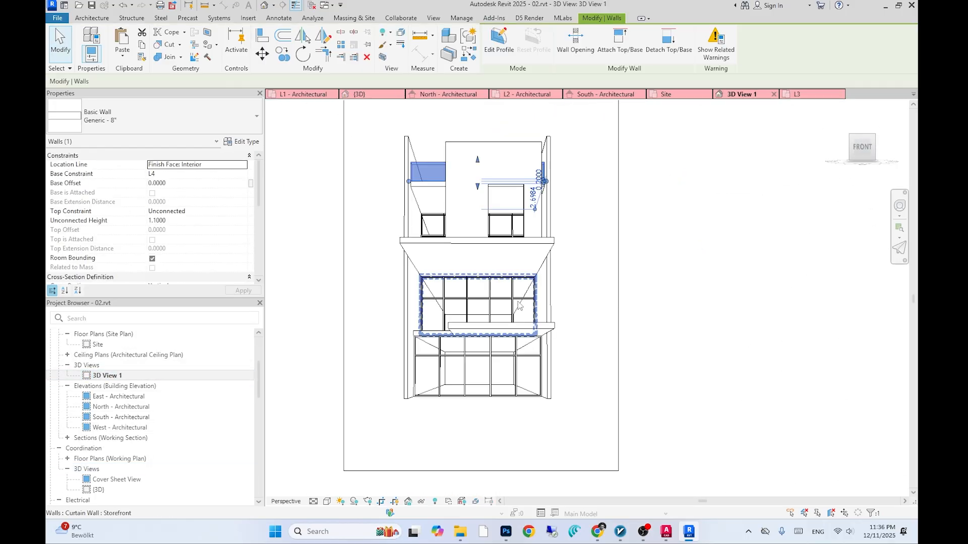
left_click(610, 290)
mouse_move(610, 291)
middle_mouse_down("shift")
mouse_move(651, 324)
mouse_move(579, 320)
middle_mouse_up("shift")
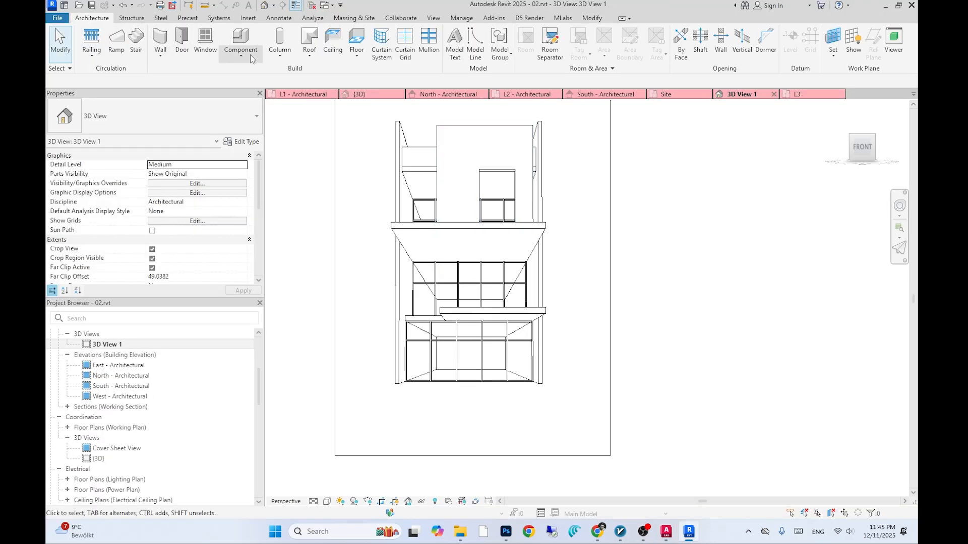
Create an in-place model in the Air Terminals category, keeping the proposed name
left_click(253, 59)
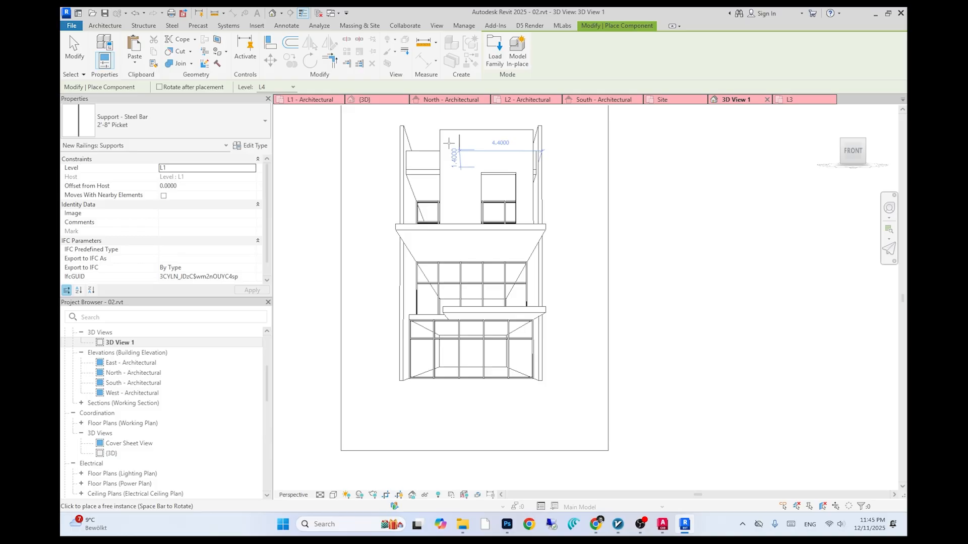
left_click(104, 25)
left_click(250, 61)
left_click(260, 98)
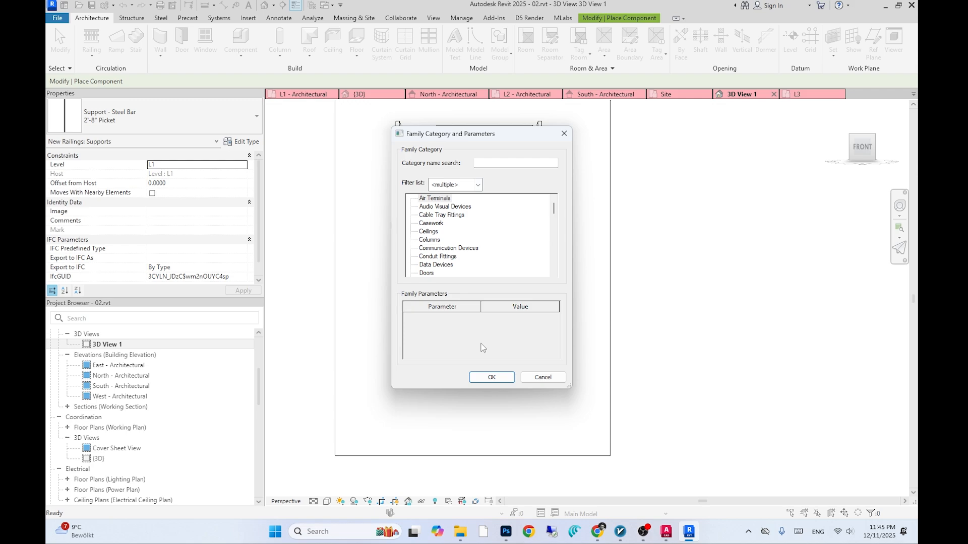
key("Return")
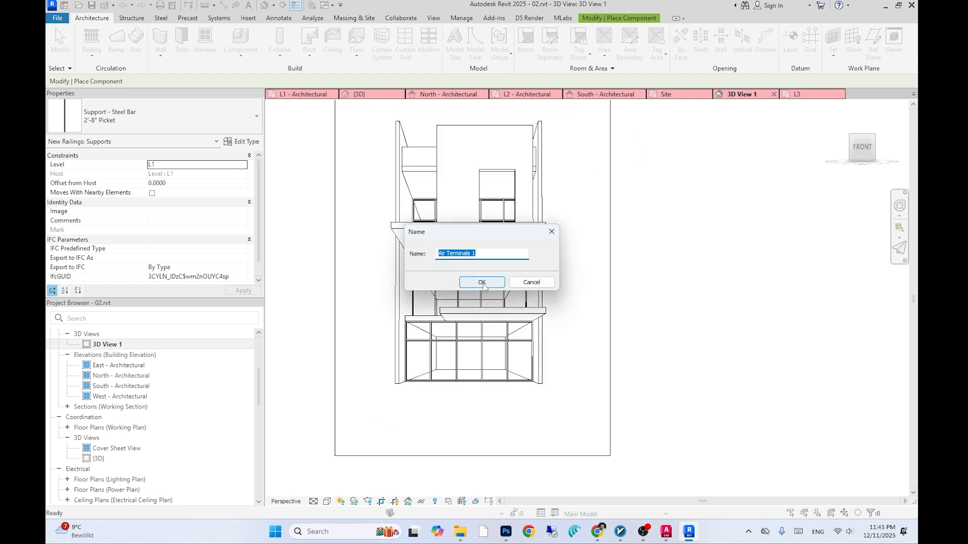
left_click(482, 283)
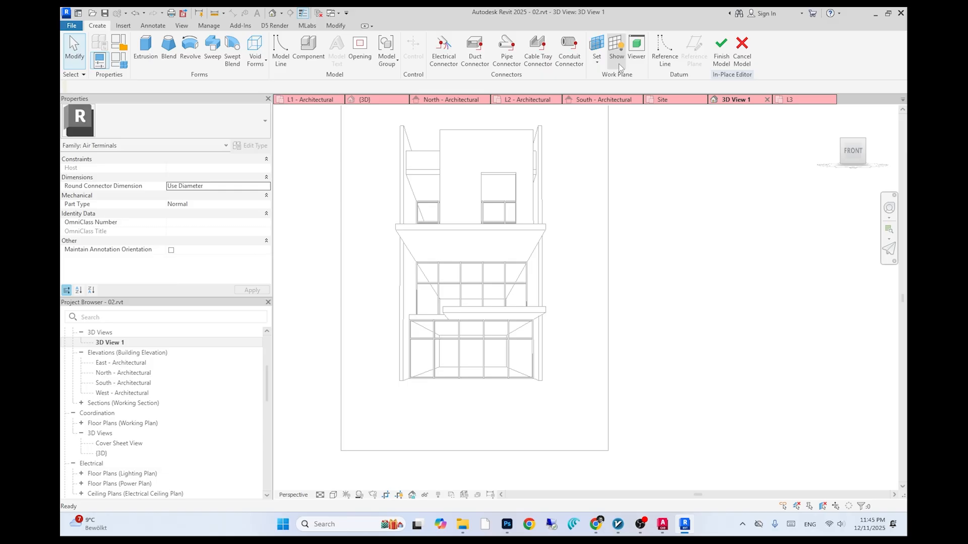
Set the in-place model's work plane to the face of the L3 front wall
left_click(618, 64)
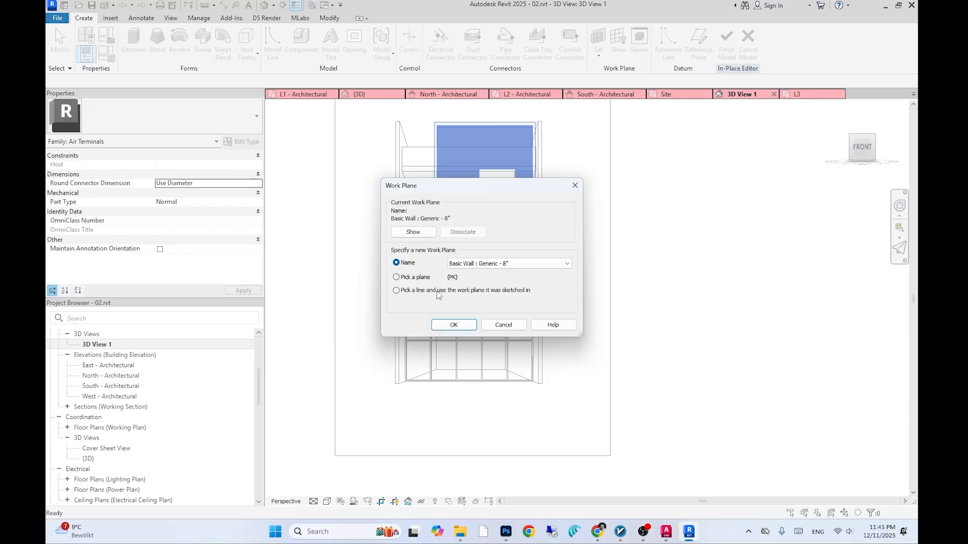
left_click(454, 324)
left_click(478, 138)
In the default 3D view, start an extrusion and set its work plane to the L3 front wall's face
left_click(264, 5)
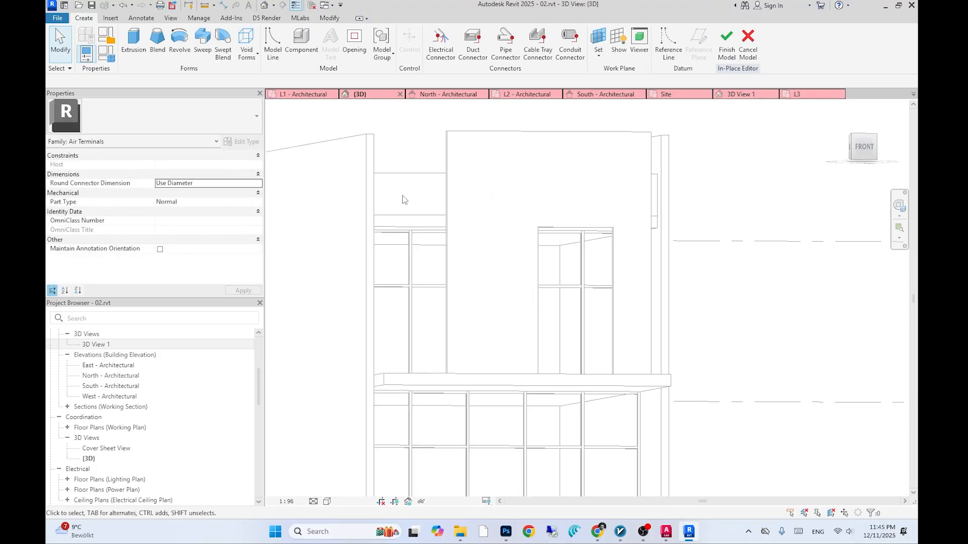
scroll(547, 259, "up", 3)
left_click(134, 41)
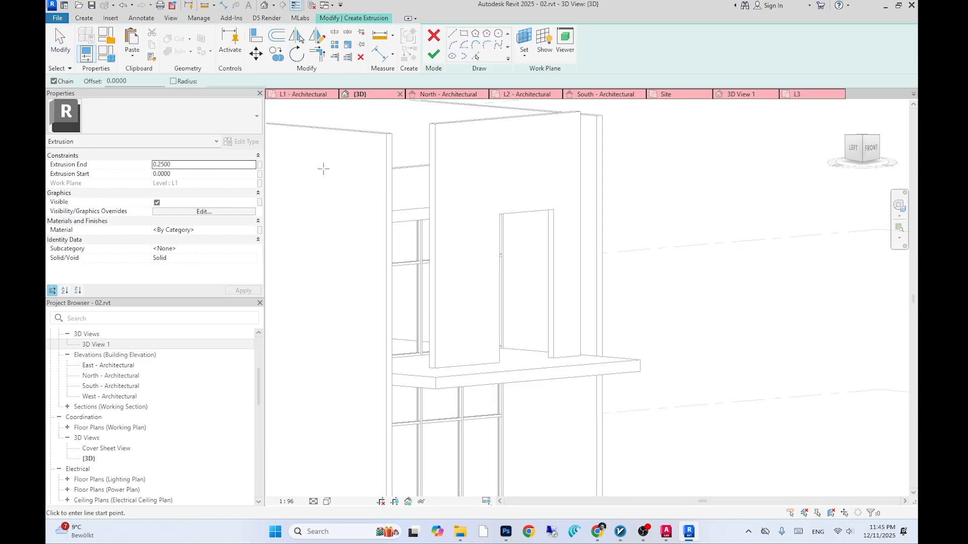
left_click(537, 56)
mouse_move(500, 245)
middle_mouse_down("shift")
mouse_move(446, 290)
mouse_move(505, 254)
middle_mouse_up("shift")
scroll(506, 256, "down", 5)
scroll(570, 231, "down", 2)
middle_click_drag(570, 231, 569, 228)
key("Escape")
scroll(555, 222, "up", 7)
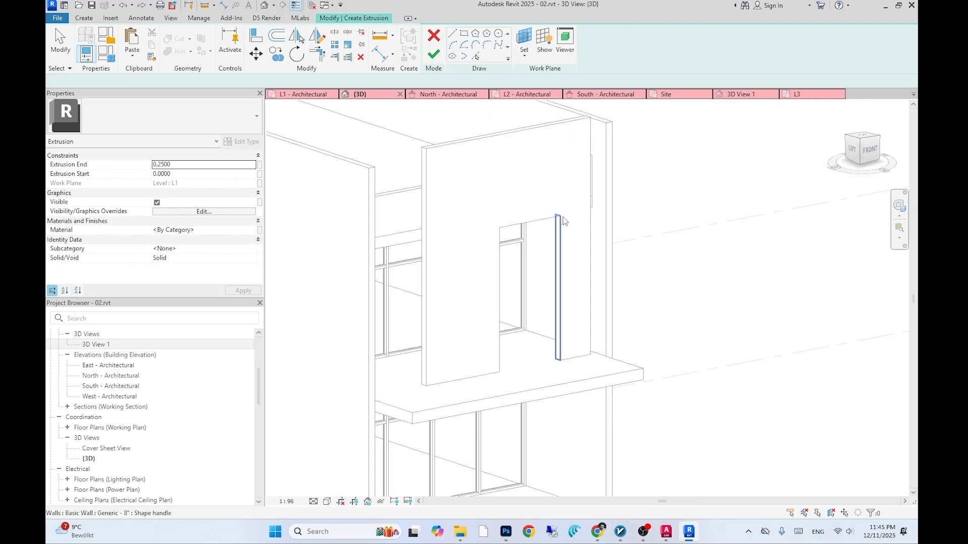
left_click(528, 60)
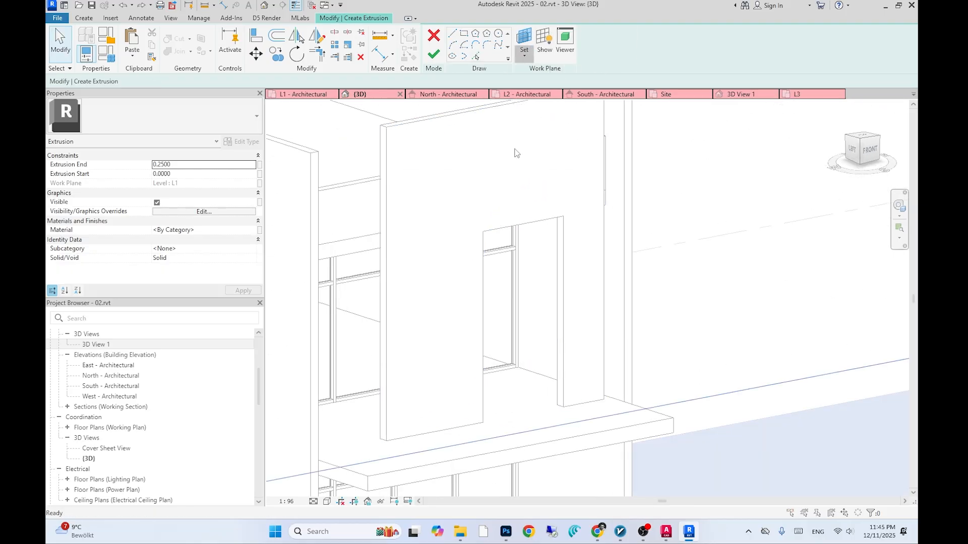
left_click(452, 325)
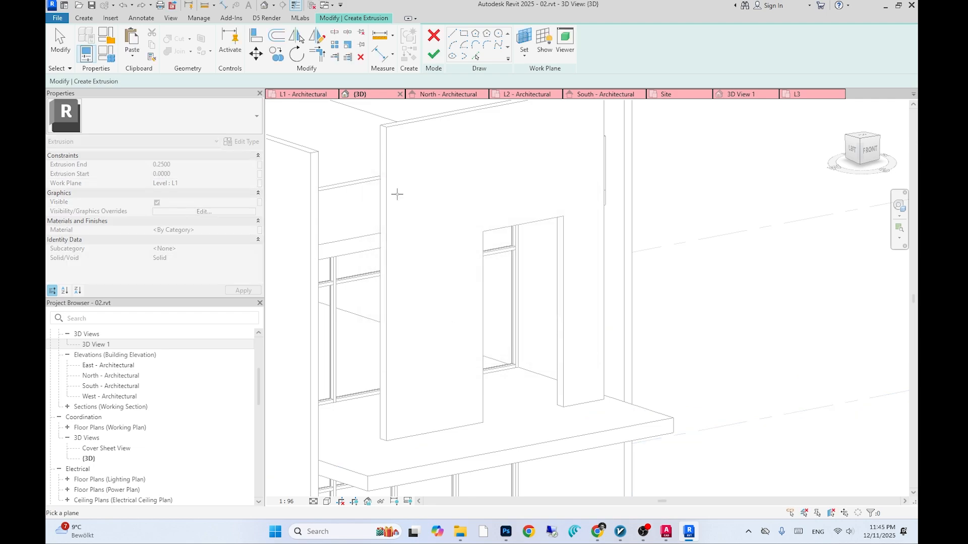
Offset the sketch lines along the L3 opening's sides and top inward by 0.05 m, checking the facade photo in AutoCAD
key("o")
key("f")
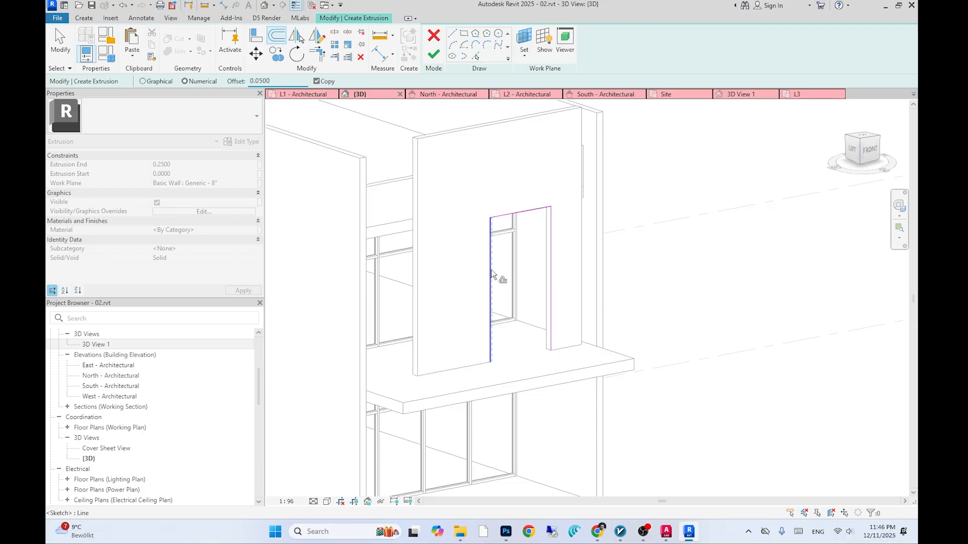
key("alt+Tab")
scroll(482, 276, "up", 5)
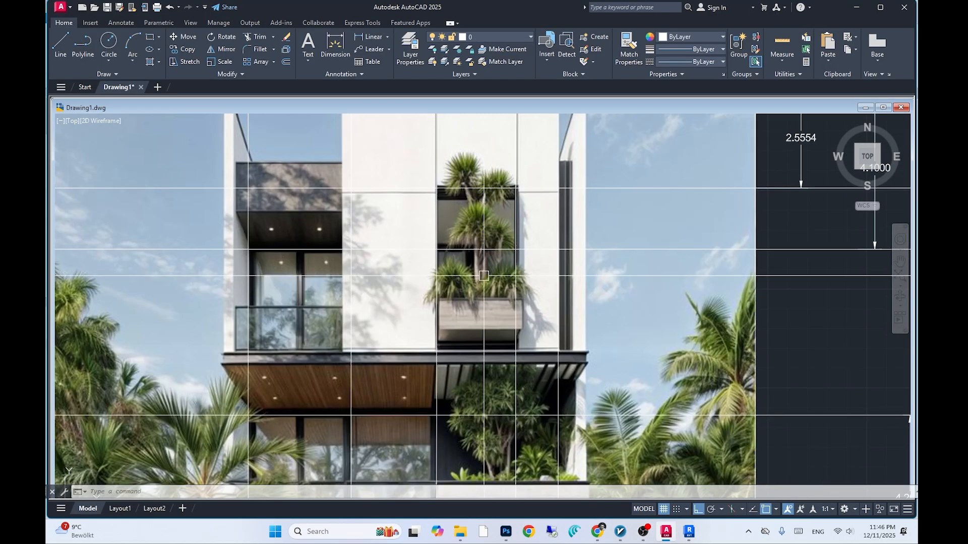
key("alt+Tab")
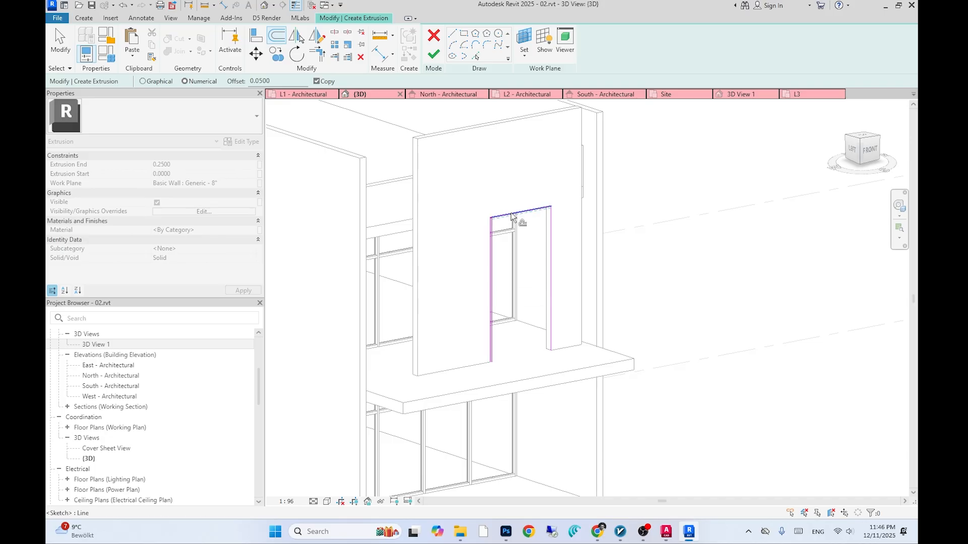
scroll(553, 237, "up", 3)
key("Escape")
Trim the offset inner sketch lines to meet at the opening's upper corners
left_click(319, 58)
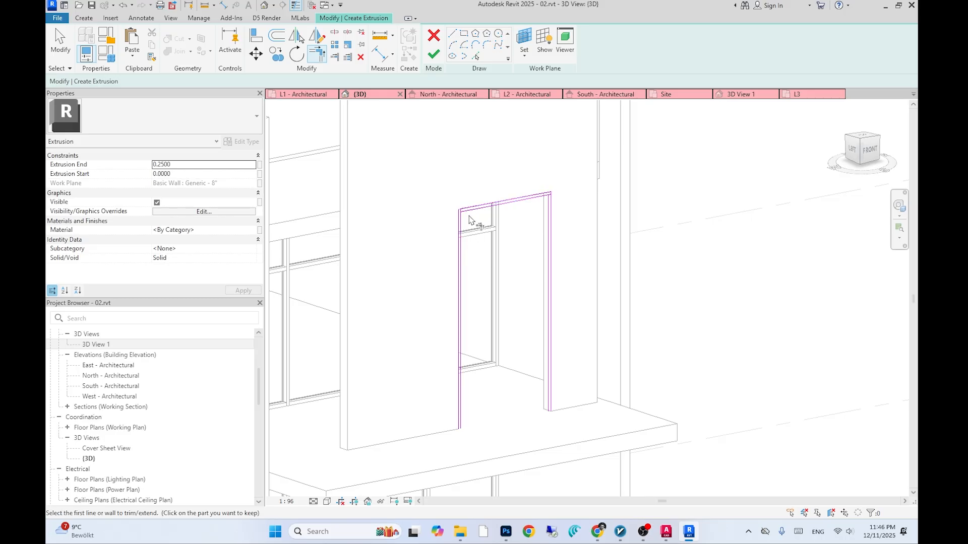
scroll(469, 215, "up", 2)
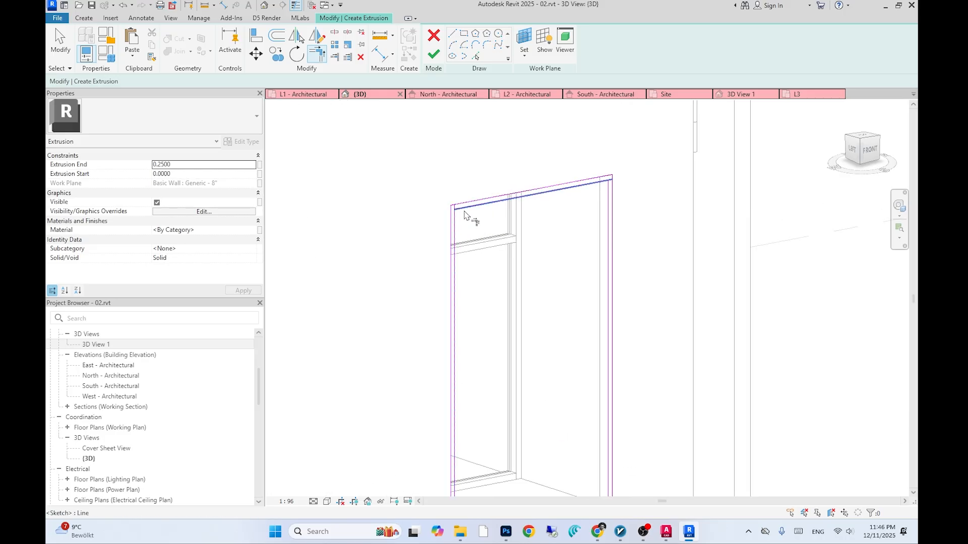
scroll(613, 253, "down", 3)
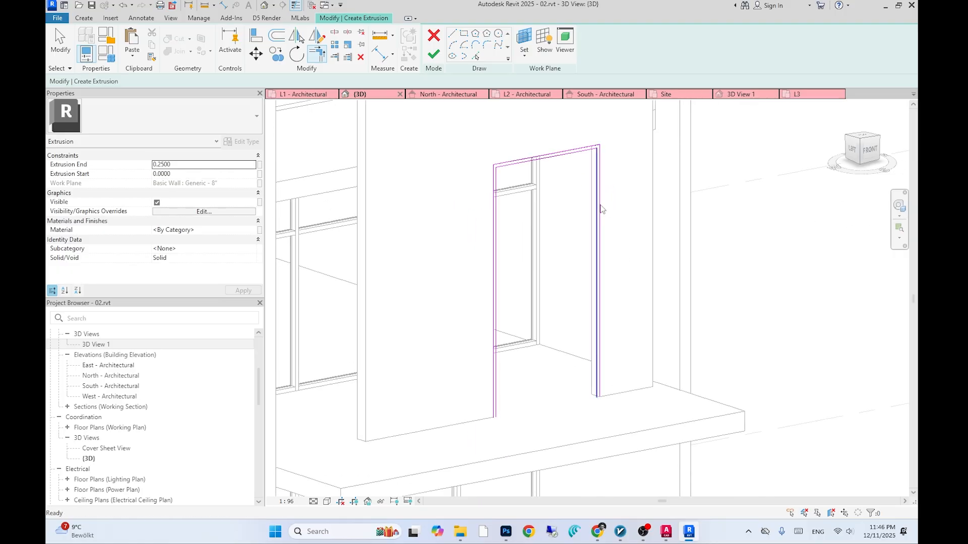
Close the frame profile's two lower ends with lines and finish the extrusion around the L3 opening
scroll(578, 227, "up", 4)
key("l")
key("i")
scroll(518, 401, "up", 2)
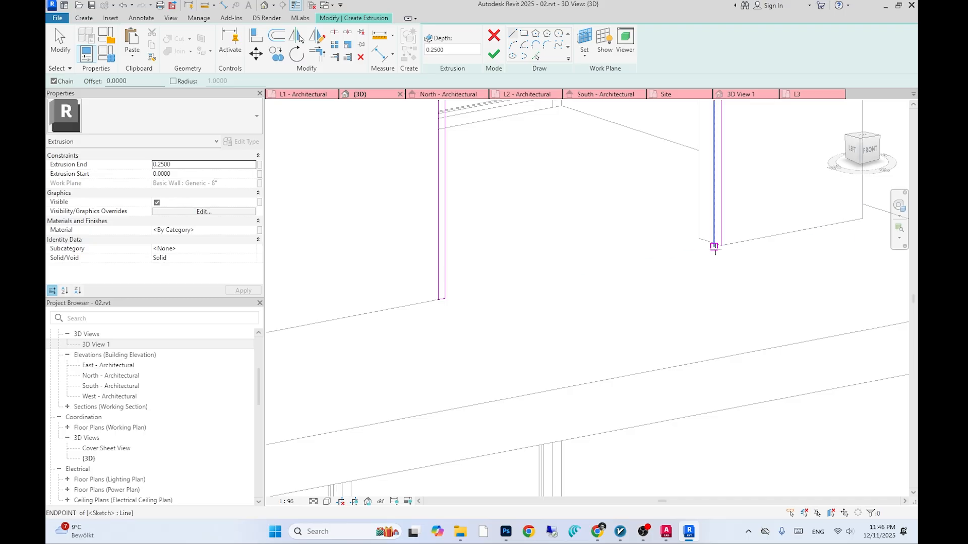
scroll(672, 272, "down", 2)
left_click(493, 53)
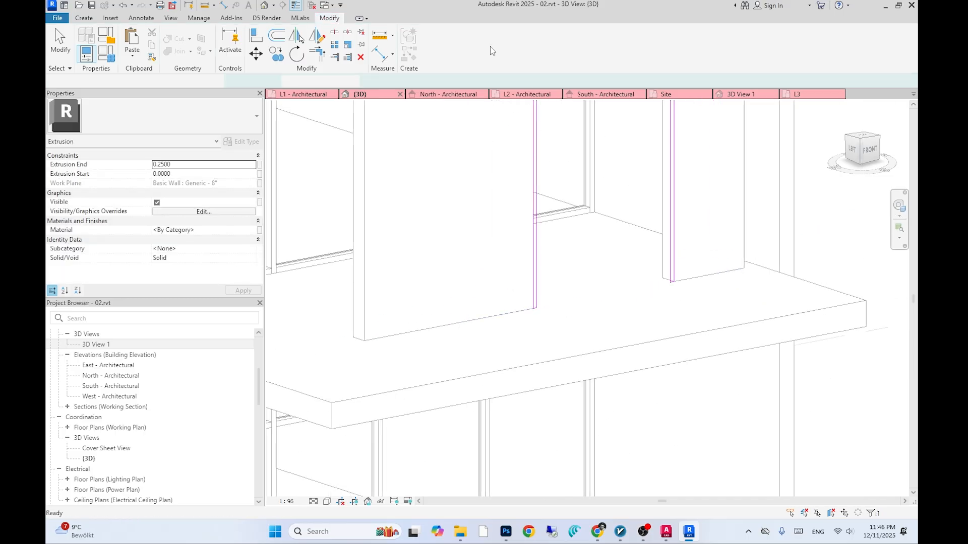
scroll(626, 236, "down", 2)
middle_click_drag(564, 267, 589, 300, "shift")
key("Escape")
scroll(580, 247, "down", 2)
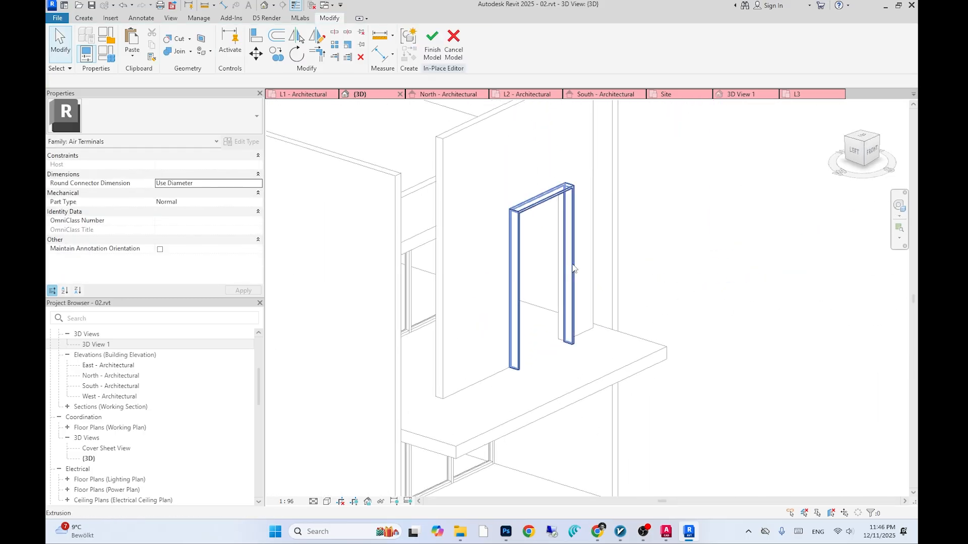
Select the frame extrusion around the L3 opening and change its extrusion start value
left_click(527, 275)
middle_click_drag(527, 274, 585, 300, "shift")
left_click(200, 174)
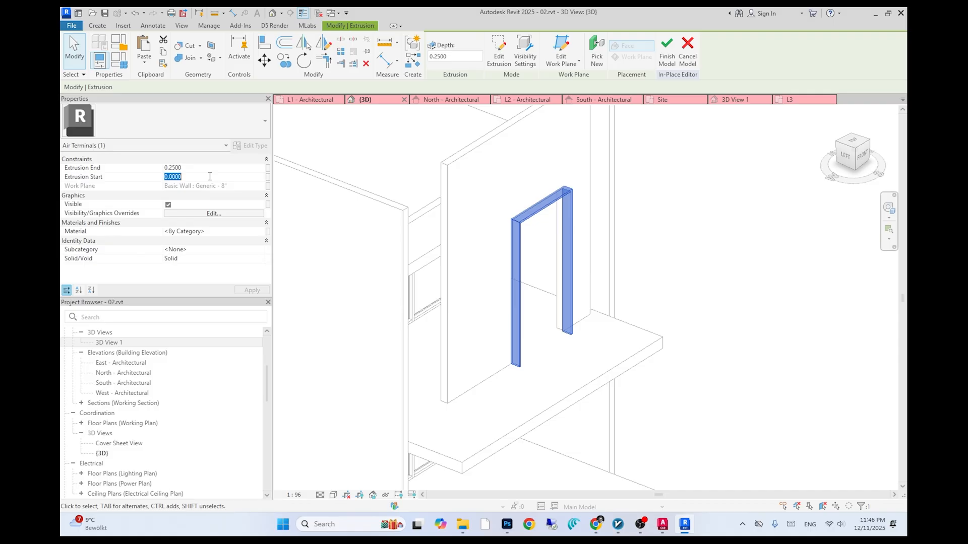
type("0.")
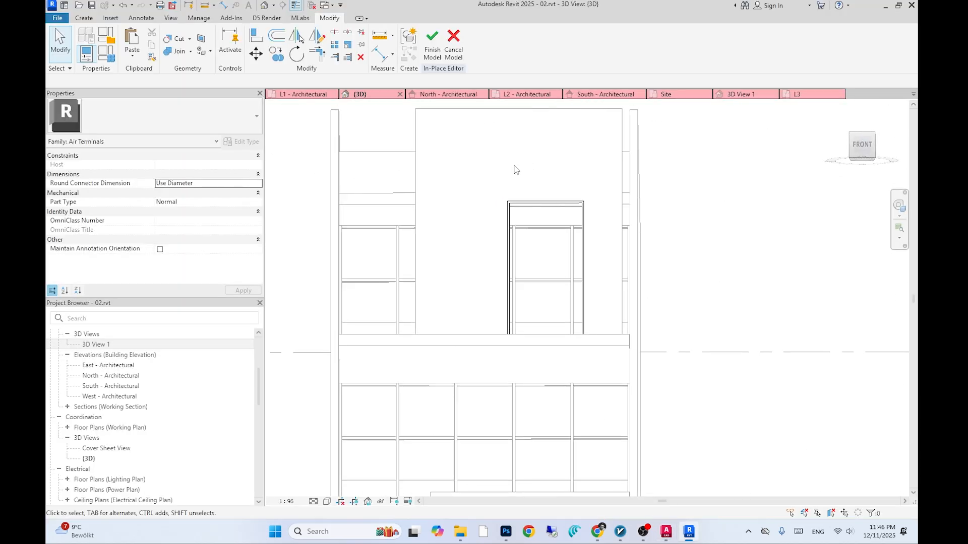
Switch to AutoCAD, undo the last three erasures and examine the facade dimensions before returning to Revit
key("alt+Tab")
key("alt+Tab")
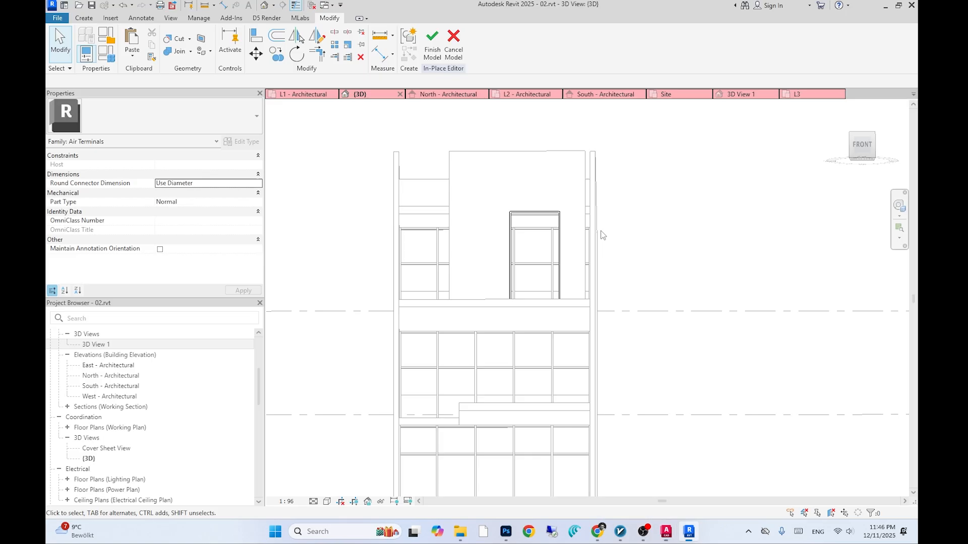
middle_click_drag(595, 235, 662, 323, "shift")
key("alt+Tab")
key("ctrl+z")
key("ctrl+z")
key("ctrl+z")
scroll(642, 313, "down", 6)
mouse_move(632, 320)
middle_mouse_down()
mouse_move(568, 344)
mouse_move(571, 331)
middle_mouse_up()
scroll(612, 327, "up", 5)
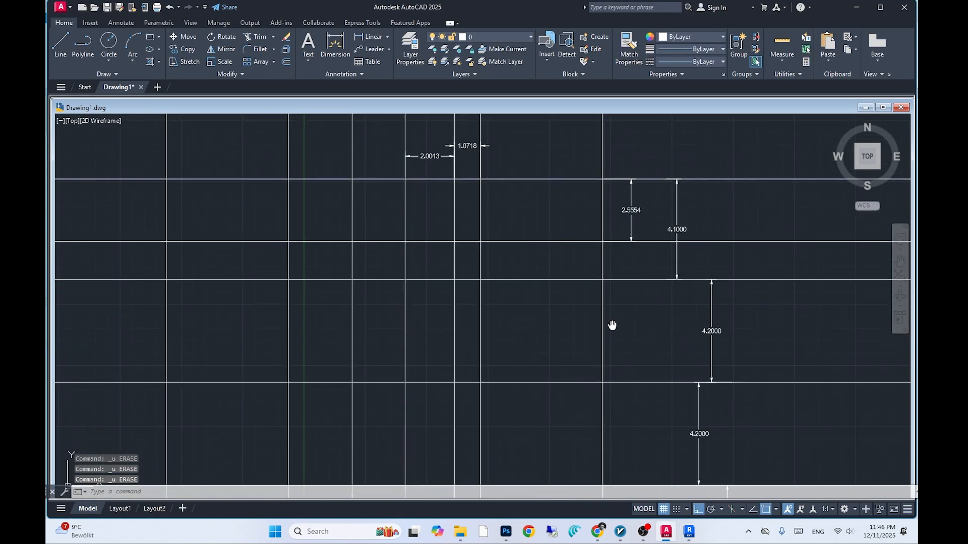
key("alt+Tab")
Finish the frame model and sketch an extrusion rectangle about 1.9 m wide on the slab between the frame's legs
middle_click_drag(604, 299, 590, 283)
left_click(432, 40)
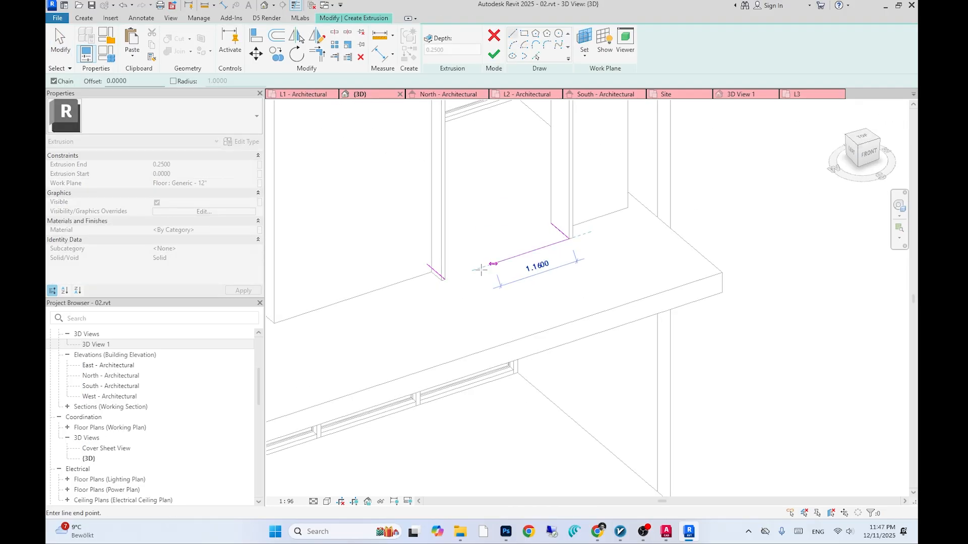
left_click(442, 278)
left_click(570, 238)
left_click(550, 223)
mouse_move(530, 214)
middle_mouse_down("shift")
mouse_move(443, 259)
mouse_move(400, 264)
mouse_move(577, 285)
middle_mouse_up("shift")
left_click(441, 261)
key("Escape")
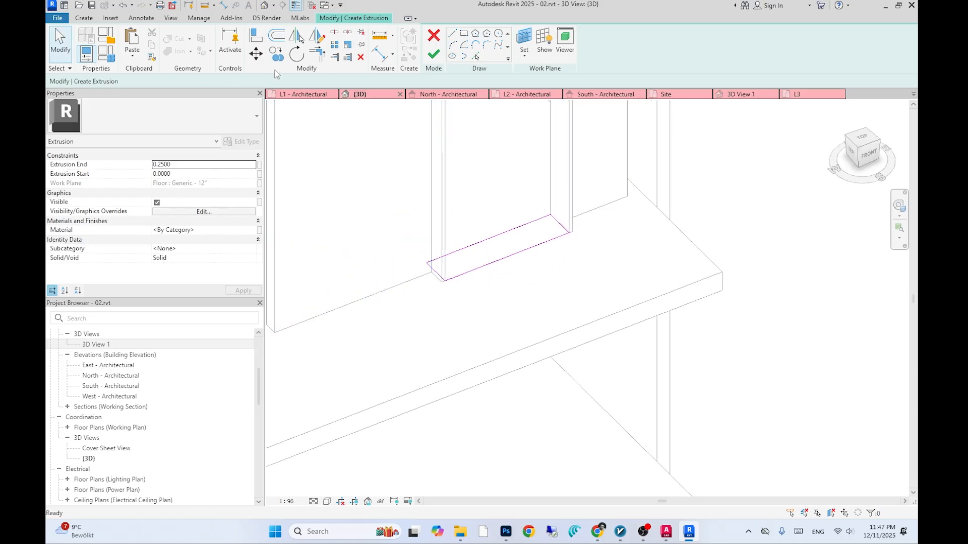
Move the rectangle's front sketch line 0.5 m outward from the wall
left_click(501, 259)
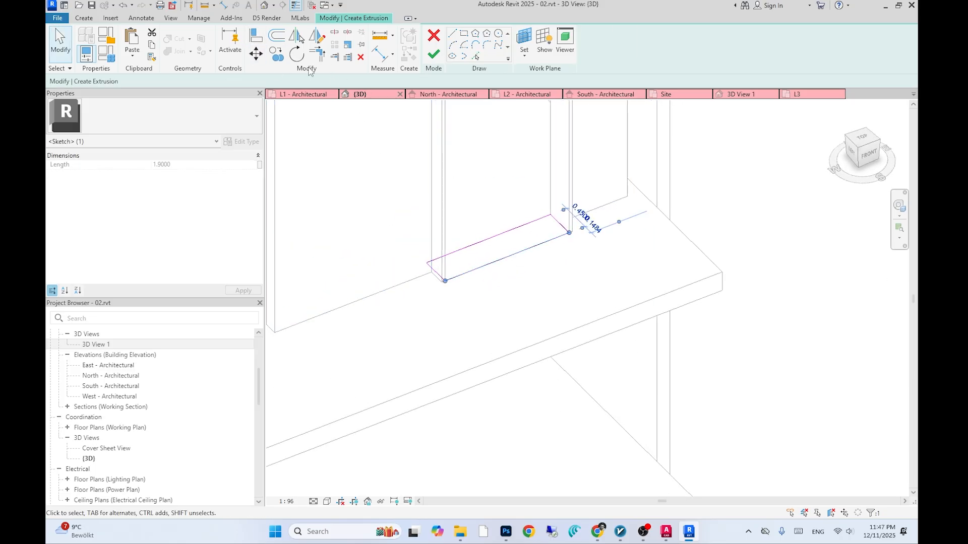
left_click(258, 54)
left_click(552, 277)
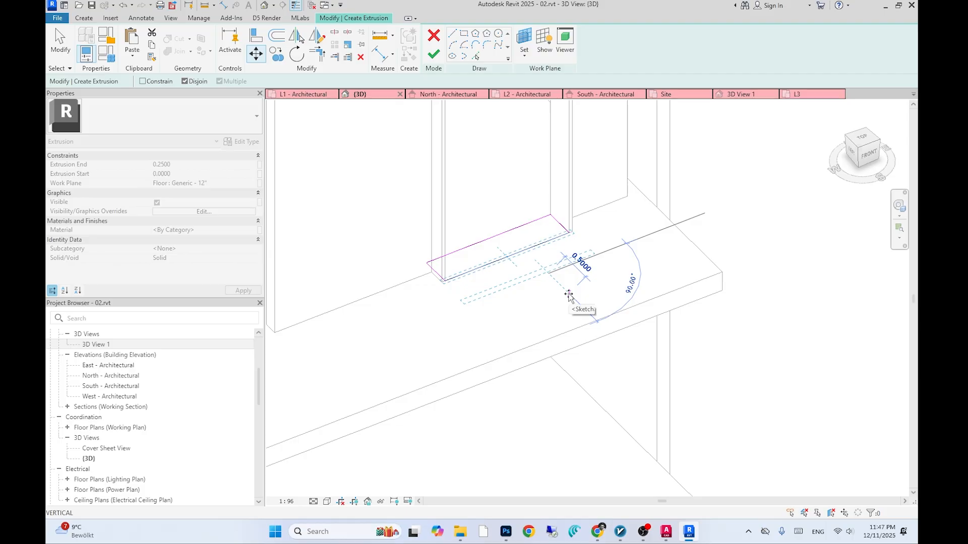
key("Return")
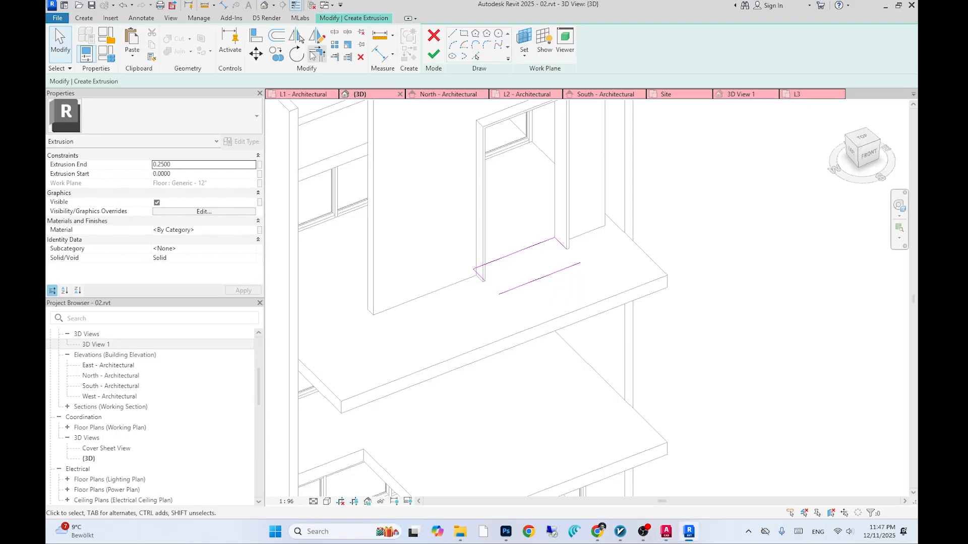
Trim the rectangle's side lines to the moved front line and finish the extrusion
left_click(310, 51)
left_click(518, 287)
left_click(480, 275)
left_click(519, 286)
left_click(561, 244)
scroll(564, 222, "down", 1)
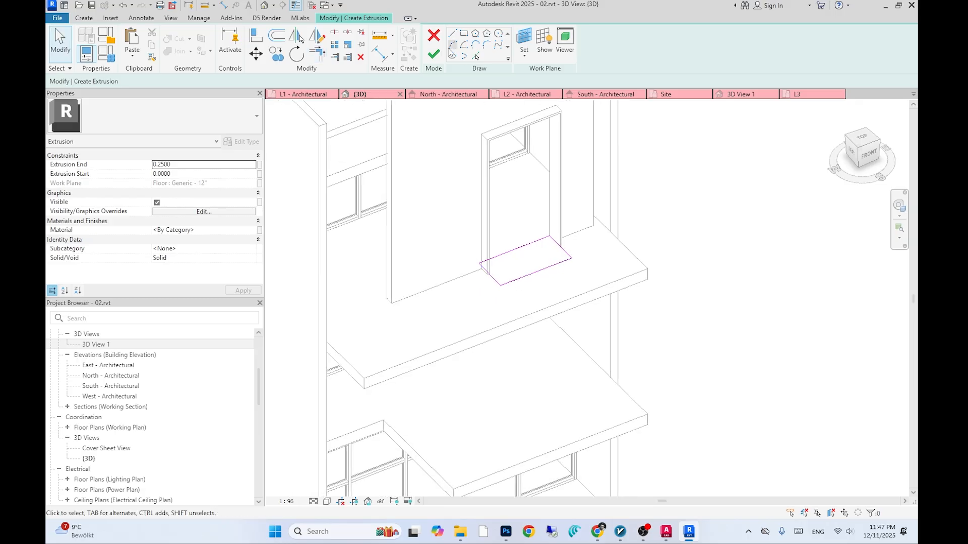
left_click(433, 54)
Set the box extrusion's start to 0.3 m and its depth to 0.5 m, then increase the depth to 0.8 m
middle_click_drag(524, 259, 541, 190, "shift")
left_click(199, 175)
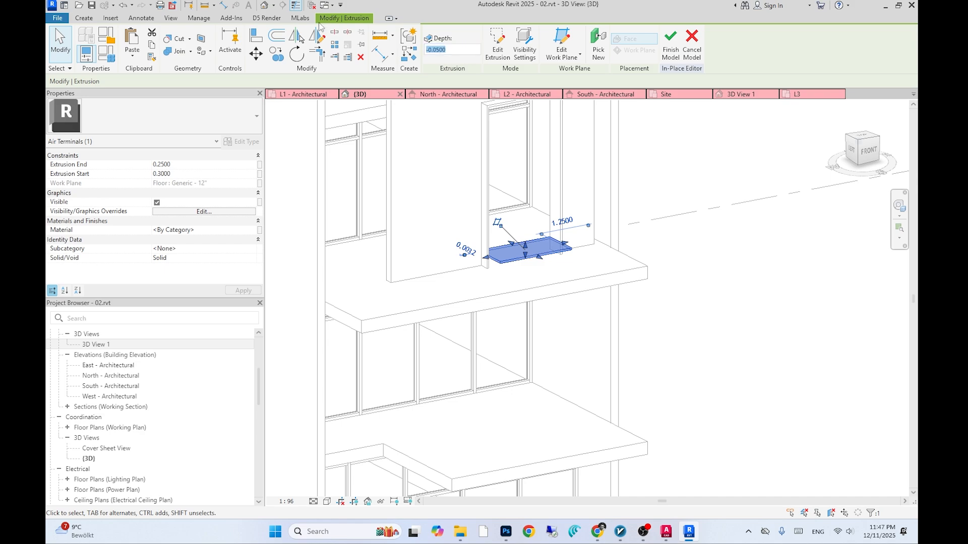
type("5")
key("Return")
middle_click_drag(296, 165, 501, 303, "shift")
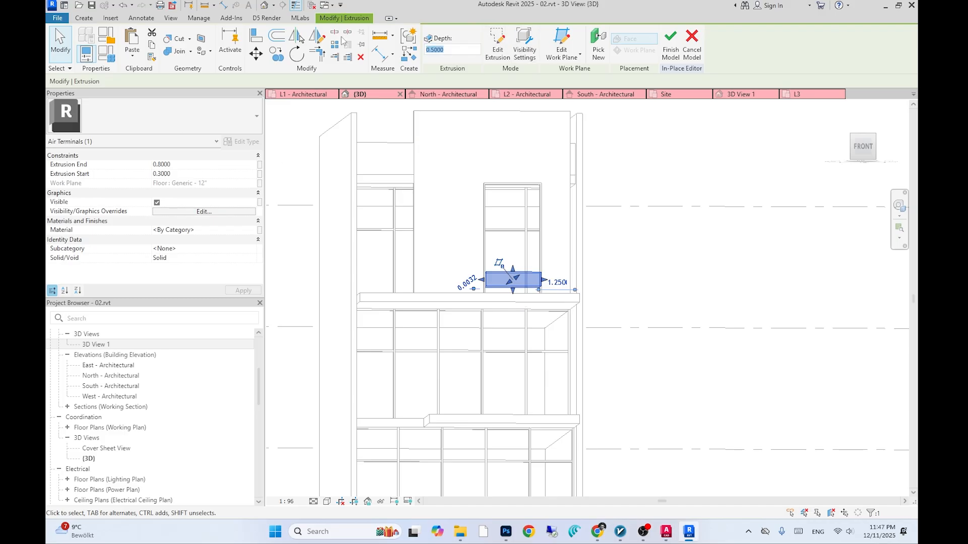
key("Return")
scroll(126, 429, "up", 3)
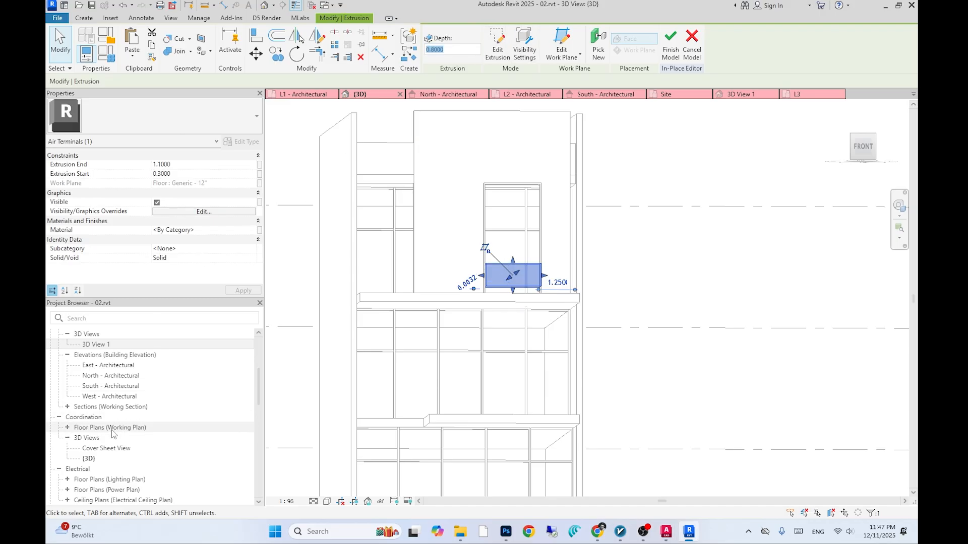
Open 3D View 1, select the box in front of the L3 opening and set its extrusion start to 0.5 m
left_click(97, 376)
double_click(97, 376)
left_click(591, 258)
left_click(493, 223)
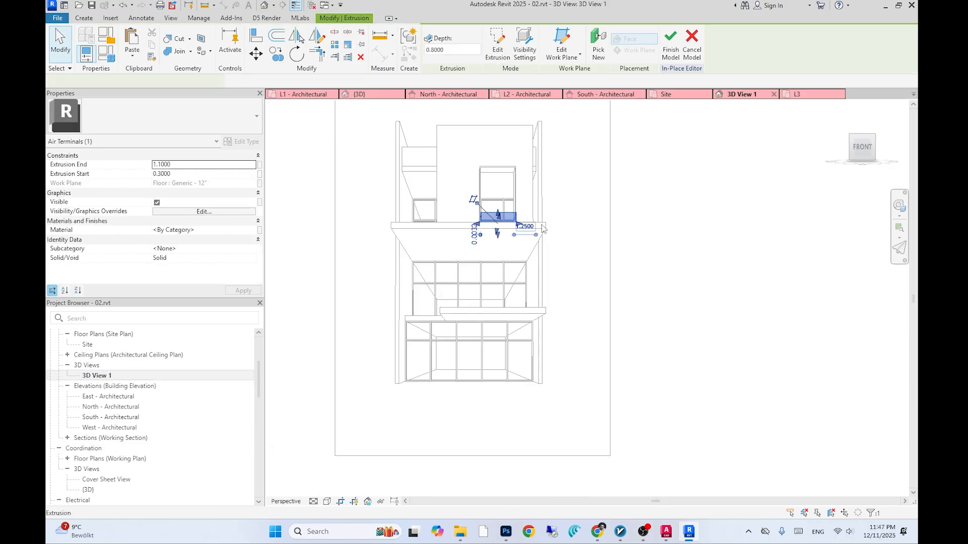
left_click(183, 175)
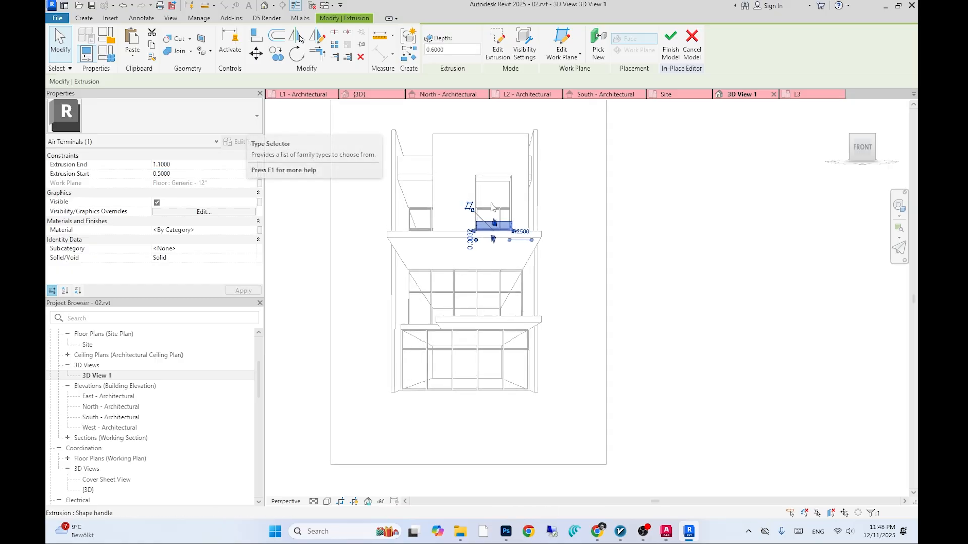
scroll(510, 225, "up", 3)
scroll(510, 226, "up", 4)
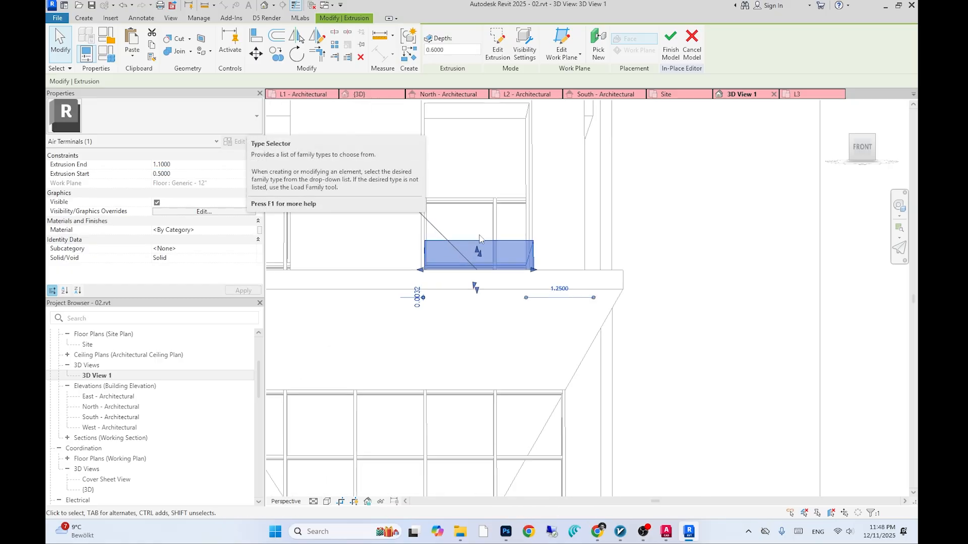
key("Escape")
scroll(530, 185, "down", 5)
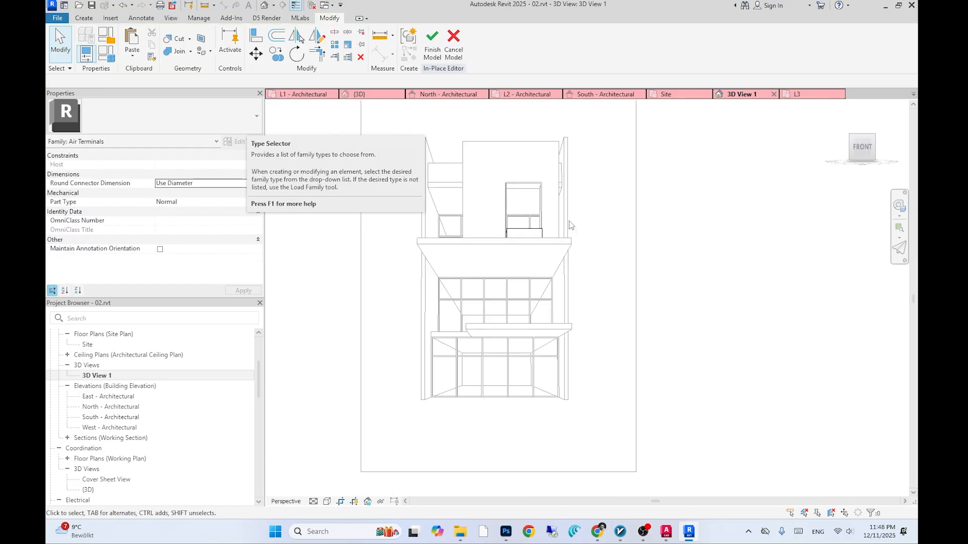
Compare the box with the facade in AutoCAD, then set its extrusion start to 1 m and its depth to 1 m
key("alt+Tab")
scroll(598, 350, "down", 5)
key("alt+Tab")
scroll(526, 229, "up", 2)
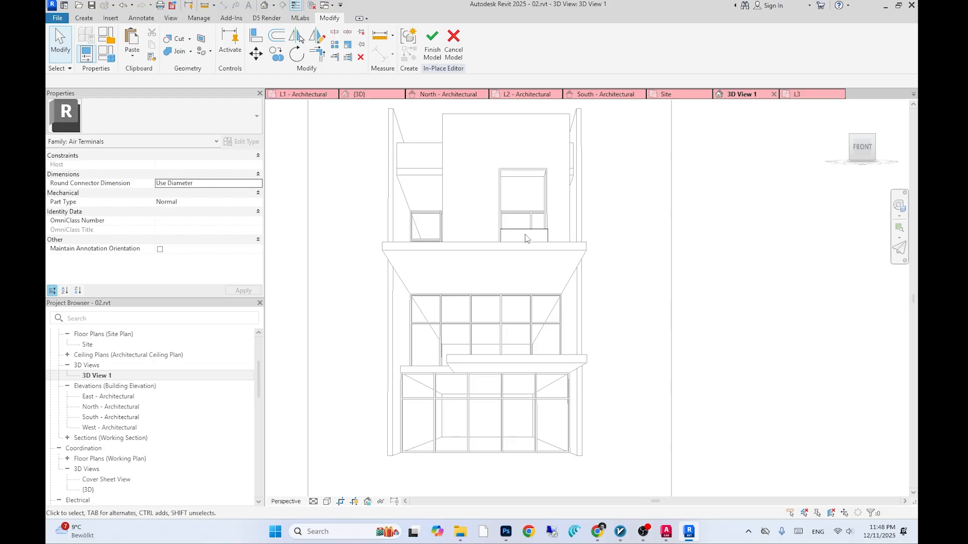
left_click(525, 237)
left_click(196, 174)
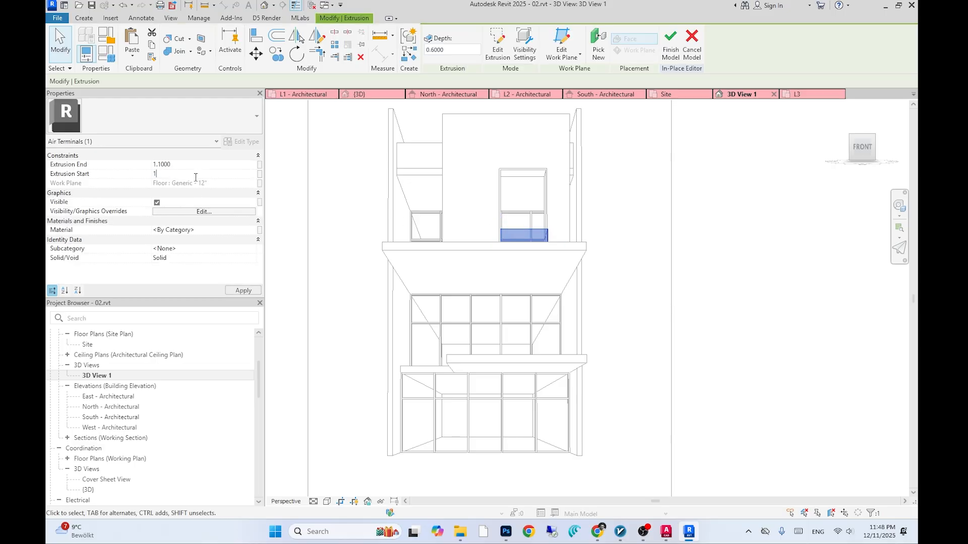
scroll(536, 208, "up", 3)
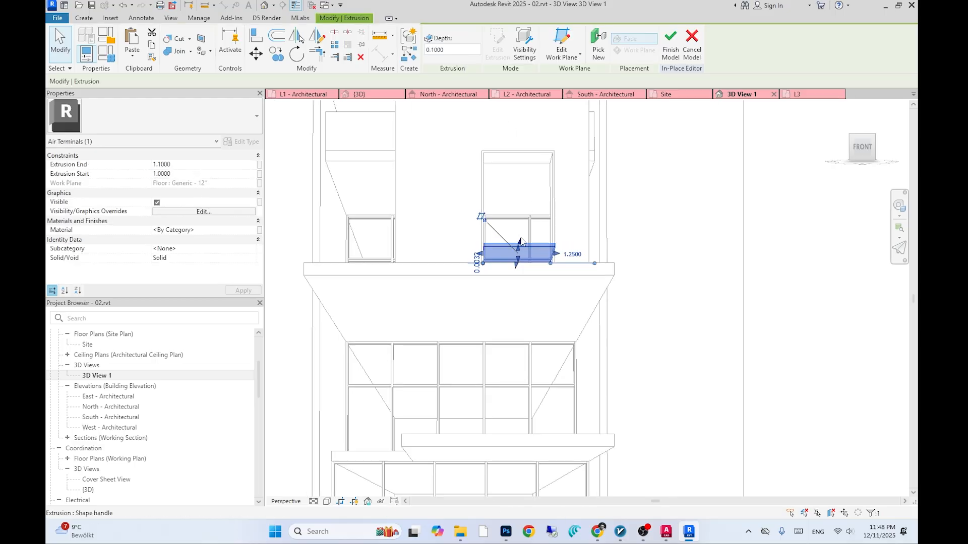
type("1")
key("Return")
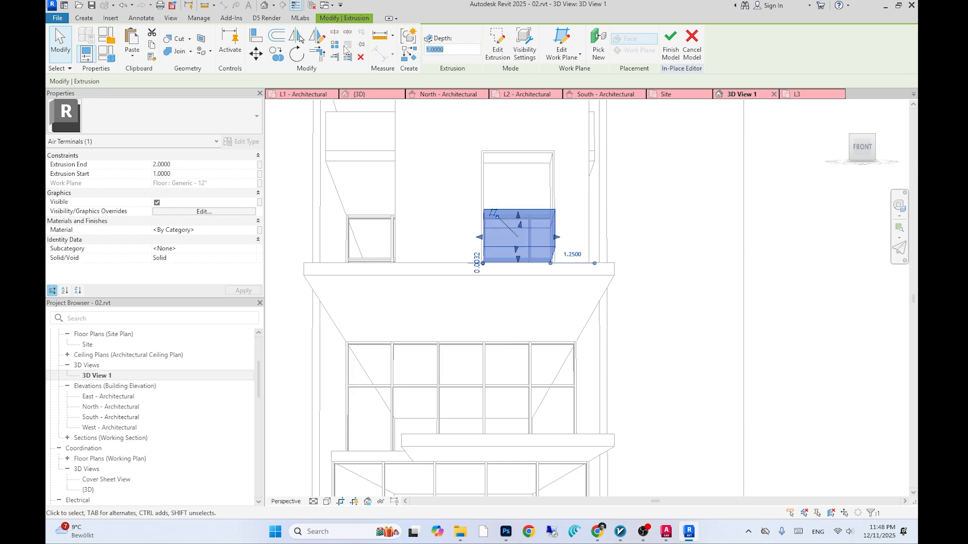
Examine the box's height and position relative to the L3 opening and the slab below it in the 3D view
left_click(623, 294)
scroll(623, 295, "down", 1)
middle_click_drag(610, 323, 598, 326)
scroll(540, 289, "up", 1)
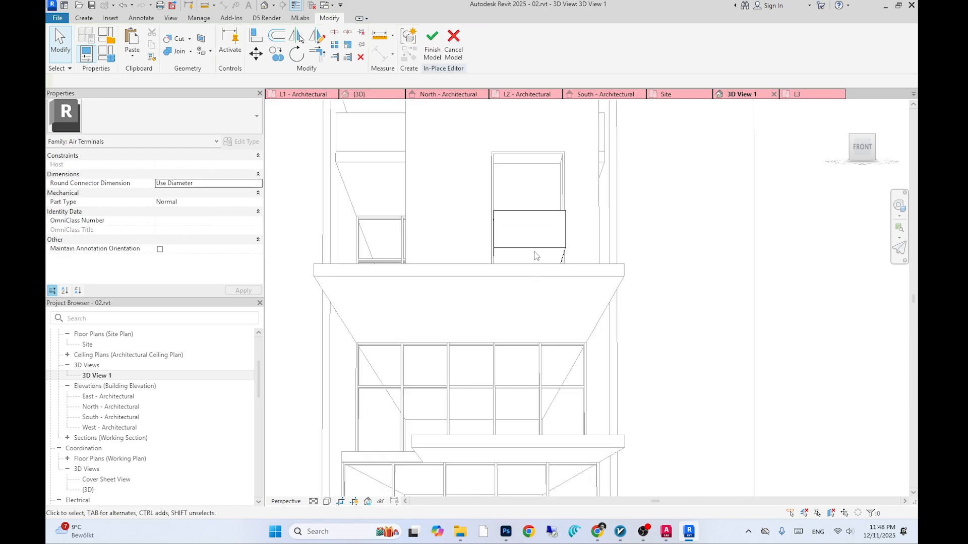
left_click(534, 254)
scroll(521, 279, "up", 2)
left_click(519, 290)
scroll(519, 295, "down", 3)
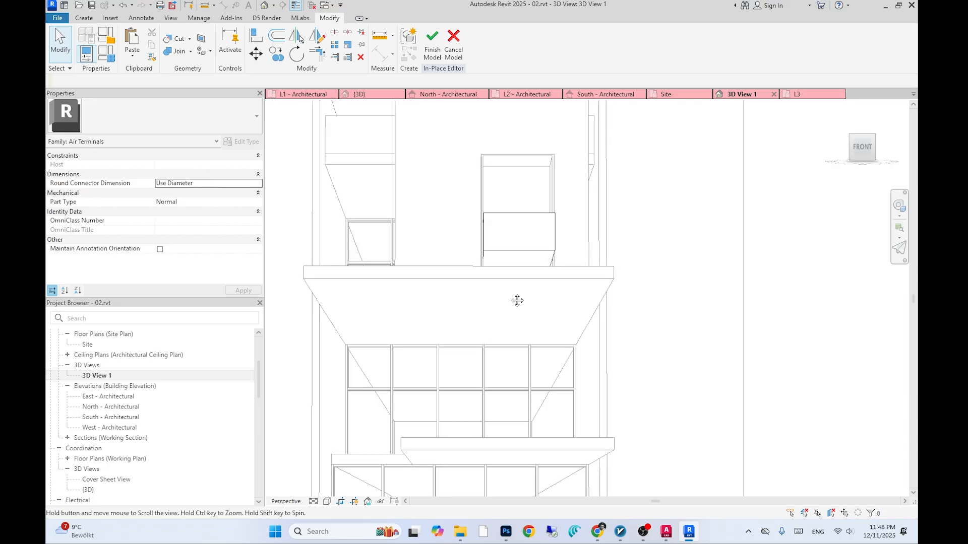
Set the depth of the box extrusion in front of the L3 opening to 0.5 m
left_click(519, 231)
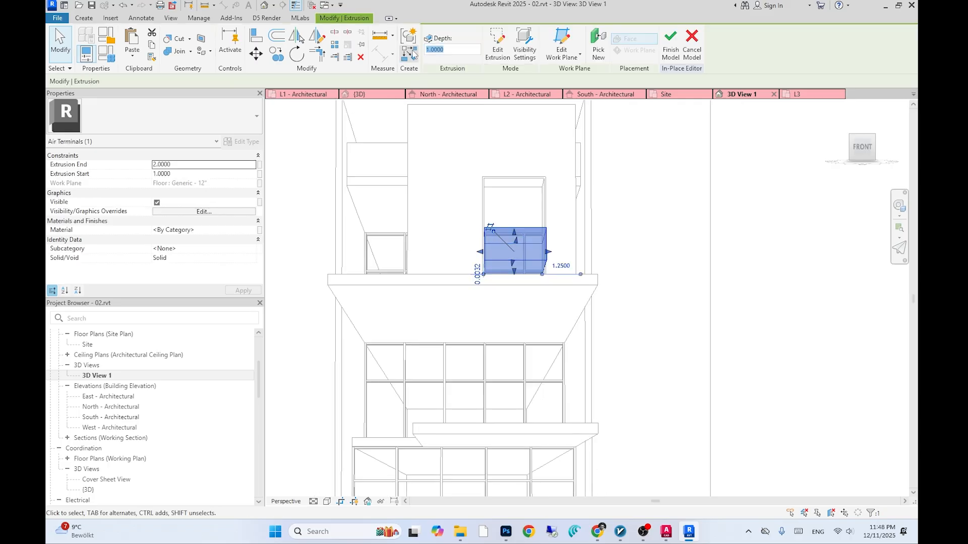
type("0.5")
key("Return")
left_click(593, 211)
scroll(537, 271, "up", 3)
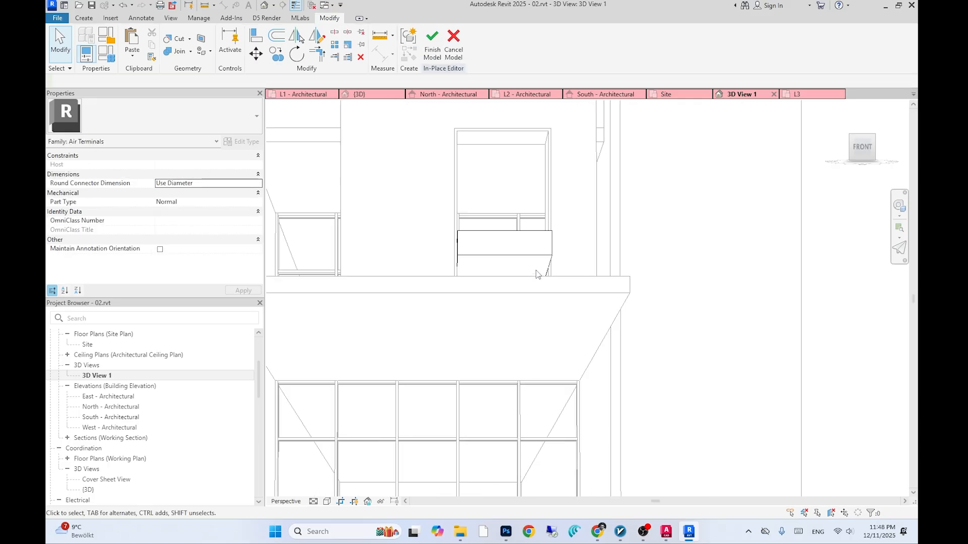
left_click(525, 254)
left_click(478, 303)
scroll(477, 303, "down", 5)
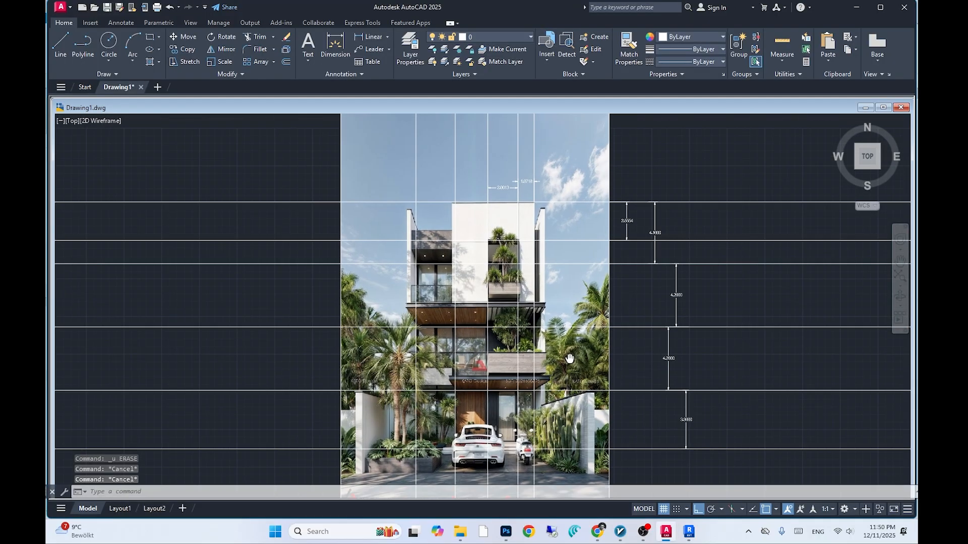
Switch to AutoCAD and delete the two short horizontal dimensions above the facade roof
middle_click_drag(569, 358, 569, 375)
left_click(505, 205)
key("Delete")
left_click(529, 198)
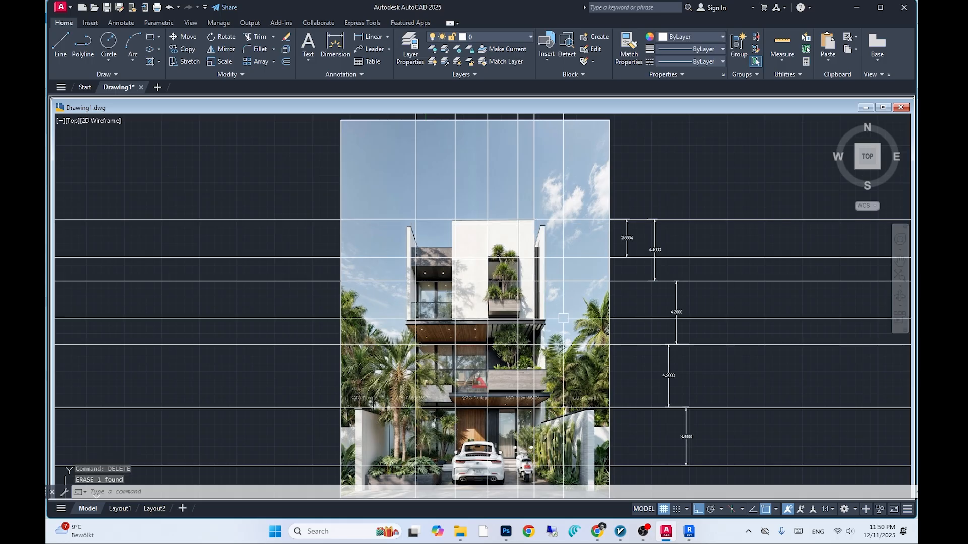
key("Escape")
Add a linear dimension above the roof from the L3 opening's left edge to the white wall's right edge, then return to Revit
type("DIM")
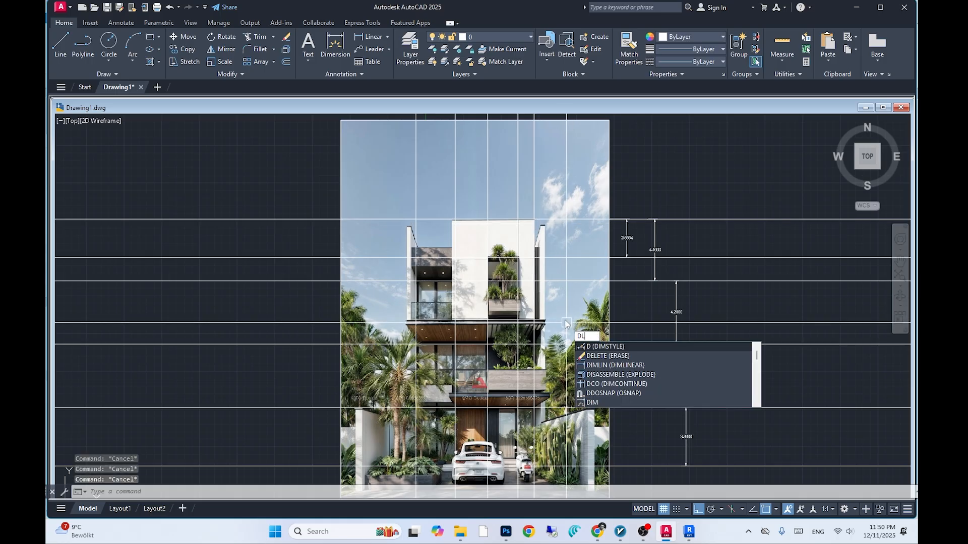
type("LI")
key("space")
left_click(488, 219)
left_click(532, 219)
scroll(533, 220, "up", 4)
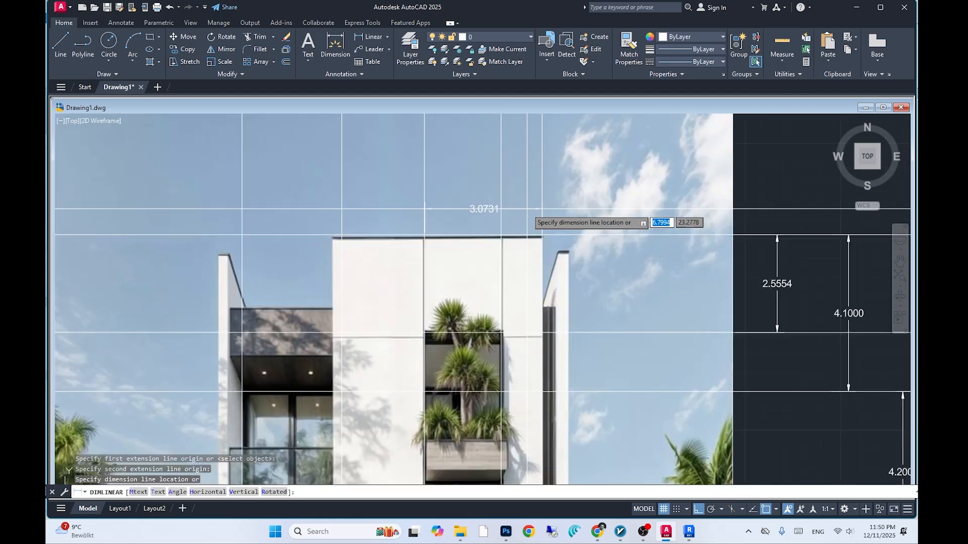
left_click(519, 208)
scroll(529, 216, "down", 4)
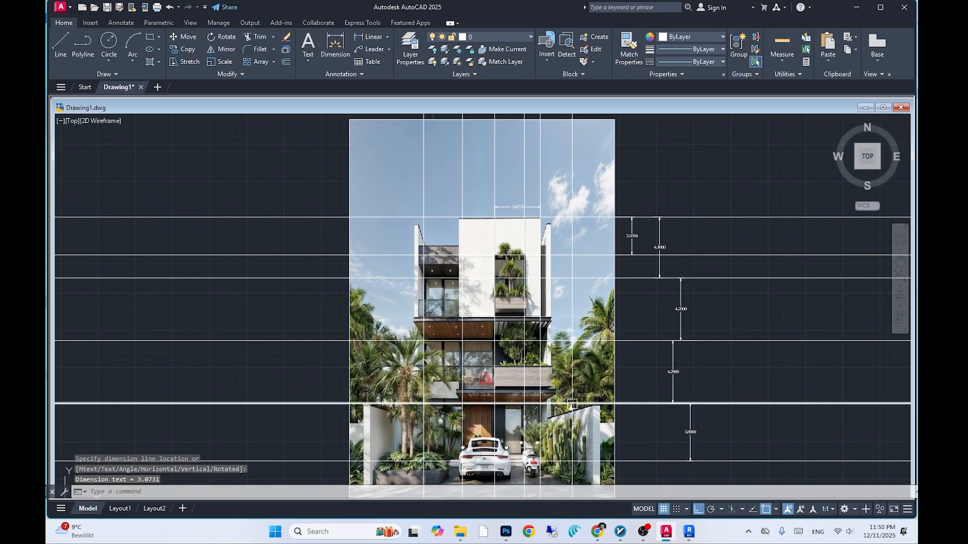
key("alt+Tab")
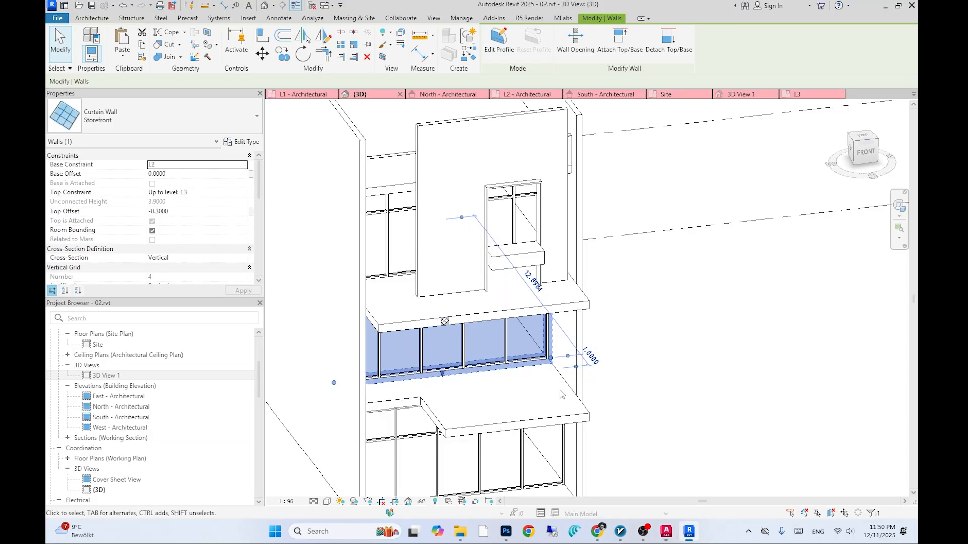
In the L2 architectural floor plan, draw a vertical reference plane through the storefront wall's right end, extending past the front slab
scroll(105, 389, "up", 3)
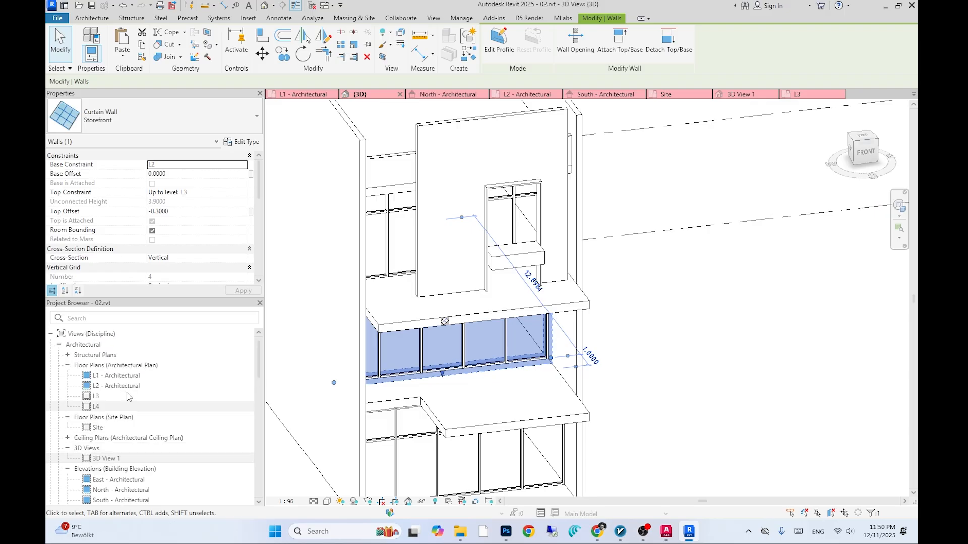
double_click(105, 388)
scroll(444, 307, "up", 5)
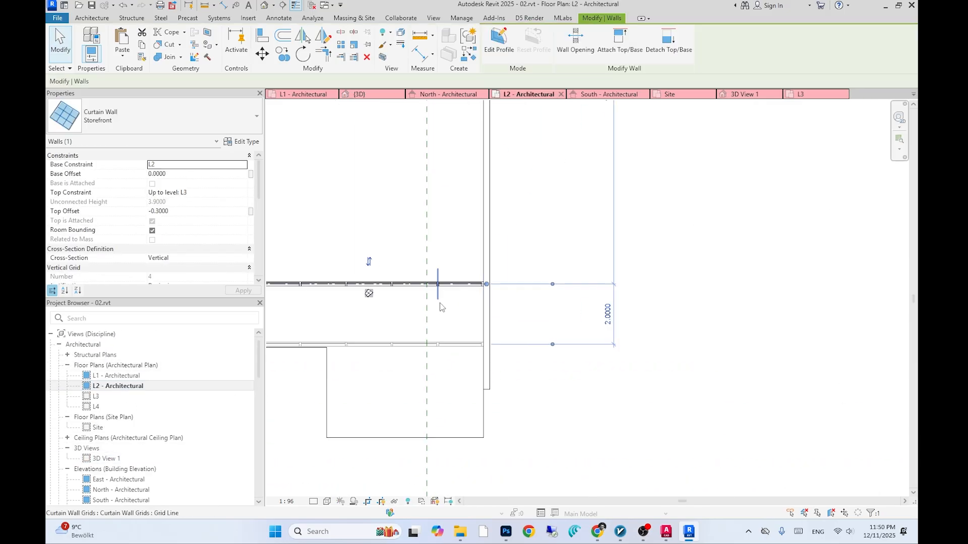
key("p")
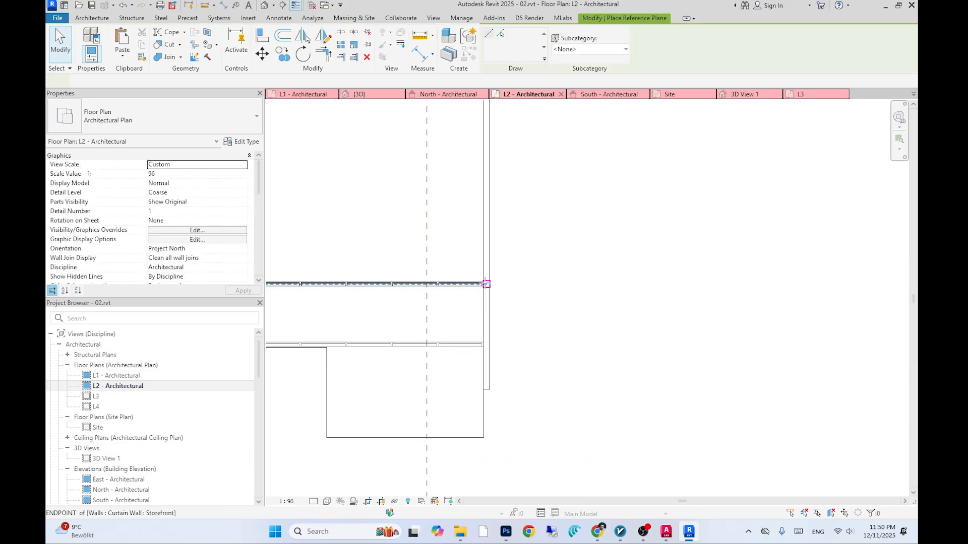
left_click(484, 275)
scroll(484, 352, "down", 1)
middle_click_drag(484, 352, 488, 244)
left_click(485, 373)
key("Escape")
Move the new reference plane 3.0 to the left, away from the right side wall
key("alt+Tab")
key("alt+Tab")
key("Escape")
left_click(486, 343)
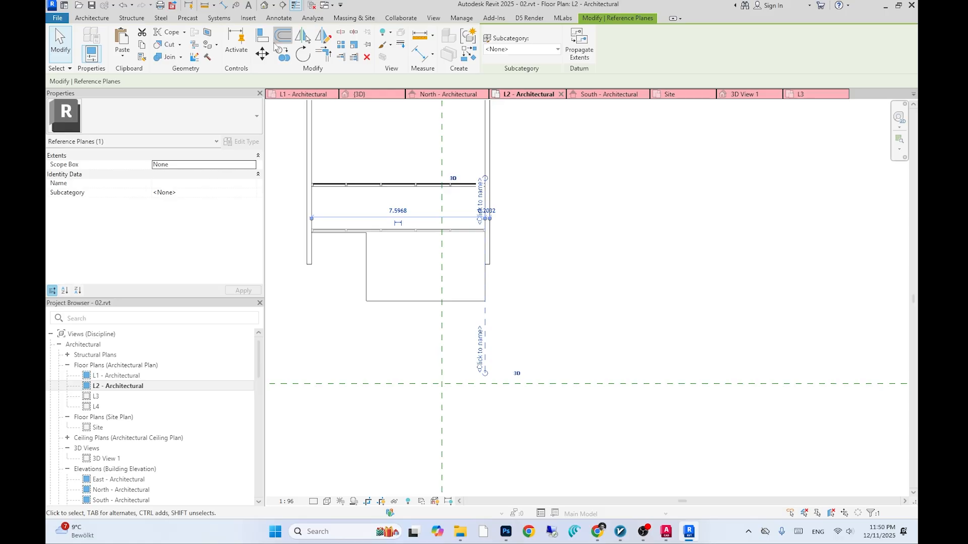
left_click(262, 53)
left_click(633, 343)
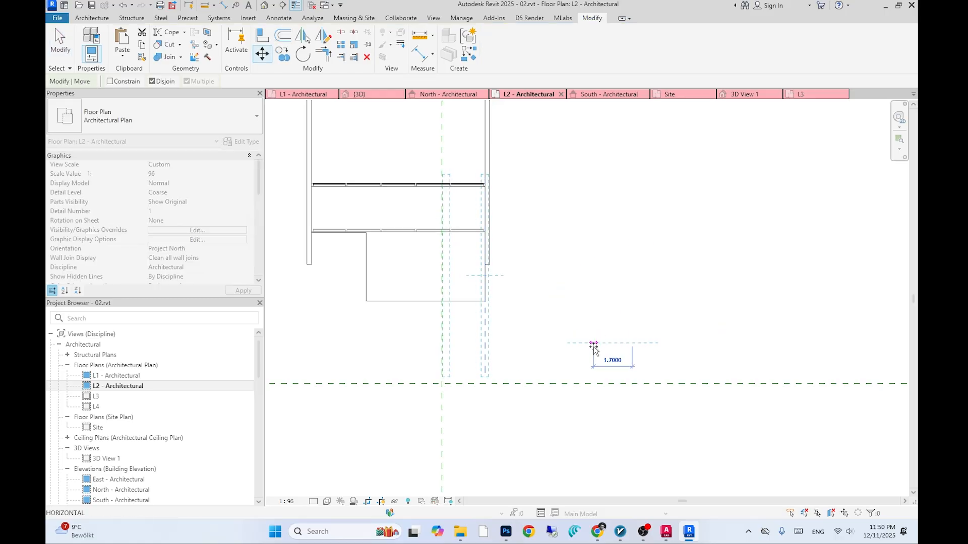
left_click(594, 346)
Shorten the L2 storefront curtain wall by pulling its right end to the reference plane, and delete the plane
scroll(435, 188, "up", 2)
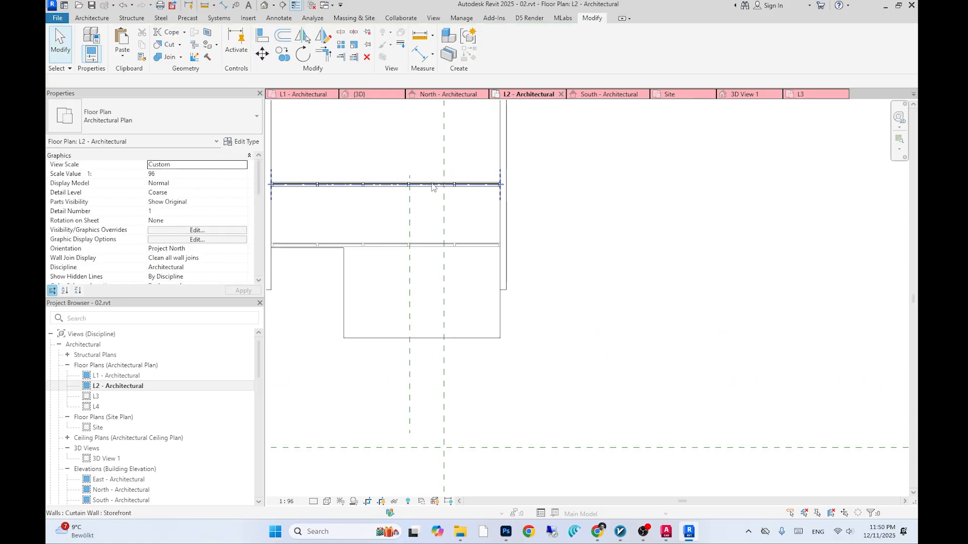
left_click(469, 191)
left_click_drag(503, 185, 409, 185)
left_click(425, 223)
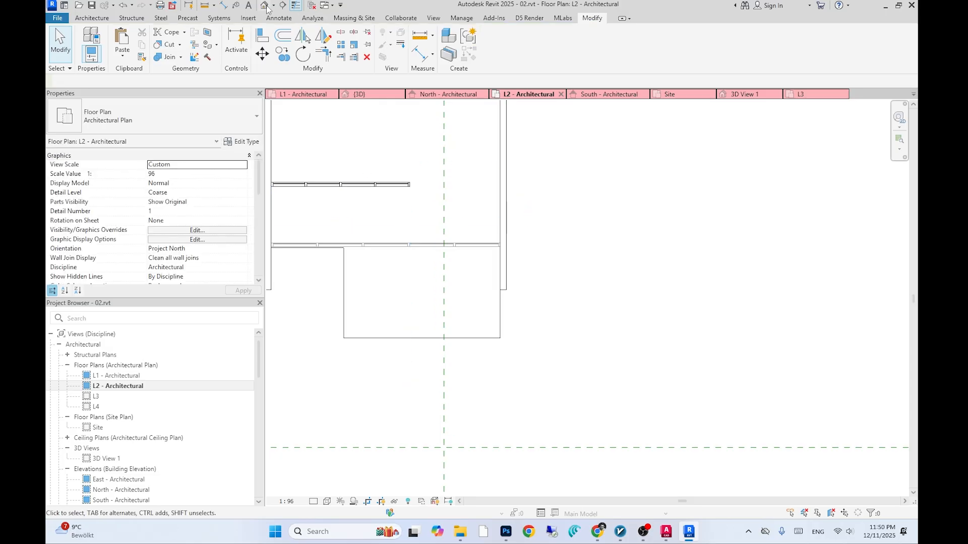
left_click(355, 188)
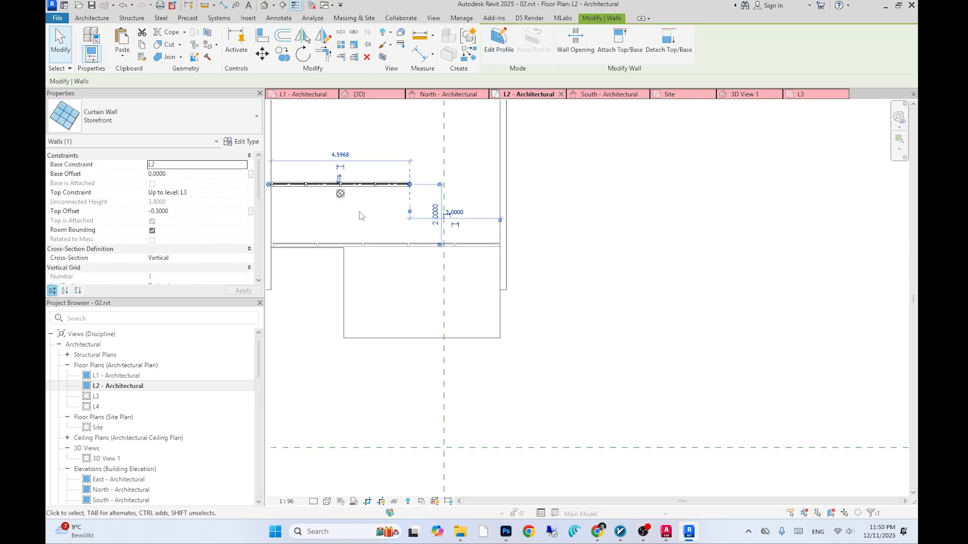
key("Escape")
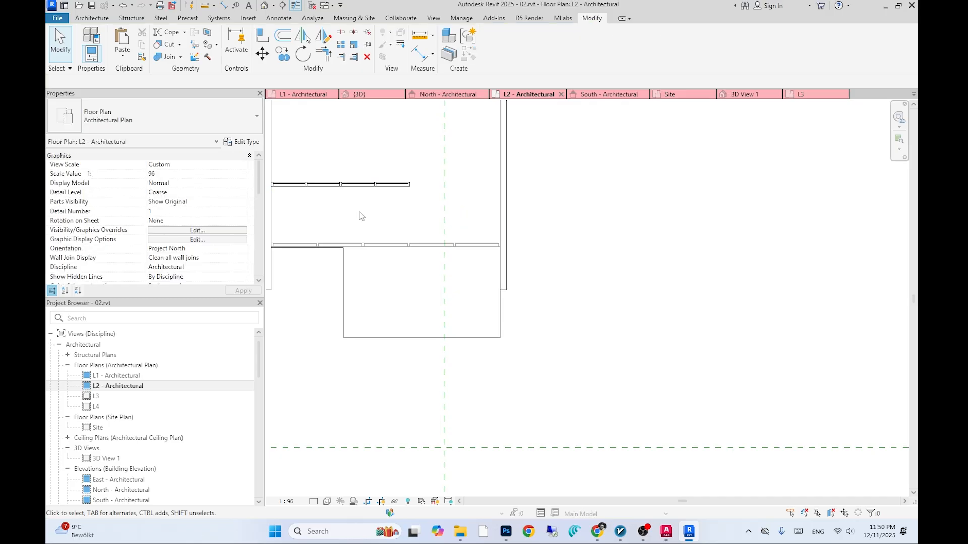
key("w")
key("a")
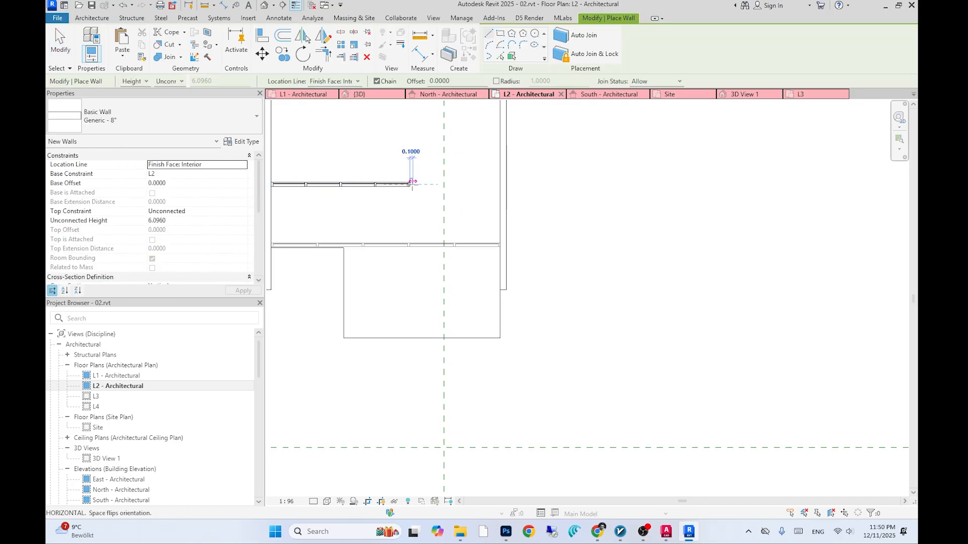
Open the default 3D view, then switch to AutoCAD and examine the second-floor balcony in the facade photo
left_click(265, 6)
left_click(264, 6)
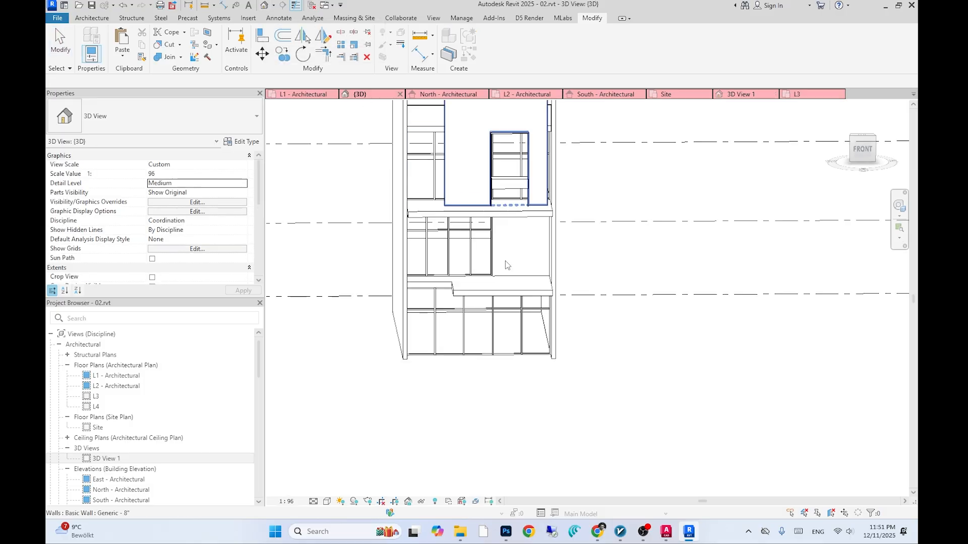
key("alt+Tab")
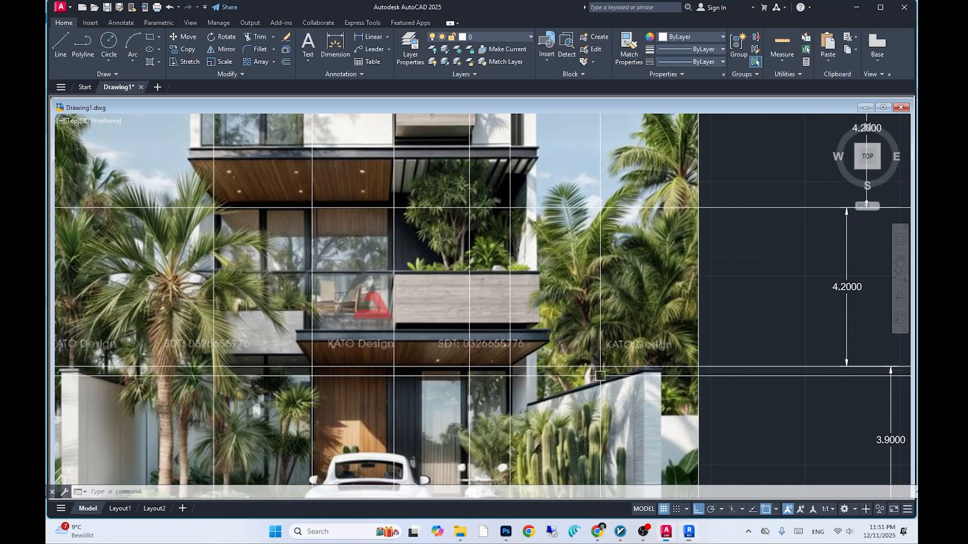
middle_click_drag(598, 376, 591, 361)
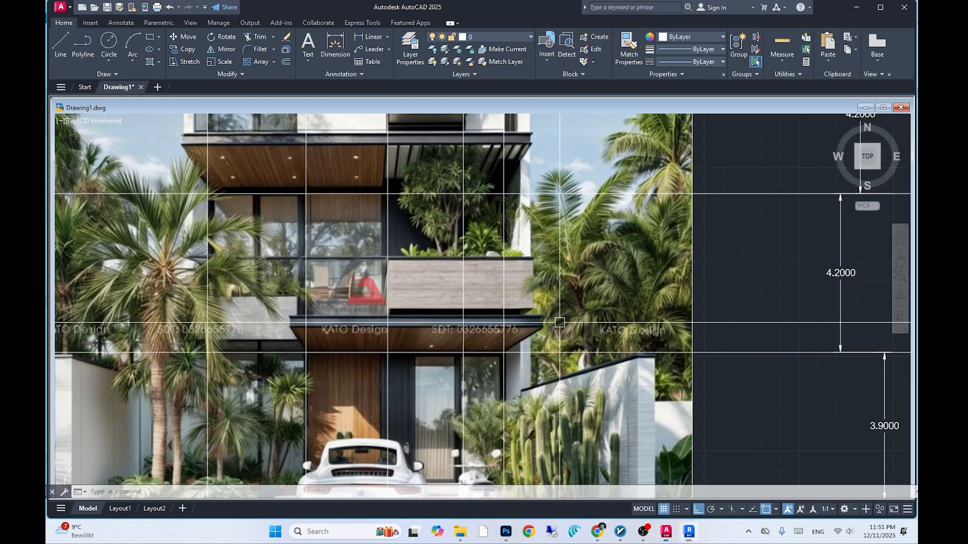
middle_click_drag(408, 296, 410, 305)
scroll(410, 305, "down", 2)
type("dli")
key("Return")
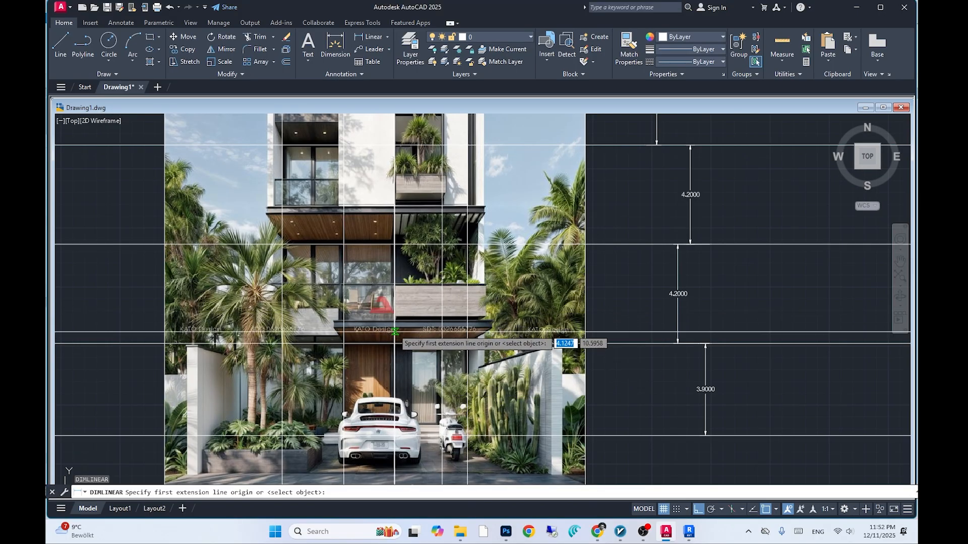
key("Escape")
key("Escape")
key("Escape")
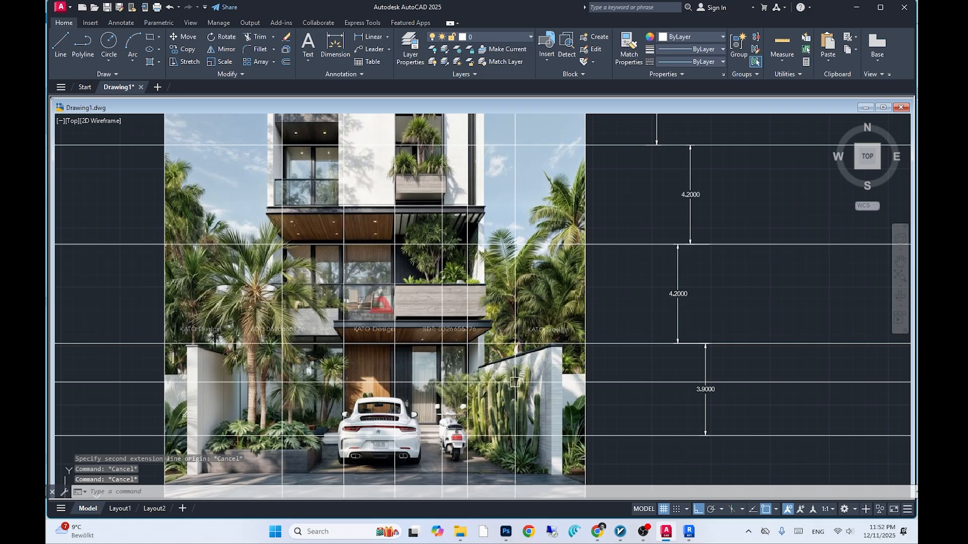
Measure the horizontal distance between the two vertical guide lines beside the balcony planter with a linear dimension, then return to Revit
scroll(514, 382, "down", 4)
scroll(515, 382, "up", 2)
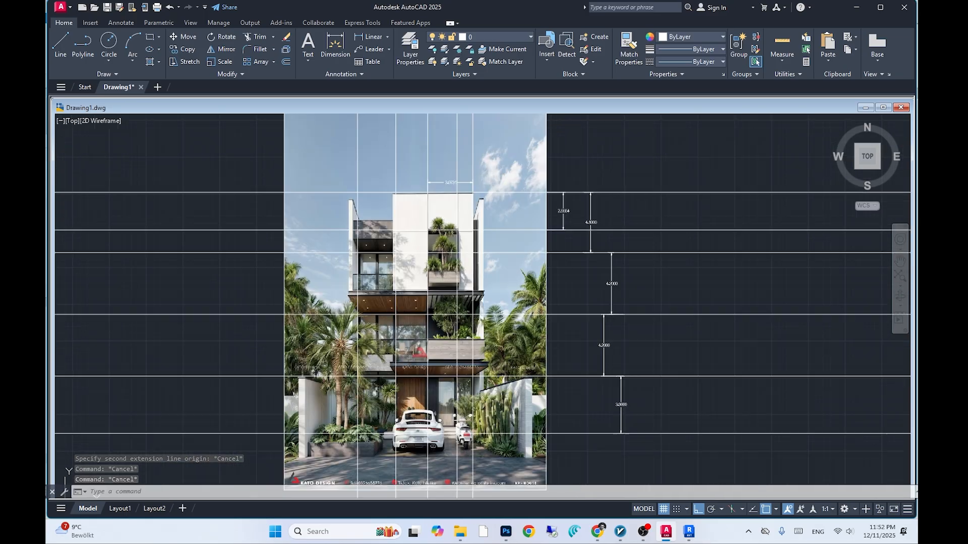
middle_click_drag(503, 400, 503, 390)
key("Escape")
type("DIMLI")
key("Return")
scroll(425, 364, "up", 2)
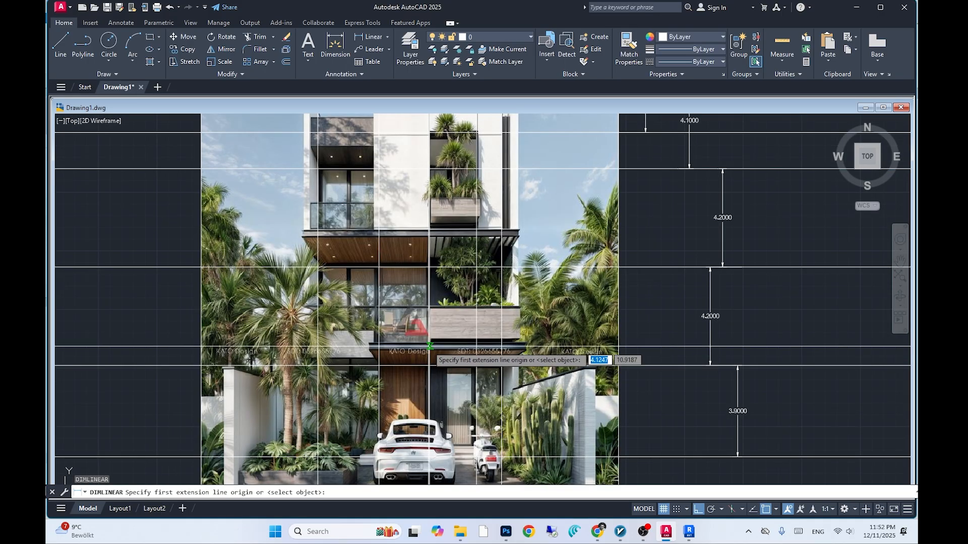
left_click(429, 347)
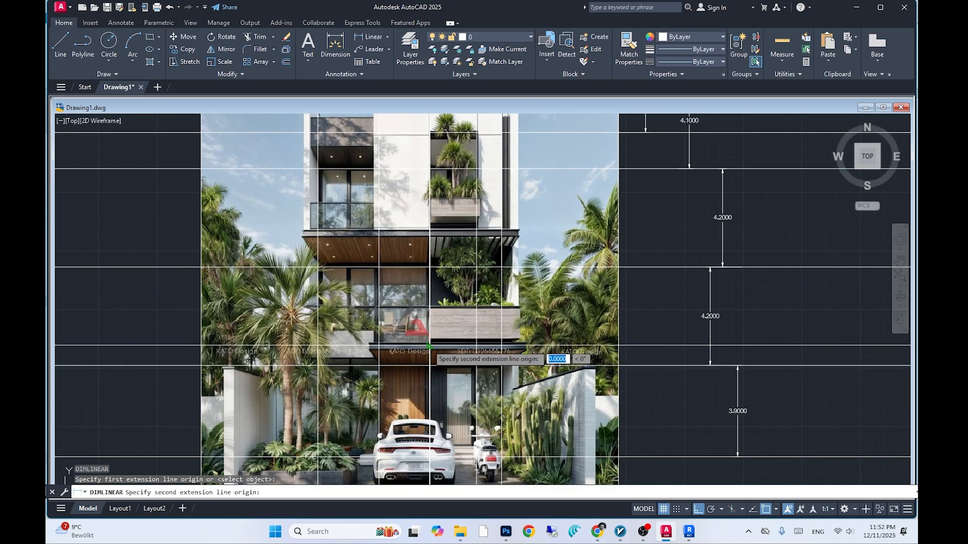
left_click(379, 347)
scroll(391, 335, "up", 4)
key("Escape")
scroll(422, 361, "down", 3)
key("alt+Tab")
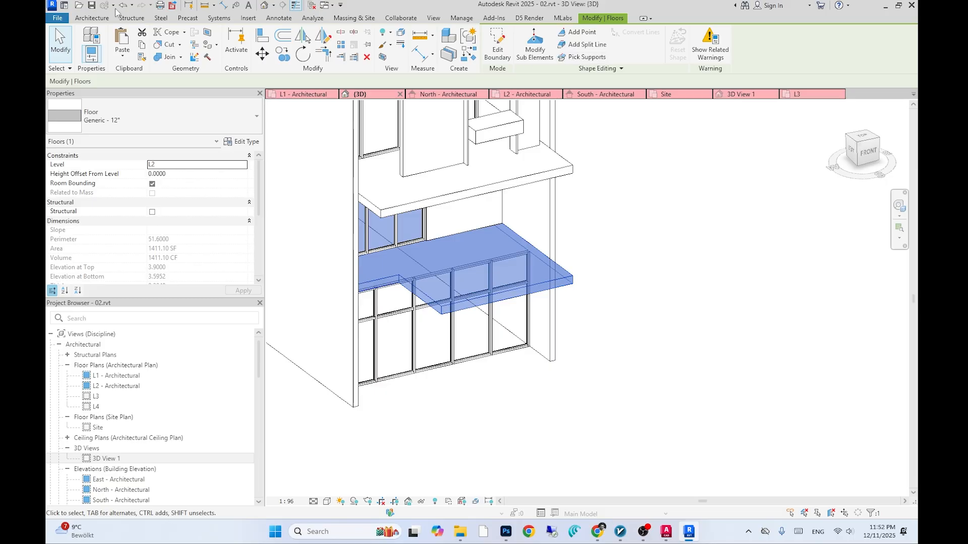
Set the work plane by picking the top face of the L2 floor slab
left_click(81, 18)
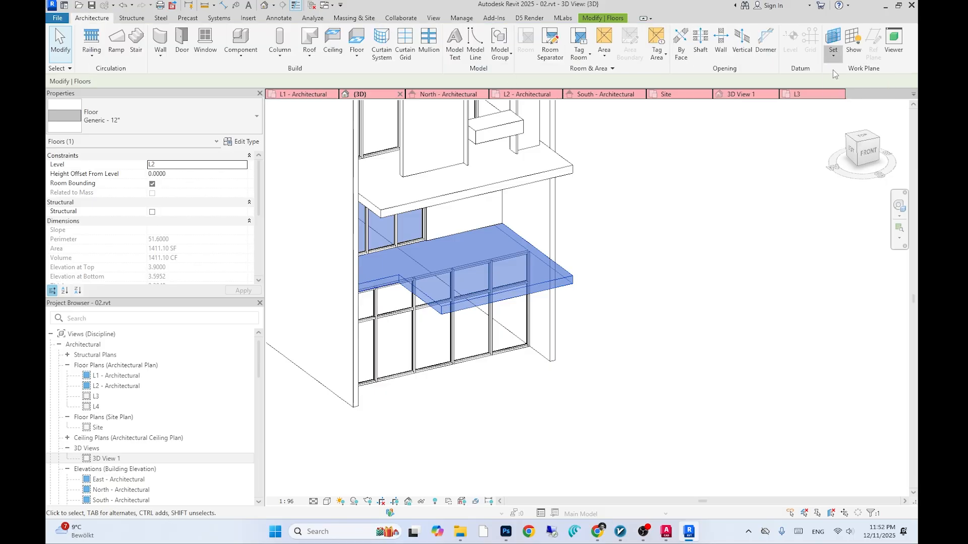
left_click(833, 50)
left_click(453, 325)
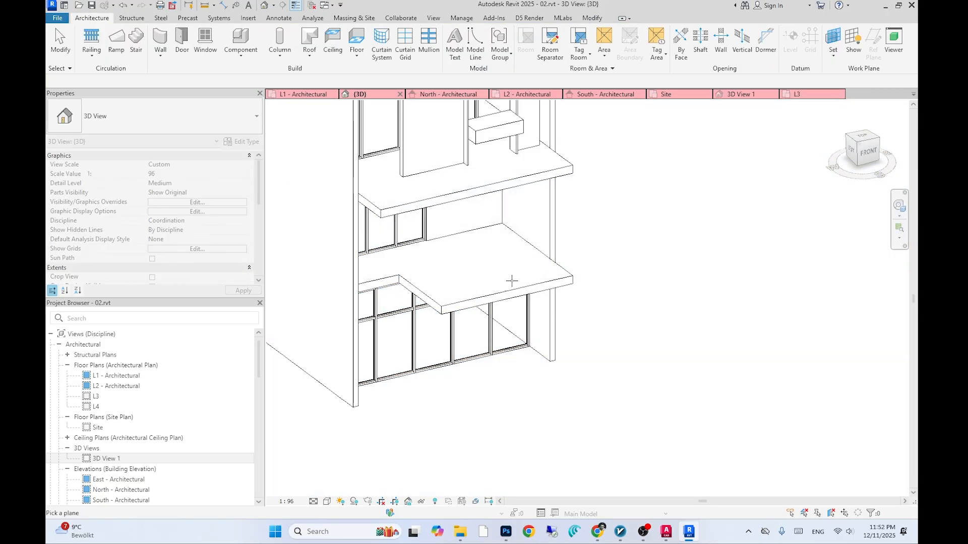
left_click(508, 290)
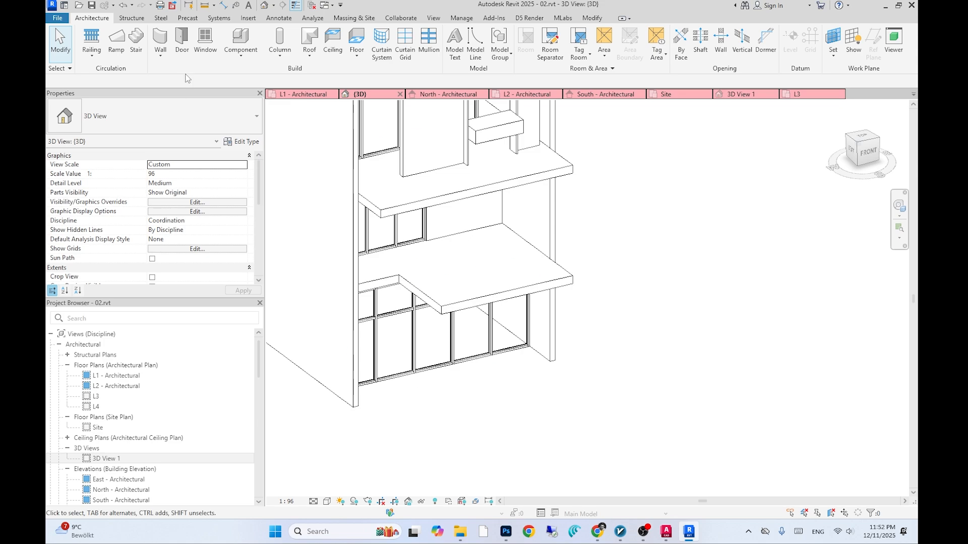
Start a new in-place model component in the Air Terminals category, accepting the default name
left_click(241, 40)
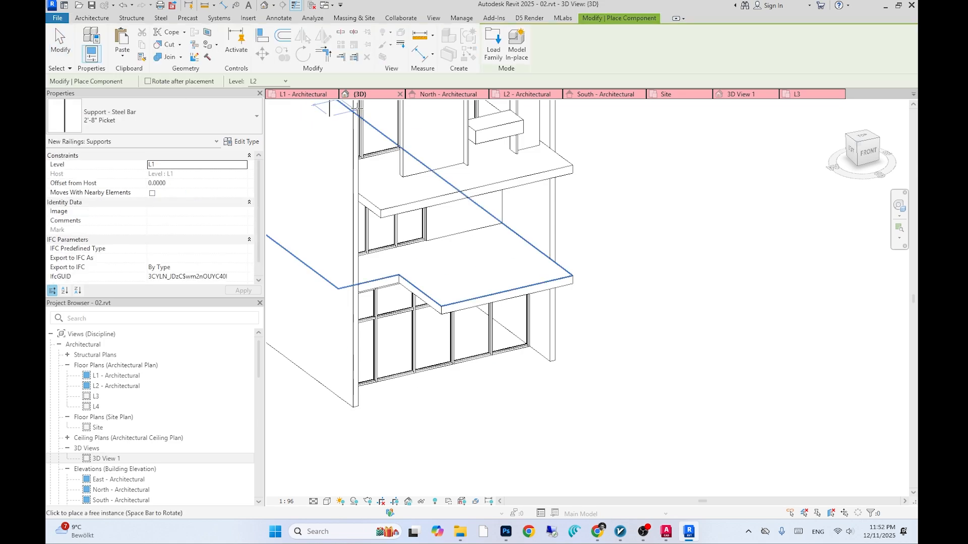
left_click(86, 18)
left_click(241, 54)
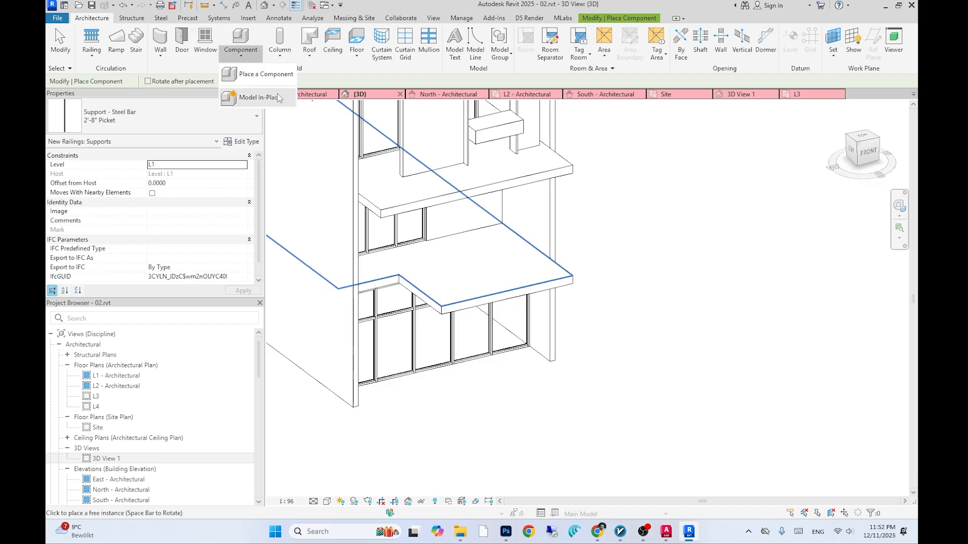
left_click(267, 97)
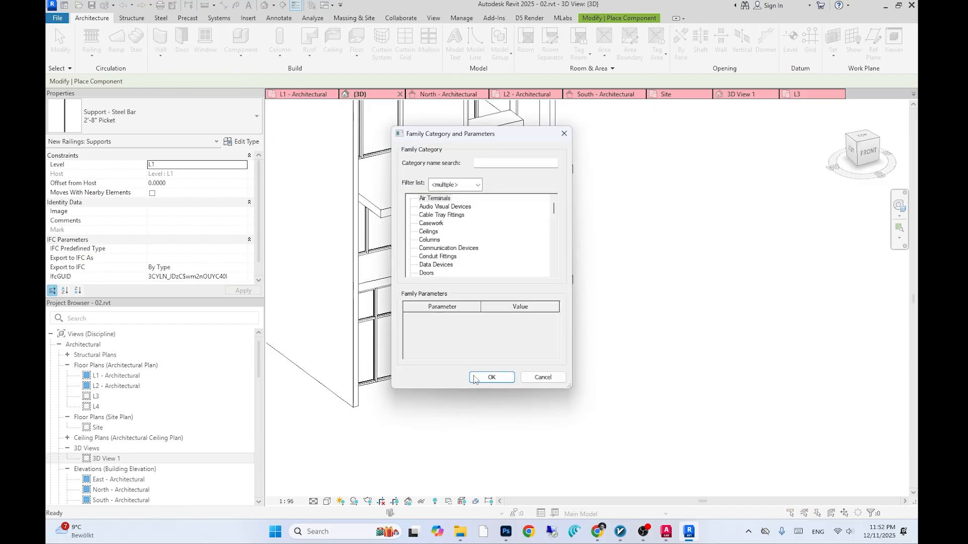
left_click(489, 379)
left_click(481, 283)
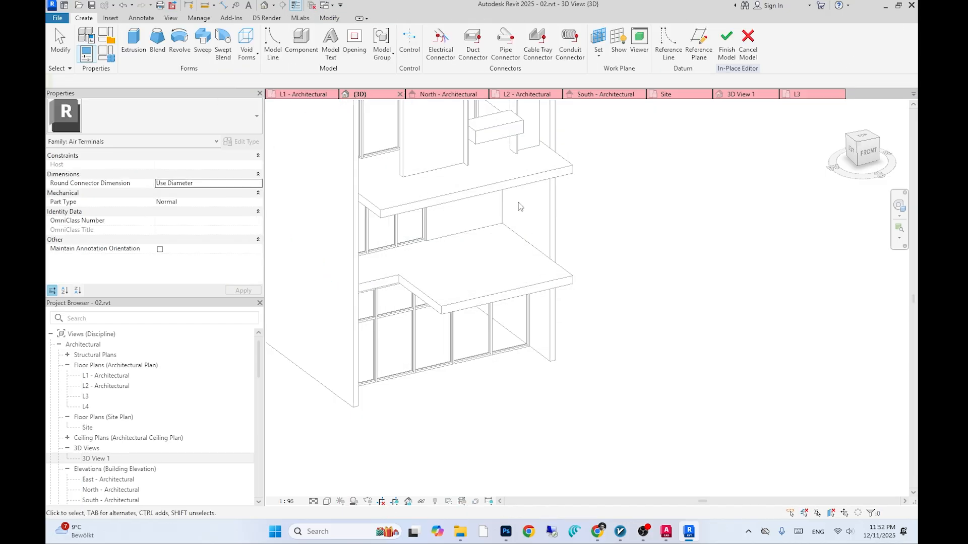
Set the in-place model's work plane to the top face of the L2 floor slab
left_click(599, 57)
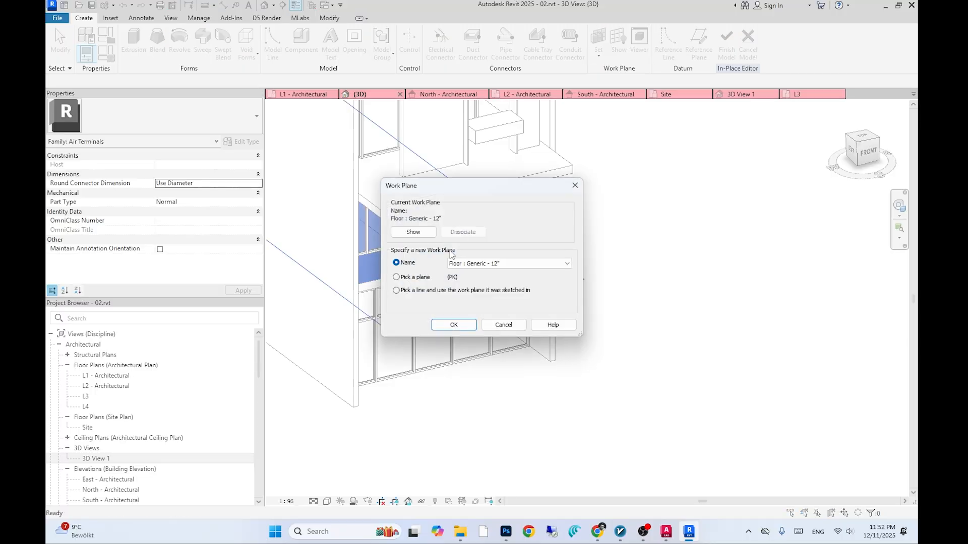
left_click(454, 326)
left_click(521, 282)
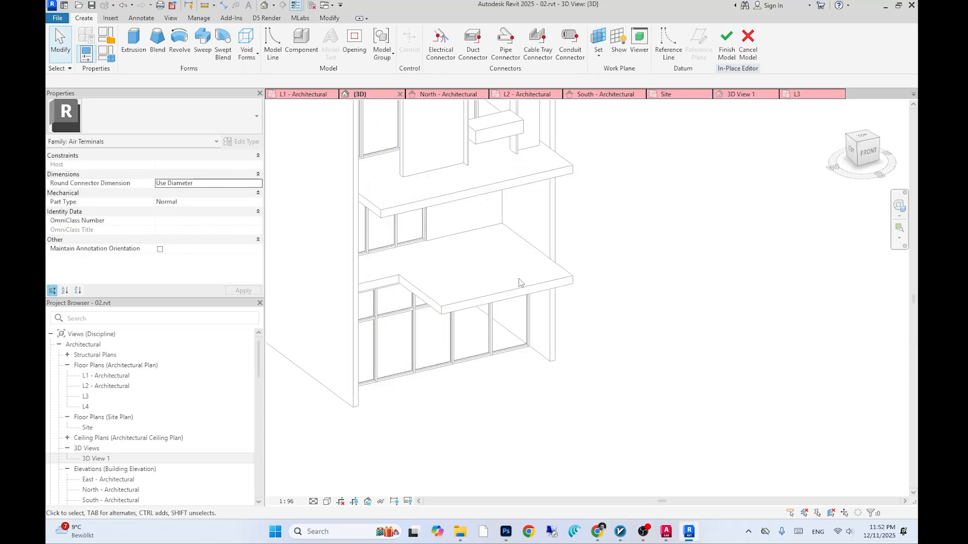
Start an extrusion sketch with the slab's short side edge and offset that line 2.5 inward across the slab
left_click(134, 45)
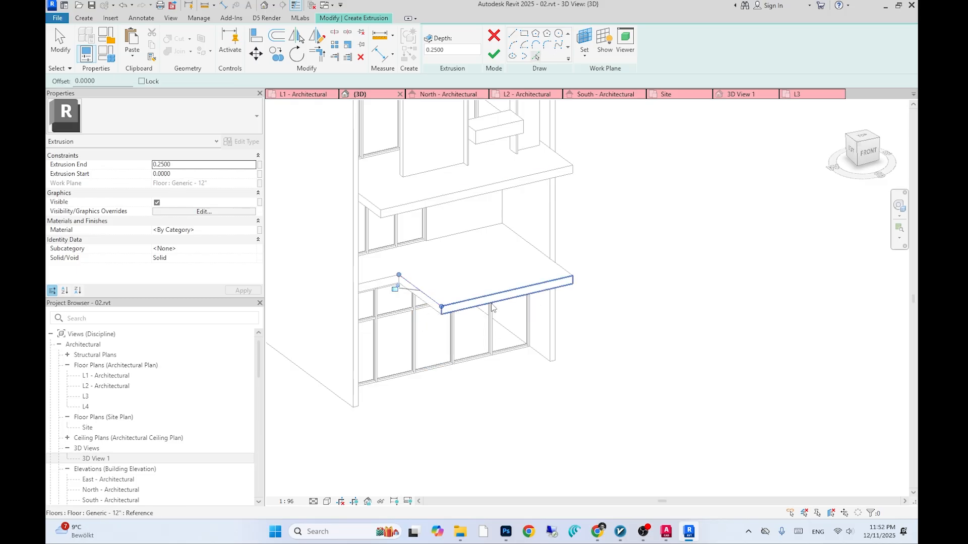
middle_click_drag(492, 307, 491, 308, "shift")
left_click(273, 39)
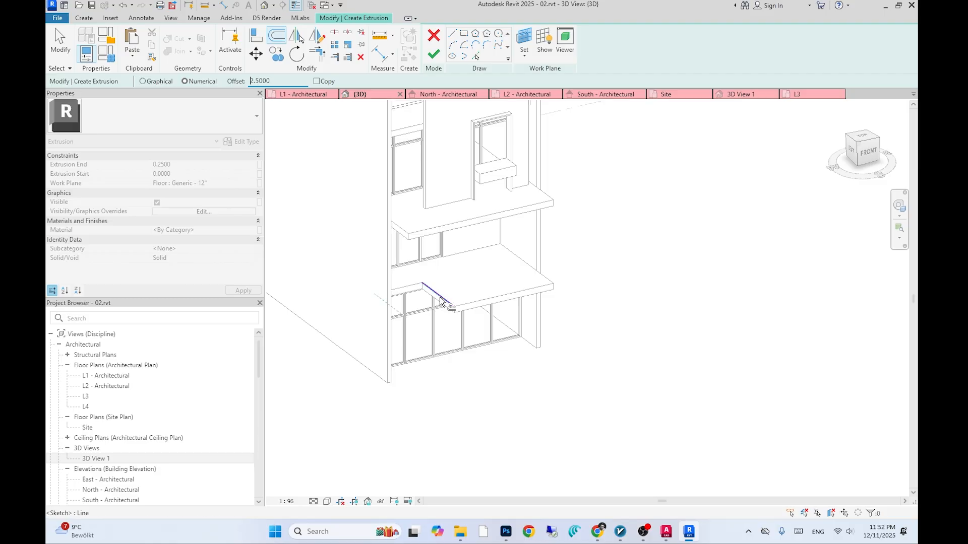
scroll(442, 296, "up", 3)
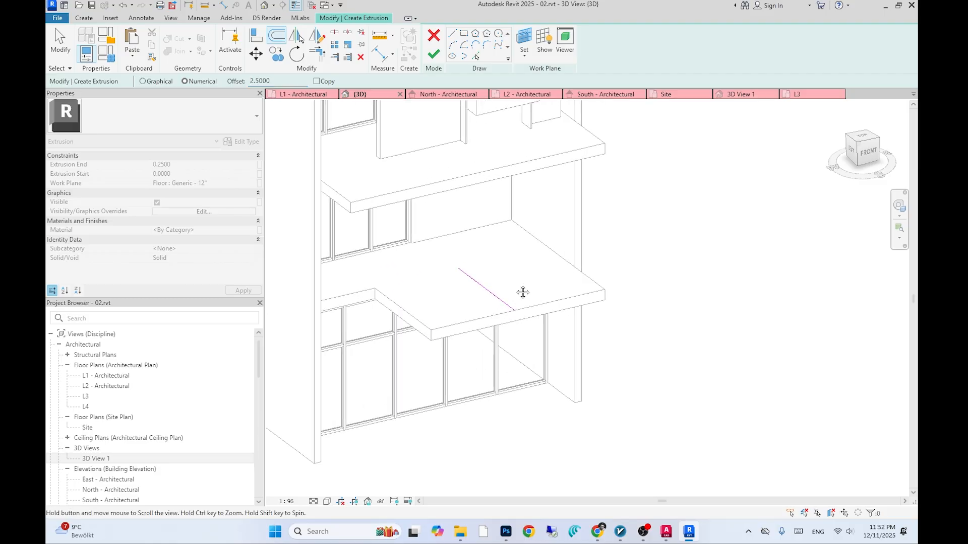
key("Escape")
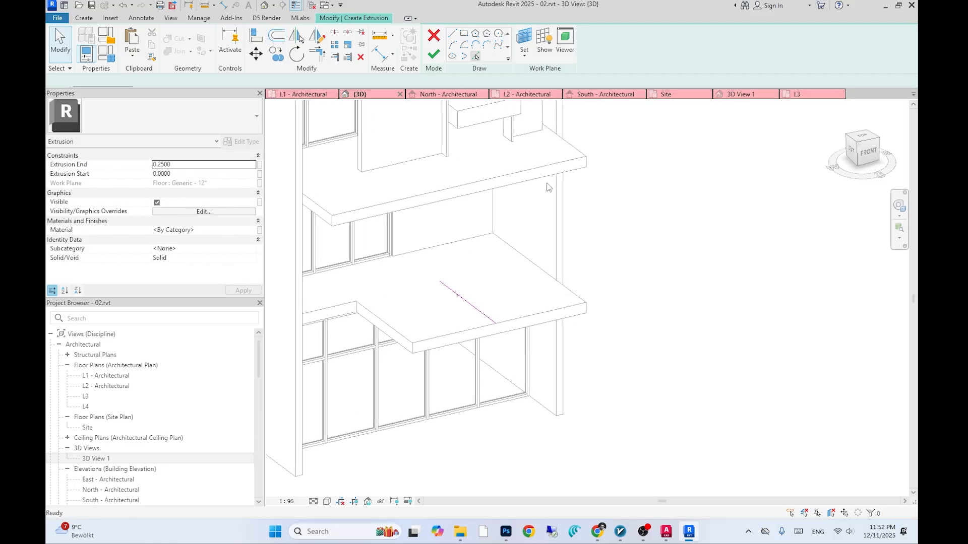
Pick the slab's front edge as a sketch line and offset it 0.8 inward
key("p")
key("l")
left_click(479, 351)
key("o")
key("f")
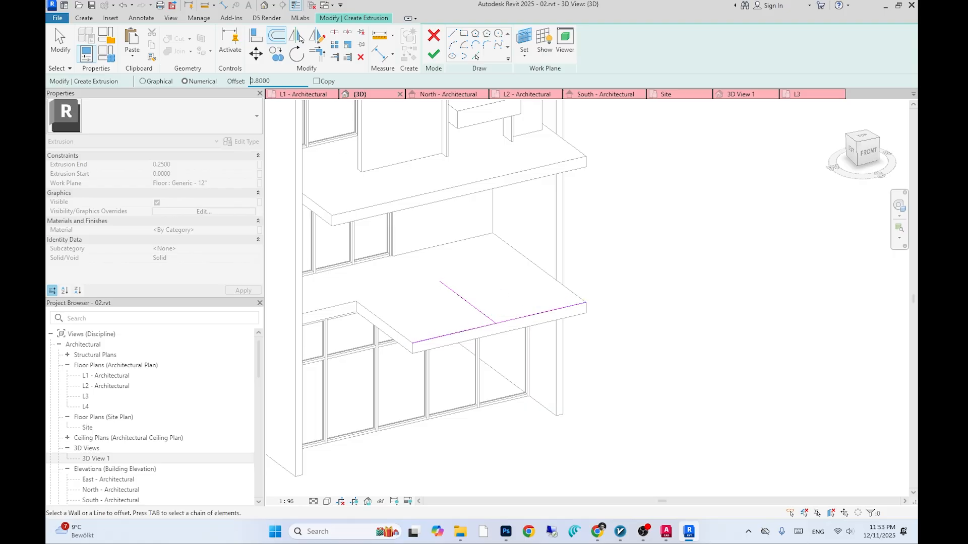
left_click(512, 315)
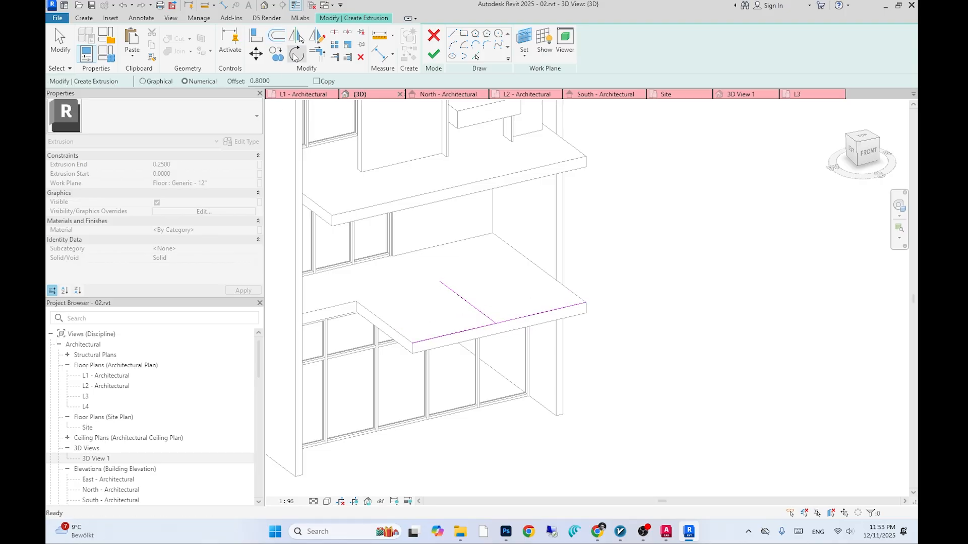
scroll(518, 321, "up", 2)
left_click(514, 320)
Pick the slab's short edge, trim the lines into a closed rectangle at the slab corner and finish the planter sketch
left_click(477, 56)
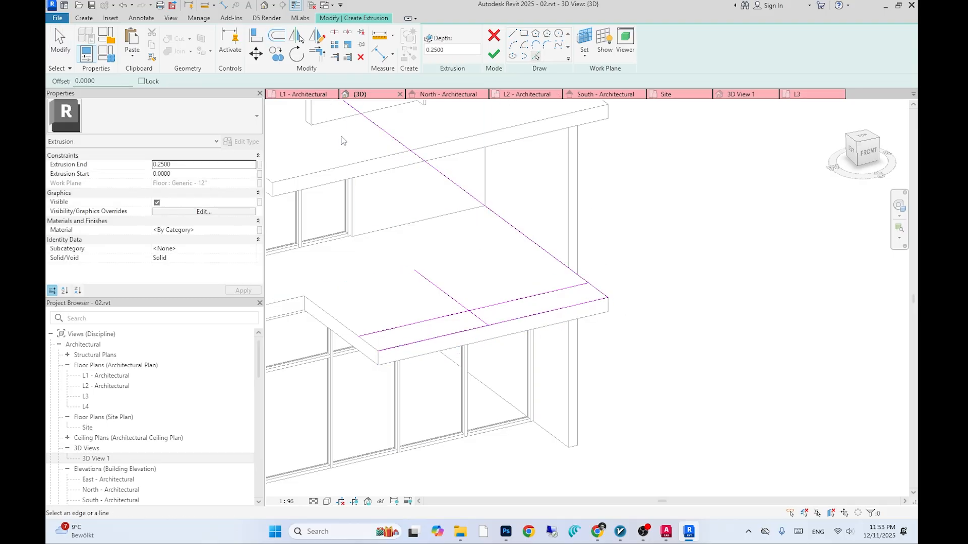
key("Escape")
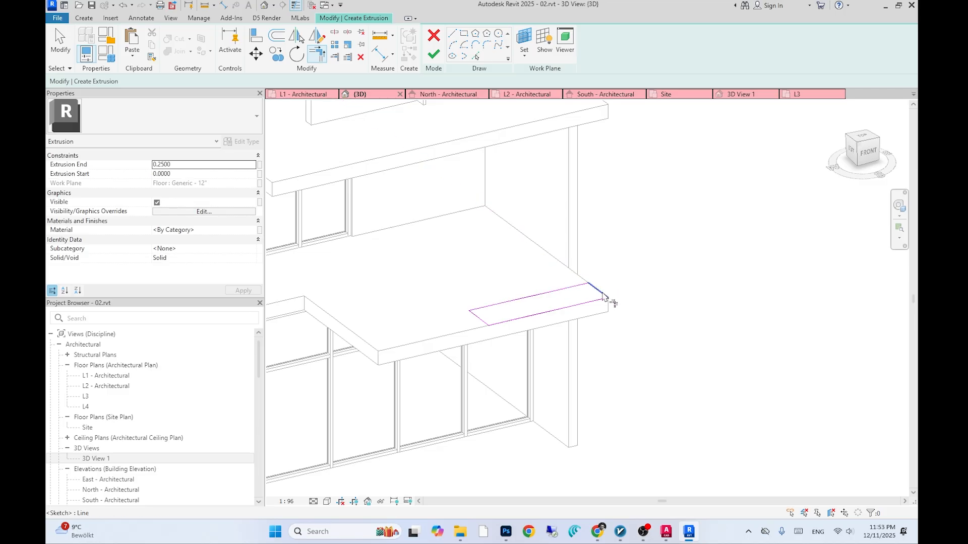
left_click(432, 54)
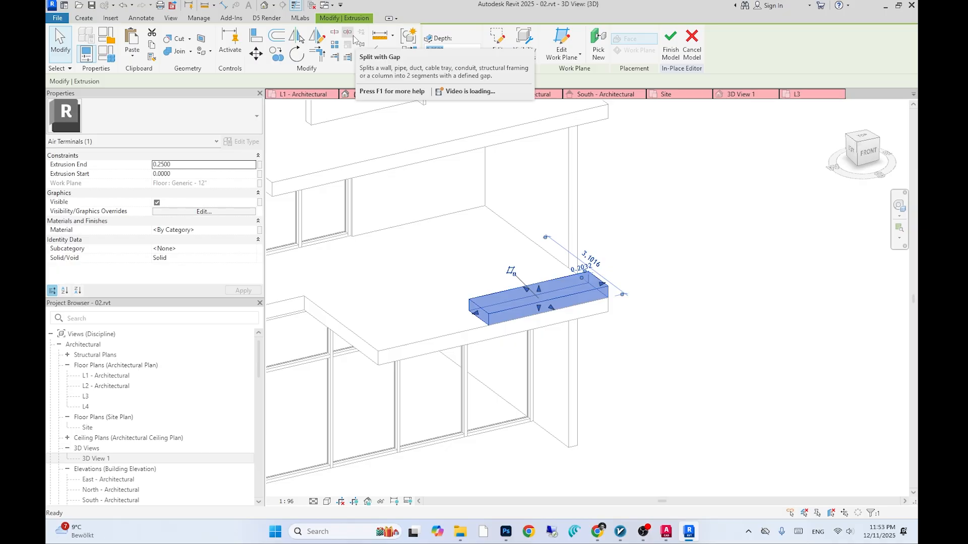
Set the planter's extrusion end to 0.8 and its extrusion start to 0.1
type(".8")
key("Return")
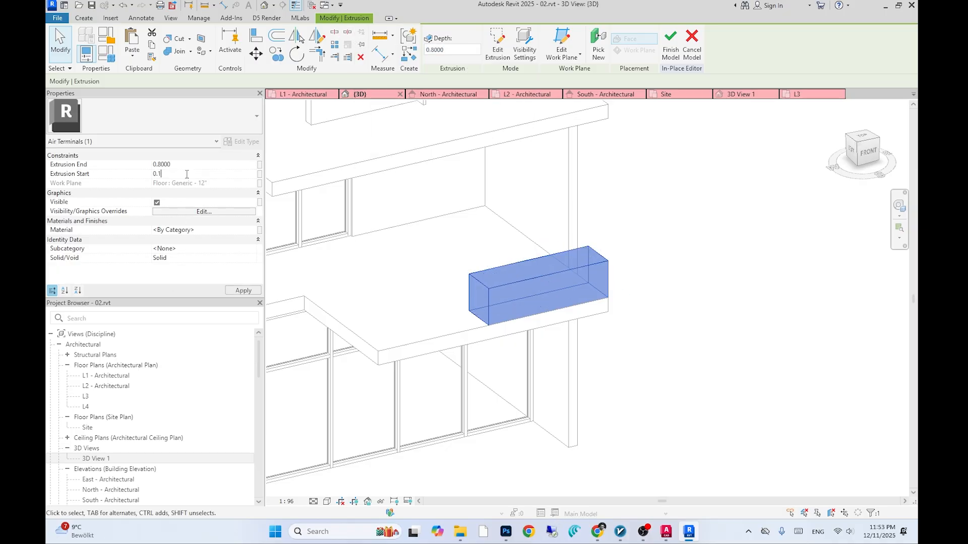
left_click(440, 331)
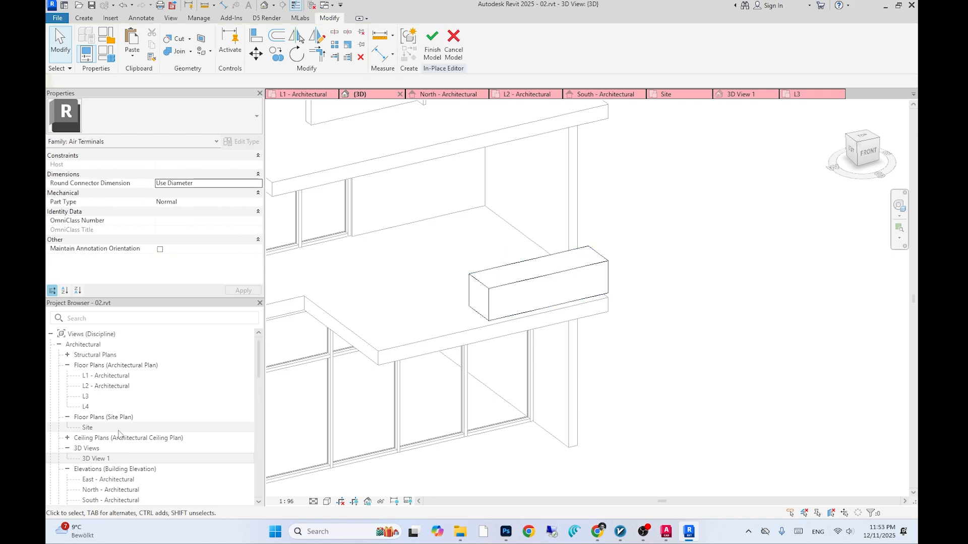
Check the planter in 3D View 1 and set its extrusion depth to 1.0
double_click(112, 460)
scroll(558, 316, "up", 3)
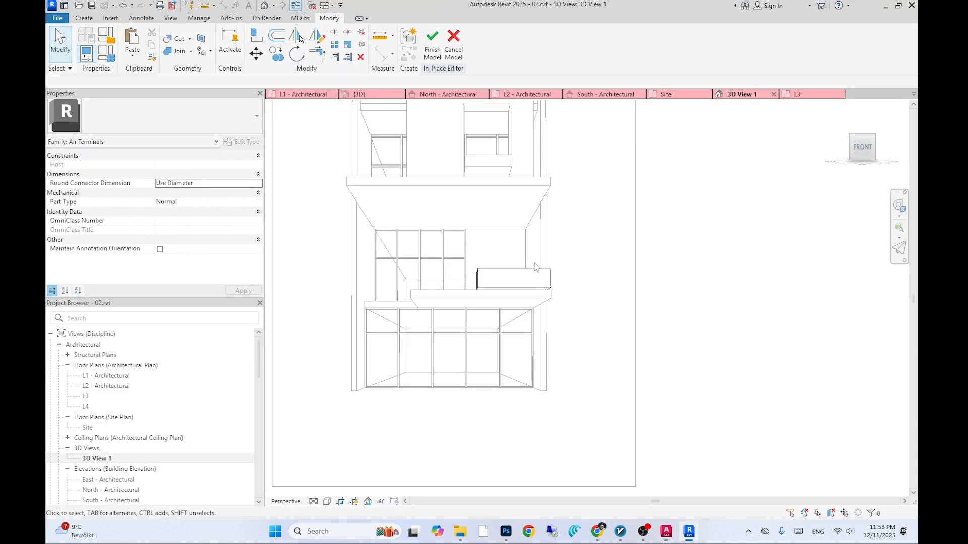
left_click(535, 268)
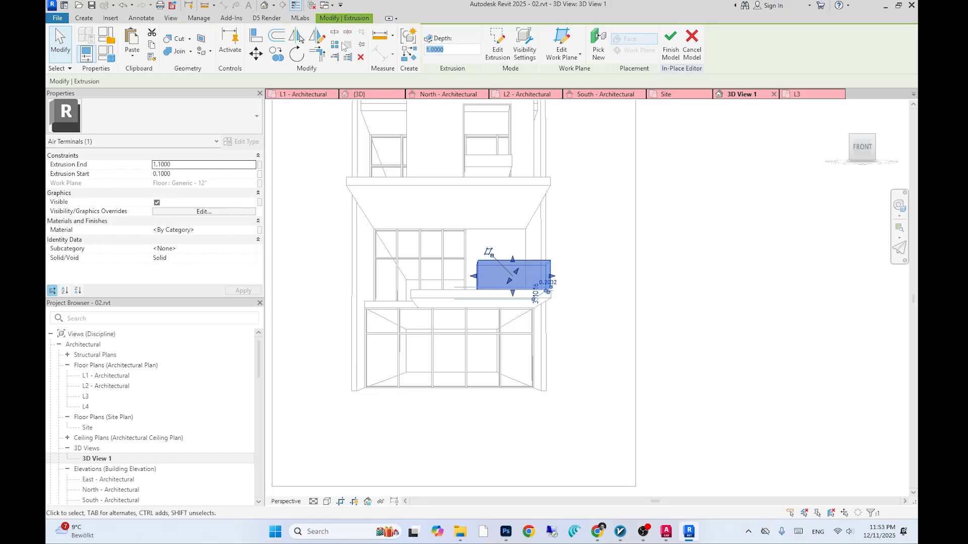
left_click(569, 248)
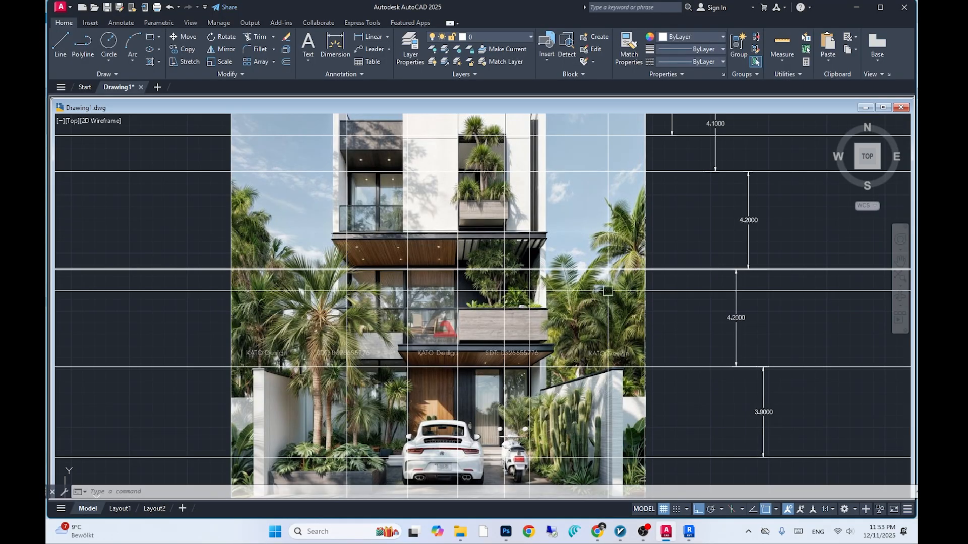
Compare with the reference photo in AutoCAD, return to Revit and start a new in-place model component
scroll(618, 369, "down", 2)
scroll(593, 408, "up", 2)
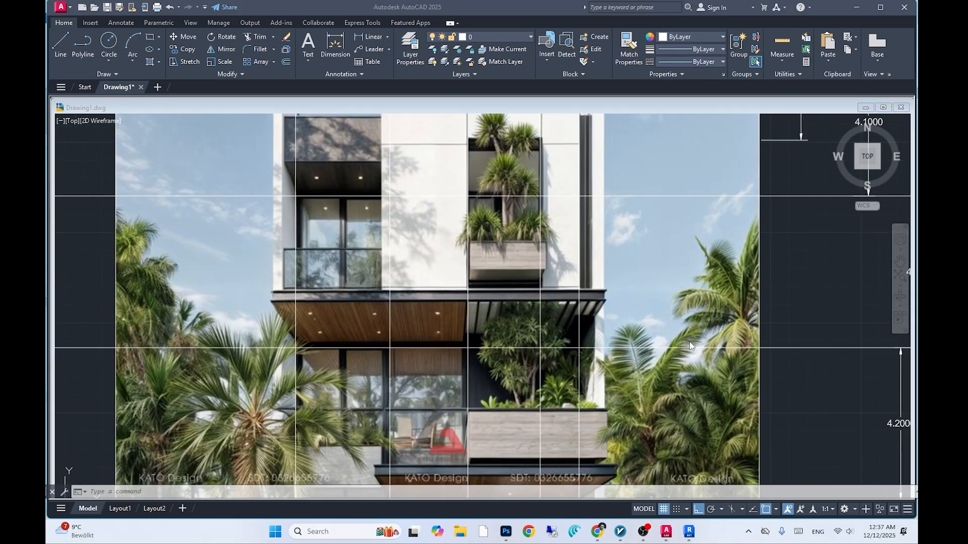
key("alt+Tab")
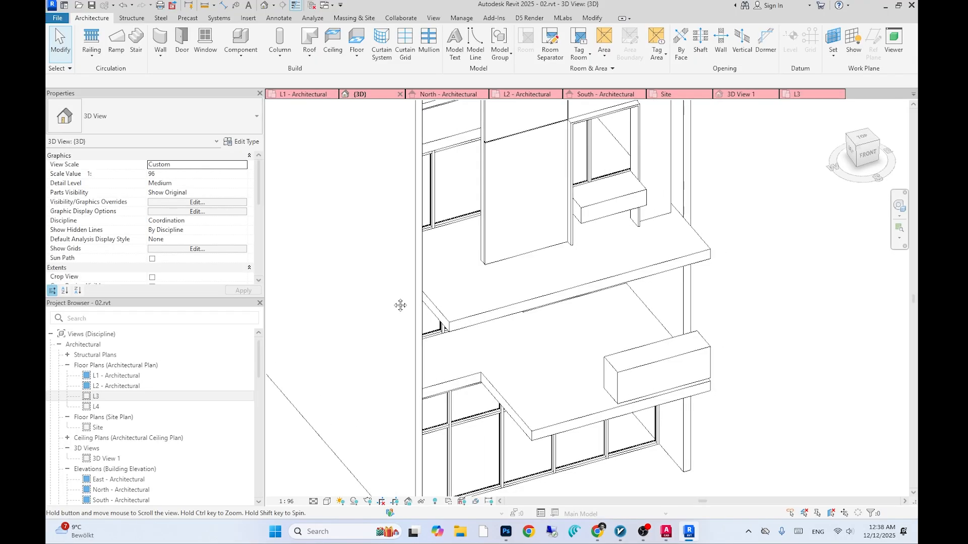
scroll(506, 258, "up", 2)
left_click(507, 259)
middle_click_drag(507, 259, 496, 258, "shift")
key("Escape")
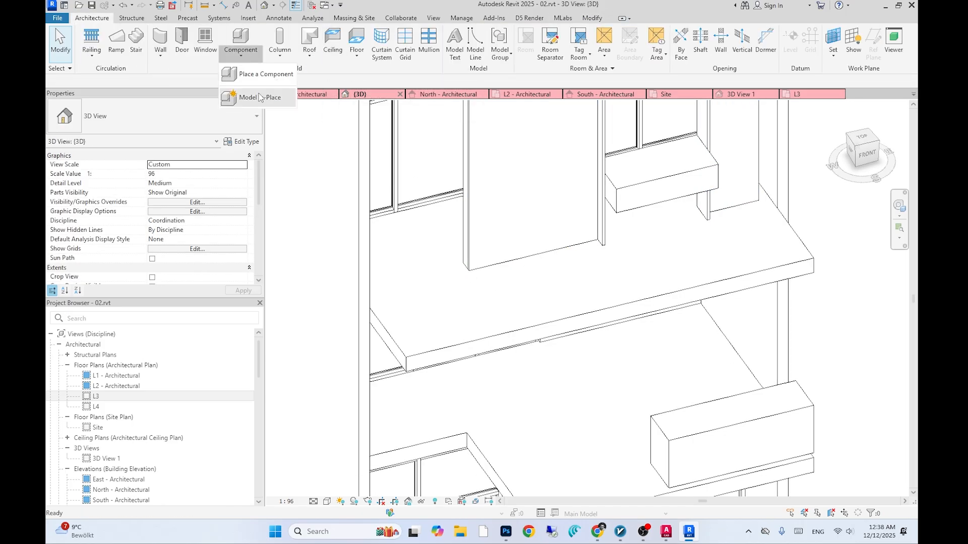
left_click(260, 98)
key("Return")
Set the work plane to the L3 slab's top face and pick the first sketch line of the balcony railing extrusion
left_click(414, 277)
left_click(450, 325)
left_click(448, 337)
left_click(132, 46)
scroll(447, 270, "up", 2)
left_click(464, 268)
middle_click_drag(443, 277, 341, 284, "shift")
left_click(303, 186)
key("Escape")
key("Escape")
Offset the railing's sketch line by 0.02 to give the panel its thickness
middle_click_drag(322, 202, 429, 196, "shift")
scroll(454, 212, "up", 3)
key("o")
key("f")
left_click_drag(275, 82, 61, 43)
type(".02")
left_click(455, 296)
scroll(492, 279, "up", 3)
key("Escape")
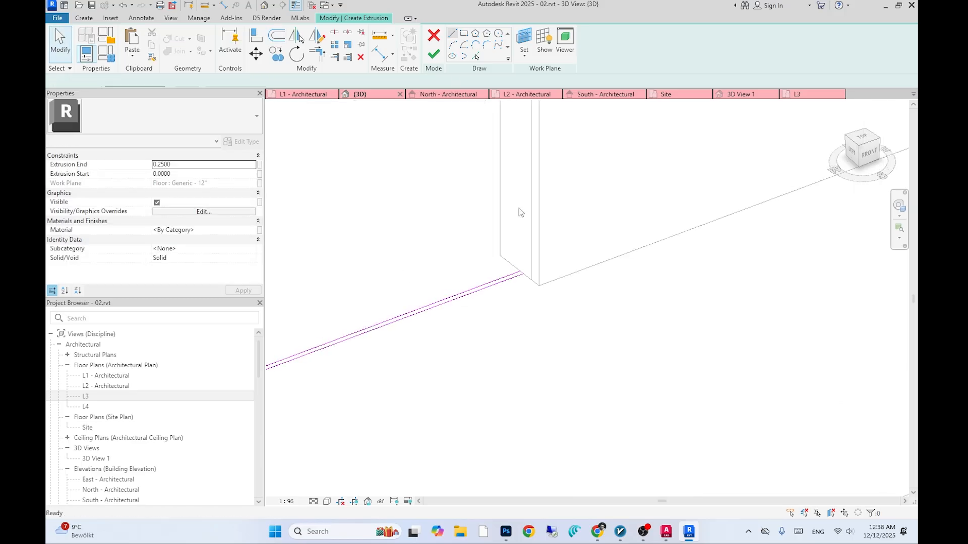
Close both ends of the L3 railing profile with short lines and finish the sketch
key("l")
key("i")
left_click(505, 275)
left_click(509, 277)
middle_click_drag(579, 288, 492, 292, "shift")
left_click(494, 274)
left_click(494, 278)
middle_click_drag(540, 238, 454, 296, "shift")
left_click(494, 54)
Set the L3 railing panel's extrusion depth to 0.9 and compare it with the reference photo in AutoCAD
key("alt+Tab")
key("alt+Tab")
left_click_drag(464, 50, 327, 38)
type(".9")
key("Return")
key("alt+Tab")
type("`")
key("Escape")
scroll(522, 328, "down", 4)
scroll(523, 384, "up", 4)
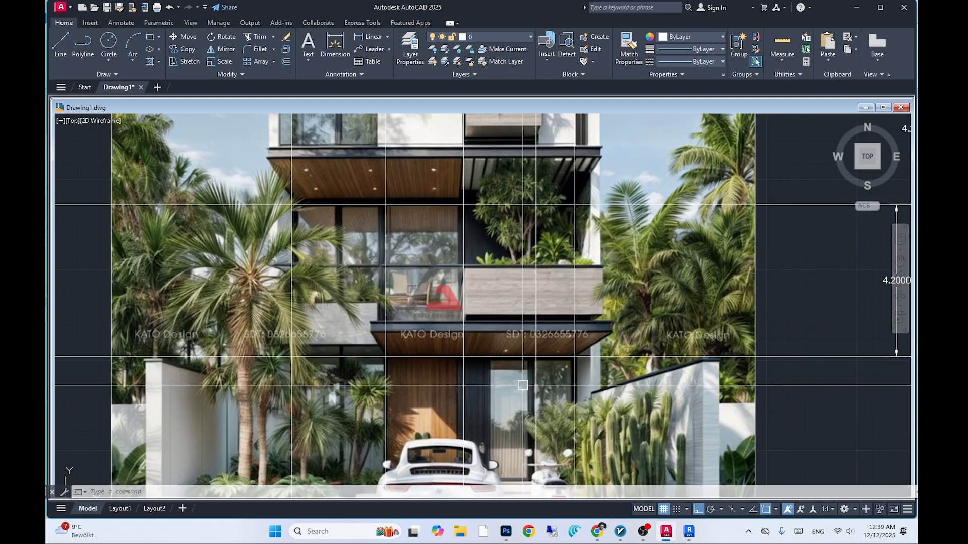
key("alt+Tab")
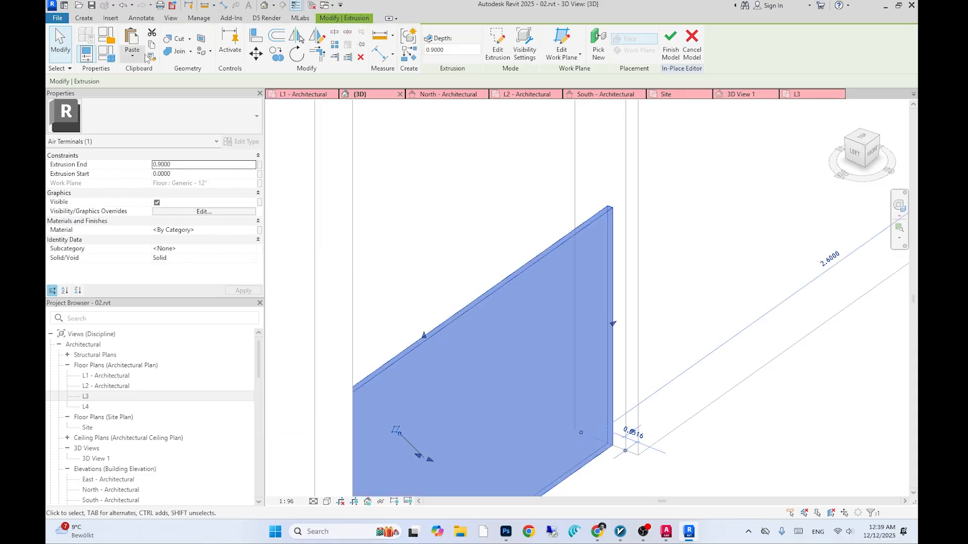
left_click(612, 179)
Set a new work plane on the top face of the L3 railing panel
left_click(84, 18)
left_click(598, 55)
left_click(620, 75)
left_click(450, 324)
scroll(623, 205, "up", 3)
left_click(592, 215)
Pick the four top edges of the L3 railing panel as the sketch profile of a top rail
scroll(511, 121, "down", 2)
scroll(552, 177, "up", 3)
left_click(559, 184)
left_click(555, 167)
left_click(583, 157)
scroll(580, 157, "down", 5)
middle_click_drag(458, 321, 514, 199, "shift")
scroll(513, 201, "up", 4)
left_click(508, 221)
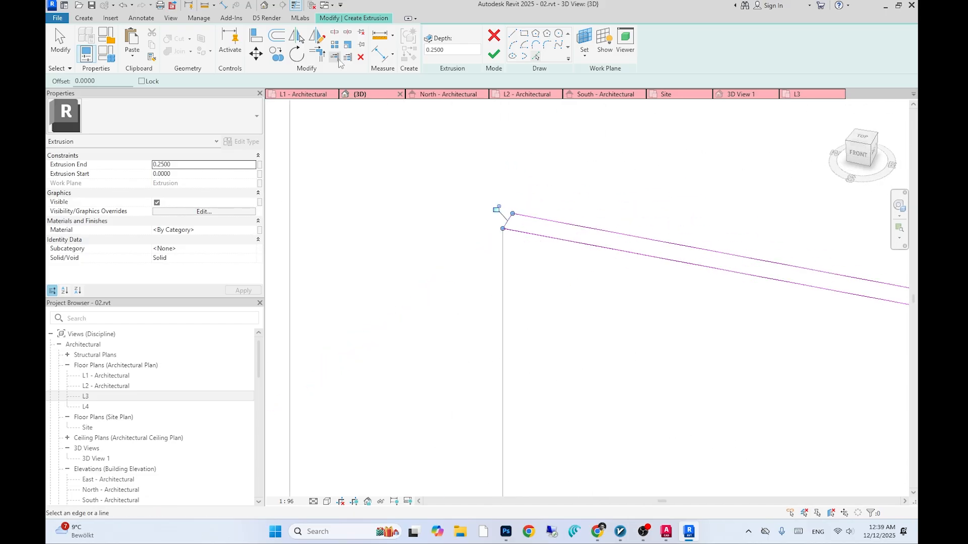
Finish the top rail sketch with an extrusion depth of 0.02 and complete the in-place model
left_click(276, 35)
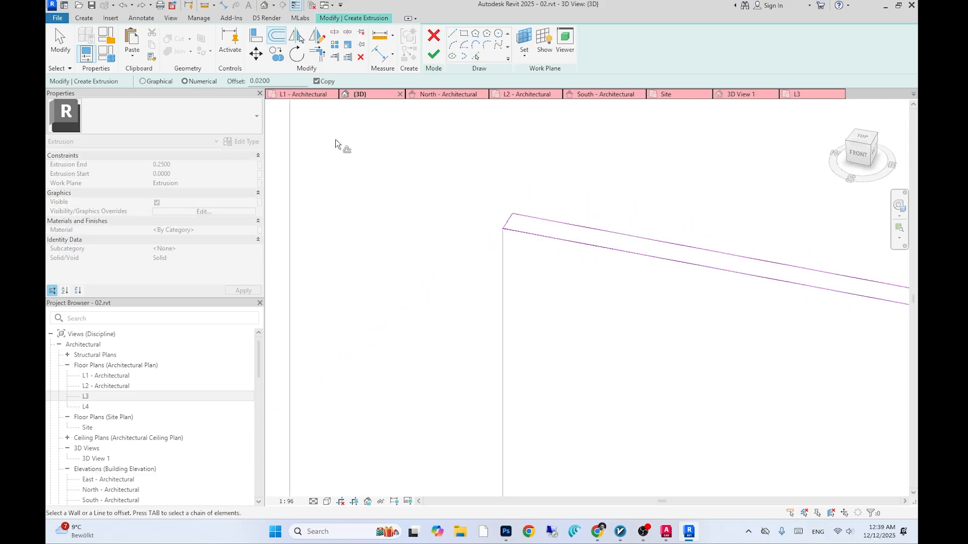
left_click(433, 54)
key("Return")
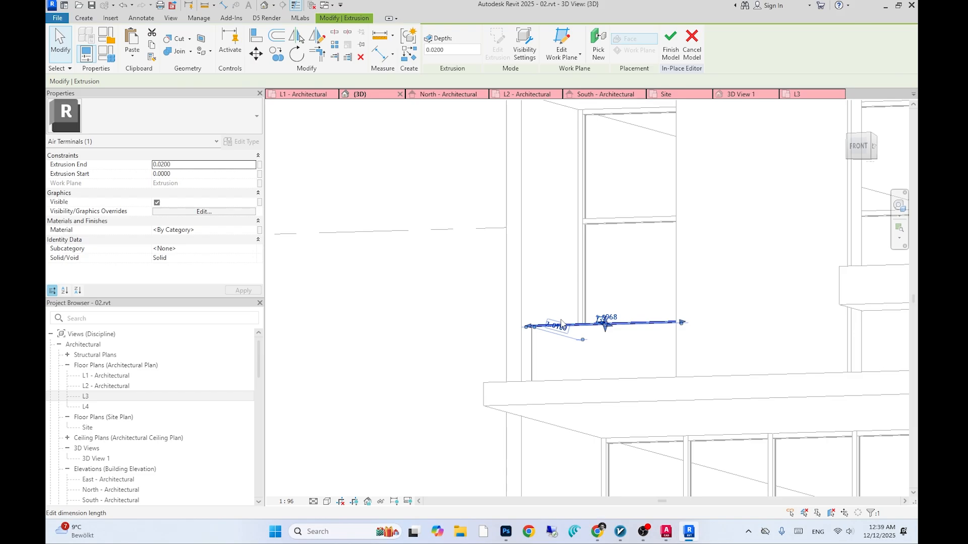
left_click(671, 45)
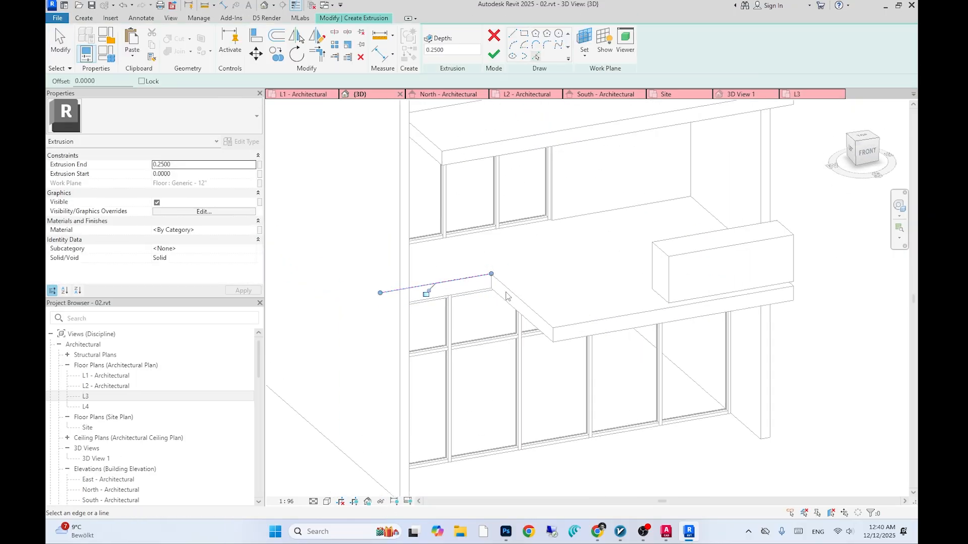
Try to offset the picked L2 slab edge sketch lines
scroll(702, 309, "up", 5)
key("Escape")
key("Escape")
mouse_move(547, 290)
middle_mouse_down()
mouse_move(541, 315)
mouse_move(559, 294)
middle_mouse_up()
type("of0")
left_click(575, 358)
scroll(584, 288, "down", 3)
left_click(317, 81)
scroll(595, 312, "up", 3)
left_click(569, 348)
key("ctrl+z")
Offset the L2 slab edge sketch lines by 0.02, keeping the original lines
key("o")
key("f")
double_click(260, 81)
type("0.02")
key("Return")
scroll(686, 303, "up", 4)
left_click(620, 392)
scroll(559, 312, "down", 4)
left_click(449, 284)
middle_click_drag(504, 285, 633, 279, "shift")
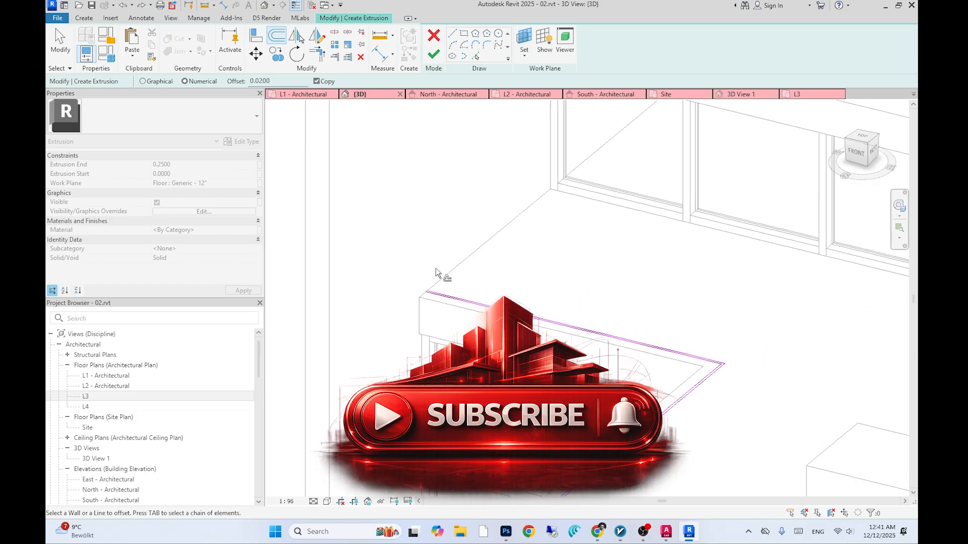
Close the wall-side end of the L2 railing profile with a short line and trim its corner
scroll(426, 293, "up", 5)
key("l")
key("i")
left_click(513, 33)
left_click(419, 293)
key("t")
key("r")
scroll(517, 319, "down", 5)
Close the remaining open end of the L2 railing profile with a short line and finish the sketch
middle_click_drag(519, 297, 572, 283, "shift")
scroll(600, 307, "up", 2)
mouse_move(650, 308)
middle_mouse_down()
mouse_move(702, 280)
mouse_move(403, 348)
middle_mouse_up()
scroll(585, 363, "up", 4)
key("l")
key("i")
left_click(595, 380)
left_click(599, 388)
left_click(494, 54)
scroll(756, 313, "down", 4)
Set the L2 railing's extrusion depth to 0.9 and complete the in-place model
left_click_drag(447, 49, 340, 49)
type("0.9")
key("Return")
mouse_move(580, 262)
middle_mouse_down("shift")
mouse_move(613, 205)
mouse_move(646, 259)
mouse_move(584, 262)
middle_mouse_up("shift")
left_click(677, 51)
Reopen the L2 planter's in-place model, set its extrusion depth to 0.7 and finish the model
scroll(604, 232, "down", 4)
key("alt+Tab")
key("alt+Tab")
scroll(673, 278, "up", 2)
double_click(678, 275)
left_click(686, 290)
left_click_drag(447, 49, 363, 39)
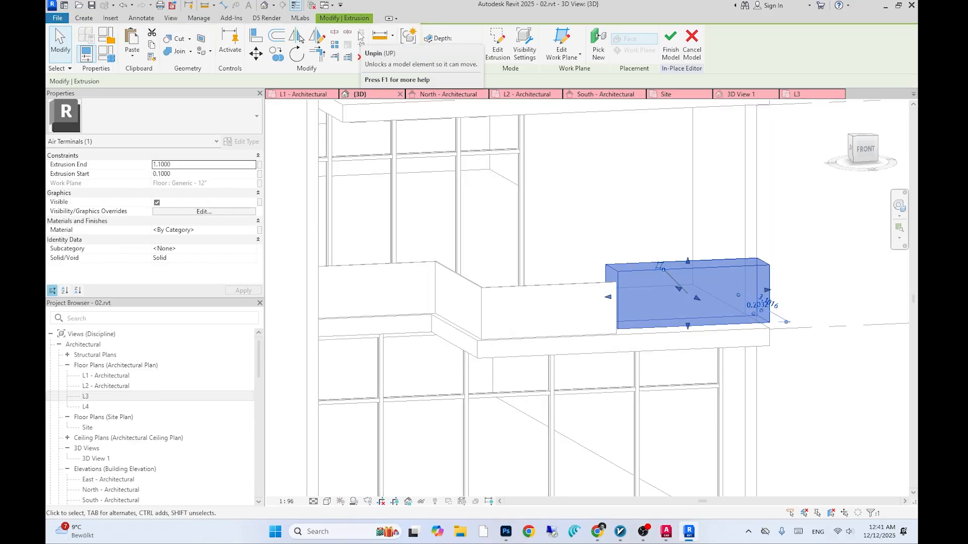
type("0.7")
key("Return")
left_click(677, 52)
Start another in-place model component for the L2 railing's top rail, accepting the default name
middle_click_drag(691, 313, 726, 340, "shift")
scroll(451, 280, "up", 3)
left_click(92, 18)
left_click(240, 52)
left_click(260, 97)
key("Return")
key("Return")
scroll(522, 289, "up", 3)
scroll(604, 237, "down", 3)
Start an extrusion sketch and pick the long top edges of the L2 railing as lines
left_click(134, 47)
left_click(536, 56)
scroll(610, 252, "up", 3)
middle_click_drag(607, 269, 613, 285, "shift")
scroll(565, 236, "up", 4)
left_click(561, 229)
scroll(559, 242, "down", 7)
left_click(521, 314)
scroll(542, 207, "up", 1)
left_click(542, 197)
Close the sketch with the L2 railing's short end edge and complete the top rail
mouse_move(651, 237)
middle_mouse_down("shift")
mouse_move(702, 242)
mouse_move(580, 252)
middle_mouse_up("shift")
scroll(592, 247, "up", 4)
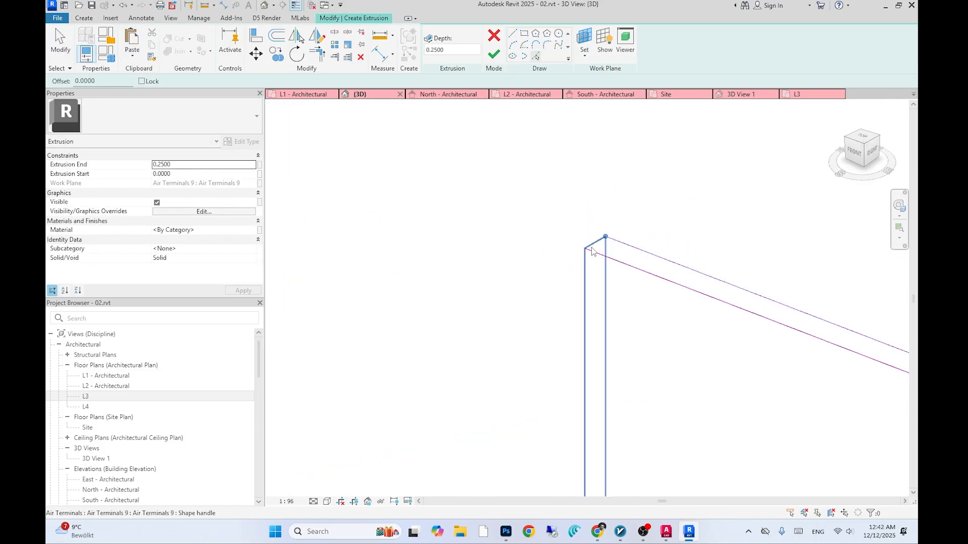
left_click(593, 245)
left_click(277, 37)
middle_click_drag(741, 311, 614, 277)
scroll(639, 341, "down", 6)
mouse_move(611, 241)
middle_mouse_down()
mouse_move(600, 367)
mouse_move(623, 378)
middle_mouse_up()
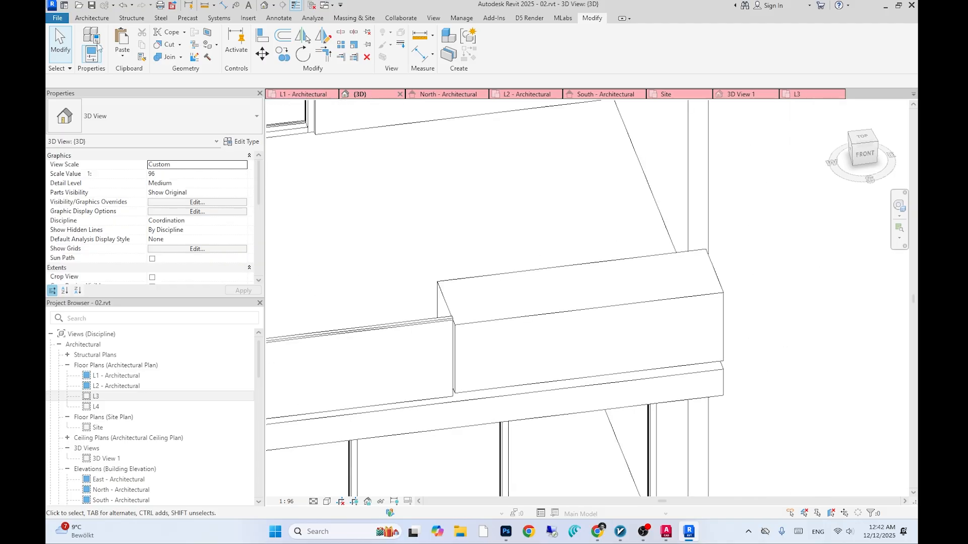
Try an in-place cap extrusion from the L2 planter's top outline, offsetting its edges by 0.01
left_click(92, 17)
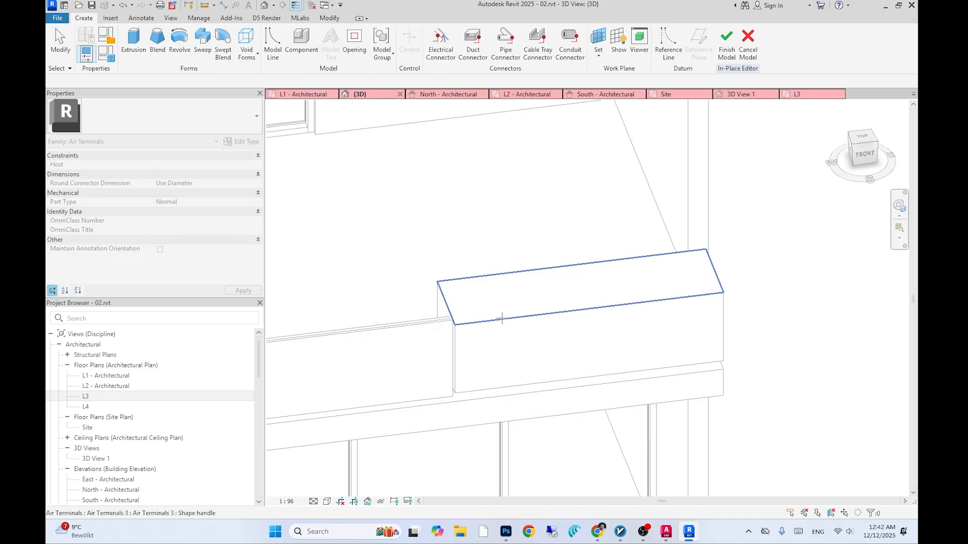
left_click(501, 325)
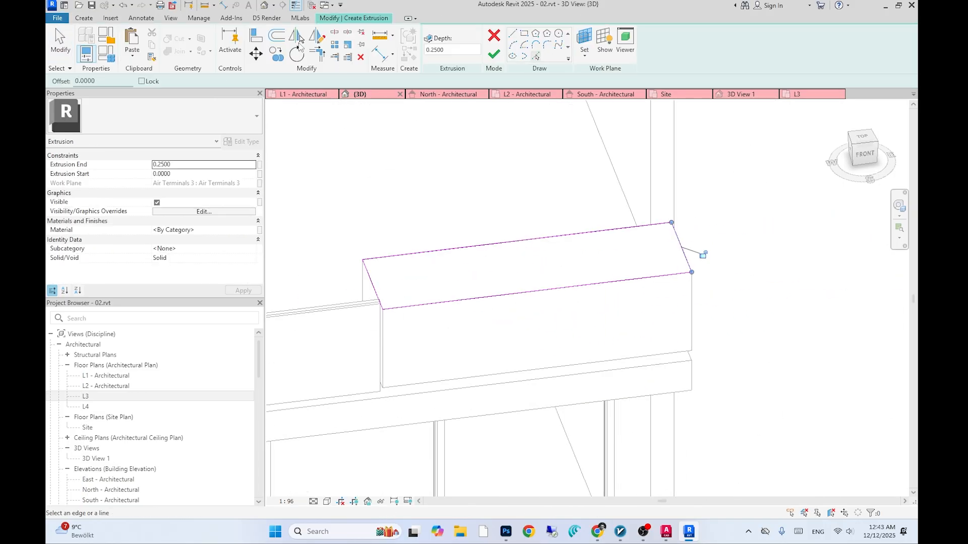
left_click(276, 36)
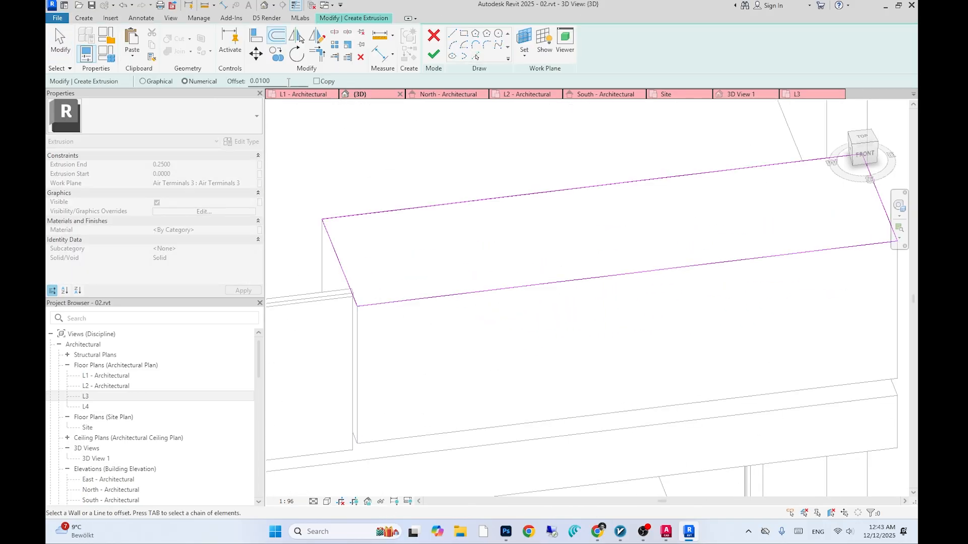
left_click(433, 54)
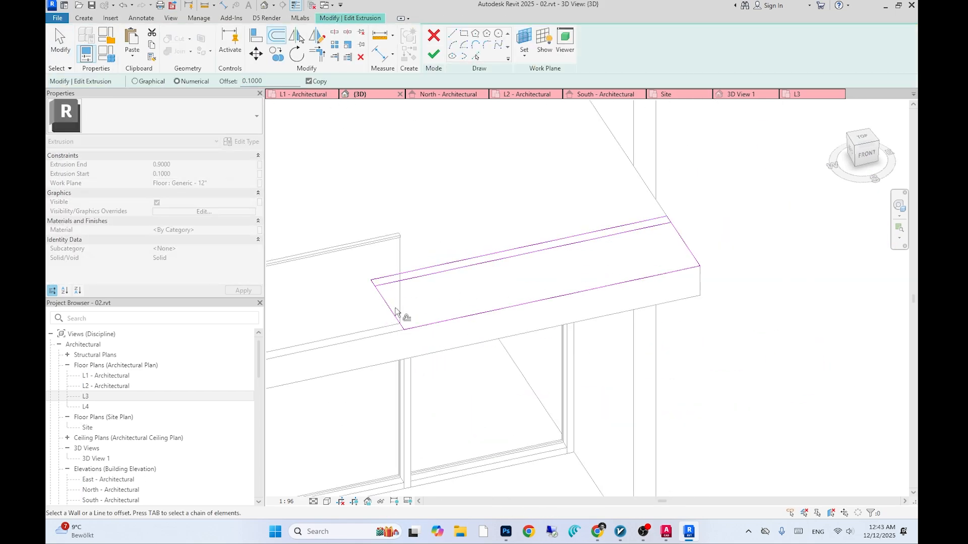
Hollow out the L2 planter by copying its sketch edges inward at a 0.1 offset and trimming the inner outline's corners
left_click(685, 239)
key("t")
key("r")
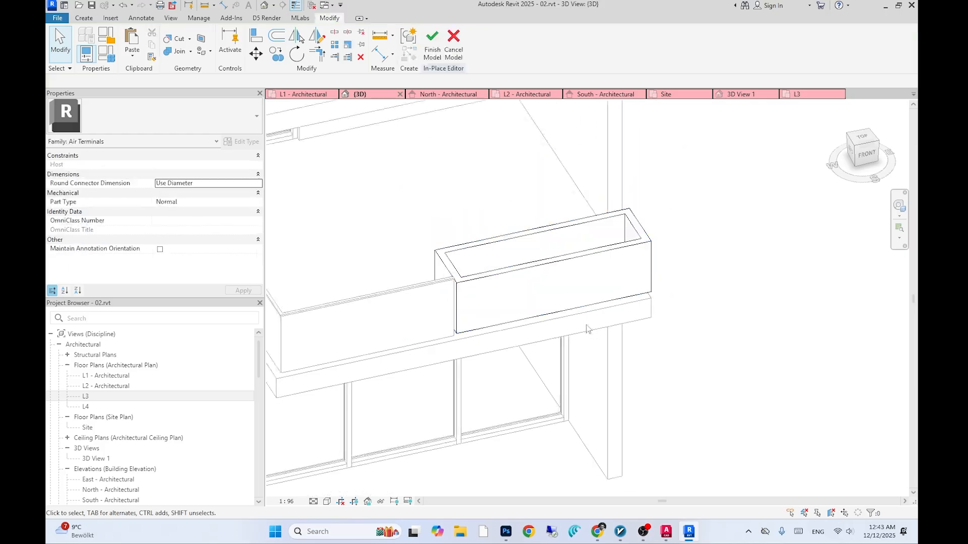
Create a rim extrusion on top of the L2 planter from its outer and inner edges, offsetting the outer outline outward by 0.02
left_click(599, 55)
left_click(625, 95)
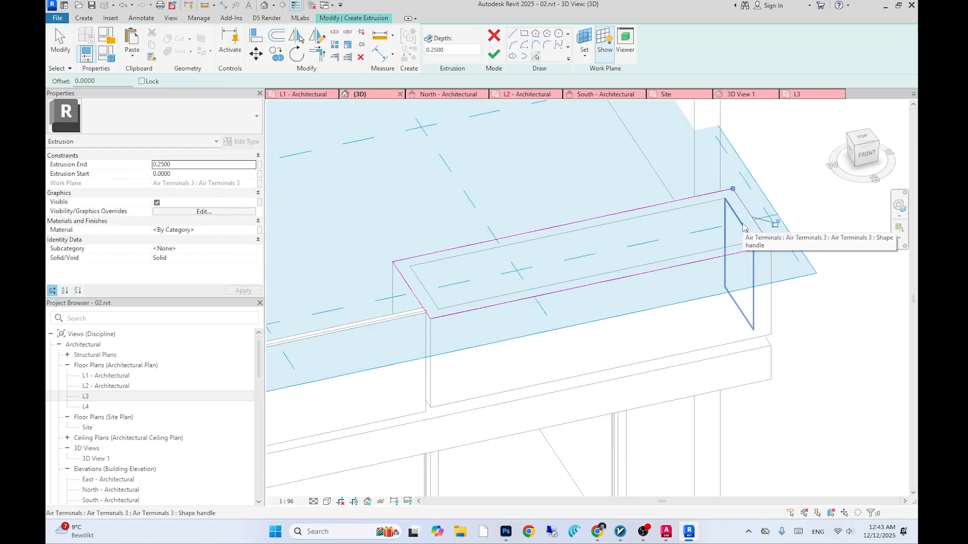
key("o")
key("f")
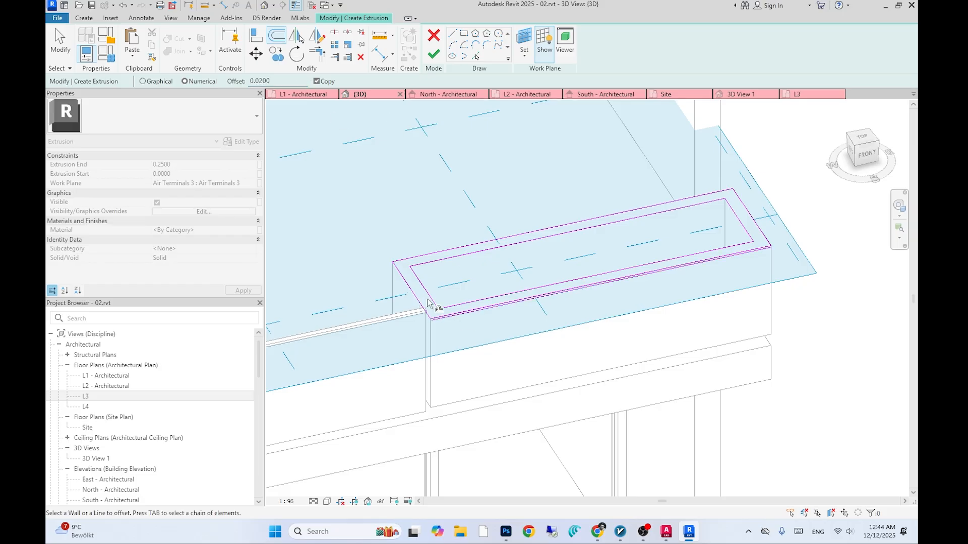
middle_click_drag(712, 200, 620, 213)
scroll(619, 214, "down", 1)
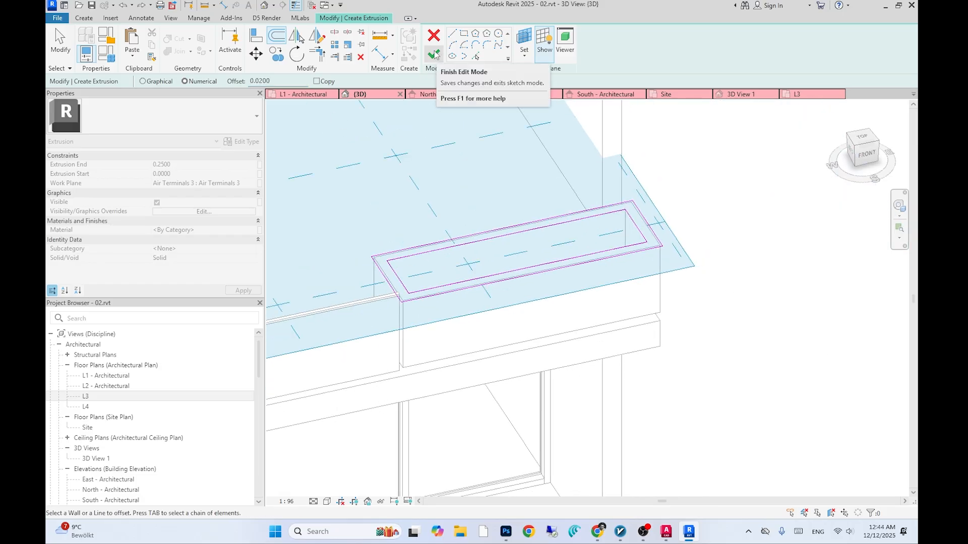
left_click(434, 54)
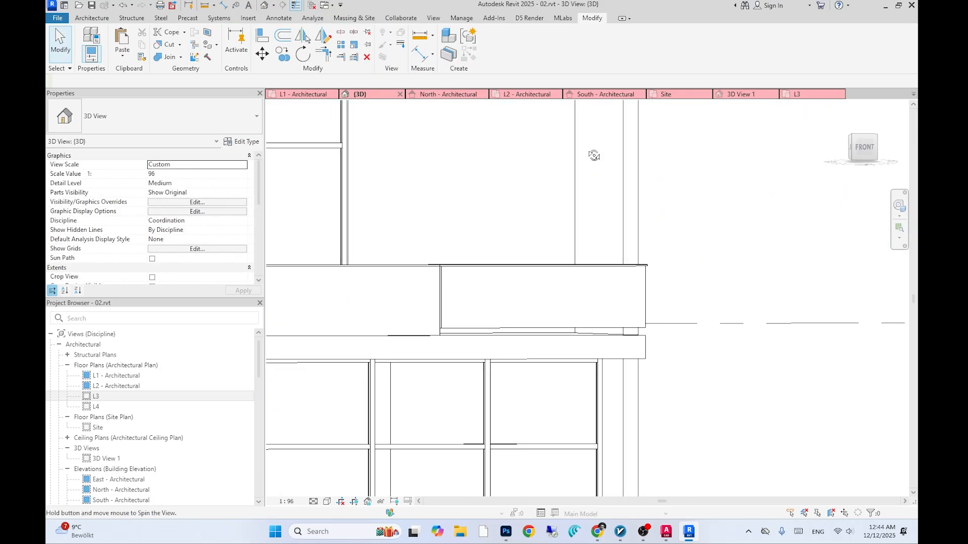
In 3D View 1, edit the L3 floor boundary and offset its front edge inward by 1.0
left_click(741, 94)
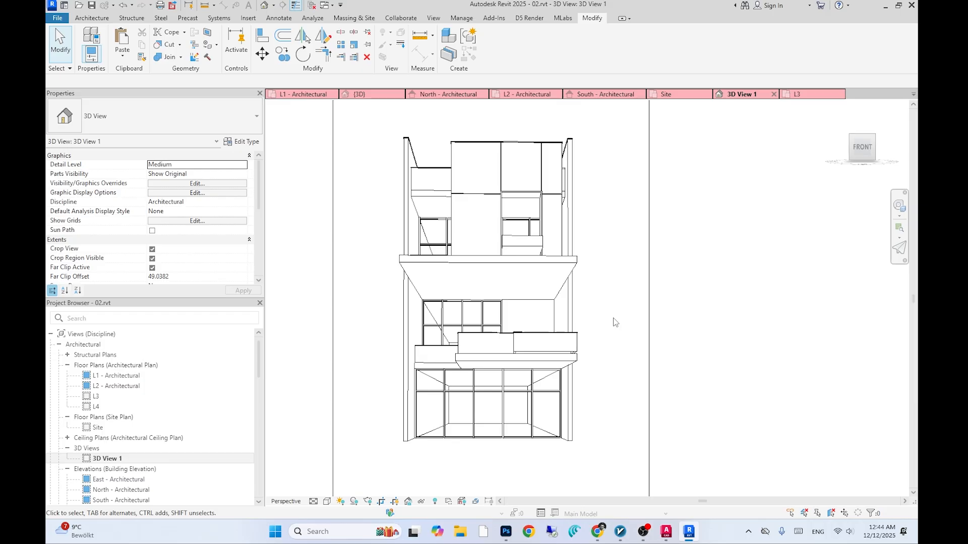
left_click(564, 272)
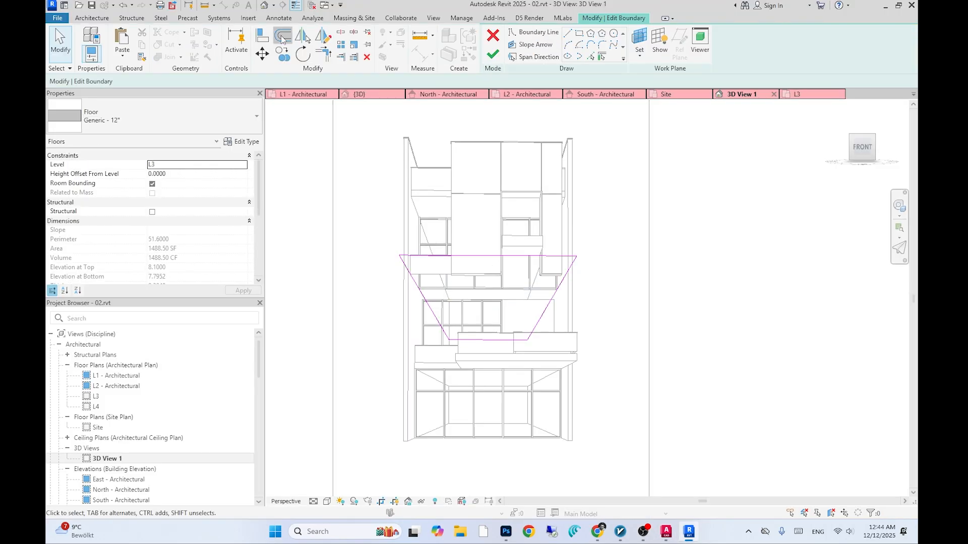
left_click(282, 38)
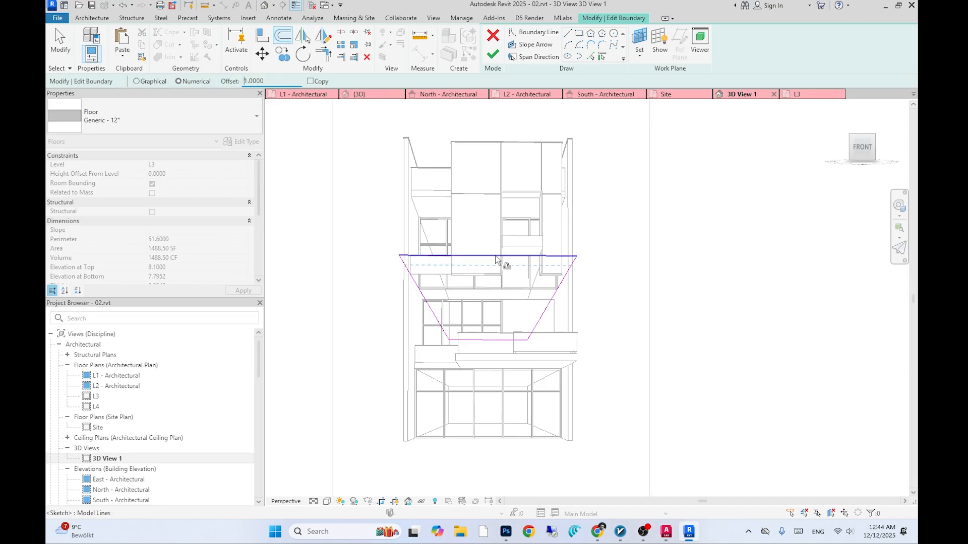
left_click(492, 54)
left_click(573, 268)
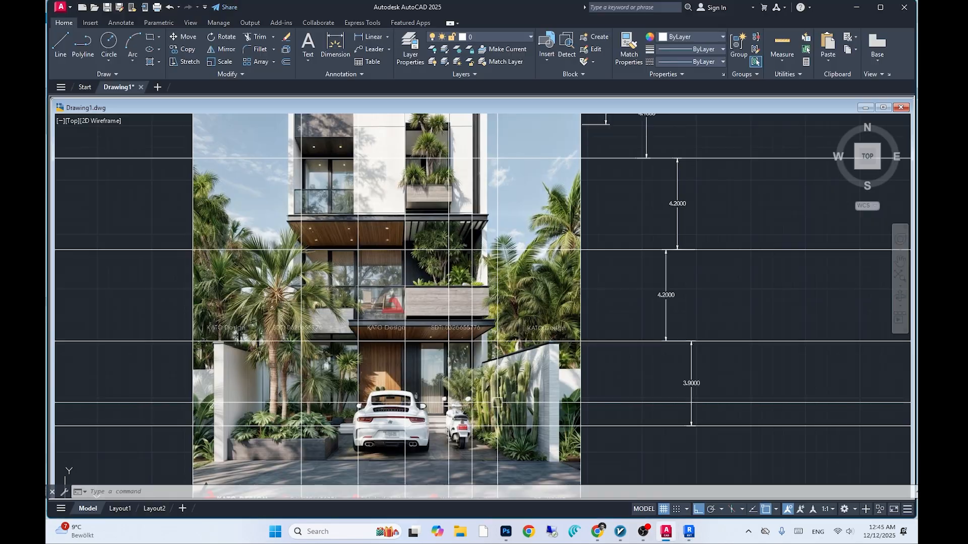
Compare with the facade reference photo in AutoCAD and increase the L2 planter's extrusion depth in Revit
scroll(497, 403, "up", 2)
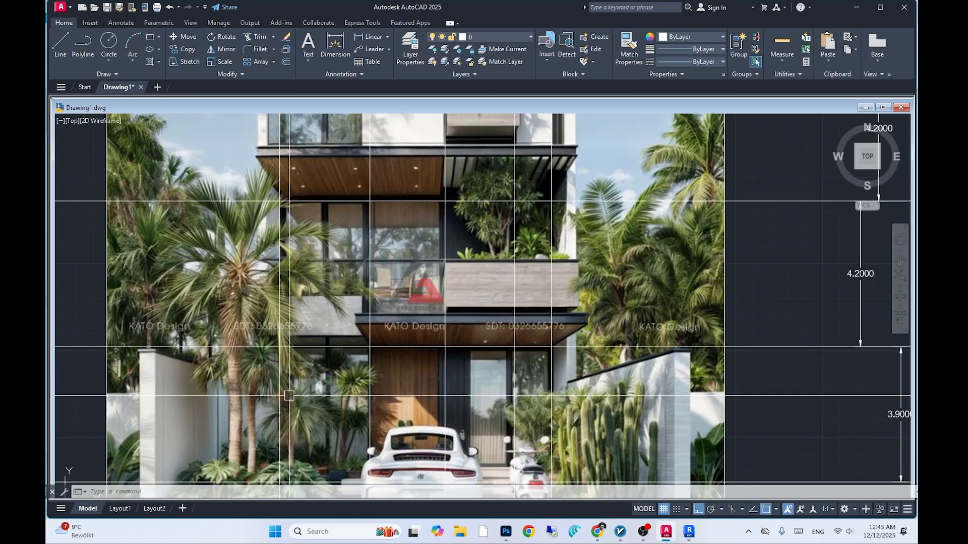
scroll(290, 396, "down", 5)
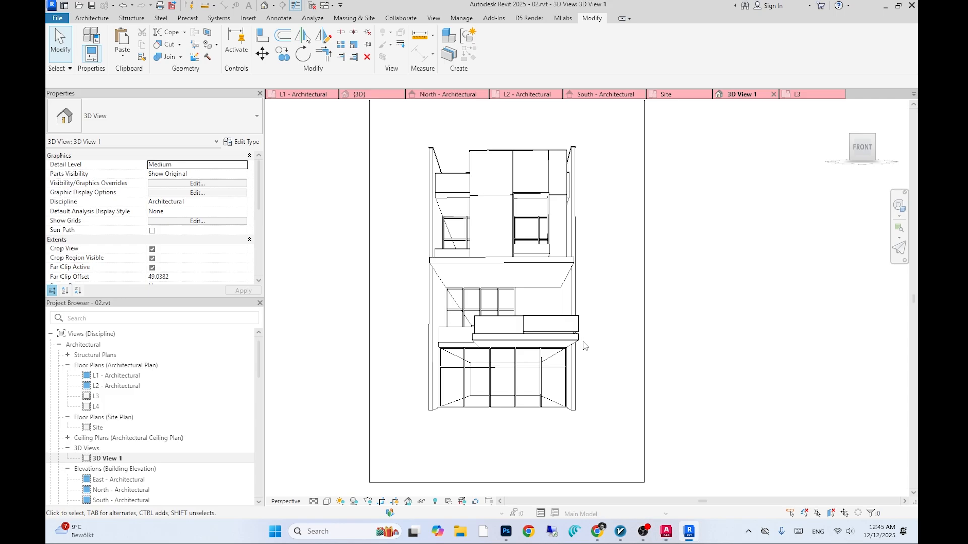
scroll(584, 346, "up", 4)
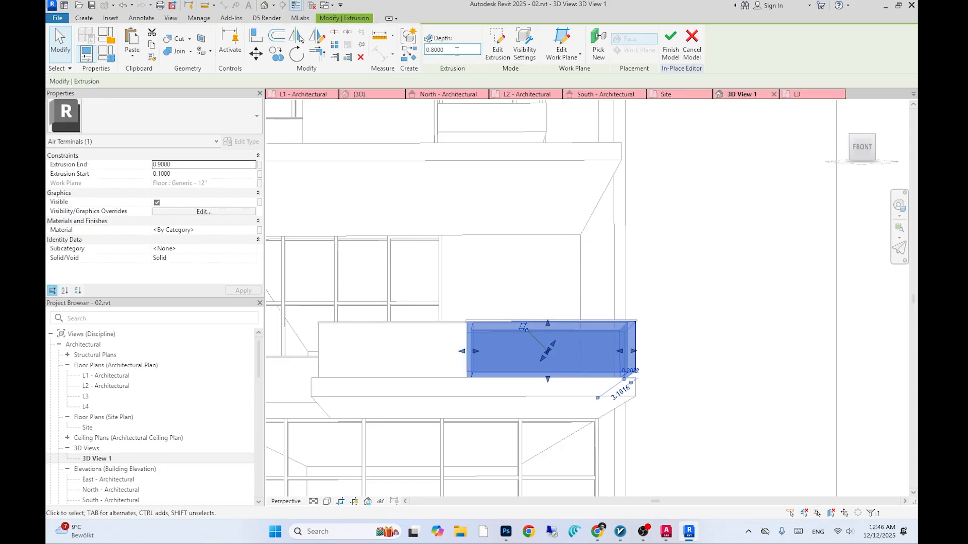
left_click(689, 265)
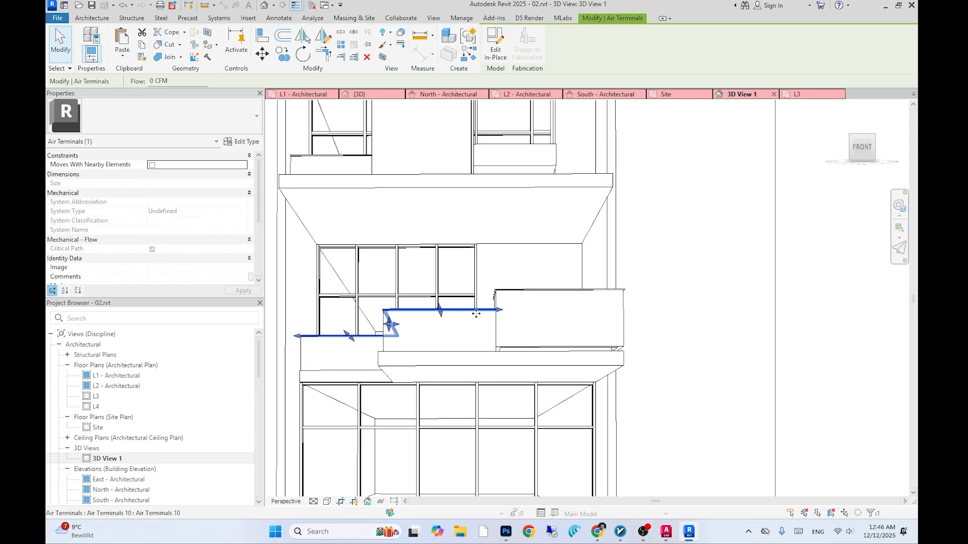
Raise the L2 railing's top rail and reopen the L2 planter's in-place model to adjust its extrusion
left_click(391, 324)
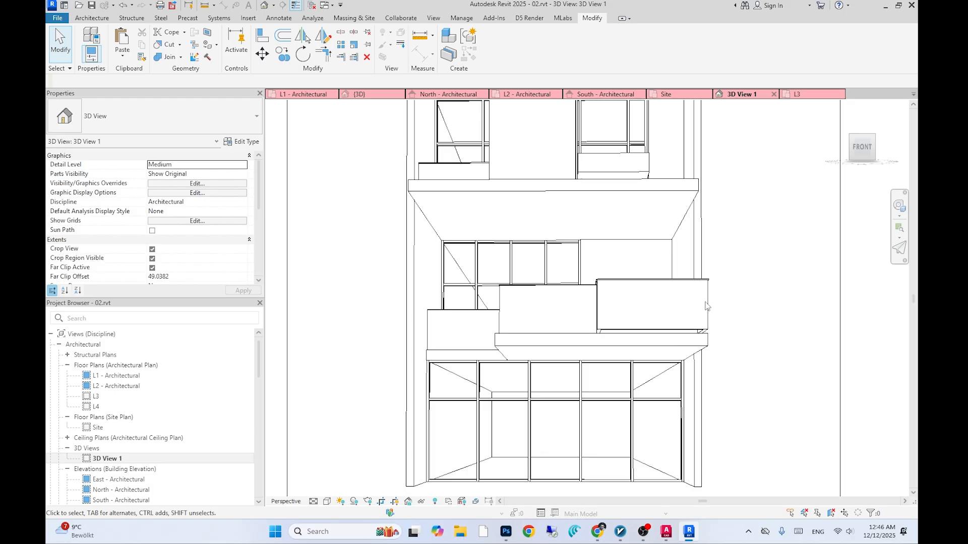
left_click(707, 288)
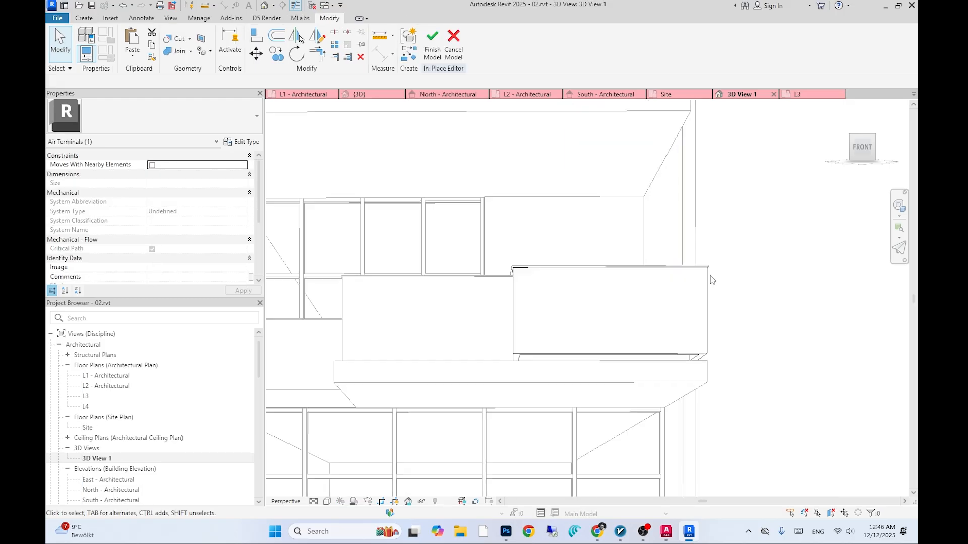
left_click(468, 48)
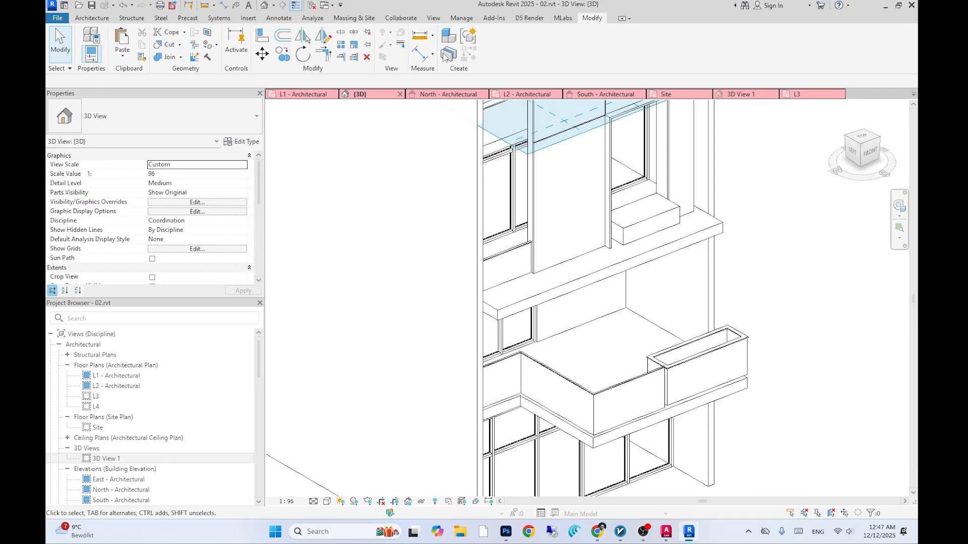
Start a new in-place model component for the L3 slab edge trim, accepting the default name
left_click(91, 21)
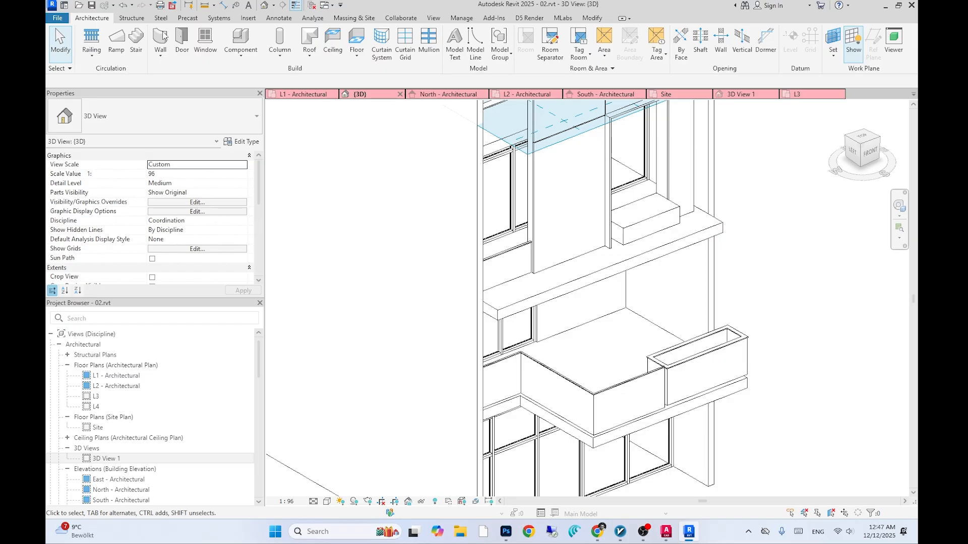
left_click(241, 59)
left_click(259, 93)
key("Return")
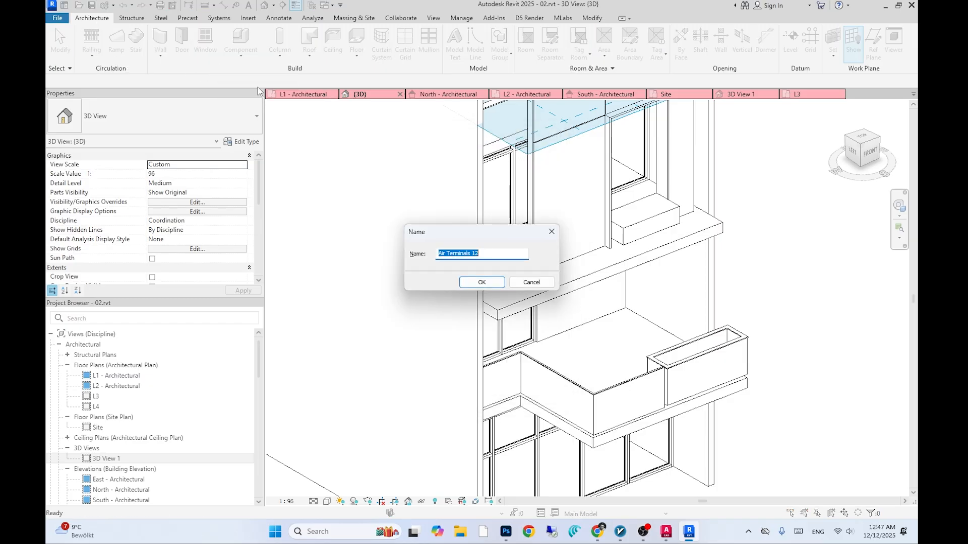
key("Return")
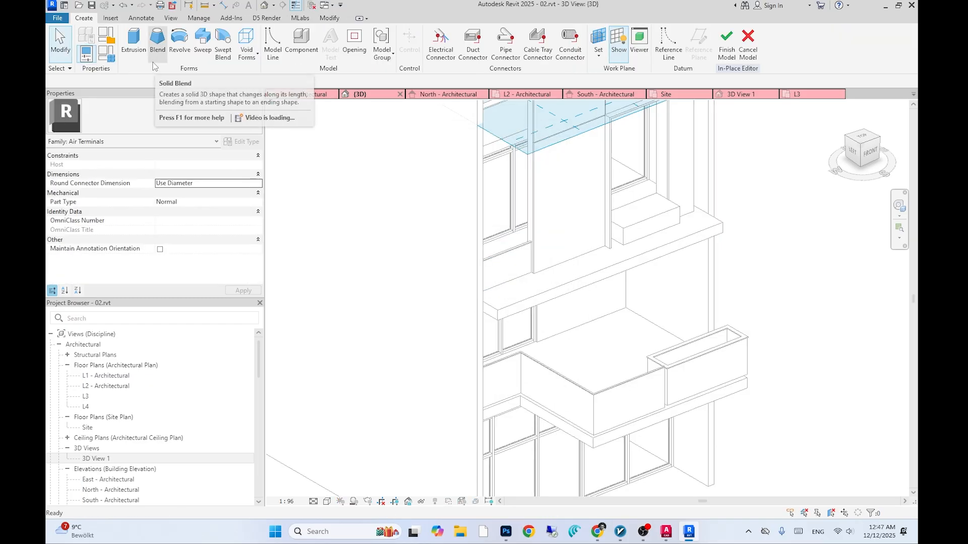
Start a sweep and pick the L3 floor's lower front and side edges as its path
left_click(203, 45)
scroll(486, 237, "up", 2)
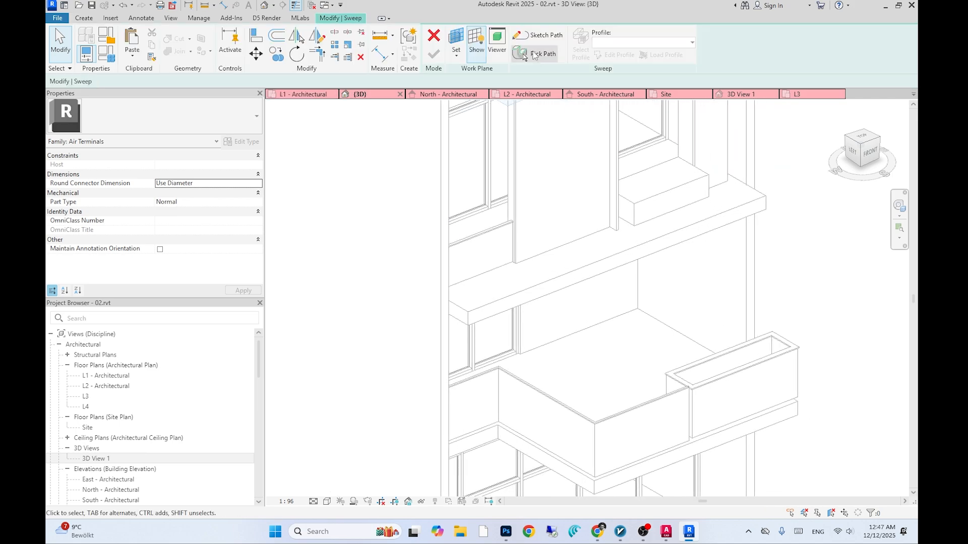
left_click(536, 53)
scroll(454, 318, "up", 3)
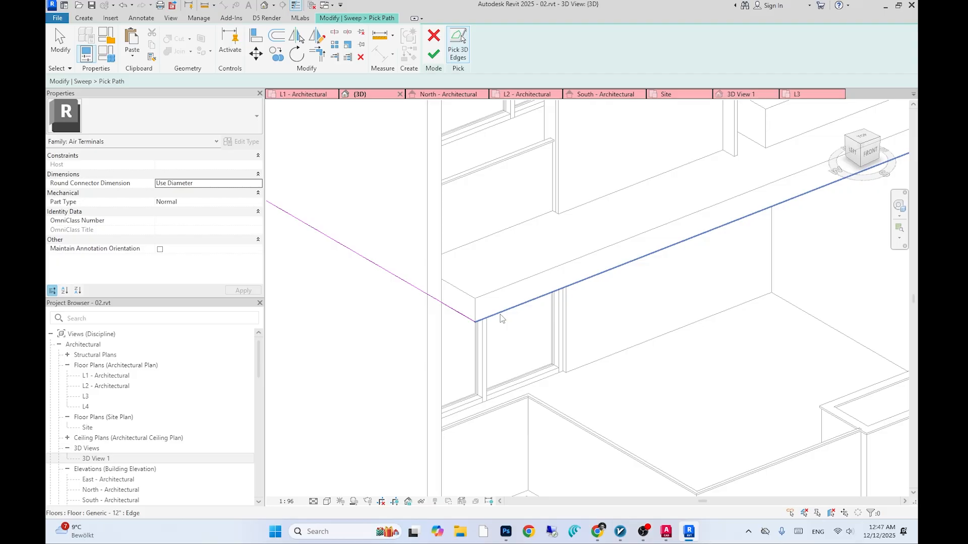
middle_click_drag(608, 324, 537, 335)
scroll(537, 336, "down", 4)
middle_click_drag(650, 304, 475, 314, "shift")
scroll(403, 322, "up", 4)
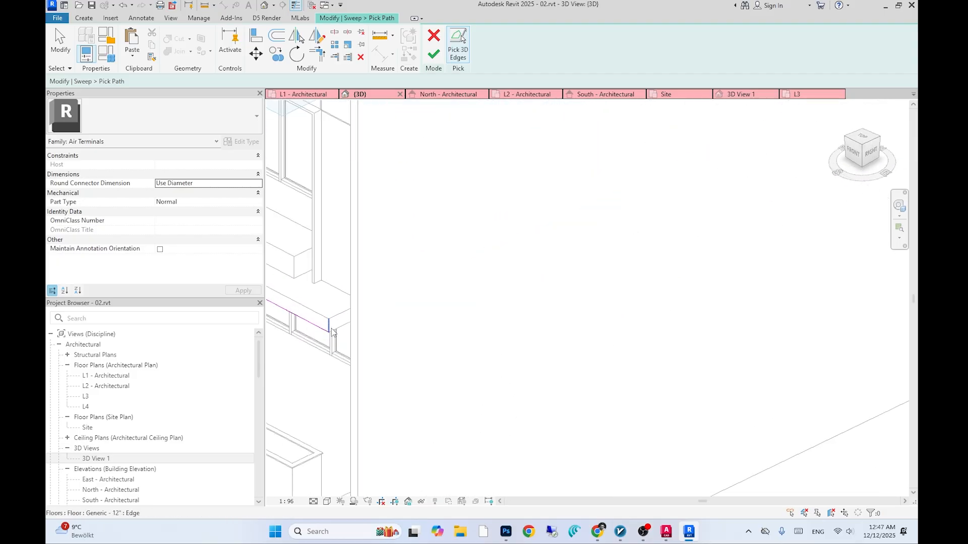
left_click(343, 328)
Undo the stray edge picked behind the L3 floor's front edge for the sweep path
scroll(344, 331, "down", 2)
middle_click_drag(375, 340, 486, 356)
middle_click_drag(486, 356, 592, 354, "shift")
scroll(675, 347, "up", 1)
middle_click_drag(686, 346, 599, 338)
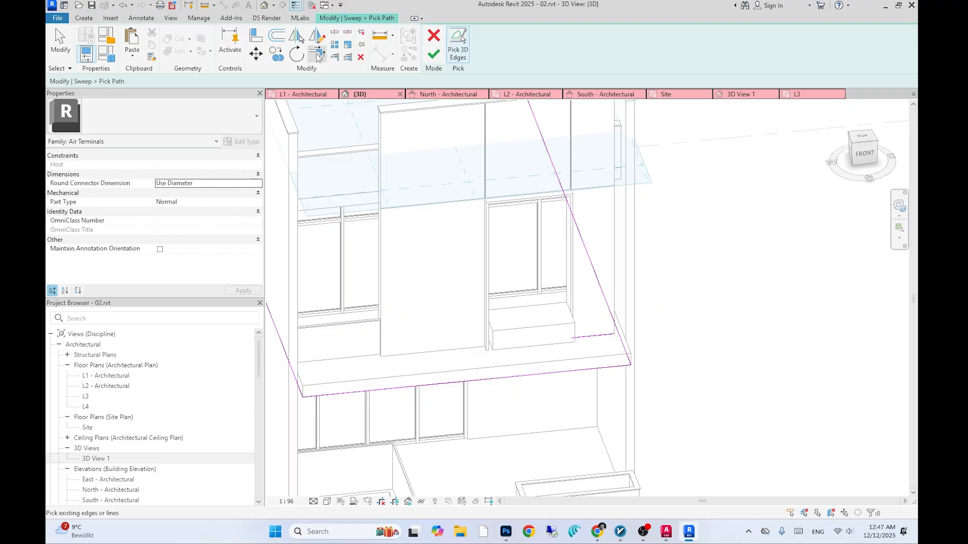
left_click(599, 336)
middle_click_drag(599, 337, 438, 348, "shift")
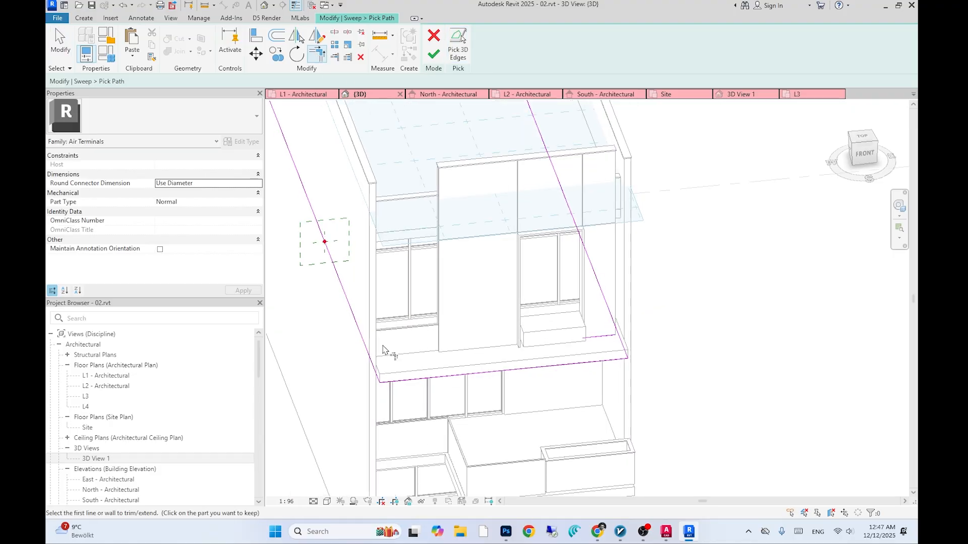
key("ctrl+z")
scroll(605, 333, "down", 1)
middle_click_drag(616, 347, 675, 352, "shift")
scroll(501, 383, "up", 2)
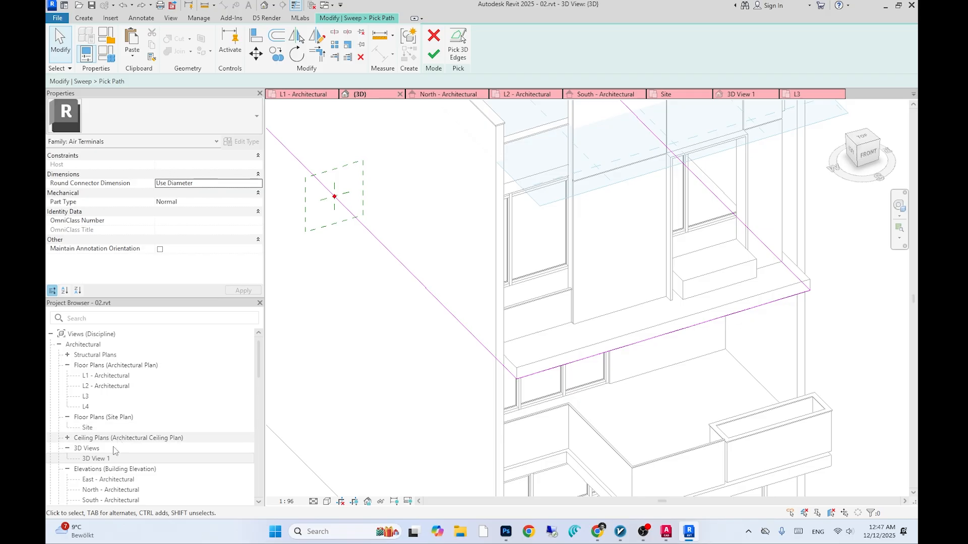
Open the L2 - Architectural floor plan and shorten the sweep path's left side line to a short stub at the front corner
double_click(106, 387)
double_click(105, 395)
double_click(107, 388)
scroll(415, 363, "down", 2)
middle_click_drag(416, 364, 444, 371)
scroll(374, 365, "up", 3)
scroll(388, 377, "down", 4)
left_click(379, 219)
scroll(379, 215, "down", 3)
middle_click_drag(377, 108, 371, 198)
left_click_drag(371, 165, 372, 405)
scroll(371, 406, "up", 5)
mouse_move(367, 352)
left_mouse_down()
mouse_move(367, 422)
mouse_move(367, 408)
left_mouse_up()
left_click(403, 412)
scroll(444, 410, "down", 4)
Shorten the sweep path's right side line to a short stub ending near the front end of the side wall
middle_click_drag(565, 408, 437, 401)
left_click(516, 310)
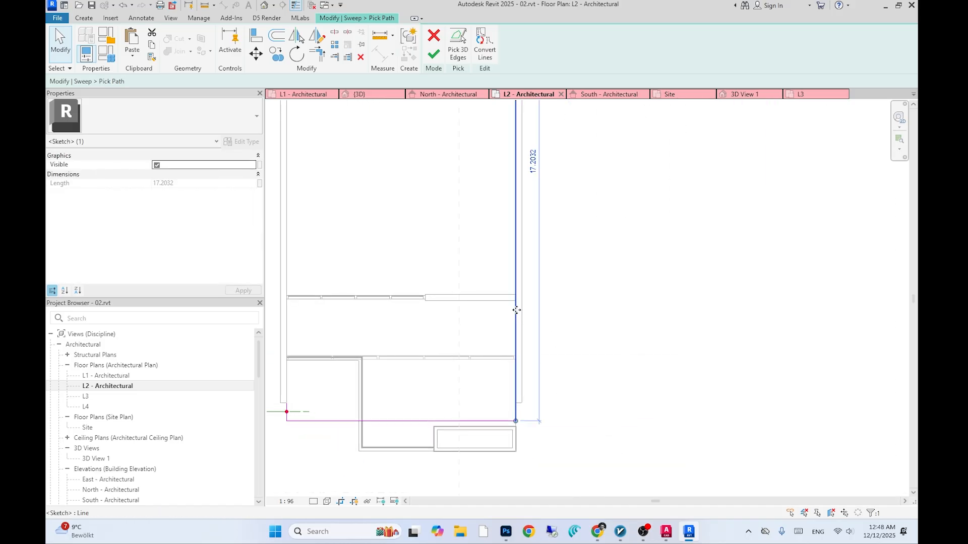
scroll(517, 310, "down", 2)
middle_click_drag(516, 216, 515, 293)
left_click_drag(513, 123, 514, 450)
scroll(515, 456, "up", 5)
left_click(535, 391)
scroll(534, 383, "down", 3)
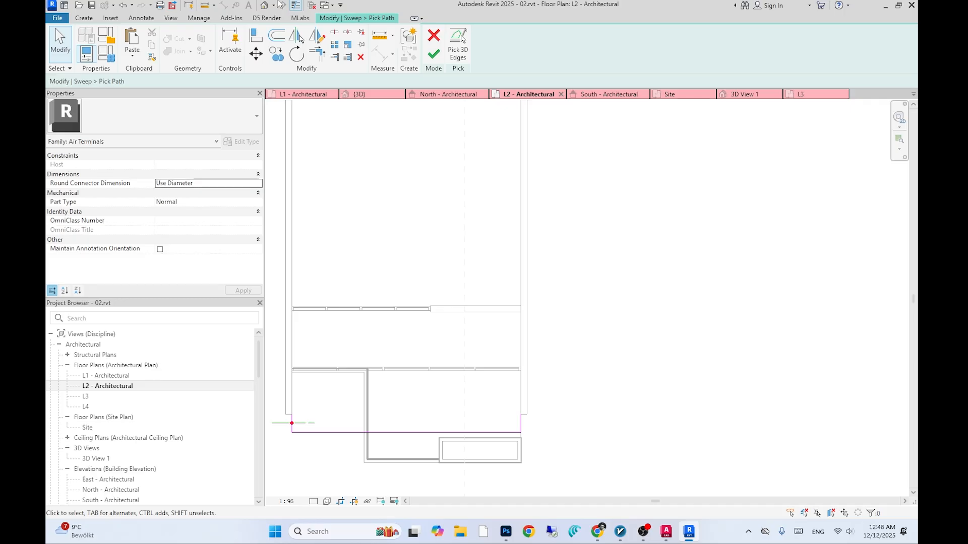
Return to the default 3D view and finish the sweep path along the L3 floor's lower edge
left_click(264, 5)
scroll(425, 360, "down", 2)
middle_click_drag(477, 369, 524, 386)
scroll(543, 365, "up", 5)
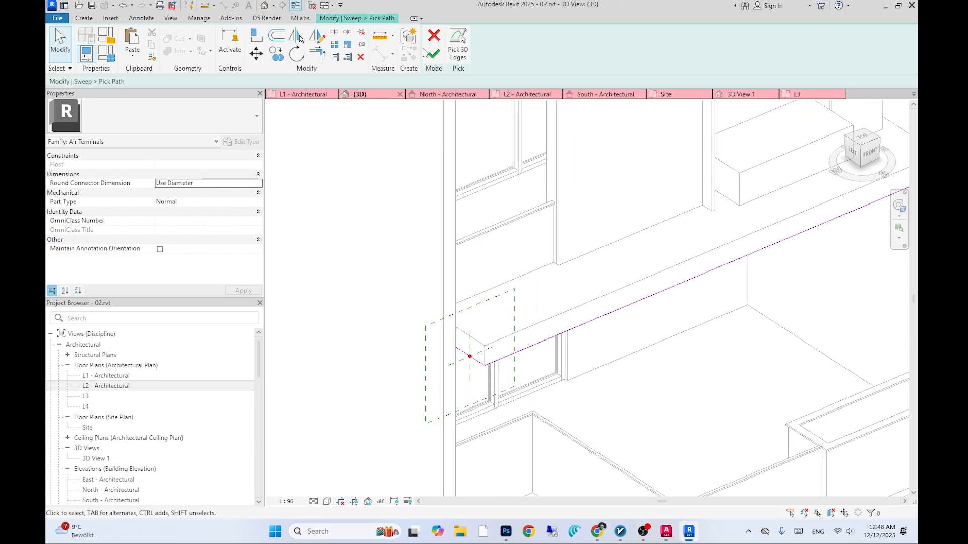
left_click(433, 57)
scroll(609, 123, "down", 1)
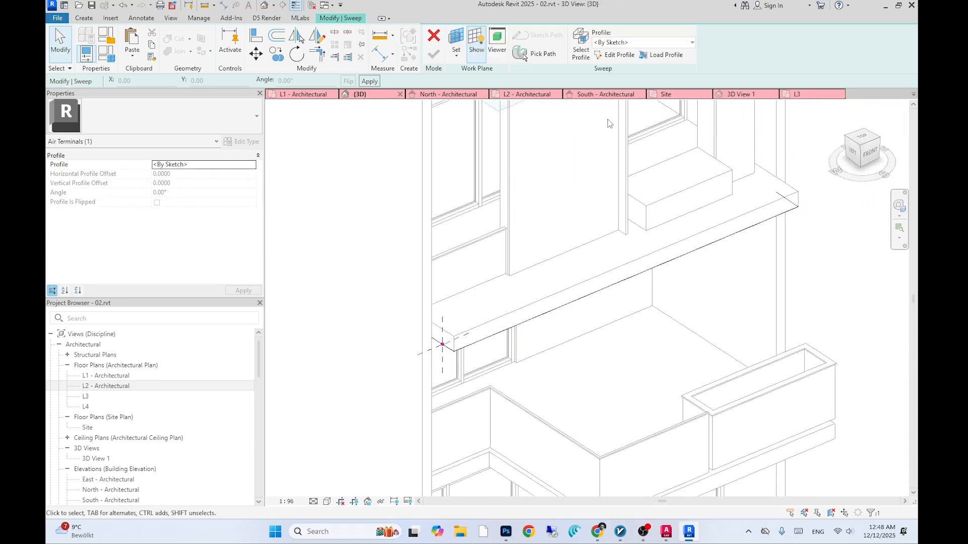
Start the sweep profile sketch and draw a vertical line up the L3 floor edge, checking the trim against the AutoCAD reference photo
left_click(607, 57)
scroll(443, 340, "up", 4)
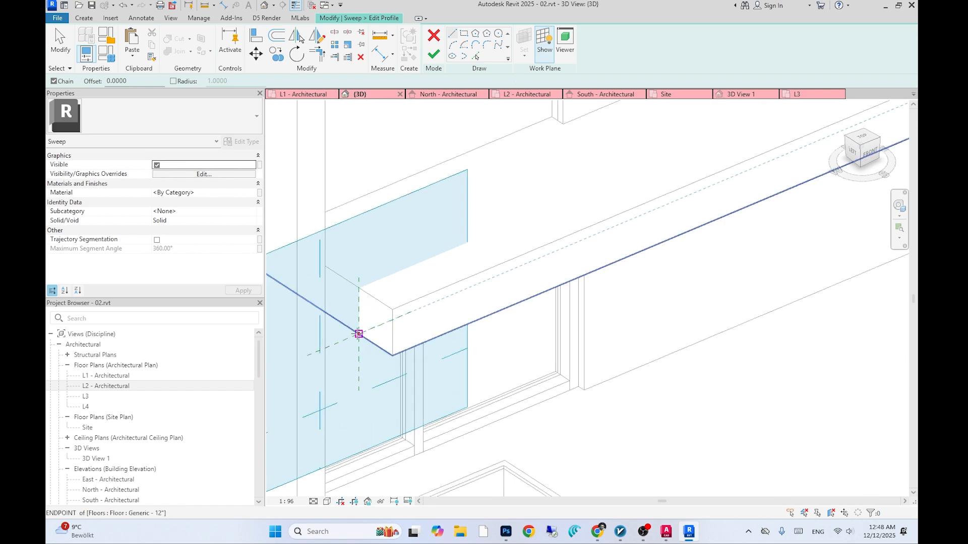
key("alt+Tab")
scroll(301, 252, "up", 8)
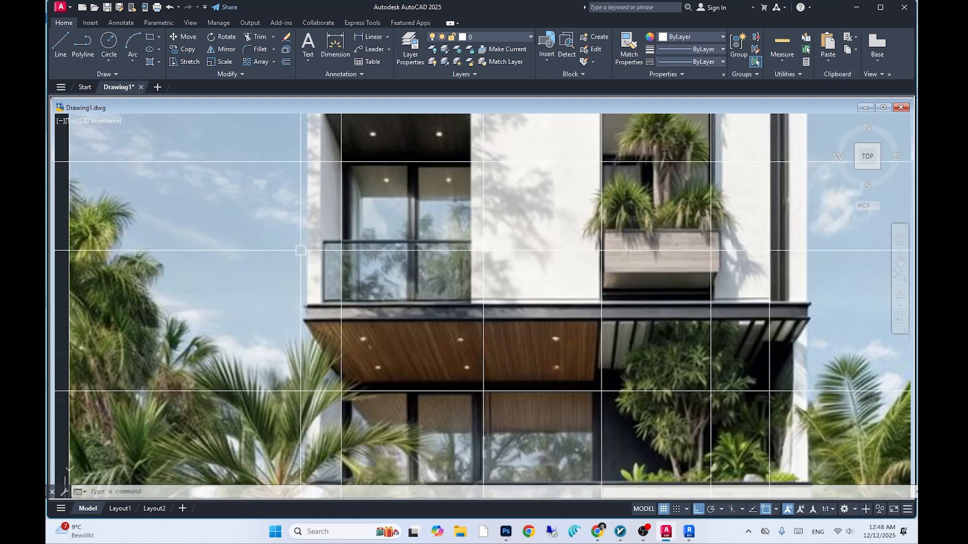
key("alt+Tab")
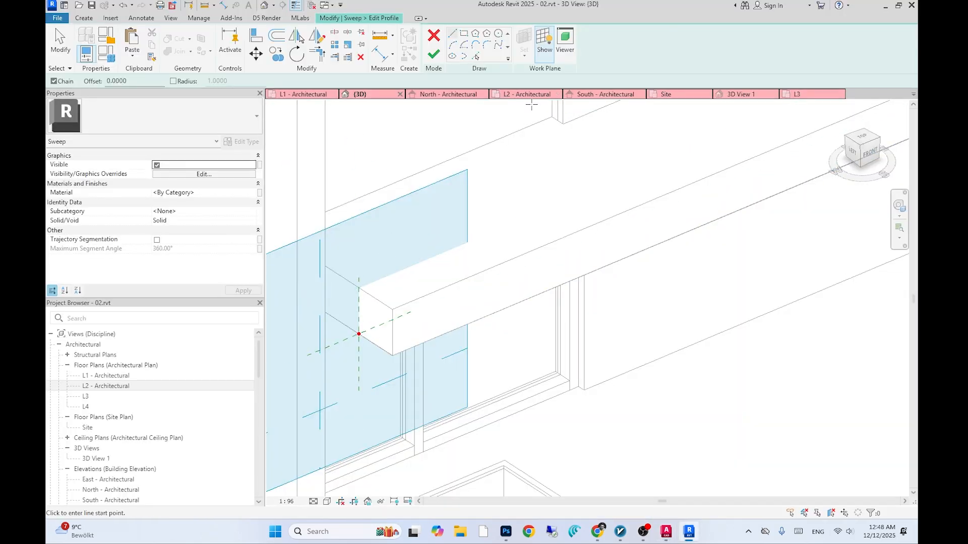
left_click(358, 334)
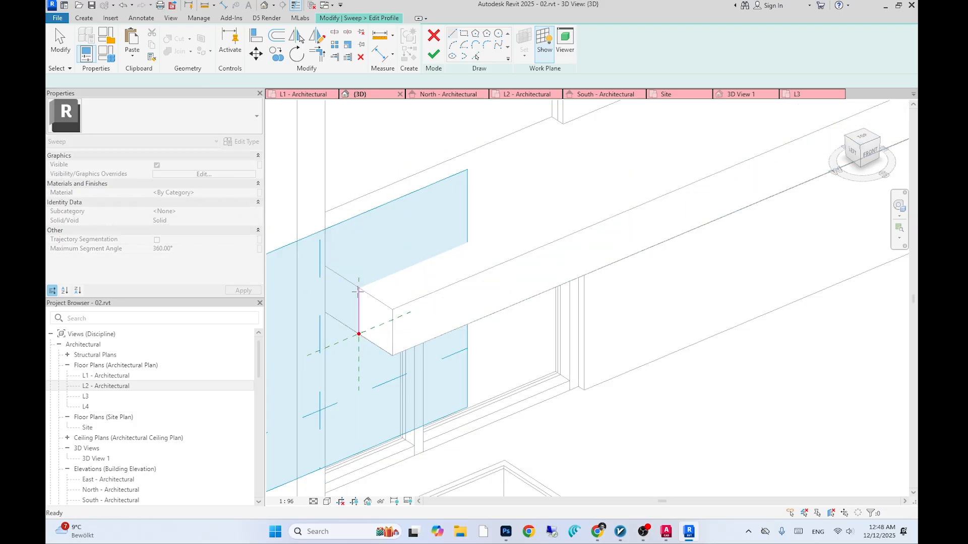
key("alt+Tab")
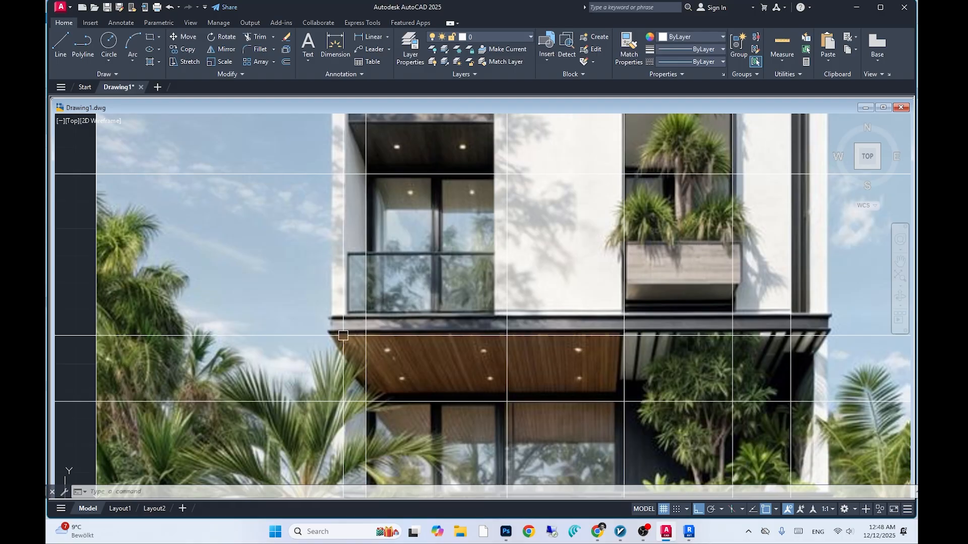
key("alt+Tab")
key("alt+Tab")
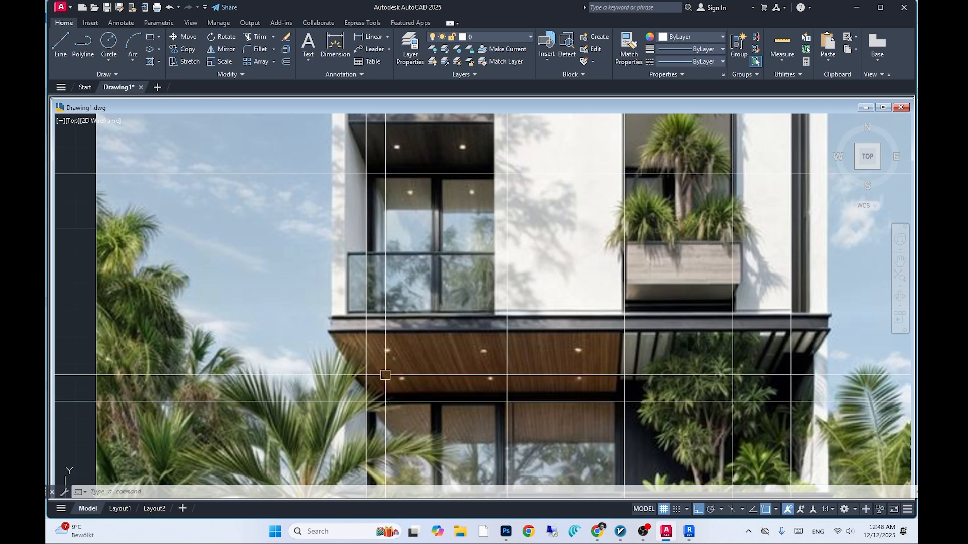
key("alt+Tab")
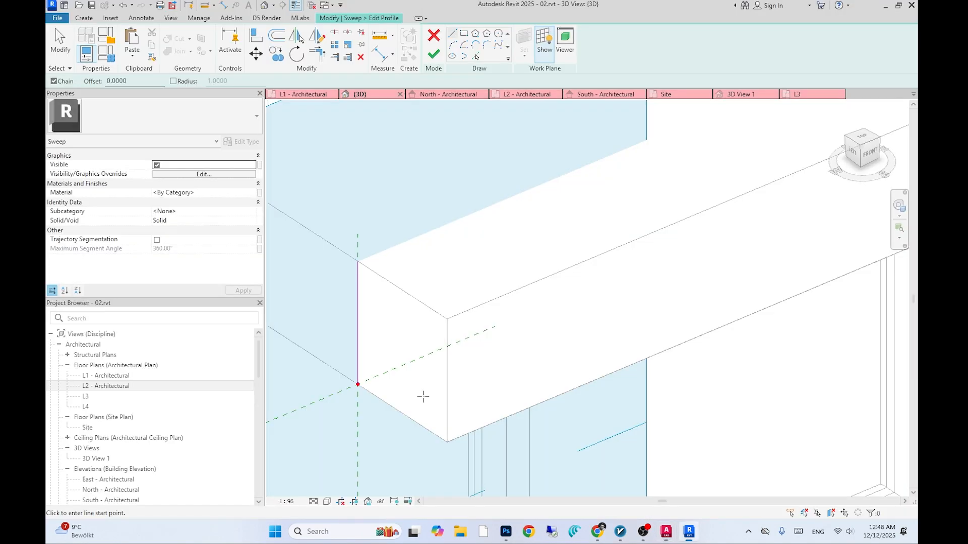
Draw short horizontal lines about 0.05 long outward from both ends of the vertical profile line
left_click(357, 261)
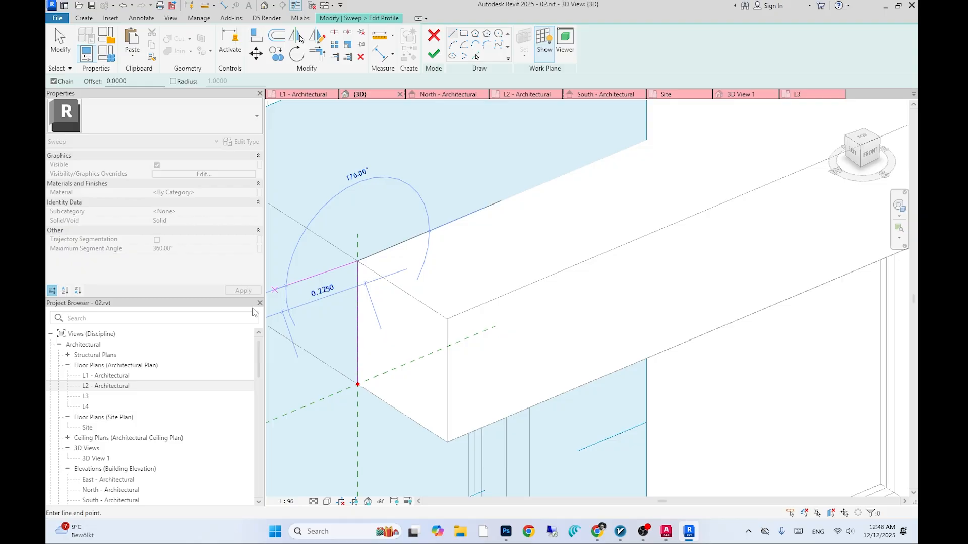
left_click(340, 268)
key("Escape")
key("Escape")
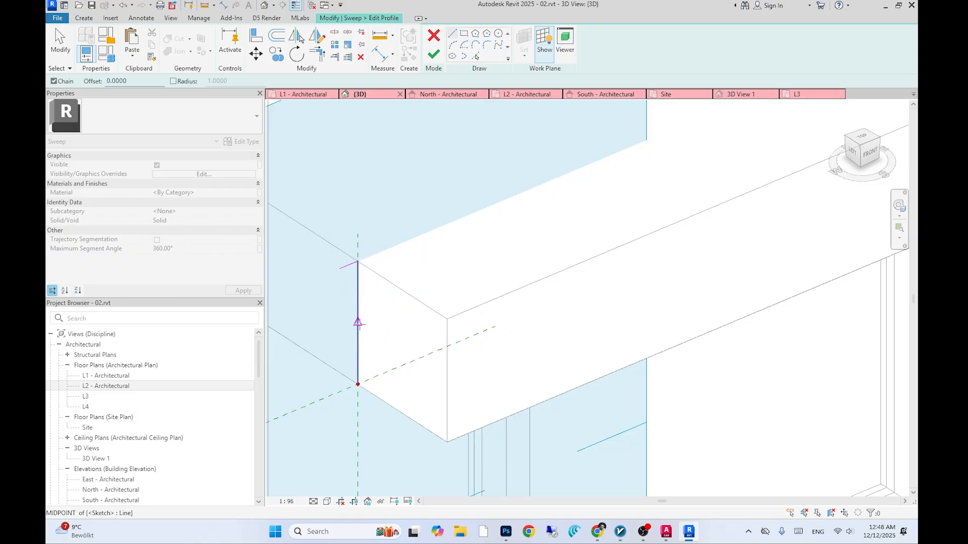
scroll(361, 417, "up", 1)
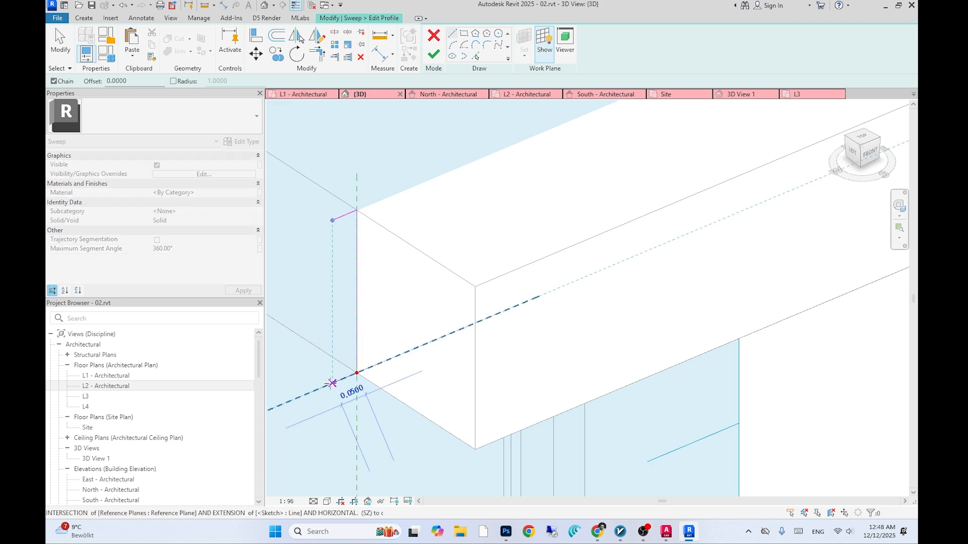
key("Escape")
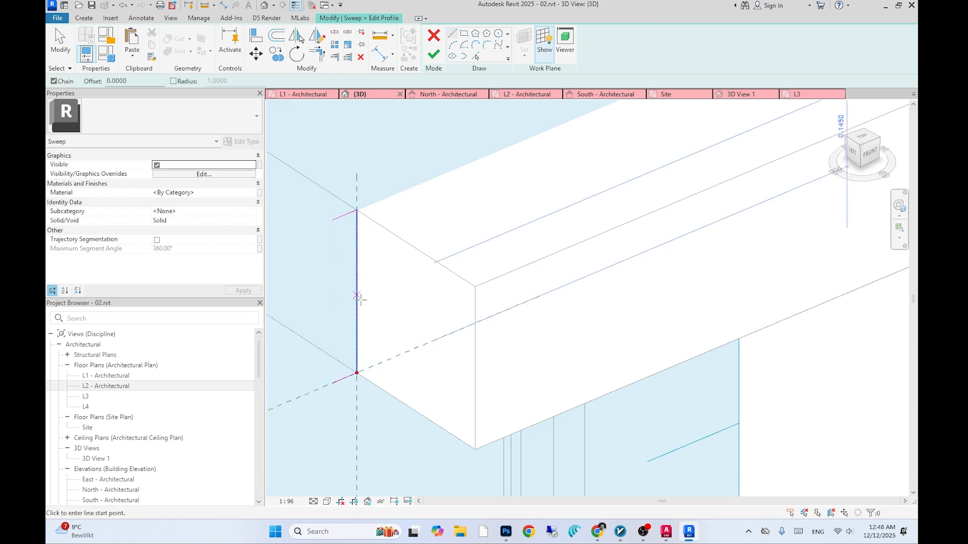
Offset the profile lines inward by 0.02 and close the ends into a thin channel-shaped outline
key("o")
key("f")
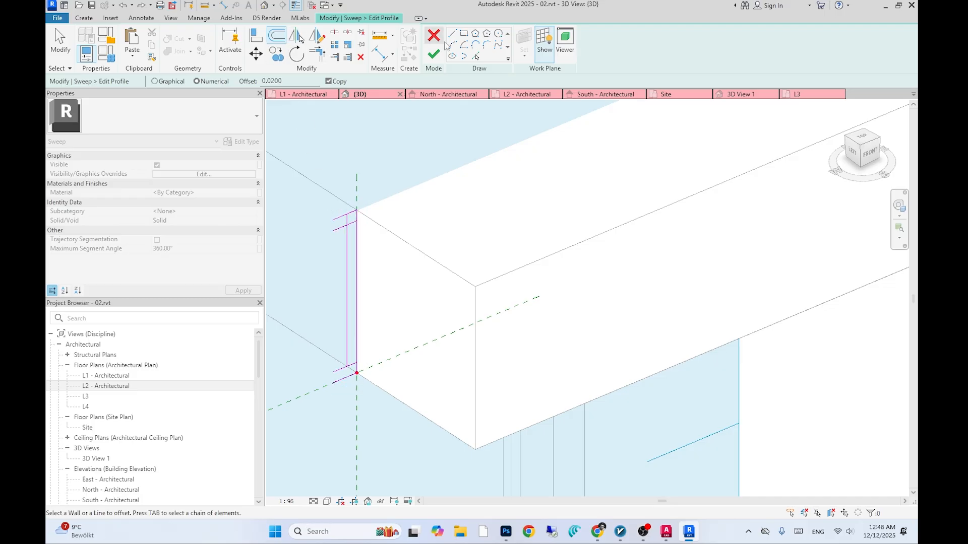
left_click(333, 231)
left_click(332, 218)
left_click(333, 372)
left_click(332, 383)
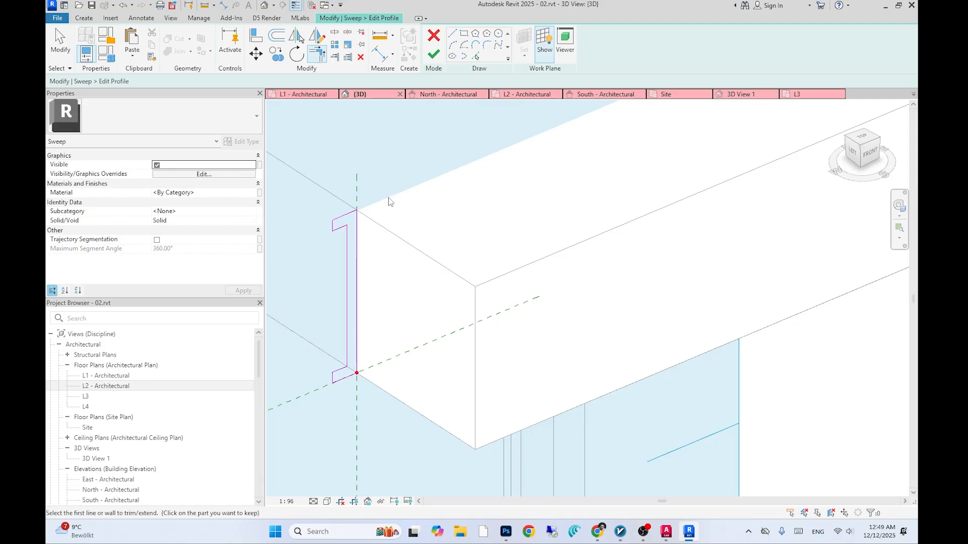
Finish the channel profile and the sweep along the L3 floor edge, completing the in-place model
left_click(434, 56)
scroll(432, 277, "down", 5)
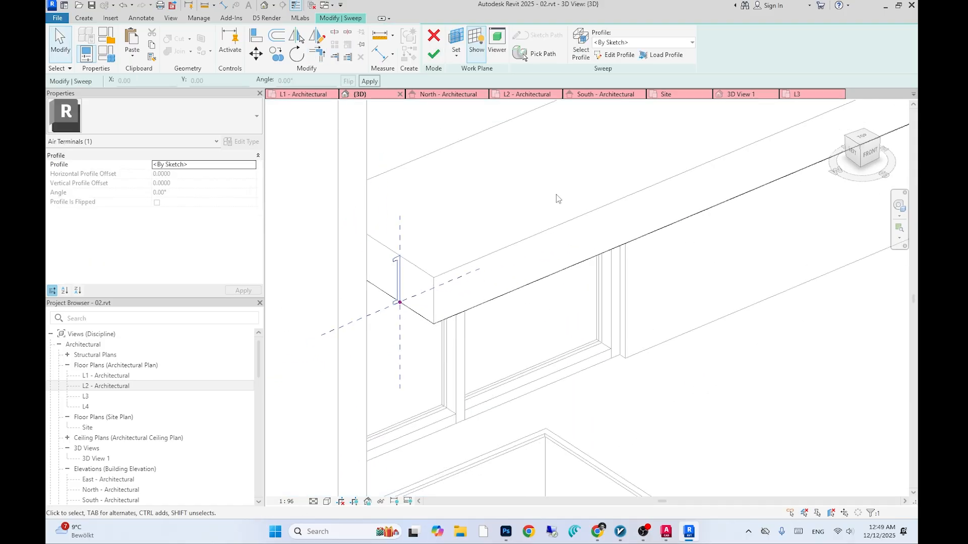
left_click(433, 55)
scroll(581, 275, "down", 4)
left_click(768, 252)
middle_click_drag(745, 293, 701, 211, "shift")
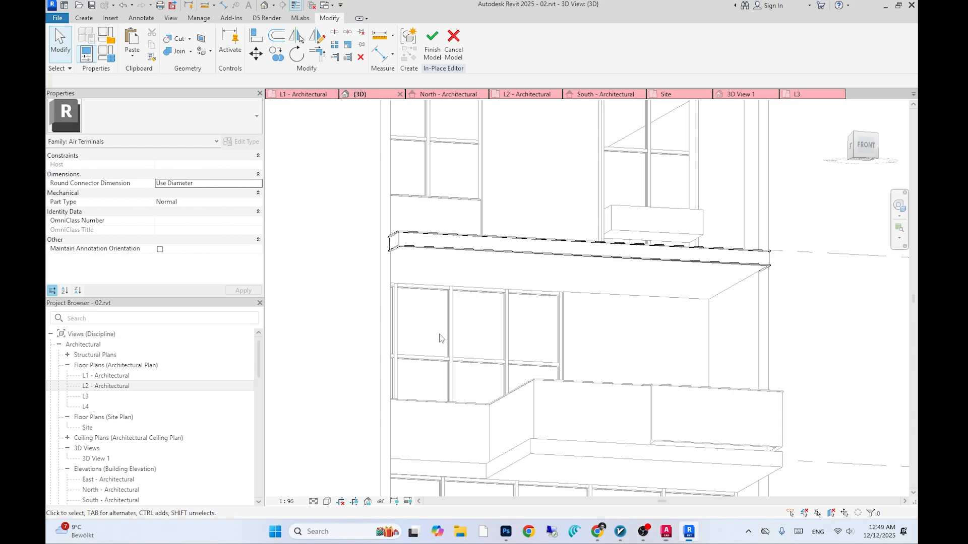
scroll(439, 337, "down", 3)
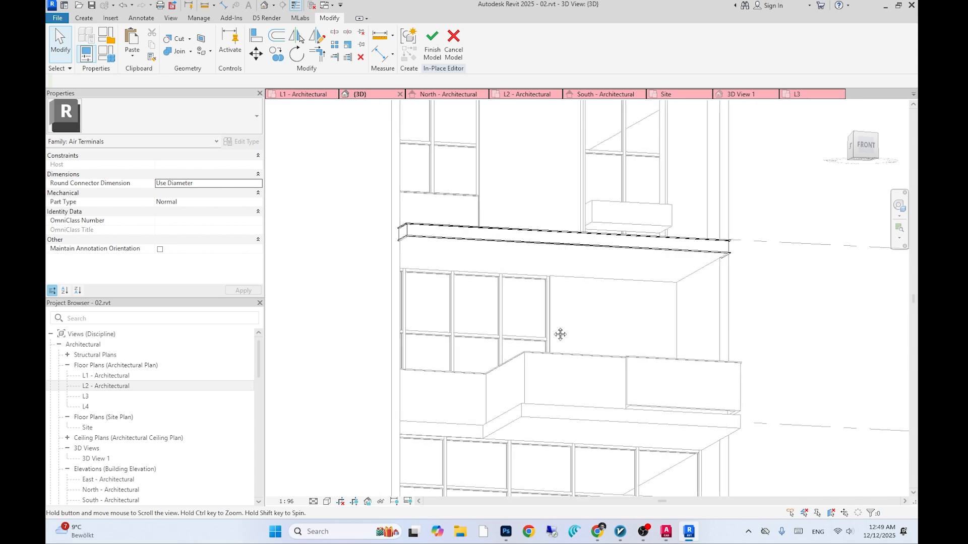
left_click(433, 43)
Select the L2 floor and examine its stepped front edge below the balcony and planter
middle_click_drag(731, 310, 540, 381, "shift")
left_click(530, 358)
scroll(530, 358, "up", 3)
scroll(538, 378, "down", 1)
scroll(532, 370, "down", 1)
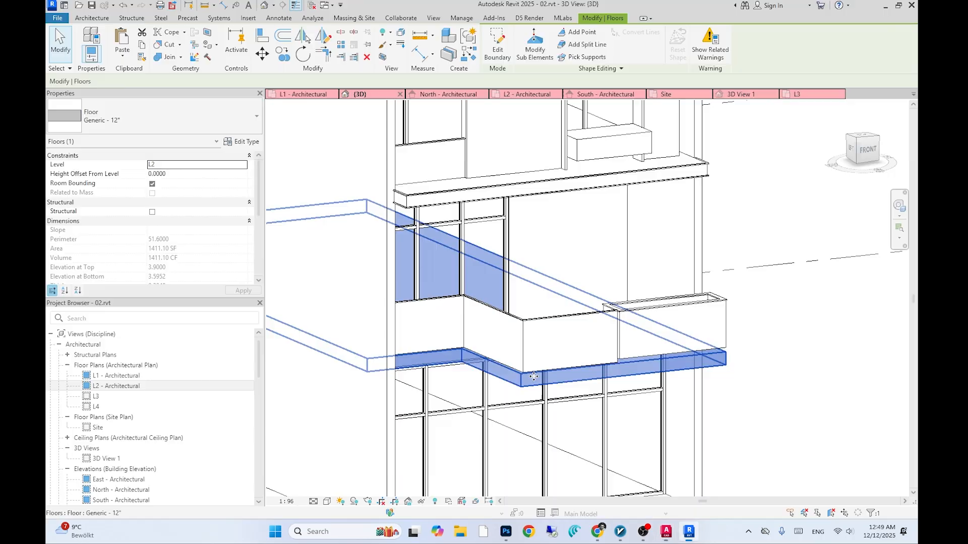
middle_click_drag(533, 375, 534, 377)
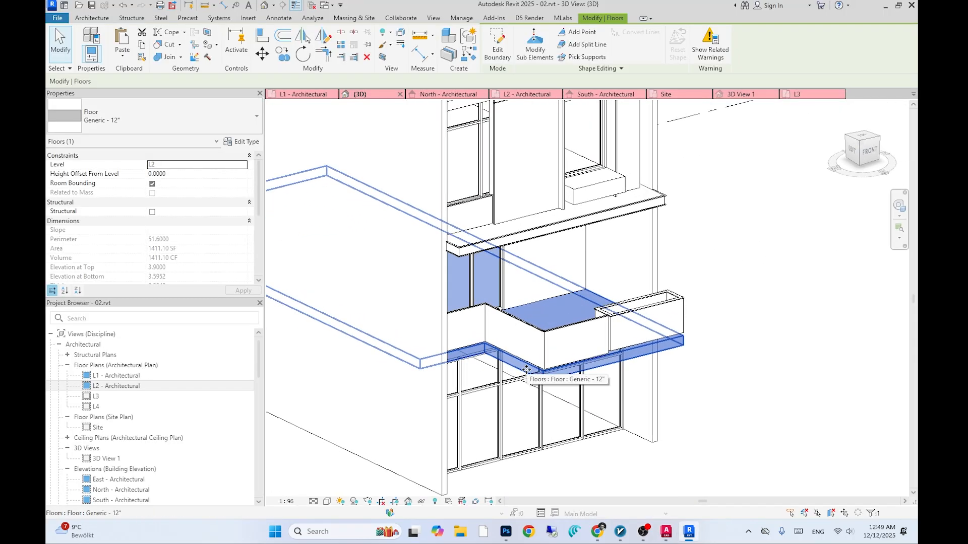
scroll(527, 371, "down", 2)
middle_click_drag(522, 373, 309, 373, "shift")
Switch to AutoCAD and examine the canopy edge and planter at L2 in the reference photo
scroll(309, 374, "up", 3)
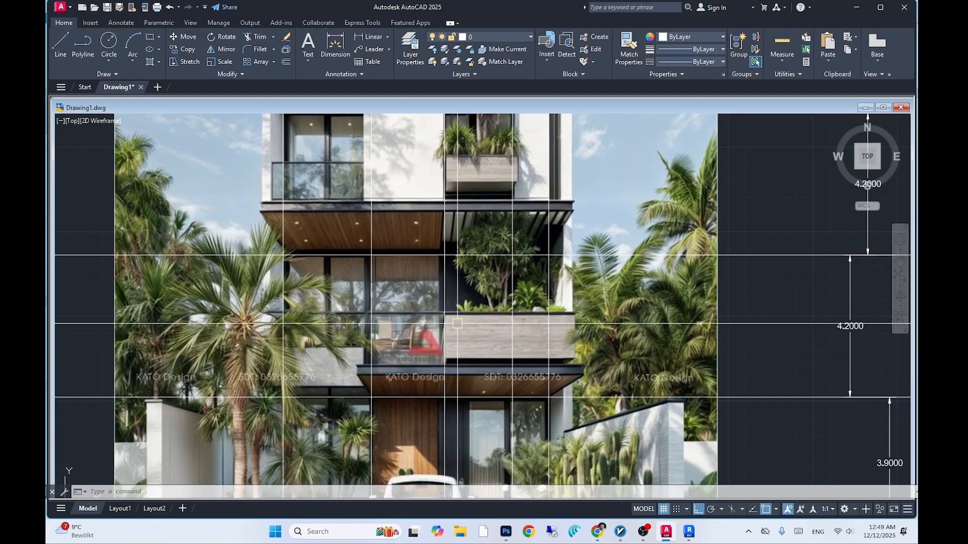
middle_click_drag(471, 330, 471, 298)
middle_click_drag(539, 428, 534, 422)
scroll(547, 414, "down", 4)
scroll(545, 398, "up", 2)
middle_click_drag(544, 399, 604, 362)
key("alt+Tab")
key("alt+Tab")
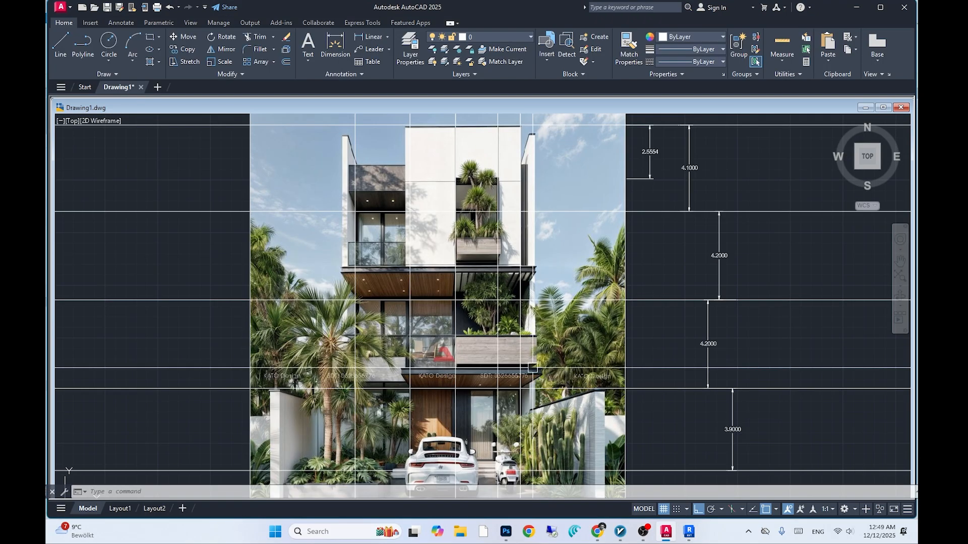
scroll(392, 402, "up", 2)
scroll(365, 362, "up", 2)
middle_click_drag(363, 360, 399, 383)
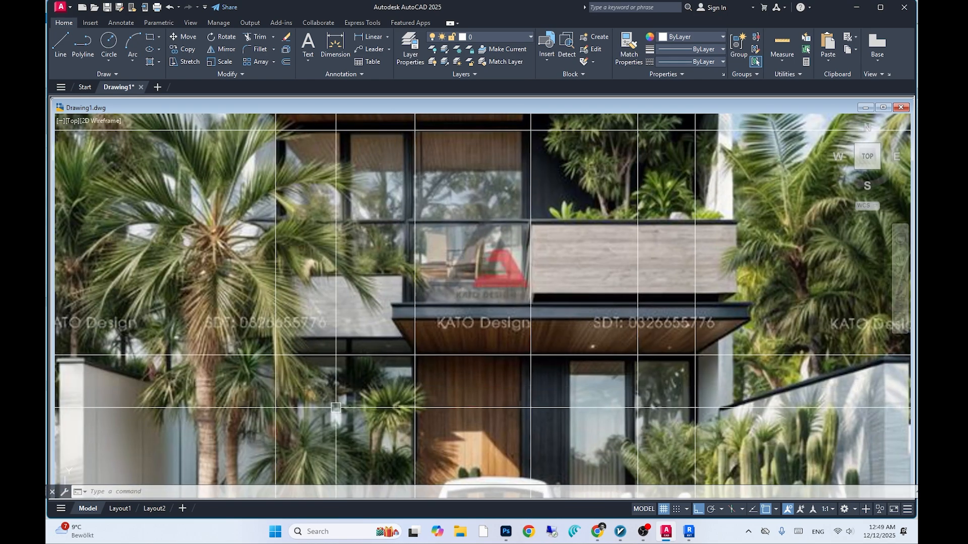
scroll(328, 393, "down", 2)
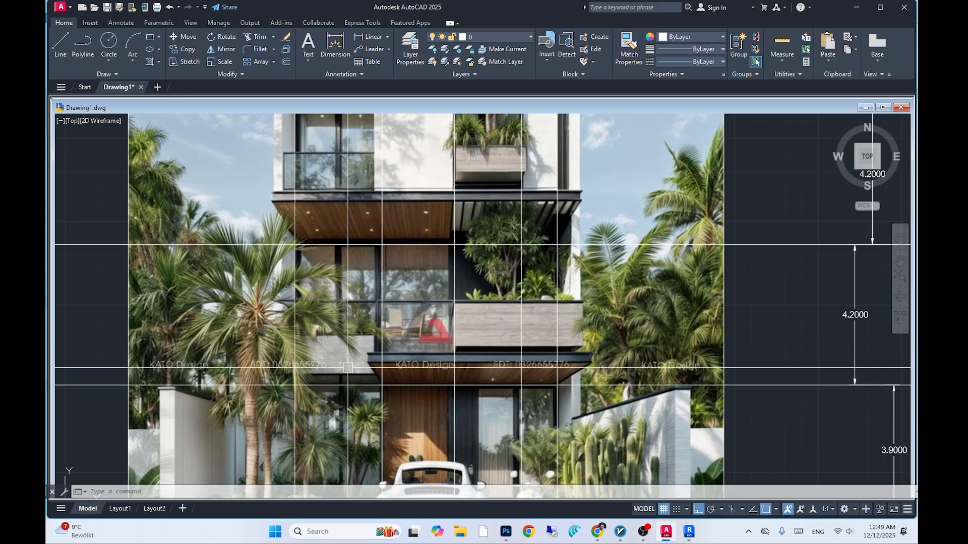
Compare the L2 floor edge in the Revit 3D view with the canopy in the AutoCAD reference photo
key("alt+Tab")
middle_click_drag(362, 392, 373, 389, "shift")
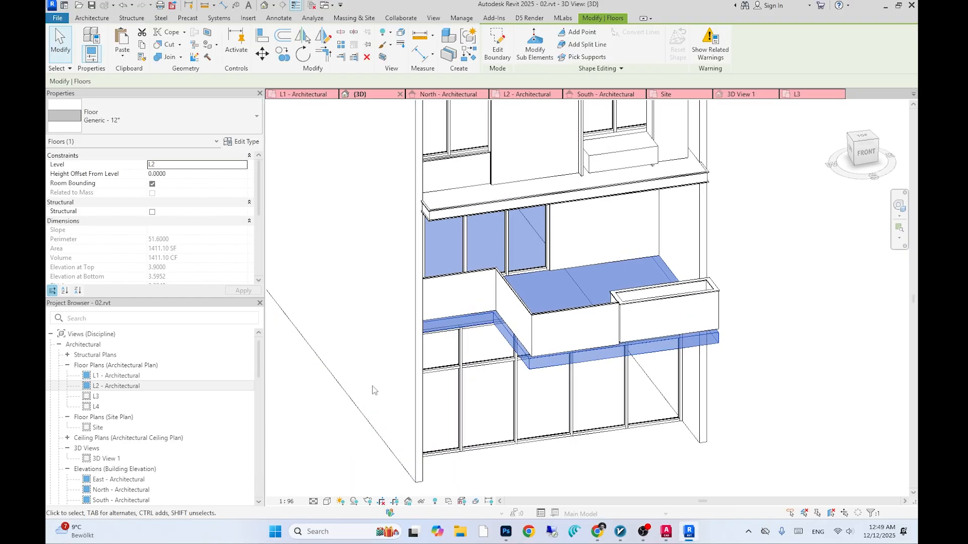
key("alt+Tab")
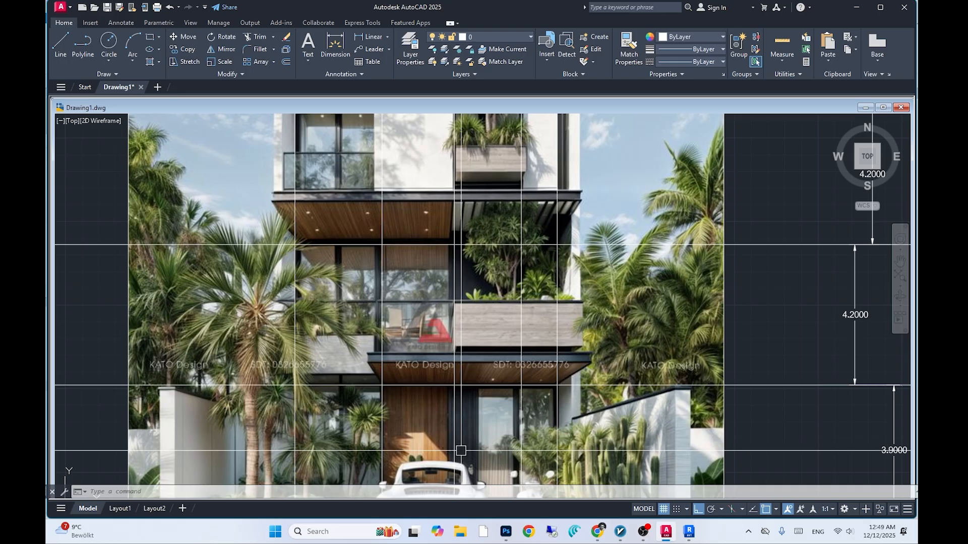
key("alt+Tab")
middle_click_drag(464, 427, 456, 386, "shift")
key("Escape")
scroll(446, 391, "down", 2)
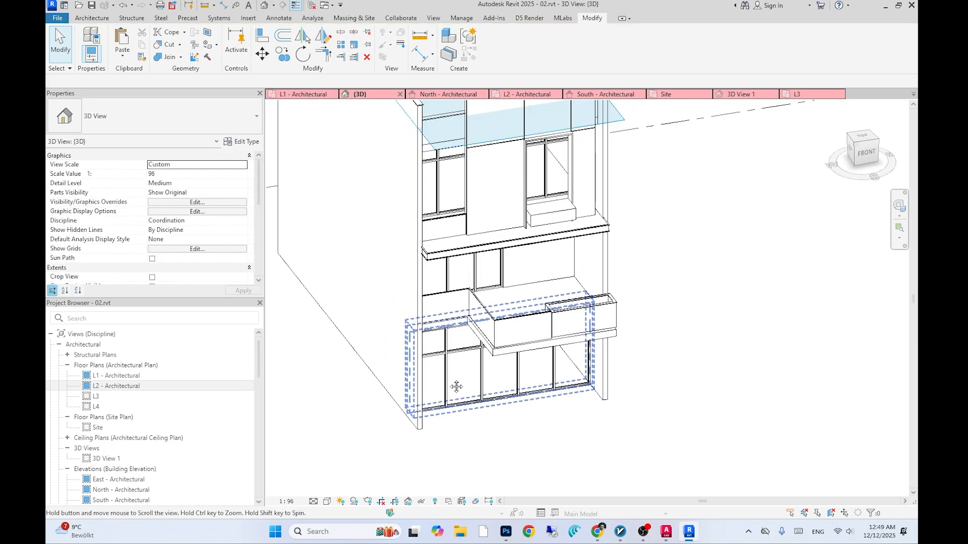
scroll(459, 334, "up", 2)
left_click(462, 325)
middle_click_drag(461, 326, 453, 370)
key("Escape")
scroll(452, 370, "down", 3)
mouse_move(471, 335)
middle_mouse_down("shift")
mouse_move(411, 334)
mouse_move(462, 349)
middle_mouse_up("shift")
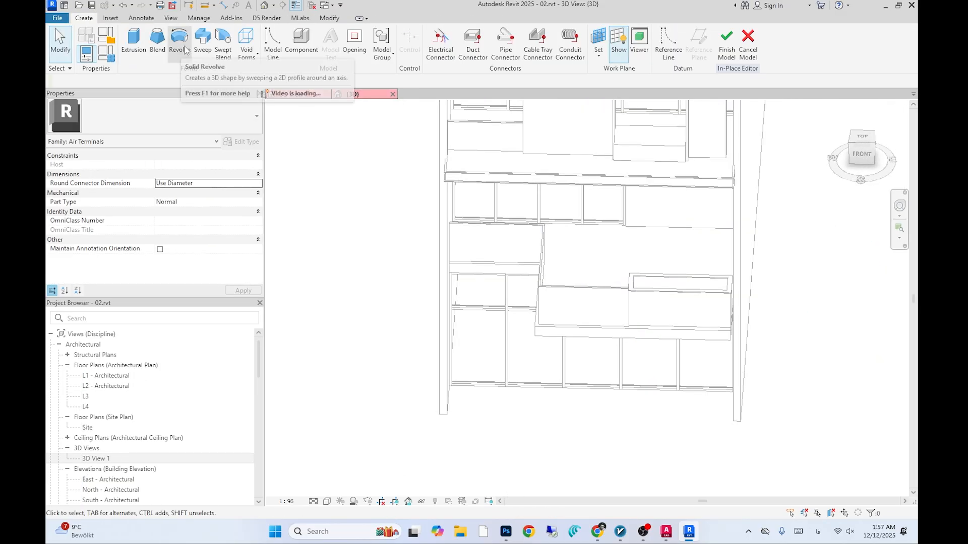
Start a solid sweep and pick the L2 floor's stepped lower front edges as its path
left_click(203, 41)
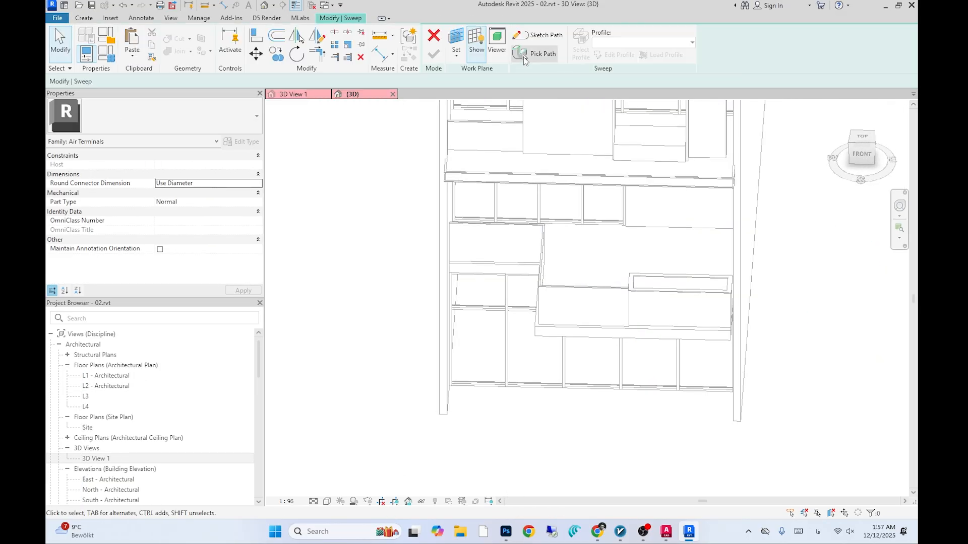
left_click(534, 54)
scroll(467, 271, "up", 3)
left_click(467, 269)
middle_click_drag(467, 271, 582, 282, "shift")
left_click(581, 282)
left_click(713, 344)
middle_click_drag(713, 344, 373, 321, "shift")
scroll(373, 321, "down", 1)
left_click(374, 323)
scroll(373, 463, "up", 1)
Open the L2 - Architectural floor plan, shorten the sweep path's overlong side line, and finish the path
double_click(106, 386)
scroll(477, 204, "up", 3)
middle_click_drag(485, 132, 488, 283)
scroll(488, 282, "down", 1)
left_click_drag(489, 168, 490, 413)
scroll(487, 428, "up", 2)
middle_click_drag(535, 404, 566, 368)
scroll(577, 328, "down", 2)
left_click(433, 54)
Return to the default 3D view and start a sketched profile for the L2 sweep
mouse_move(577, 329)
middle_mouse_down()
mouse_move(536, 296)
mouse_move(572, 322)
mouse_move(453, 323)
middle_mouse_up()
left_click(353, 94)
scroll(504, 283, "up", 2)
left_click(581, 46)
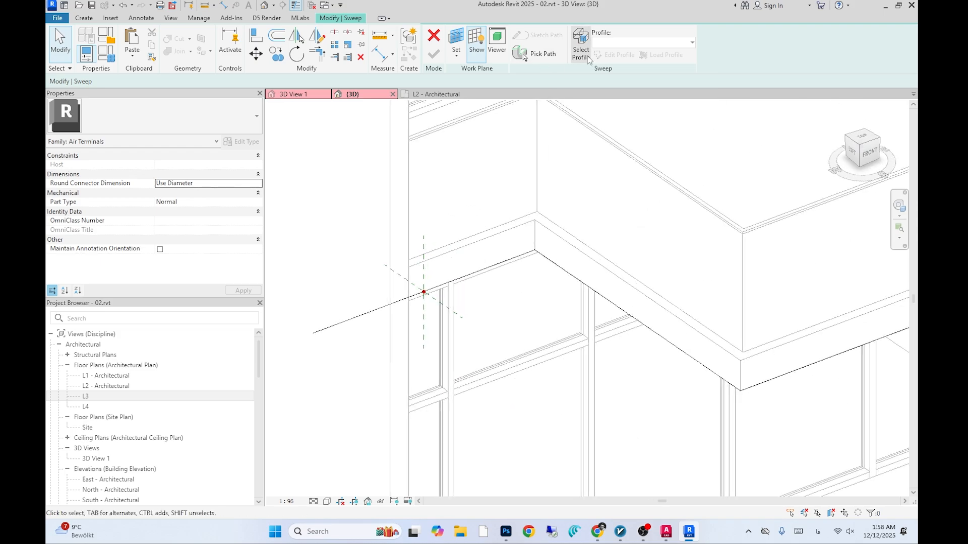
left_click(615, 54)
scroll(429, 326, "down", 1)
Pick the L2 floor's vertical corner edge and its upper and lower edges as profile lines
left_click(476, 56)
scroll(469, 272, "up", 2)
left_click(388, 292)
middle_click_drag(388, 292, 403, 312, "shift")
scroll(419, 302, "up", 2)
middle_click_drag(443, 272, 439, 285, "shift")
left_click(438, 285)
scroll(474, 322, "down", 1)
middle_click_drag(499, 343, 496, 318, "shift")
scroll(580, 307, "up", 1)
left_click(690, 319)
middle_click_drag(690, 319, 616, 330, "shift")
Offset the picked profile lines inward by 0.02
key("o")
key("f")
left_click(517, 328)
scroll(484, 325, "up", 3)
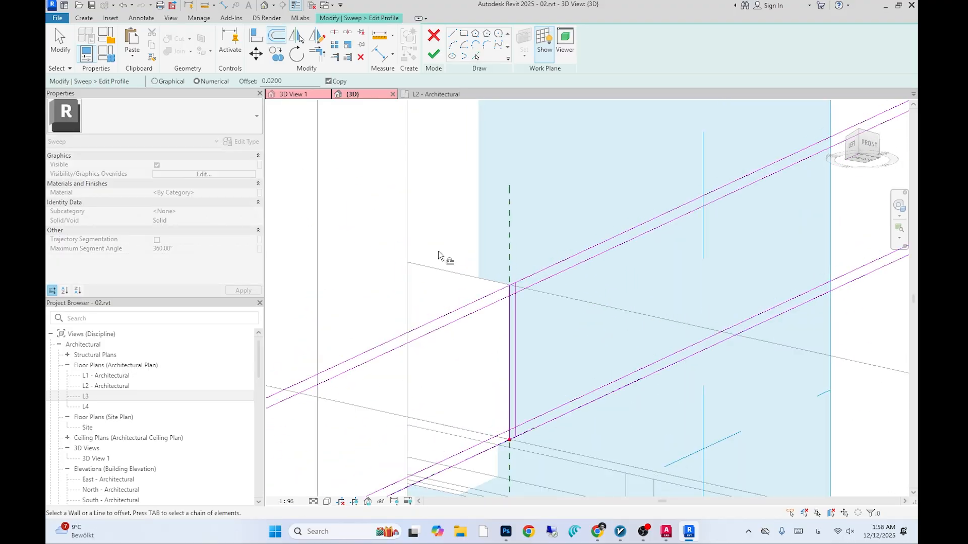
Try to trim the offset profile lines to each other at the upper corner
left_click(318, 54)
scroll(523, 272, "up", 4)
left_click(537, 300)
left_click(529, 318)
scroll(552, 376, "down", 3)
key("ctrl+z")
Trim the profile lines into a closed channel outline with short lips at both ends, deleting the surplus line
left_click(317, 55)
scroll(504, 415, "up", 3)
scroll(550, 449, "down", 2)
middle_click_drag(550, 449, 516, 315)
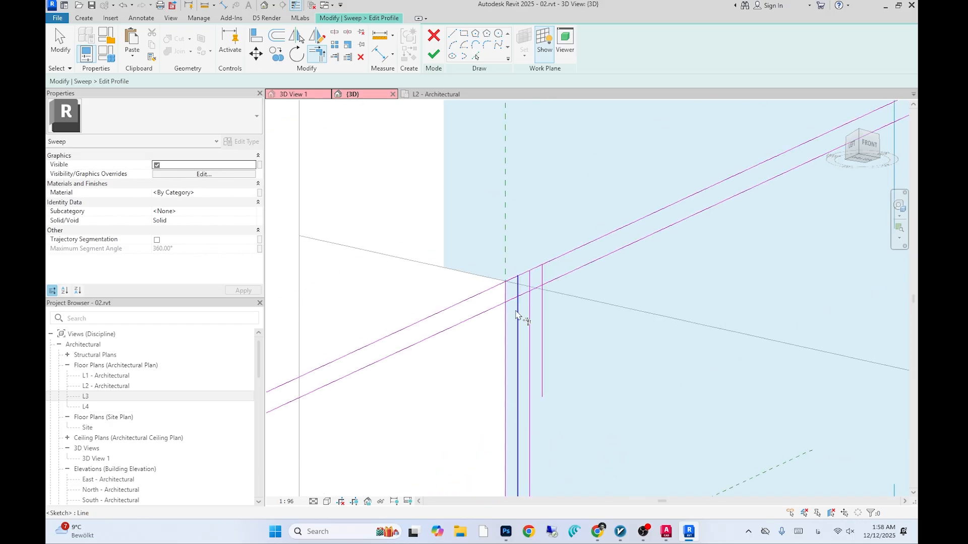
left_click(542, 279)
left_click(523, 273)
scroll(510, 257, "down", 4)
left_click(519, 318)
key("Delete")
left_click(317, 55)
left_click(500, 398)
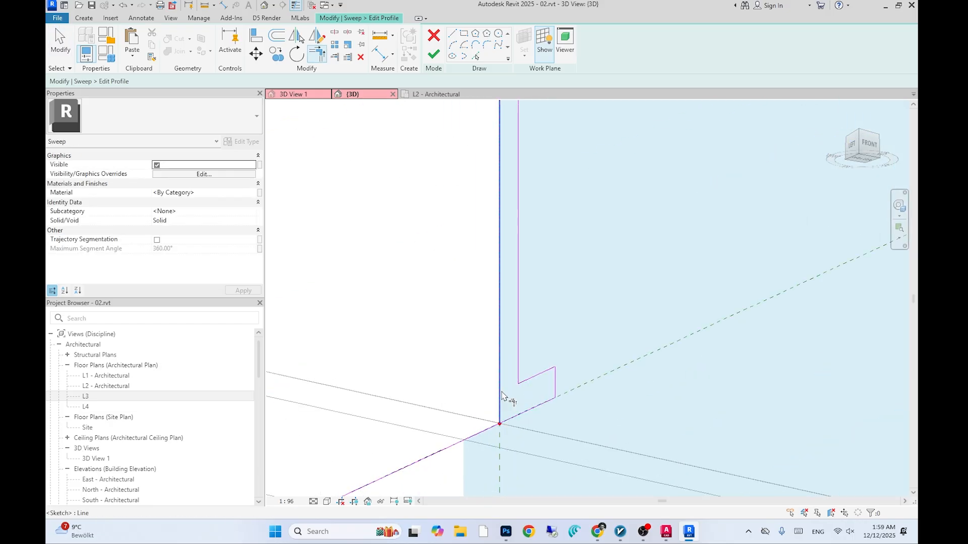
Finish the profile and the sweep along the L2 floor edge, completing the in-place model
left_click(433, 54)
scroll(550, 250, "down", 10)
middle_click_drag(549, 250, 589, 320, "shift")
scroll(522, 279, "up", 5)
left_click(433, 54)
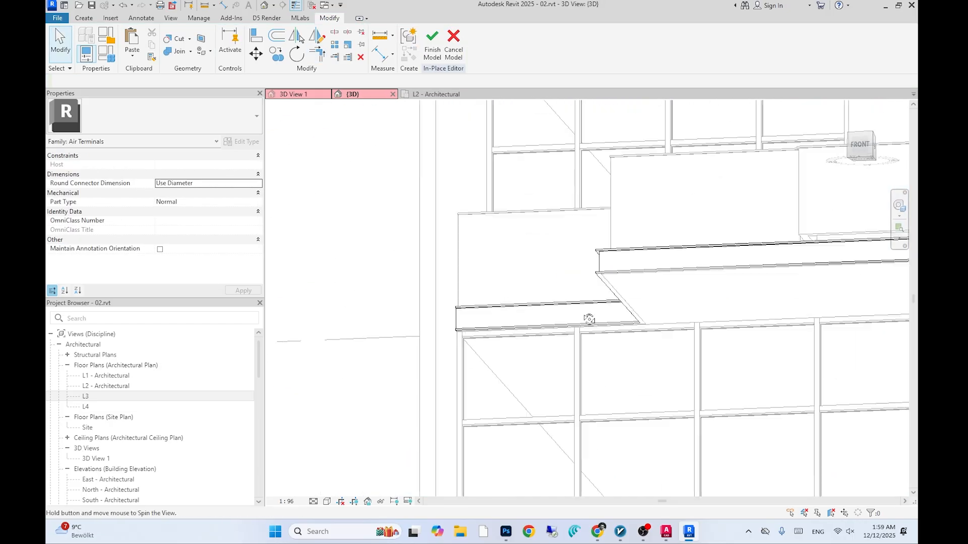
left_click(433, 43)
scroll(587, 303, "down", 3)
middle_click_drag(605, 272, 584, 322)
Edit the L3 floor boundary, trimming its sketch lines around the opening behind the front edge, and finish the boundary
double_click(105, 458)
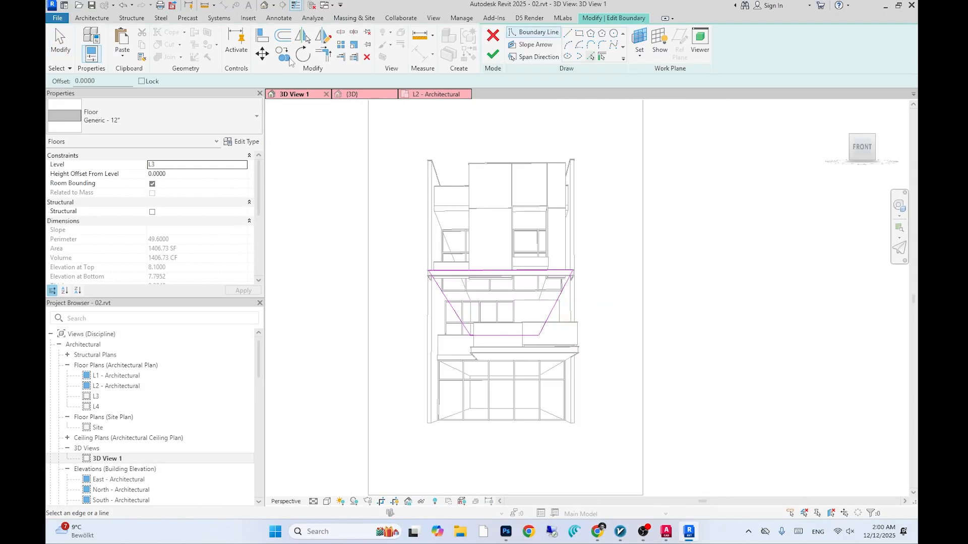
middle_click_drag(566, 311, 561, 272, "shift")
scroll(562, 272, "up", 3)
scroll(559, 272, "down", 2)
key("t")
key("r")
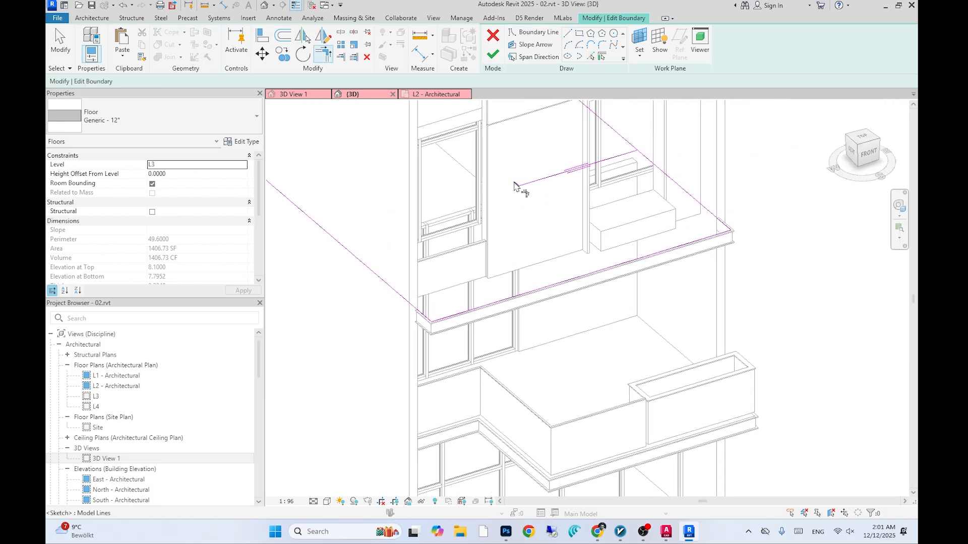
left_click(493, 54)
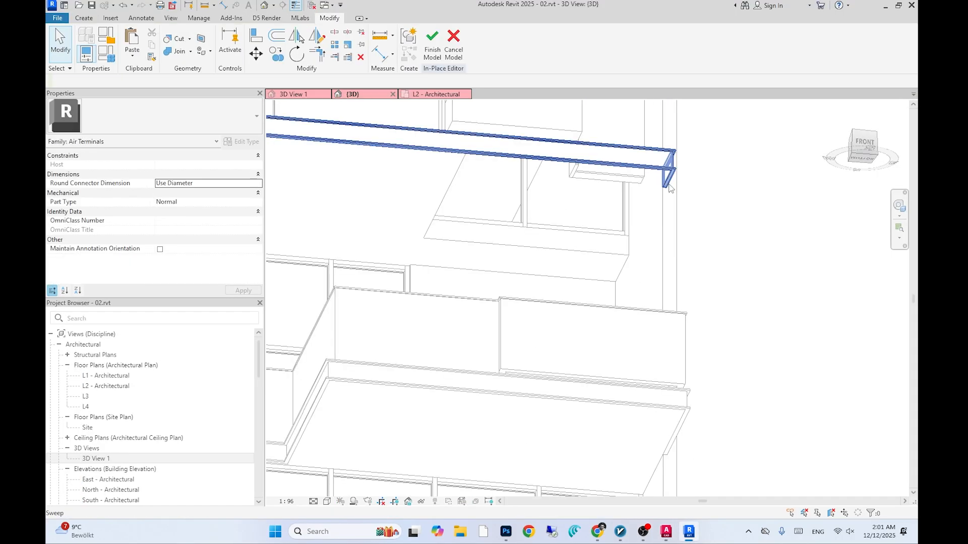
Edit the path of the sweep along the L3 floor edge, extending its side segment back along the floor's side
double_click(669, 188)
scroll(655, 212, "up", 2)
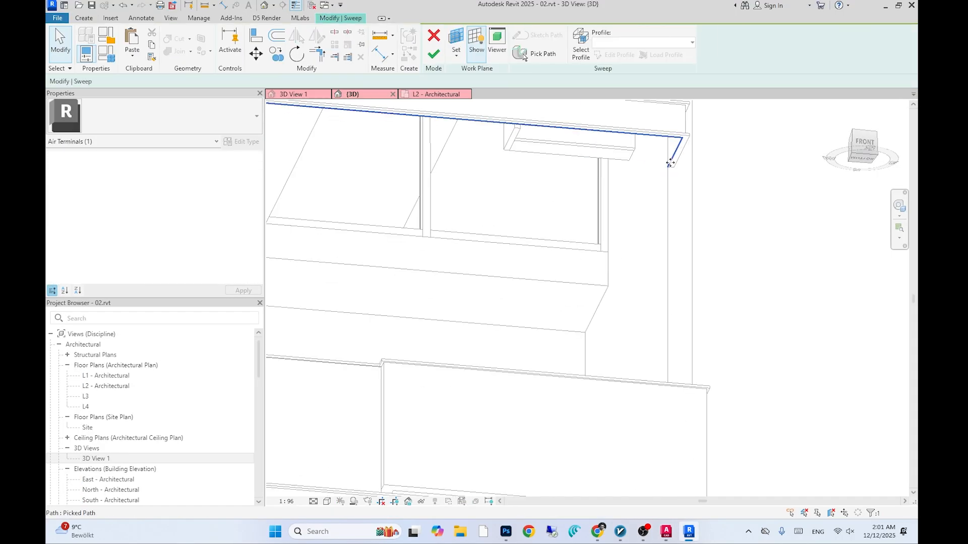
double_click(669, 162)
left_click(675, 153)
left_click_drag(668, 165, 609, 281)
scroll(595, 267, "down", 2)
left_click(434, 54)
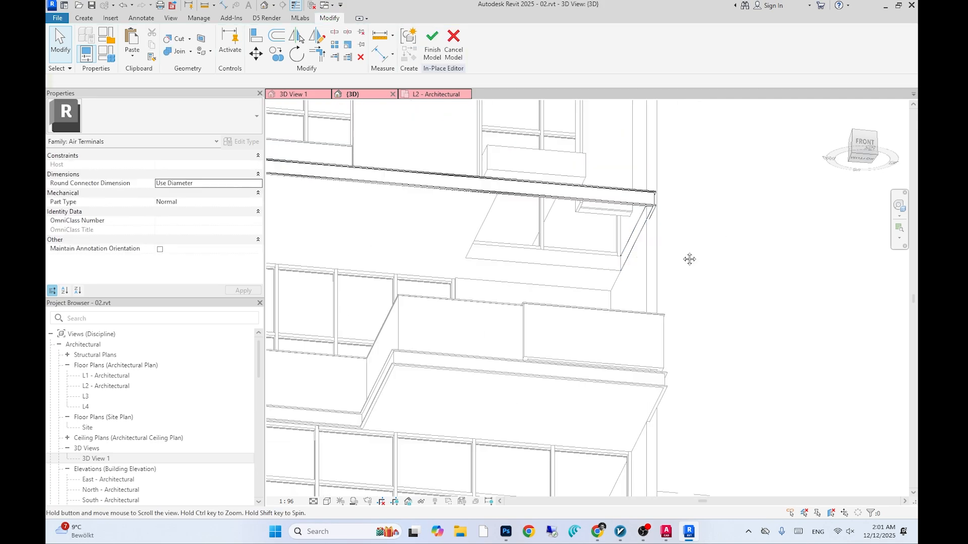
Reopen the L3 sweep's path, open the East and North elevation views to check it, and finish the path
scroll(689, 257, "up", 4)
double_click(116, 479)
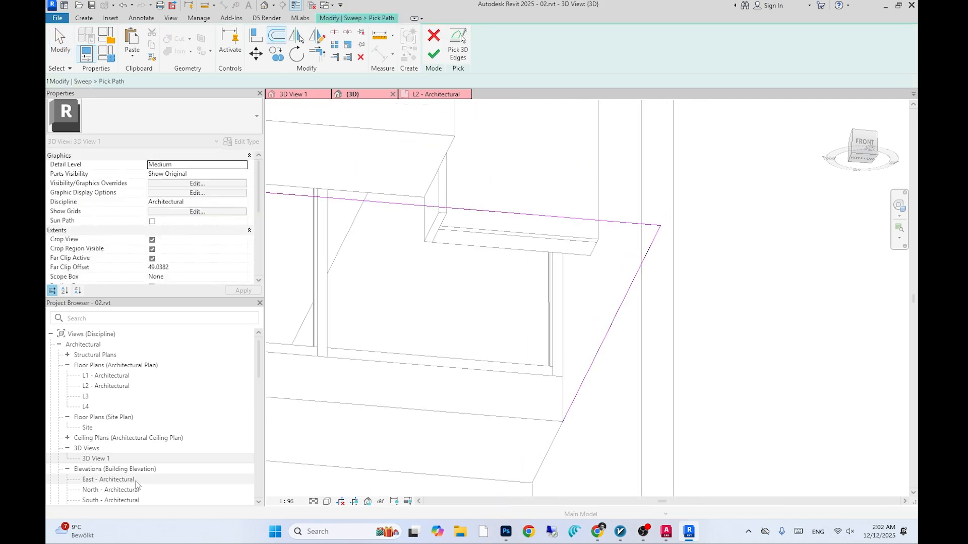
key("ctrl+Tab")
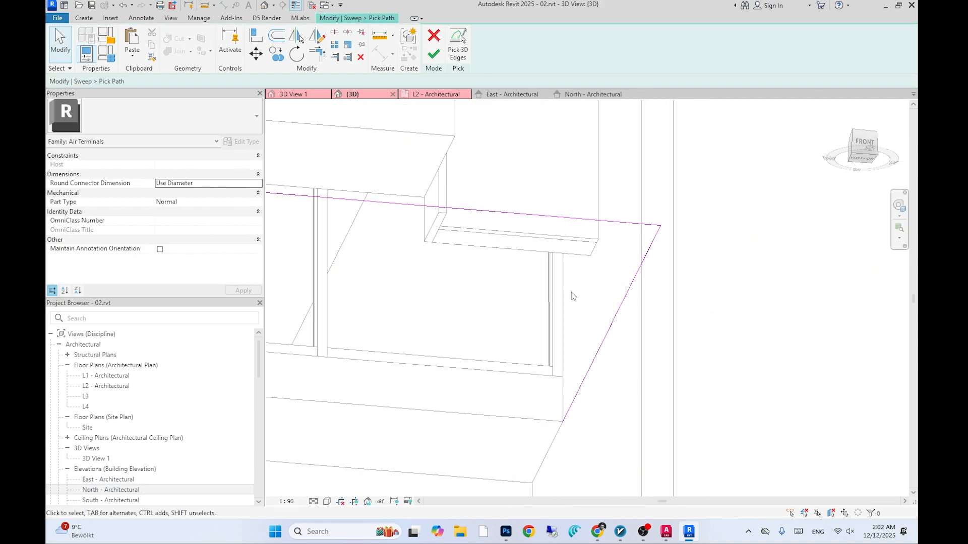
scroll(665, 353, "down", 4)
left_click(433, 54)
scroll(706, 323, "up", 2)
left_click(580, 345)
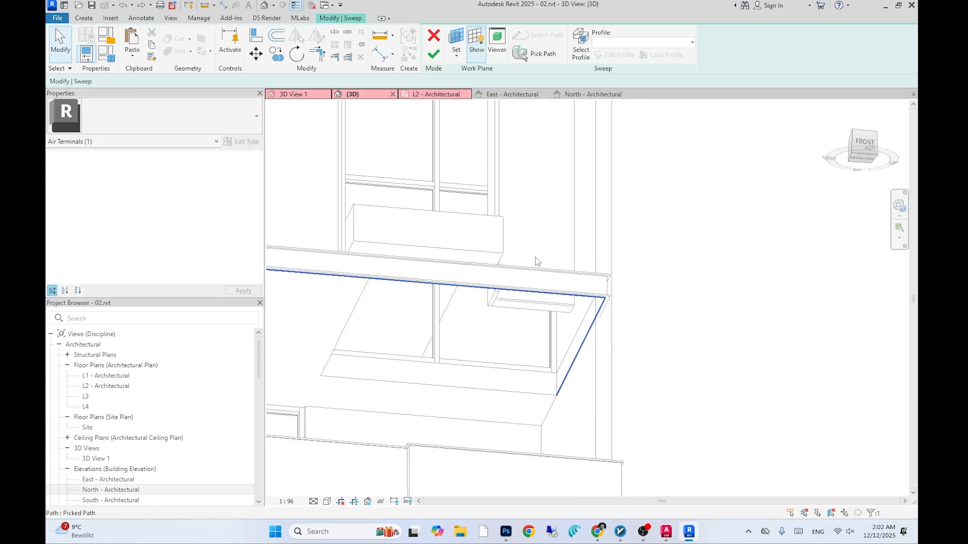
Reopen the L3 sweep's path and show its side segment in the L2 floor plan
left_click(553, 43)
scroll(632, 202, "down", 1)
left_click(600, 301)
scroll(741, 306, "down", 2)
double_click(111, 490)
scroll(570, 365, "down", 3)
double_click(108, 386)
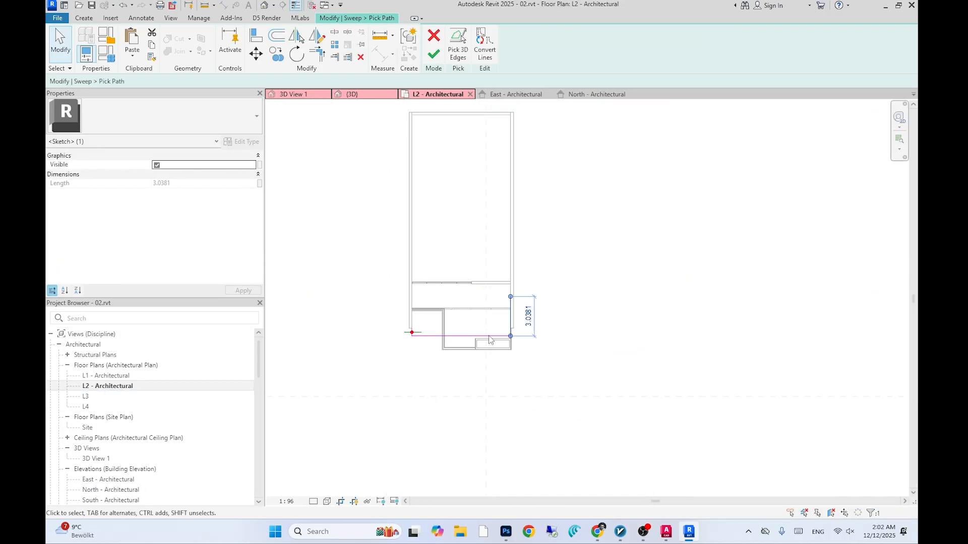
Move the sweep path's side segment sideways by 0.05
scroll(488, 339, "up", 5)
key("m")
key("v")
left_click(742, 306)
type("0.05")
key("Return")
Trim the path lines to meet at the corner, finish the path and the sweep, and show the default 3D view
key("t")
key("r")
left_click(570, 328)
left_click(563, 353)
scroll(563, 281, "down", 5)
left_click(433, 54)
left_click(434, 54)
left_click(269, 7)
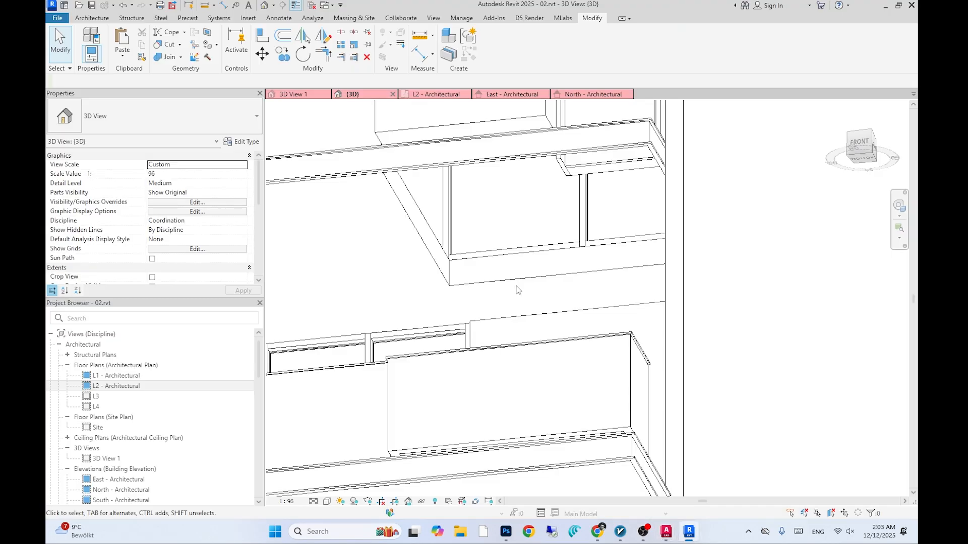
Start a new in-place model component for the slats under the L3 floor
left_click(92, 18)
left_click(237, 60)
left_click(236, 101)
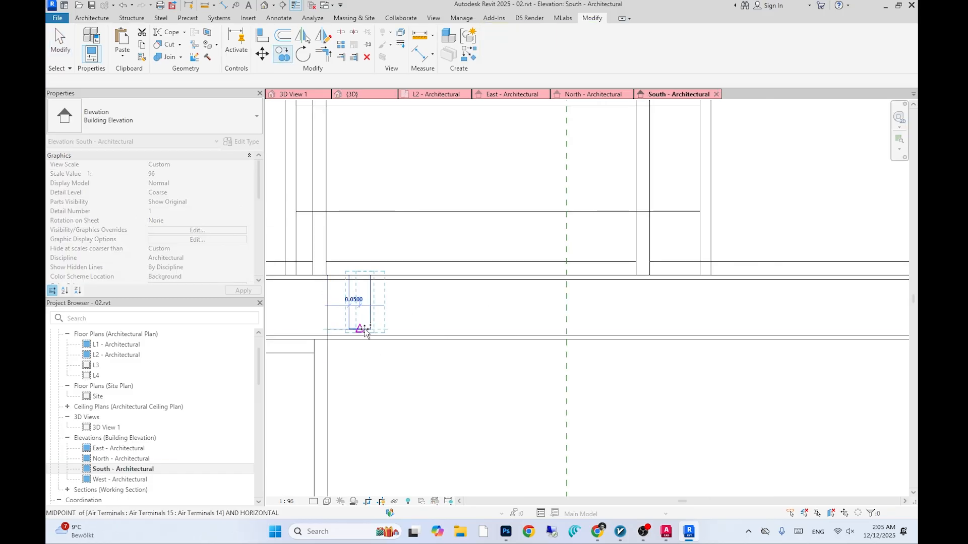
Copy the slat sideways at even spacing along the L3 floor edge in the South elevation
left_click(364, 332)
left_click(519, 329)
left_click(561, 329)
Copy the last four slats farther along the L3 floor edge to extend the row, and select the slats
left_click_drag(454, 360, 623, 256)
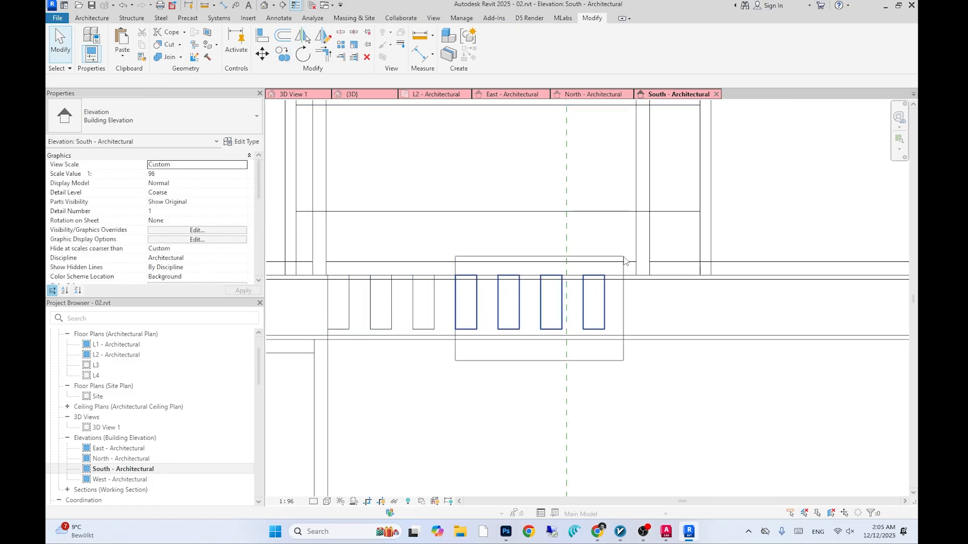
left_click(283, 54)
left_click(434, 329)
left_click(604, 329)
middle_click_drag(759, 347, 484, 356)
left_click(499, 340)
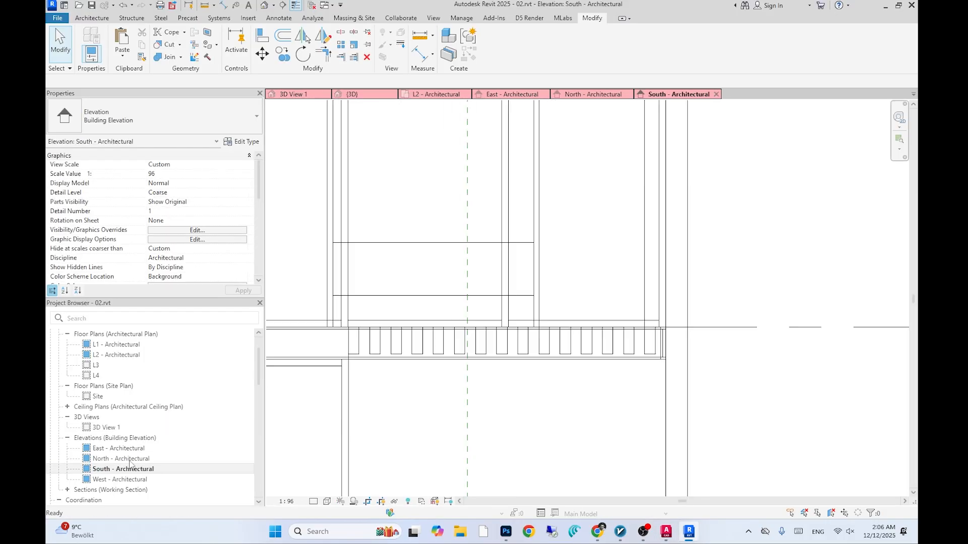
left_click(459, 341)
left_click_drag(385, 387, 666, 288)
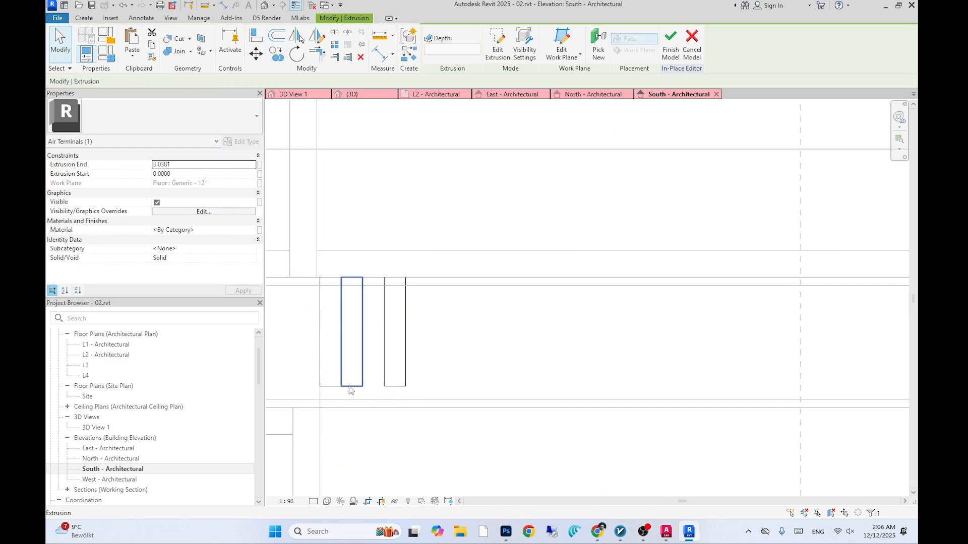
Copy the slat extrusion inside the in-place model to continue the row in the South elevation
left_click(383, 346)
key("c")
key("o")
left_click(341, 386)
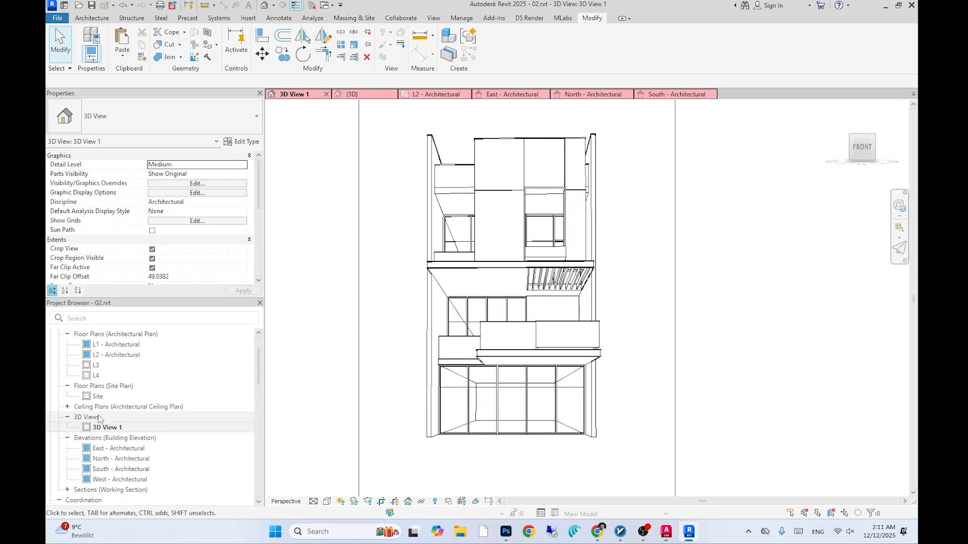
Open the L1 floor plan and draw a wall in place of the middle section of the front storefront
scroll(100, 418, "up", 1)
left_click(122, 387)
double_click(121, 376)
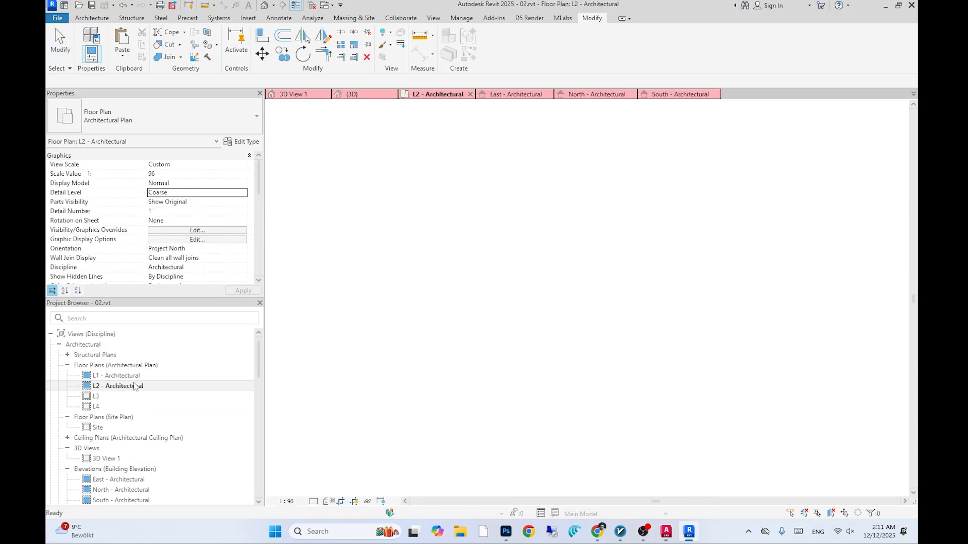
scroll(447, 191, "up", 2)
left_click(469, 327)
left_click(470, 382)
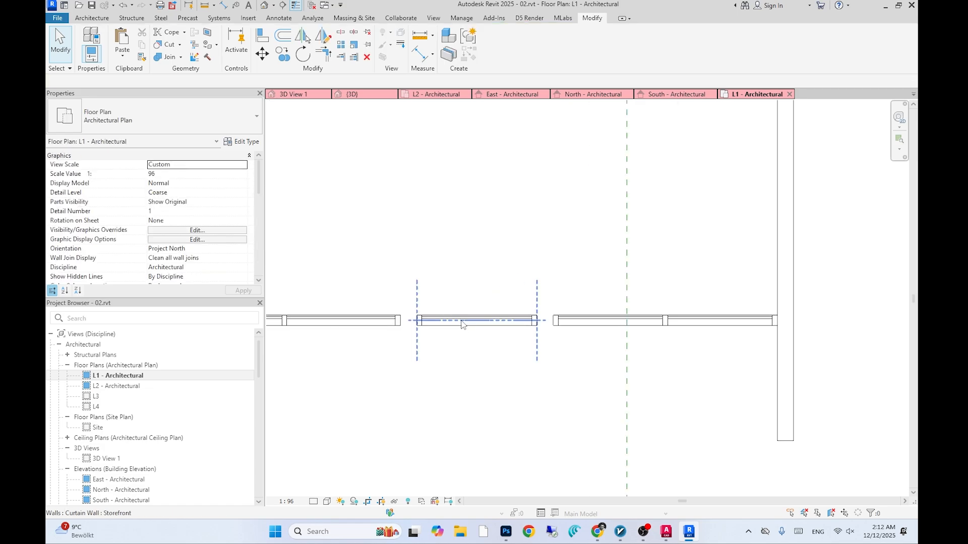
key("w")
key("a")
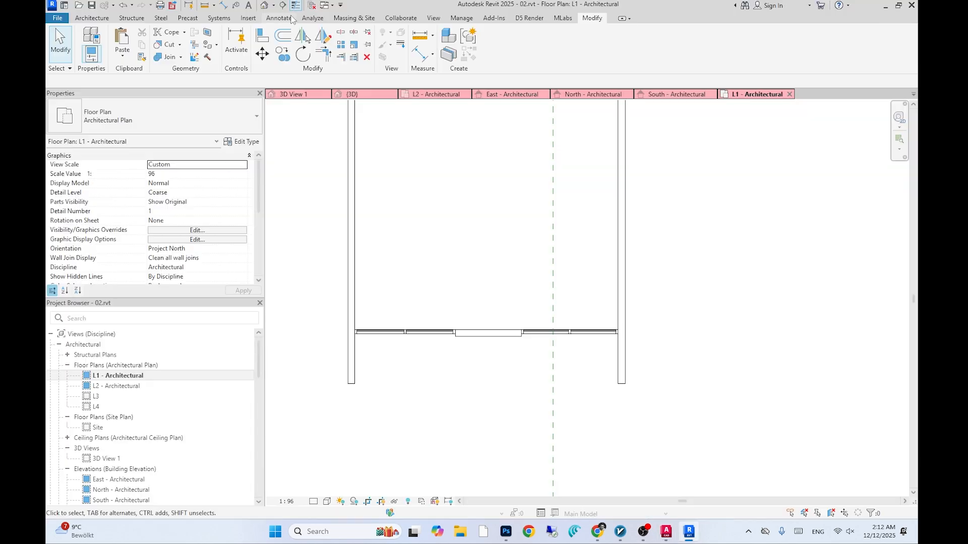
Examine the ground-floor front of the villa from several angles in the default 3D view
left_click(264, 5)
middle_click_drag(514, 469, 566, 488, "shift")
left_click(564, 466)
left_click(566, 489)
mouse_move(599, 393)
middle_mouse_down("shift")
mouse_move(566, 397)
mouse_move(565, 363)
mouse_move(518, 303)
mouse_move(535, 353)
middle_mouse_up("shift")
left_click(666, 531)
left_click(665, 532)
left_click(534, 276)
key("Escape")
Copy the floor, paste it aligned to the selected level, and open its boundary for editing
scroll(504, 242, "up", 2)
left_click(516, 294)
key("ctrl+c")
left_click(122, 55)
left_click(156, 92)
left_click(473, 342)
scroll(535, 262, "down", 2)
left_click(497, 45)
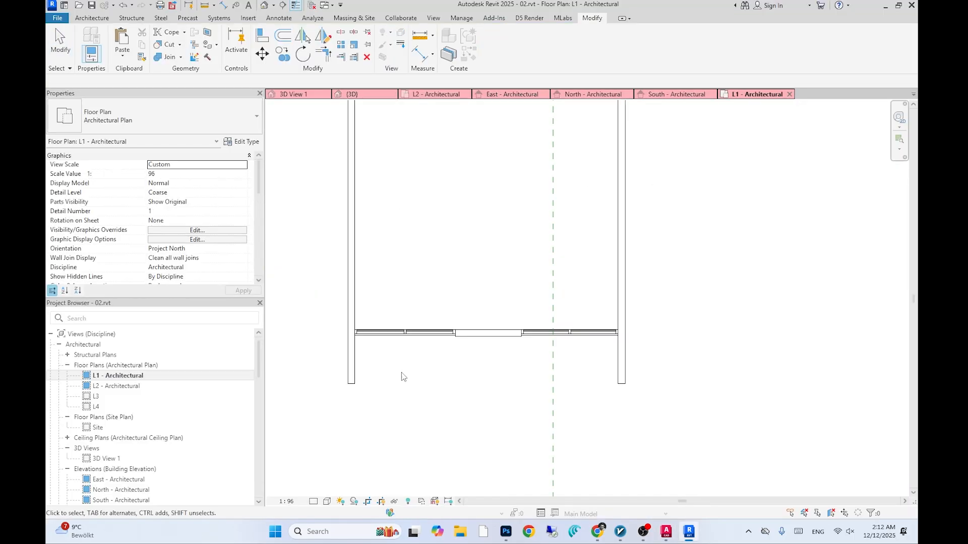
scroll(388, 402, "down", 2)
left_click(603, 421)
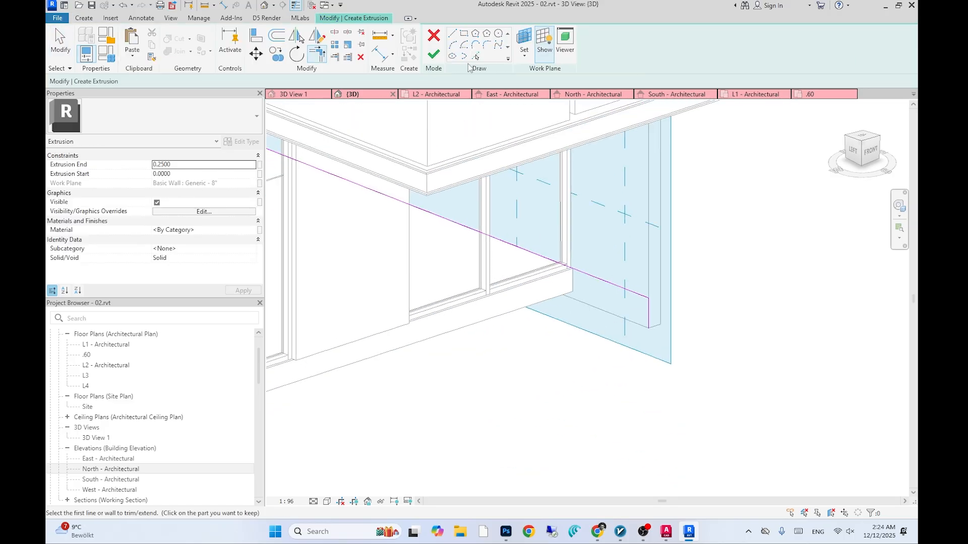
Trim the upper line of the step extrusion sketch at the floor slab's front edge
scroll(555, 279, "up", 2)
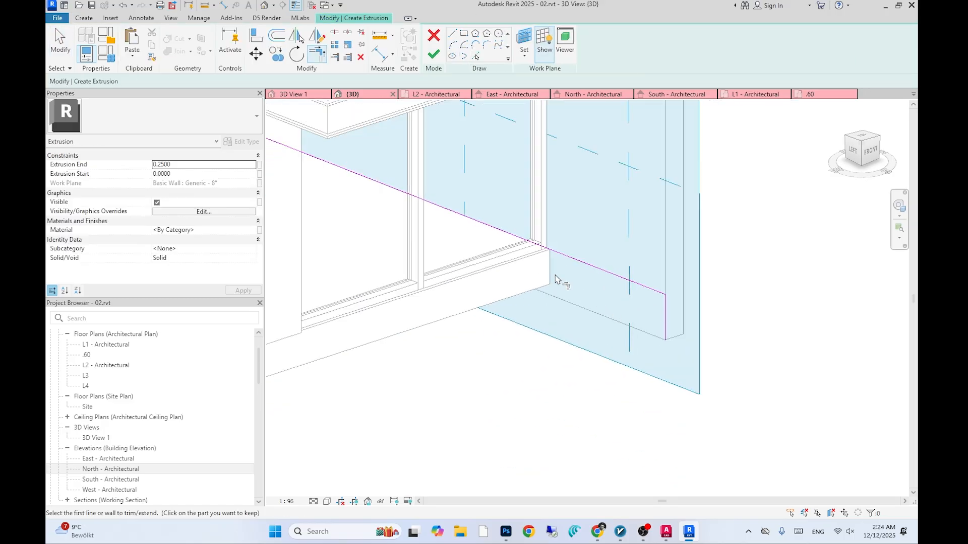
left_click(547, 258)
scroll(541, 275, "down", 2)
key("Escape")
scroll(565, 297, "up", 3)
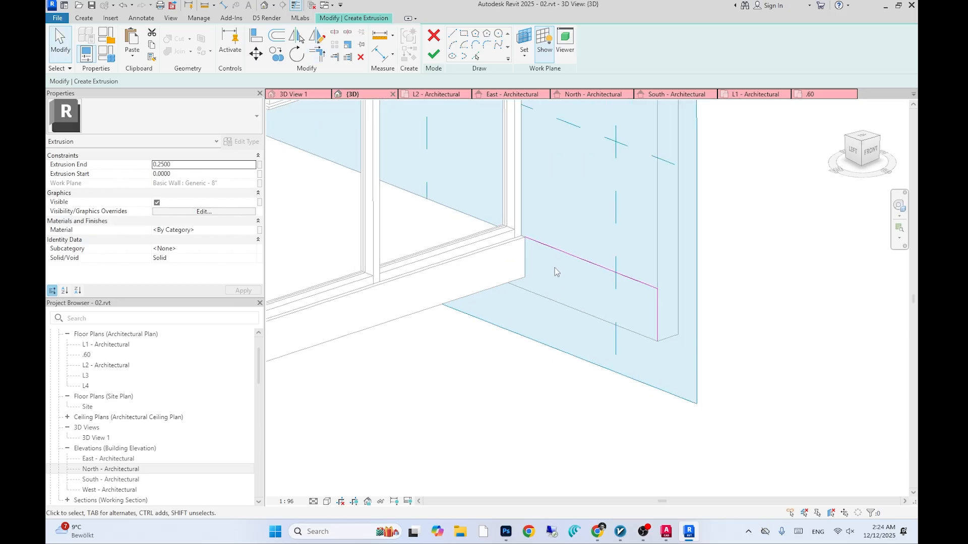
Draw the riser and tread lines of a step inside the extrusion sketch on the side wall
scroll(556, 269, "down", 2)
left_click(627, 295)
key("Escape")
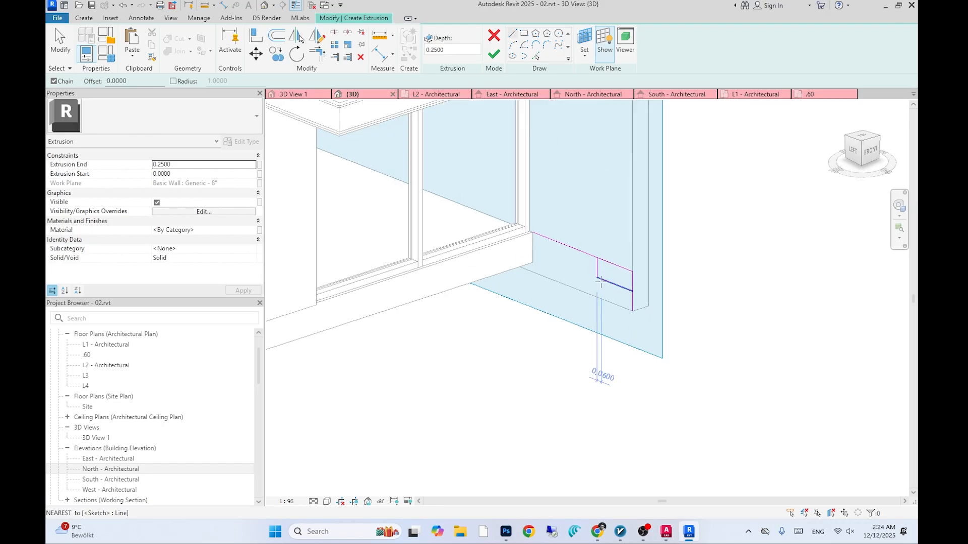
middle_click_drag(569, 217, 663, 306, "shift")
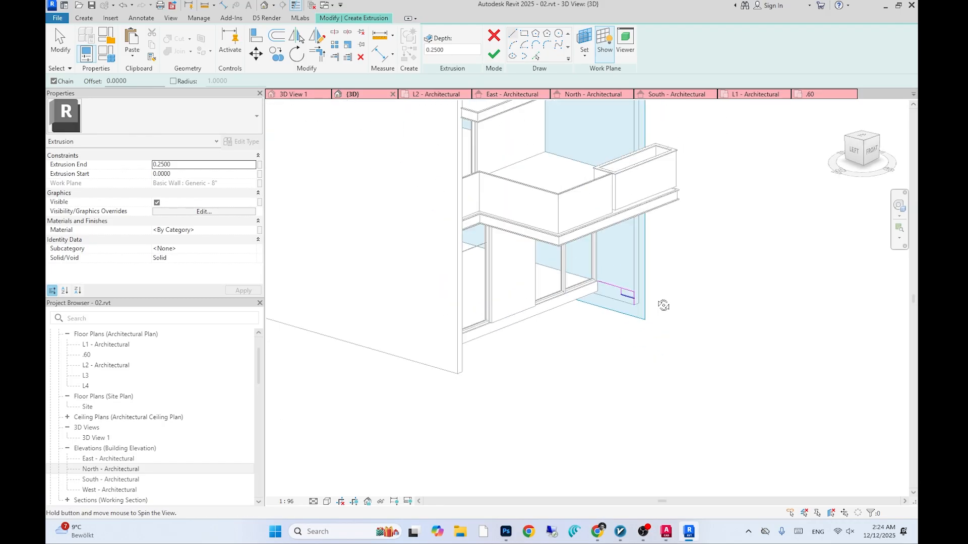
scroll(655, 308, "up", 5)
key("Escape")
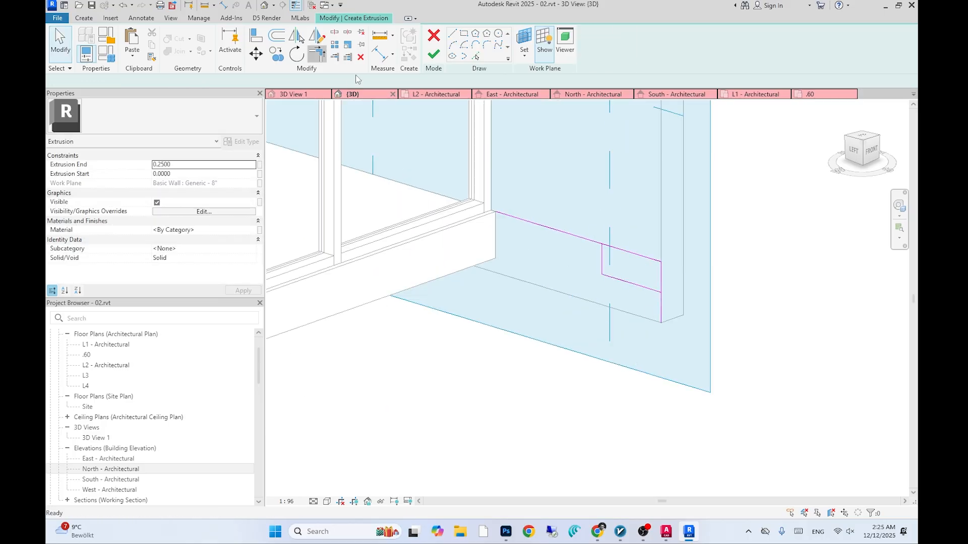
Trim the upper line to the riser and delete the surplus segments to form a stepped outline
left_click(585, 242)
left_click(602, 262)
key("Escape")
scroll(612, 271, "down", 3)
scroll(597, 263, "up", 5)
key("l")
key("i")
left_click(629, 247)
key("Escape")
key("Delete")
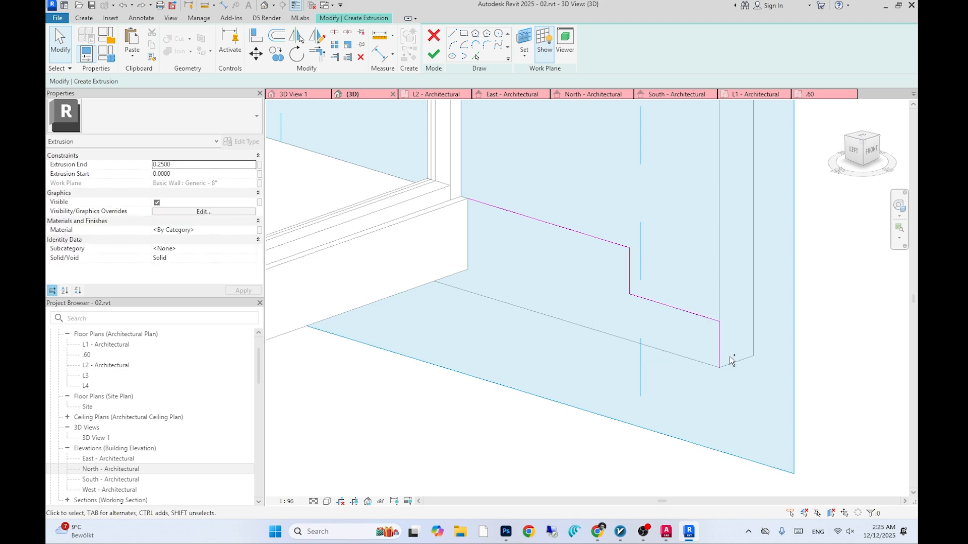
Undo the step lines back to the upper and front edge lines, and discard the extrusion sketch
left_click(719, 275)
key("Escape")
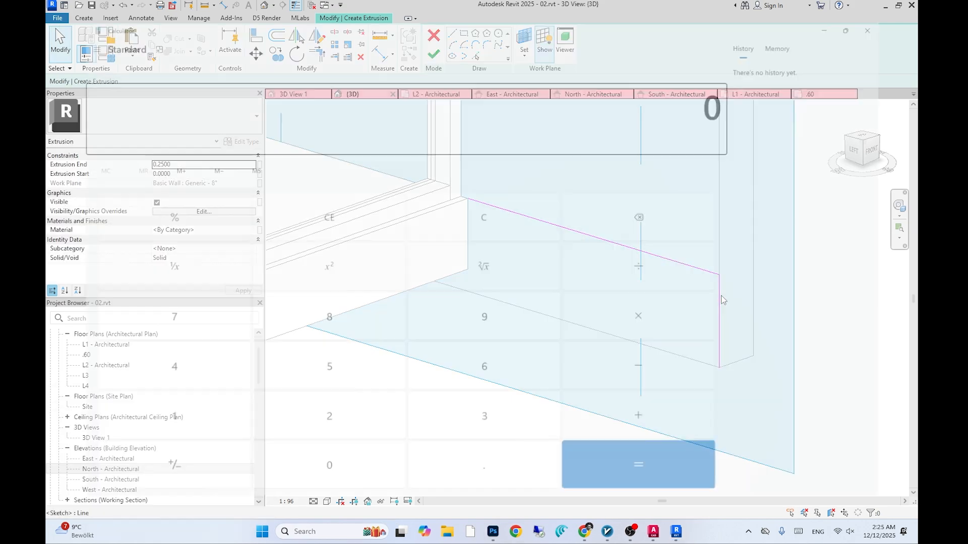
middle_click_drag(605, 282, 668, 320)
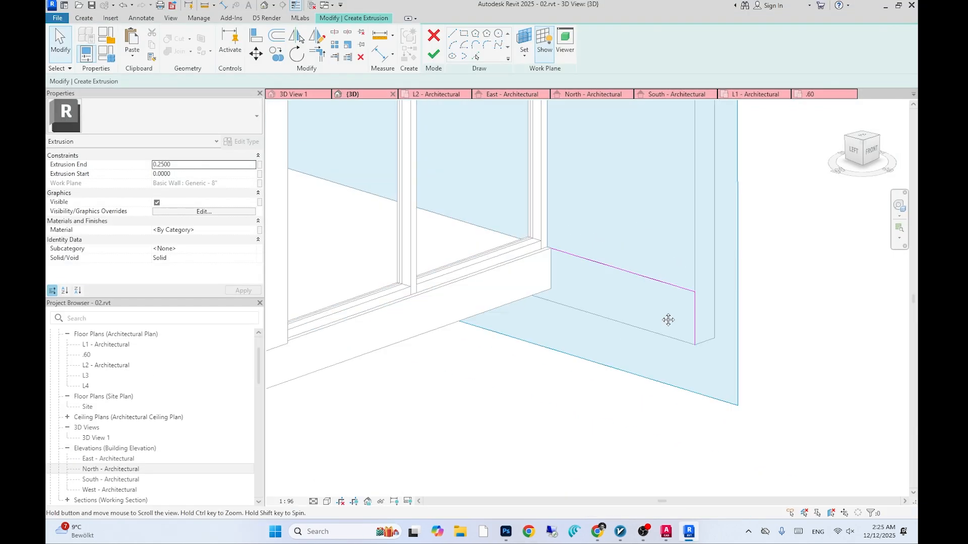
scroll(668, 320, "down", 5)
left_click(434, 36)
left_click(505, 270)
Cancel the in-place model and discard its changes
scroll(579, 282, "down", 2)
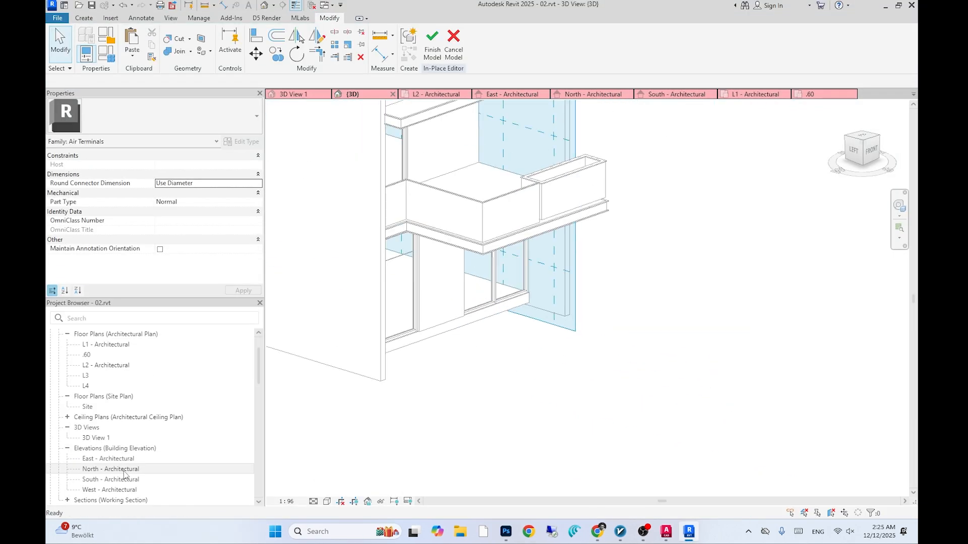
double_click(123, 469)
left_click(454, 41)
left_click(506, 275)
Set the new in-place model's work plane to the side wall's face beside the storefront and start an extrusion
double_click(830, 325)
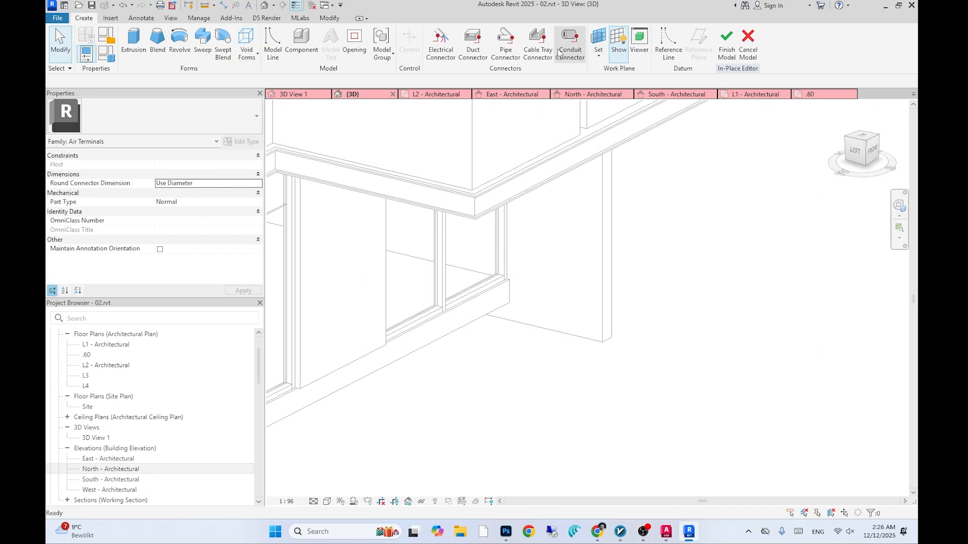
left_click(599, 39)
left_click(459, 352)
left_click(572, 283)
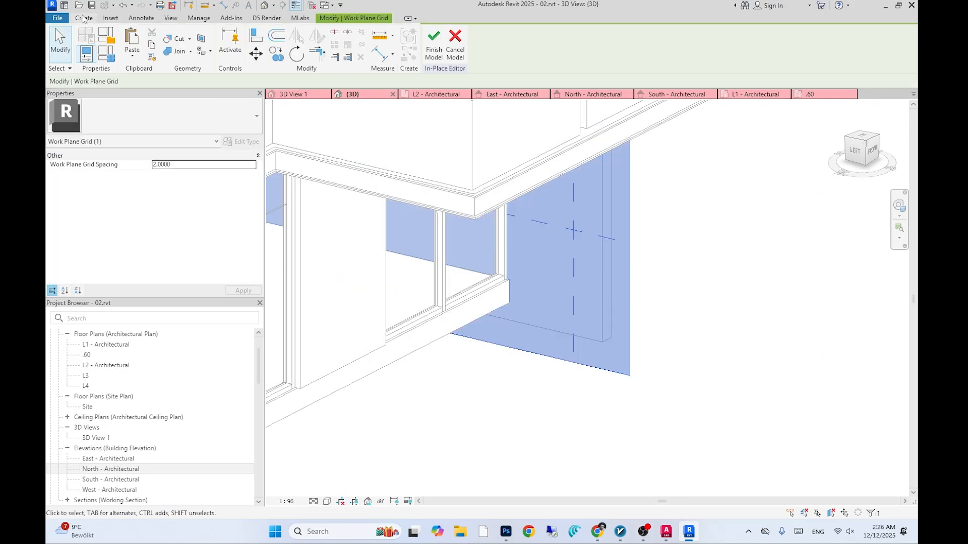
left_click(85, 17)
left_click(134, 41)
Sketch the floor-level line and the wall's front edge line, trimming them to a corner and at the floor slab
scroll(507, 284, "up", 5)
left_click(499, 272)
scroll(539, 298, "down", 3)
left_click(665, 325)
key("t")
key("r")
left_click(665, 341)
left_click(510, 280)
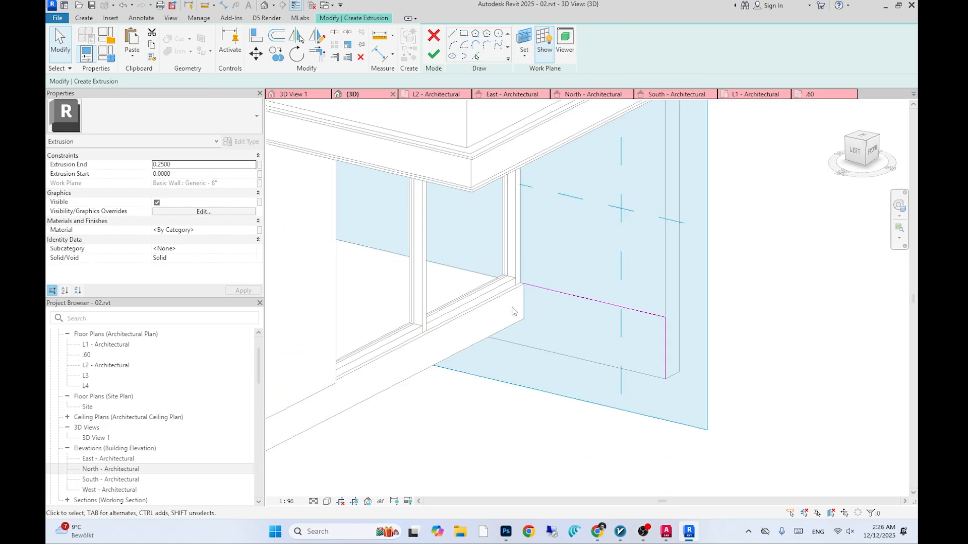
Offset copies of the front vertical line inward by 0.35 and trim the sketch lines into a three-tread stair outline
left_click(277, 34)
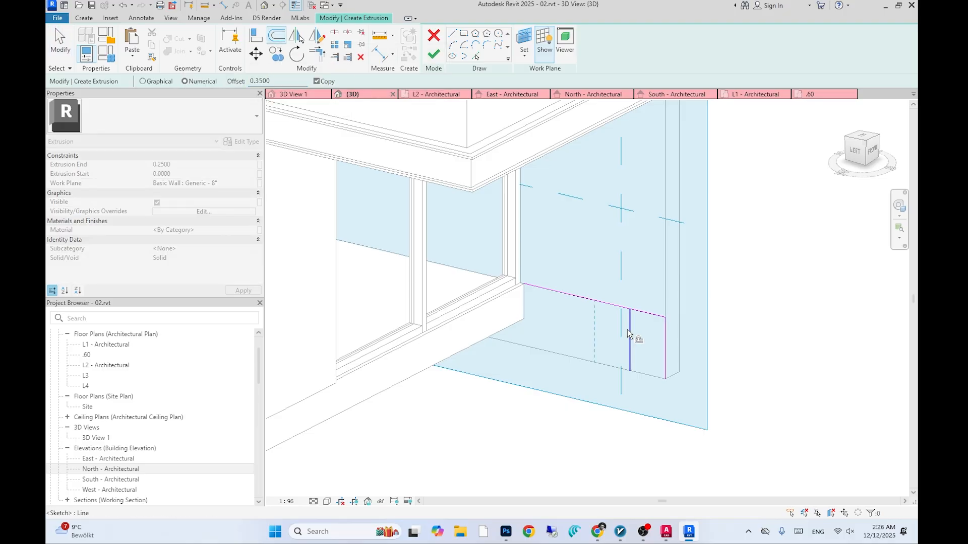
left_click(610, 329)
scroll(609, 328, "up", 2)
key("t")
key("r")
left_click(552, 297)
left_click(539, 278)
scroll(544, 290, "up", 2)
key("Escape")
Offset copies of the top tread line downward and the top riser line inward by 0.03
key("o")
key("f")
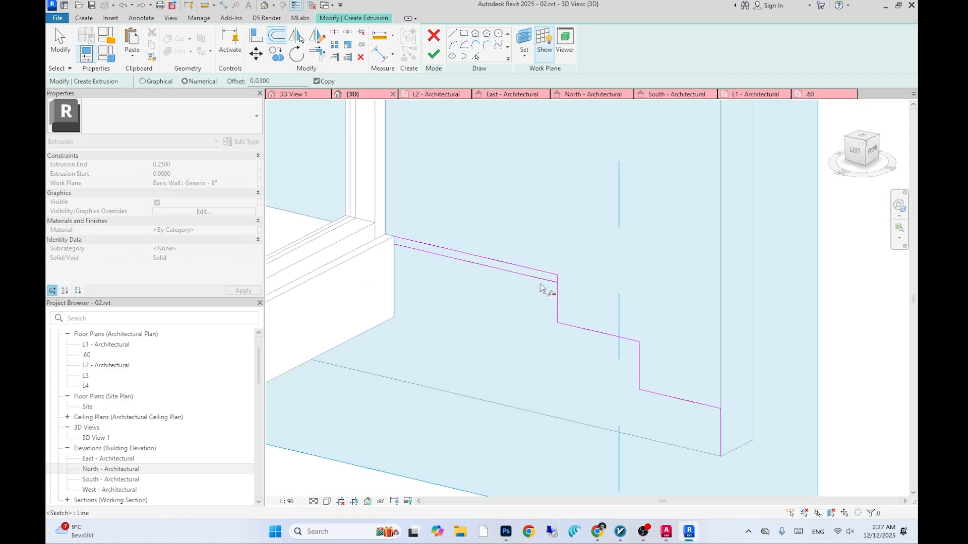
scroll(542, 292, "up", 2)
left_click(560, 310)
scroll(566, 312, "up", 1)
key("Escape")
Split and trim the top step's lines into a tread with a projecting nosing and an inset riser, removing the surplus outer riser
scroll(444, 195, "down", 2)
middle_click_drag(445, 196, 449, 199)
left_click(522, 282)
key("Escape")
left_click(538, 287)
key("d")
key("s")
key("l")
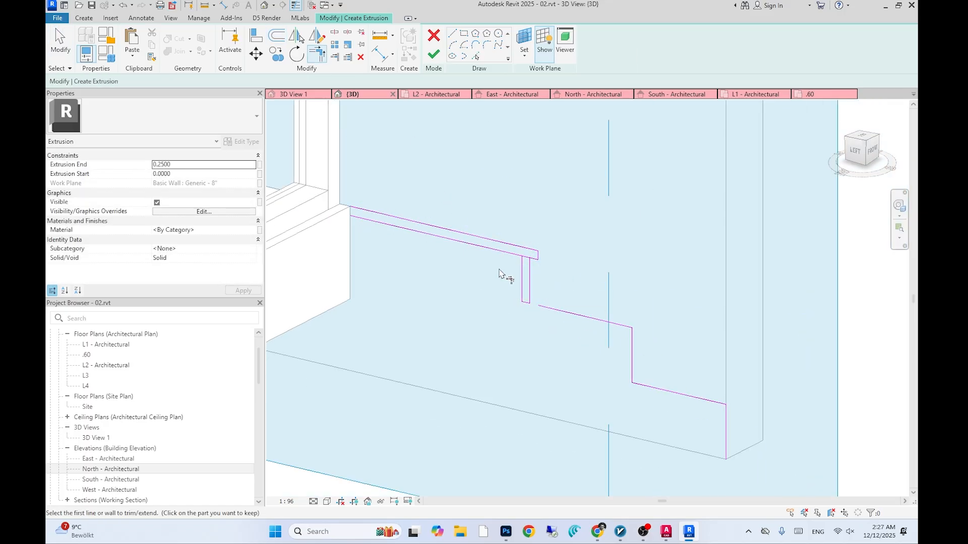
scroll(545, 252, "up", 2)
left_click(524, 244)
key("Escape")
scroll(534, 252, "down", 2)
Offset copies of the second tread line downward and the second riser line inward by 0.03
left_click(600, 337)
key("o")
key("f")
left_click(597, 336)
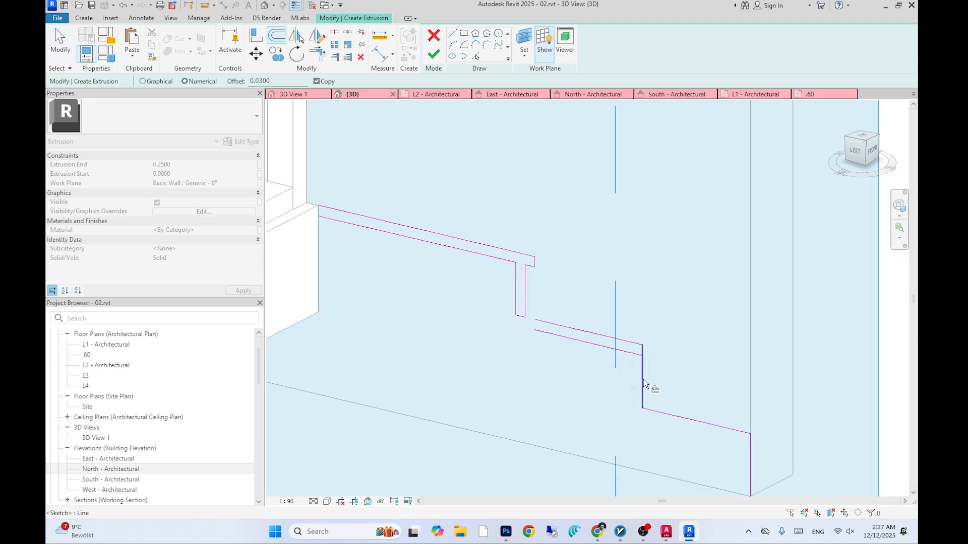
left_click(642, 381)
Split and trim the second step's lines into a tread with a projecting nosing and an inset riser, removing surplus segments
key("t")
key("r")
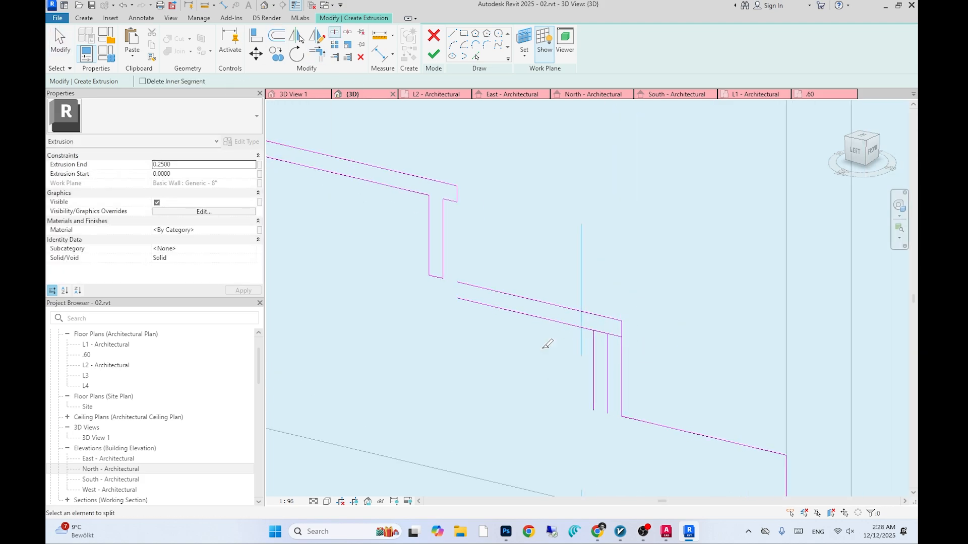
scroll(494, 316, "down", 2)
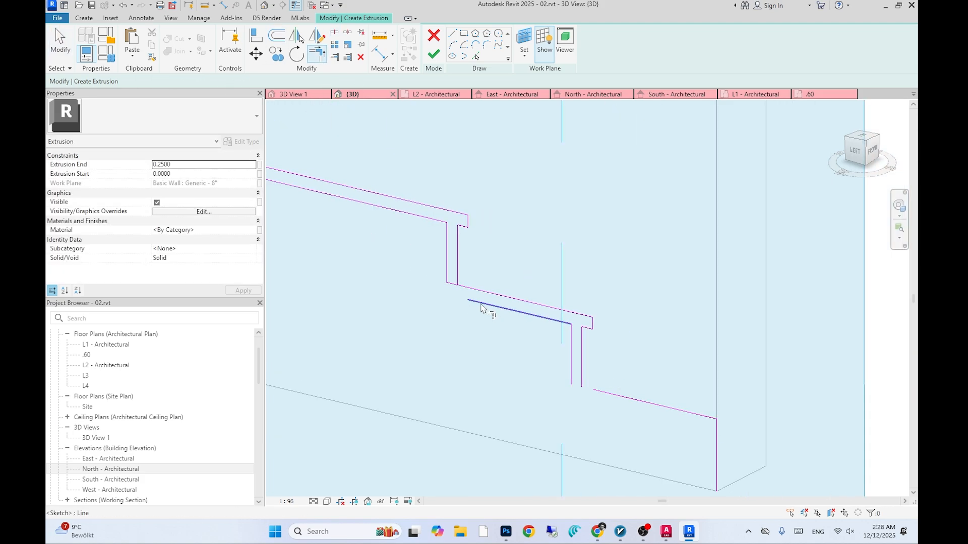
key("Delete")
Offset copies of the lowest tread line downward and the lowest riser line inward by 0.03
scroll(509, 322, "down", 2)
key("o")
key("f")
left_click(595, 370)
left_click(612, 404)
left_click(605, 396)
Trim the lowest step's lines into a tread with a projecting nosing and an inset riser
scroll(606, 390, "up", 4)
key("t")
key("r")
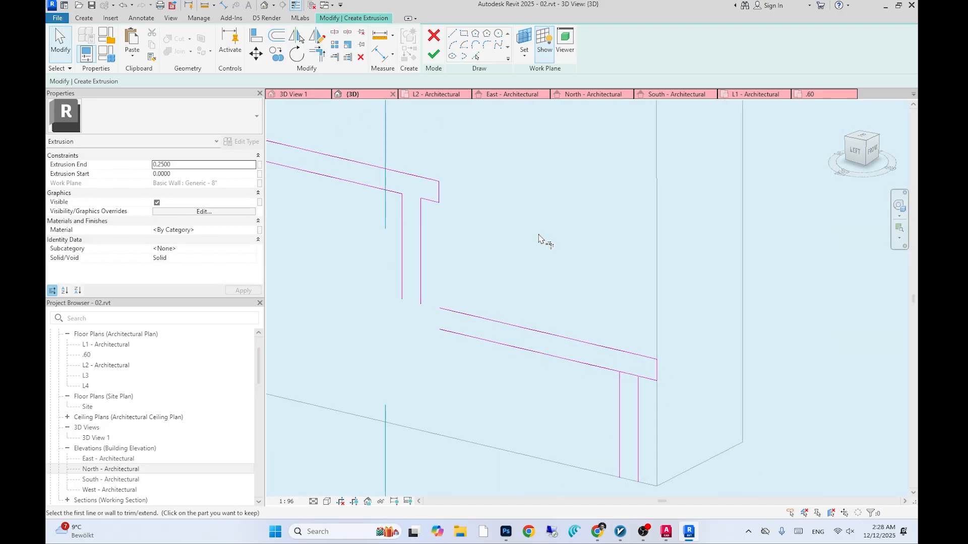
left_click(529, 381)
scroll(543, 373, "down", 4)
key("Escape")
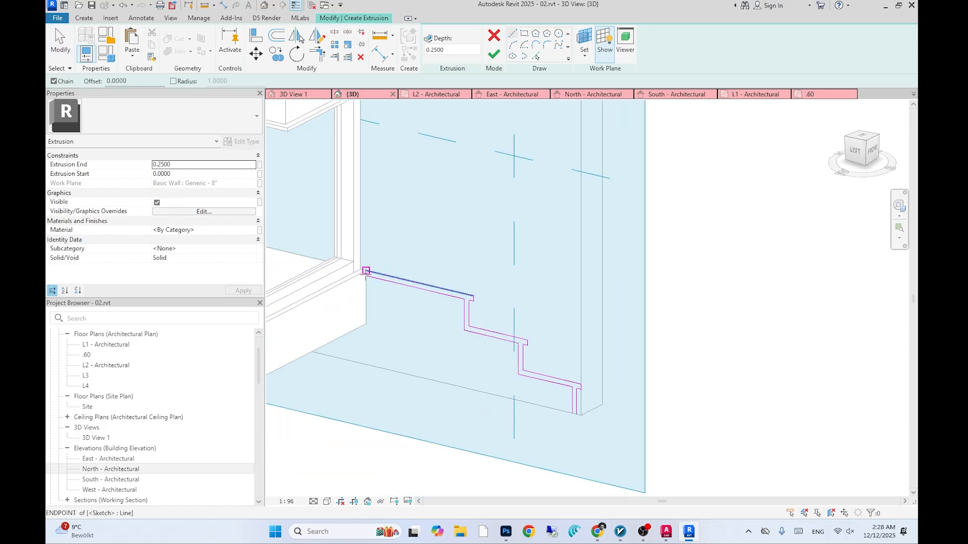
Finish the stair profile extrusion and stretch it sideways across the entrance front
left_click(437, 60)
scroll(551, 291, "down", 5)
middle_click_drag(524, 303, 551, 291, "shift")
left_click_drag(857, 343, 488, 285)
mouse_move(554, 353)
middle_mouse_down("shift")
mouse_move(604, 343)
mouse_move(649, 305)
middle_mouse_up("shift")
left_click(611, 38)
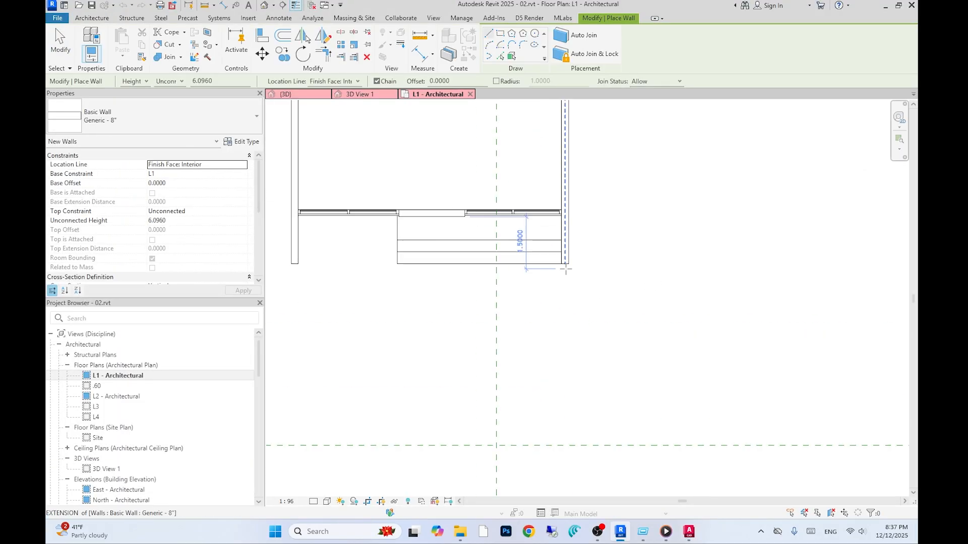
Extend a Generic - 8" wall forward from the right side wall, constrained up to level L2 with a top offset of -1.5
left_click(565, 269)
middle_click_drag(574, 349, 574, 373)
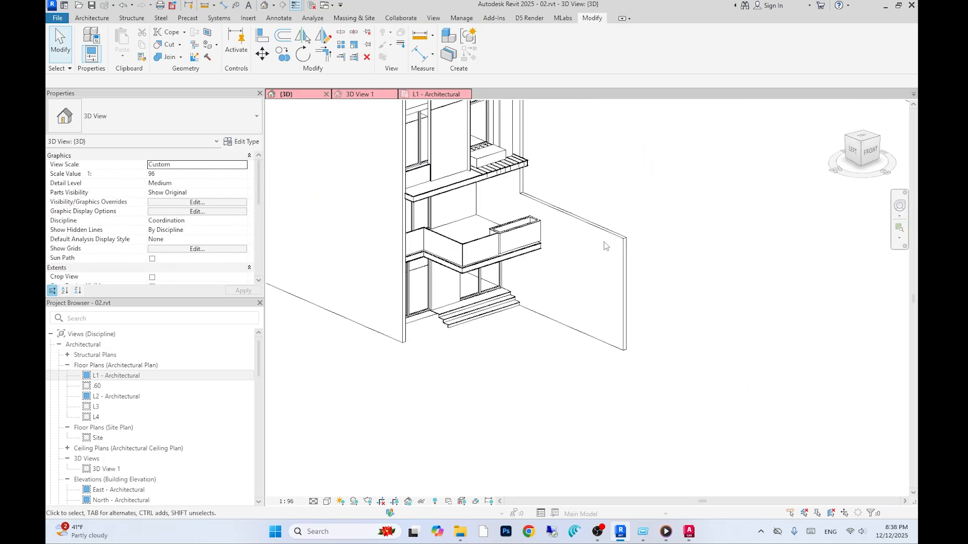
left_click(606, 246)
left_click(238, 211)
left_click(210, 244)
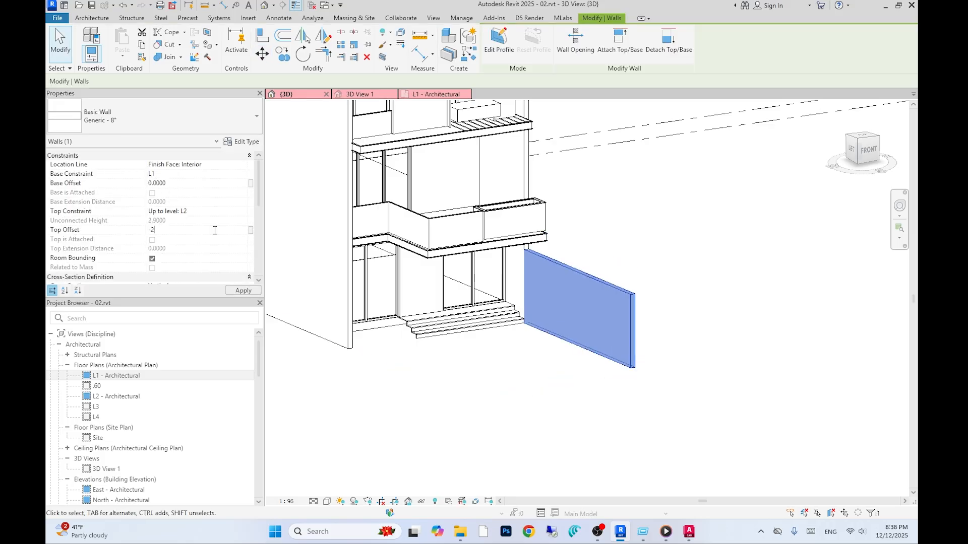
key("Return")
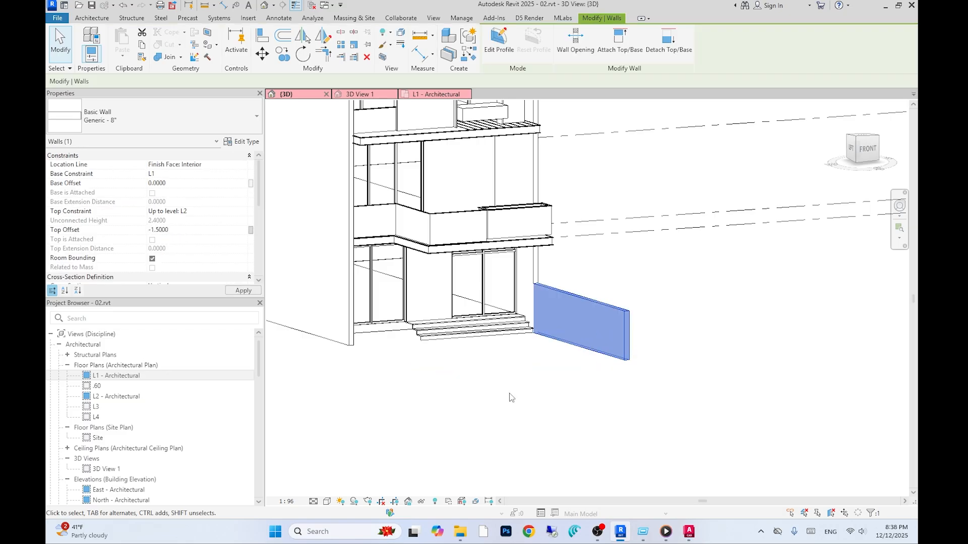
left_click(512, 396)
middle_click_drag(625, 397, 587, 397, "shift")
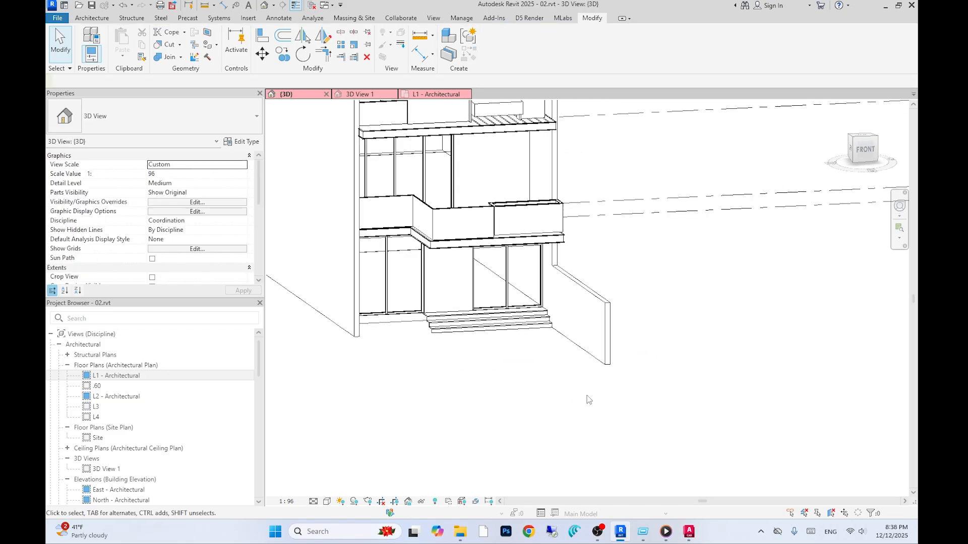
Copy the new front wall in the L1 plan to the end of the opposite side wall
double_click(111, 377)
left_click(594, 358)
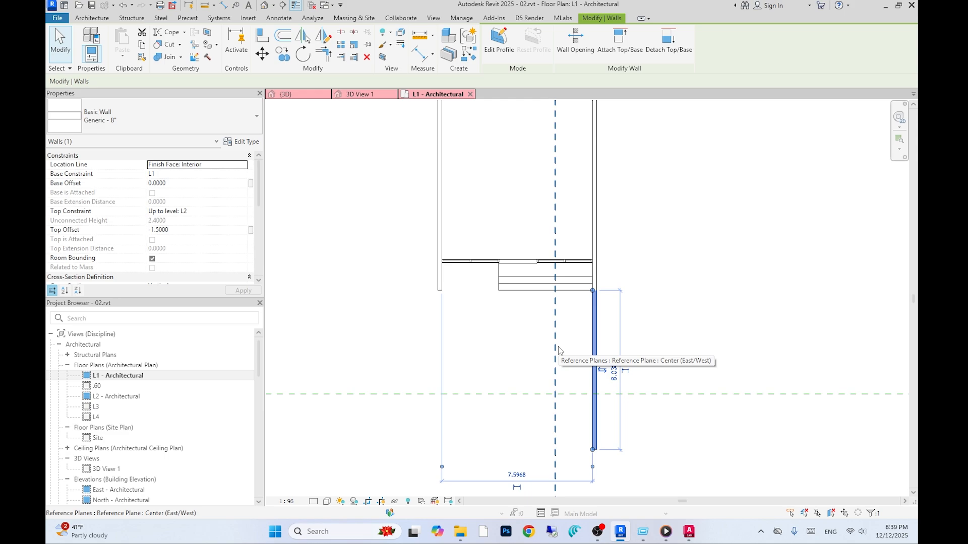
key("c")
key("o")
left_click(592, 290)
middle_click_drag(571, 295, 556, 305)
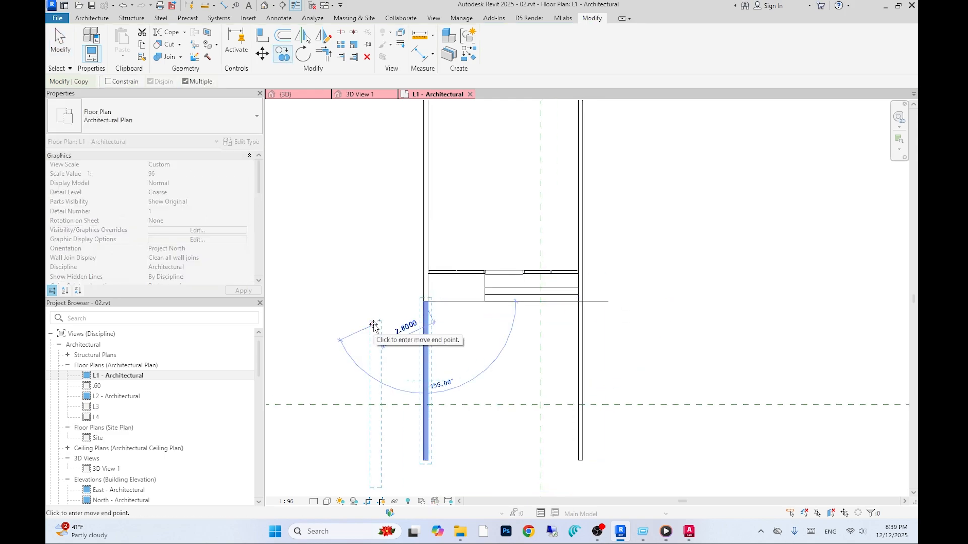
left_click(373, 328)
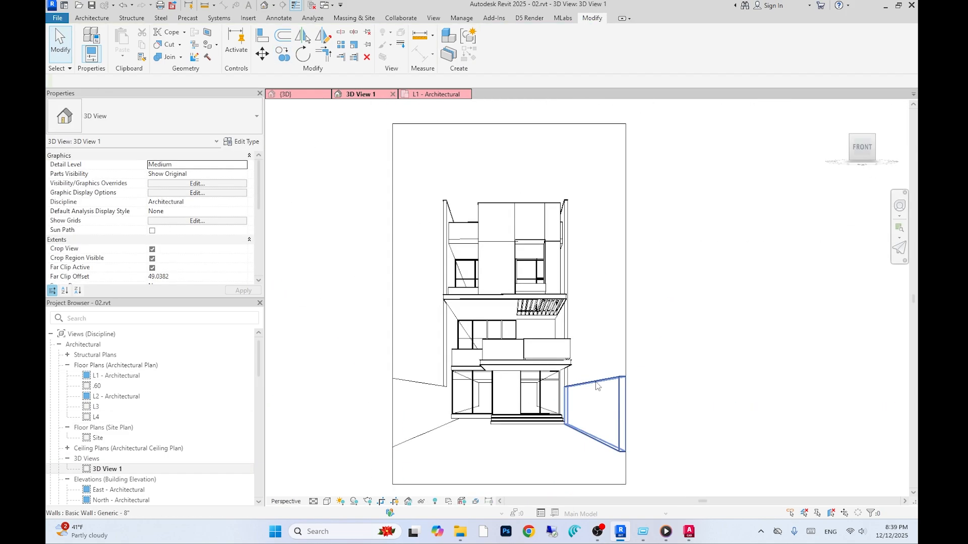
left_click(597, 386)
key("ctrl+Tab")
key("Escape")
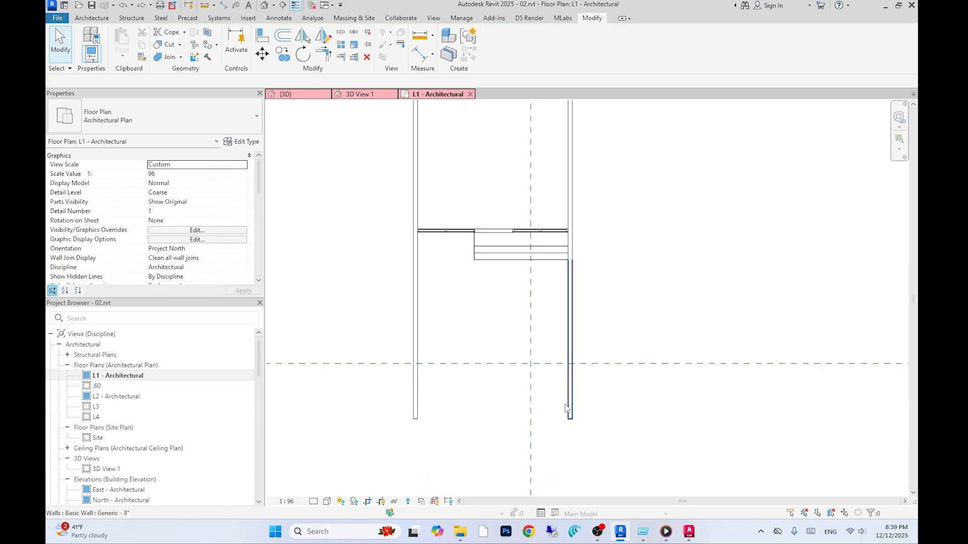
Draw a horizontal reference plane outward from the right side wall, level with the front edge of the entry steps
left_click(570, 409)
key("Escape")
key("r")
key("p")
left_click(568, 260)
left_click(754, 260)
key("Escape")
key("Escape")
Move the reference plane forward, away from the entry steps, to mark where the front walls end
left_click(668, 260)
key("m")
key("v")
left_click(712, 305)
type("3")
key("Return")
key("Escape")
Align the front ends of both boundary walls to the reference plane
key("a")
key("l")
left_click(595, 319)
left_click(570, 419)
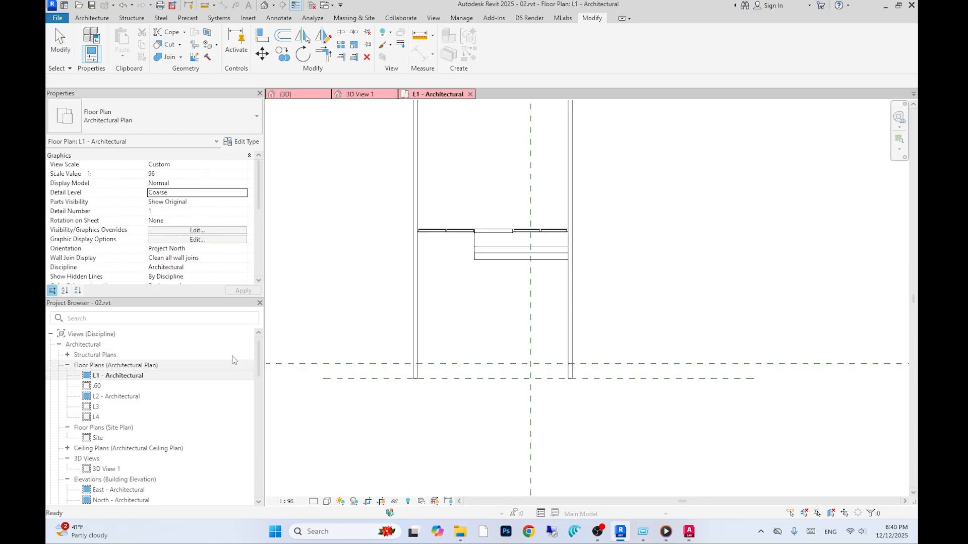
Create a 0.03 deep in-place cap extrusion on top of the right boundary wall and offset its outline edge by 0.02
left_click(91, 19)
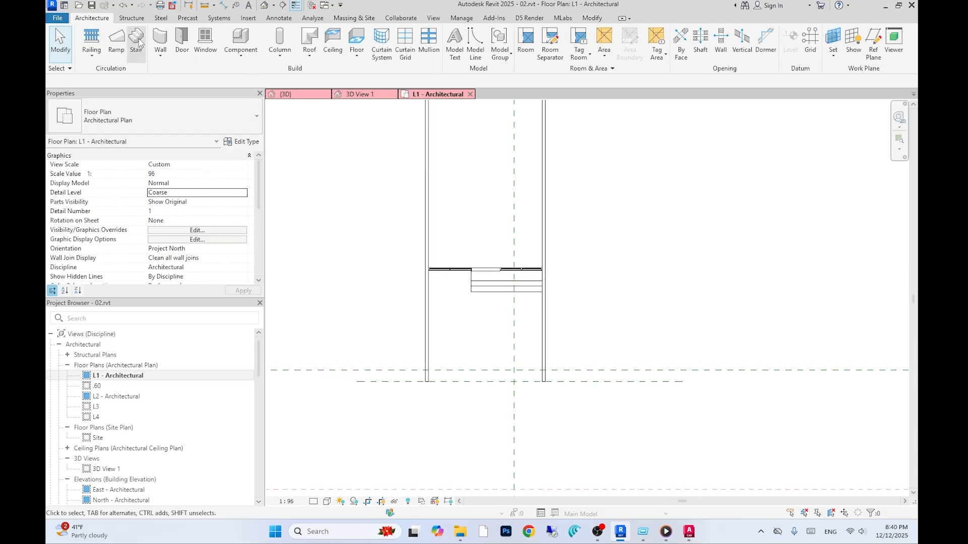
scroll(482, 273, "up", 2)
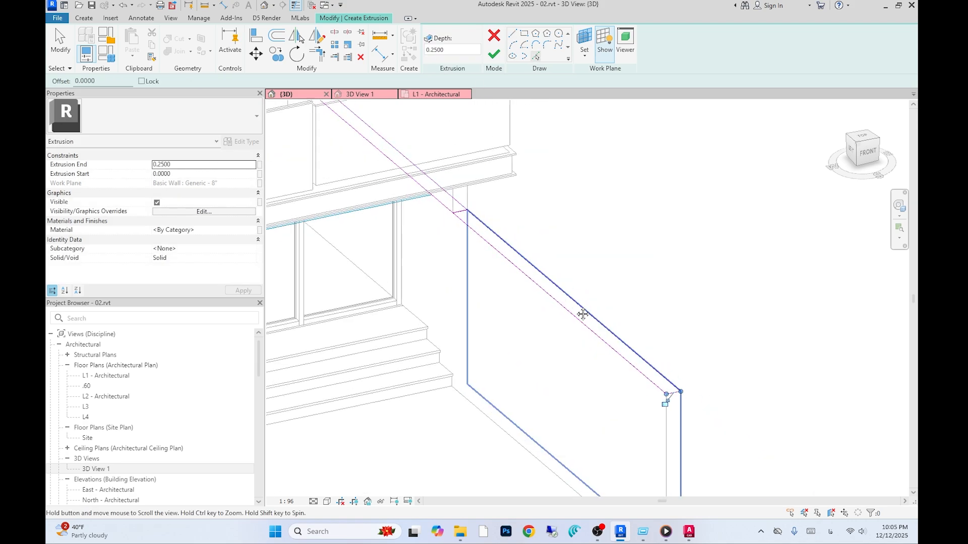
left_click(469, 248)
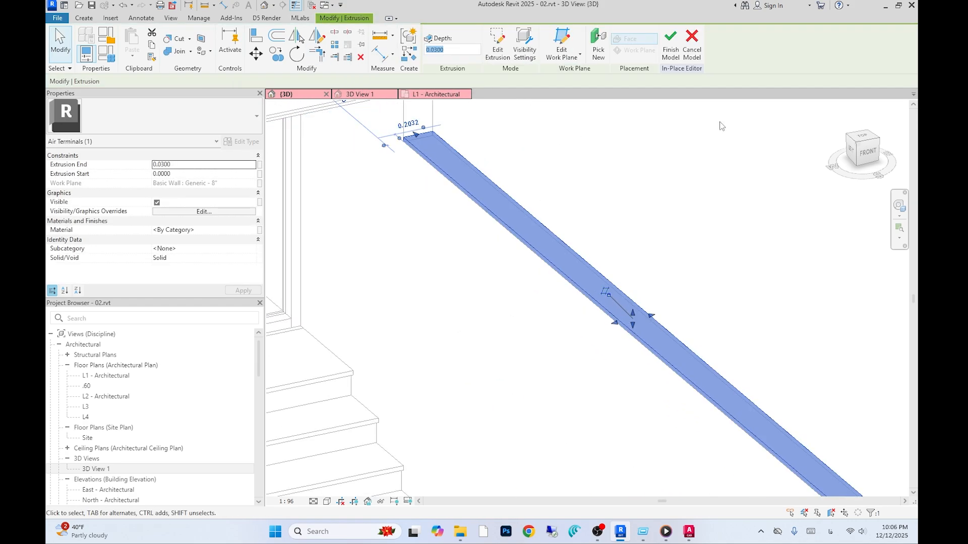
left_click(497, 44)
left_click(276, 36)
double_click(251, 82)
type("0.0")
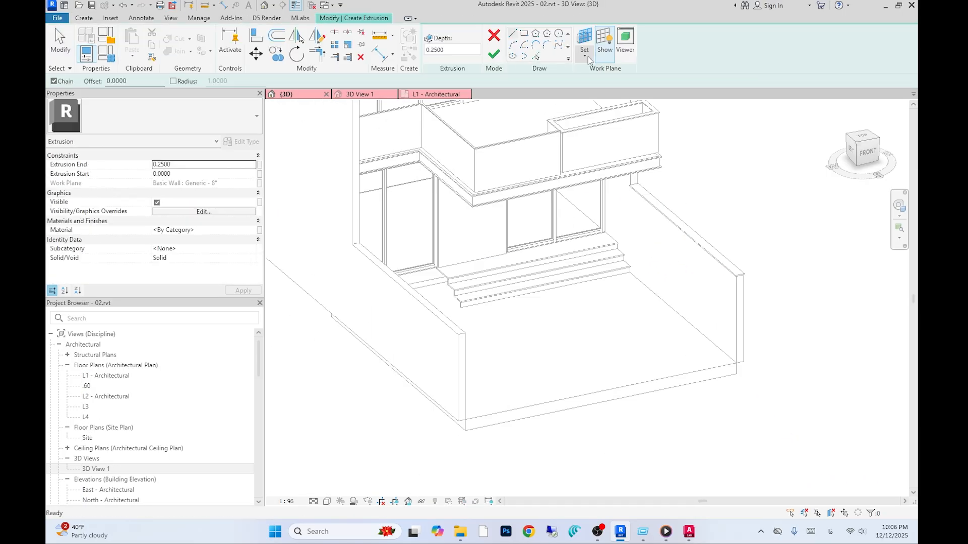
Sketch the cap outline from the top edges of the left boundary wall and trim it to the wall's ends
left_click(501, 322)
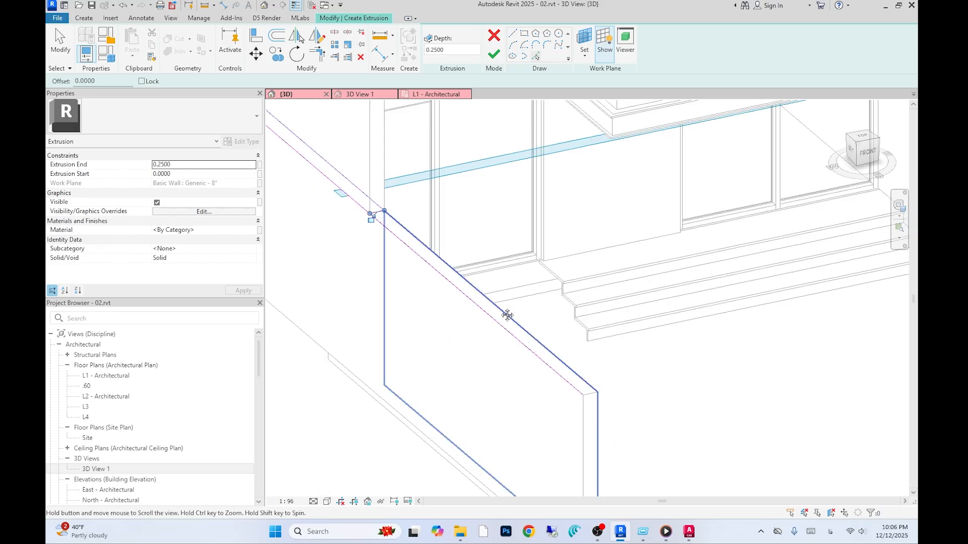
middle_click_drag(507, 315, 461, 246)
key("t")
key("r")
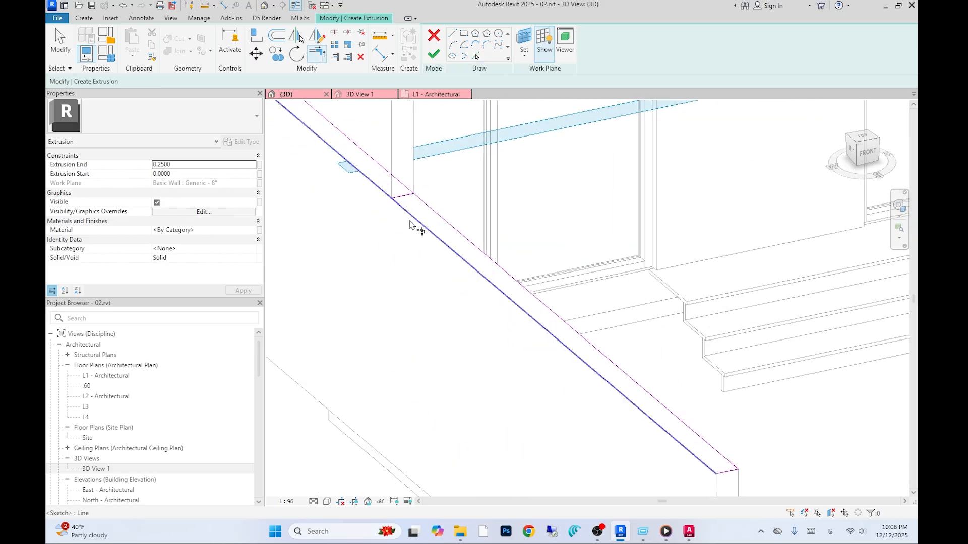
Offset the left wall cap's outline by 0.02 and finish the cap extrusion and the in-place model
key("o")
key("f")
left_click(430, 245)
left_click(427, 294)
middle_click_drag(679, 473, 587, 381)
scroll(585, 380, "down", 5)
left_click(433, 54)
key("Return")
left_click(674, 42)
Set the Generic - 12" floor face beside the entry steps as the work plane for a new in-place extrusion
scroll(705, 282, "down", 2)
double_click(101, 469)
scroll(595, 424, "up", 2)
middle_click_drag(585, 418, 583, 431)
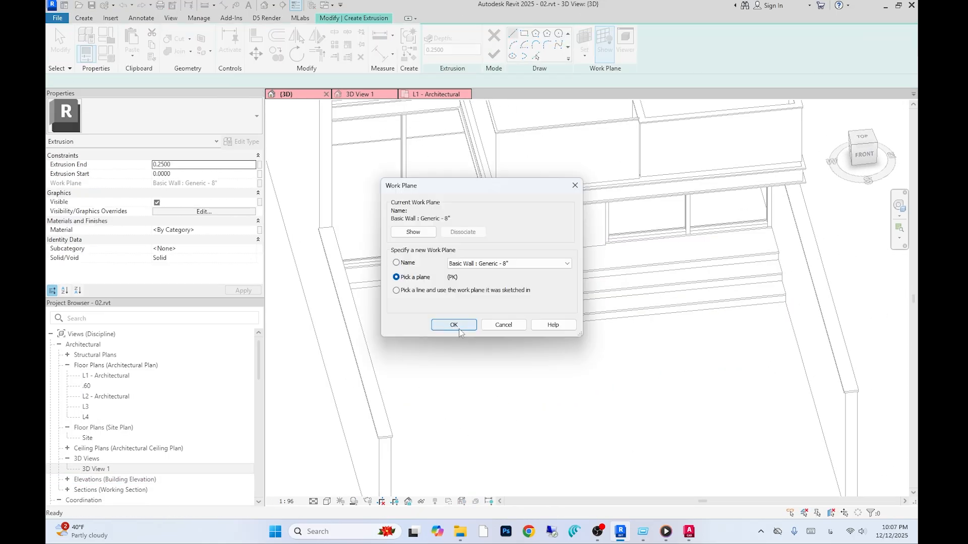
left_click(460, 329)
scroll(509, 263, "down", 3)
left_click(454, 269)
Sketch the planter box outline between the left wall and the entry steps, in front of the glazed doors
left_click(535, 56)
left_click(499, 327)
left_click(388, 252)
scroll(467, 274, "down", 3)
left_click(467, 275)
left_click(513, 33)
left_click(578, 298)
left_click(355, 272)
Trim the planter outline into a closed shape and finish its extrusion sketch
key("t")
key("r")
left_click(367, 246)
left_click(398, 278)
left_click(432, 221)
scroll(570, 283, "down", 1)
left_click(434, 56)
Set the planter extrusion's depth to 0.5
scroll(438, 302, "up", 3)
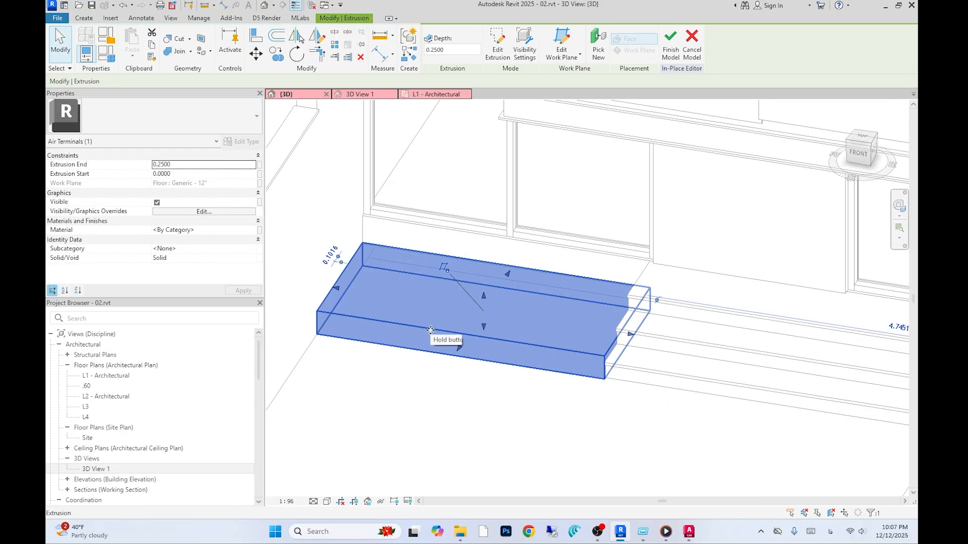
middle_click_drag(432, 328, 454, 308, "shift")
left_click_drag(458, 50, 322, 41)
type("1")
key("Return")
type(".5")
key("Return")
Edit the planter extrusion with an inward offset outline to hollow out the box, then finish the in-place model
double_click(577, 337)
key("o")
key("f")
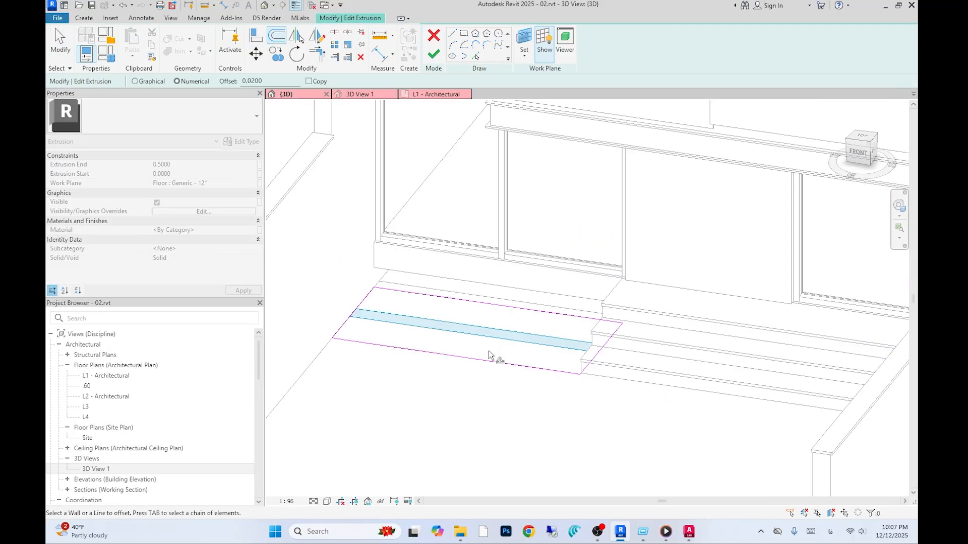
left_click(268, 81)
left_click(426, 302)
key("t")
key("r")
left_click(580, 351)
left_click(580, 326)
left_click(434, 54)
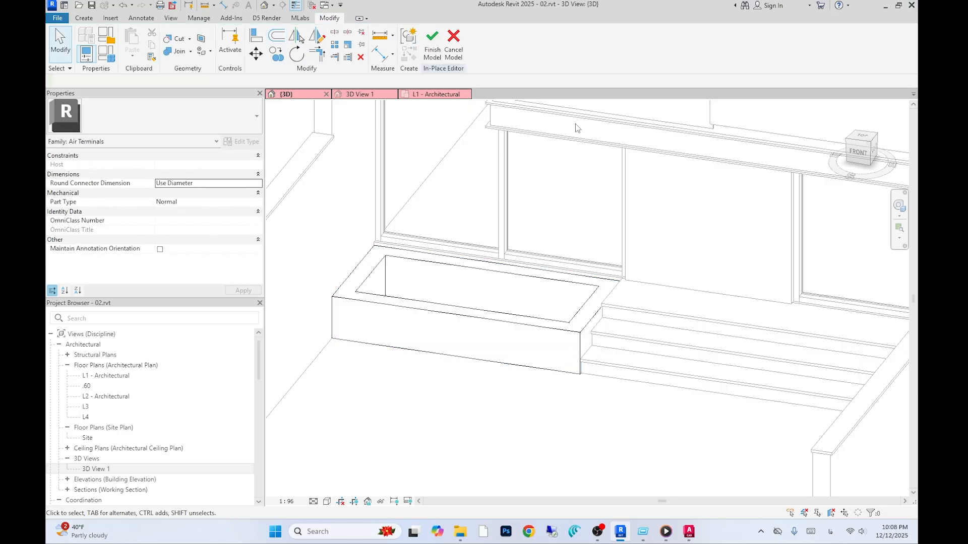
left_click(435, 42)
Start a new in-place extrusion with the planter's top rim as its work plane
left_click(242, 55)
left_click(260, 92)
key("Return")
key("Return")
left_click(130, 43)
left_click(582, 58)
left_click(471, 354)
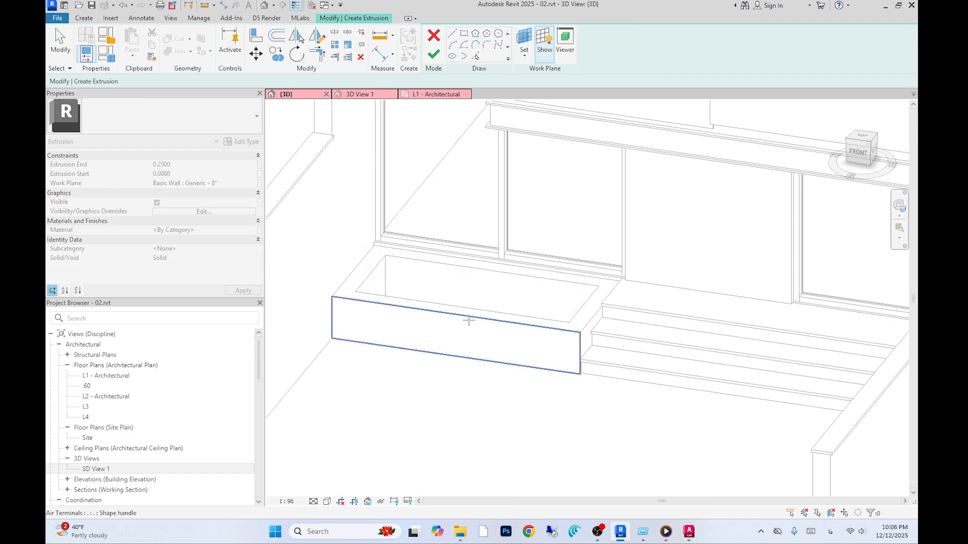
left_click(468, 314)
Sketch the rim cap outline by picking the inner and outer top edges of the planter
left_click(354, 18)
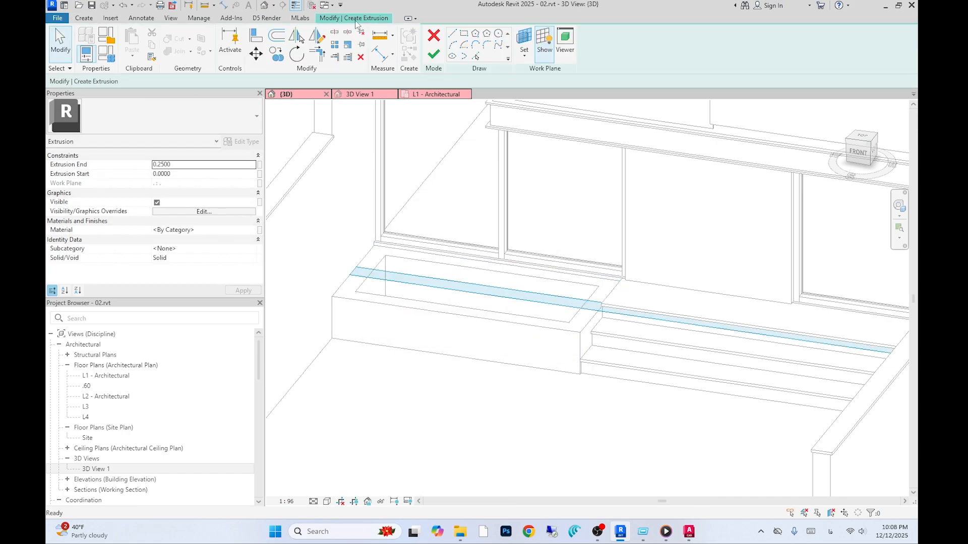
left_click(475, 56)
left_click(426, 262)
left_click(403, 307)
left_click(349, 278)
left_click(444, 304)
left_click(453, 256)
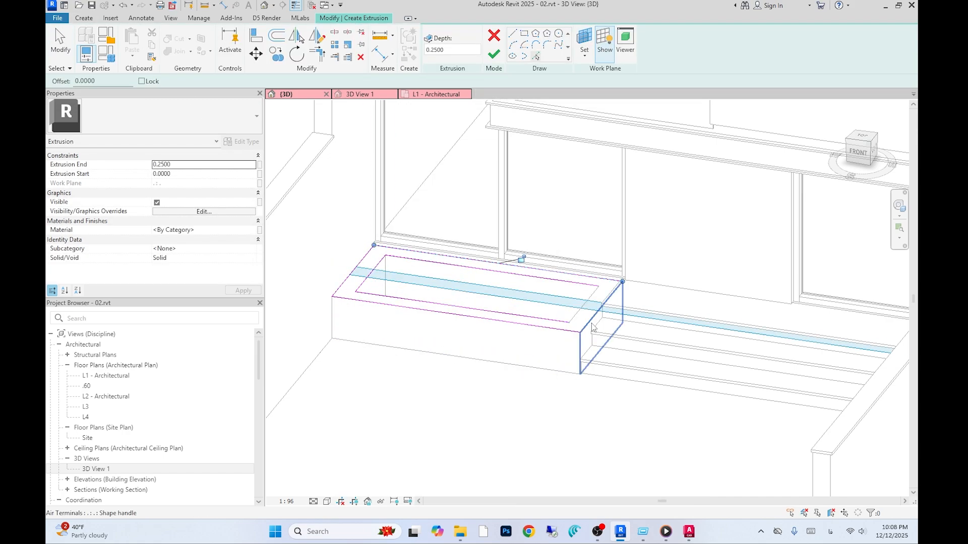
left_click(602, 305)
Offset the planter rim's outline chain by 0.02
left_click(277, 35)
scroll(421, 272, "up", 4)
double_click(258, 81)
type("0.03")
key("BackSpace")
type("2")
key("Return")
left_click(316, 81)
key("Tab")
left_click(402, 280)
scroll(699, 352, "down", 2)
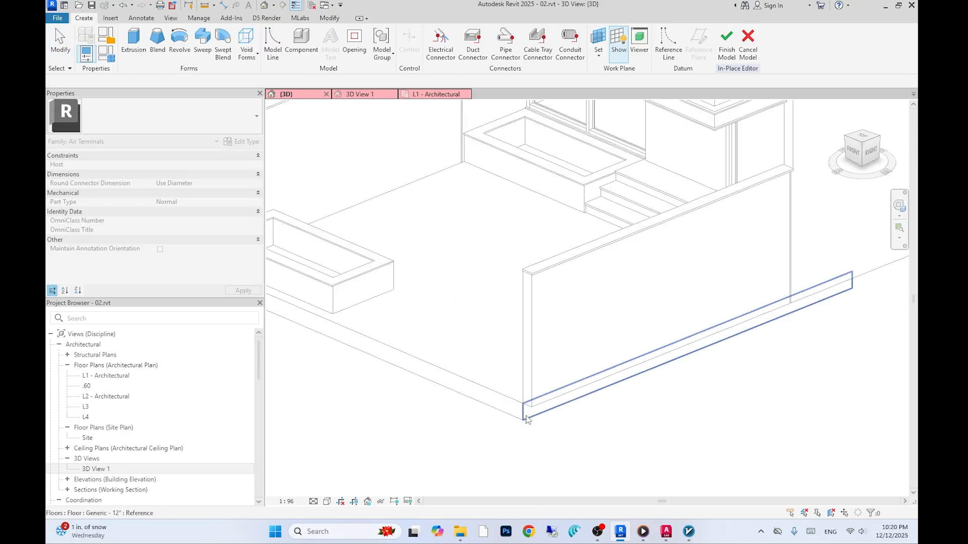
Place the work plane on the floor's side face and sketch a line 6 long extending its edge past the front corner
left_click(525, 418)
scroll(522, 392, "up", 2)
middle_click_drag(524, 407, 578, 348)
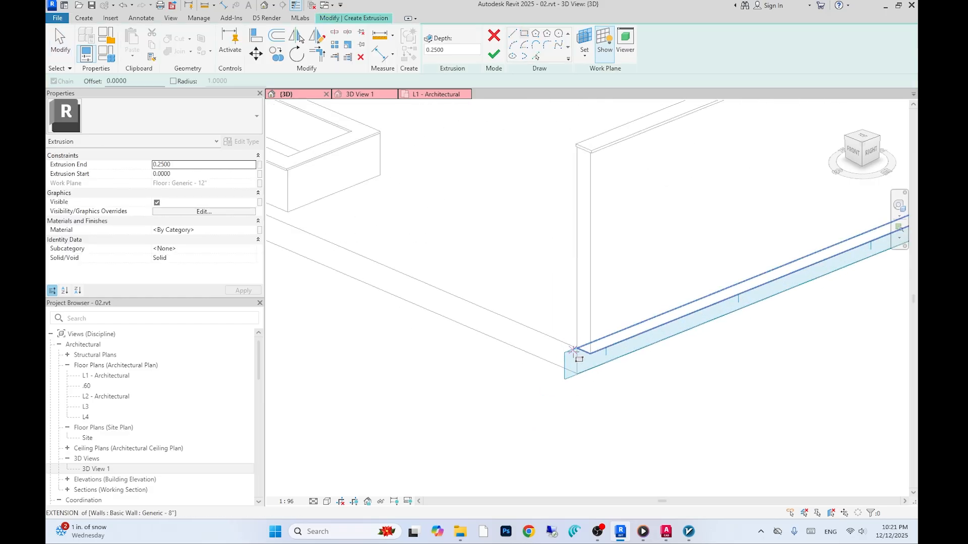
left_click(577, 348)
scroll(564, 353, "down", 2)
middle_click_drag(504, 378, 644, 308)
left_click(443, 390)
key("Escape")
key("Escape")
left_click(562, 341)
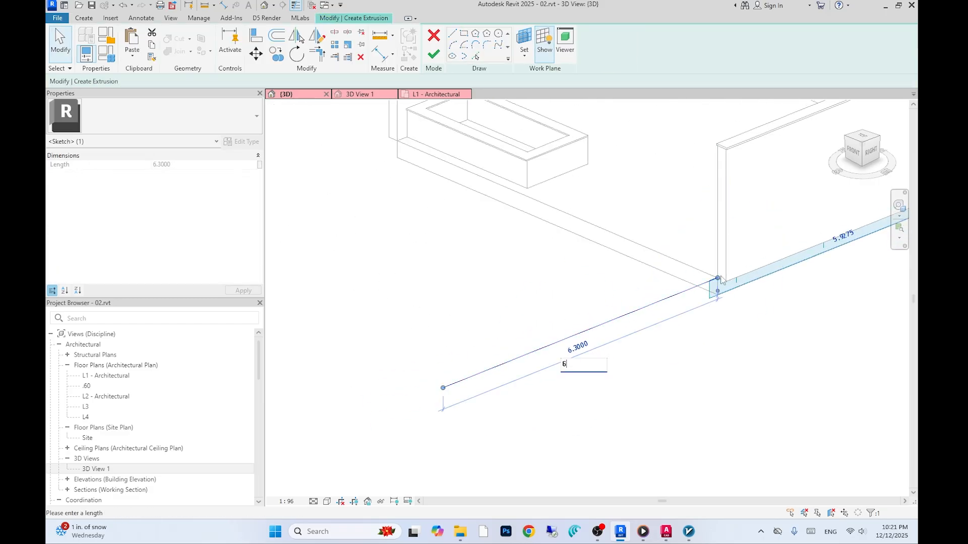
Move the sketched line so that its end meets the floor's corner at the boundary wall
scroll(756, 279, "up", 5)
key("m")
key("v")
left_click(591, 282)
key("Escape")
key("Escape")
Offset the sketched line to form the other long edge of the front slab's profile
scroll(575, 359, "down", 3)
scroll(580, 390, "down", 4)
key("o")
key("f")
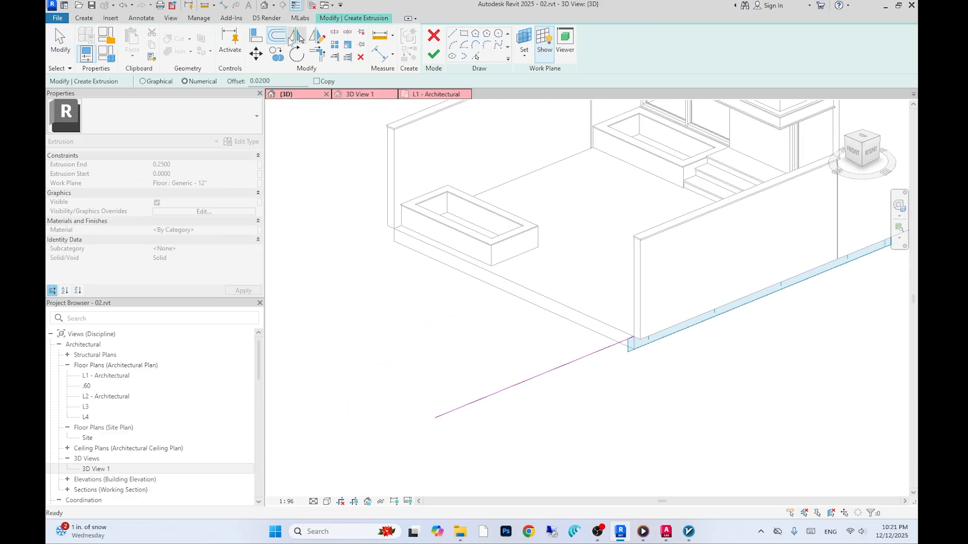
left_click(604, 350)
Close the front slab's profile with short lines at both ends and finish the sketch
left_click(452, 33)
scroll(645, 328, "up", 5)
left_click(659, 331)
left_click(659, 352)
middle_click_drag(551, 392, 674, 288)
left_click(479, 365)
left_click(478, 387)
left_click(493, 54)
Stretch both ends of the front slab well beyond the plot's sides and open 3D View 1
middle_click_drag(555, 322, 595, 315, "shift")
left_click_drag(580, 347, 282, 284)
scroll(453, 303, "down", 3)
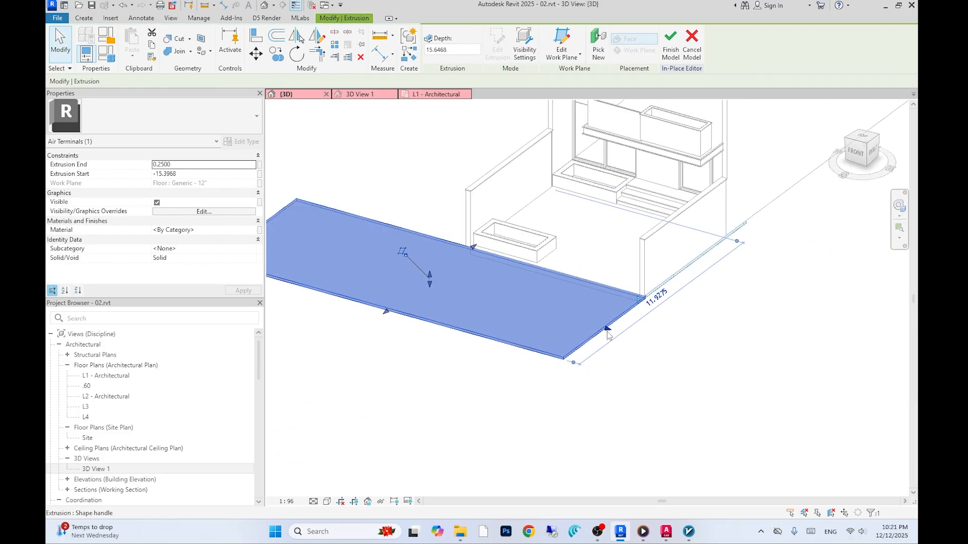
left_click_drag(607, 328, 853, 397)
double_click(122, 469)
left_click(500, 428)
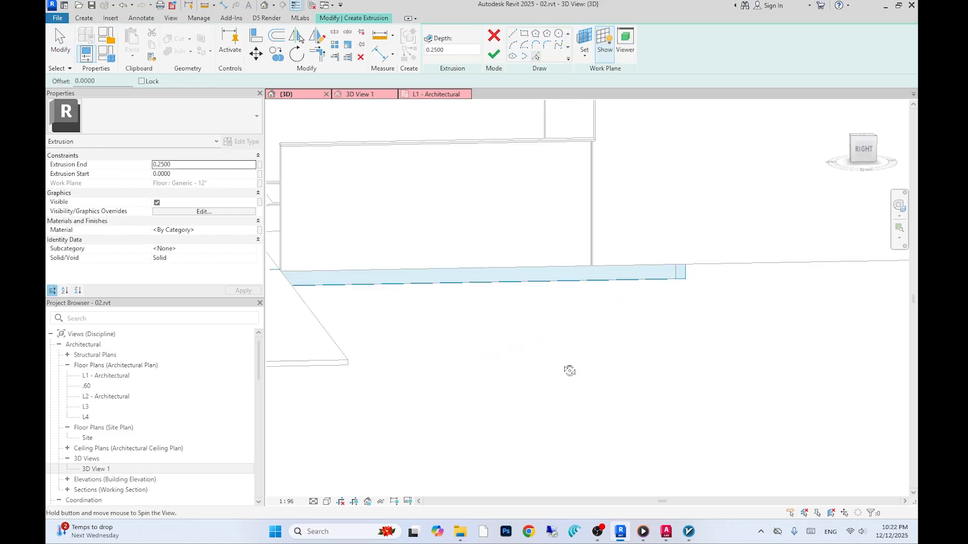
Outline the floor's side face with picked edges, trim the profile's corner and finish the extrusion sketch
mouse_move(570, 371)
middle_mouse_down("shift")
mouse_move(577, 335)
mouse_move(384, 356)
mouse_move(364, 372)
middle_mouse_up("shift")
scroll(357, 317, "up", 2)
left_click(361, 307)
key("t")
key("r")
left_click(362, 317)
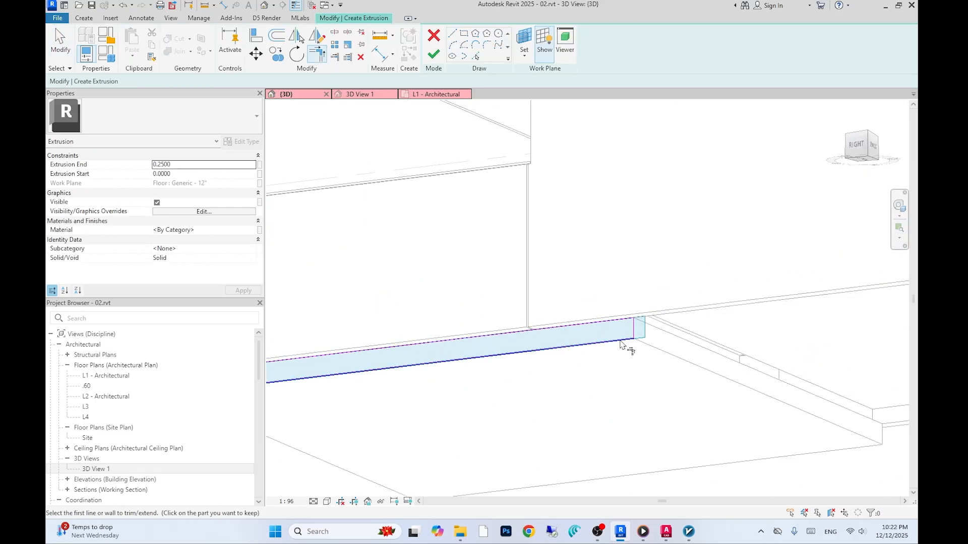
left_click(434, 55)
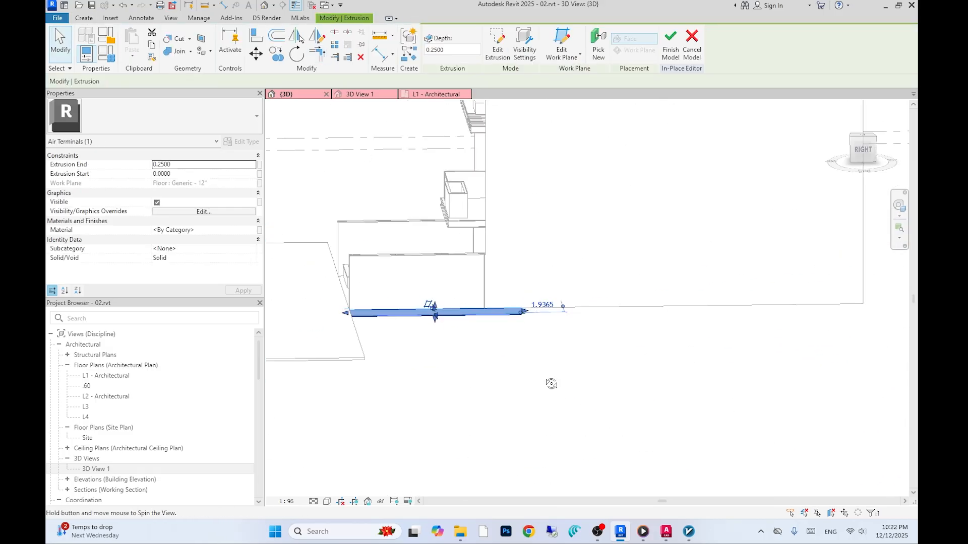
middle_click_drag(551, 385, 462, 330, "shift")
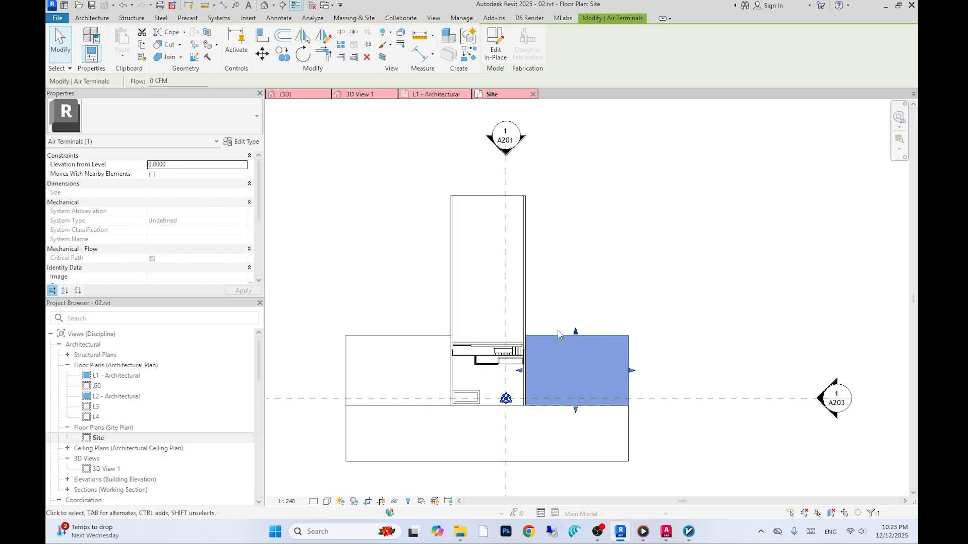
Copy the selected side slab in the Site plan, using its outer front corner as the base point
key("c")
key("o")
left_click(628, 406)
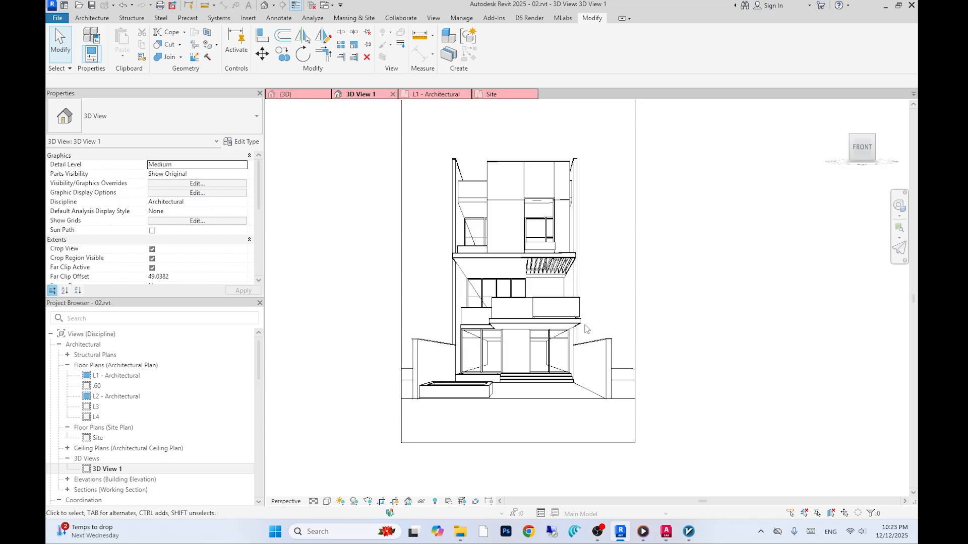
Shorten the front planter by moving the inner and outer lines of its free end inward in the extrusion sketch
left_click(454, 391)
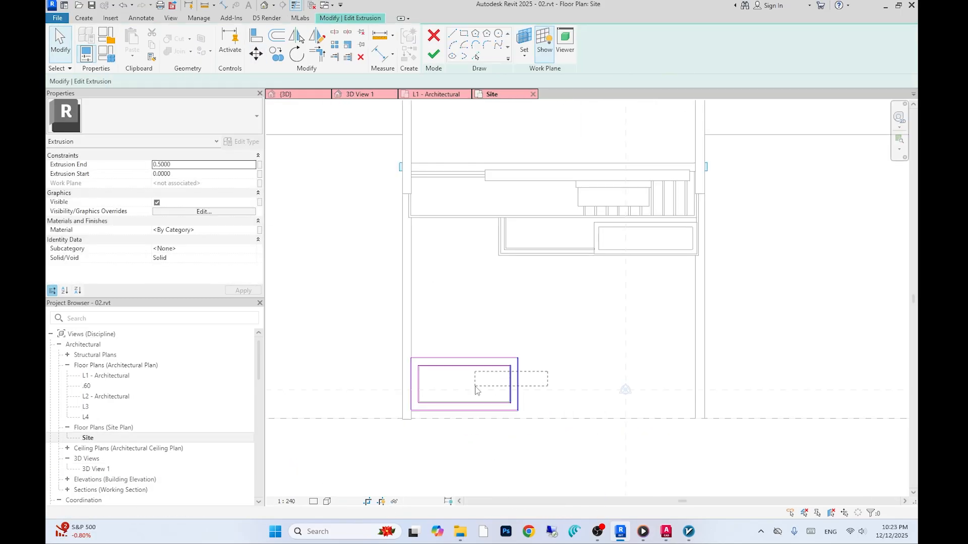
left_click_drag(474, 387, 473, 388)
key("m")
key("v")
left_click(598, 293)
left_click(567, 294)
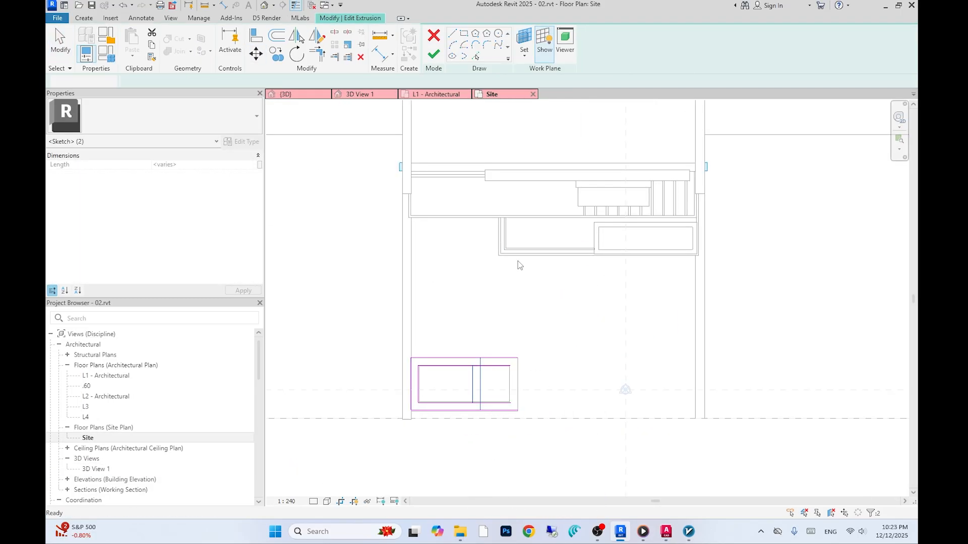
scroll(526, 372, "up", 2)
key("ctrl+z")
key("m")
key("v")
left_click(577, 262)
left_click(547, 261)
left_click(316, 53)
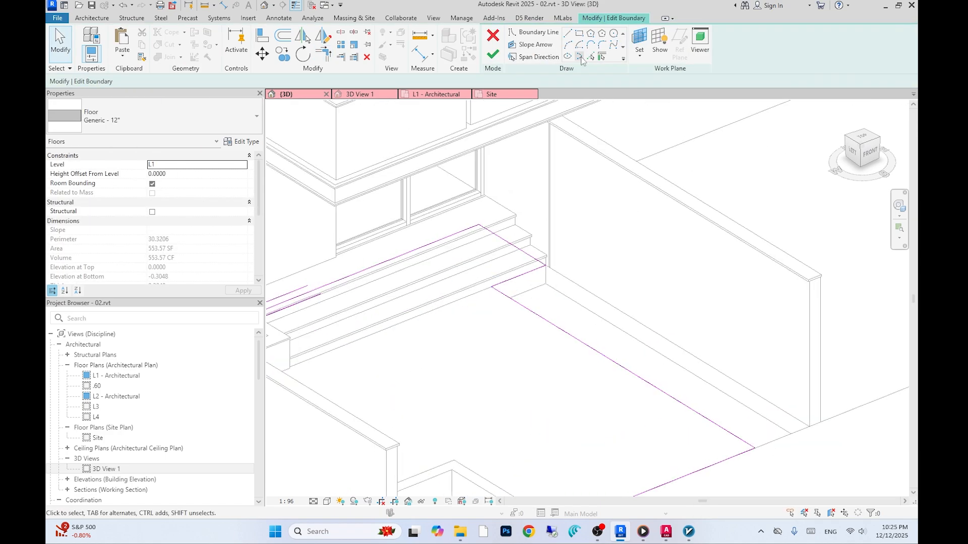
Pick an edge beside the entry steps for the ground floor's boundary sketch
left_click(533, 297)
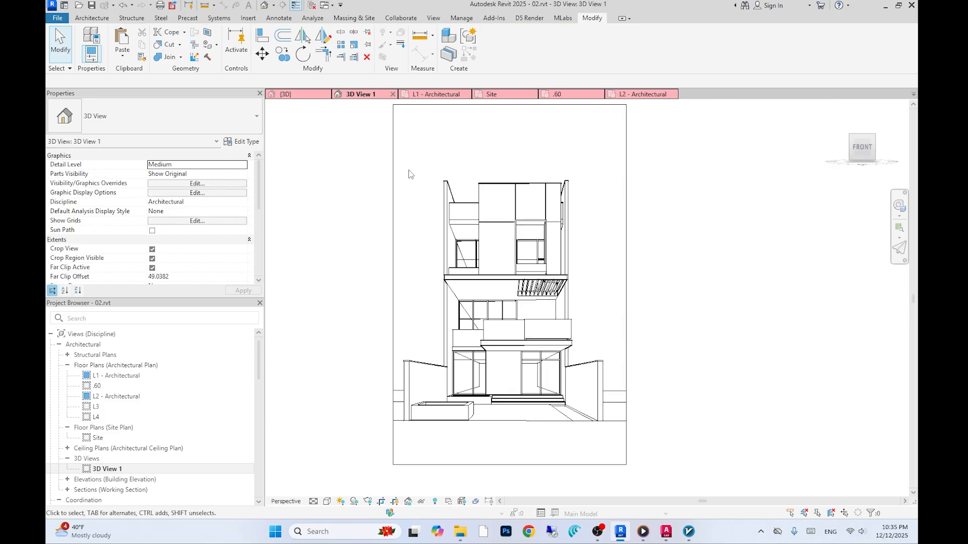
Close all inactive views so that only 3D View 1 stays open
left_click(434, 19)
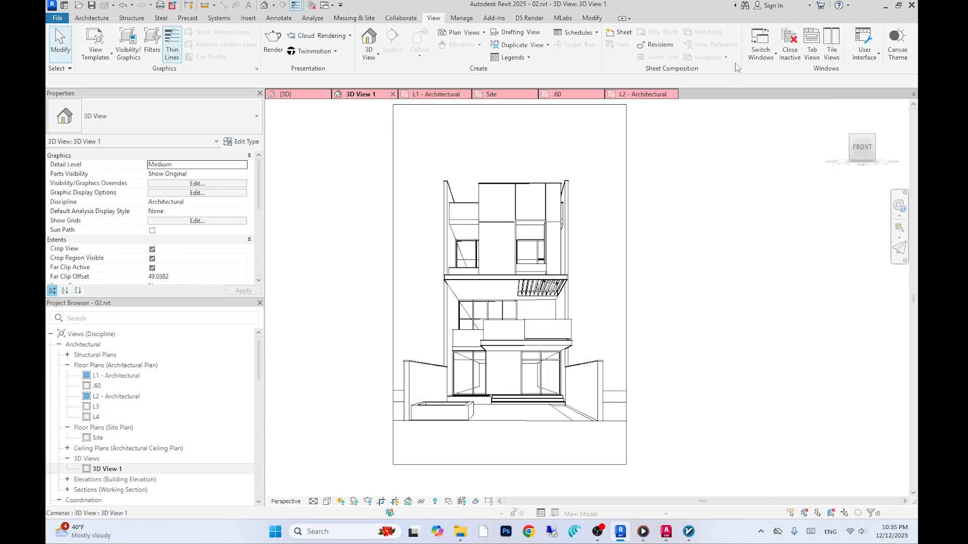
left_click(789, 44)
left_click(99, 18)
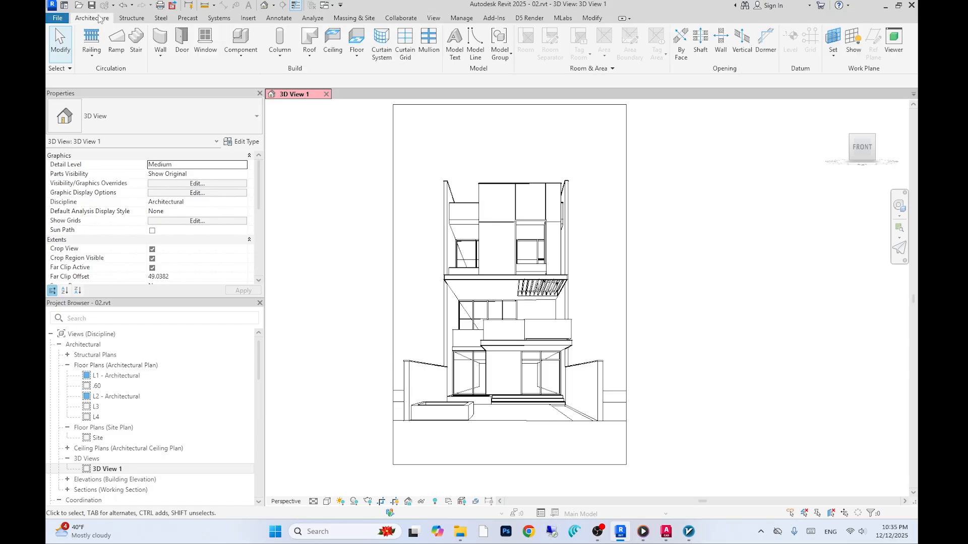
left_click(591, 19)
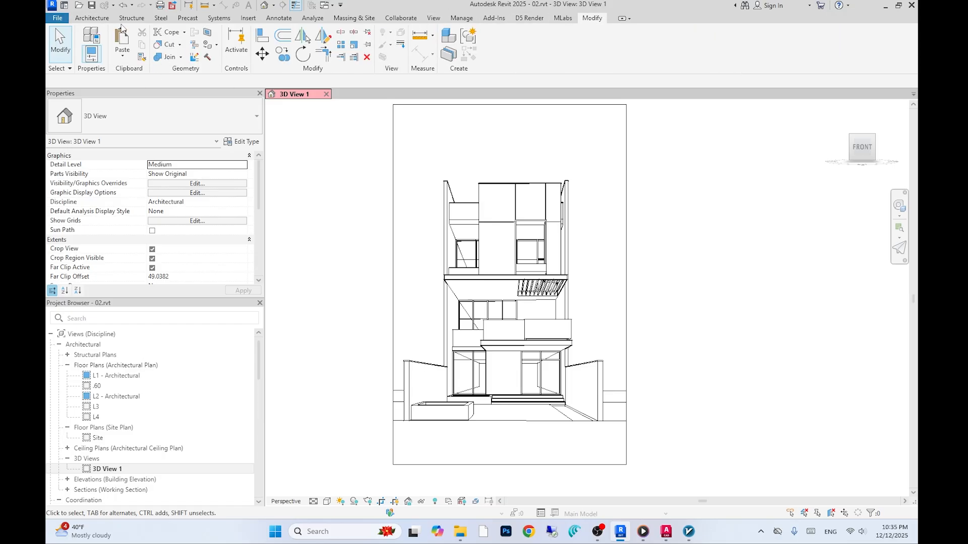
left_click(563, 18)
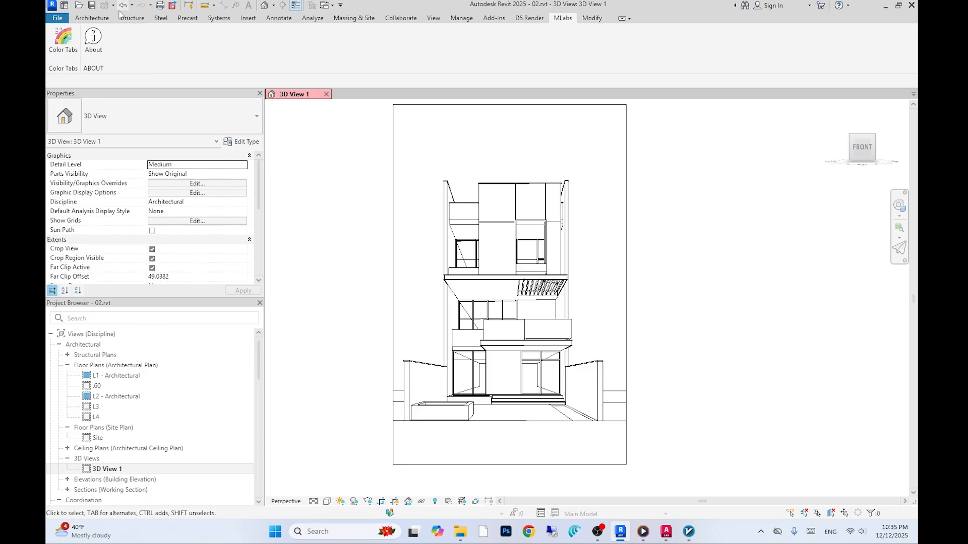
left_click(91, 20)
left_click(130, 19)
left_click(161, 18)
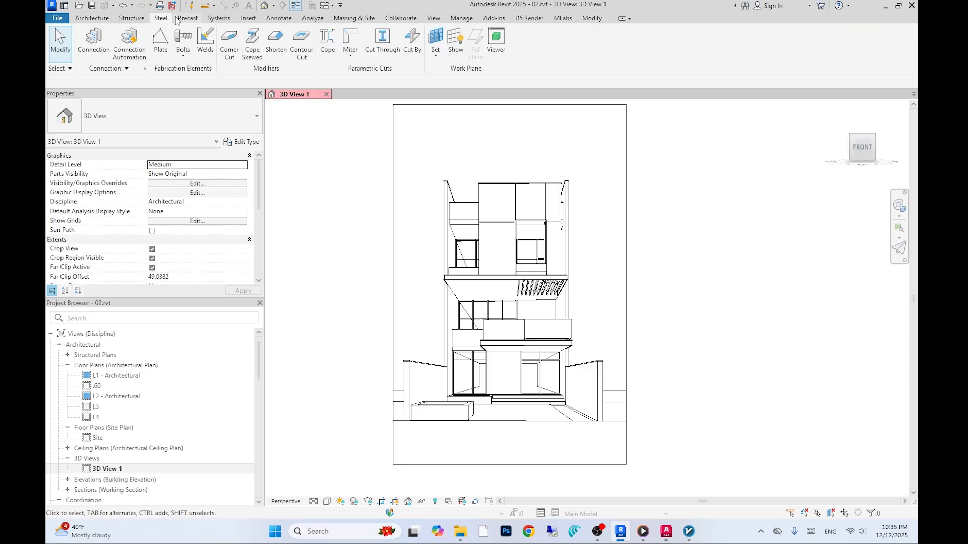
left_click(190, 18)
left_click(222, 19)
left_click(249, 19)
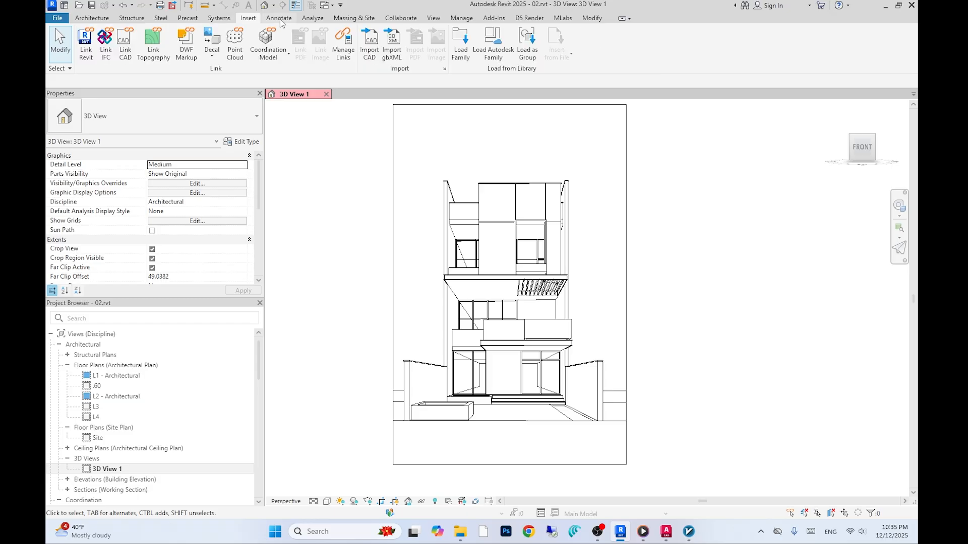
left_click(283, 21)
left_click(313, 19)
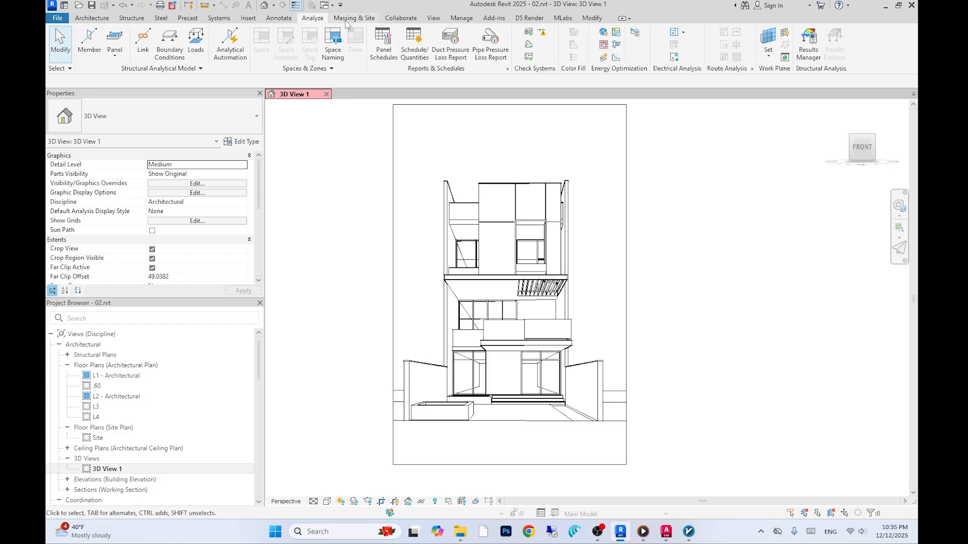
left_click(354, 19)
left_click(400, 19)
left_click(437, 18)
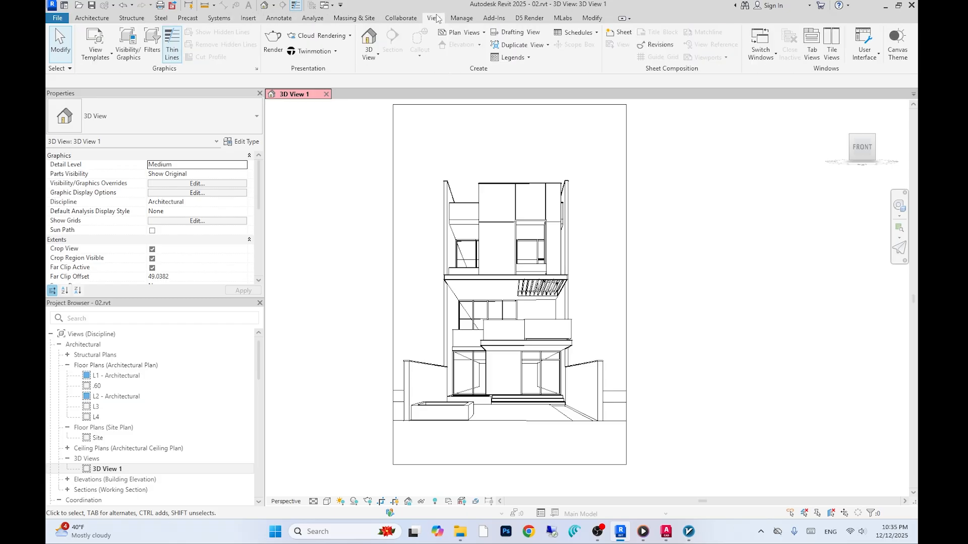
Duplicate the Boundary Condition – Fixed material together with its assets in the project materials
left_click(462, 18)
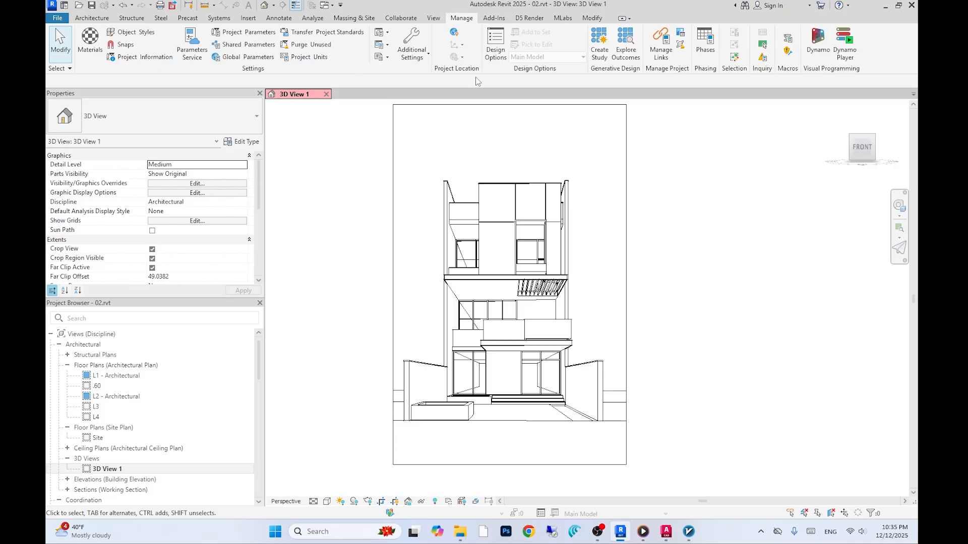
left_click(91, 41)
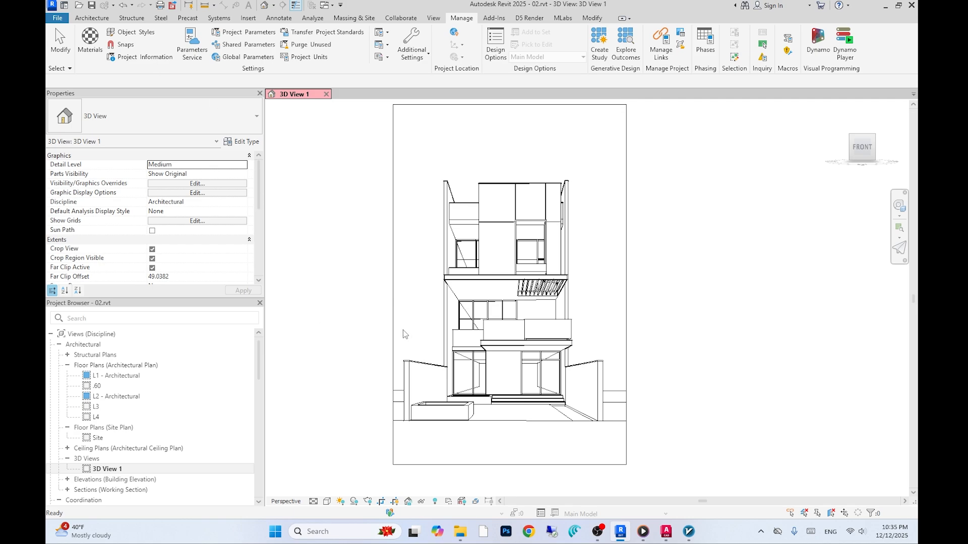
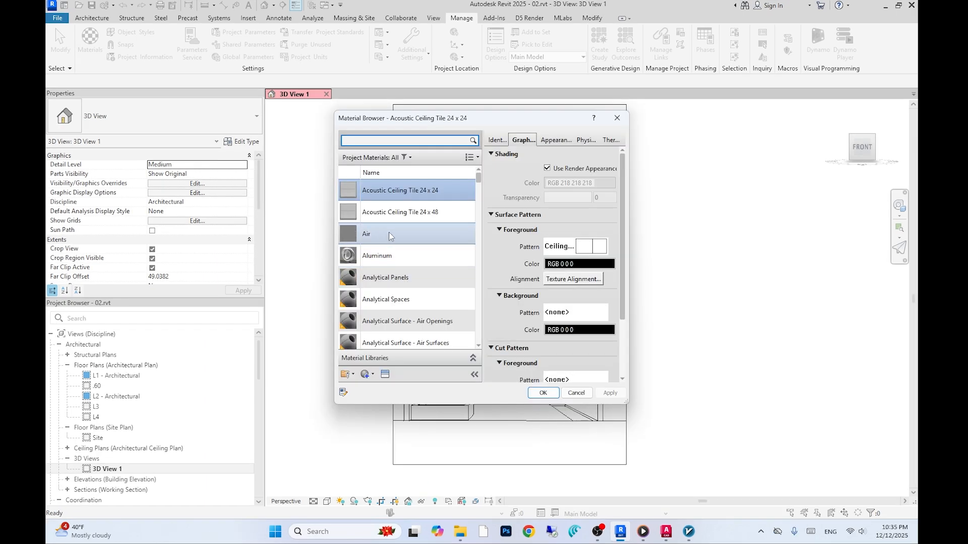
scroll(382, 231, "down", 6)
scroll(424, 316, "down", 2)
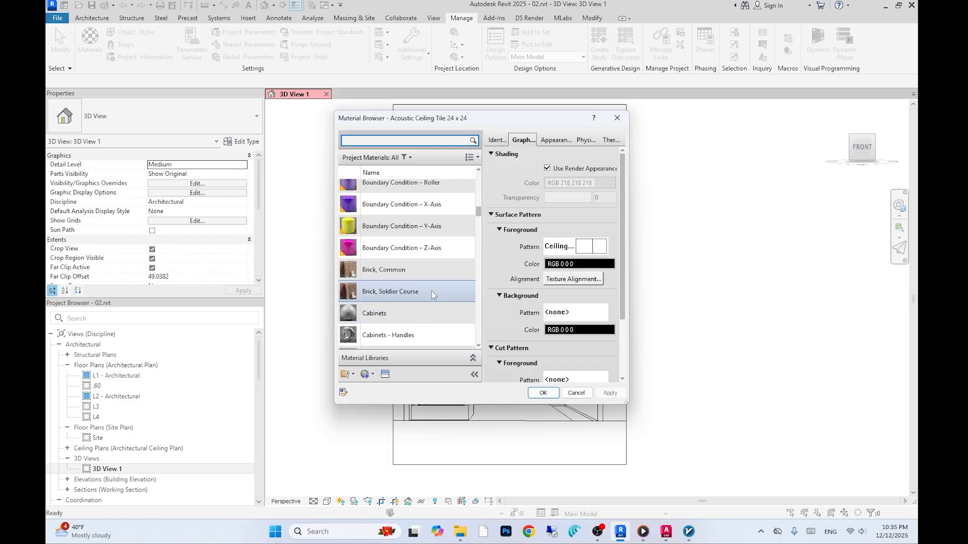
scroll(434, 282, "up", 2)
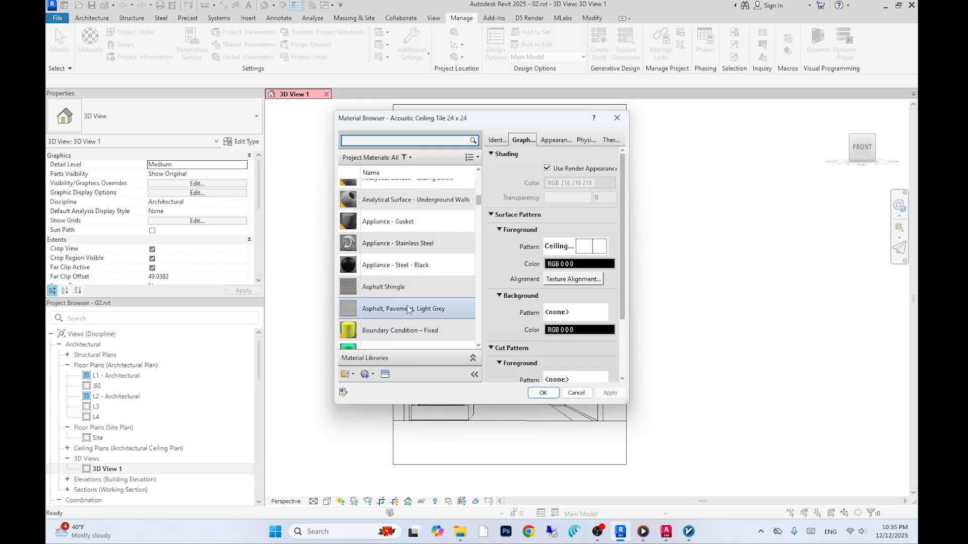
left_click(405, 308)
scroll(405, 308, "down", 1)
right_click(412, 273)
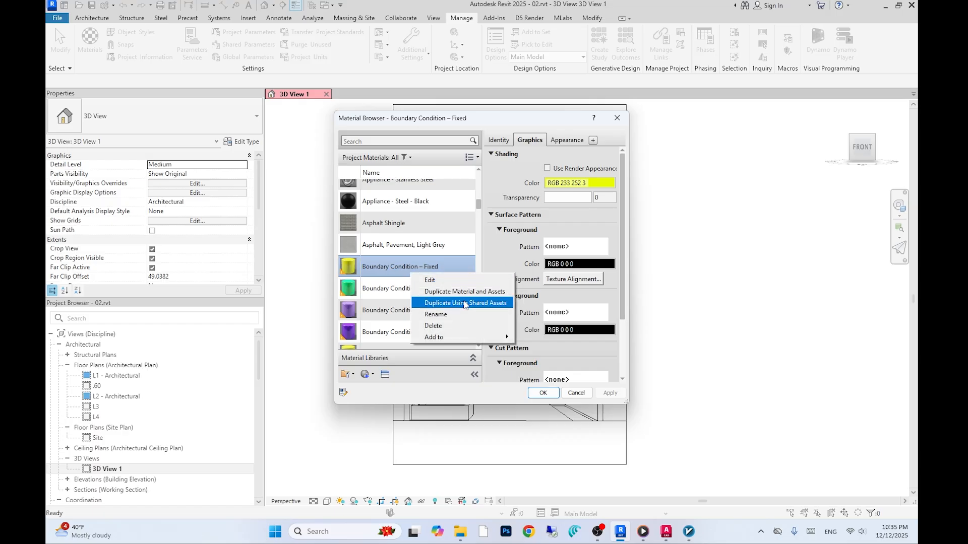
left_click(465, 291)
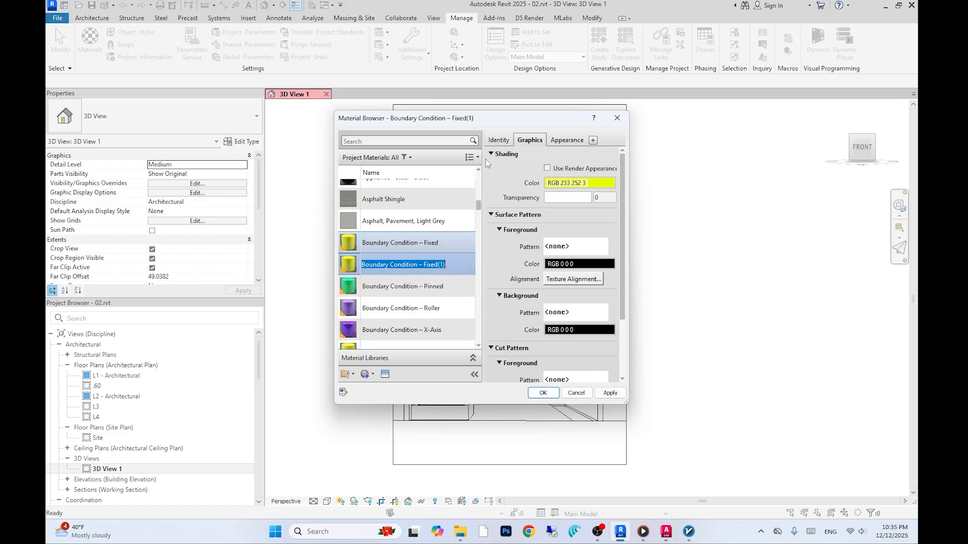
Name the duplicated material D5_white and save the material changes
type("WHITE")
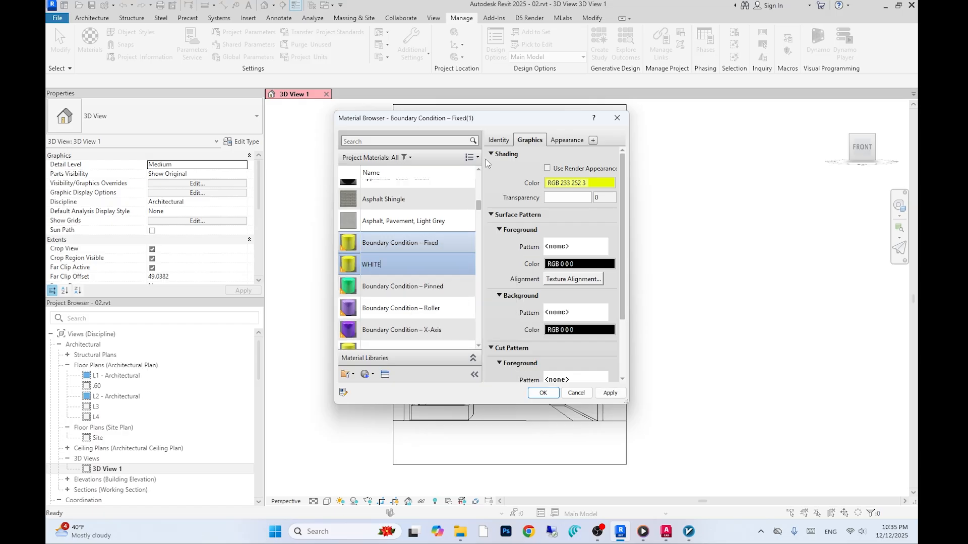
key("ctrl+a")
type("m")
type("5")
key("Return")
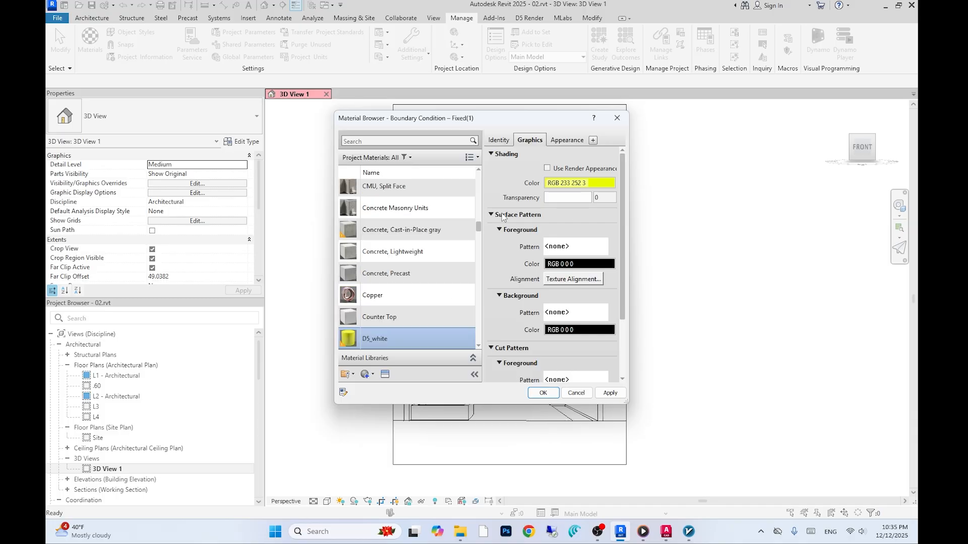
left_click(542, 393)
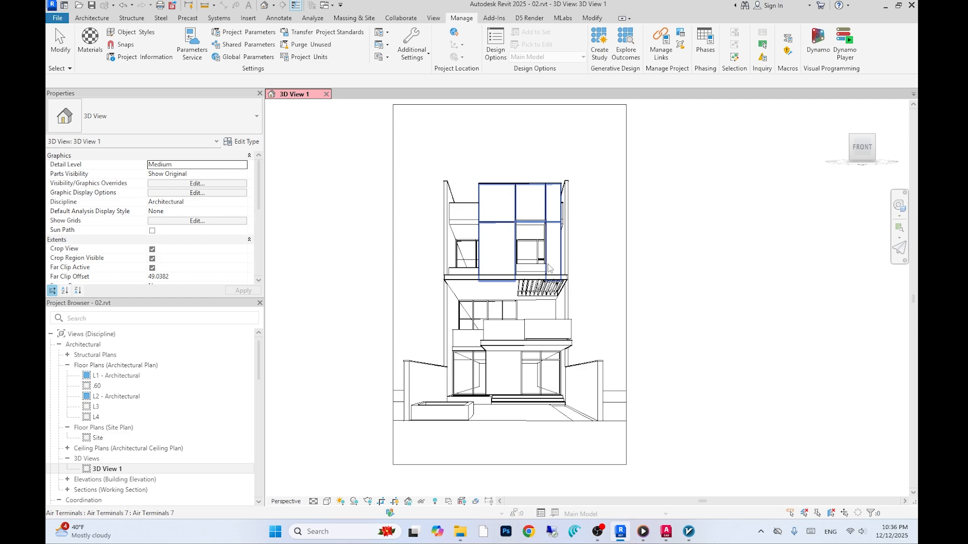
Assign the D5_white material to the upper facade's in-place panel extrusion and finish editing the model
left_click(508, 209)
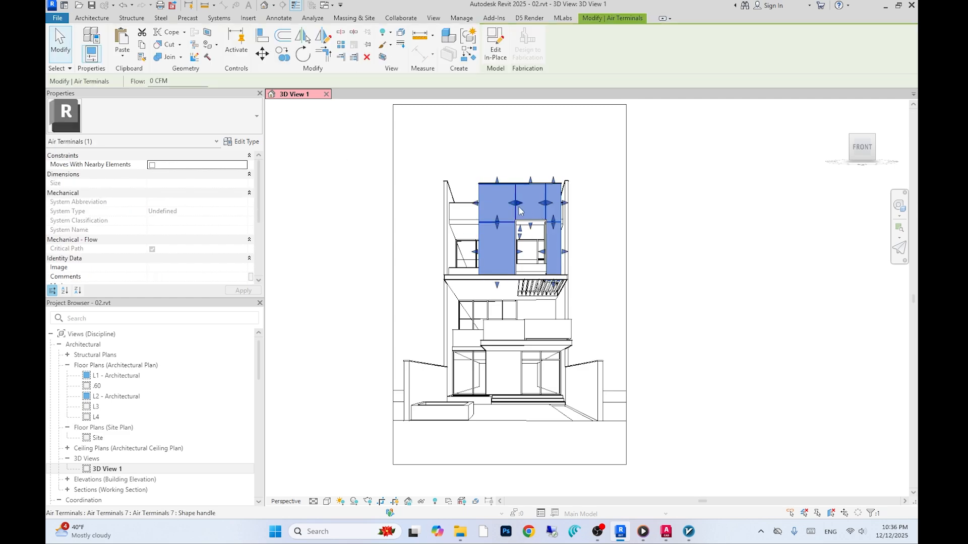
double_click(516, 211)
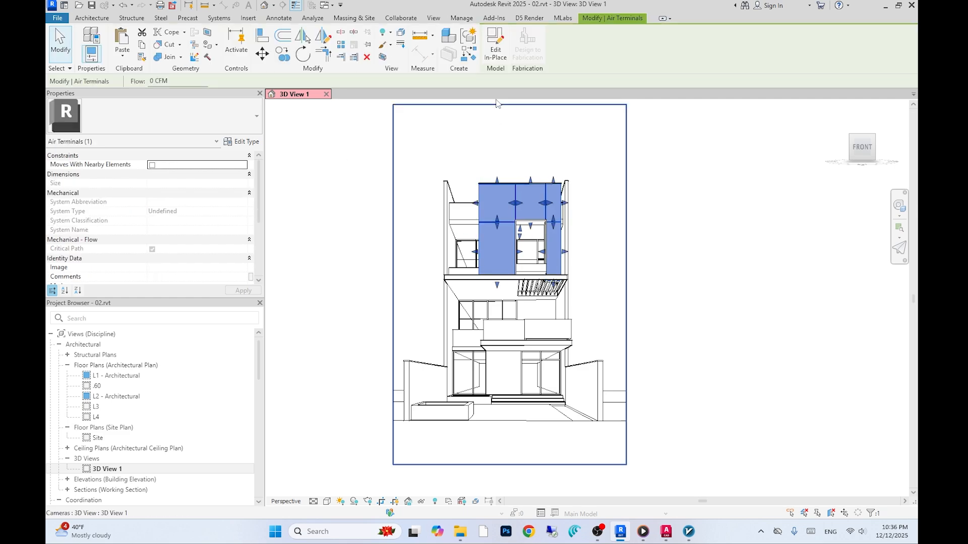
left_click(520, 211)
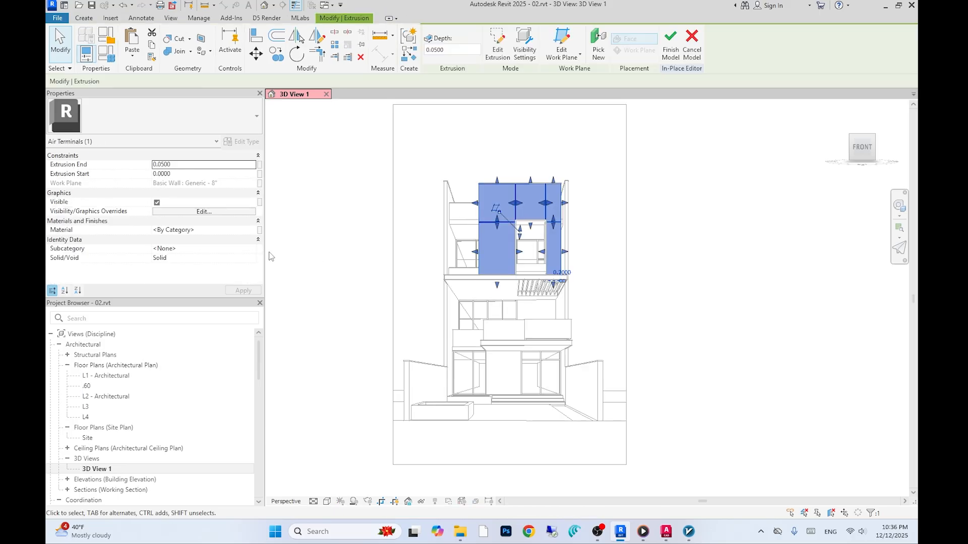
left_click(256, 230)
left_click(259, 230)
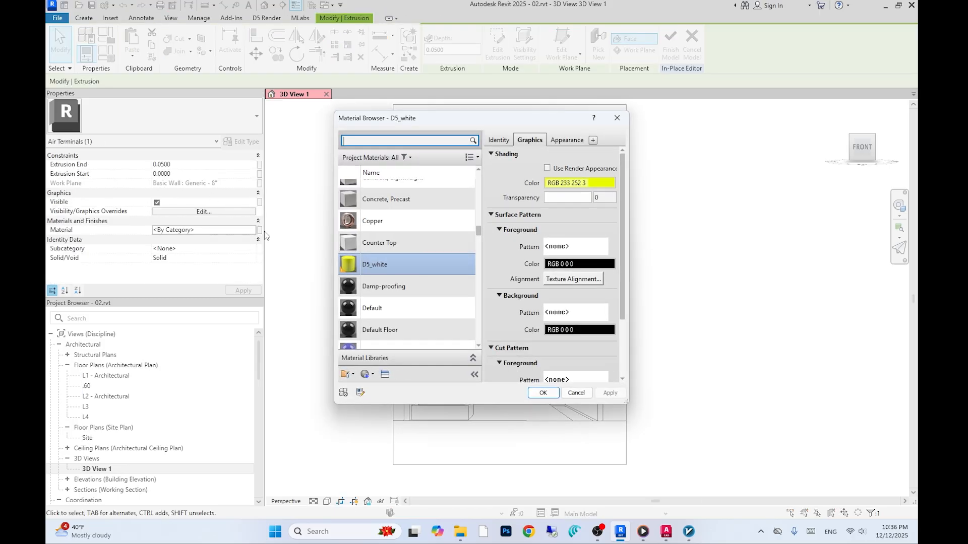
double_click(392, 267)
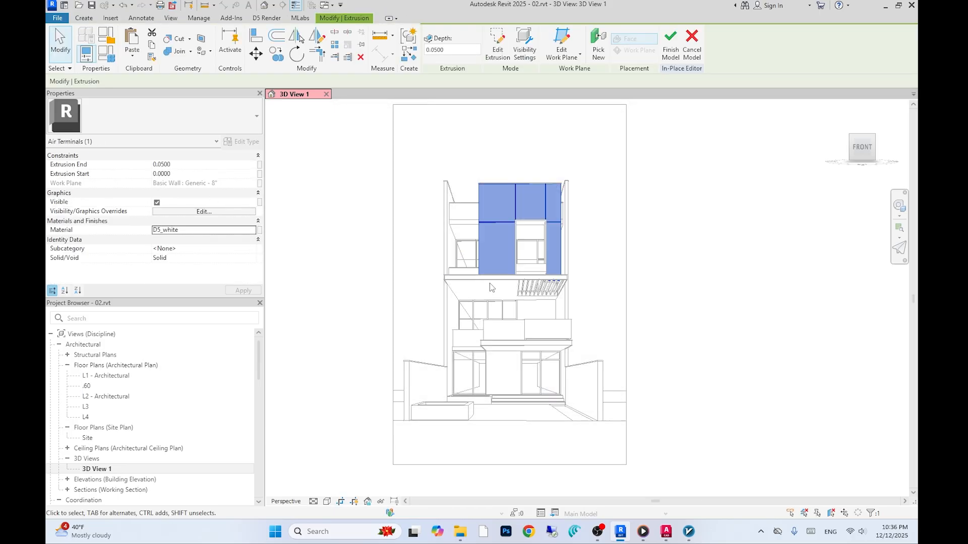
left_click(678, 39)
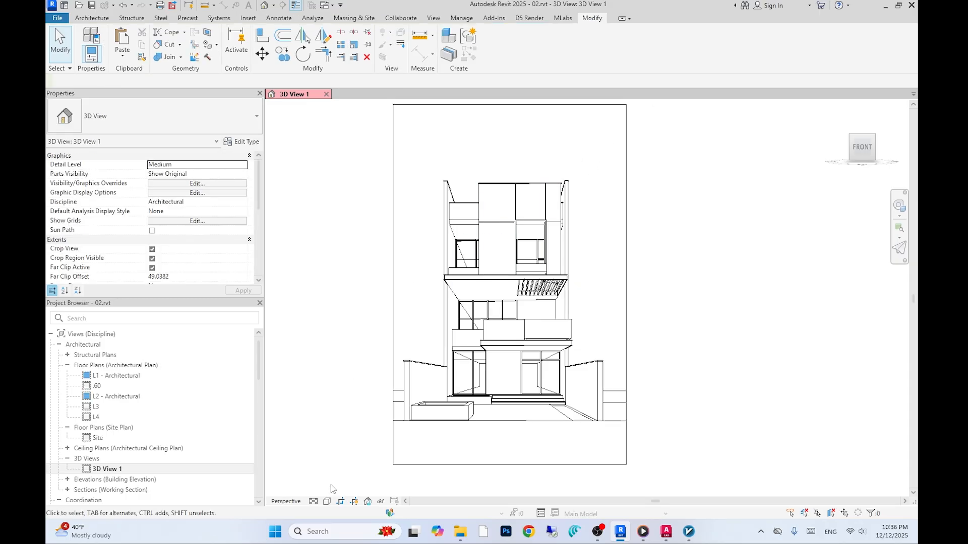
Set the visual style of 3D View 1 to Shaded
left_click(313, 502)
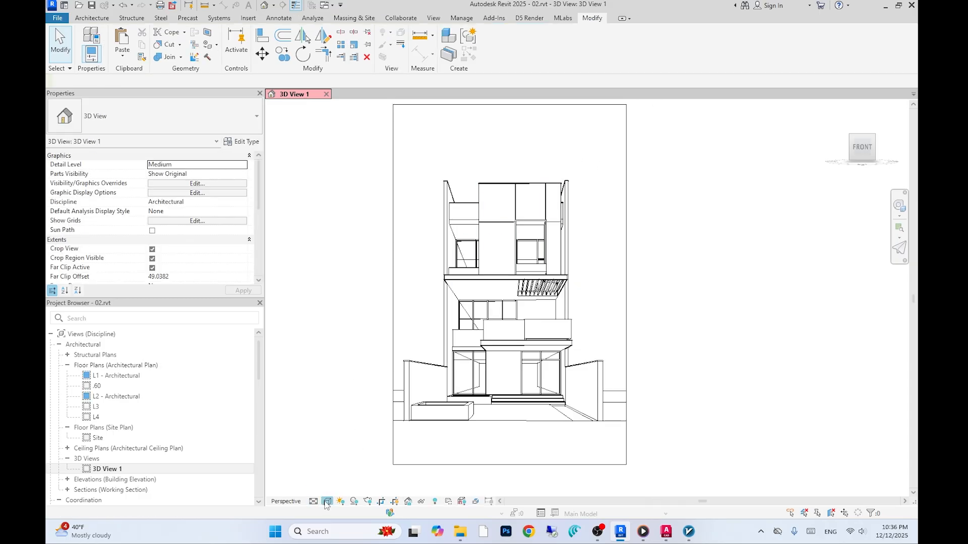
left_click(327, 502)
left_click(351, 459)
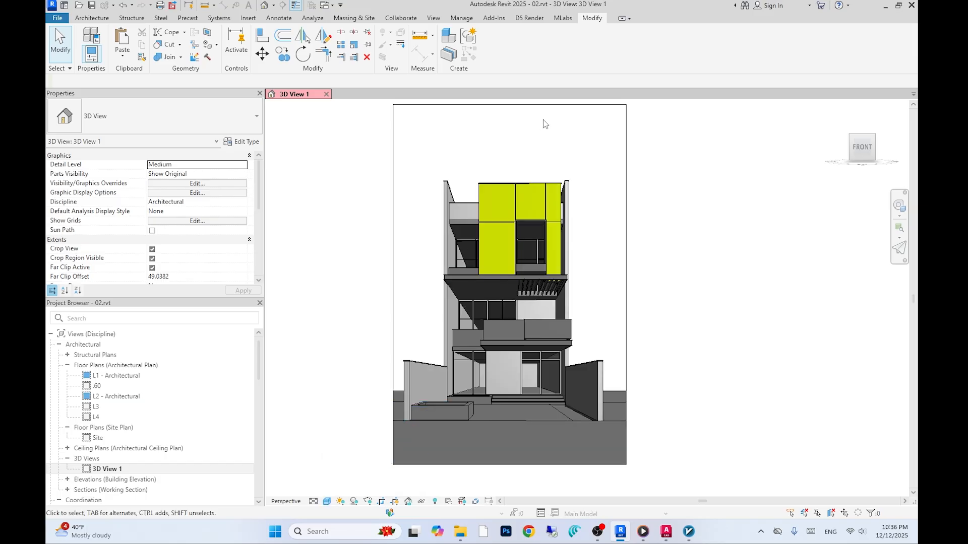
Open the default 3D view and set its visual style to Shaded
left_click(264, 5)
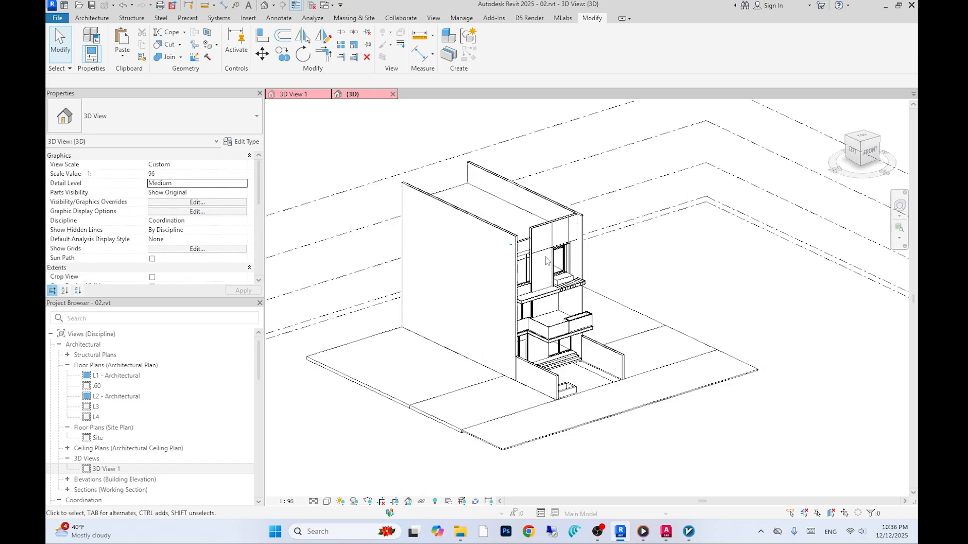
scroll(567, 270, "up", 5)
left_click(327, 502)
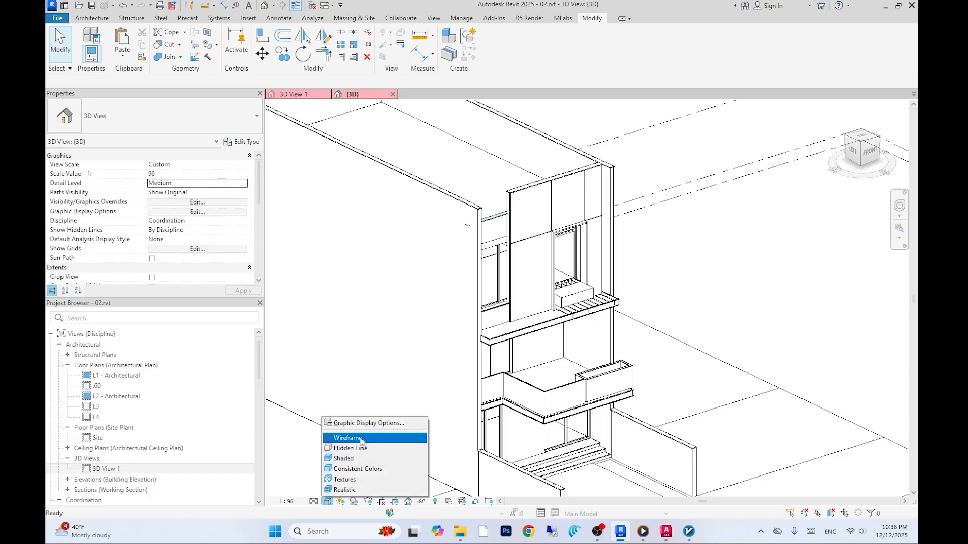
left_click(351, 459)
scroll(575, 337, "up", 4)
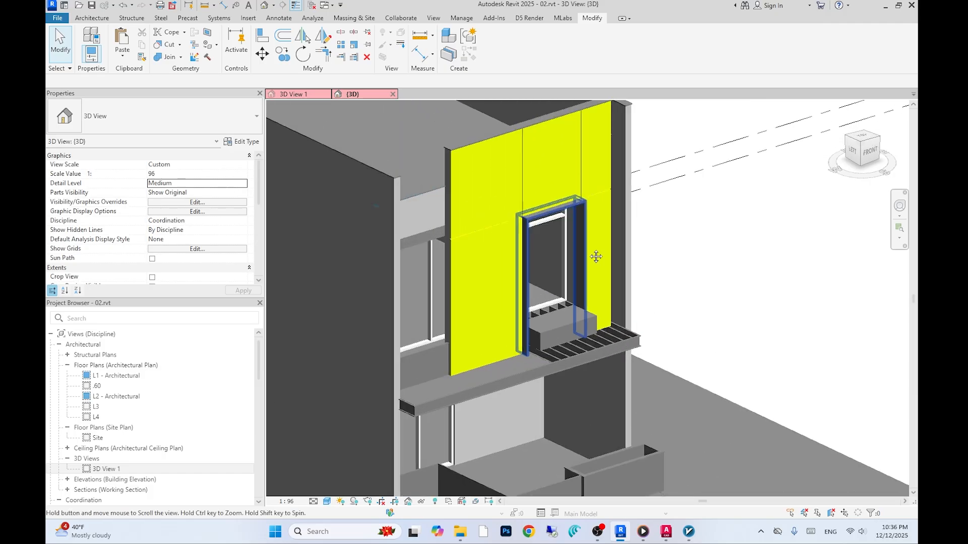
Temporarily isolate the upper-floor facade wall behind the yellow panels
left_click(440, 174)
scroll(440, 174, "up", 3)
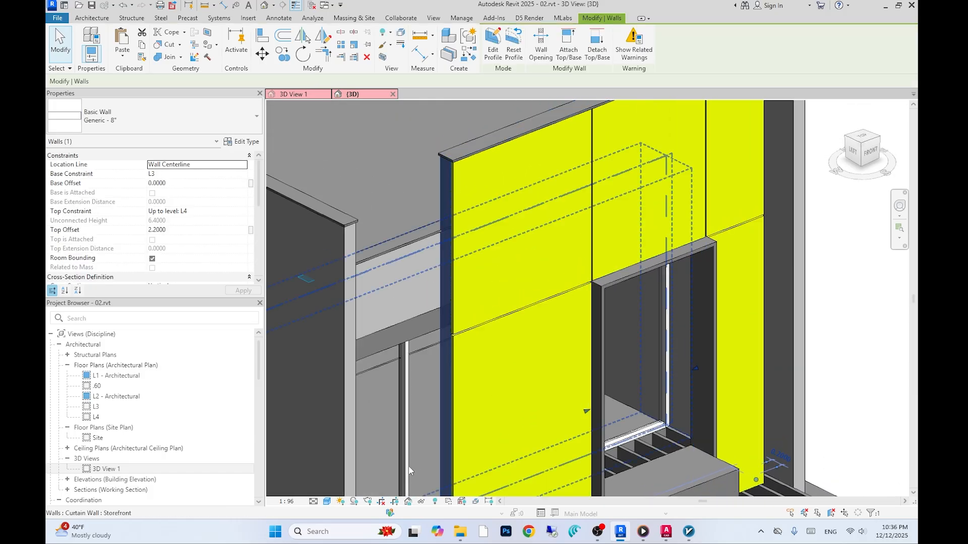
left_click(422, 502)
left_click(446, 464)
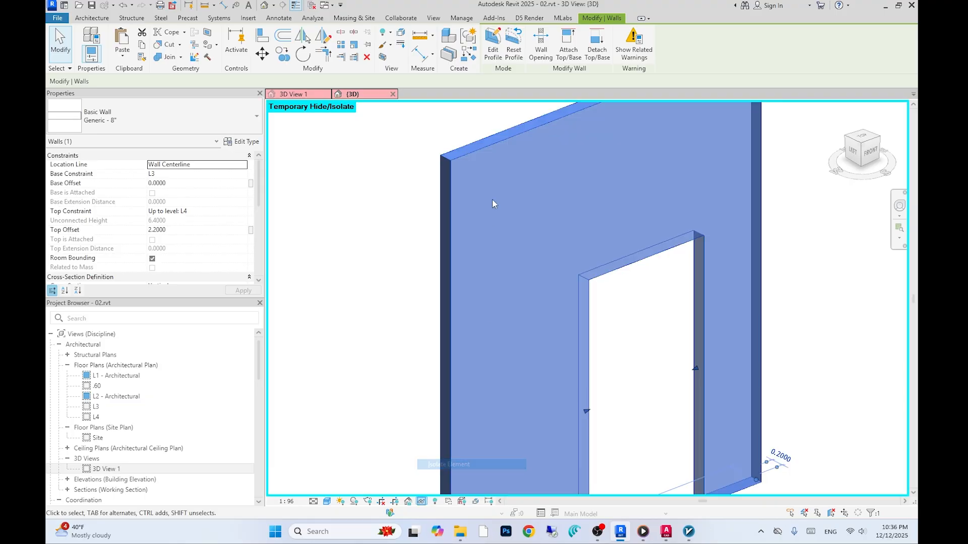
key("Escape")
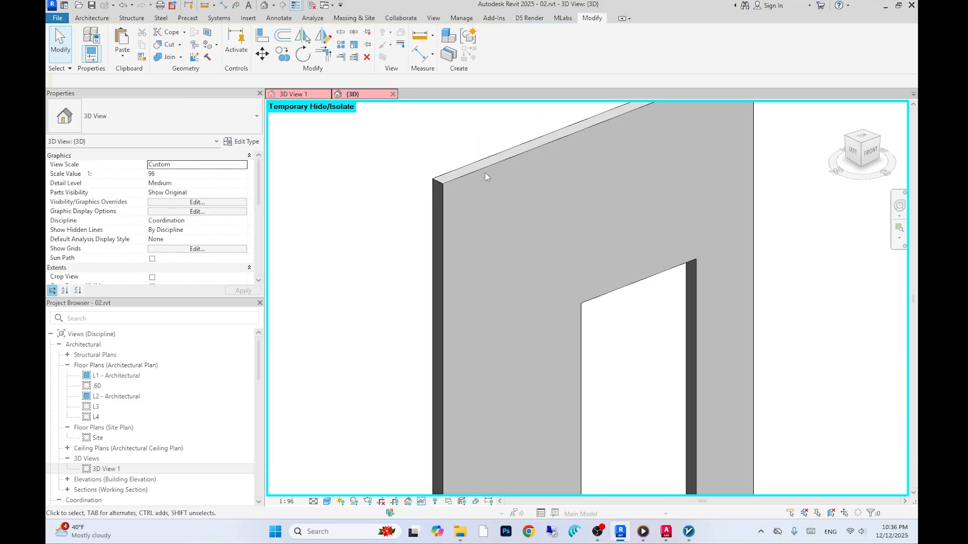
Paint the front, top and exposed end faces of the isolated facade wall with D5_white
left_click(486, 176)
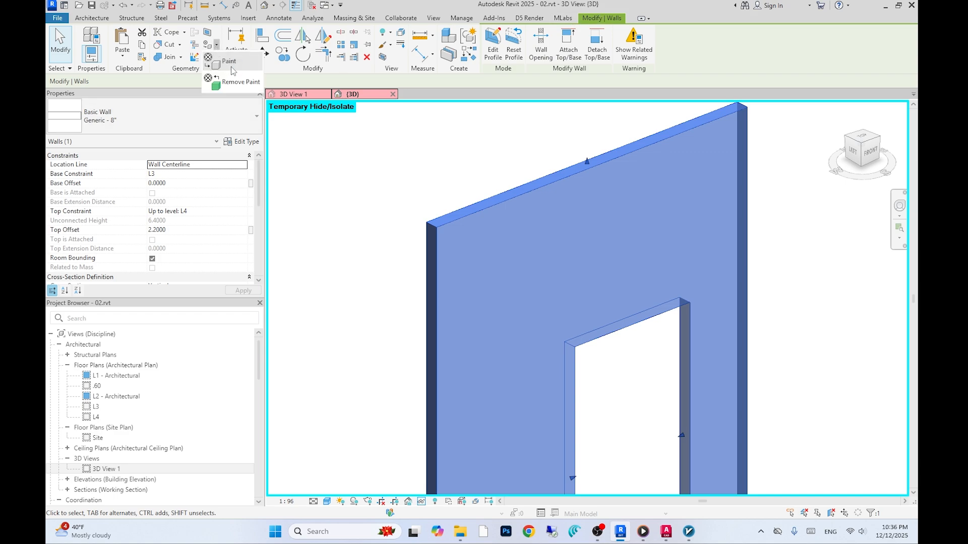
left_click(230, 61)
left_click(560, 286)
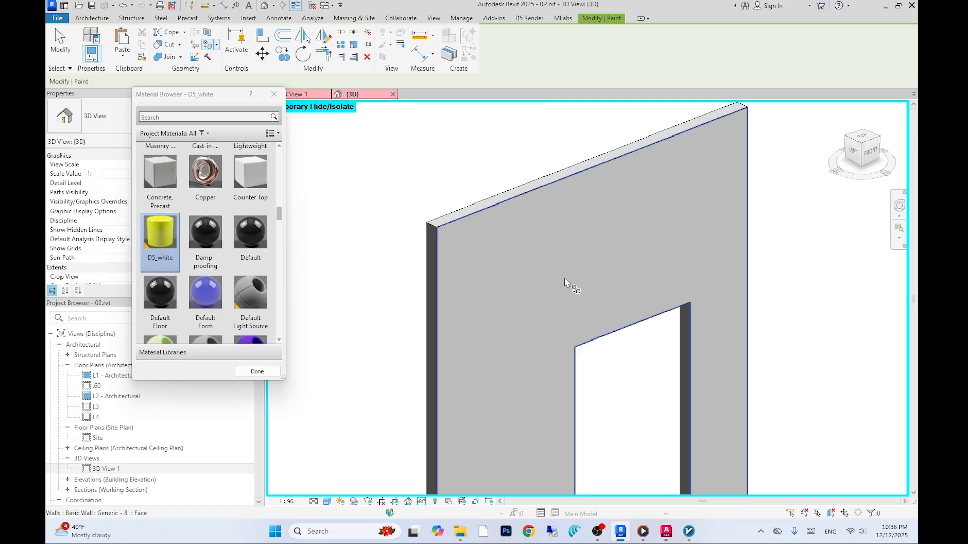
left_click(564, 282)
left_click(431, 246)
scroll(447, 219, "up", 2)
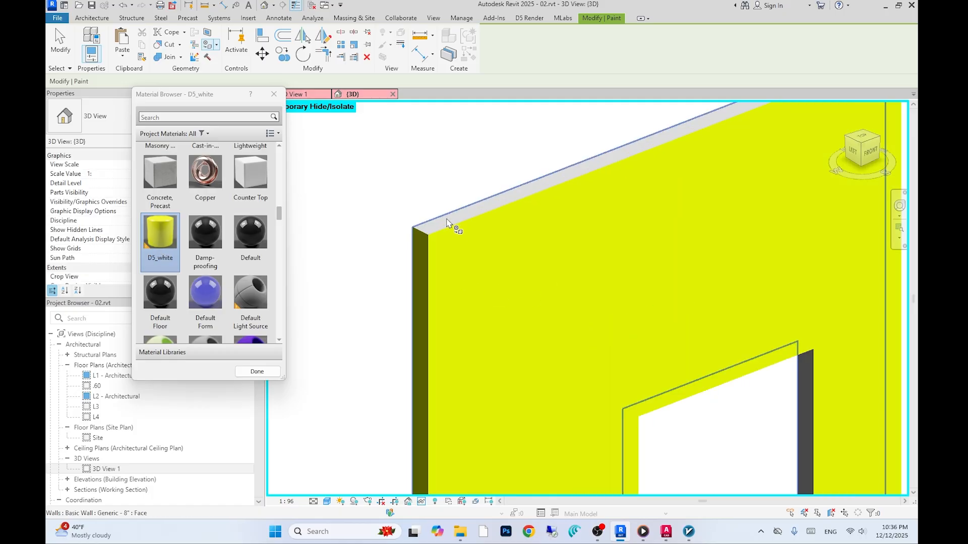
scroll(702, 277, "down", 4)
scroll(647, 255, "up", 2)
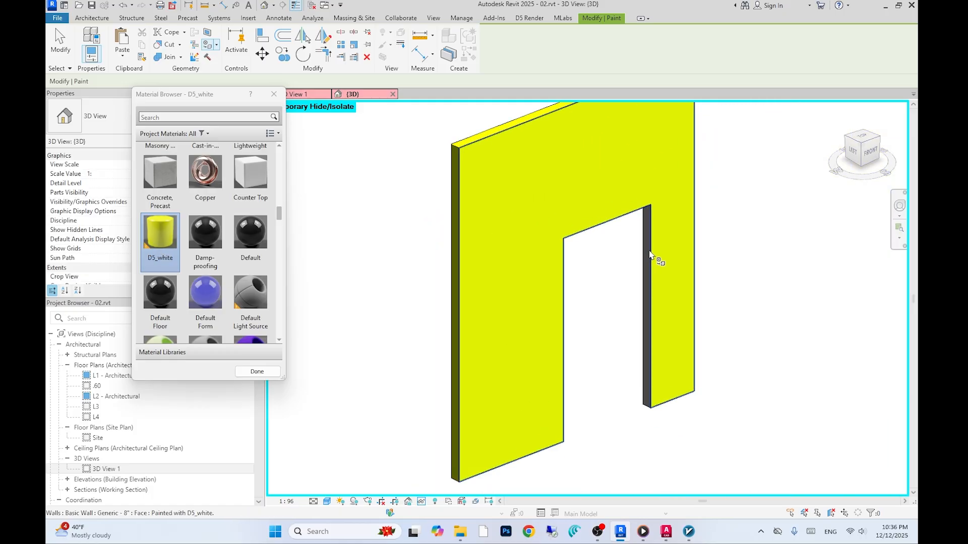
Paint the isolated wall's opening reveals, underside and remaining faces with D5_white, and restore the hidden elements
mouse_move(658, 278)
middle_mouse_down("shift")
mouse_move(648, 328)
mouse_move(657, 250)
mouse_move(663, 333)
mouse_move(615, 250)
mouse_move(694, 361)
middle_mouse_up("shift")
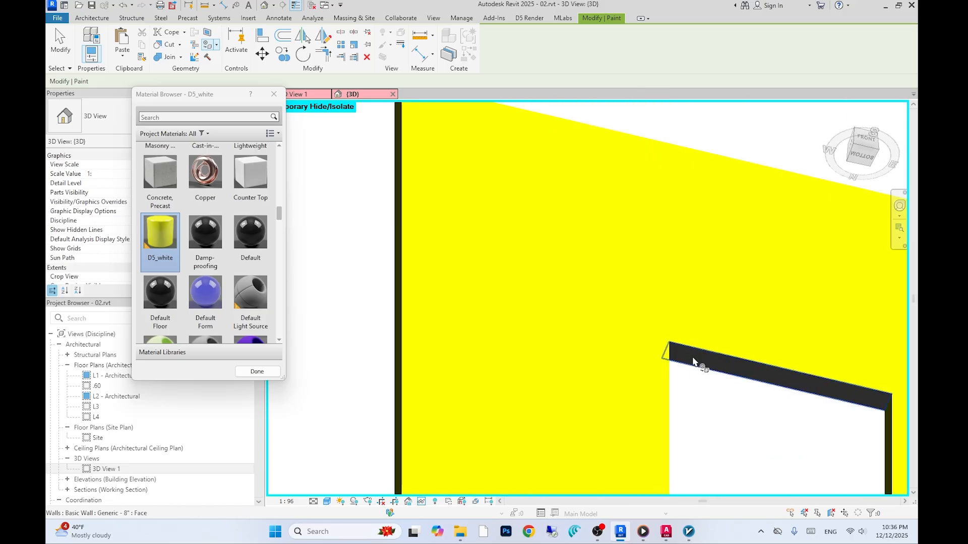
scroll(713, 298, "down", 3)
scroll(572, 368, "up", 4)
middle_click_drag(573, 362, 559, 357)
scroll(709, 385, "down", 3)
scroll(702, 376, "up", 3)
scroll(712, 380, "down", 3)
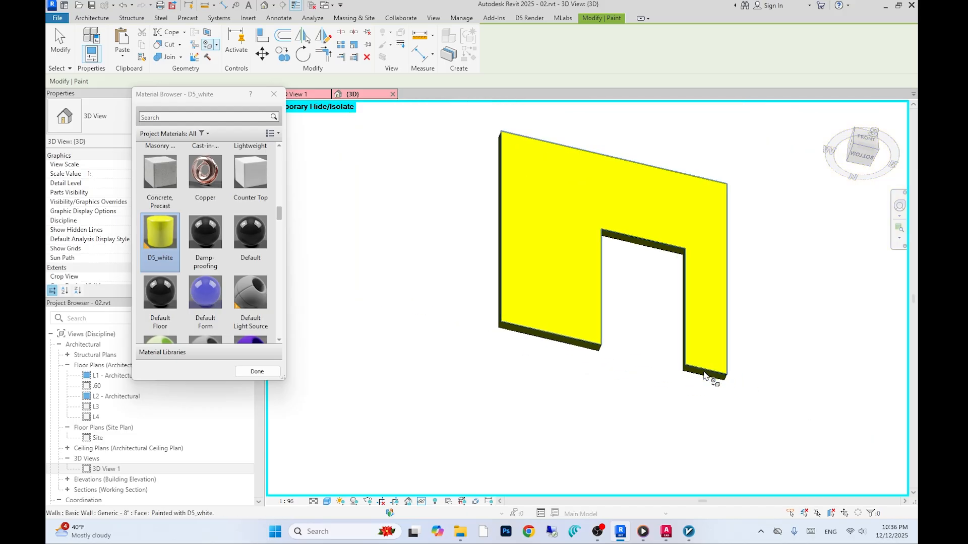
middle_click_drag(713, 380, 599, 378, "shift")
scroll(691, 362, "up", 5)
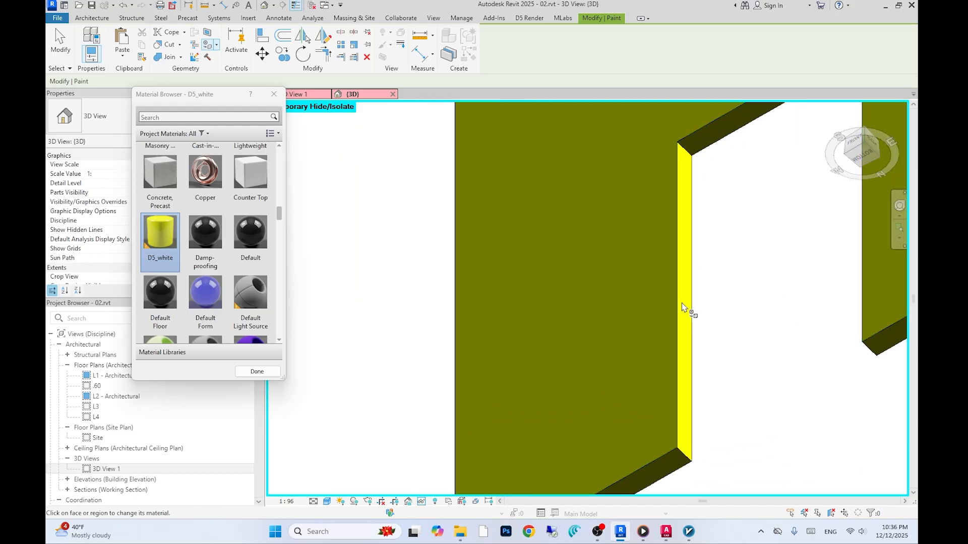
middle_click_drag(715, 239, 557, 439)
scroll(568, 351, "up", 2)
scroll(601, 342, "down", 4)
middle_click_drag(602, 342, 760, 360, "shift")
middle_click_drag(351, 381, 831, 428, "shift")
scroll(542, 309, "up", 3)
middle_click_drag(542, 309, 424, 317, "shift")
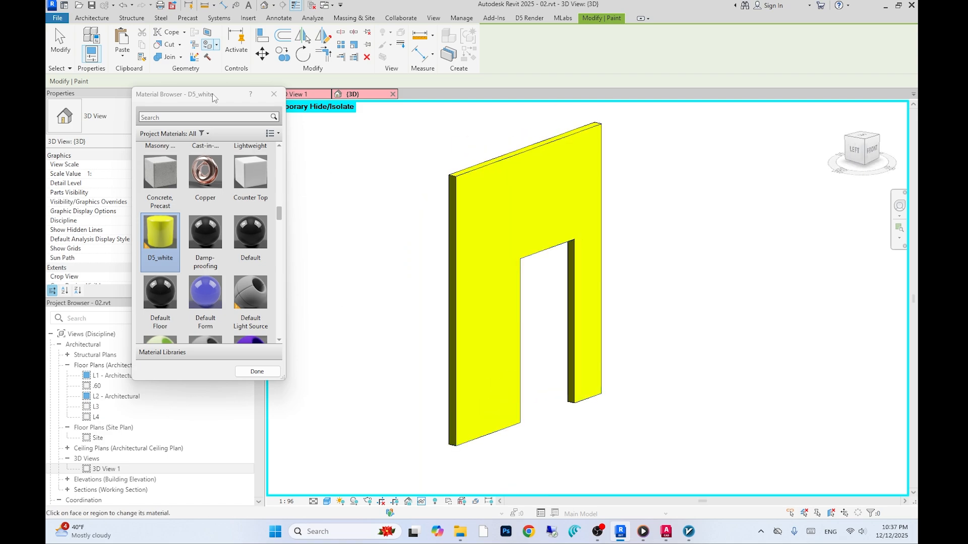
left_click_drag(212, 98, 196, 110)
left_click(244, 383)
left_click(421, 502)
left_click(466, 490)
Temporarily isolate the tall side wall on the building's left
scroll(630, 207, "down", 2)
left_click(497, 302)
left_click(422, 502)
left_click(447, 464)
Paint the faces of the isolated left side wall with D5_white and restore the hidden elements
mouse_move(630, 328)
middle_mouse_down("shift")
mouse_move(478, 302)
mouse_move(553, 285)
mouse_move(535, 242)
mouse_move(569, 304)
middle_mouse_up("shift")
left_click(207, 45)
left_click(509, 283)
left_click(246, 370)
left_click(421, 501)
left_click(466, 490)
Temporarily isolate the tall side wall on the building's right
left_click(668, 216)
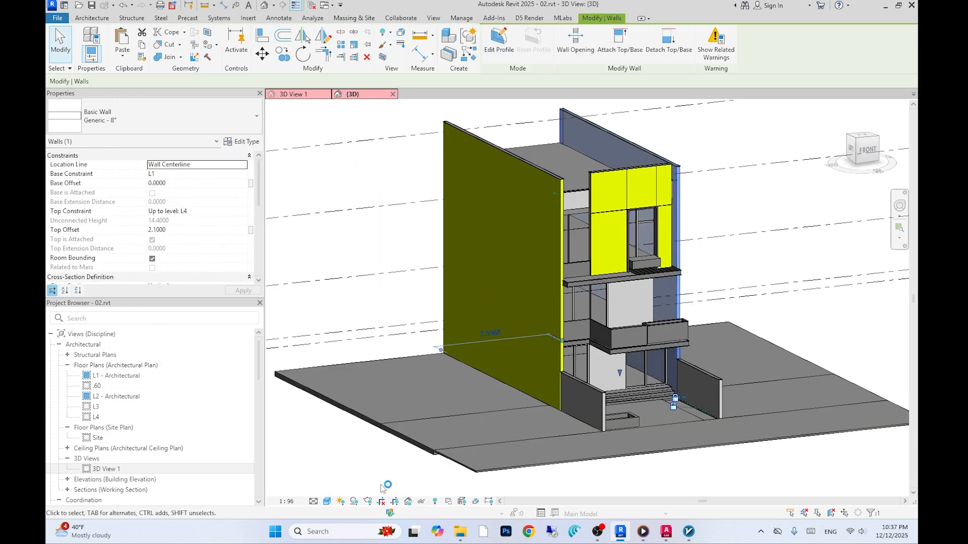
left_click(421, 501)
left_click(448, 464)
Paint the faces of the isolated right side wall with D5_white and restore the hidden elements
left_click(208, 45)
middle_click_drag(563, 340, 433, 323, "shift")
scroll(403, 282, "up", 4)
left_click(400, 286)
scroll(403, 282, "down", 2)
left_click(247, 369)
left_click(421, 502)
left_click(454, 490)
Duplicate the D5_white material as d5_white 02 and change its shading colour to green
left_click(666, 532)
middle_click_drag(587, 284, 524, 342)
left_click(621, 532)
left_click(87, 19)
left_click(434, 18)
left_click(460, 18)
left_click(90, 41)
right_click(391, 268)
left_click(412, 280)
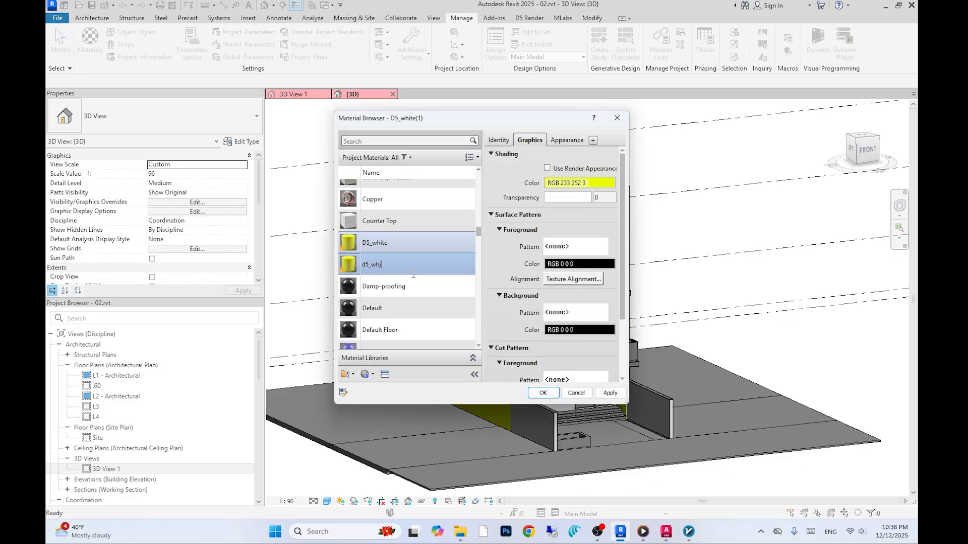
left_click(580, 183)
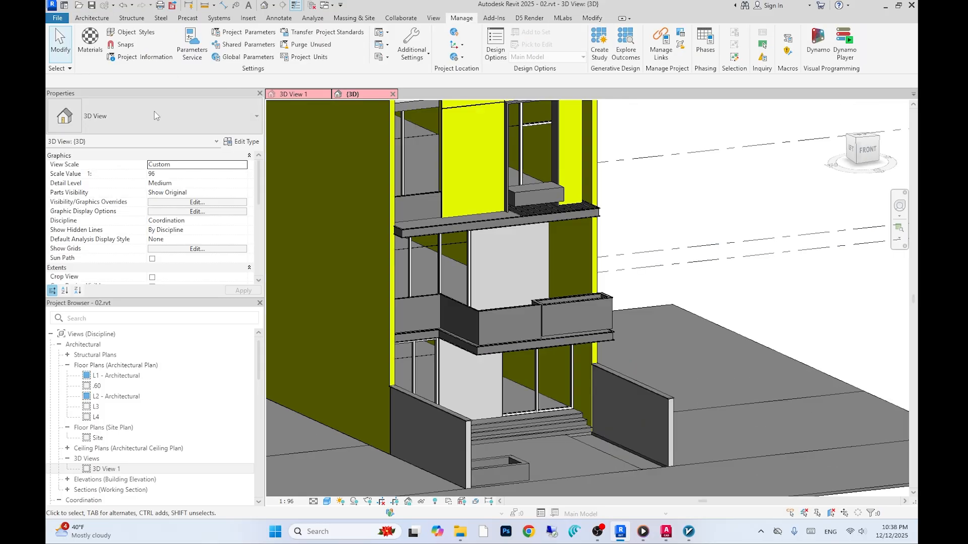
Paint the two front boundary walls with d5_white 02 and the entry steps with D5_white
key("p")
key("t")
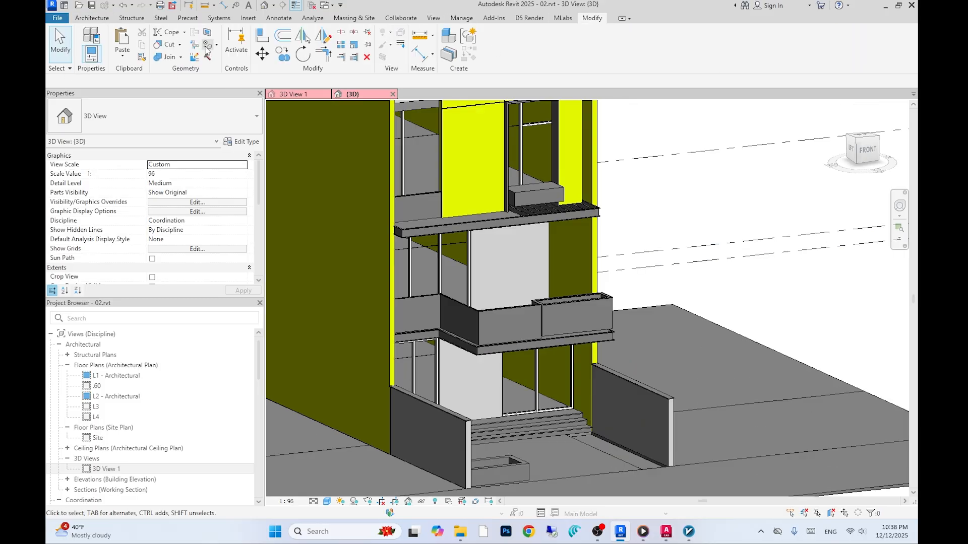
left_click(188, 223)
scroll(662, 368, "up", 3)
left_click(612, 351)
left_click(665, 351)
middle_click_drag(665, 351, 504, 353, "shift")
left_click(527, 315)
mouse_move(528, 314)
middle_mouse_down("shift")
mouse_move(852, 335)
mouse_move(589, 306)
middle_mouse_up("shift")
scroll(589, 309, "down", 2)
key("Escape")
scroll(563, 355, "up", 2)
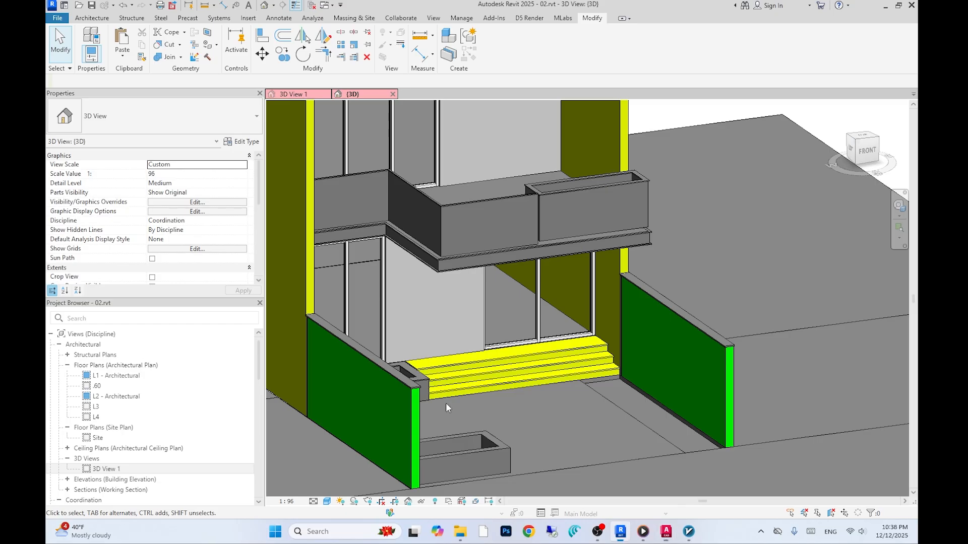
Duplicate the D5_white material as d5-wood and set its shading colour to RGB 255 128 64
left_click(444, 303)
key("Escape")
left_click(461, 18)
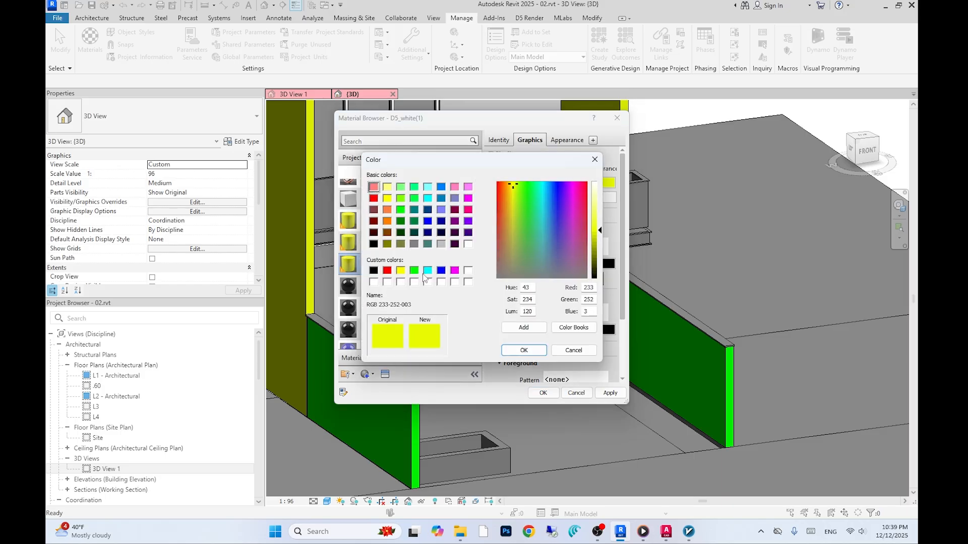
left_click(522, 349)
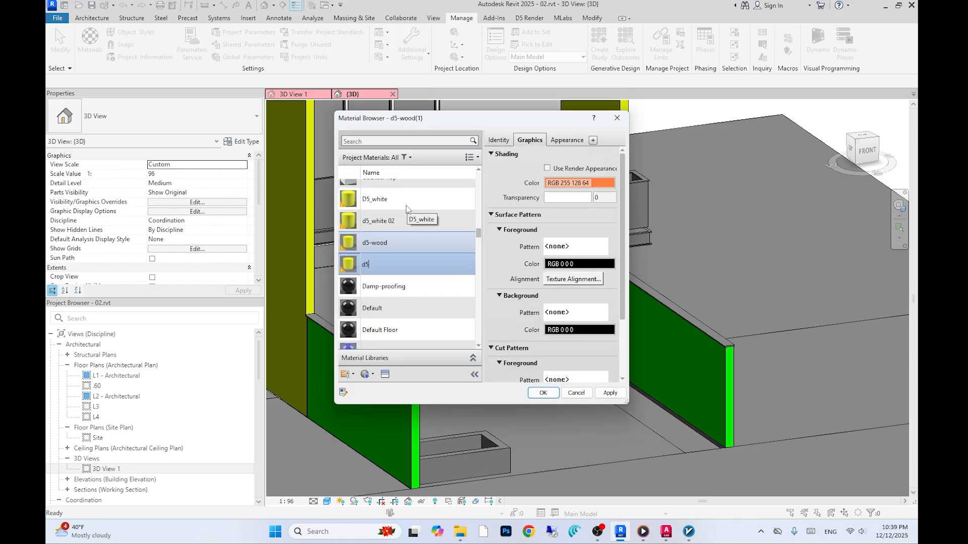
Duplicate d5-wood as d5_black and set its shading colour to RGB 0 64 128
left_click(594, 183)
left_click(441, 244)
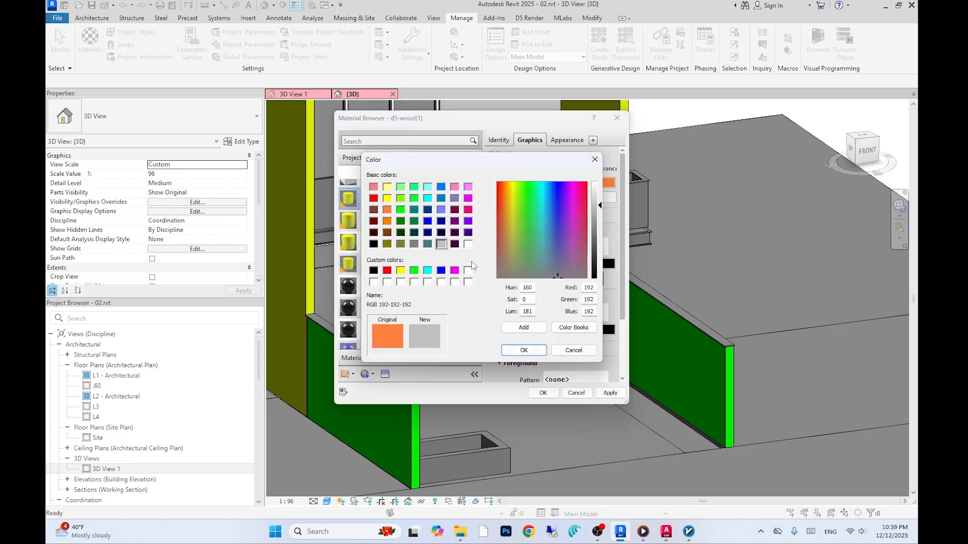
left_click(528, 349)
Duplicate the d5_black material as d5_stone and change its shading colour
right_click(395, 196)
left_click(420, 216)
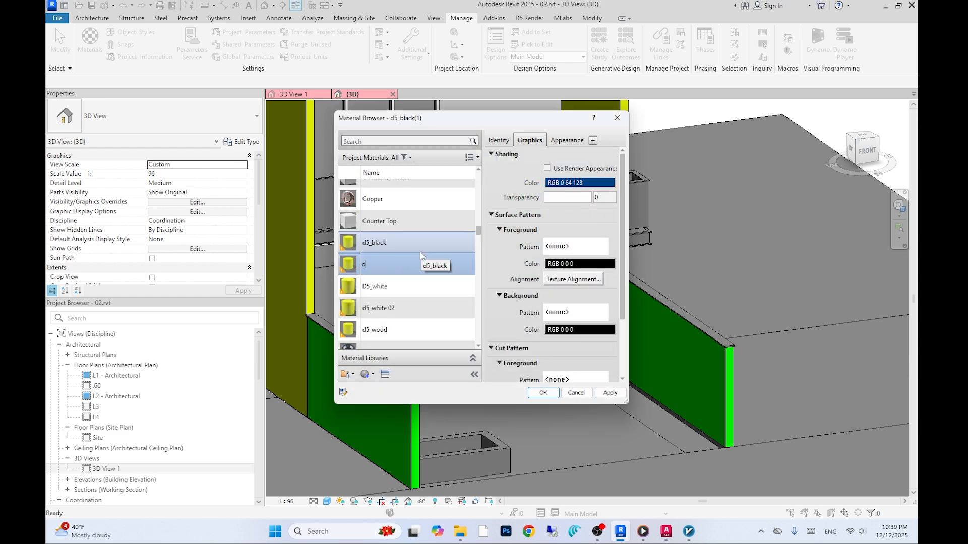
type("d5_stone")
left_click(580, 182)
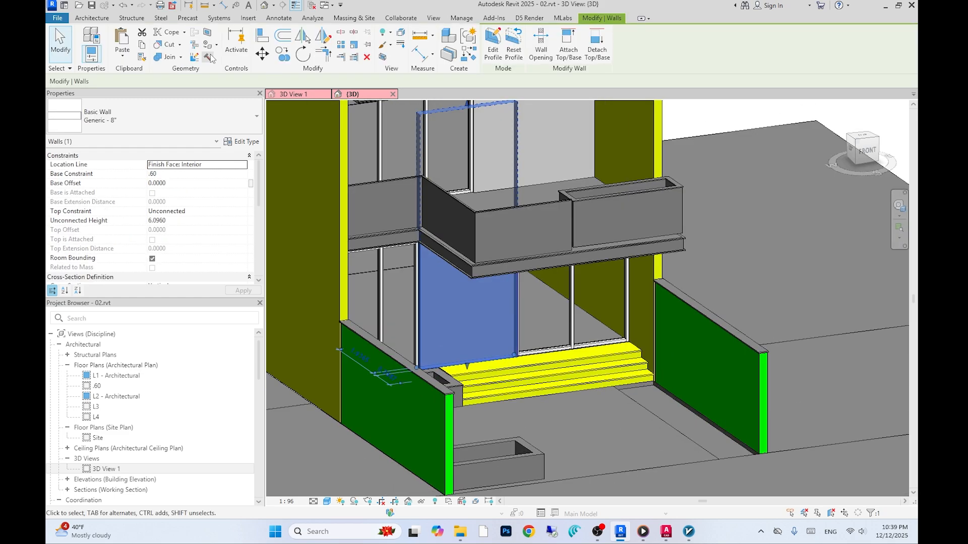
Paint the ground-floor entrance wall with d5-wood and the projecting slab edges with d5_black
left_click(195, 232)
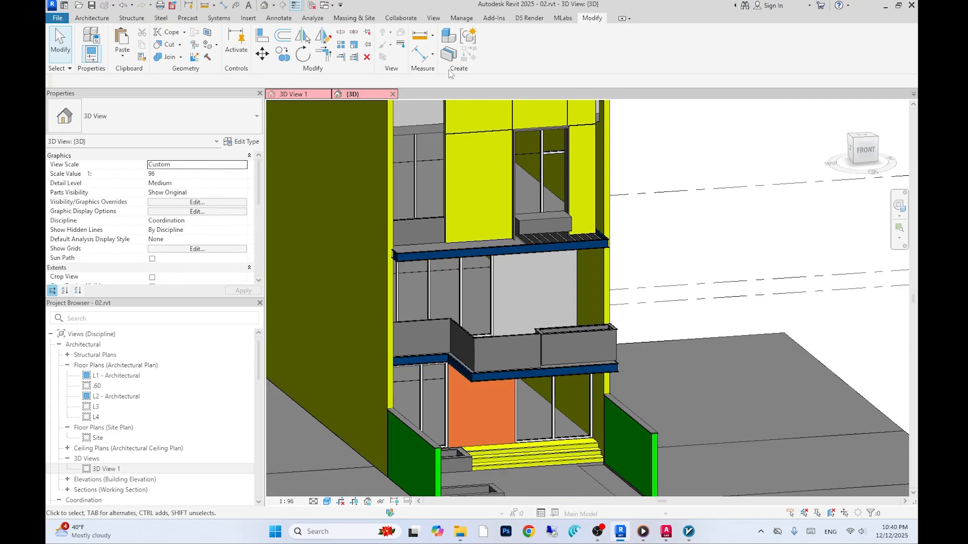
Duplicate the d5_black material together with its assets and give the copy a name starting with d5
key("alt+Tab")
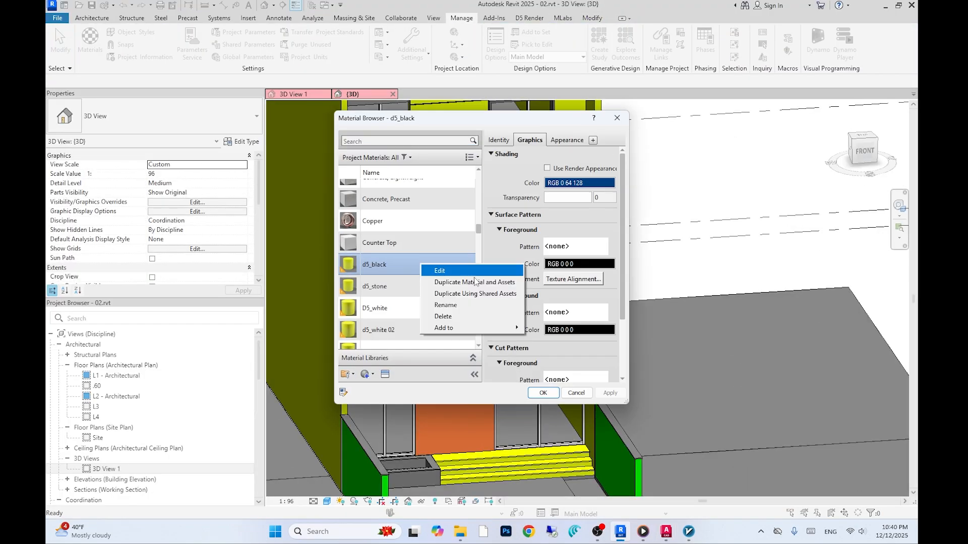
left_click(456, 287)
type("d5")
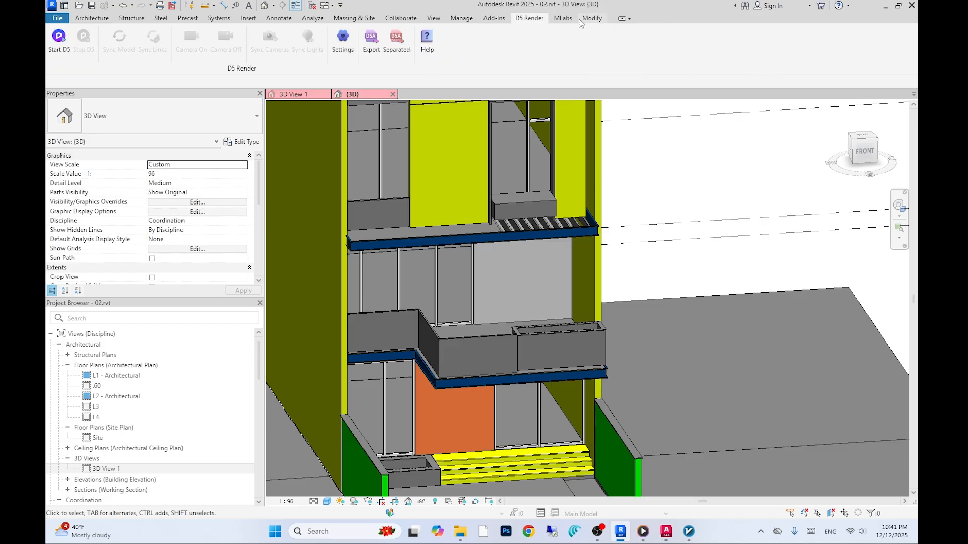
Duplicate the d5_black material with its assets and name the copy d5_glass
left_click(501, 313)
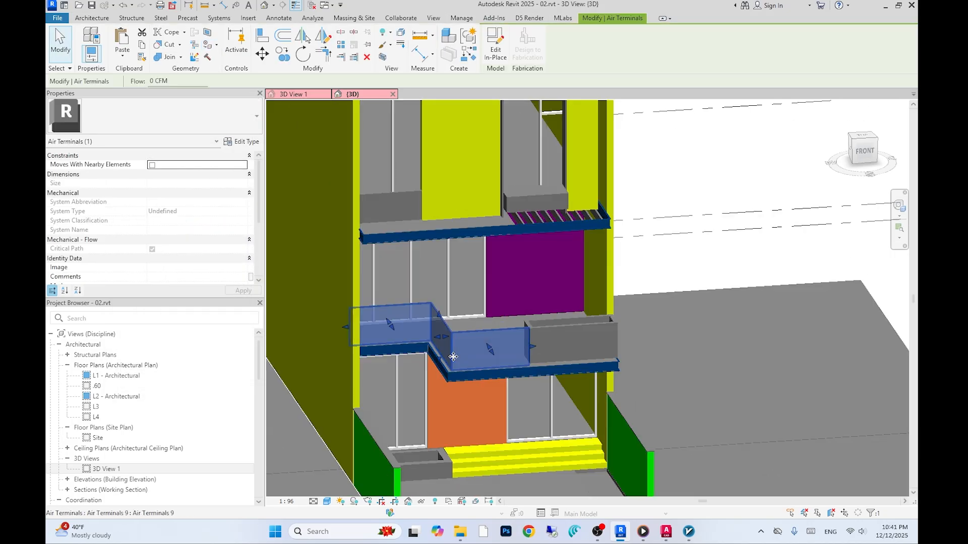
key("Escape")
left_click(462, 17)
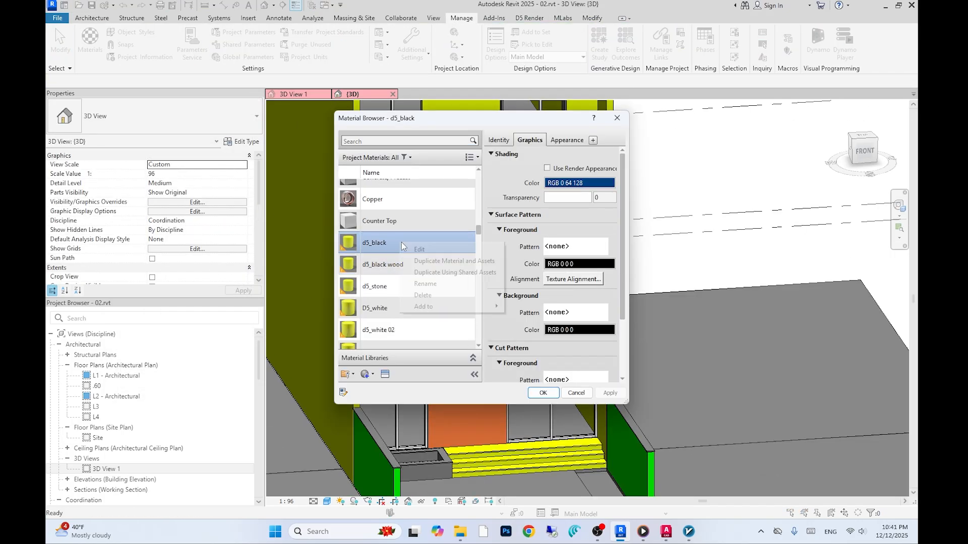
left_click(446, 260)
type("d5")
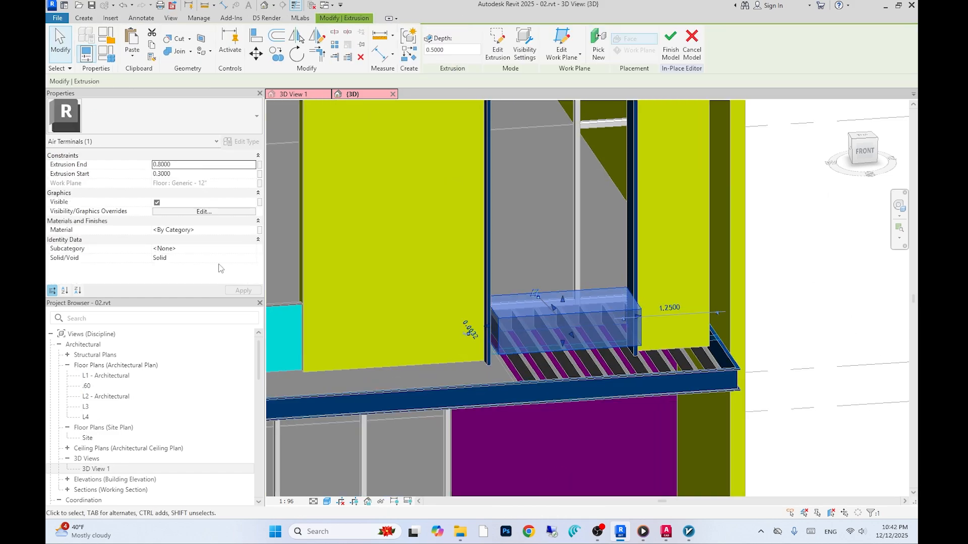
Assign the d5_stone material to the upper-floor planter box extrusion above the louvred slab opening
left_click(203, 212)
left_click(586, 187)
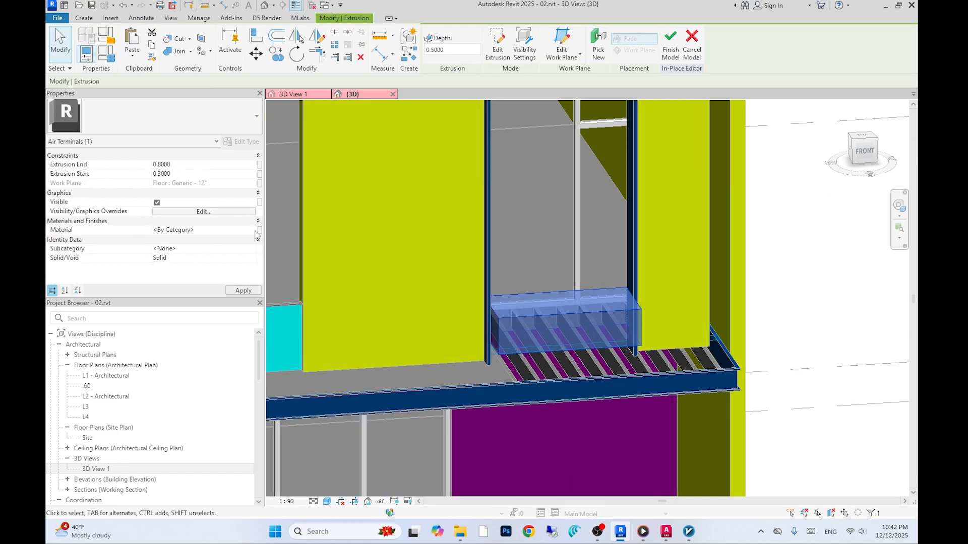
left_click(211, 230)
left_click(251, 229)
scroll(447, 300, "down", 2)
scroll(447, 301, "up", 1)
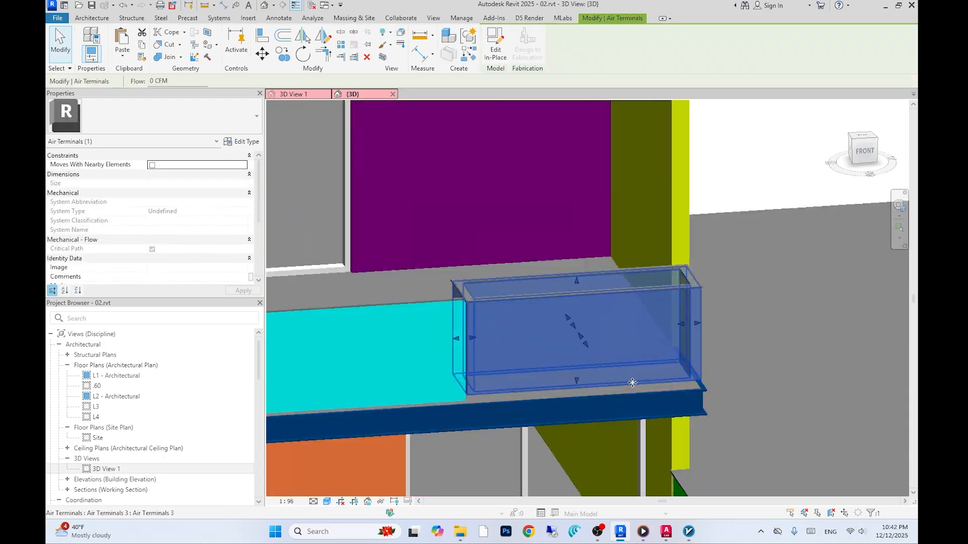
Assign d5_black to the thin cap along the balcony glass and to the caps on top of the tall side walls
left_click(249, 212)
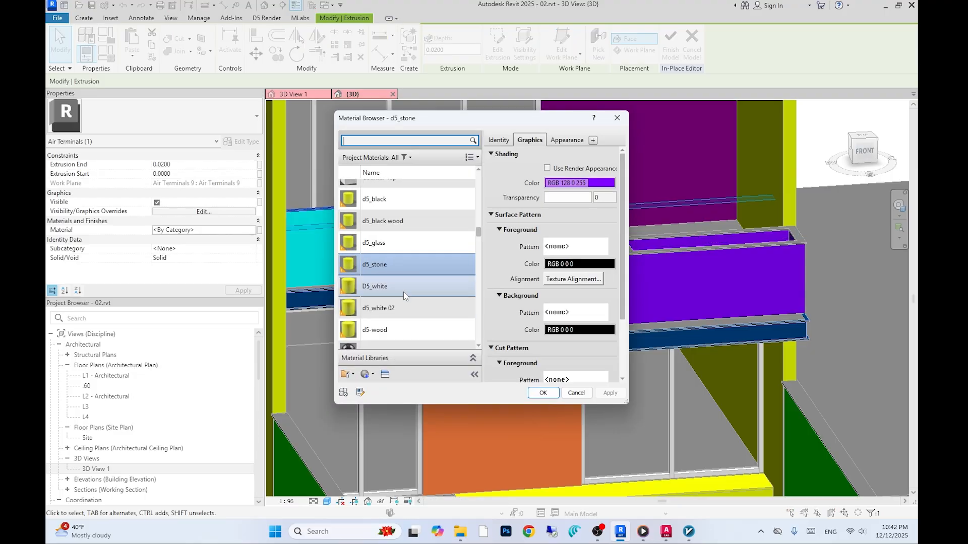
left_click(405, 195)
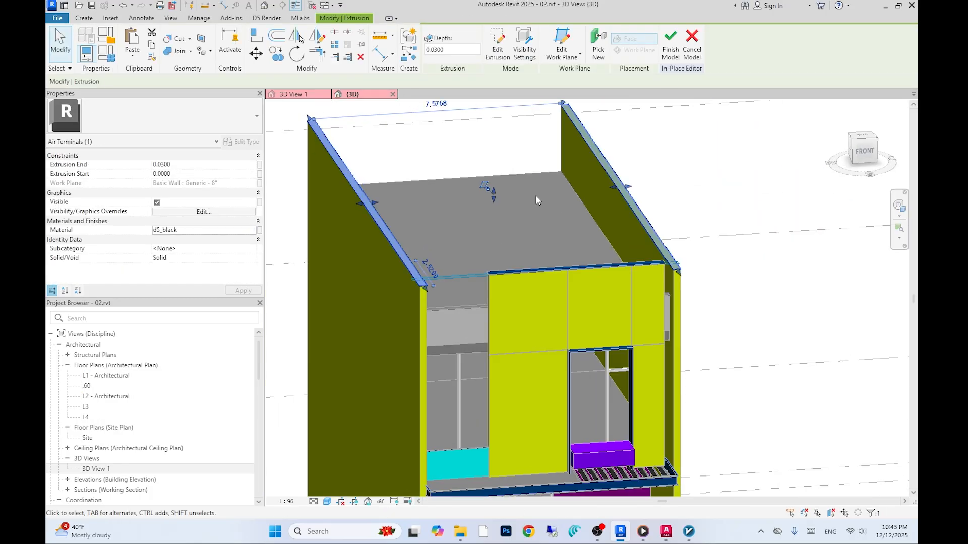
left_click(251, 231)
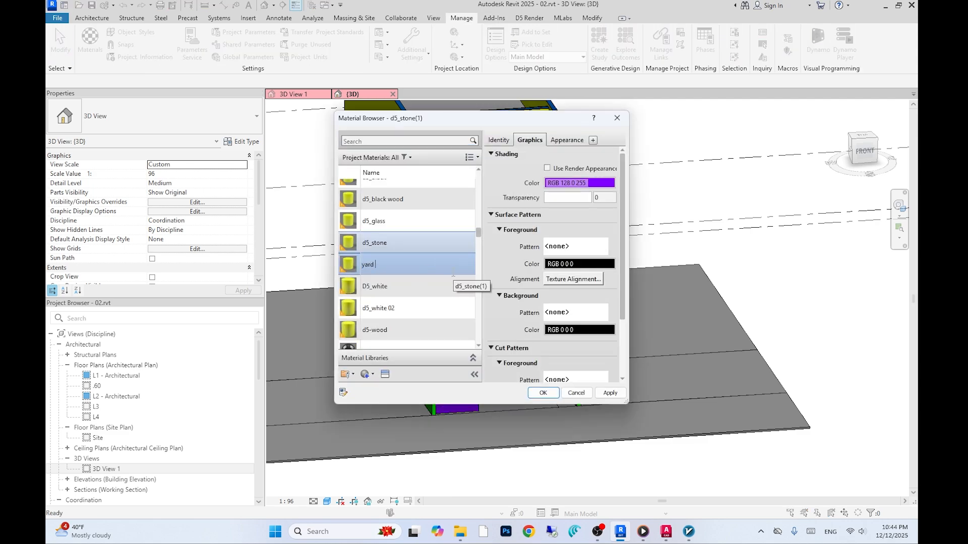
Name the copy of d5_stone D5_yard floor and set its shading colour to RGB 0 128 128
type("flooe")
key("Return")
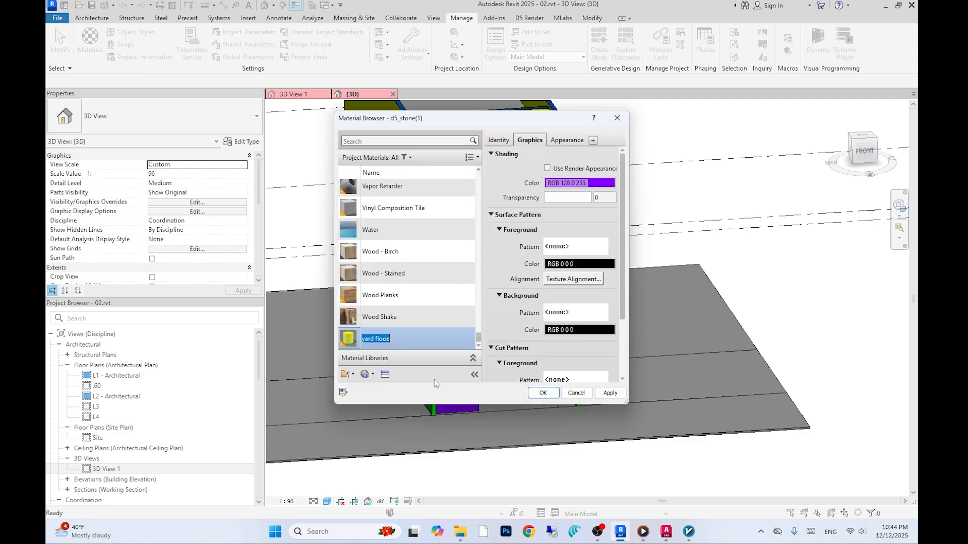
type("_yard floor")
key("Return")
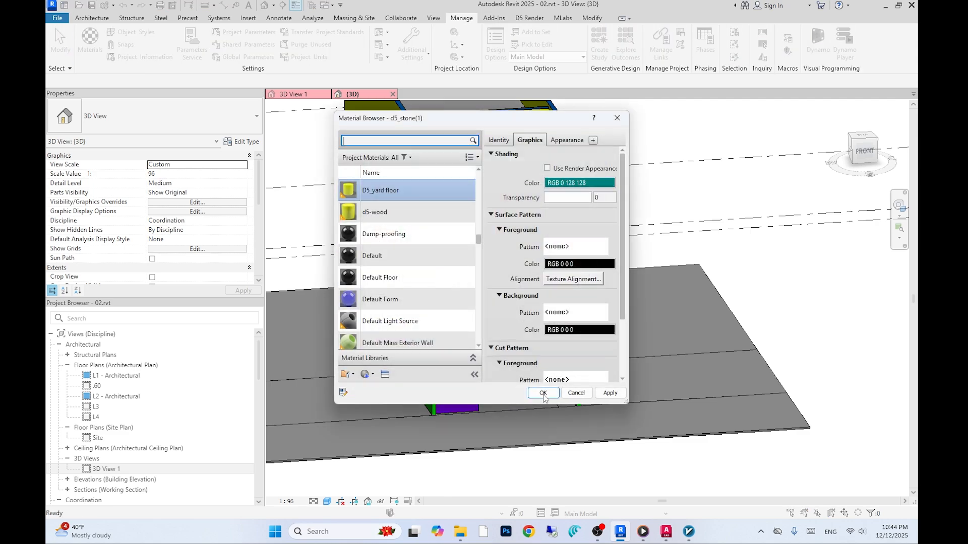
left_click(543, 393)
key("Escape")
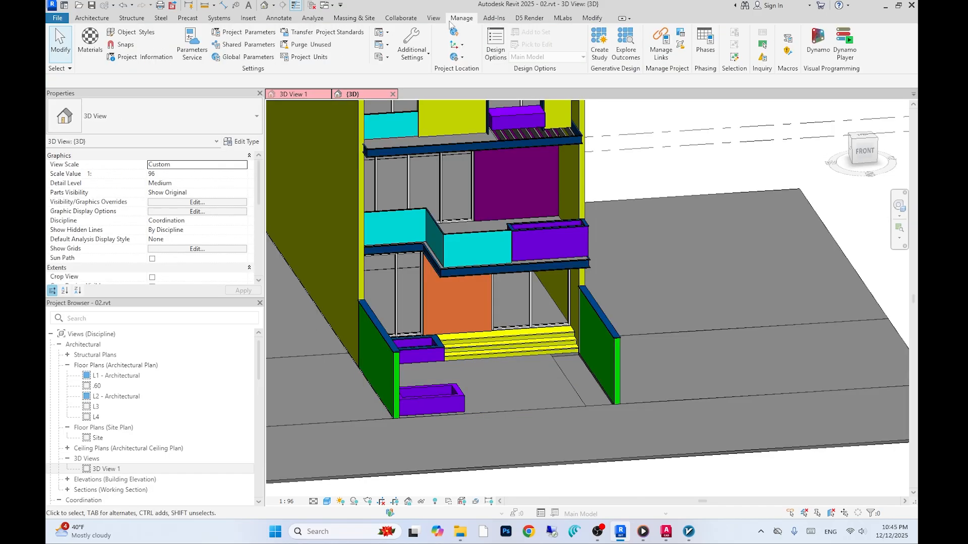
Paint the front yard floor between the boundary walls with the D5_yard floor material
left_click(207, 44)
scroll(196, 302, "up", 4)
left_click(151, 307)
left_click(194, 116)
type("yard")
left_click(449, 372)
left_click(247, 369)
scroll(600, 378, "up", 2)
scroll(584, 343, "up", 4)
left_click(207, 44)
scroll(600, 368, "down", 4)
mouse_move(600, 369)
middle_mouse_down("shift")
mouse_move(484, 378)
mouse_move(650, 398)
middle_mouse_up("shift")
scroll(384, 426, "up", 4)
left_click(385, 428)
scroll(388, 423, "down", 4)
left_click(246, 369)
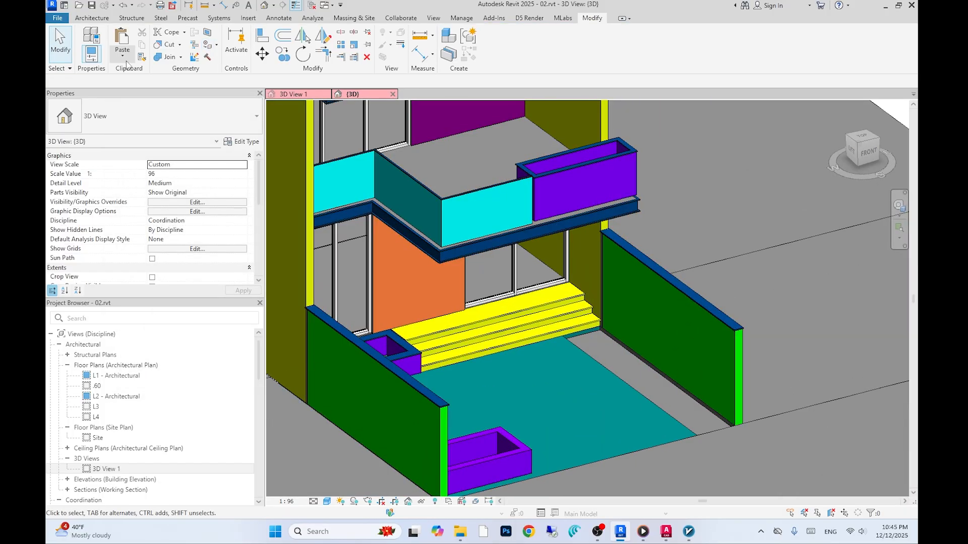
Duplicate D5_yard floor as D5_grass and set its shading colour to RGB 0 128 0
left_click(461, 18)
left_click(90, 43)
right_click(415, 258)
left_click(469, 276)
key("BackSpace")
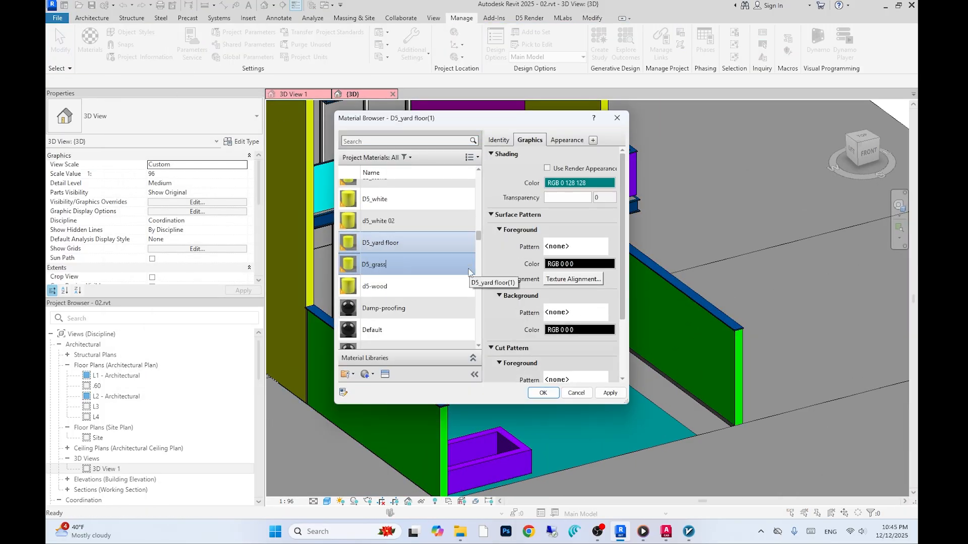
left_click(579, 186)
left_click(403, 221)
left_click(523, 350)
Duplicate D5_grass with its assets as D5_street and accept the material changes
right_click(395, 193)
left_click(431, 211)
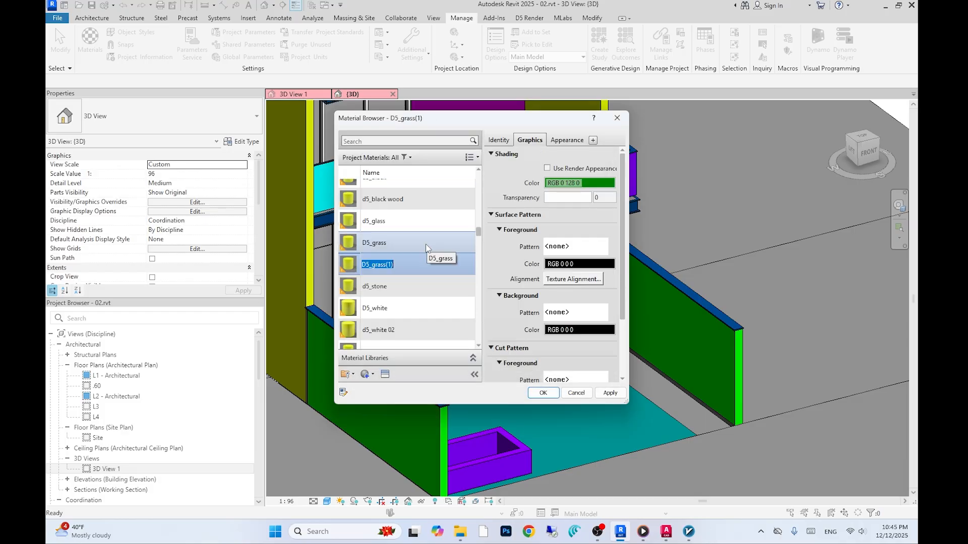
type("street")
key("Return")
right_click(397, 343)
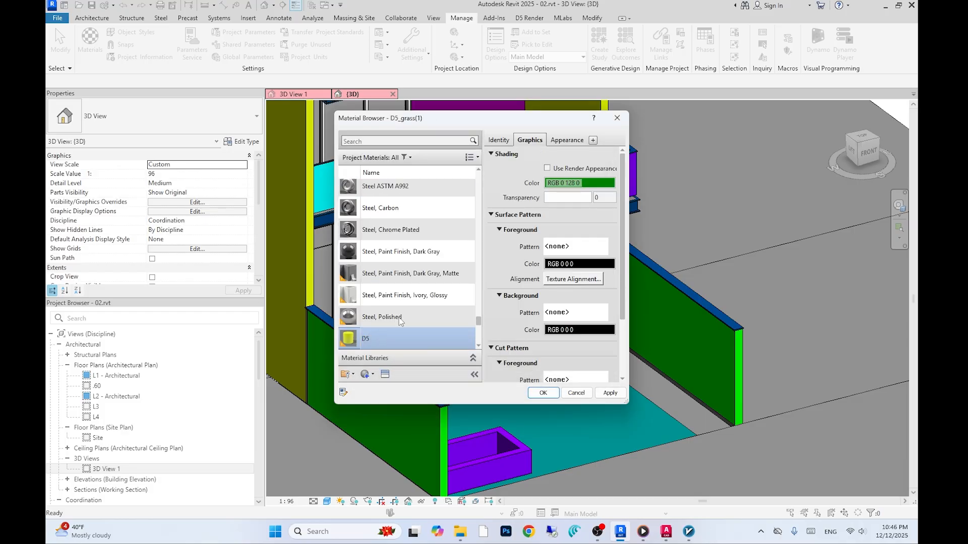
left_click(542, 393)
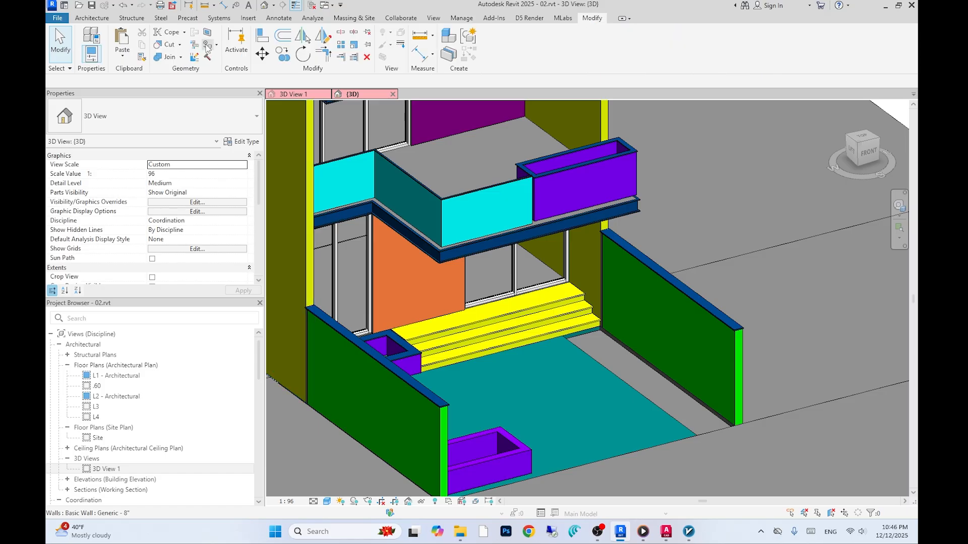
Edit the narrow ground strip between the yard and the boundary wall in place and assign D5_grass to it
scroll(708, 413, "up", 2)
double_click(708, 411)
left_click(708, 412)
left_click(244, 231)
left_click(397, 260)
left_click(543, 393)
left_click(663, 43)
left_click(705, 461)
left_click(690, 458)
left_click(207, 45)
left_click(246, 370)
left_click(207, 44)
scroll(613, 324, "down", 1)
left_click(247, 369)
Edit the street slab in front of the villa in place and assign the D5_street material to its extrusion
double_click(522, 450)
left_click(521, 450)
left_click(244, 231)
left_click(381, 308)
left_click(543, 393)
left_click(666, 43)
Edit the ground slab outside the right boundary wall in place, assign D5_grass to its extrusion and finish the model
left_click(633, 272)
scroll(633, 275, "down", 1)
middle_click_drag(633, 276, 757, 246)
double_click(797, 220)
left_click(797, 220)
left_click(243, 230)
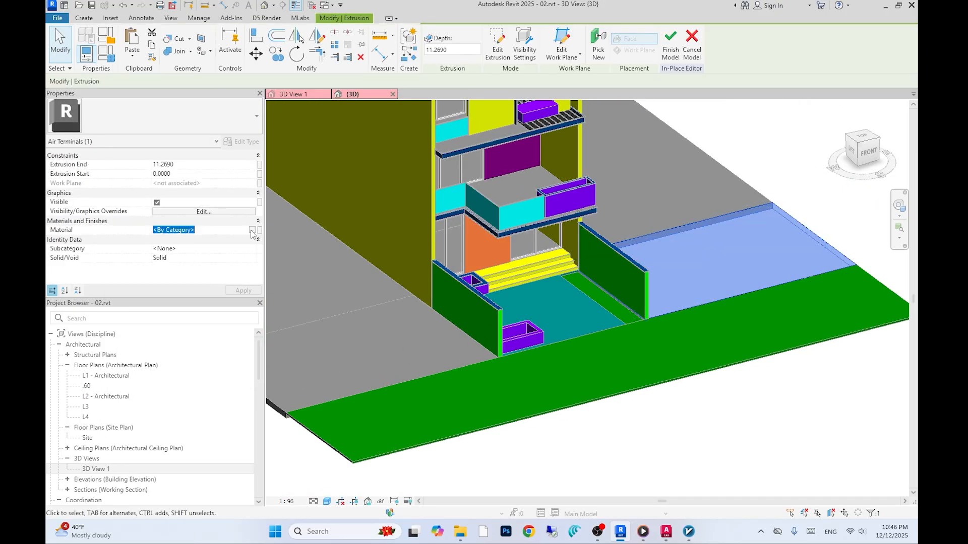
left_click(251, 230)
type("grass")
left_click(380, 203)
left_click(543, 392)
left_click(408, 37)
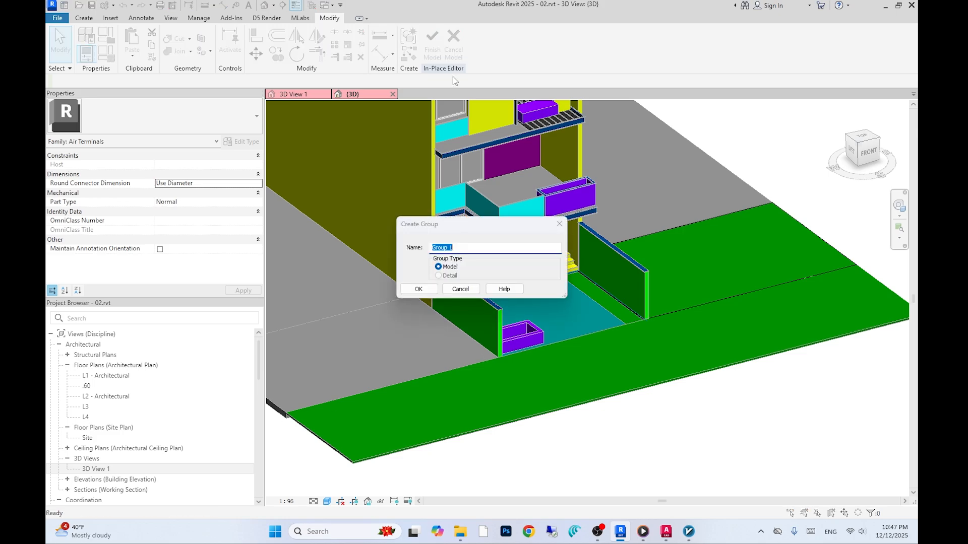
left_click(460, 288)
left_click(430, 40)
Edit the ground slab on the villa's left side in place and assign D5_grass to its extrusion
left_click(406, 395)
double_click(406, 395)
left_click(251, 230)
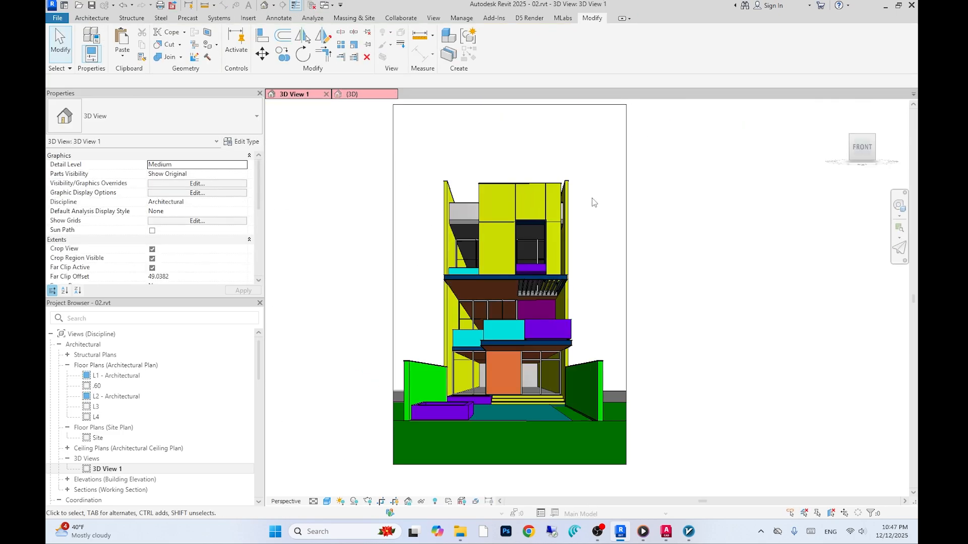
Duplicate D5_grass as D5_black stone and change the shading colour of the copy
scroll(464, 223, "up", 3)
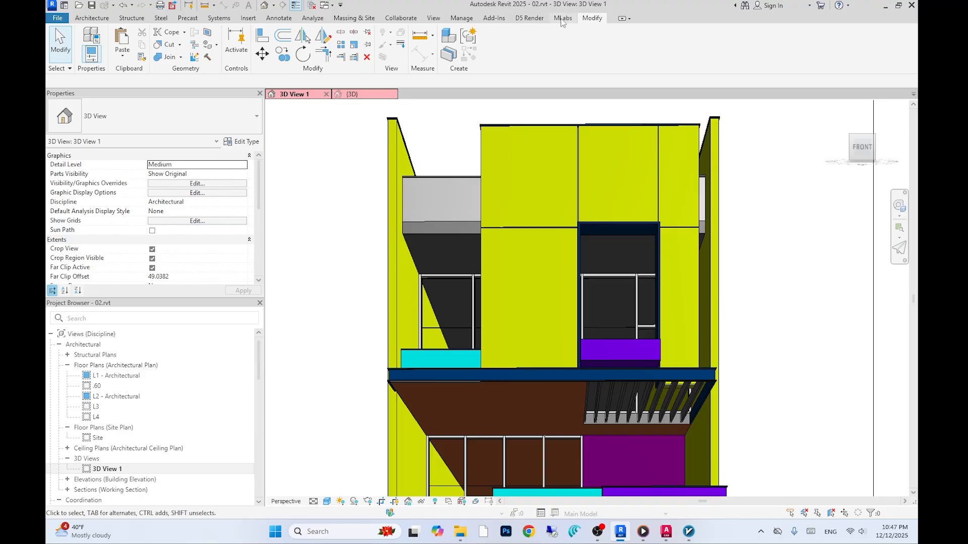
left_click(461, 19)
left_click(90, 40)
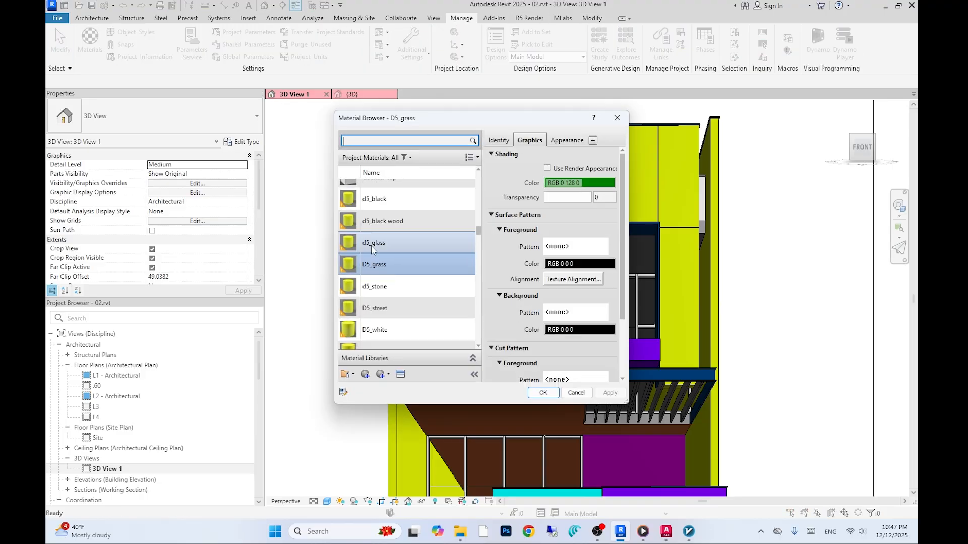
right_click(399, 268)
left_click(426, 291)
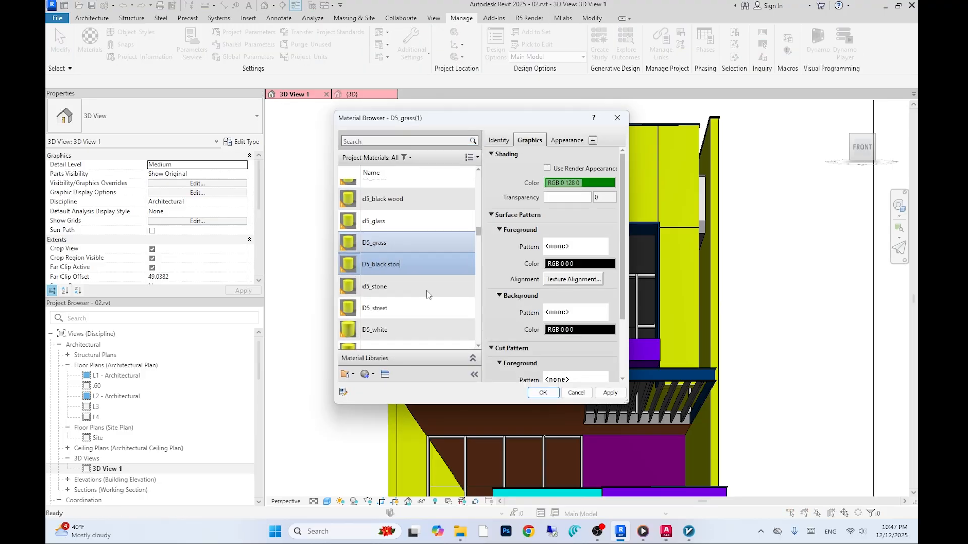
left_click(571, 183)
left_click(524, 349)
left_click(543, 393)
Paint the roof-level parapet wall behind the facade with the D5_black stone material
left_click(423, 221)
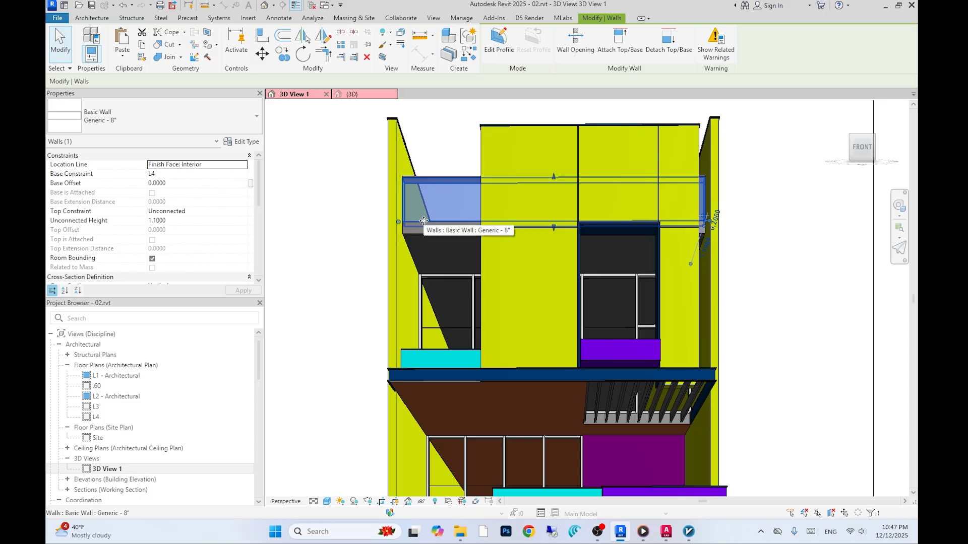
left_click(207, 45)
left_click(198, 115)
left_click(151, 236)
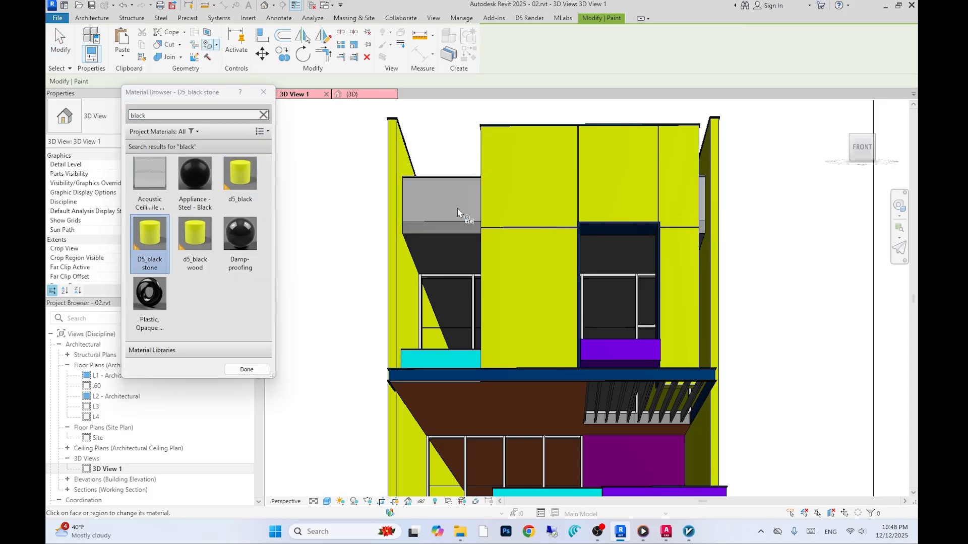
scroll(456, 268, "down", 3)
left_click(246, 369)
scroll(664, 352, "down", 2)
middle_click_drag(664, 351, 623, 265)
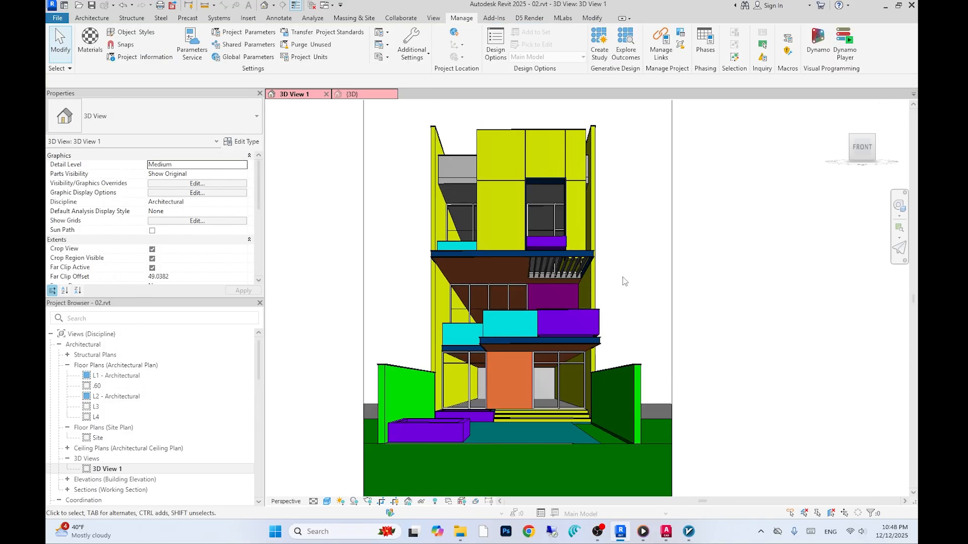
scroll(622, 278, "down", 1)
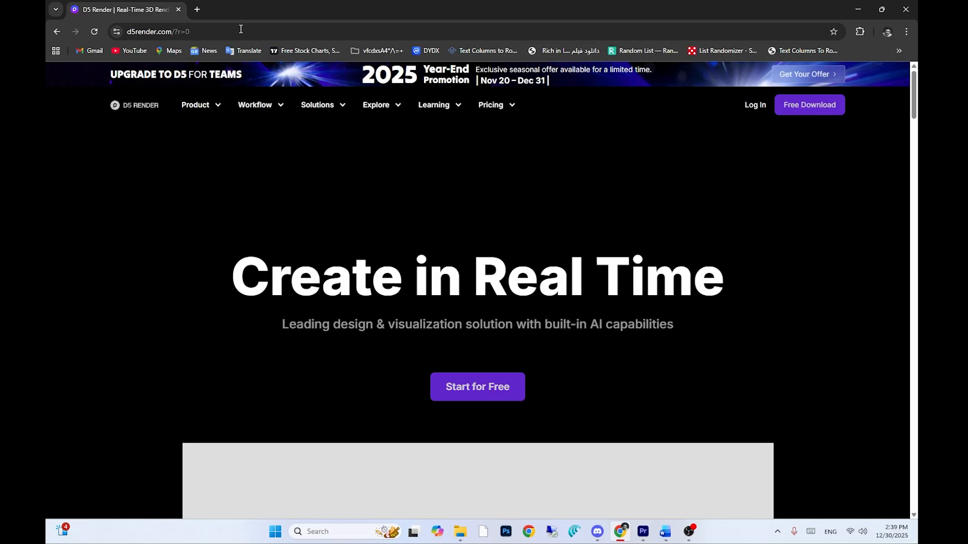
In the browser, open the Revit workflow page of the D5 Render website and download D5 Sync for Revit
left_click(291, 37)
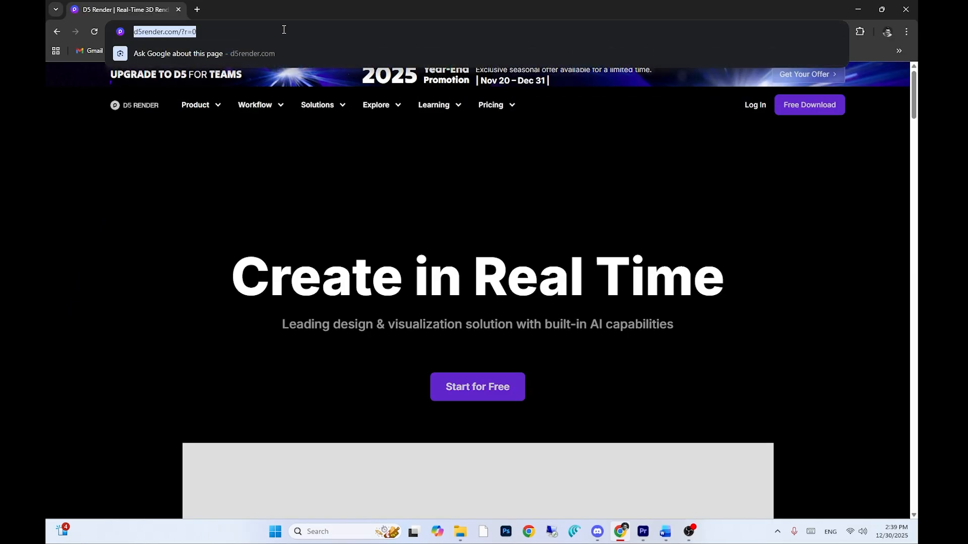
left_click(168, 216)
mouse_move(270, 107)
left_click(268, 166)
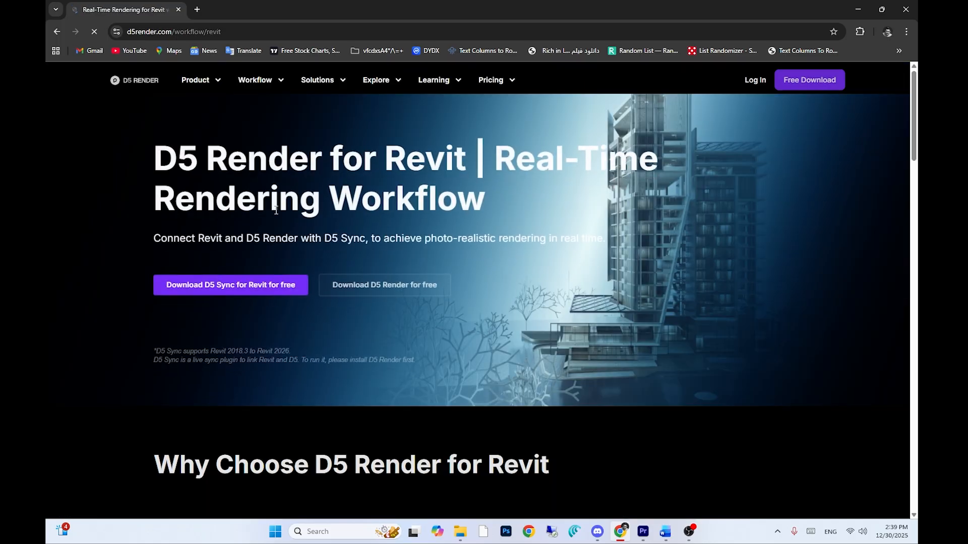
left_click(238, 291)
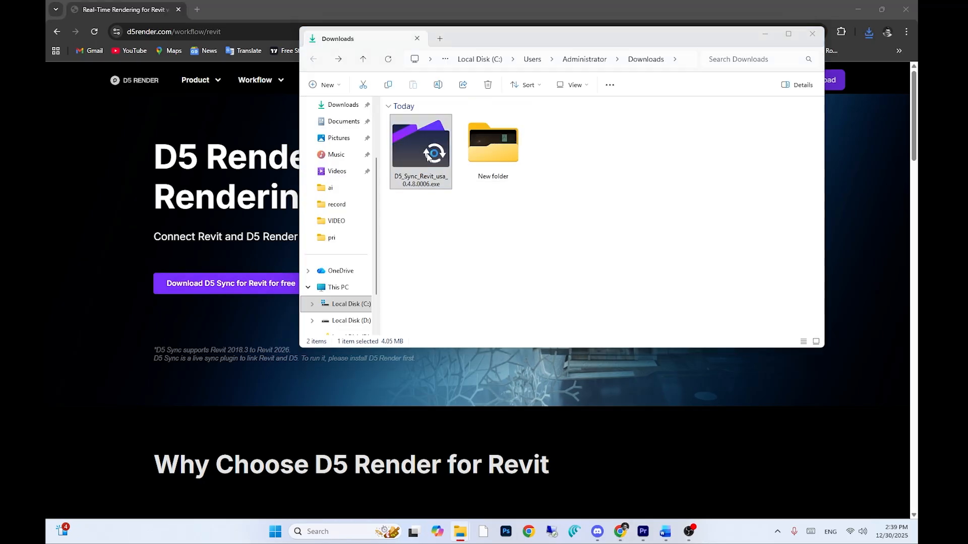
Run D5_Sync_Revit_usa_0.4.8.0006.exe, accept the agreement and install D5 Live Sync for Revit 2025
double_click(428, 146)
left_click(503, 287)
left_click(396, 337)
left_click(567, 366)
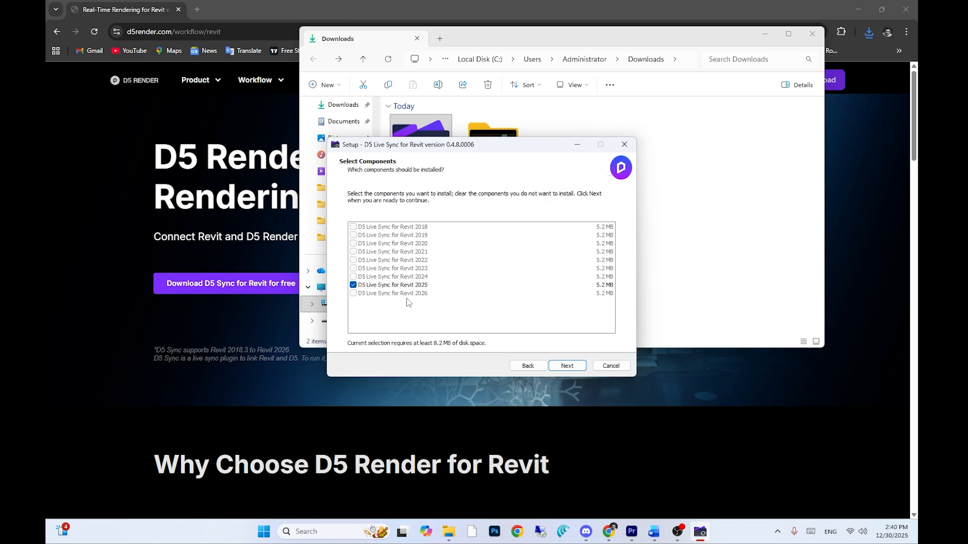
left_click(567, 365)
left_click(567, 365)
left_click(567, 365)
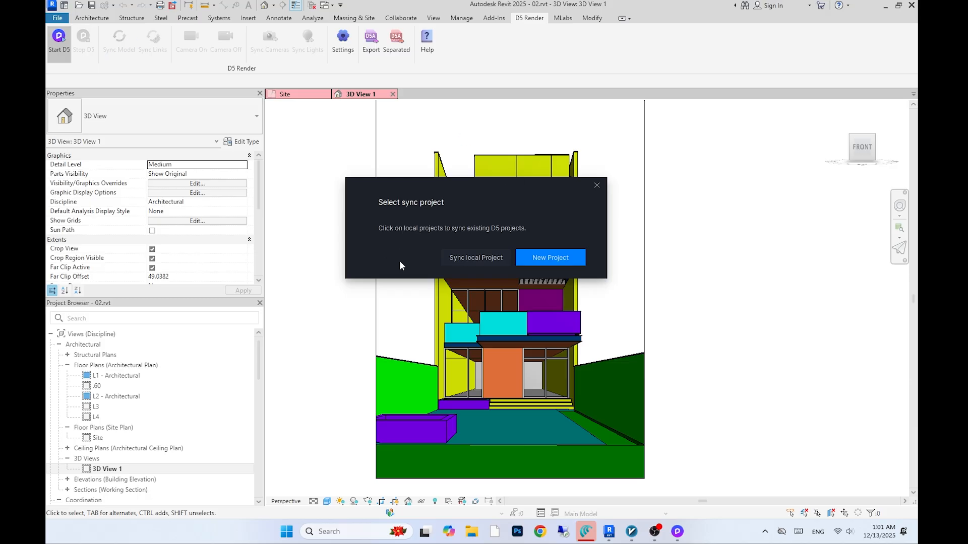
Sync the Revit model to a new D5 Render project and hide the Terrain object
left_click(557, 260)
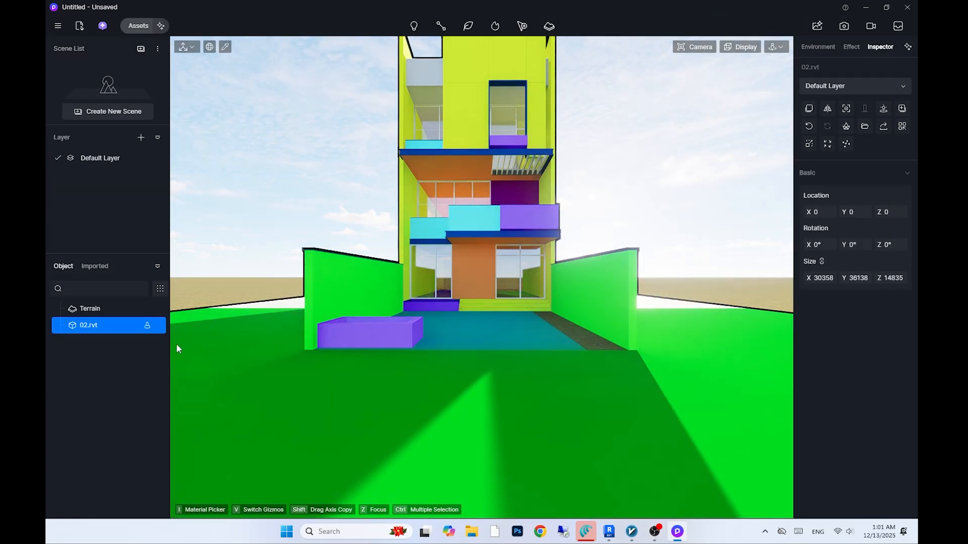
left_click(159, 308)
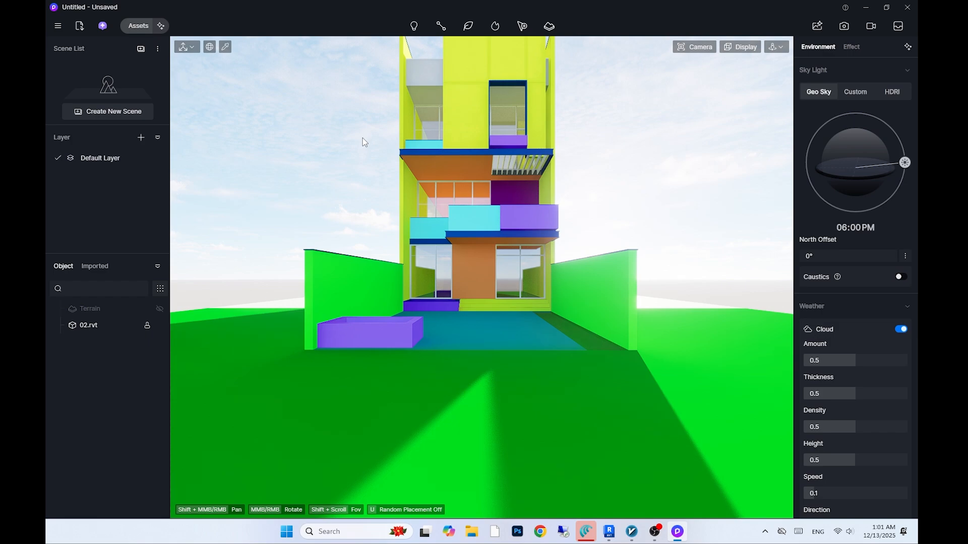
middle_click_drag(460, 268, 460, 268)
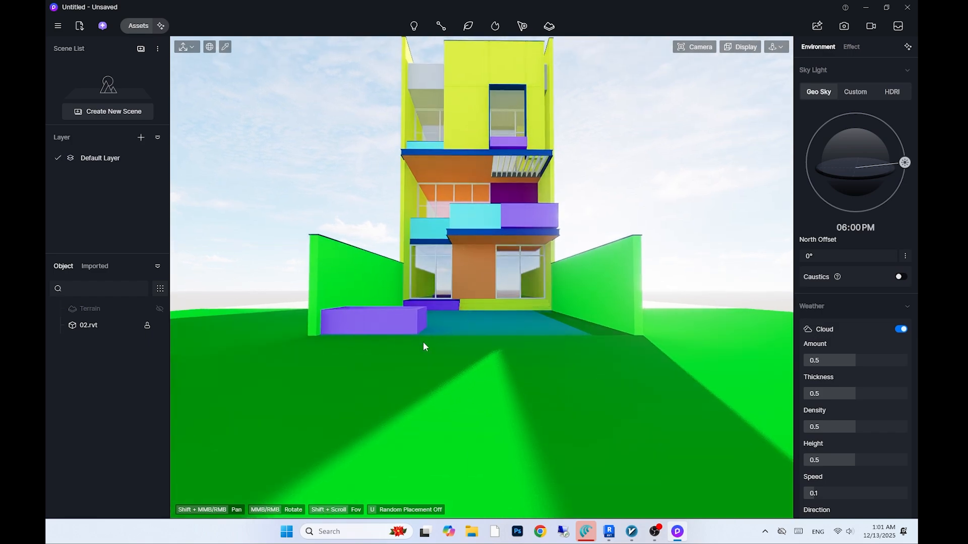
scroll(466, 228, "up", 4)
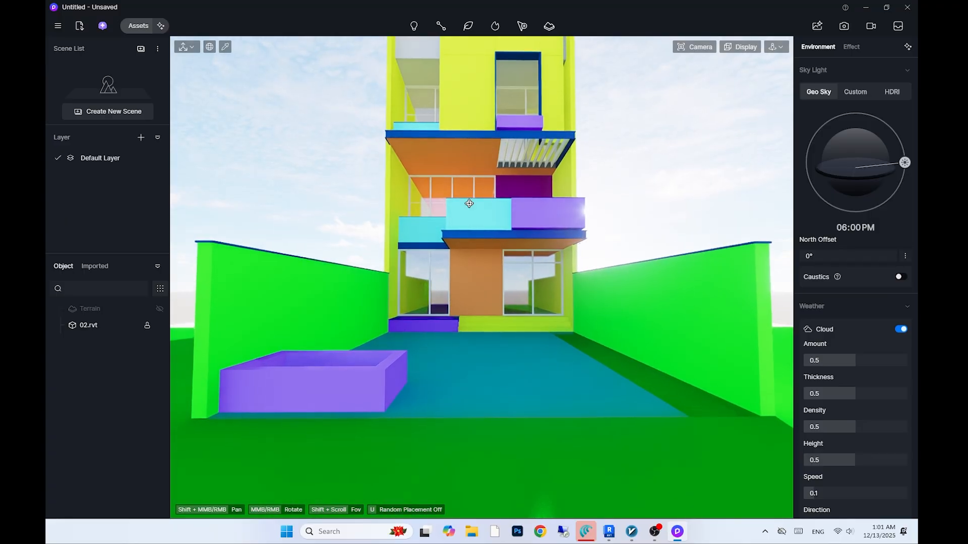
Frame the villa front from farther back, save the view as a new scene, and set its camera to Two-point Perspective
middle_click_drag(470, 203, 469, 203)
middle_click_drag(554, 224, 540, 245, "shift")
scroll(540, 245, "down", 6)
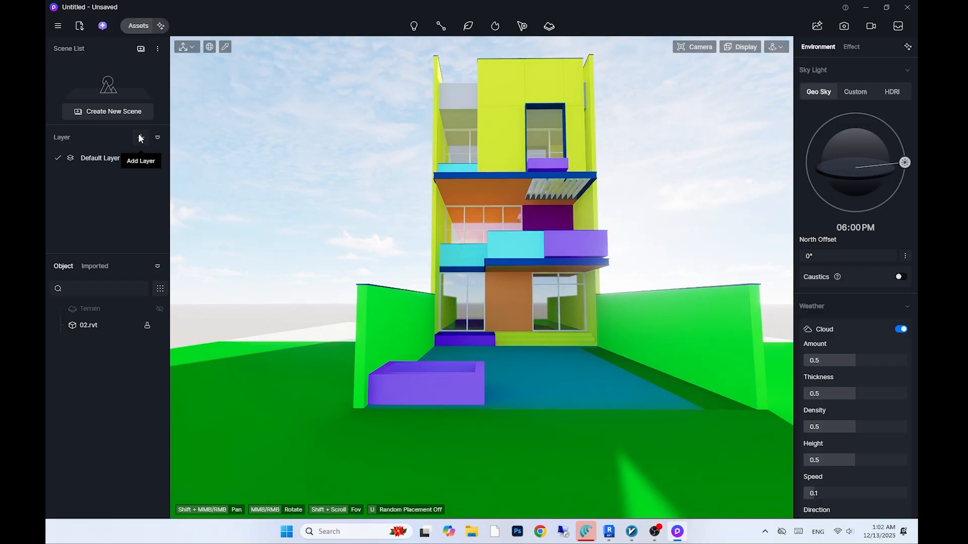
left_click(141, 49)
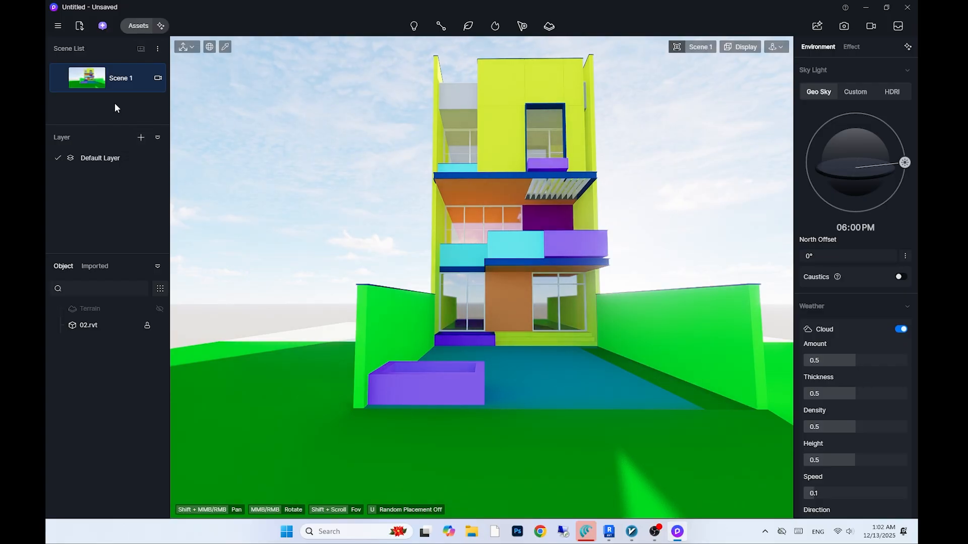
left_click(159, 77)
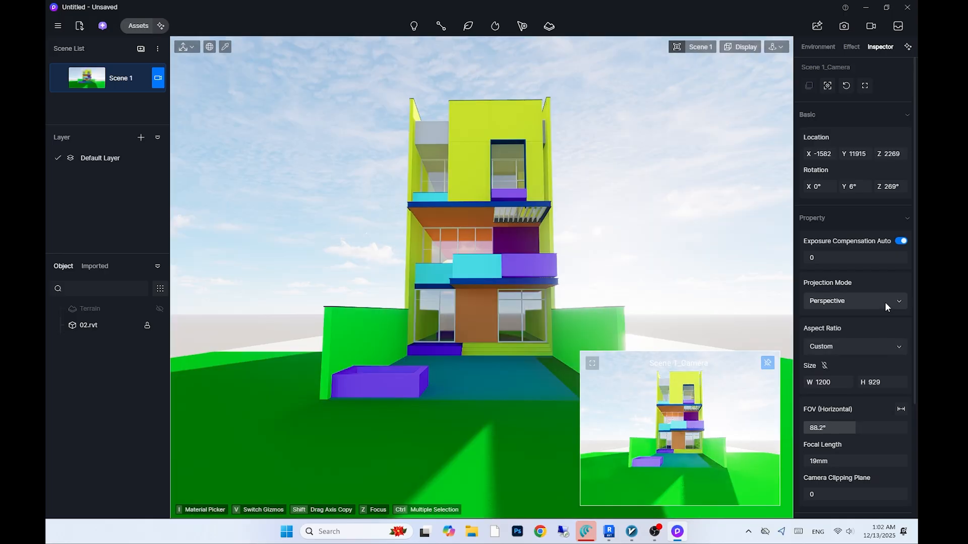
left_click(887, 302)
left_click(873, 352)
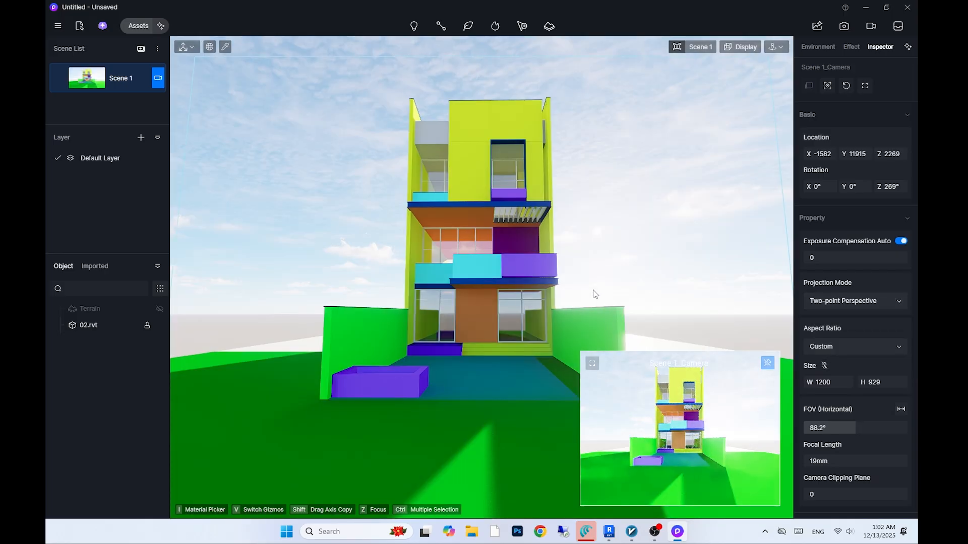
left_click(158, 78)
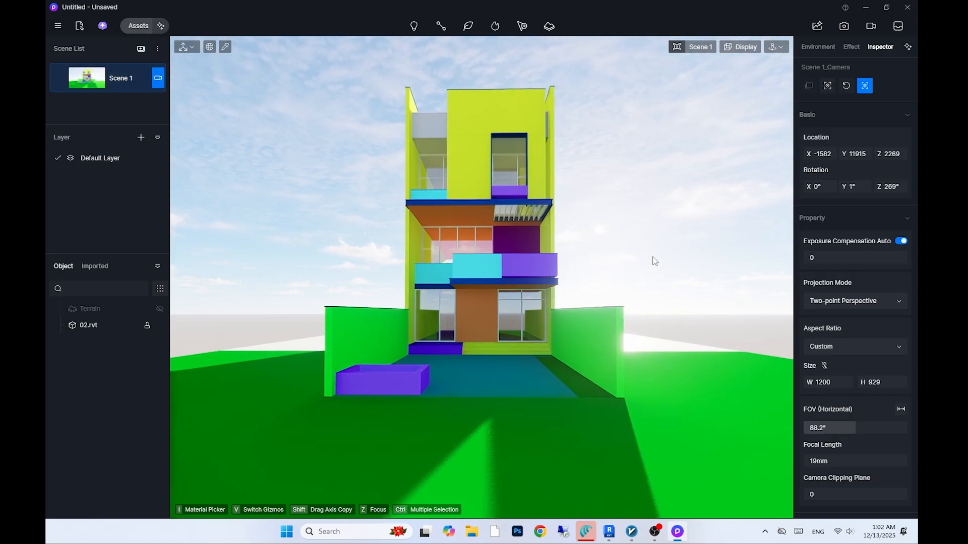
middle_click_drag(655, 248, 657, 247)
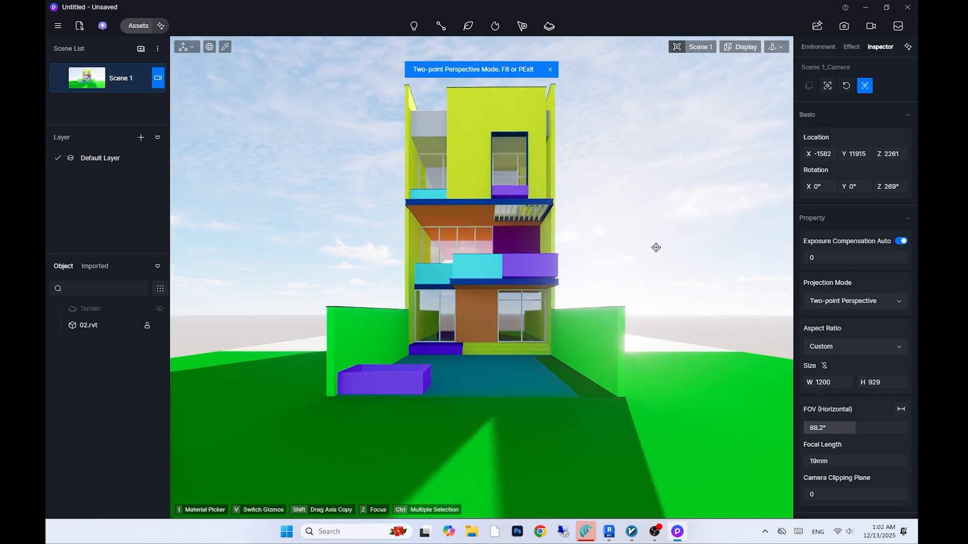
Switch navigation to Fly and move the scene camera backward from the villa, keeping the whole facade facing front
left_click(777, 47)
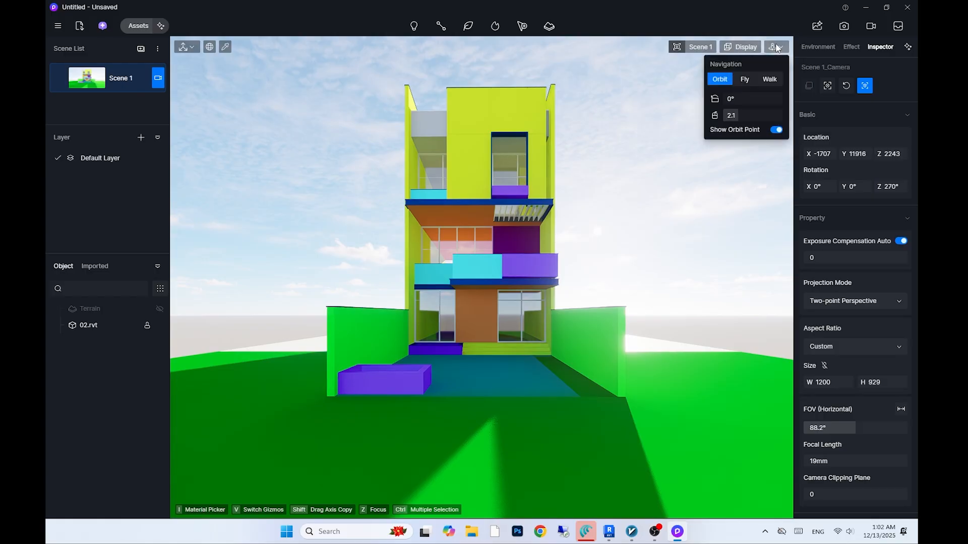
left_click(745, 79)
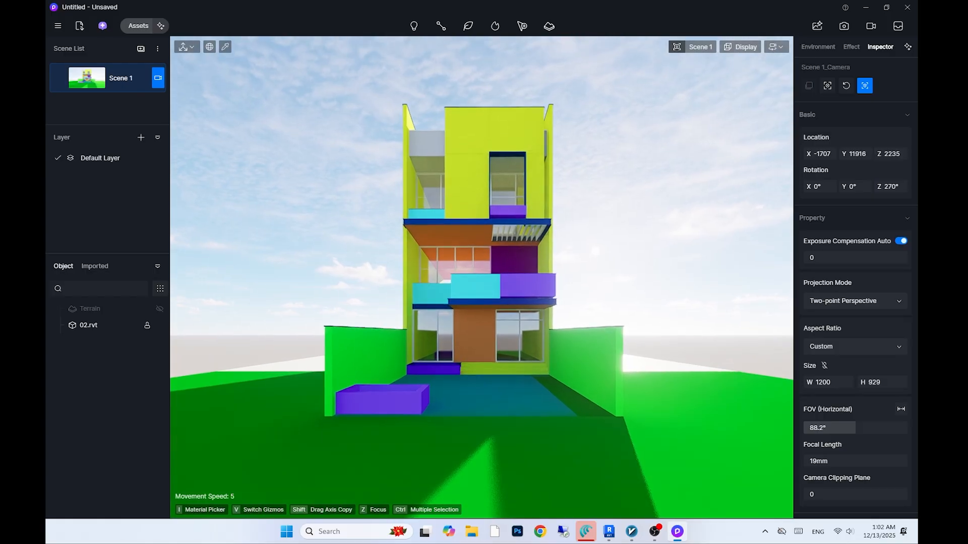
right_click_drag(576, 331, 569, 364)
mouse_move(535, 434)
right_mouse_down()
mouse_move(514, 474)
mouse_move(525, 438)
mouse_move(537, 449)
right_mouse_up()
key("s")
key("e")
key("s")
key("e")
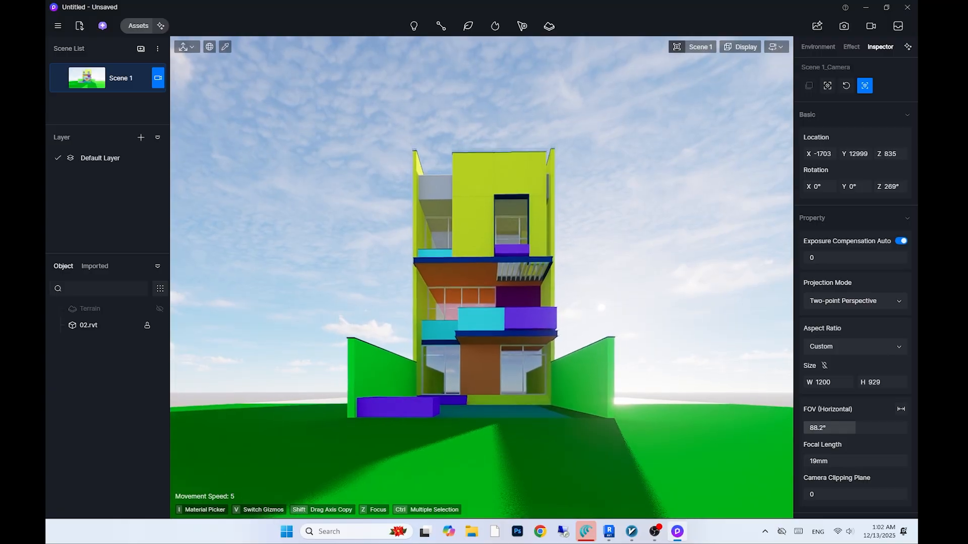
key("s")
scroll(481, 278, "up", 1)
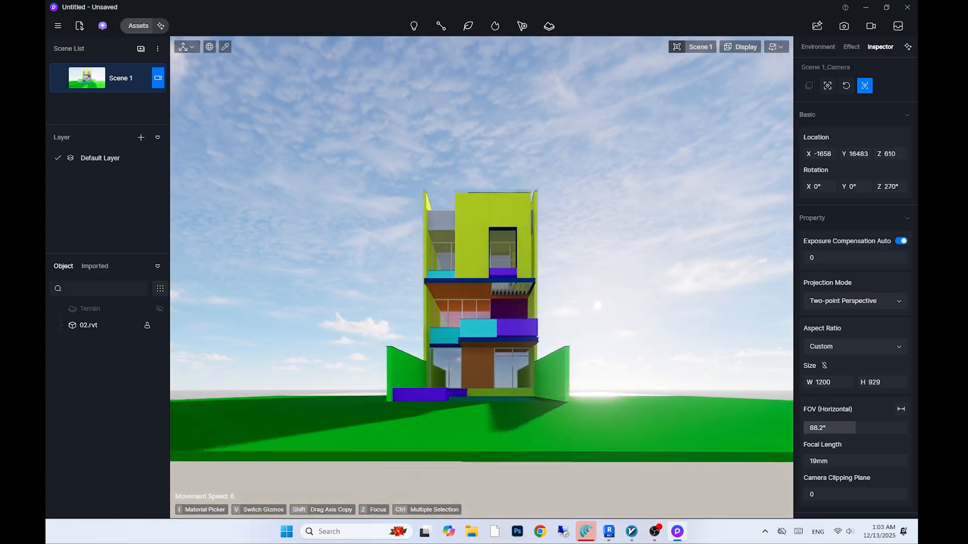
key("e")
key("e")
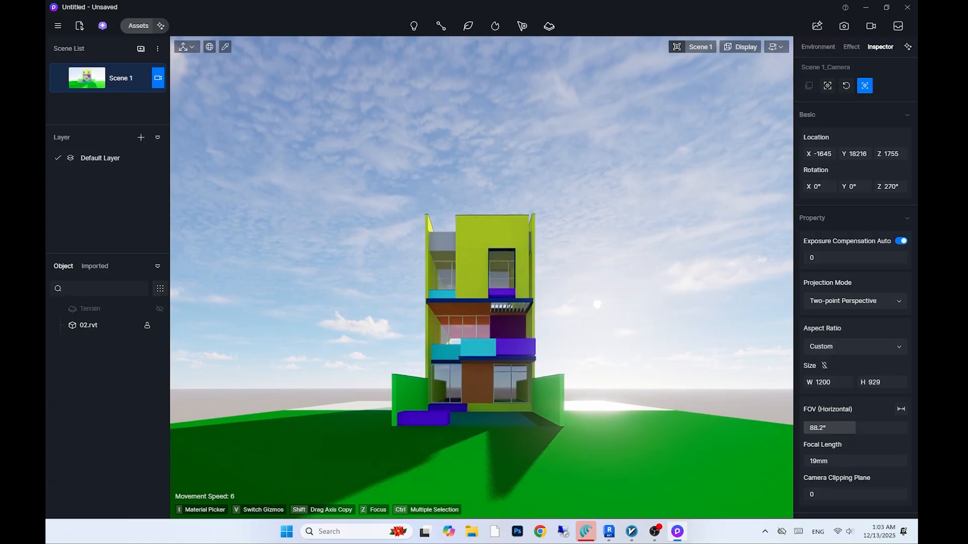
Set the scene camera's focal length to 40 mm, adjusting the camera height to keep the villa in frame
scroll(848, 446, "down", 2)
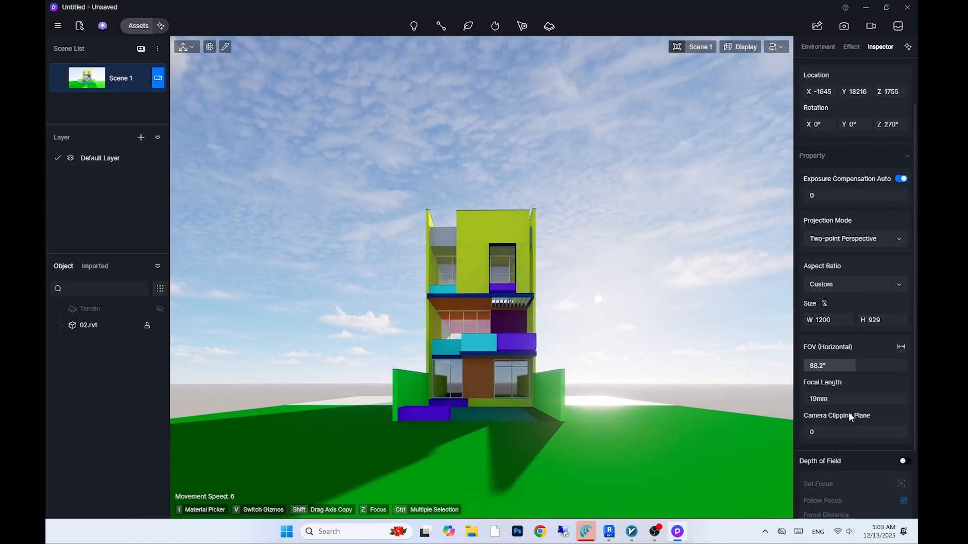
left_click_drag(821, 399, 863, 399)
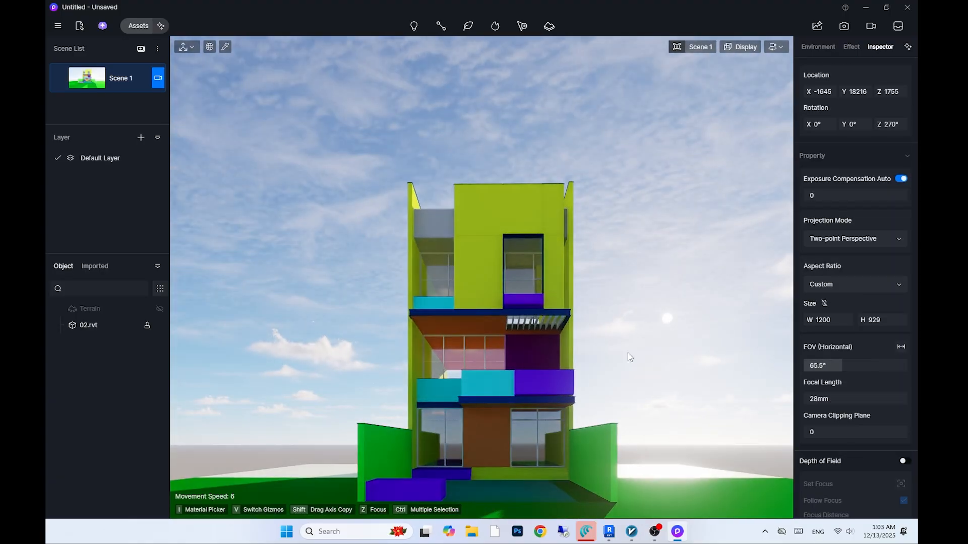
key("e")
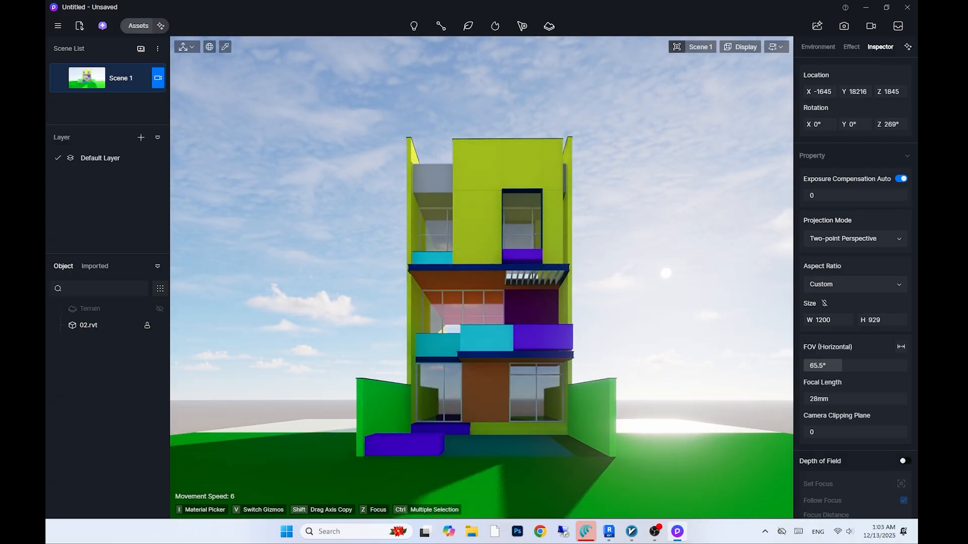
left_click(832, 400)
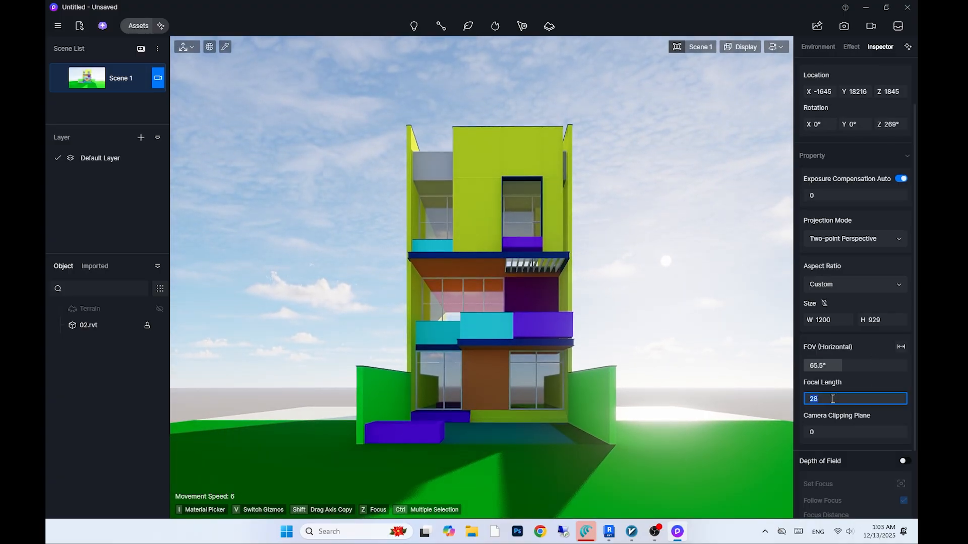
type("35")
key("Return")
left_click(848, 396)
type("36")
key("Return")
left_click(847, 395)
type("40")
key("Return")
Open the villa reference picture from the Desktop folder, move it out of the way, and return to D5 Render
key("super+e")
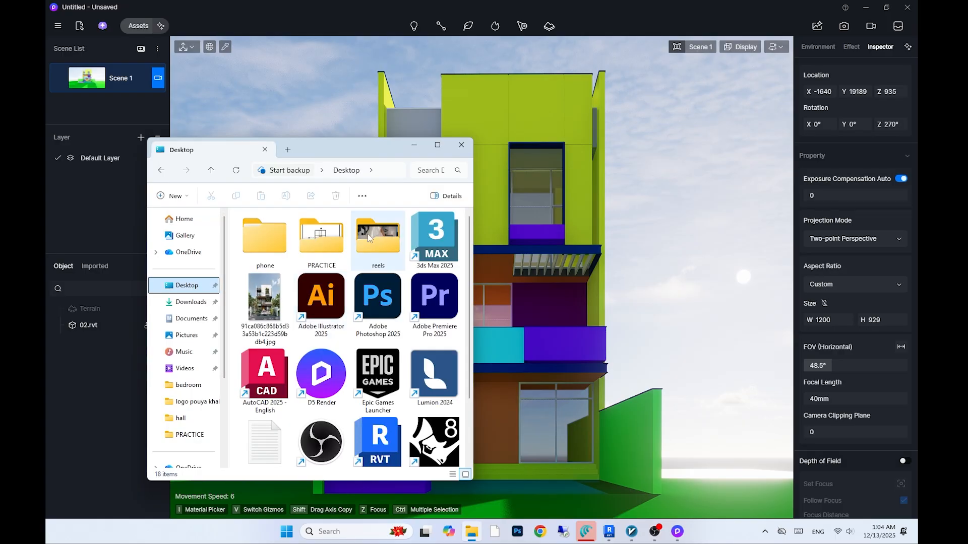
left_click(276, 309)
double_click(276, 310)
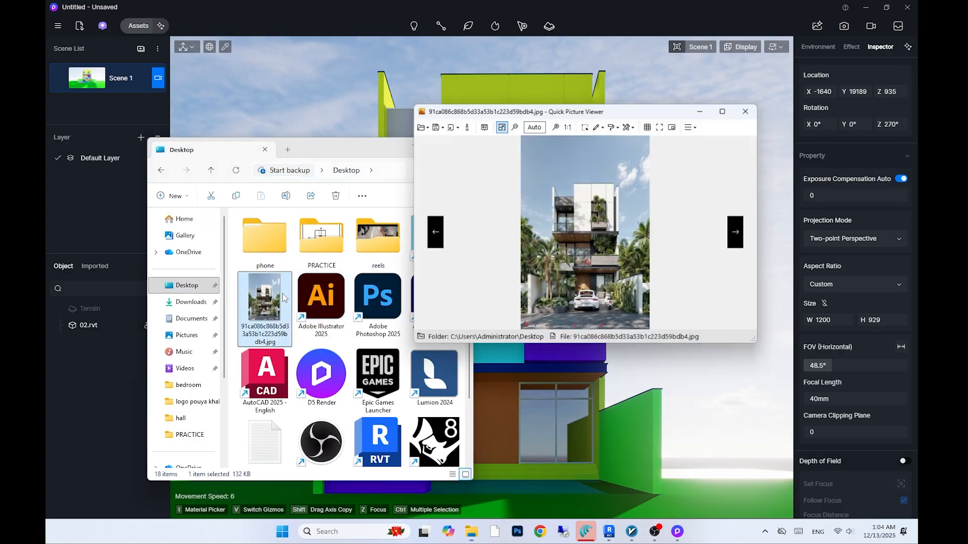
double_click(663, 257)
key("Escape")
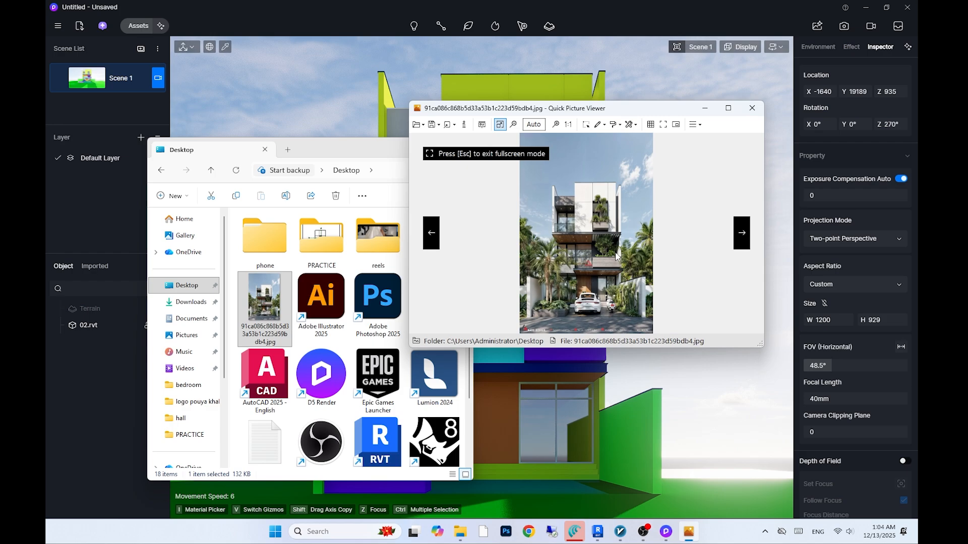
left_click(297, 154)
left_click(462, 146)
left_click_drag(590, 108, 259, 0)
left_click(544, 400)
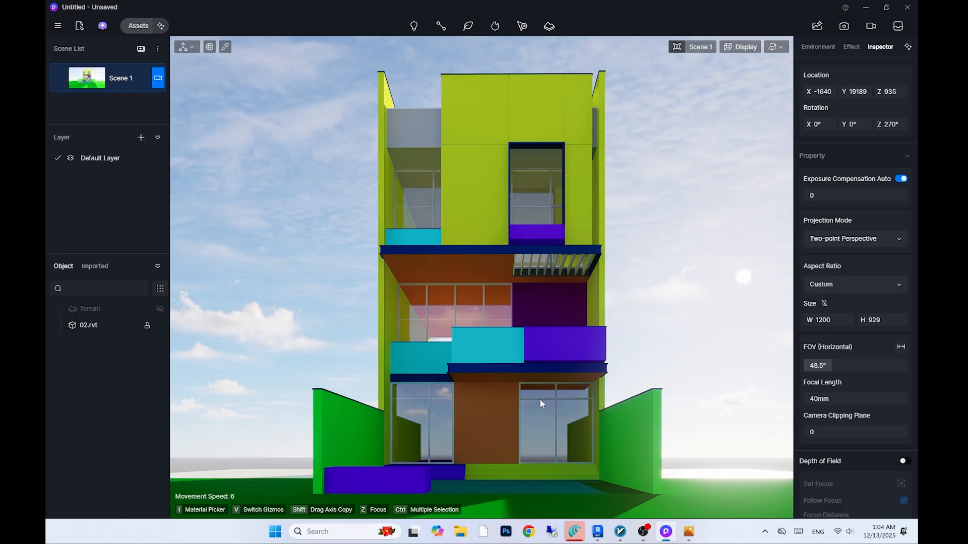
Move the camera back to frame the full facade with both boundary walls, and update Scene 1 with this view
right_click_drag(544, 378, 558, 390)
key("s")
key("w")
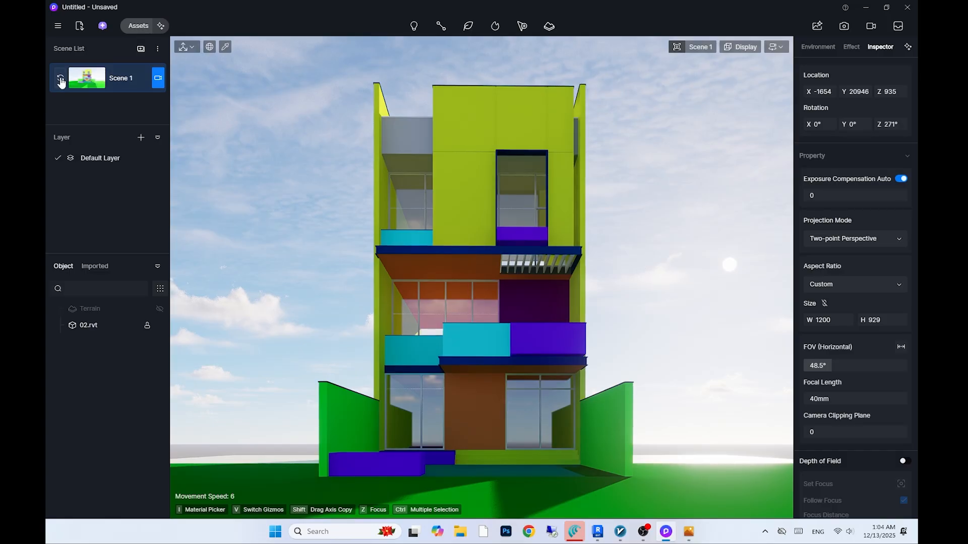
left_click(61, 81)
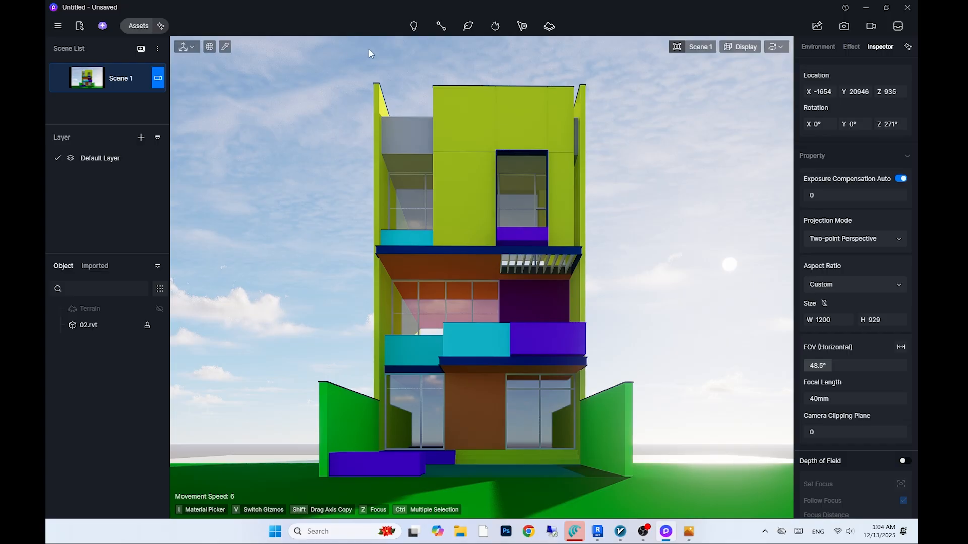
Search the online material assets for "conc" and apply Rough Concrete2 to the yellow main facade walls
left_click(130, 26)
left_click_drag(322, 13, 672, 128)
left_click(477, 213)
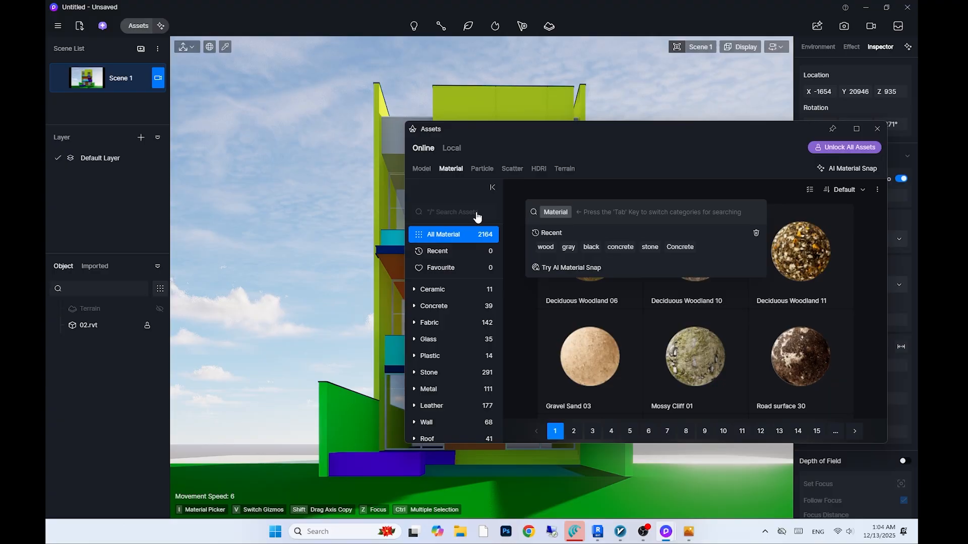
type("conc")
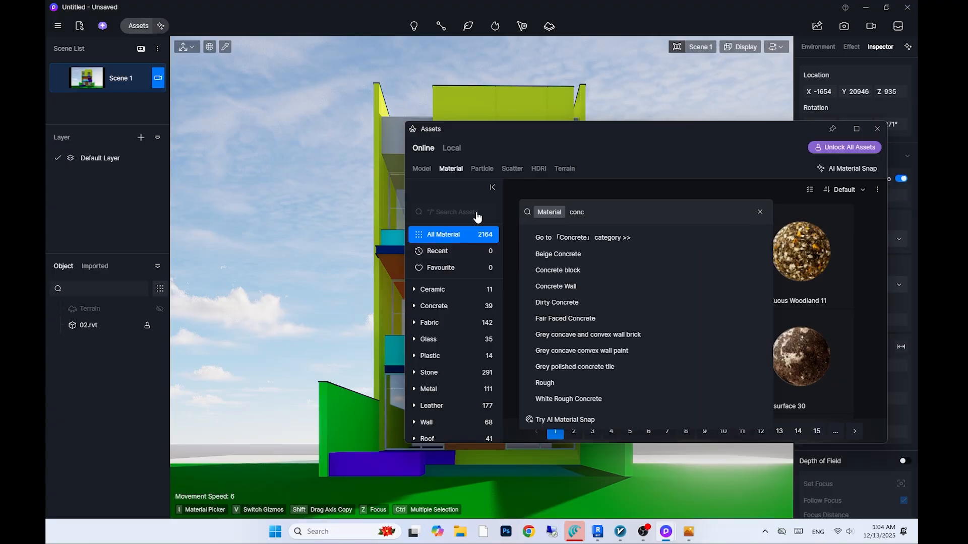
key("Return")
left_click_drag(687, 289, 500, 111)
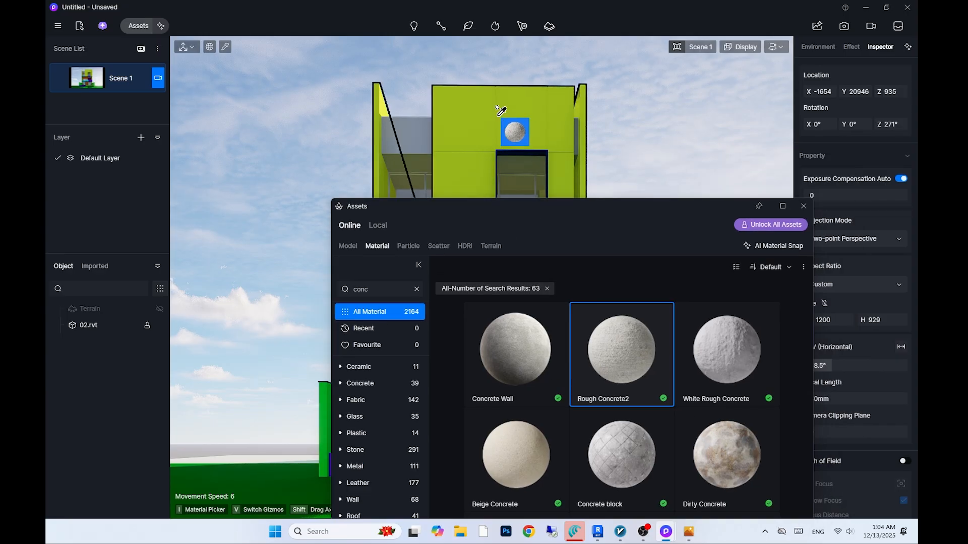
left_click(497, 108)
left_click_drag(637, 210, 623, 361)
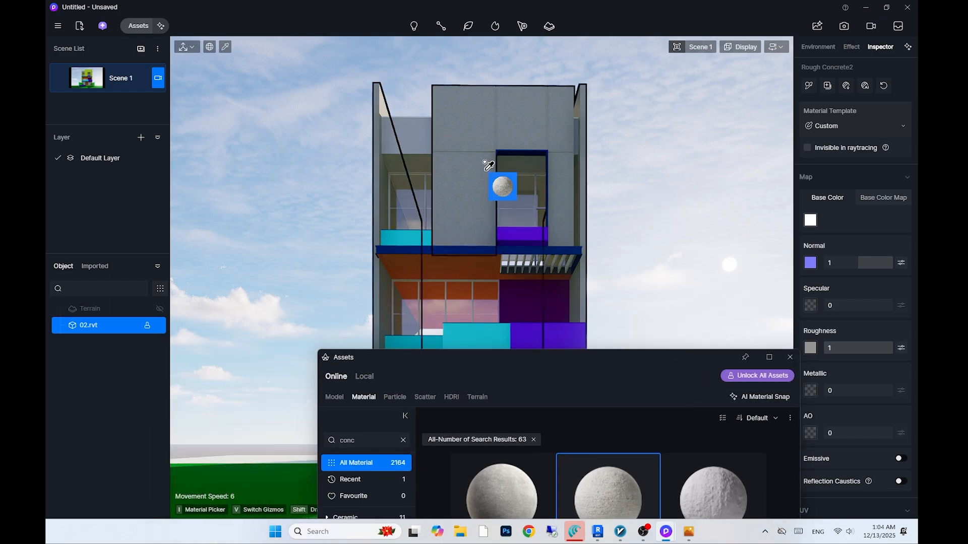
key("Escape")
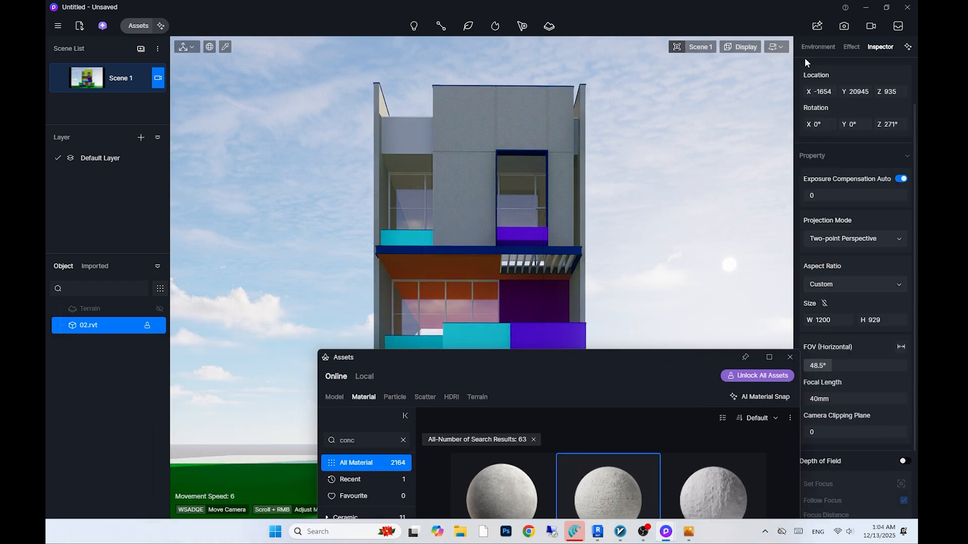
Pick the concrete material on the upper facade wall and set its UV stretch to 0.5
left_click(225, 47)
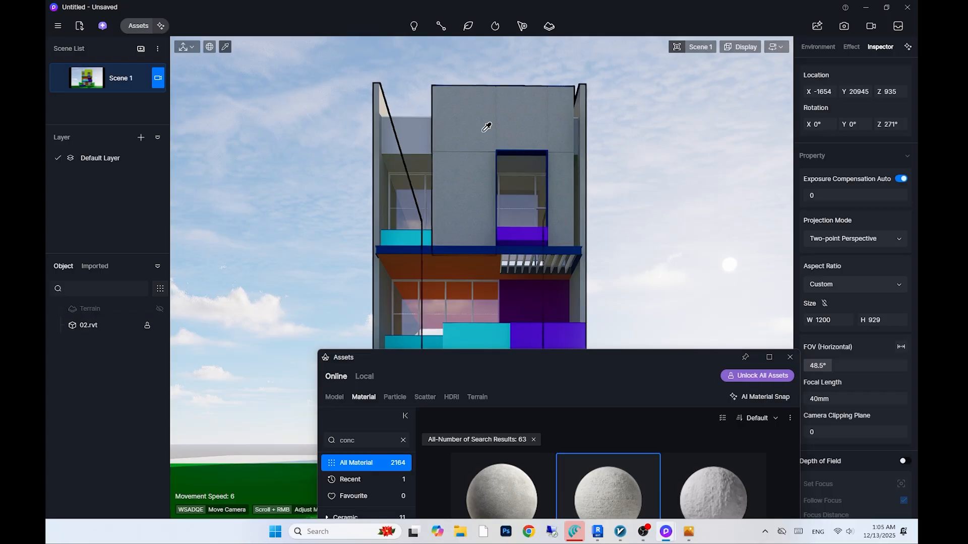
left_click(486, 127)
scroll(855, 398, "down", 3)
left_click(857, 411)
type("0.5")
key("Return")
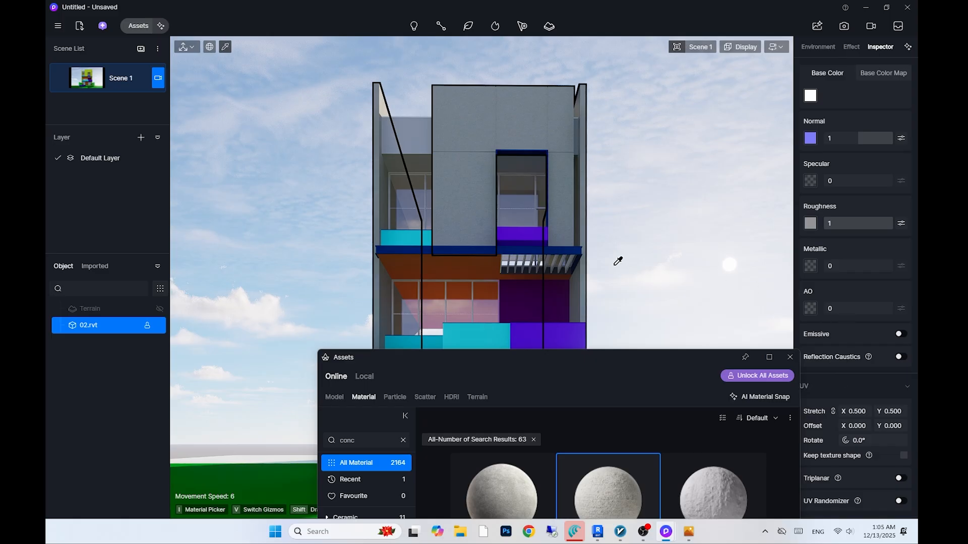
Apply the Rough Concrete2 material to the green boundary walls beside the front yard
left_click_drag(517, 356, 825, 143)
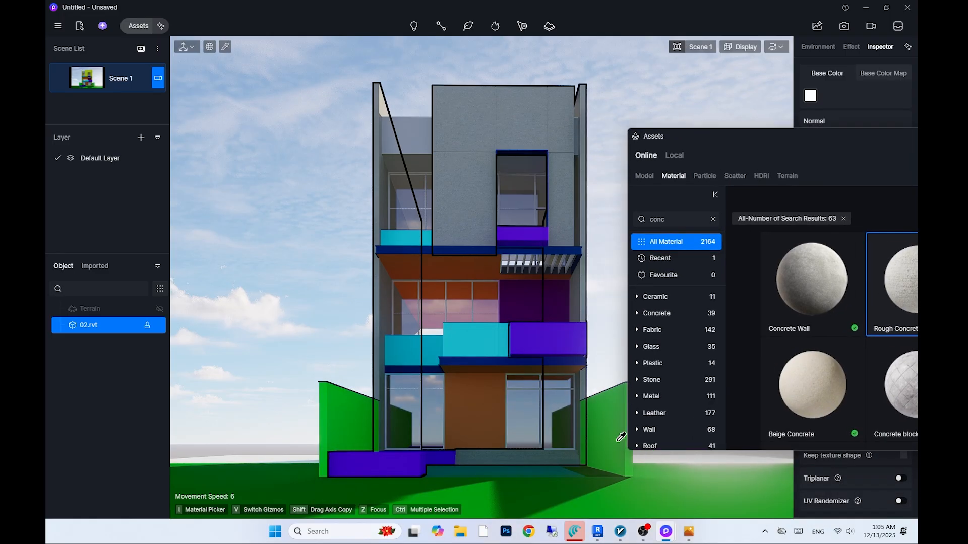
left_click(612, 433)
left_click_drag(884, 295, 607, 443)
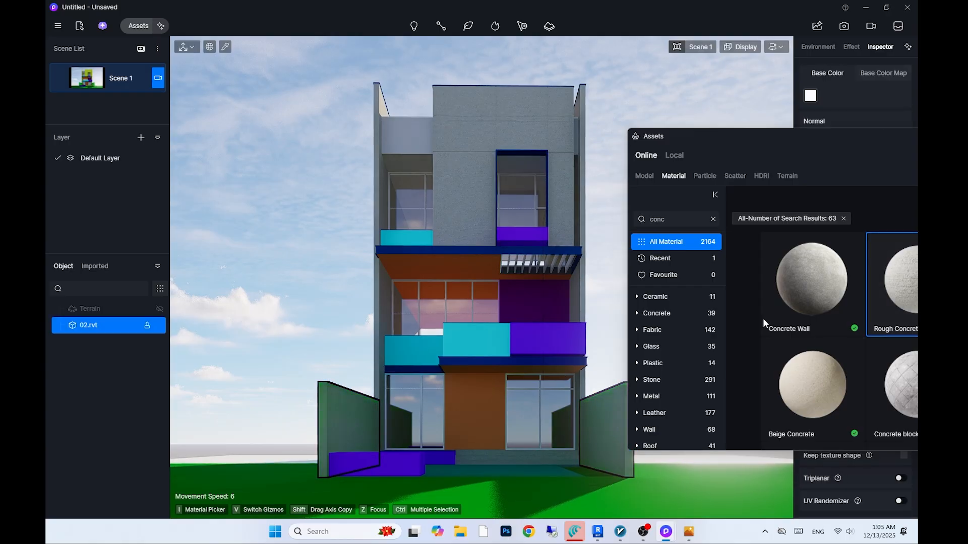
key("Escape")
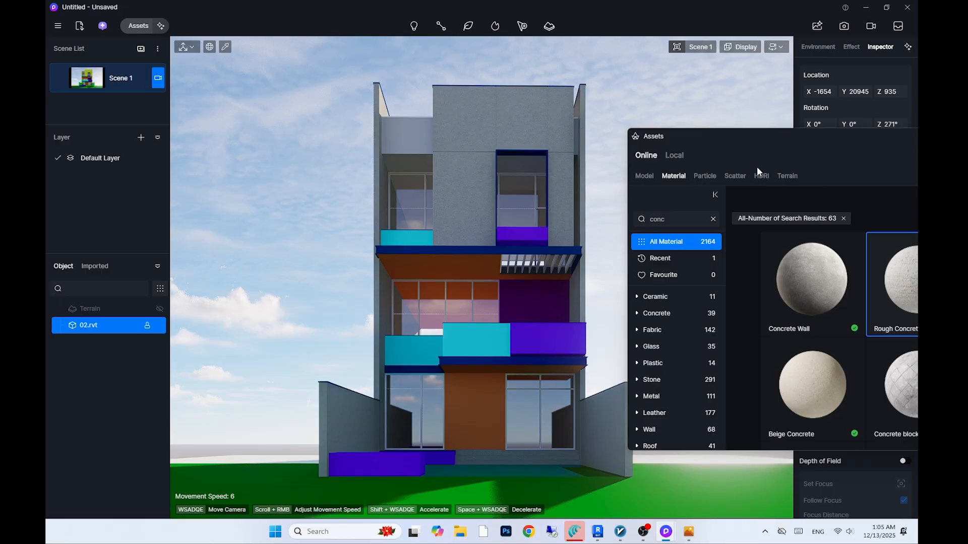
Search the online material library for black materials
left_click_drag(745, 137, 754, 110)
left_click(676, 191)
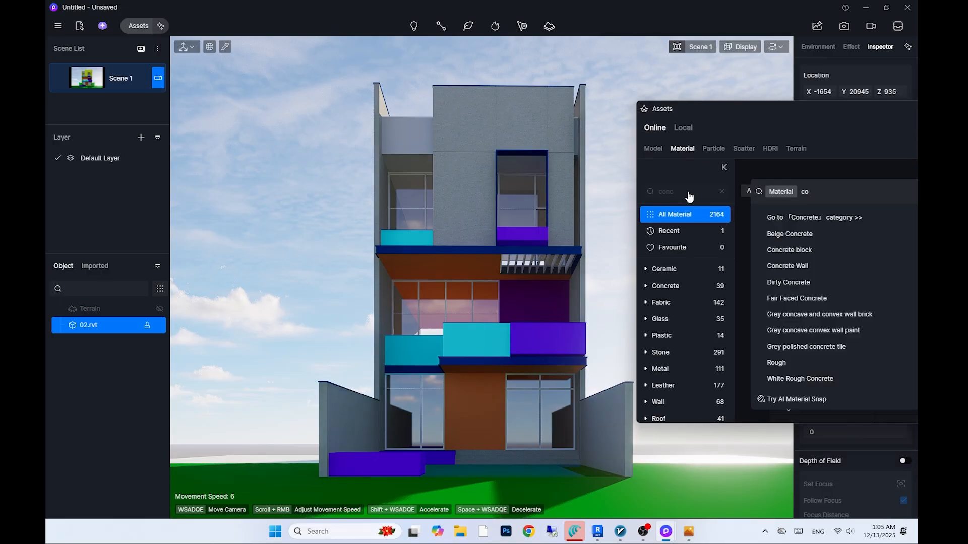
key("BackSpace")
key("BackSpace")
key("BackSpace")
key("BackSpace")
type("black")
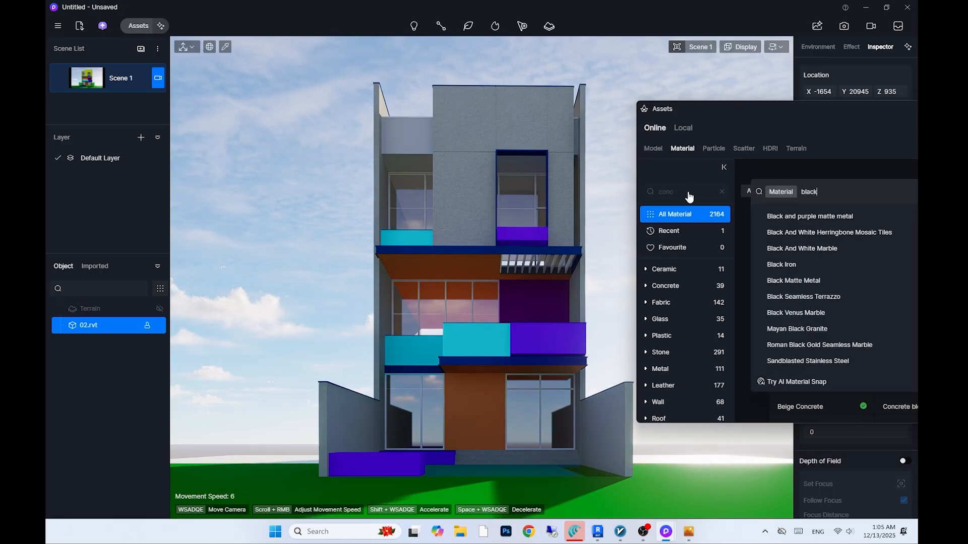
key("Return")
Apply the Black Matte Metal material to the dark blue slab edges and wall caps of the house
left_click_drag(791, 107, 652, 34)
scroll(789, 189, "down", 2)
scroll(789, 189, "up", 2)
left_click_drag(912, 165, 453, 245)
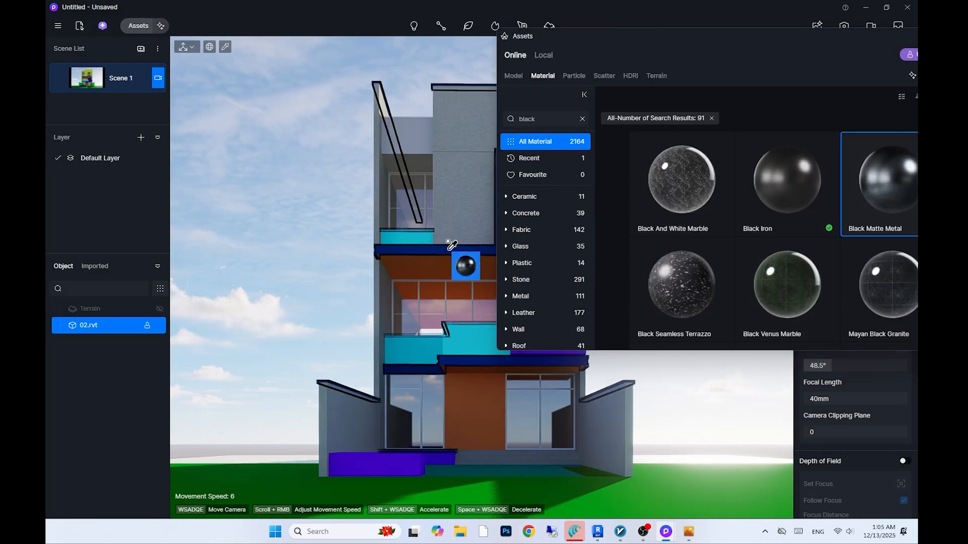
Find a smoother, less reflective black material among the black results and apply it to the slab edges and trim
left_click_drag(640, 35, 594, 18)
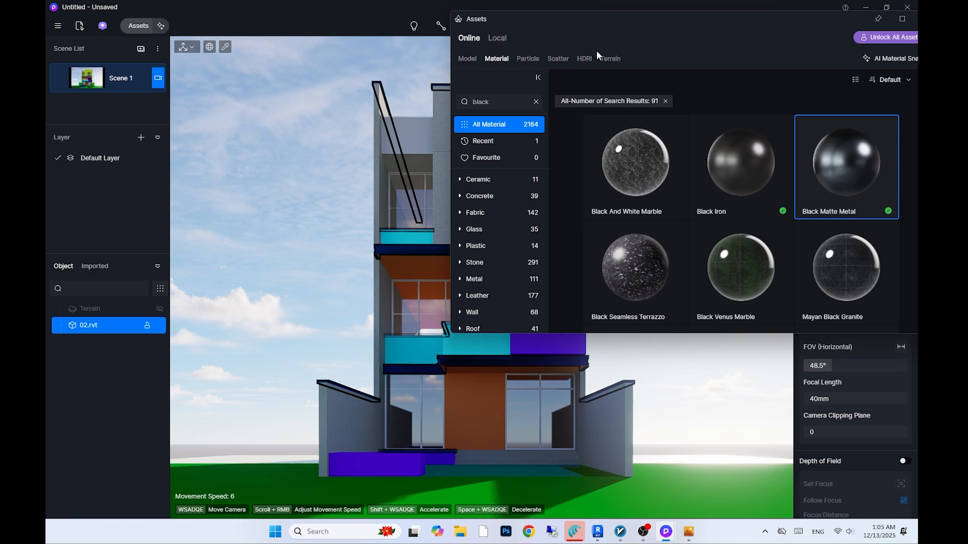
scroll(700, 202, "down", 2)
scroll(730, 272, "down", 8)
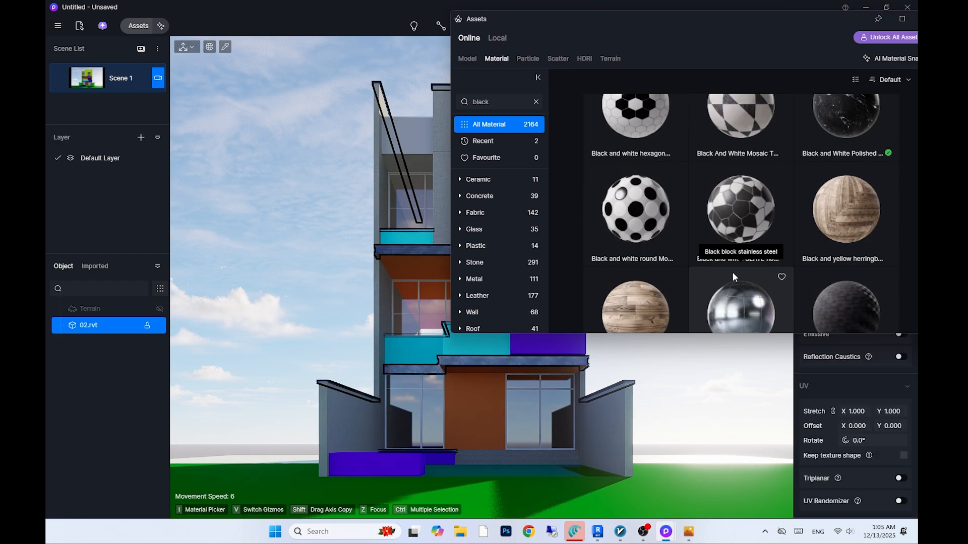
scroll(732, 277, "down", 9)
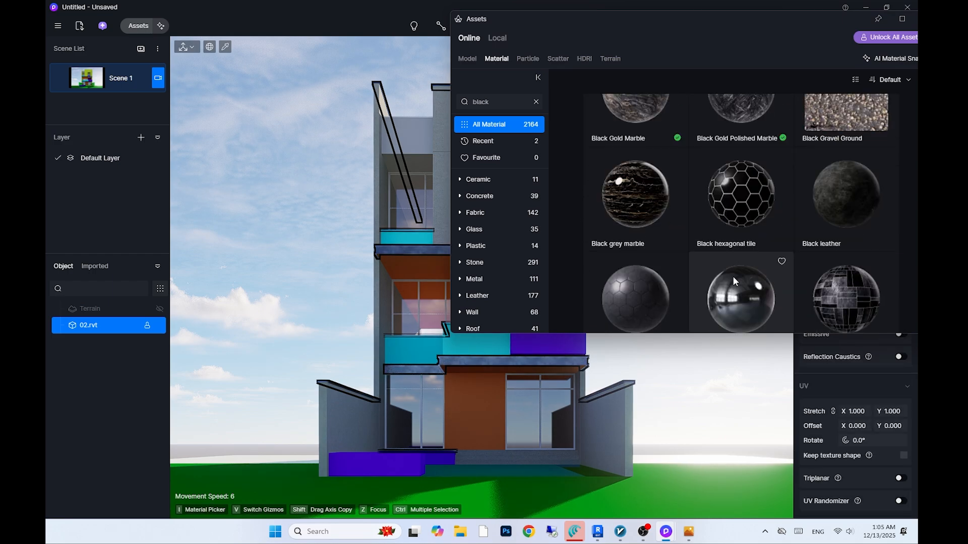
scroll(733, 276, "down", 2)
left_click_drag(740, 245, 536, 330)
scroll(756, 231, "up", 4)
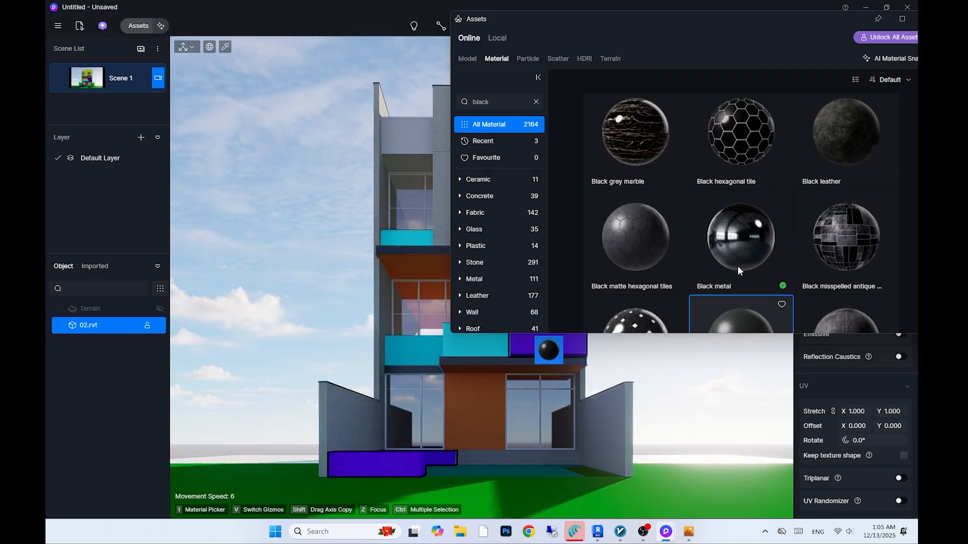
Search the material library for gray, download Dark gray burlap and clear the search
left_click(528, 104)
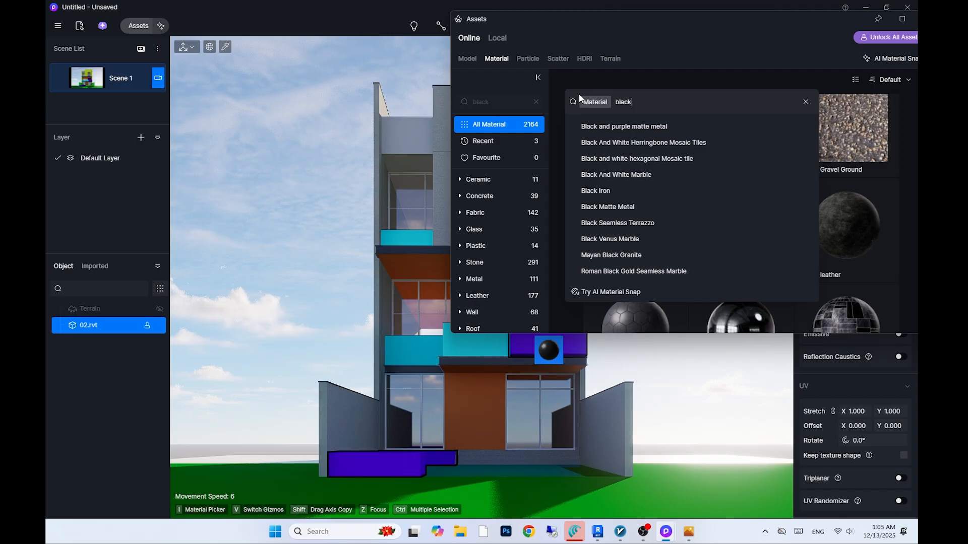
key("BackSpace")
key("BackSpace")
key("BackSpace")
key("BackSpace")
key("BackSpace")
type("gray")
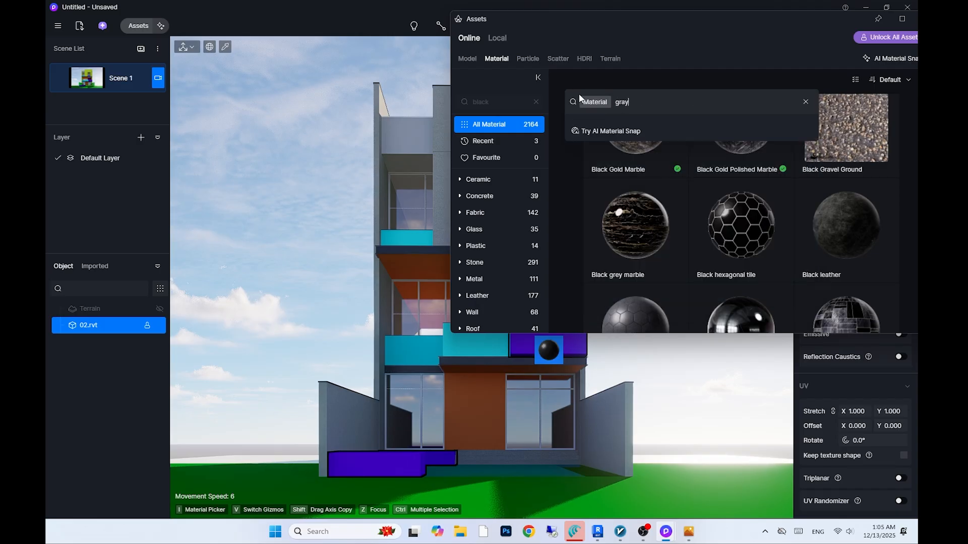
key("Return")
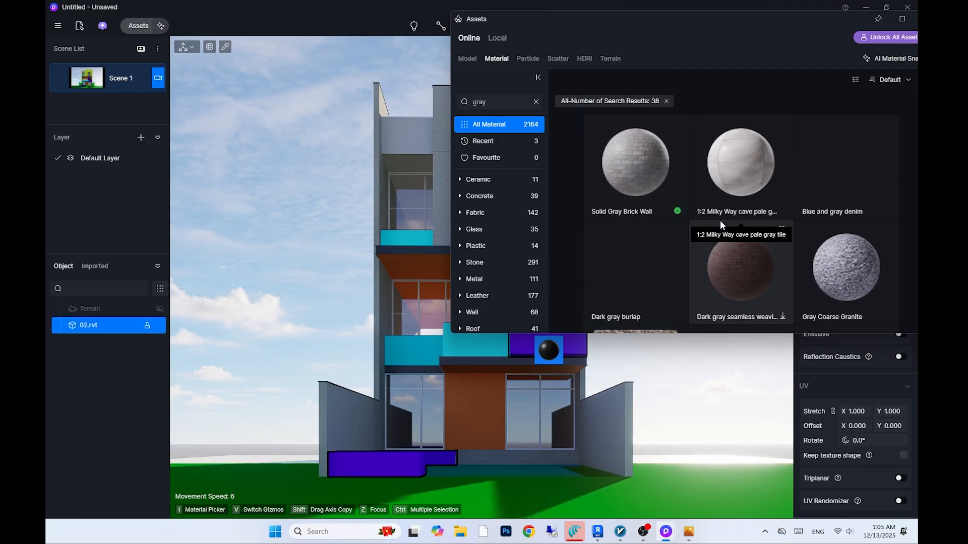
scroll(718, 227, "down", 1)
left_click(657, 223)
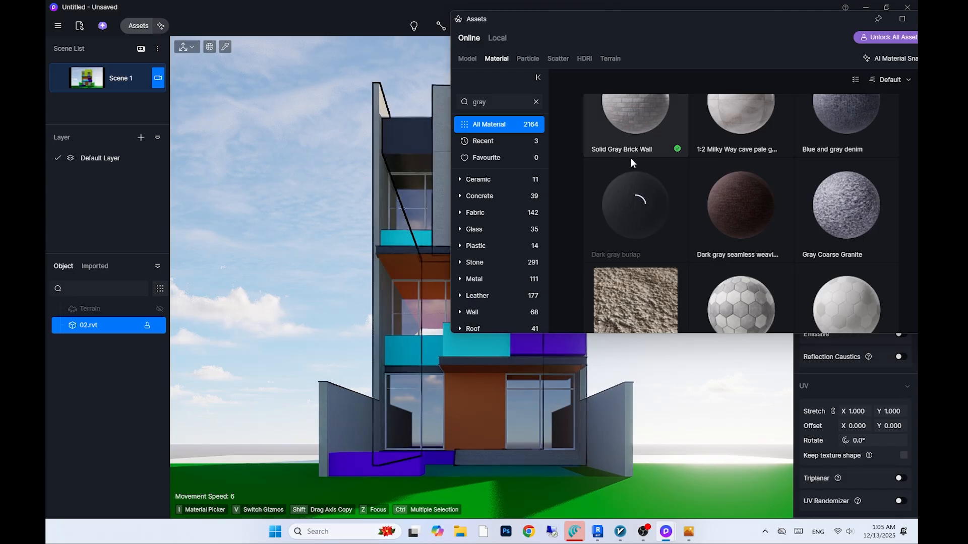
left_click(536, 102)
left_click_drag(682, 18, 798, 147)
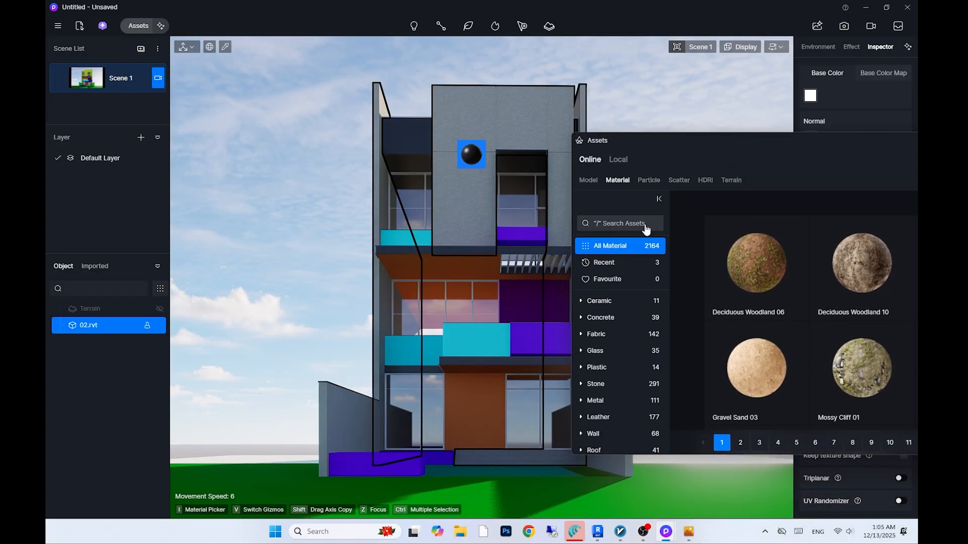
left_click(647, 230)
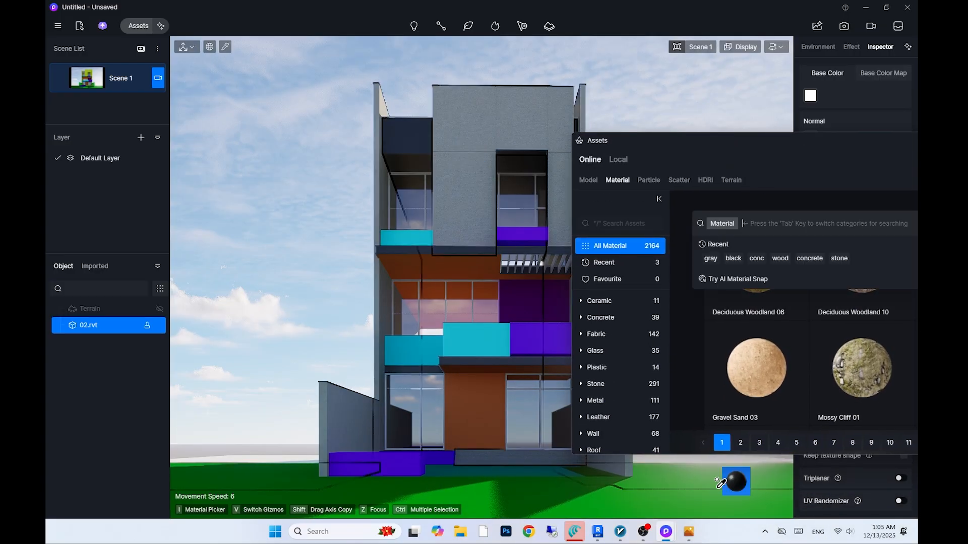
Switch to Revit and select the orange wall beside the entrance glazing in the 3D view
left_click(597, 532)
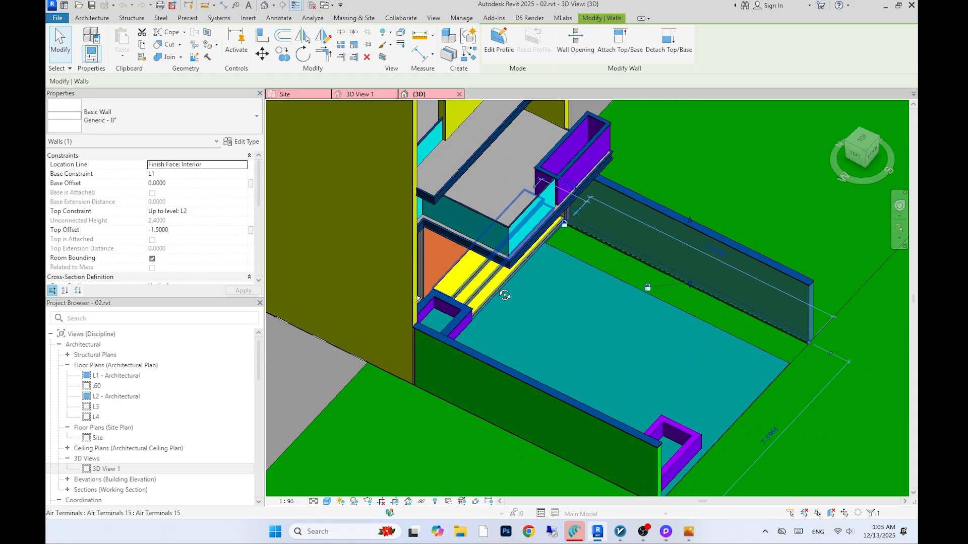
middle_click_drag(498, 292, 447, 235, "shift")
scroll(494, 200, "up", 2)
left_click(494, 199)
key("Escape")
left_click(494, 194)
middle_click_drag(494, 194, 500, 259)
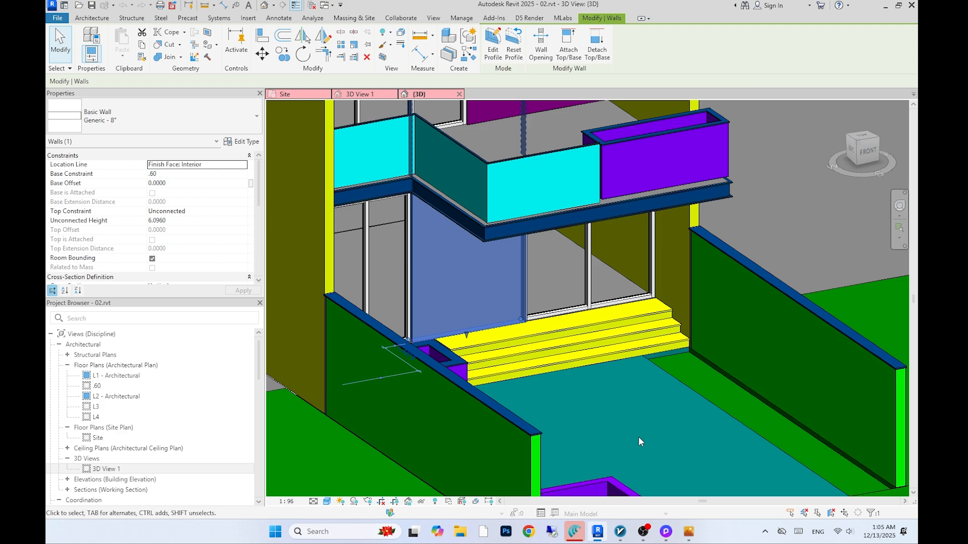
Check the entrance wall finishes in the reference house picture and return to the Revit model
key("alt+Tab")
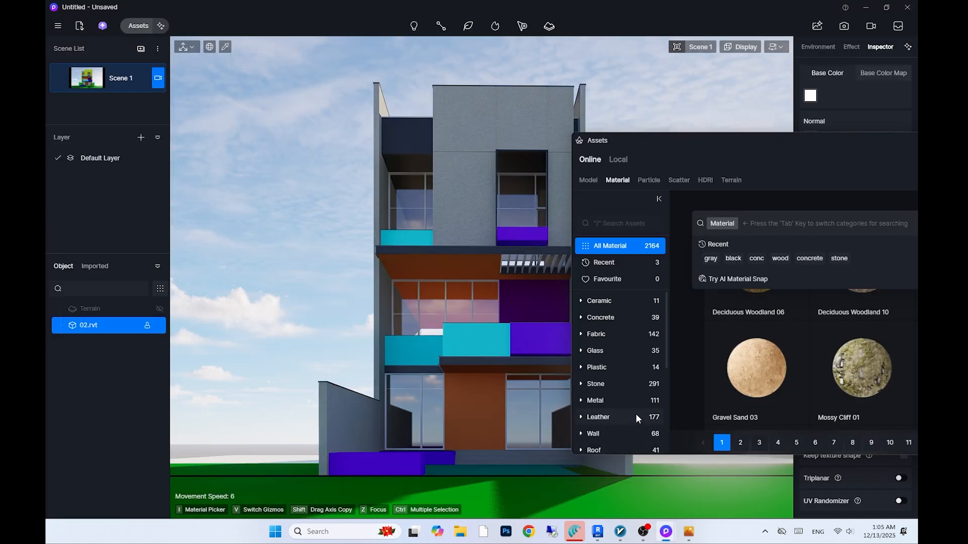
left_click(690, 534)
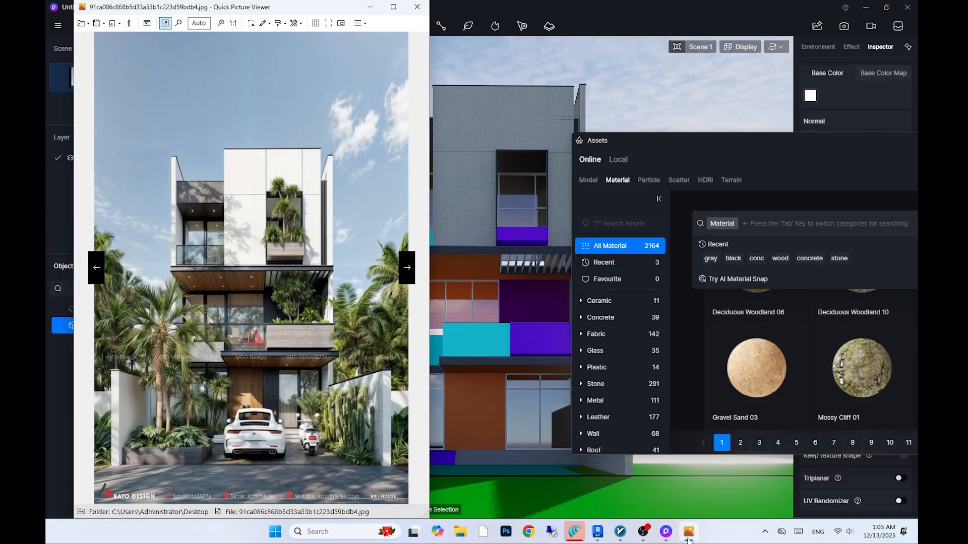
left_click(689, 537)
key("alt+Tab")
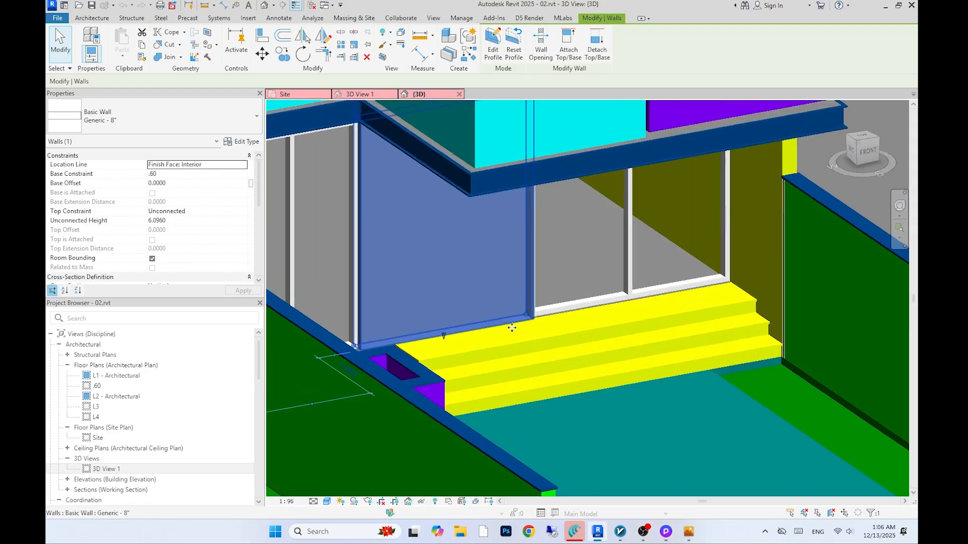
Split the orange entrance wall vertically to separate a narrow strip beside the front glazing
left_click(341, 32)
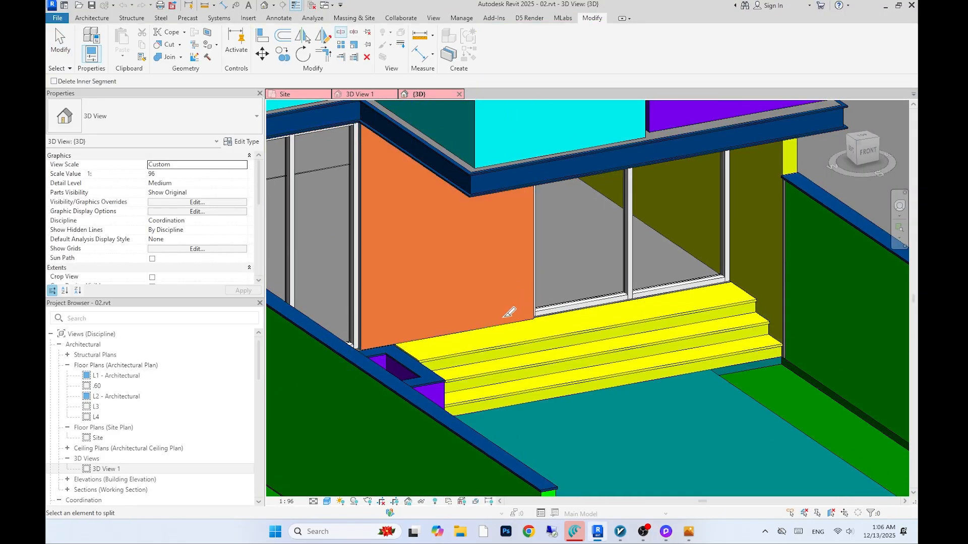
left_click(484, 328)
key("Escape")
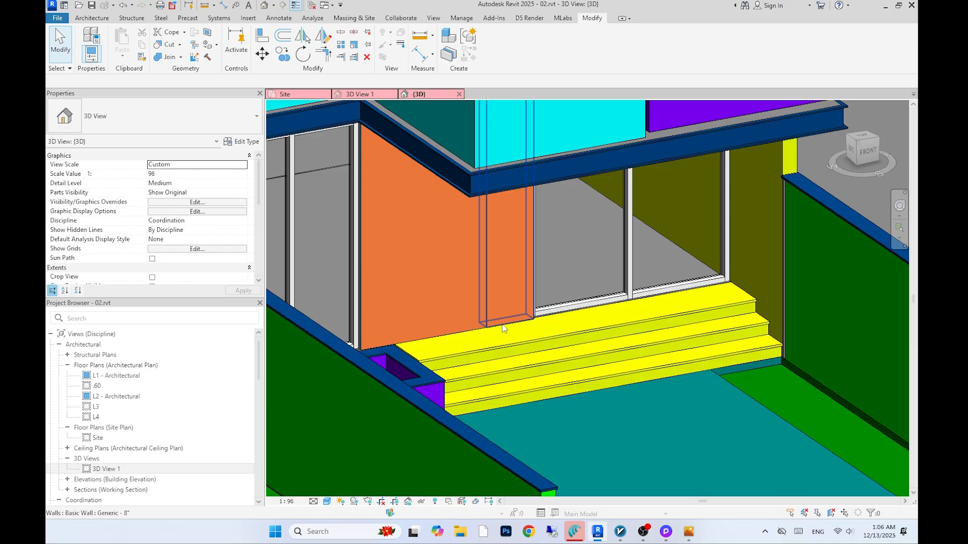
left_click(505, 328)
scroll(506, 329, "down", 2)
middle_click_drag(505, 328, 488, 355)
key("Escape")
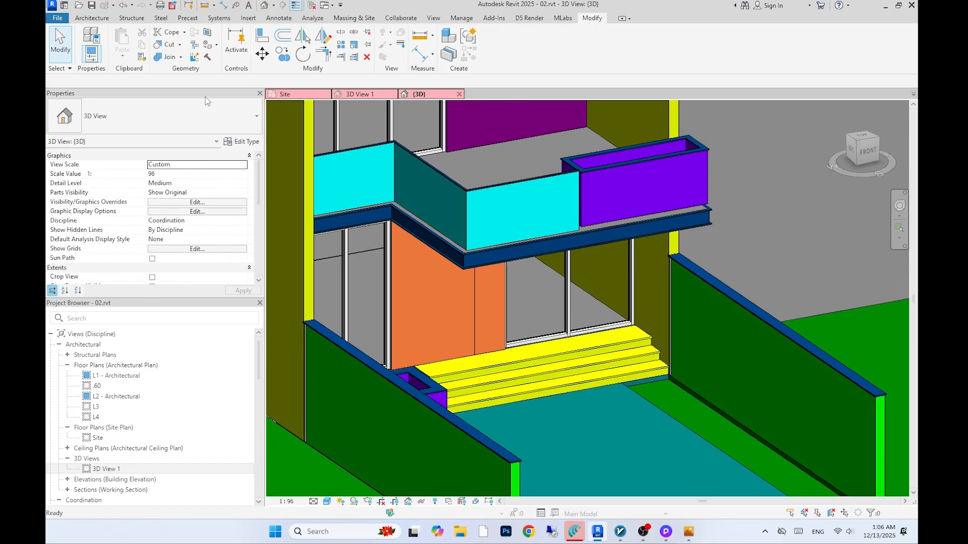
Paint the narrow entrance wall strip with the d5_black wood material, found by searching for black
left_click(207, 46)
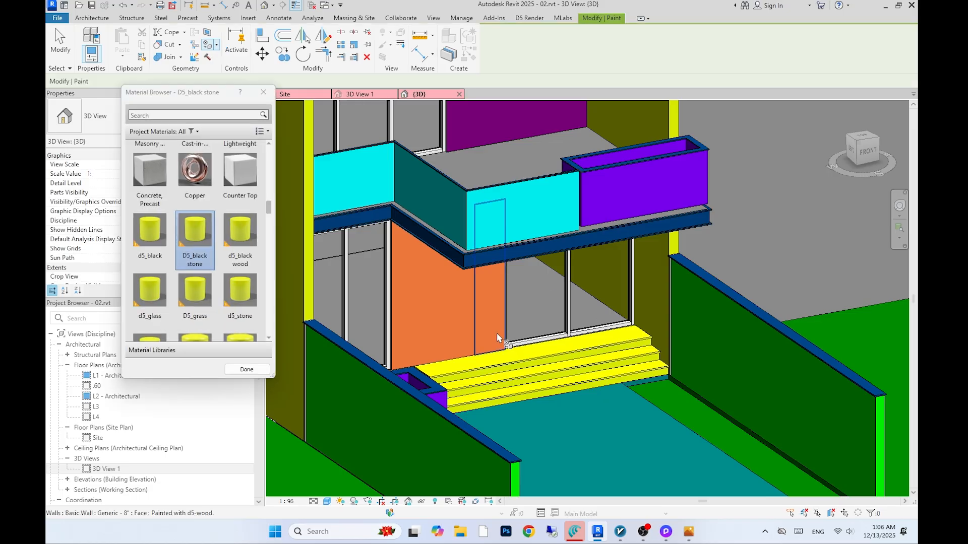
left_click(200, 116)
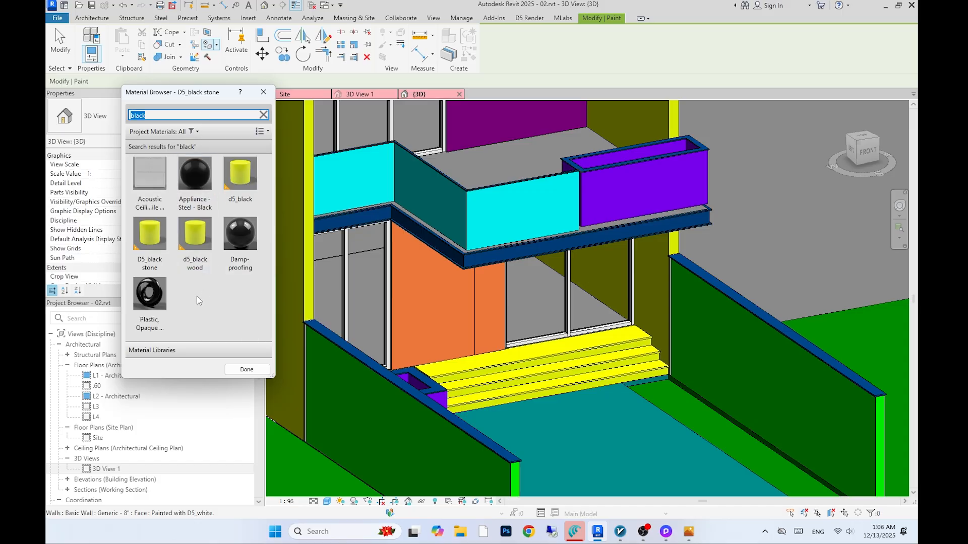
left_click(195, 236)
left_click(481, 356)
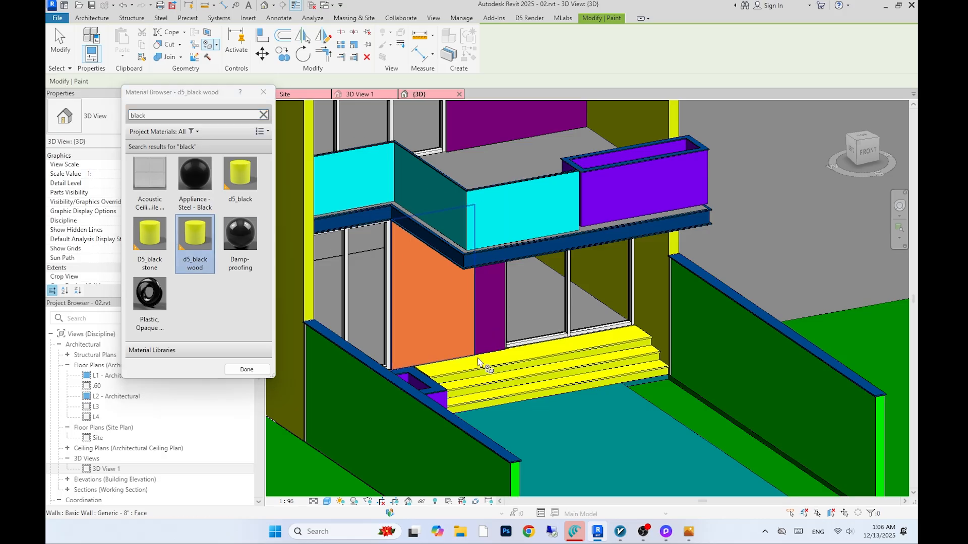
left_click(263, 92)
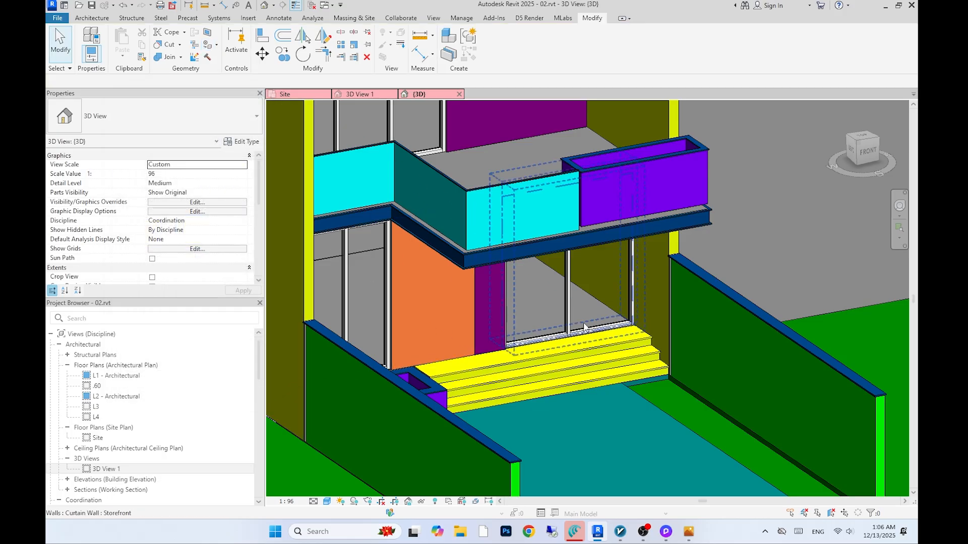
Sync the updated Revit model to D5 Render and return to the rendered scene
scroll(583, 327, "down", 2)
key("alt+Tab")
left_click_drag(716, 158, 460, 369)
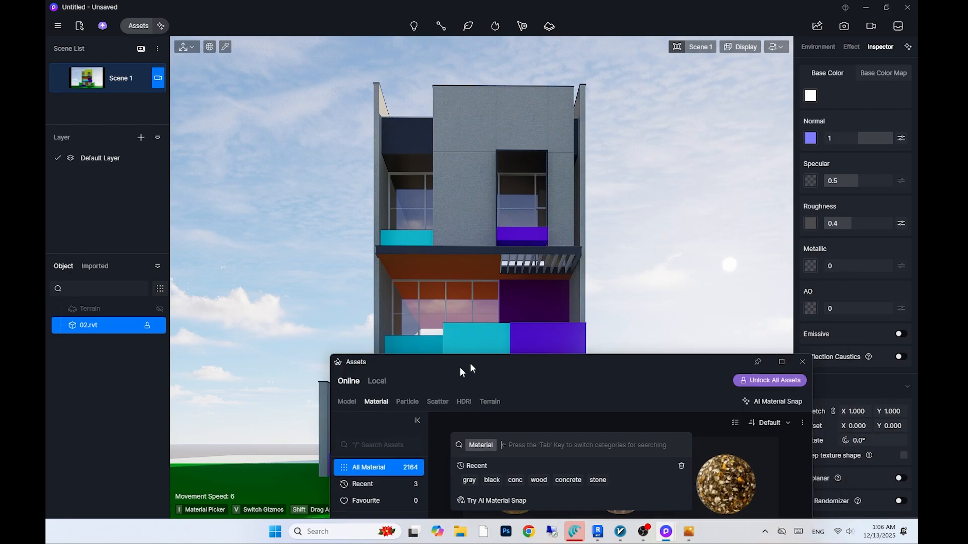
key("alt+Tab")
left_click(529, 18)
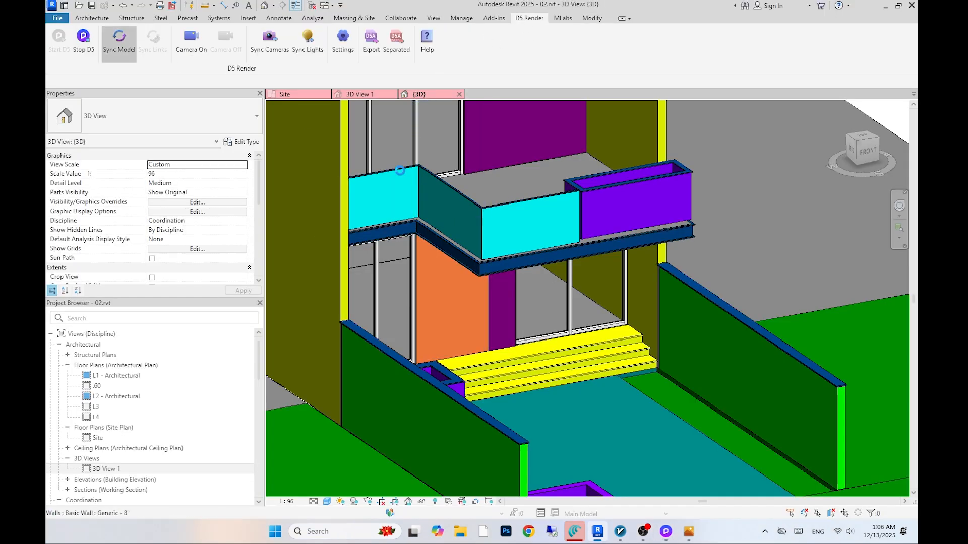
key("alt+Tab")
Apply the Carbon black wood material to the purple entrance strip and the matching upper-floor wall
left_click_drag(415, 404, 238, 133)
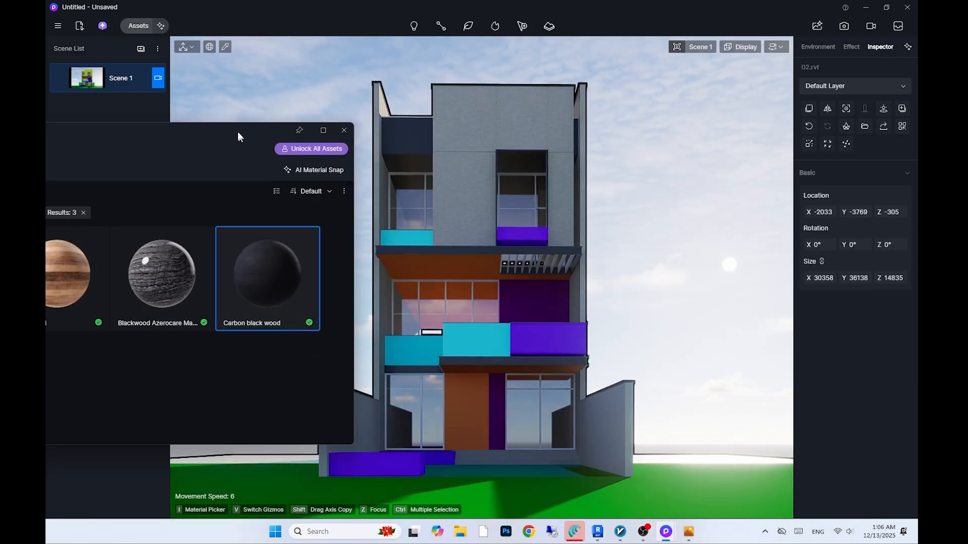
left_click_drag(260, 267, 502, 386)
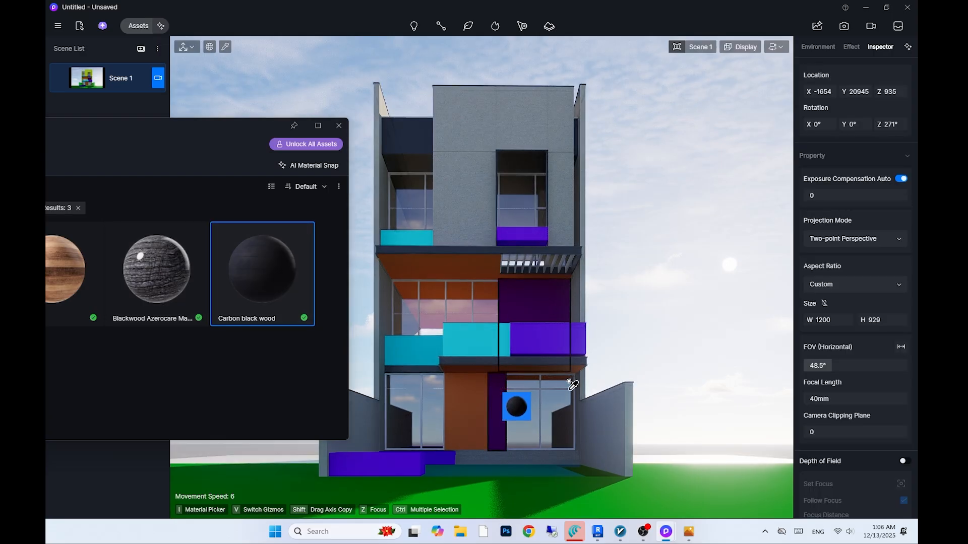
left_click_drag(557, 377, 599, 437)
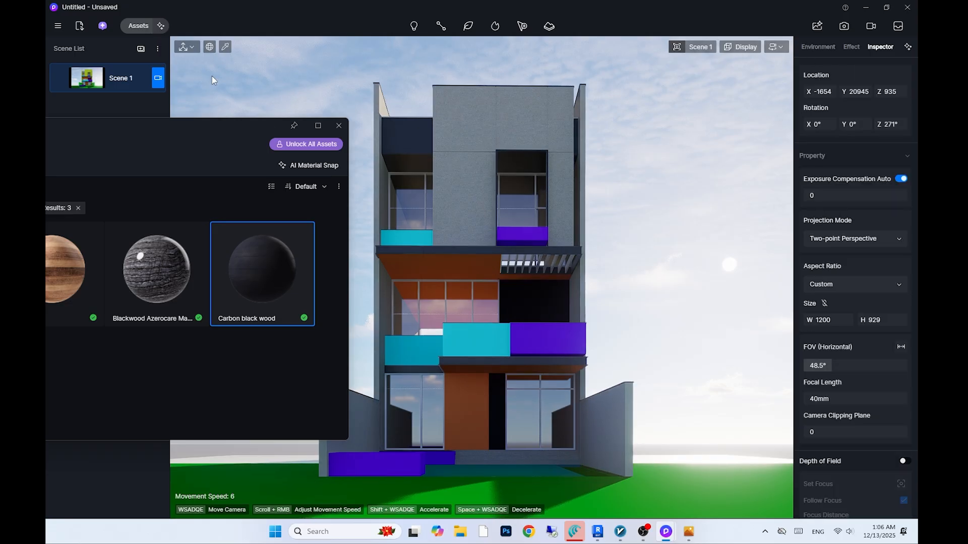
Pick the black wood strip's material, examine its texture up close and restore the Scene 1 view
left_click(225, 47)
left_click(497, 411)
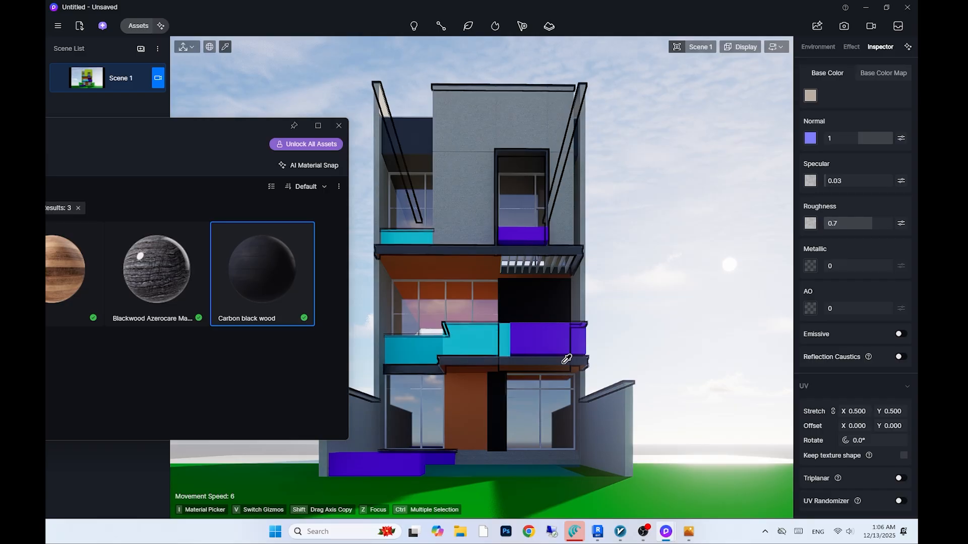
right_click_drag(534, 380, 544, 354)
scroll(535, 380, "up", 3)
key("w")
scroll(549, 354, "up", 14)
right_click_drag(547, 402, 547, 401)
key("s")
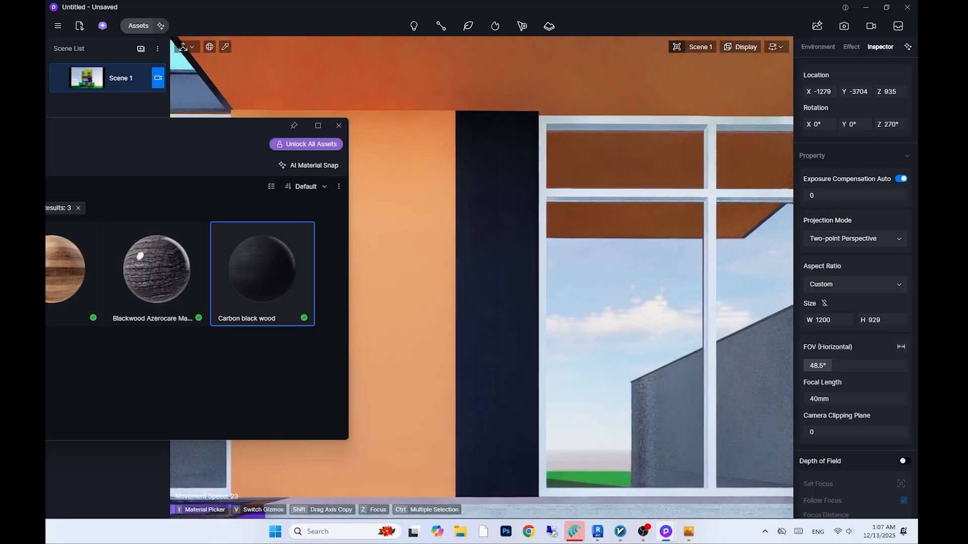
key("s")
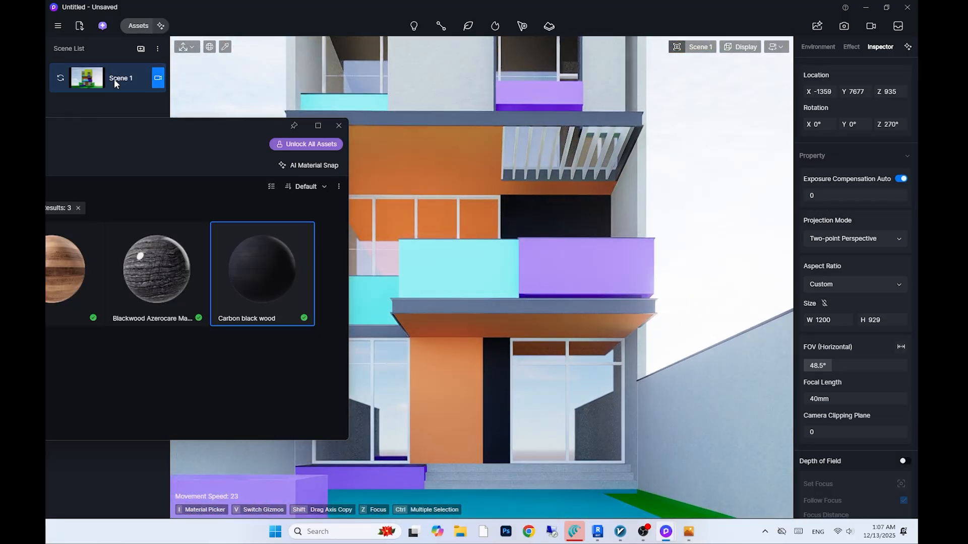
left_click(113, 79)
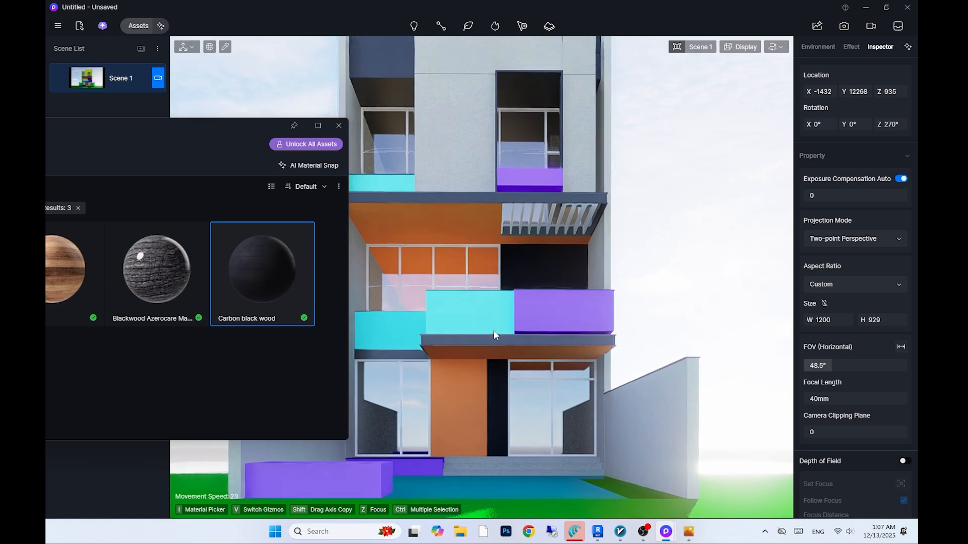
Apply the Black wood material to the orange entrance wall, rotate its texture 90° and set the stretch to 0.5
left_click_drag(225, 126, 561, 144)
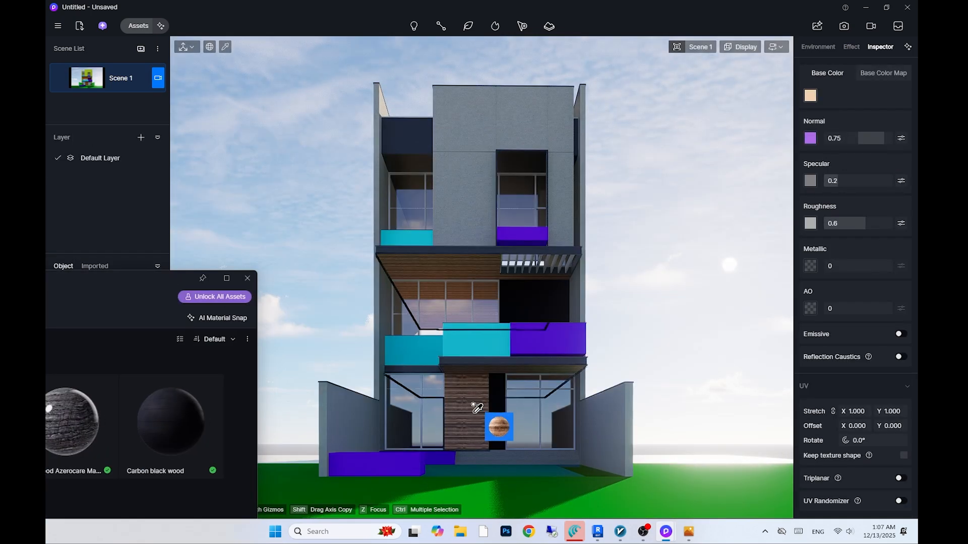
left_click(225, 46)
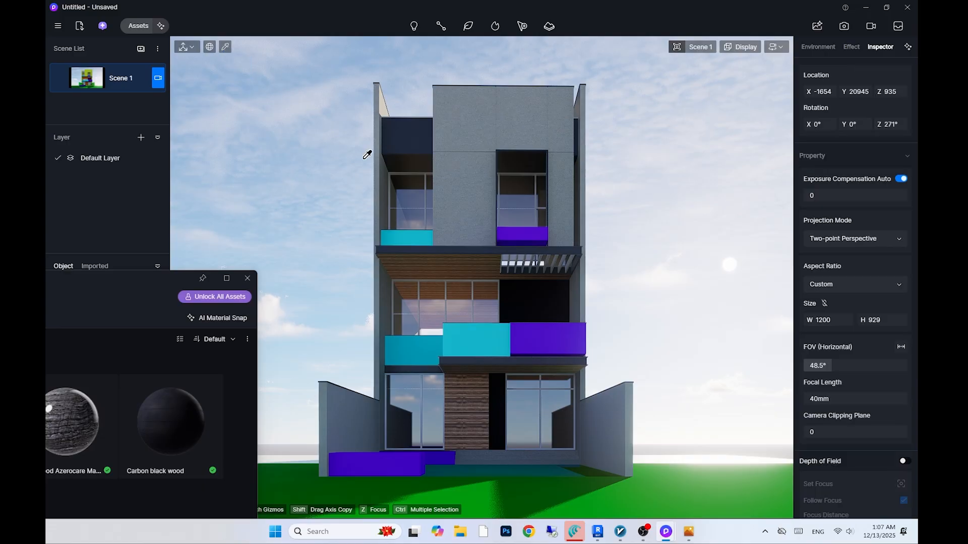
left_click(481, 416)
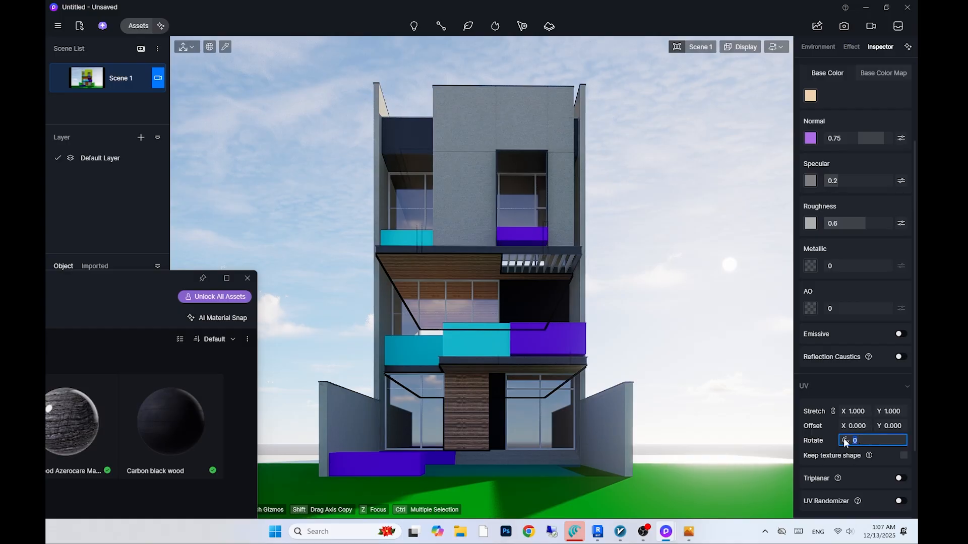
key("Return")
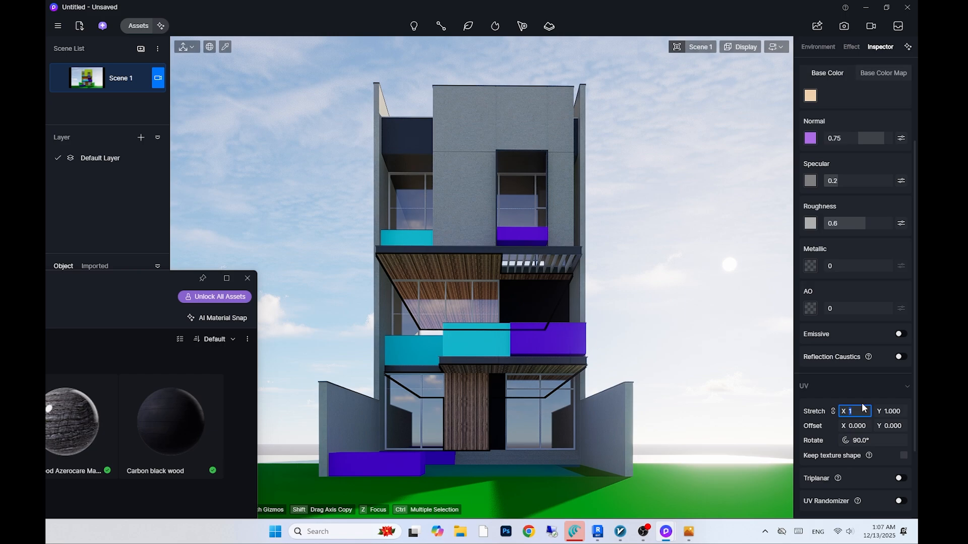
key("Return")
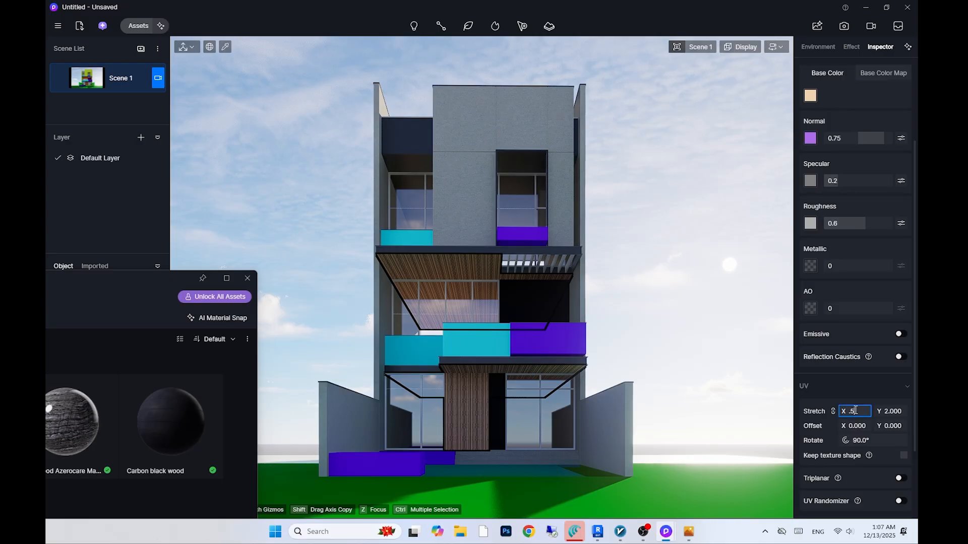
key("Return")
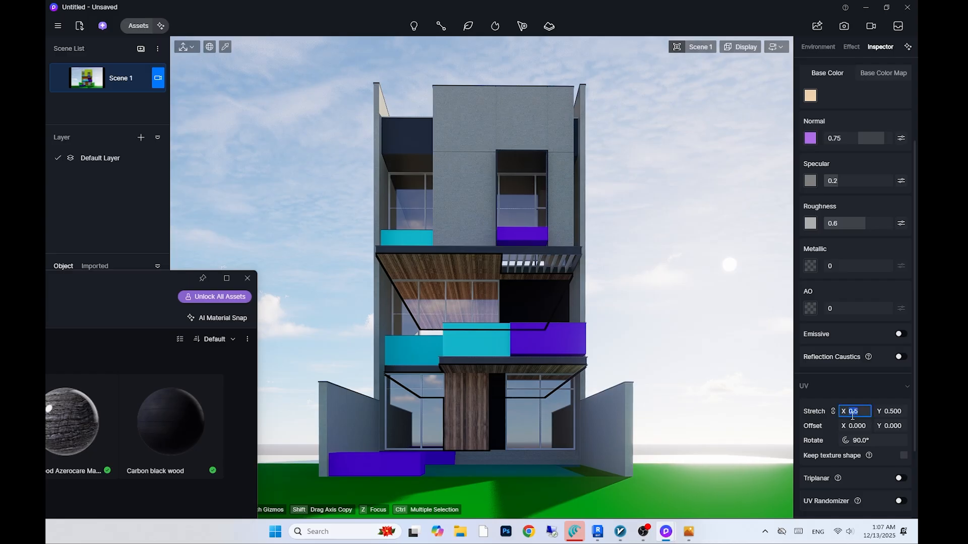
Search the material library for wood and try the Tawny Brickwork solid wood material on the entrance wall
left_click(686, 410)
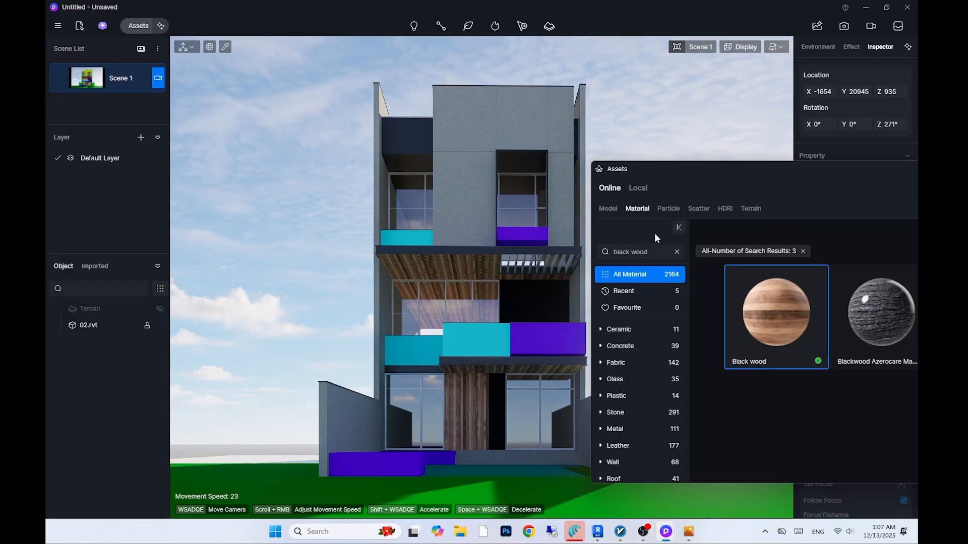
type("woo")
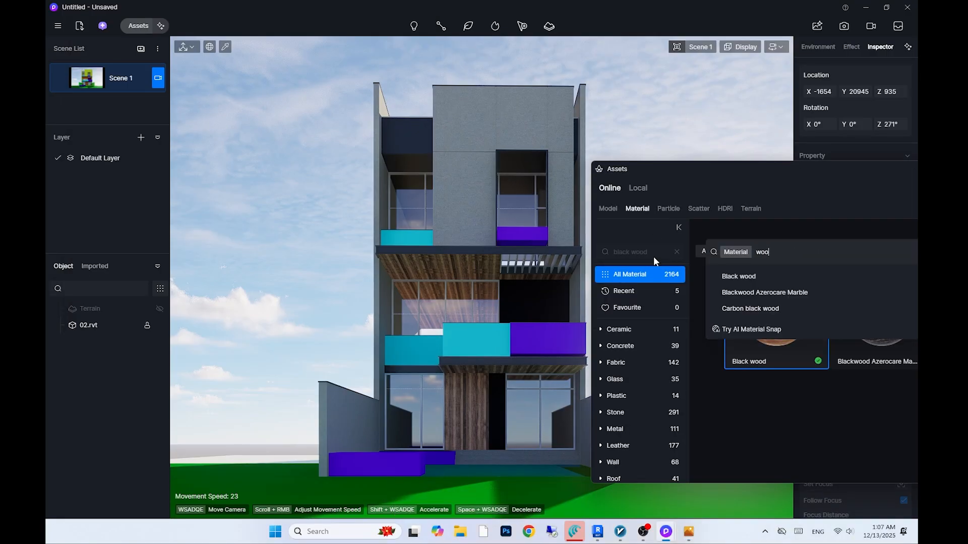
type("d")
key("Return")
left_click_drag(786, 168, 714, 86)
scroll(806, 320, "down", 5)
left_click_drag(881, 93, 802, 51)
left_click(615, 206)
left_click(423, 262)
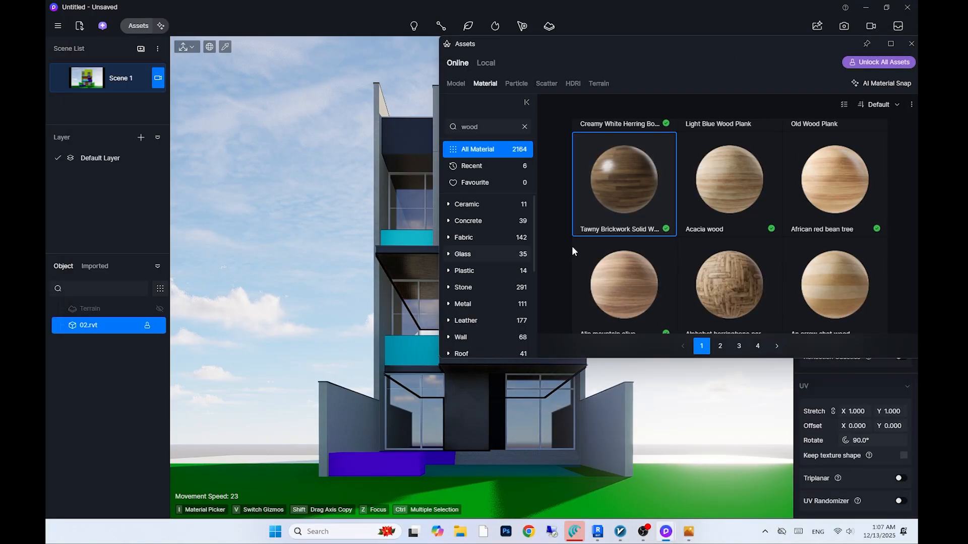
Try the Acacia wood material on the entrance wall and look through further wood materials
left_click(730, 187)
left_click(406, 260)
scroll(714, 253, "down", 3)
scroll(713, 253, "up", 1)
left_click_drag(579, 46, 870, 397)
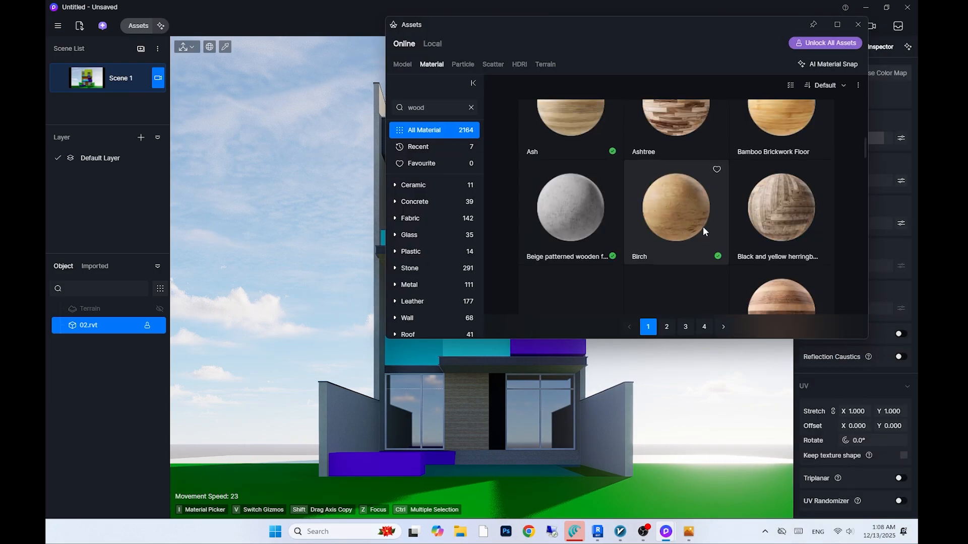
scroll(703, 226, "down", 3)
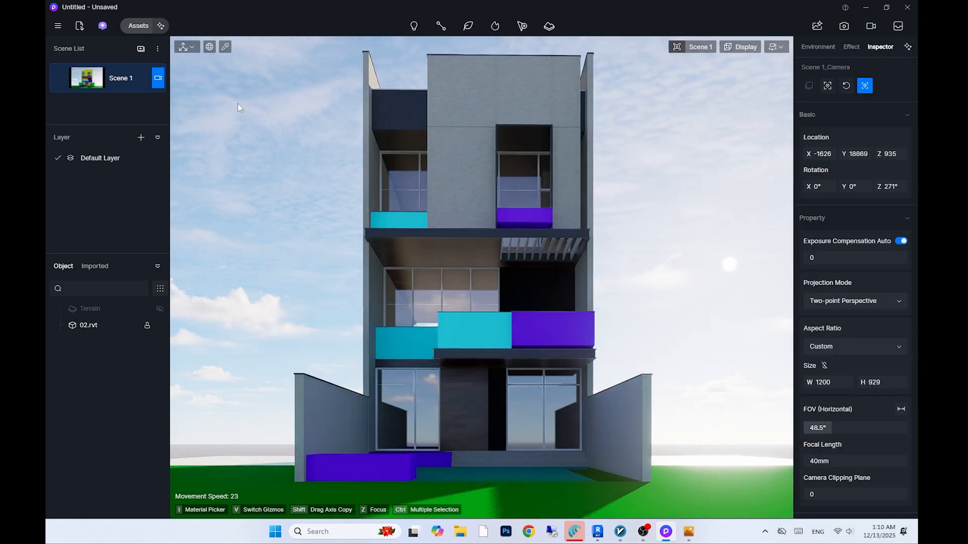
Pick the entrance wall's material and try Brown Strip Wood Grain from the material library on it
scroll(437, 86, "down", 1)
key("i")
left_click(477, 399)
scroll(857, 252, "down", 3)
left_click(138, 25)
left_click(378, 302)
left_click(470, 435)
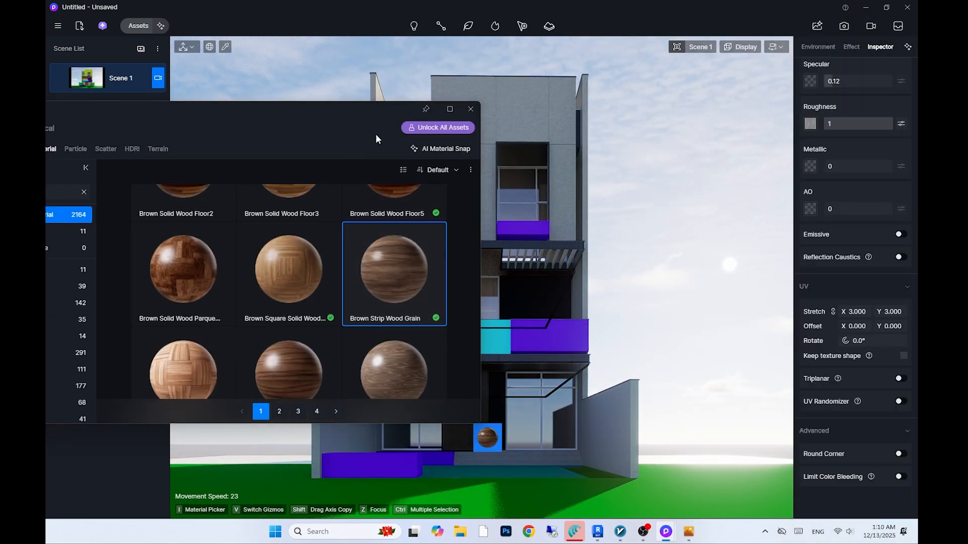
Try the Dark Pine Flooring and Dirty Pine materials on the entrance wall
left_click_drag(354, 151, 275, 117)
scroll(177, 285, "down", 8)
left_click(104, 287)
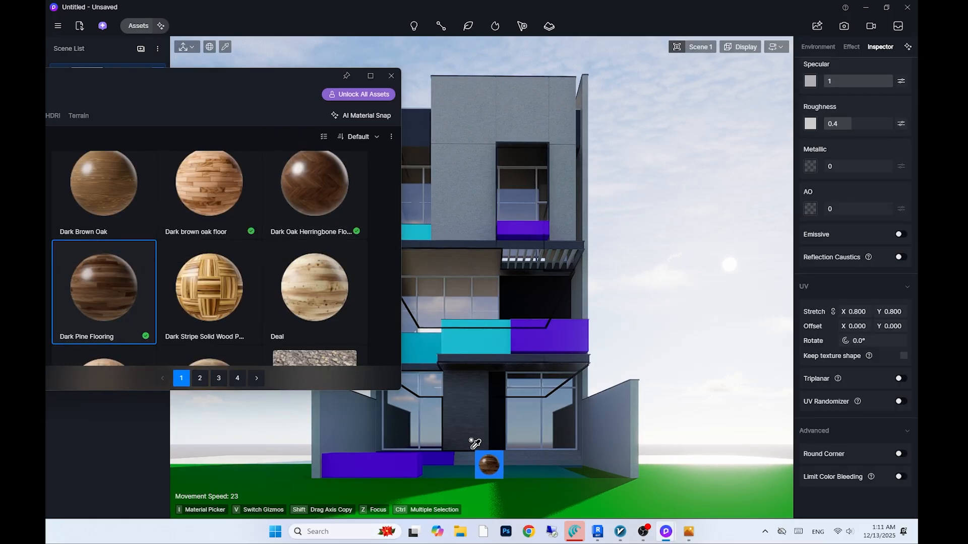
scroll(198, 253, "down", 3)
left_click(198, 252)
left_click(474, 407)
Try the Ebony material and two further wood materials from the search results on the entrance wall
scroll(303, 252, "down", 2)
left_click(312, 252)
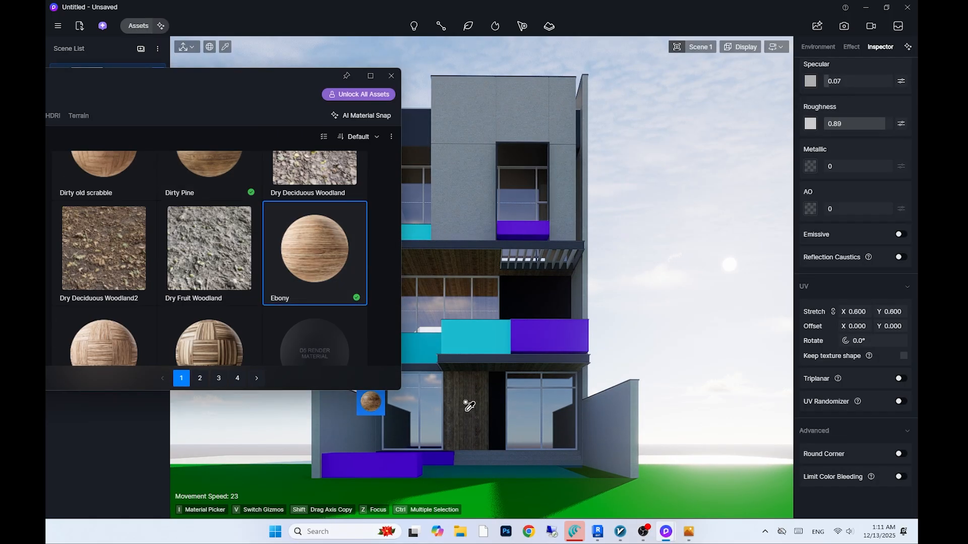
left_click(468, 406)
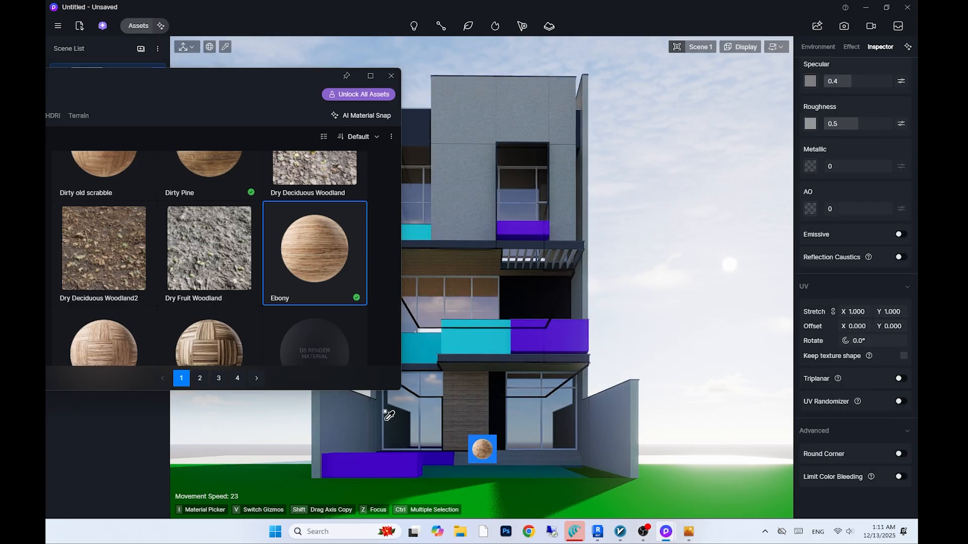
scroll(251, 283, "down", 10)
left_click(272, 216)
scroll(302, 302, "down", 2)
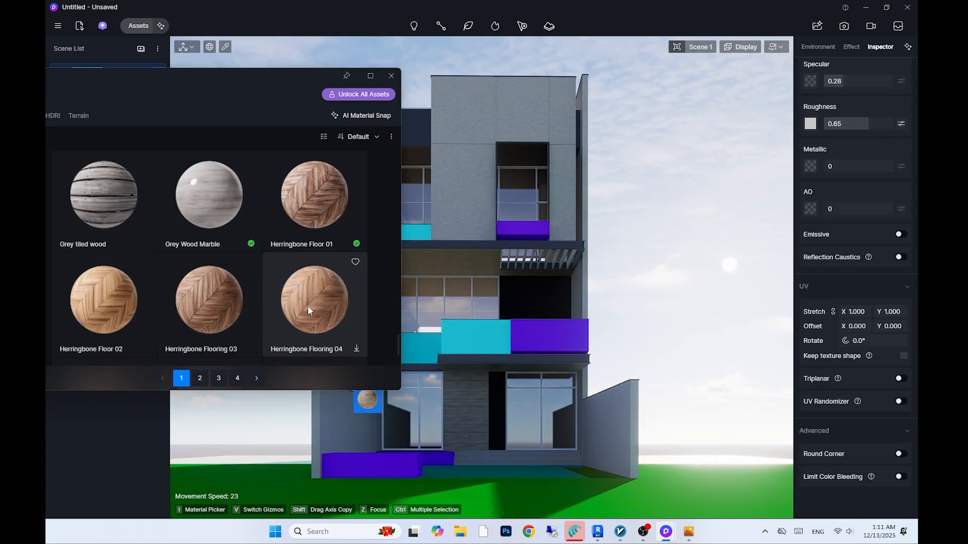
scroll(305, 308, "down", 8)
left_click(141, 282)
left_click(428, 417)
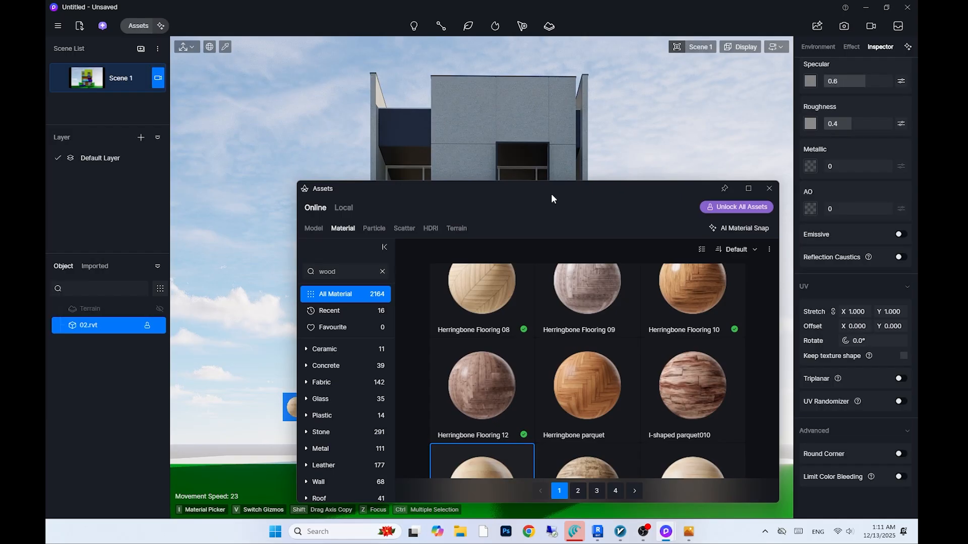
Search the materials for black wood and apply Black wood to the entrance wall with a texture stretch of 0.5
type("black")
key("Return")
scroll(619, 383, "down", 2)
scroll(504, 327, "up", 3)
left_click(353, 271)
type("wood")
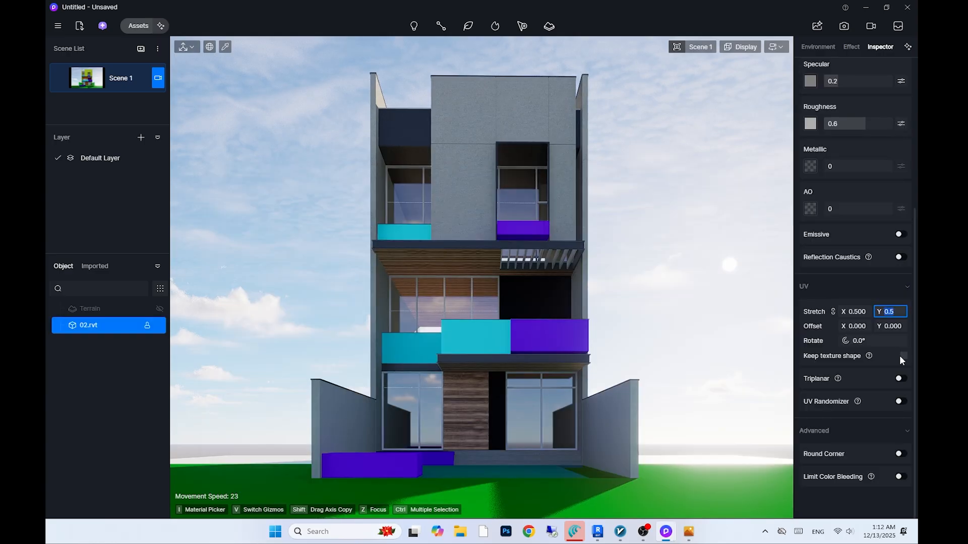
Rotate the entrance wall's wood texture to 90° and compare the facade with the reference picture
left_click(872, 341)
type("90")
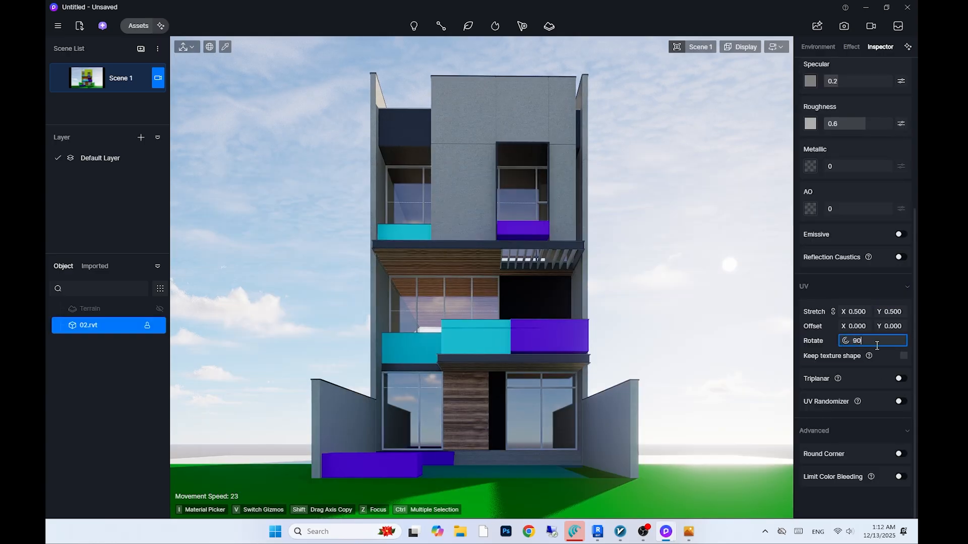
key("Return")
key("Escape")
key("alt+Tab")
key("alt+Tab")
Pick the wood material under the entrance canopy and set its texture stretch to 0.8
key("i")
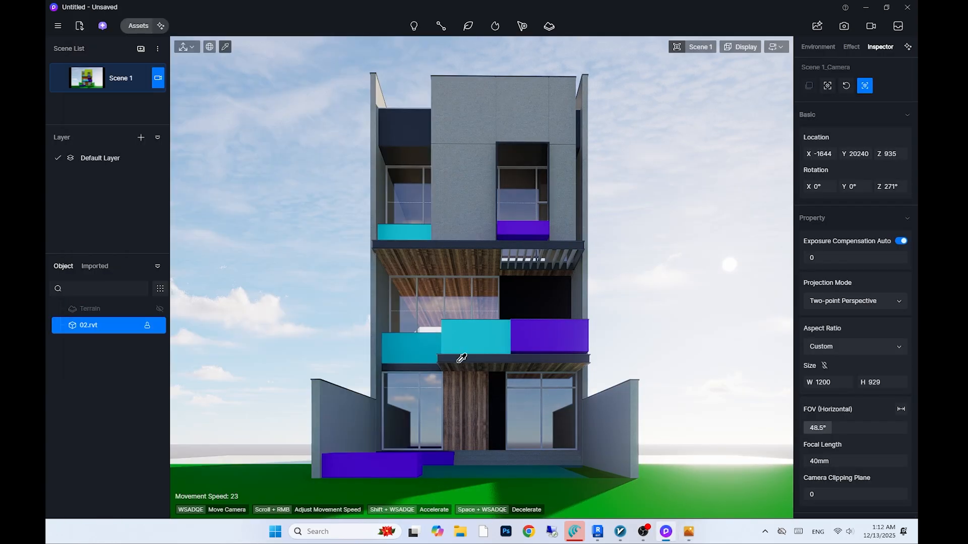
left_click(461, 358)
key("alt+Tab")
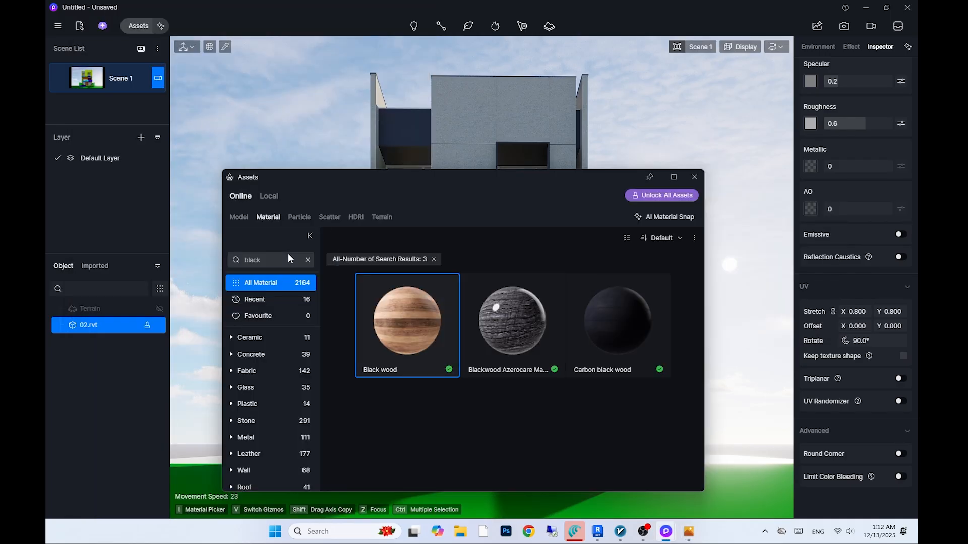
Apply a black material from the material library to the facade's window frames
left_click_drag(553, 362, 475, 274)
left_click(372, 347)
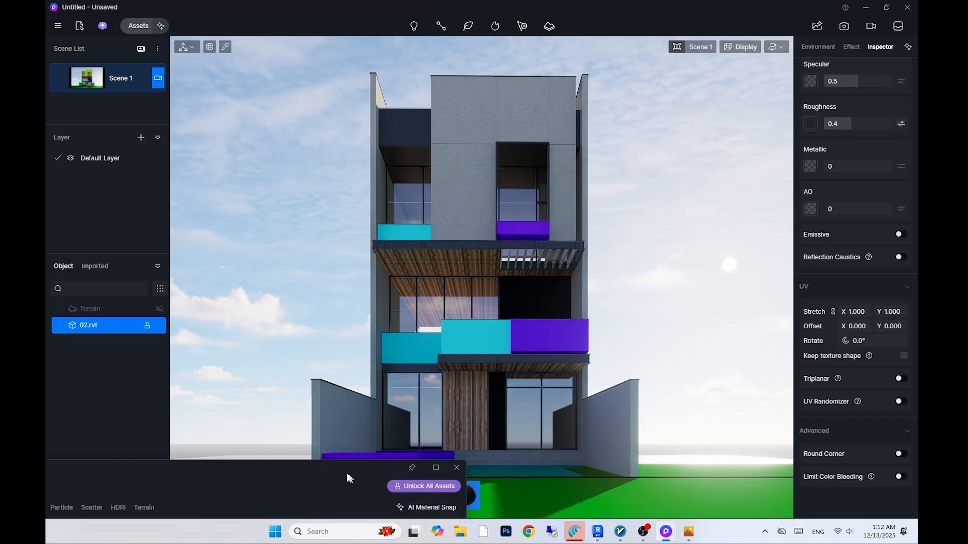
left_click(395, 485)
left_click_drag(147, 242, 338, 212)
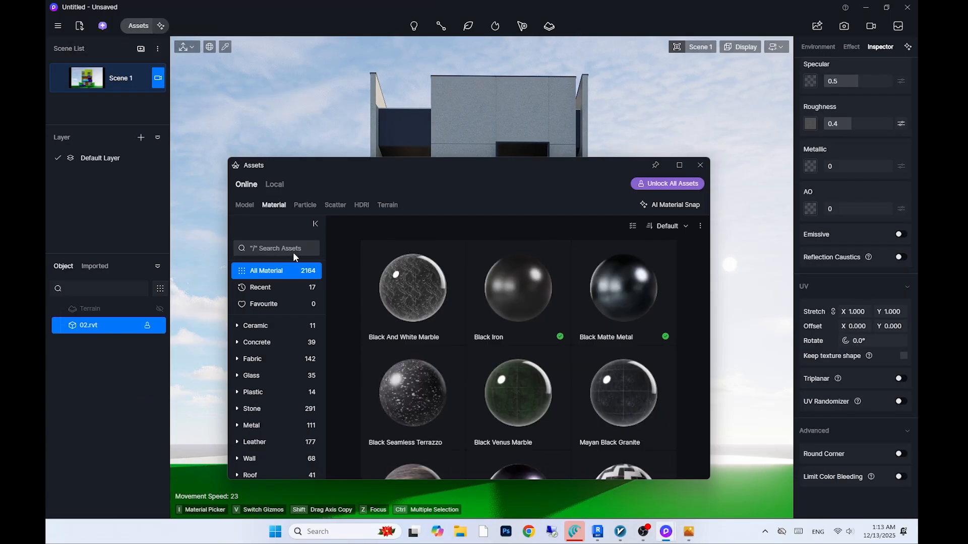
Search the materials for stone and apply 1:2 Misty rain stone tile to the purple parapets and planter boxes
left_click(295, 248)
type("stone")
key("Return")
left_click_drag(504, 316, 514, 309)
left_click(545, 339)
left_click_drag(426, 411, 299, 498)
Copy the Glass material from the upper window onto the cyan balcony railings and close the asset library
left_click(225, 47)
left_click(413, 208)
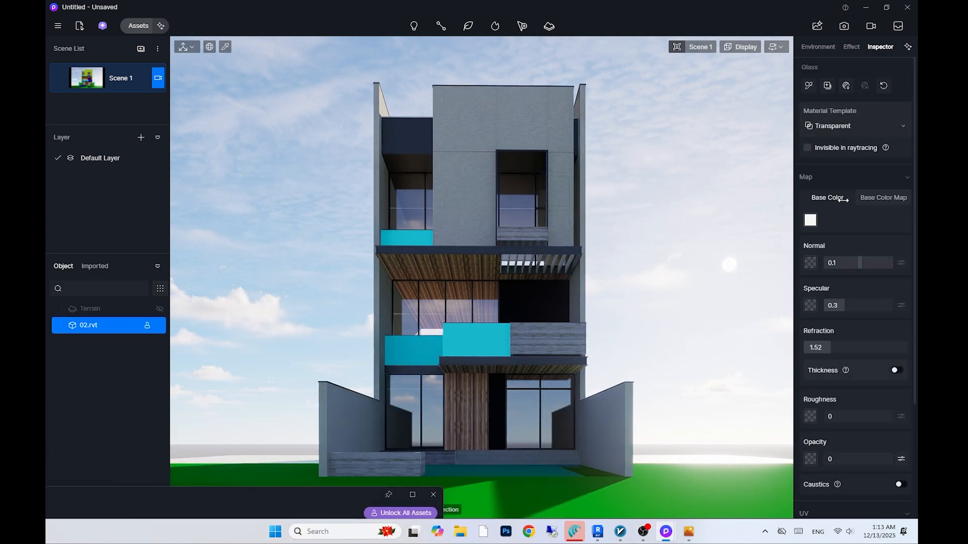
left_click(409, 237)
left_click_drag(337, 497, 205, 58)
left_click(299, 57)
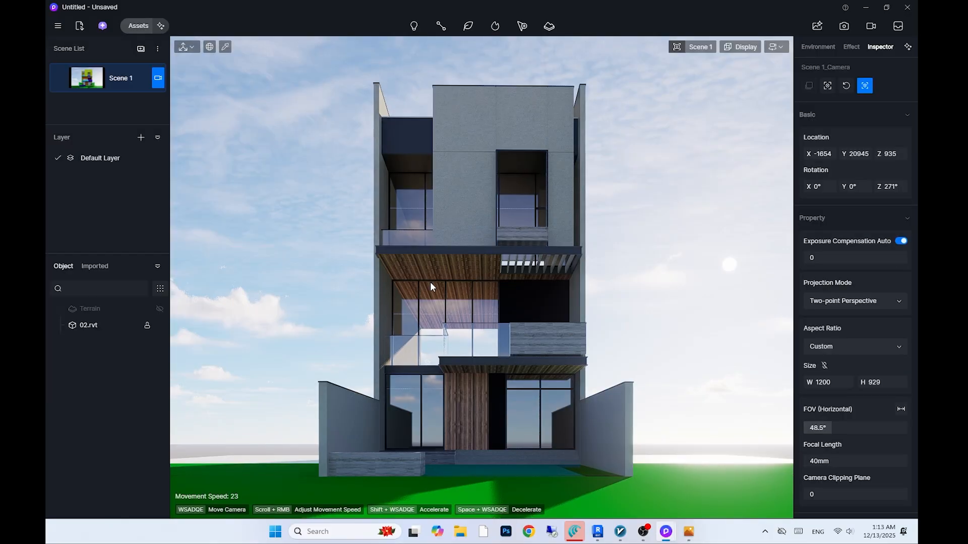
Apply the Black Nappa Leather material to the light pergola louvres above the second-floor balcony
left_click(436, 337)
scroll(869, 364, "down", 3)
left_click(678, 295)
key("i")
left_click(524, 318)
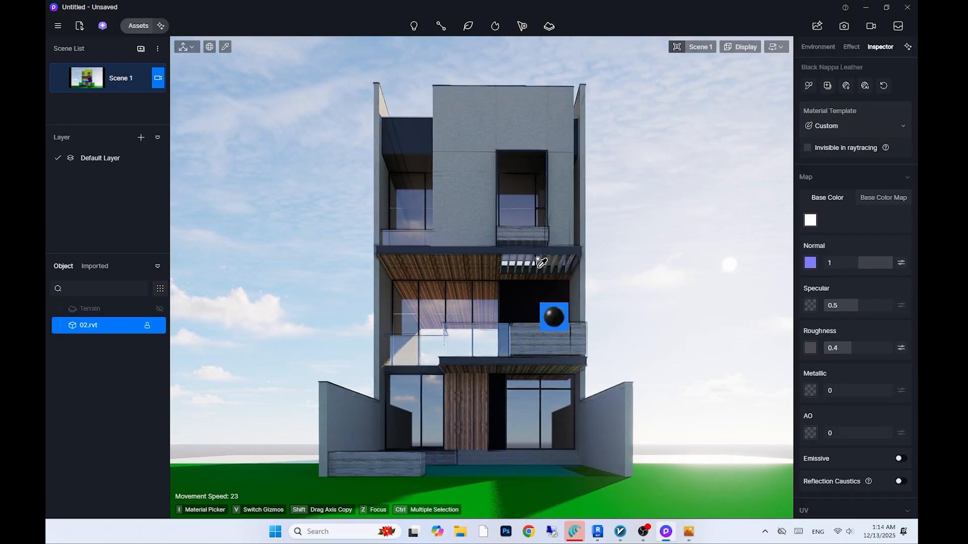
key("Escape")
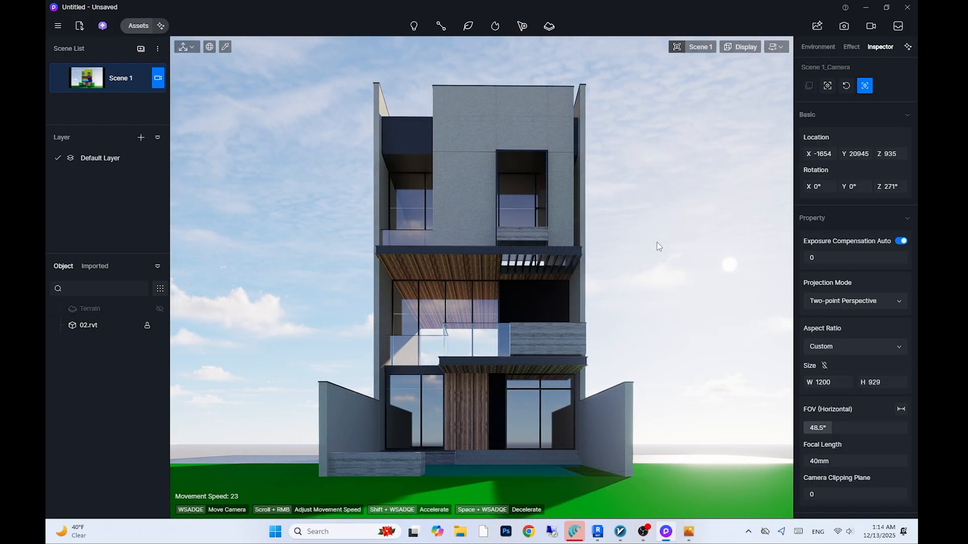
Check the planting in the reference picture and search the model library for palm
key("alt+Tab")
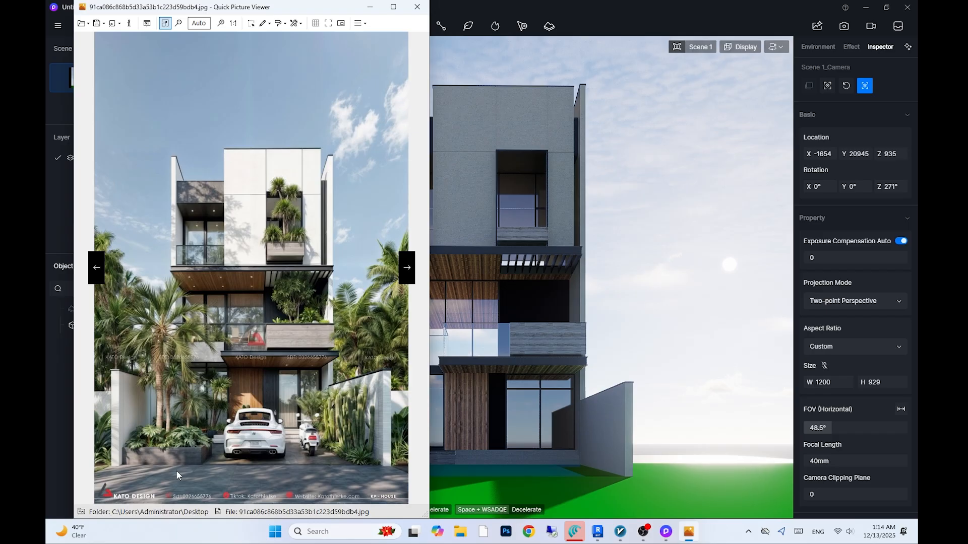
left_click(542, 325)
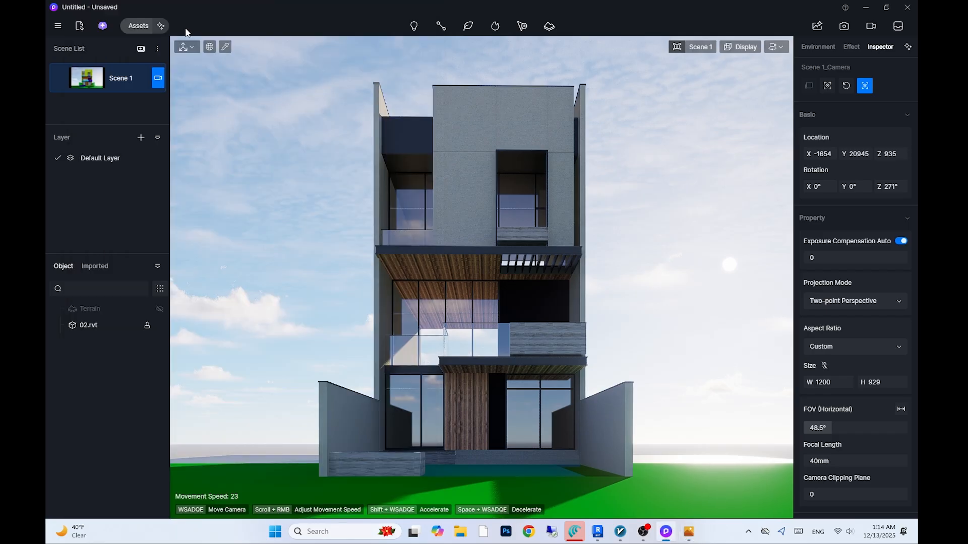
left_click(136, 25)
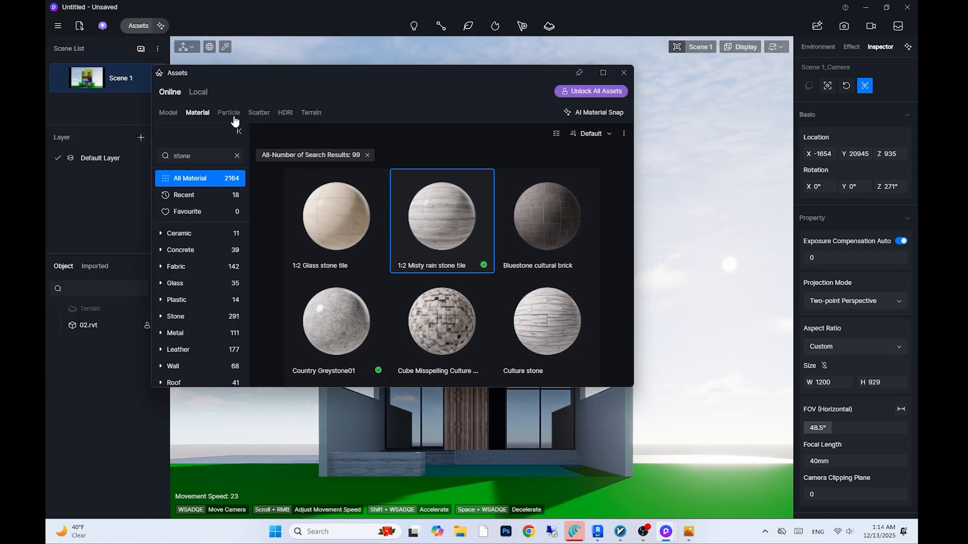
left_click(213, 154)
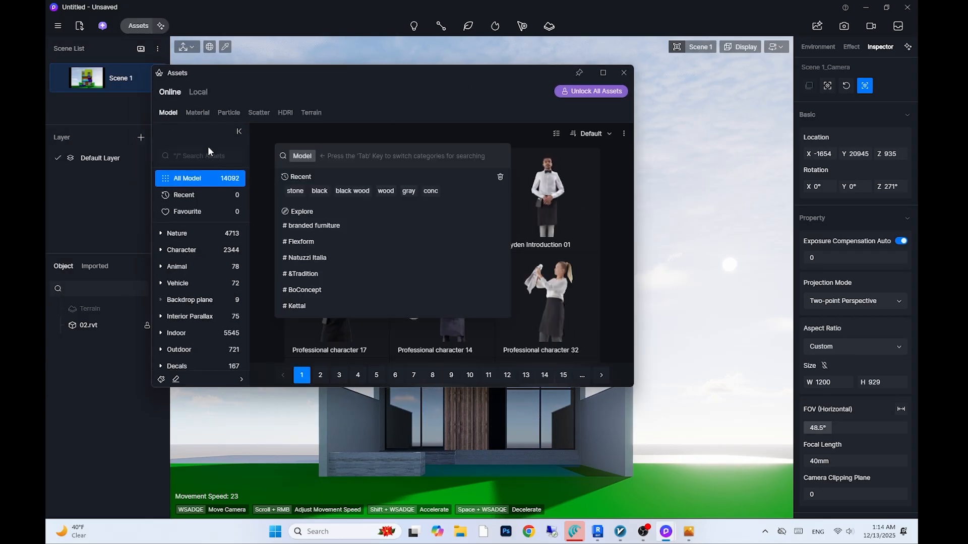
type("palm")
key("Return")
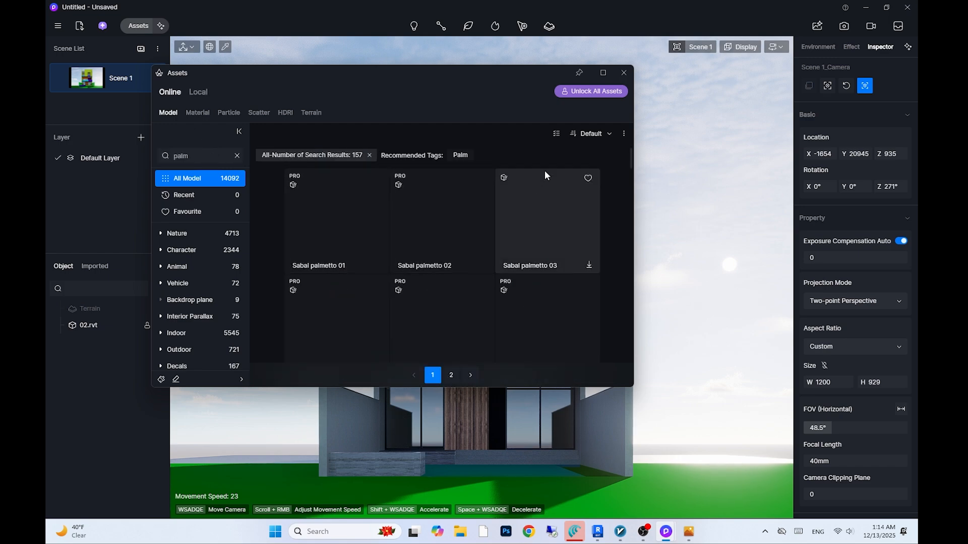
Filter the palm models to Free Only and compare them with the trees in the reference picture
left_click(556, 134)
left_click(526, 171)
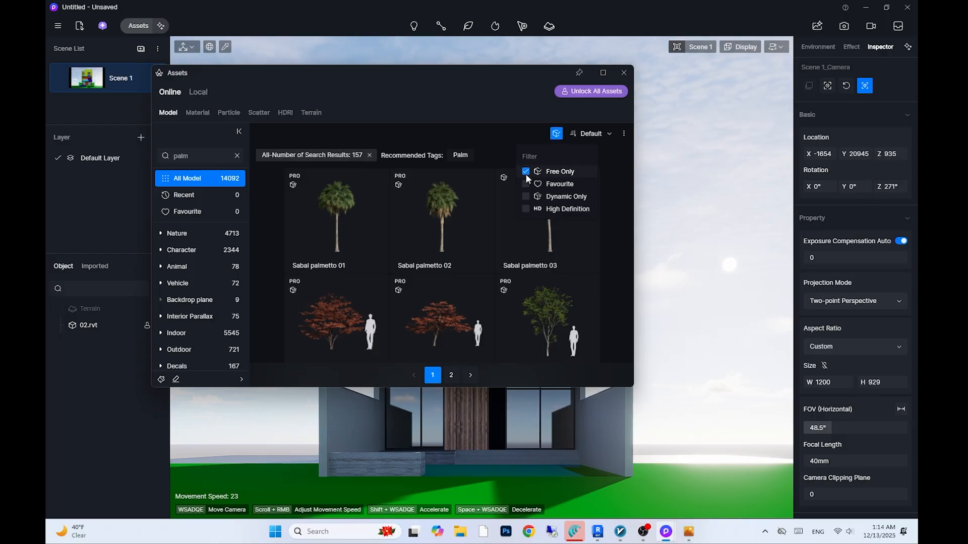
left_click_drag(419, 73, 607, 67)
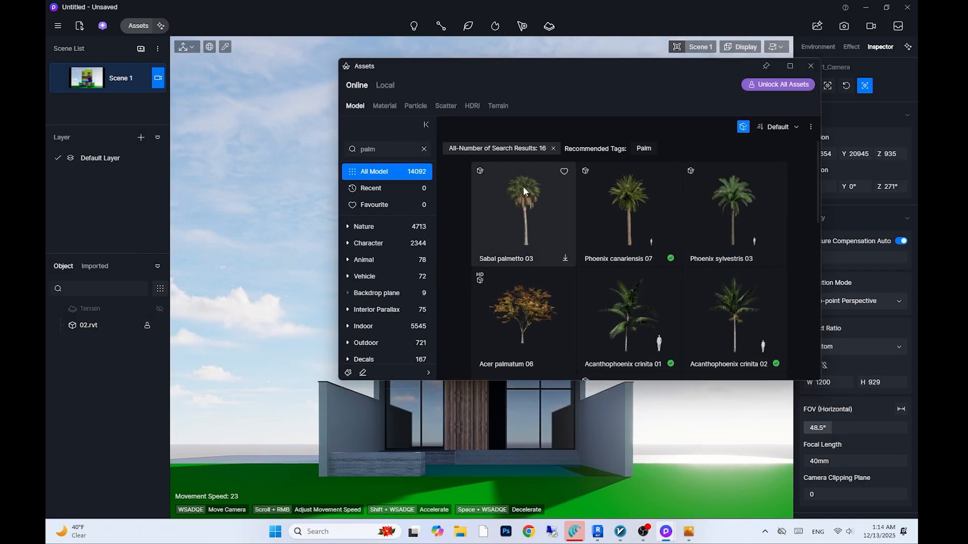
key("alt+Tab")
key("alt+Tab")
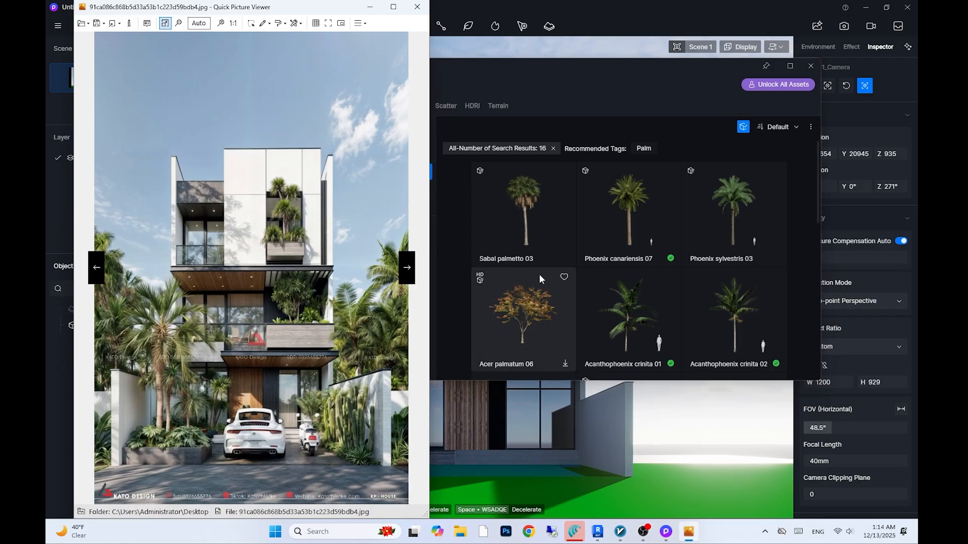
Browse the free palm models and download Sabal palmetto 03
scroll(664, 214, "down", 1)
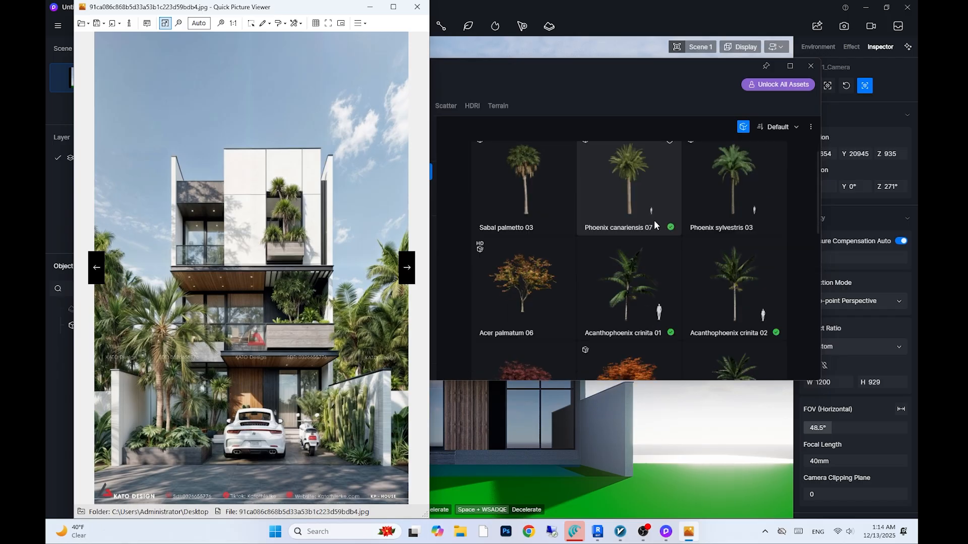
scroll(640, 306, "down", 3)
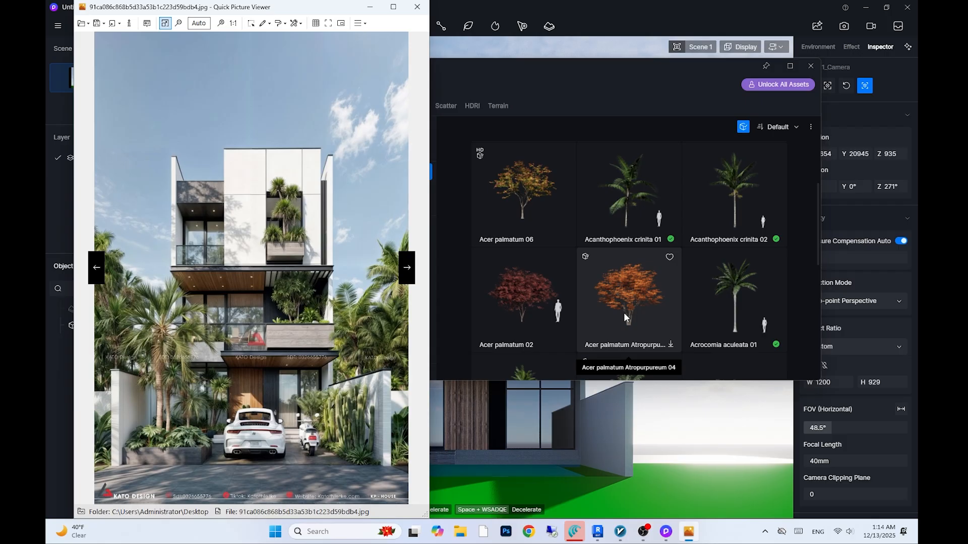
scroll(624, 312, "down", 6)
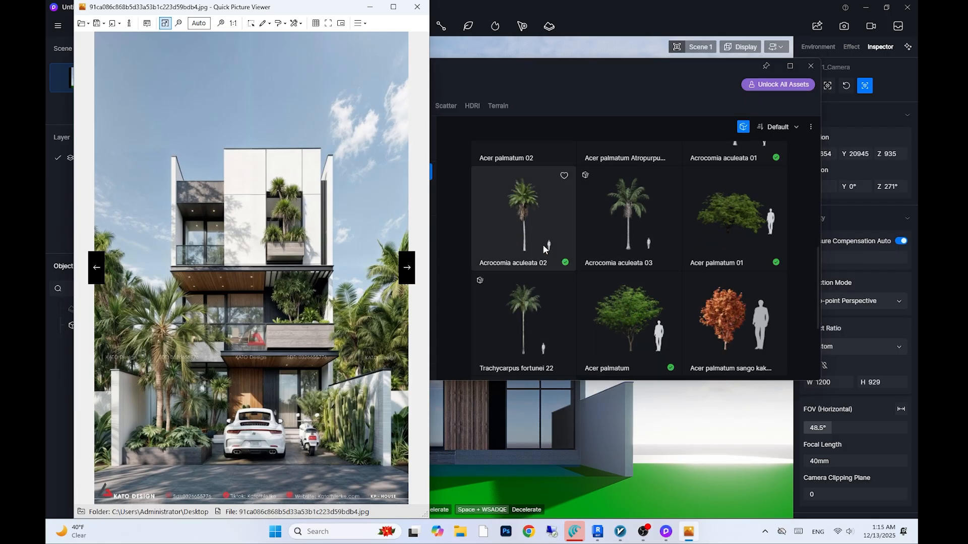
scroll(635, 317, "up", 6)
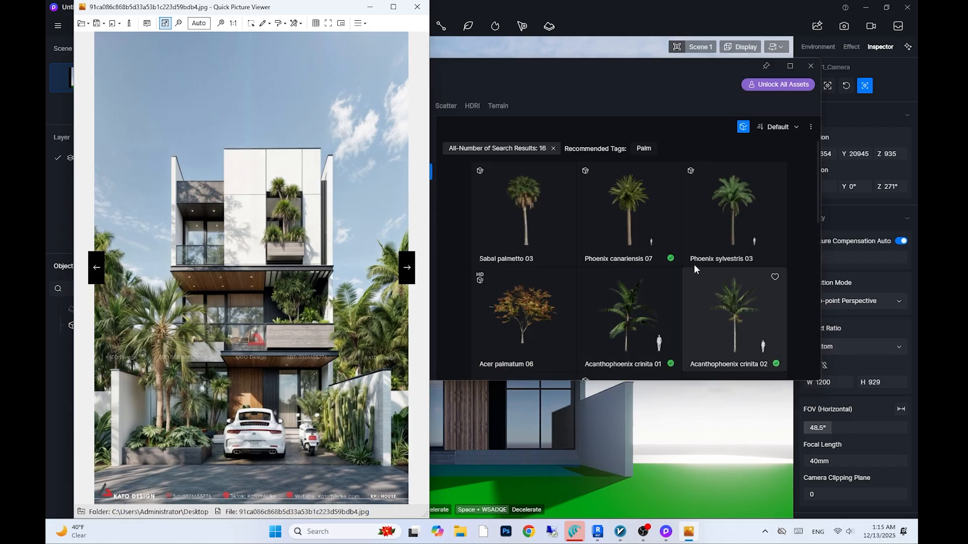
left_click(533, 228)
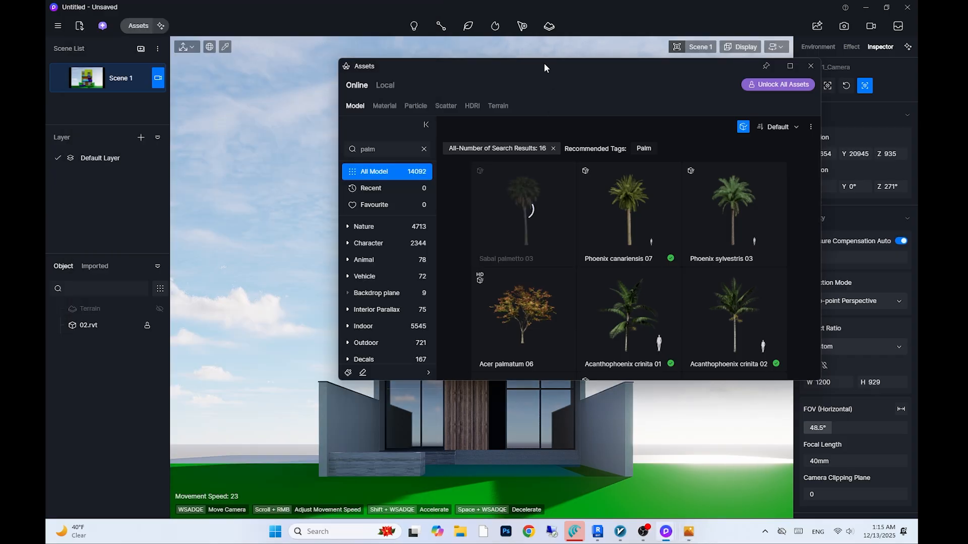
Place an Acrocomia aculeata 02 palm on the front planter beside the boundary wall and close the asset library
scroll(524, 244, "down", 2)
scroll(541, 267, "down", 2)
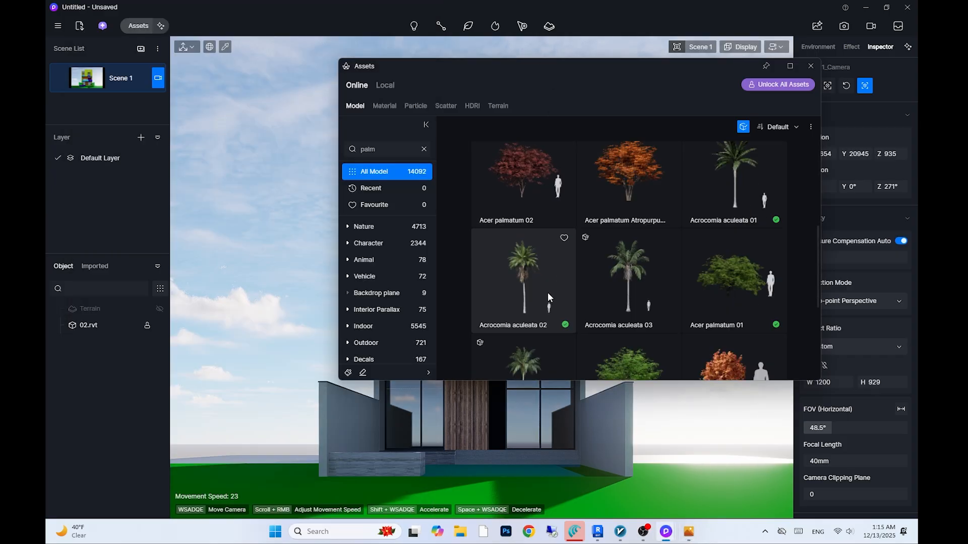
left_click(516, 301)
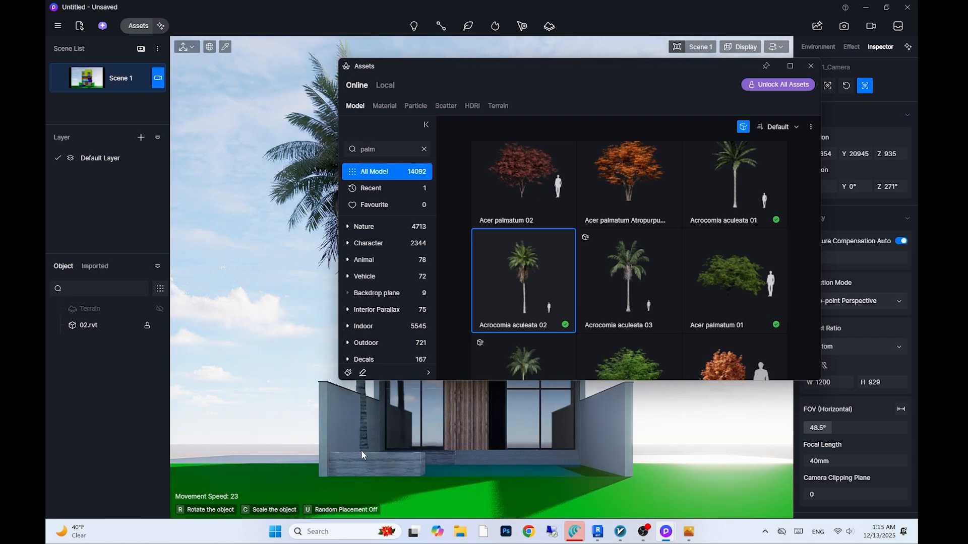
left_click(361, 452)
key("alt+Tab")
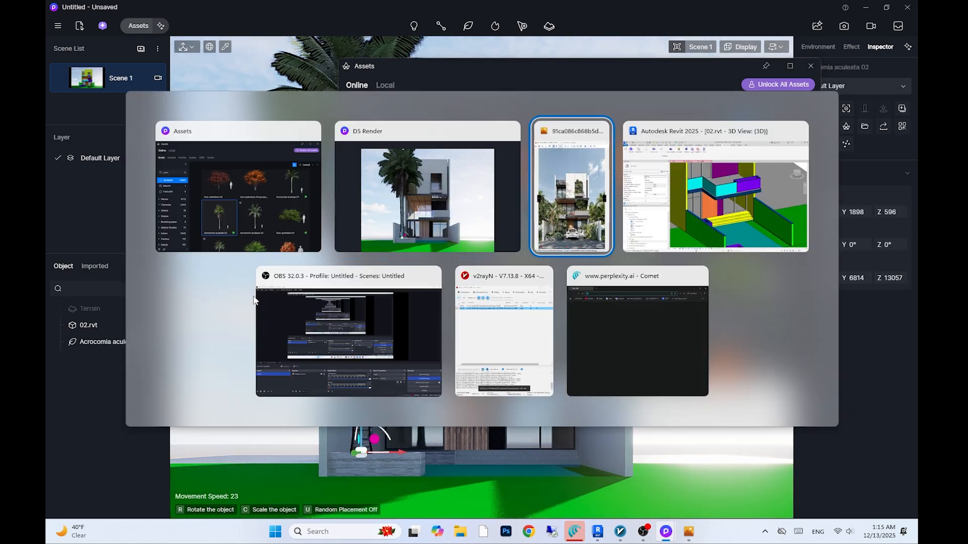
left_click(515, 13)
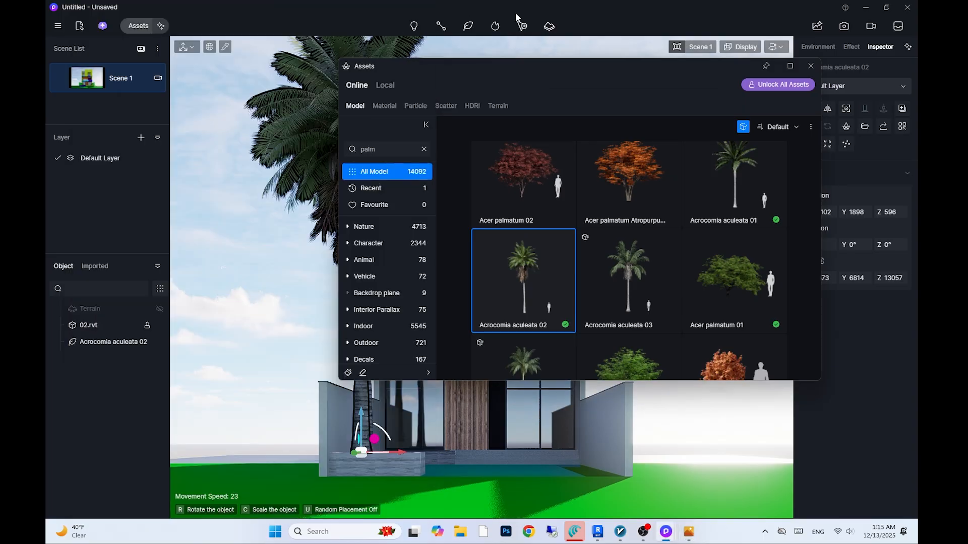
left_click(810, 67)
Move the palm toward the entrance to X -4419 and scale it proportionally to an X size of 3500
left_click(366, 425)
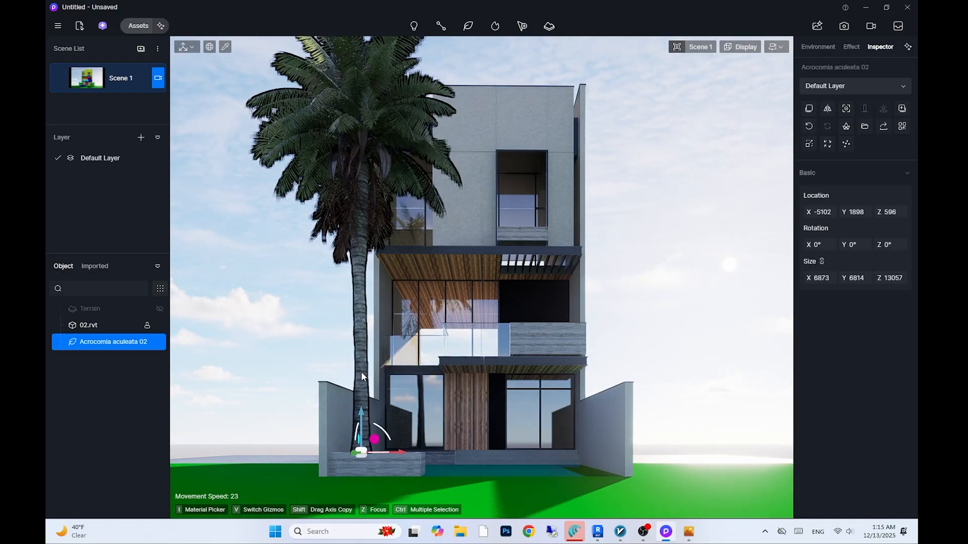
left_click_drag(361, 426, 420, 506)
type("4500")
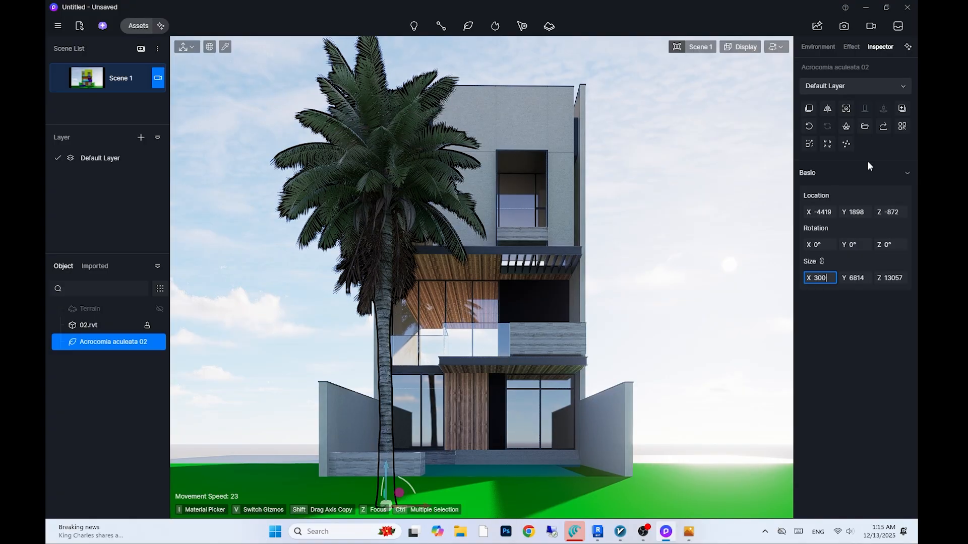
key("Return")
left_click(821, 278)
type("3500")
key("Return")
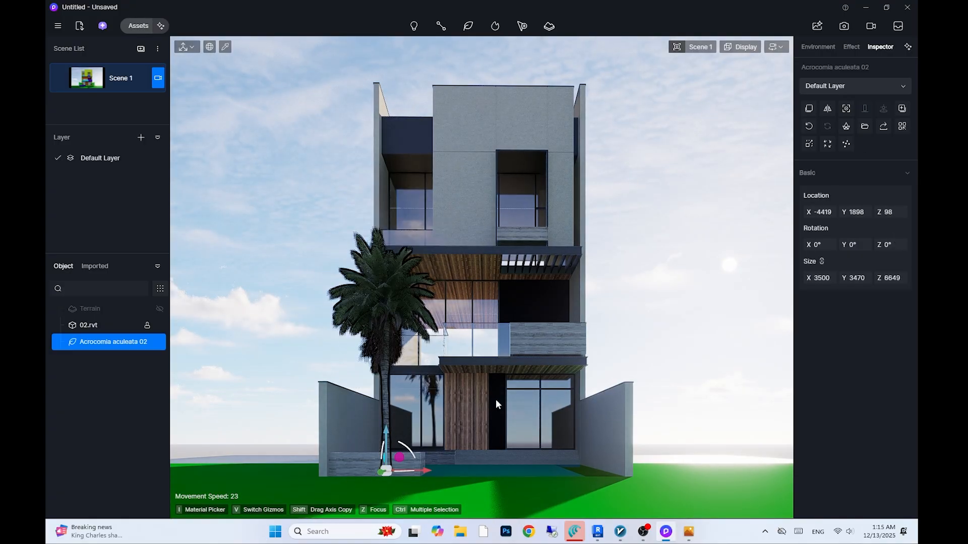
Lower the palm to about Z -2 and move it forward in the planter to about Y 2454
left_click_drag(387, 432, 387, 438)
left_click_drag(381, 475, 368, 482)
key("ctrl+z")
left_click(382, 326)
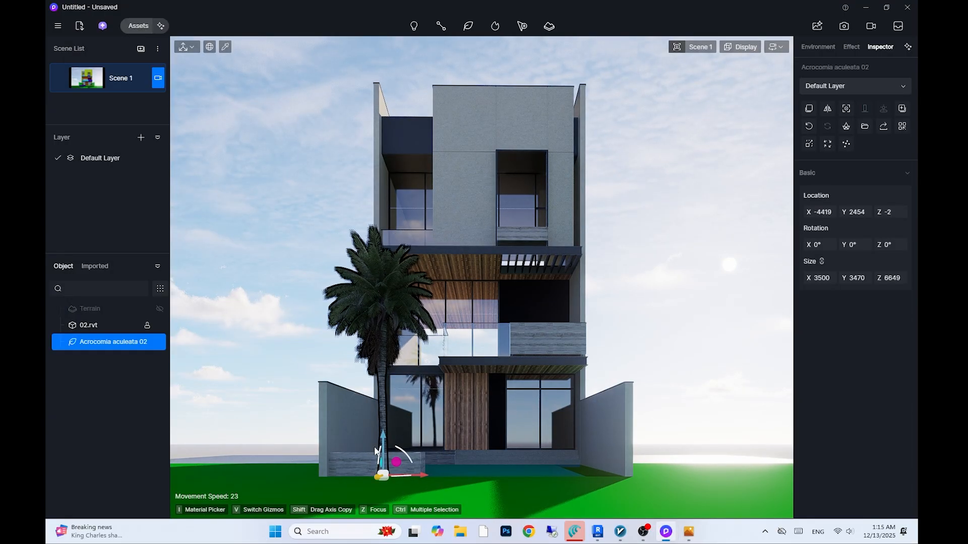
key("z")
Clear the palm search and look through the Nature categories Flowering Tree, Broadleaf, Conifer and Palm for planting
left_click(131, 26)
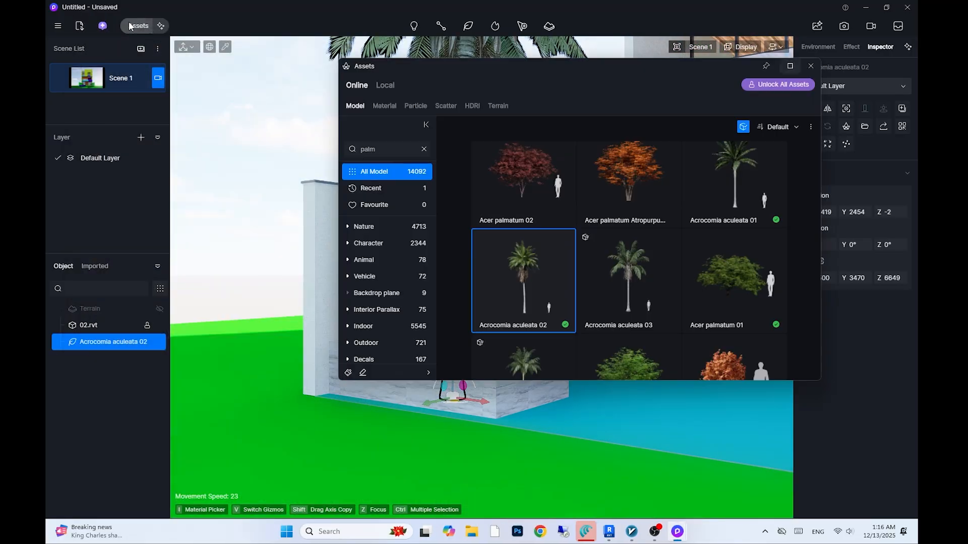
left_click(393, 227)
left_click(395, 244)
left_click(424, 149)
left_click(394, 226)
left_click(393, 244)
left_click(393, 261)
scroll(555, 295, "down", 3)
left_click(392, 277)
left_click(394, 292)
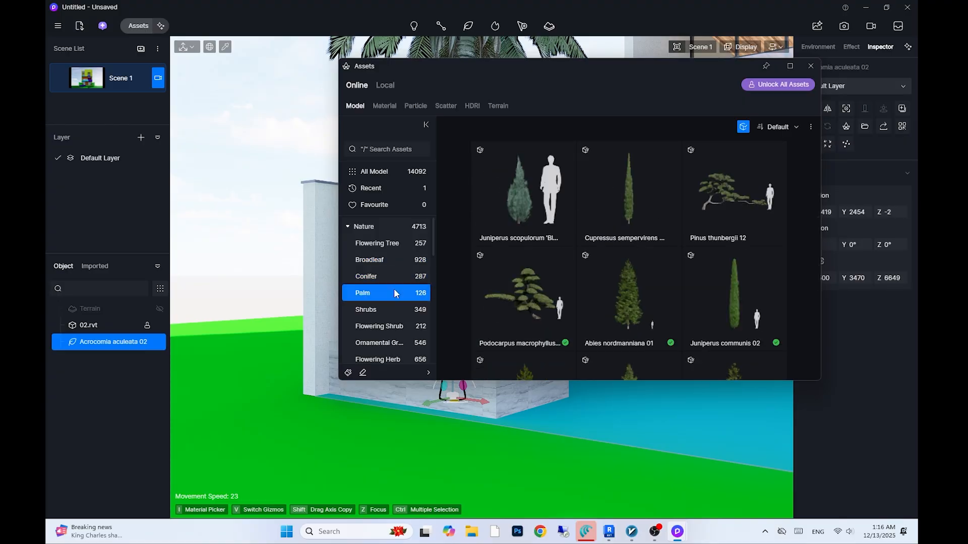
scroll(397, 317, "down", 2)
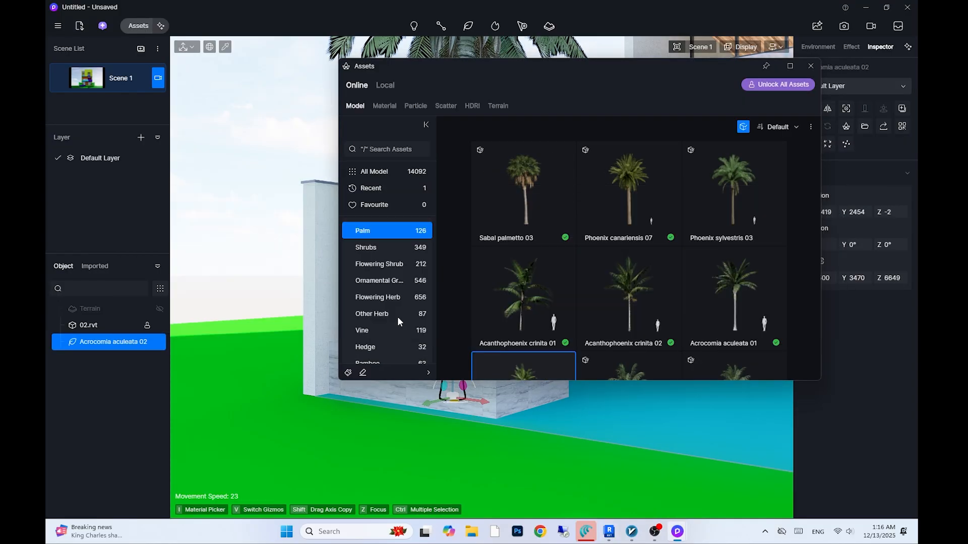
Look through the Shrubs, Ornamental Grass and Other Herb categories for plants that suit the planter
key("super+e")
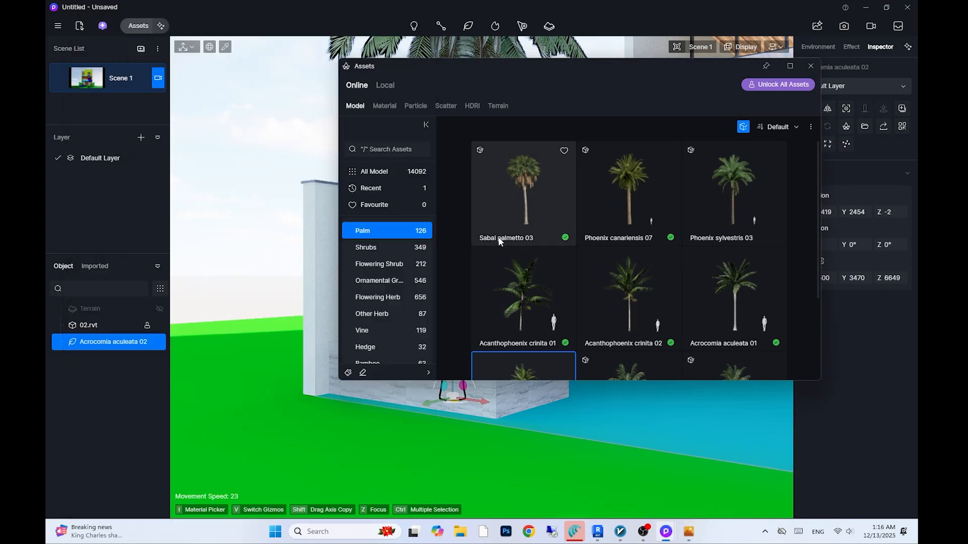
left_click(392, 247)
left_click(396, 280)
left_click(393, 313)
left_click(386, 308)
left_click(384, 309)
left_click(384, 309)
left_click(384, 310)
scroll(394, 343, "up", 5)
Look through the complete Nature model collection for planting
left_click(388, 226)
scroll(615, 315, "down", 15)
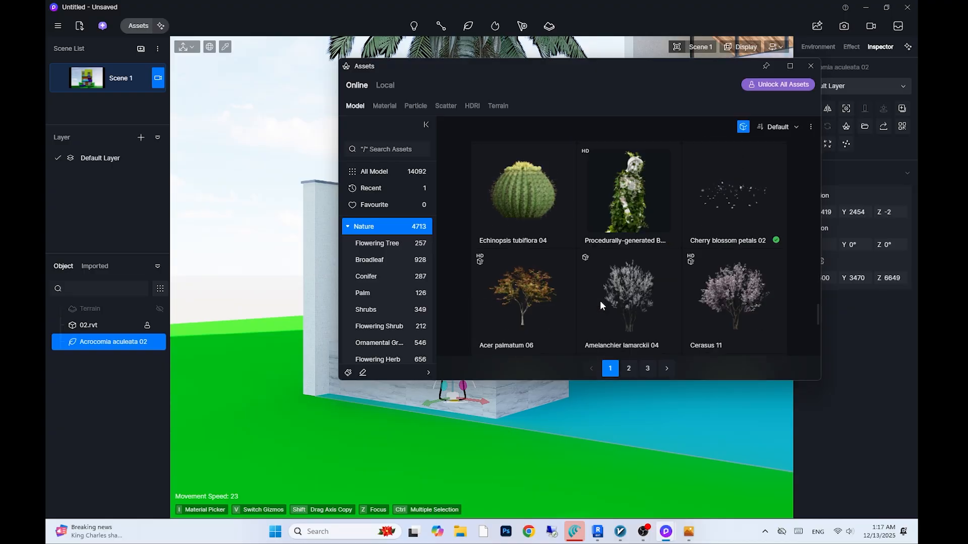
scroll(600, 305, "up", 5)
scroll(600, 305, "down", 4)
left_click_drag(820, 312, 804, 157)
scroll(654, 283, "down", 7)
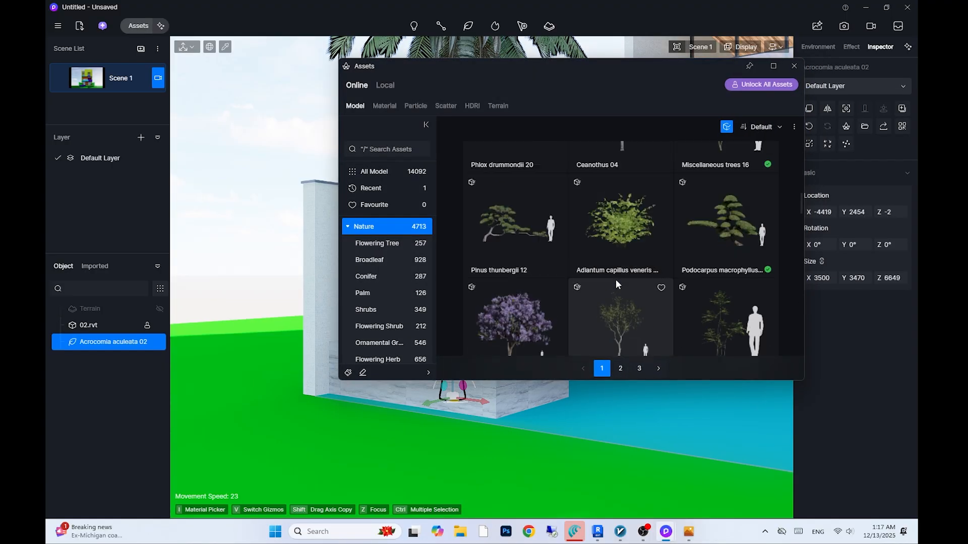
Compare the models in the Flowering Tree, Broadleaf, Conifer and Palm categories again
left_click(377, 243)
scroll(519, 278, "down", 4)
left_click(370, 260)
scroll(633, 315, "down", 5)
left_click(370, 277)
scroll(548, 312, "down", 7)
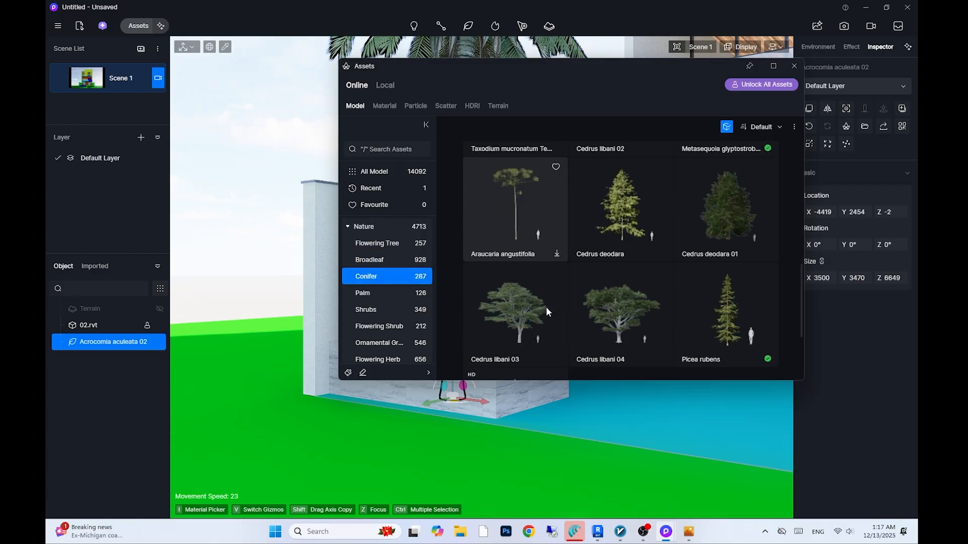
left_click(362, 293)
scroll(579, 293, "down", 6)
Find Mahonia fortunei among the Shrubs and place one beside the palm in the front planter
left_click(366, 309)
scroll(521, 301, "down", 7)
left_click(622, 276)
scroll(621, 276, "down", 3)
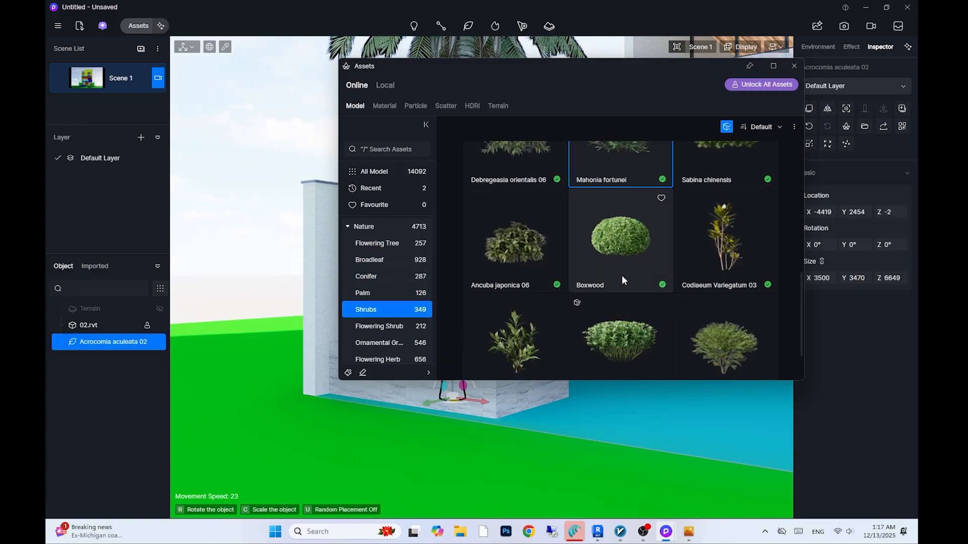
left_click(421, 355)
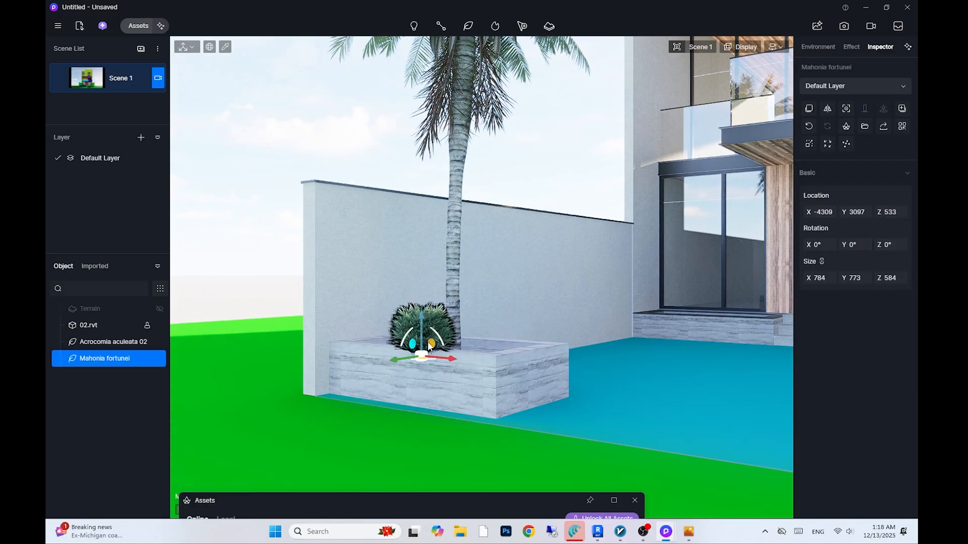
Return to Scene 1 and copy the Mahonia fortunei shrub within the front planter and back toward the house
left_click(91, 79)
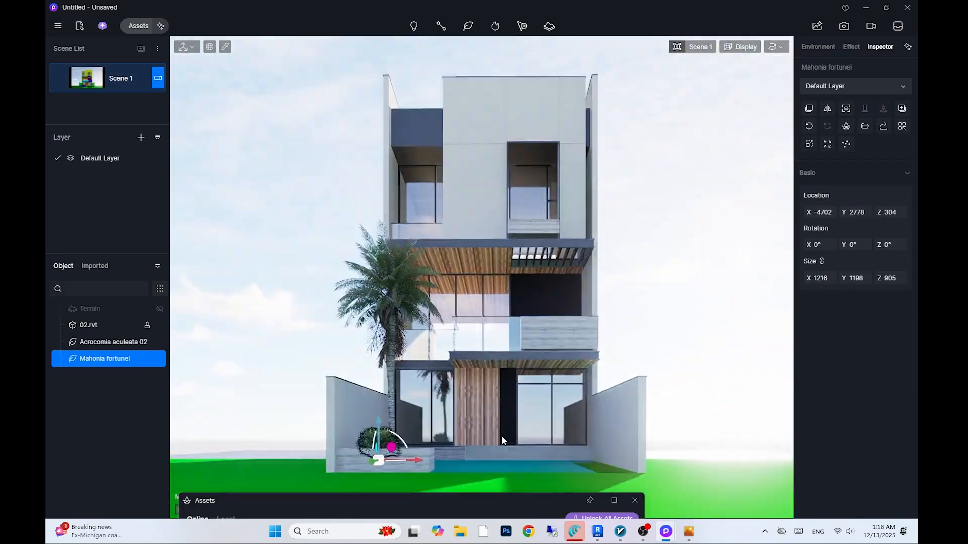
left_click_drag(399, 462, 397, 463)
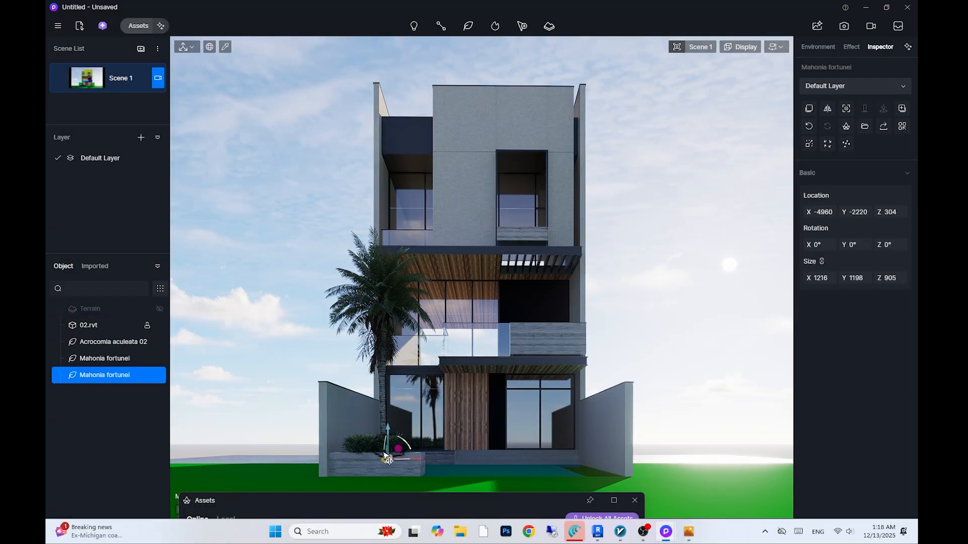
left_click_drag(388, 458, 387, 457, "alt")
Move the copied Mahonia fortunei shrub back toward the planter against the house, using a parallel side view
right_click_drag(387, 458, 454, 444)
left_click(777, 47)
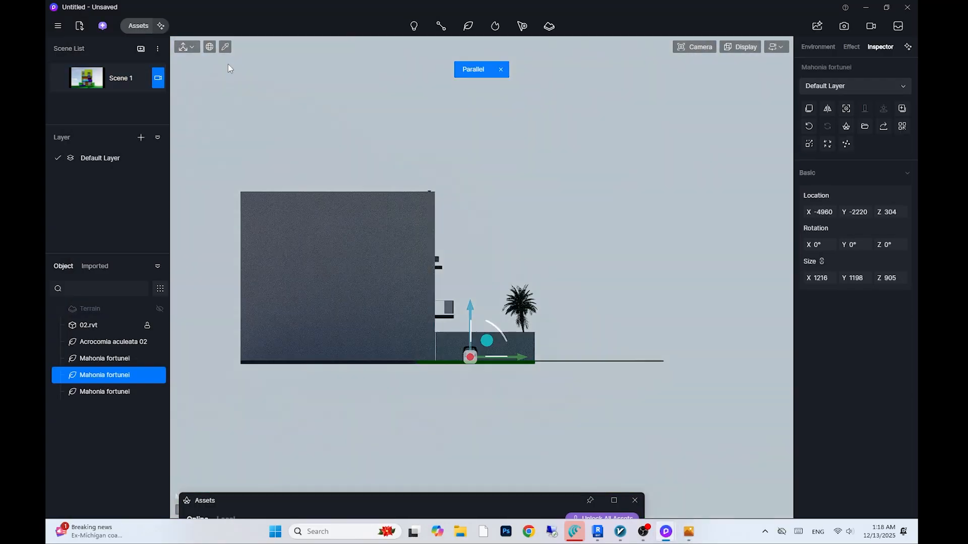
scroll(484, 363, "up", 5)
scroll(484, 383, "down", 3)
left_click_drag(495, 413, 457, 413)
scroll(414, 411, "up", 8)
Adjust the Mahonia fortunei shrub in the rear planter and spread it along the planter below the ground-floor glazing
left_click(128, 83)
scroll(388, 373, "up", 5)
right_click_drag(388, 373, 433, 403)
left_click_drag(432, 281, 464, 235)
left_click_drag(511, 254, 640, 275)
Check the reference picture and place Ancuba japonica 06 shrubs in the rear planter and the front planter
key("alt+Tab")
key("alt+Tab")
left_click(317, 205)
left_click_drag(504, 501, 265, 391)
left_click(451, 254)
right_click_drag(627, 334, 547, 361)
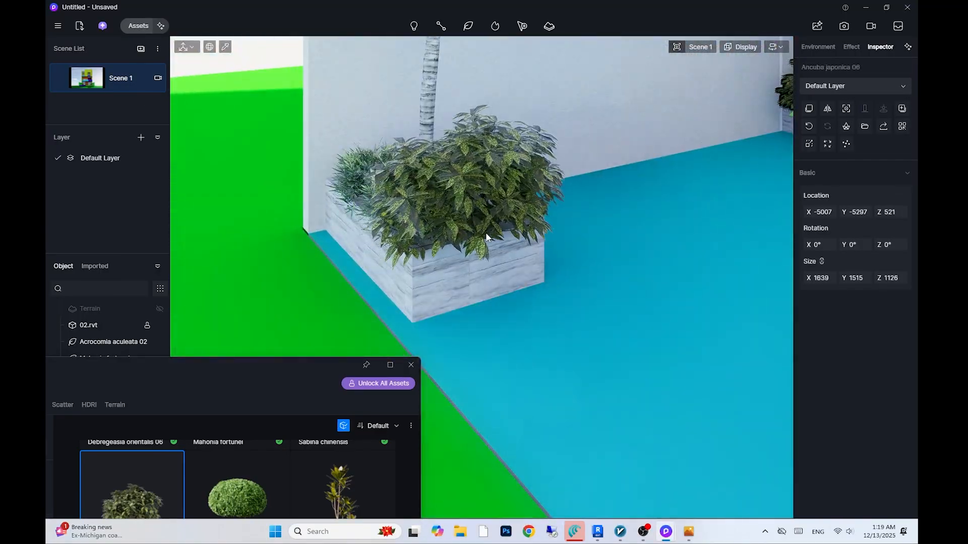
left_click(485, 232)
Place a Gardenia jasminoides 01 shrub in the front planter and move it back to about Y 2557
right_click_drag(486, 232, 352, 226)
left_click(123, 89)
left_click(443, 440)
left_click_drag(323, 369, 275, 134)
left_click(530, 493)
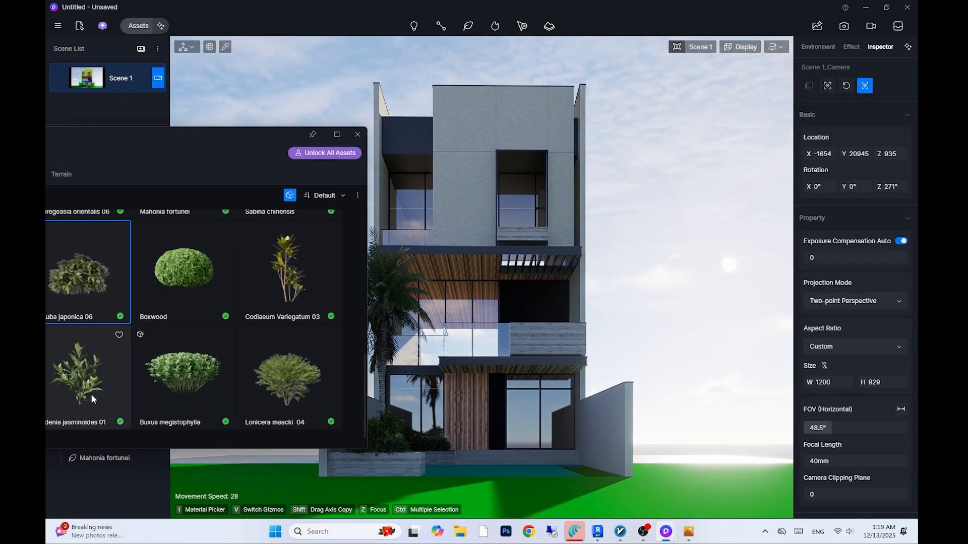
left_click(414, 452)
key("Escape")
left_click(416, 429)
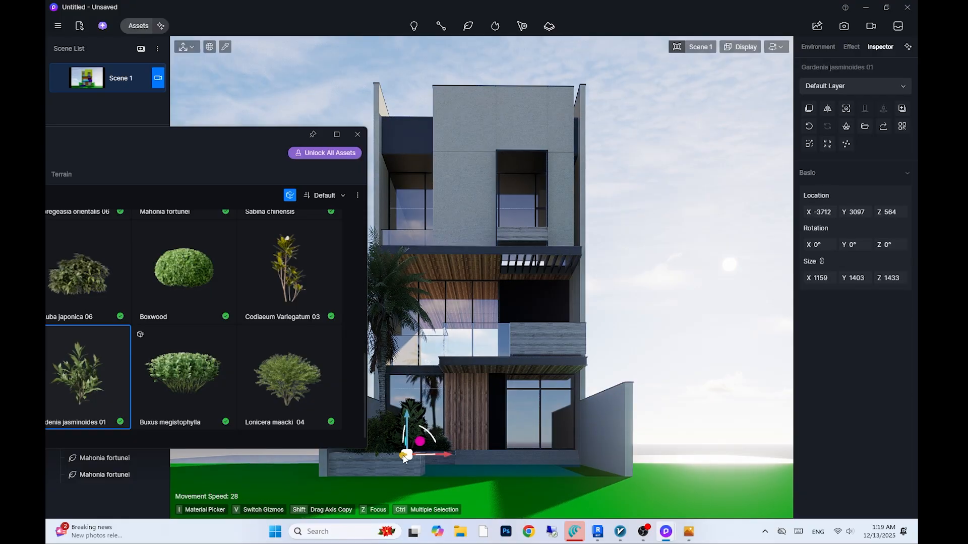
left_click_drag(404, 456, 401, 461)
scroll(413, 418, "up", 4)
right_click_drag(437, 362, 608, 357)
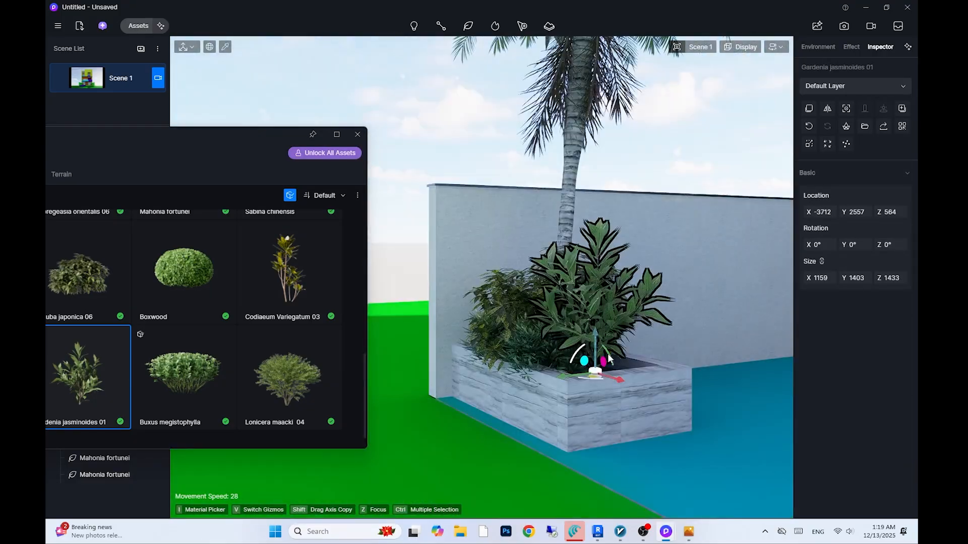
Close the asset library and compare the planters and the opposite boundary wall with the reference picture
left_click(362, 141)
left_click(505, 304)
scroll(548, 386, "down", 4)
right_click_drag(548, 386, 515, 432)
left_click(516, 432)
left_click(688, 532)
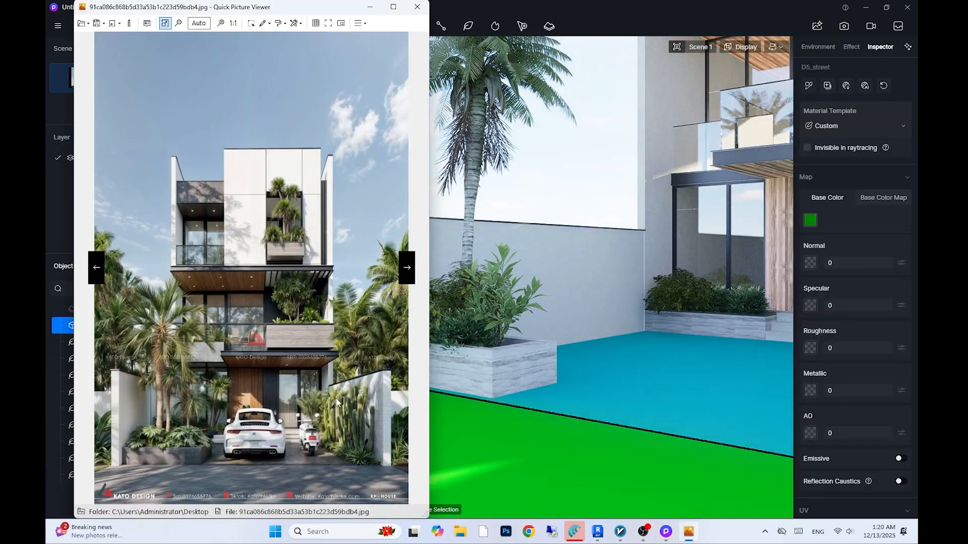
right_click_drag(605, 322, 504, 343)
scroll(504, 343, "up", 1)
Place a Mahonia fortunei shrub in the green strip along the opposite boundary wall and copy it forward along the strip
left_click(138, 26)
scroll(232, 384, "up", 3)
left_click_drag(256, 175, 362, 156)
left_click(689, 532)
left_click(688, 532)
scroll(235, 372, "up", 3)
scroll(292, 373, "down", 3)
left_click(683, 468)
right_click_drag(683, 469, 556, 399)
key("Escape")
left_click(556, 401)
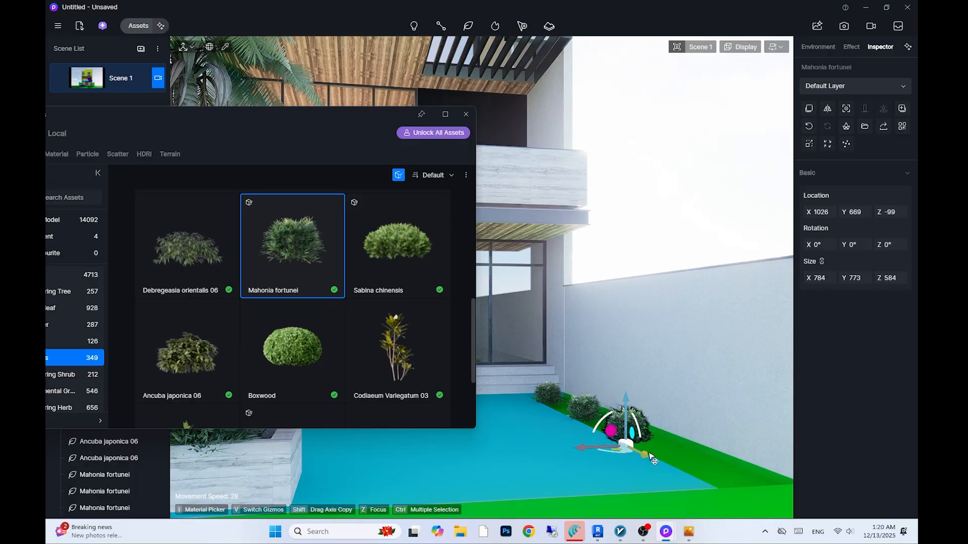
left_click_drag(641, 448, 646, 453, "shift")
left_click_drag(645, 452, 710, 477, "shift")
Place an Ancuba japonica 06 shrub at the house end of the green strip
scroll(282, 379, "down", 1)
left_click(187, 293)
left_click(568, 410)
key("Escape")
scroll(282, 379, "up", 1)
Place three Codiaeum Variegatum 03 plants between the Mahonia shrubs along the green strip
left_click(397, 347)
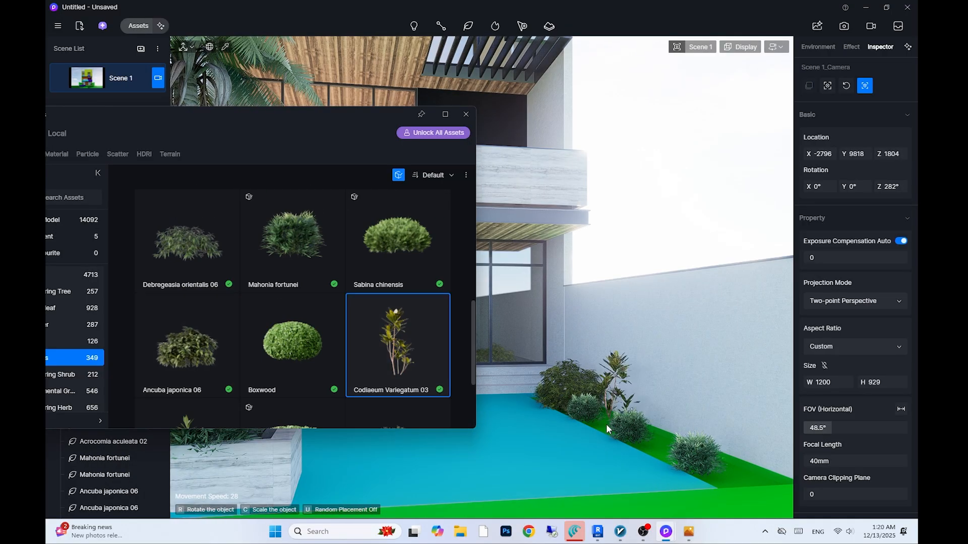
left_click(582, 414)
left_click(654, 453)
left_click(713, 479)
key("Escape")
View the palm side of the house and compare the Palm category models with the reference picture
right_click_drag(713, 480, 604, 454)
scroll(605, 453, "down", 5)
scroll(604, 454, "up", 3)
scroll(276, 301, "up", 1)
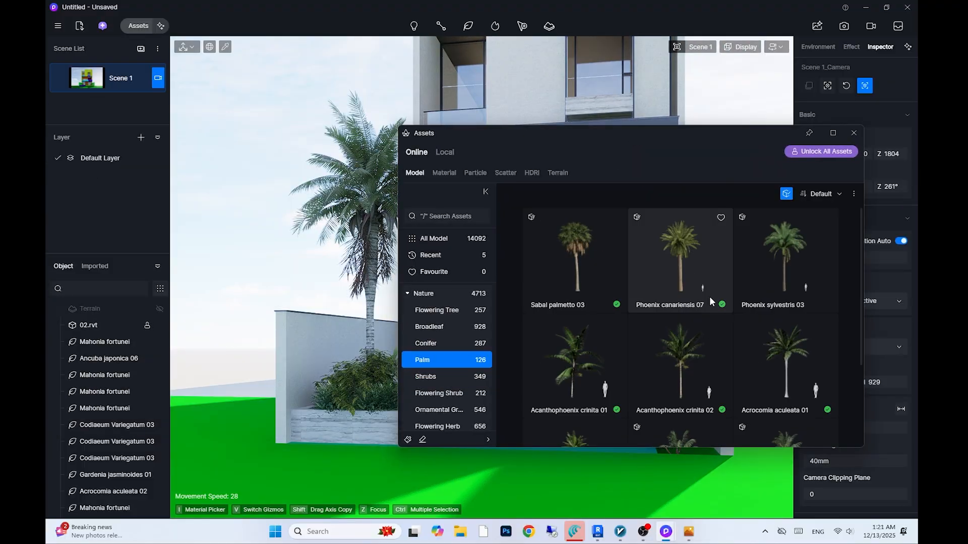
key("alt+Tab")
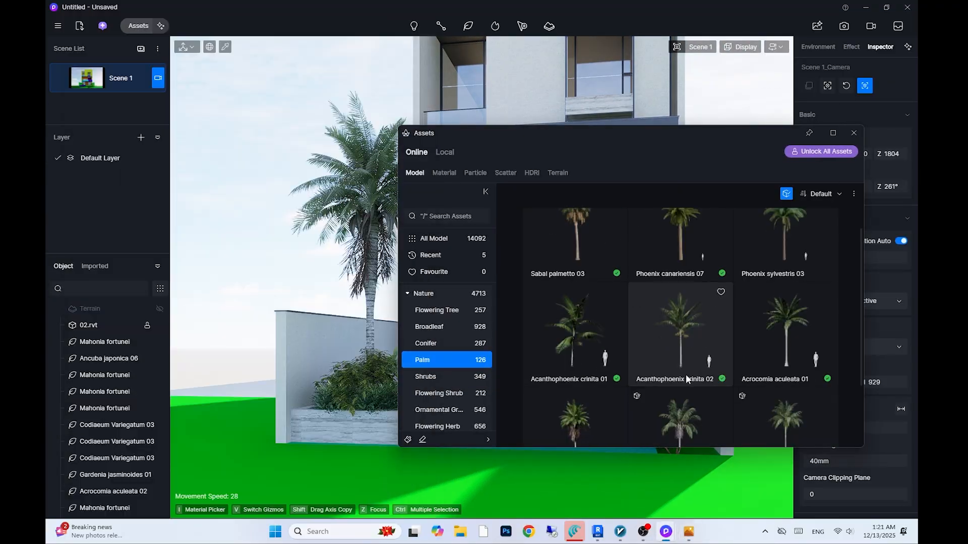
scroll(692, 373, "up", 1)
Look through the shrub, vine and hedge models in the asset library for plants matching the boundary wall
left_click(449, 377)
scroll(449, 335, "down", 2)
left_click(449, 364)
scroll(449, 379, "down", 2)
scroll(601, 381, "down", 5)
left_click(450, 292)
scroll(454, 331, "up", 2)
scroll(453, 330, "down", 1)
left_click(454, 358)
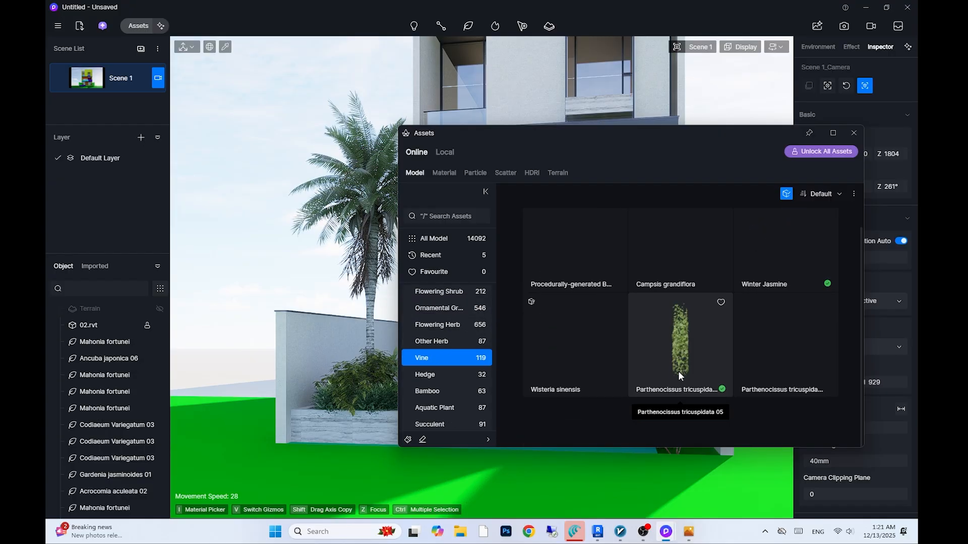
scroll(451, 367, "down", 1)
left_click(452, 360)
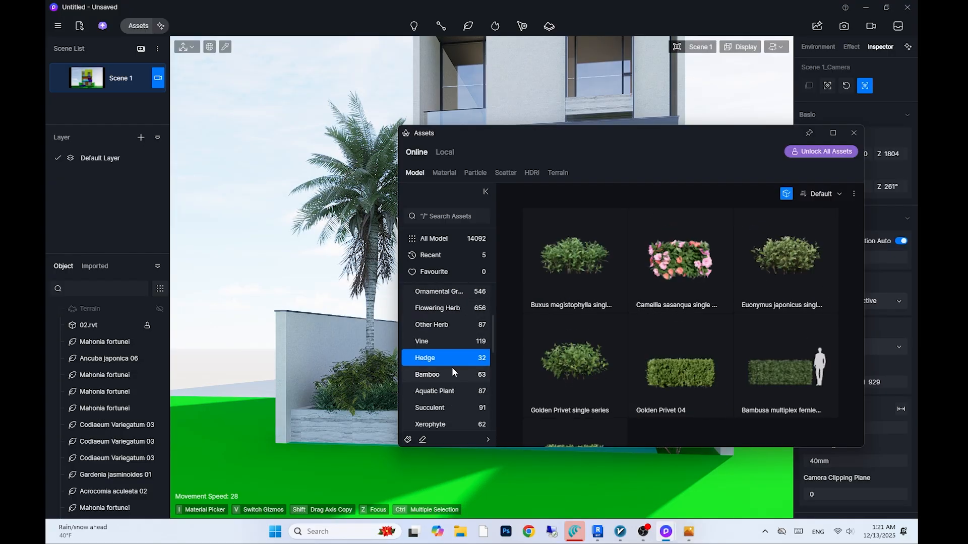
scroll(623, 355, "down", 1)
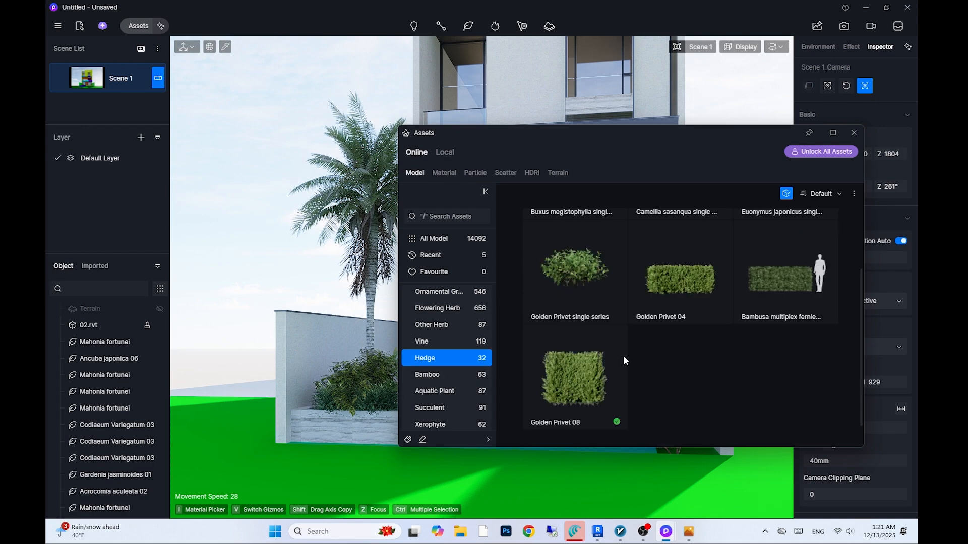
scroll(474, 362, "down", 1)
Look through the remaining nature plant categories and examine the cactus and agave models
left_click(474, 358)
left_click(427, 379)
scroll(427, 384, "down", 1)
left_click(443, 378)
scroll(444, 378, "down", 1)
left_click(459, 378)
scroll(459, 378, "down", 1)
left_click(476, 379)
scroll(476, 381, "down", 1)
left_click(458, 341)
scroll(458, 341, "up", 1)
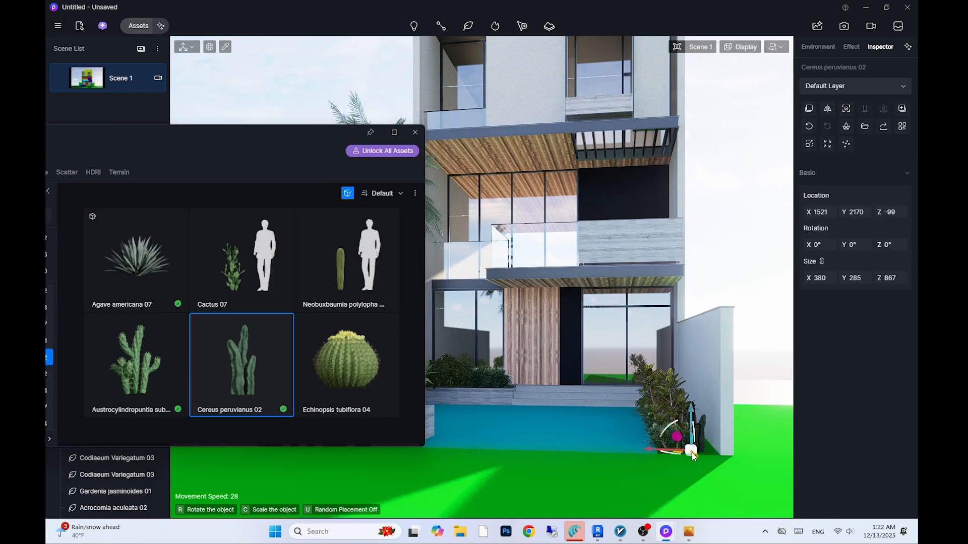
Place a Cereus peruvianus 02 cactus at the front end of the boundary wall strip and enlarge it to about 1688 high
right_click(691, 452)
left_click_drag(845, 278, 897, 279)
right_click_drag(630, 353, 675, 352)
Add Austrocylindropuntia subulata 05 and Neobuxbaumia polylopha 01 cacti along the boundary wall strip
left_click(136, 365)
left_click(370, 281)
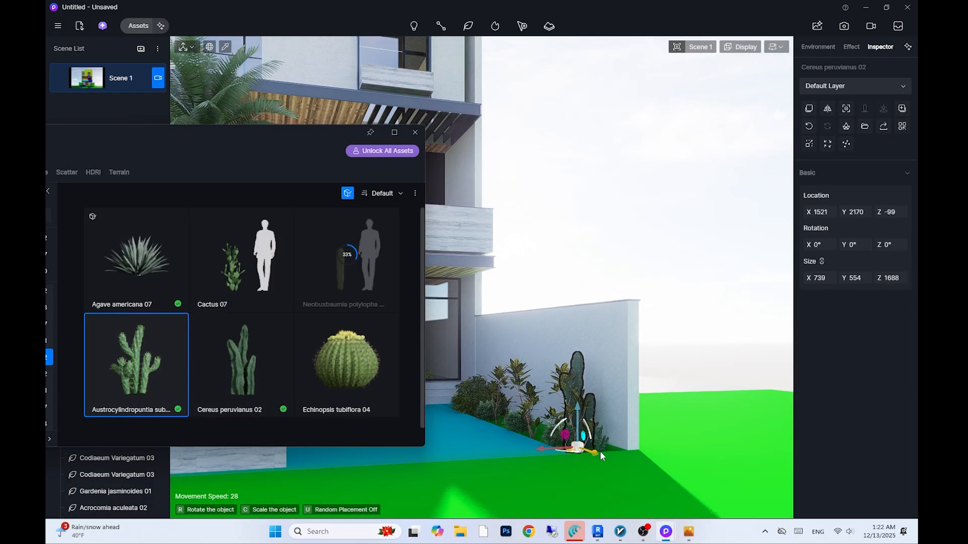
right_click(542, 383)
left_click_drag(591, 449, 528, 432)
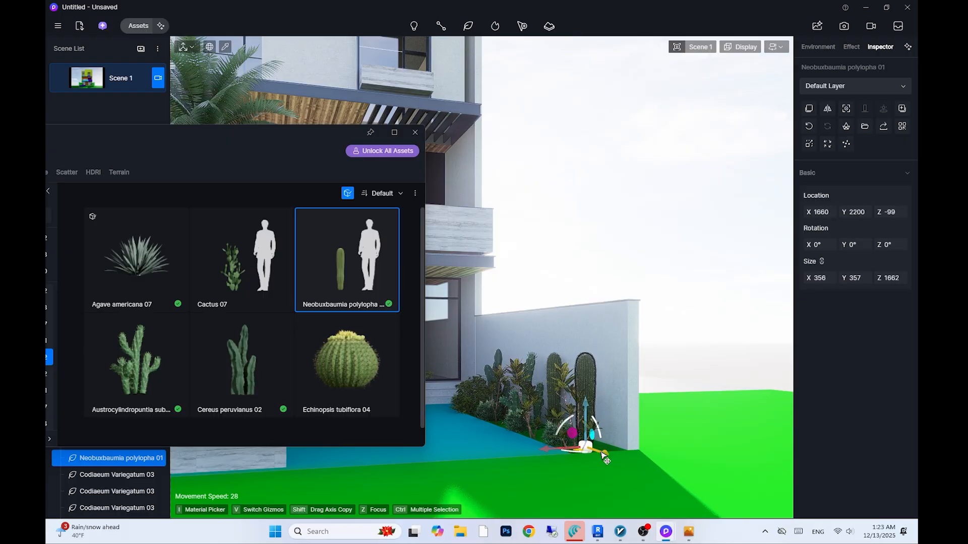
Compare the cactus row with the reference picture and delete the Codiaeum Variegatum plants standing among the cacti
left_click(687, 353)
key("s")
key("d")
key("alt+Tab")
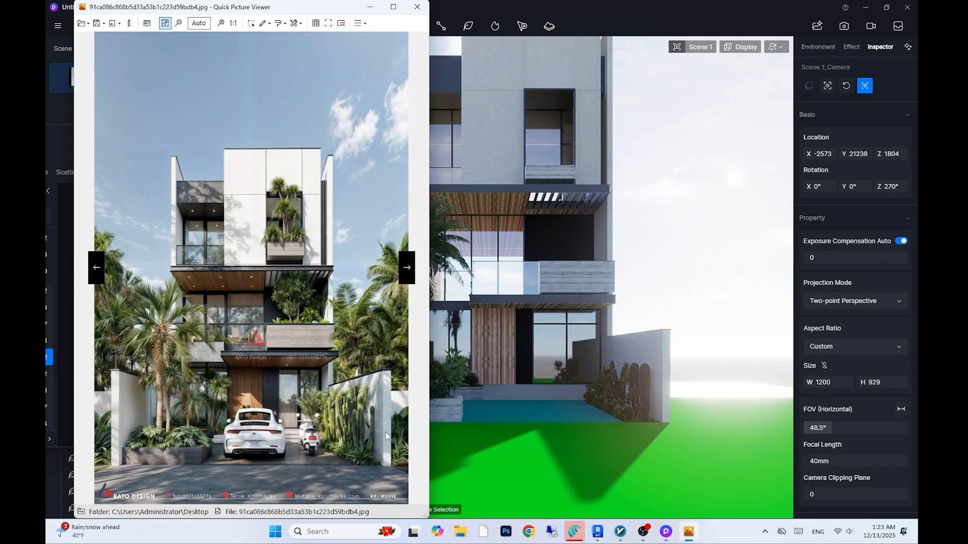
key("alt+Tab")
key("w")
key("d")
left_click(681, 398)
key("Delete")
left_click(672, 407)
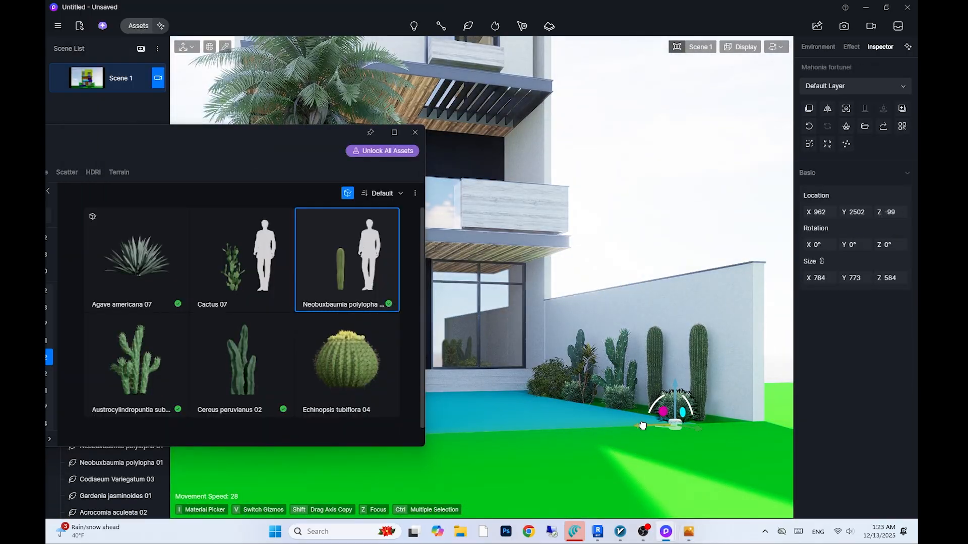
left_click(588, 364)
key("Delete")
Copy a Mahonia fortunei shrub forward along the boundary wall strip
left_click(578, 392)
left_click_drag(598, 407, 697, 423, "shift")
key("a")
Copy a Neobuxbaumia polylopha 01 cactus between the two front ones and rotate it to 61°
left_click(657, 370)
key("q")
key("w")
right_click_drag(679, 418, 578, 394)
key("e")
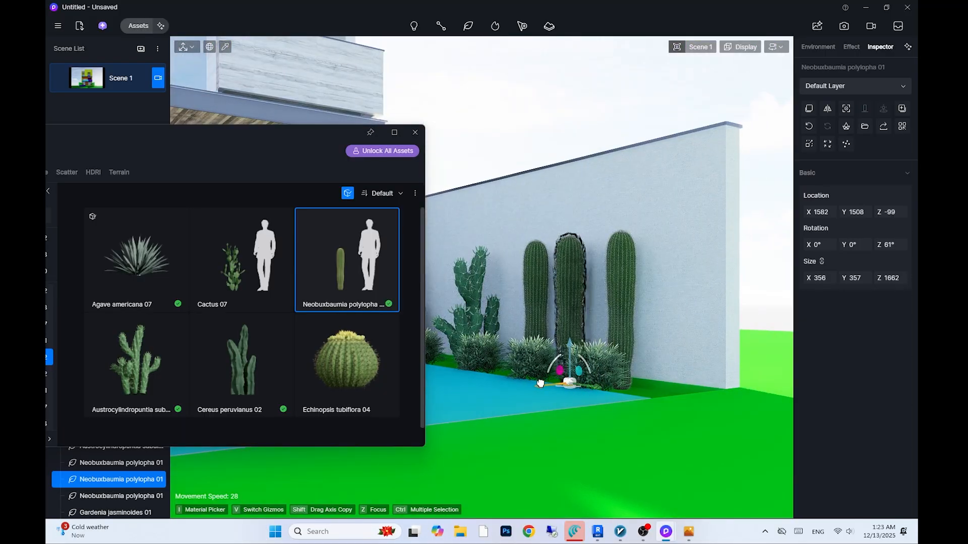
Place an Agave americana 07 at the front of the cactus strip and scale it to about 865 × 845 × 512
left_click(472, 304)
key("s")
right_click_drag(473, 304, 514, 305)
left_click(165, 267)
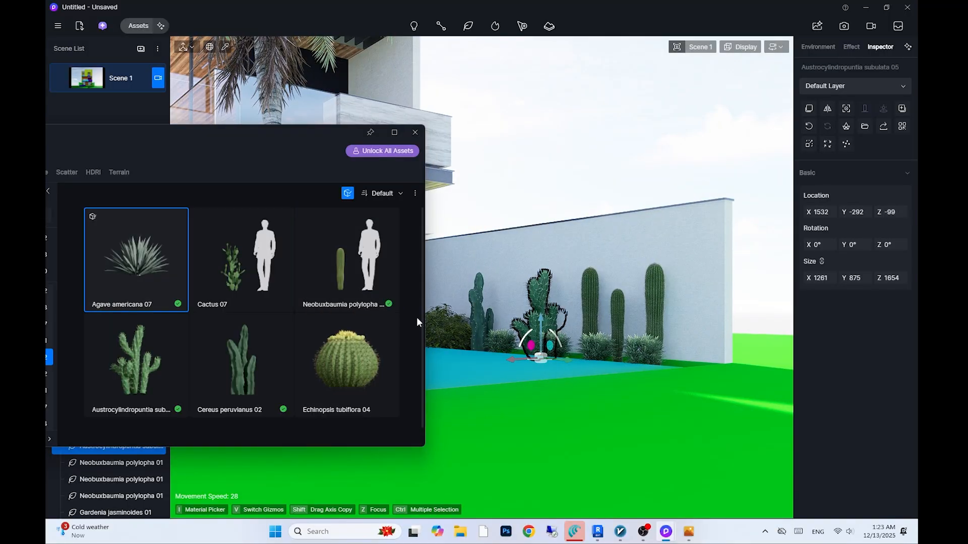
left_click(628, 363)
left_click_drag(817, 278, 786, 277)
left_click(414, 133)
key("Escape")
Delete the surplus shrub from the cactus strip and copy the Agave americana 07 along the strip's edge
key("w")
right_click_drag(504, 283, 544, 285)
left_click(475, 359)
key("Delete")
right_click_drag(475, 359, 512, 378)
key("e")
left_click(513, 378)
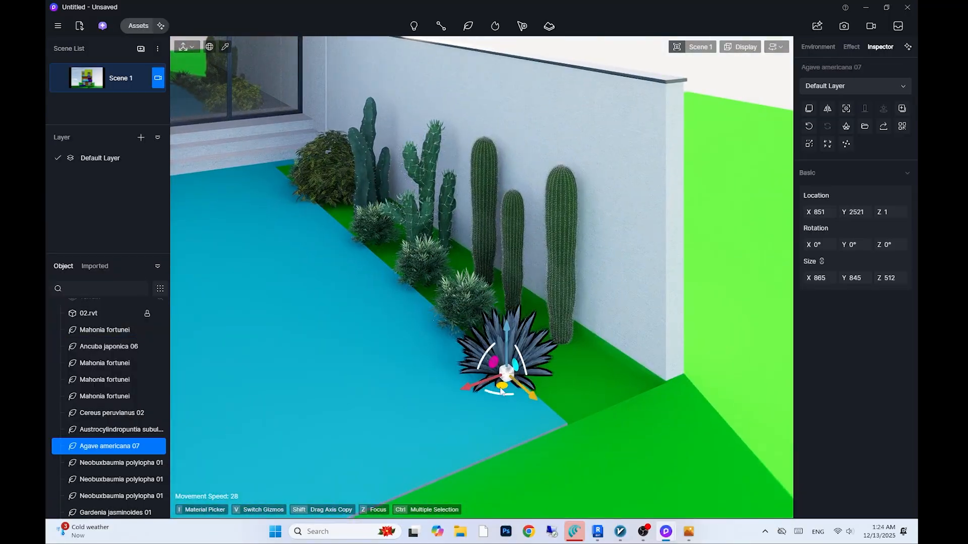
left_click_drag(344, 225, 347, 227, "shift")
left_click(515, 360)
View the whole house front and compare its planting with the reference picture
key("s")
right_click_drag(515, 360, 581, 155)
key("Escape")
key("s")
right_click_drag(506, 166, 437, 338)
key("alt+Tab")
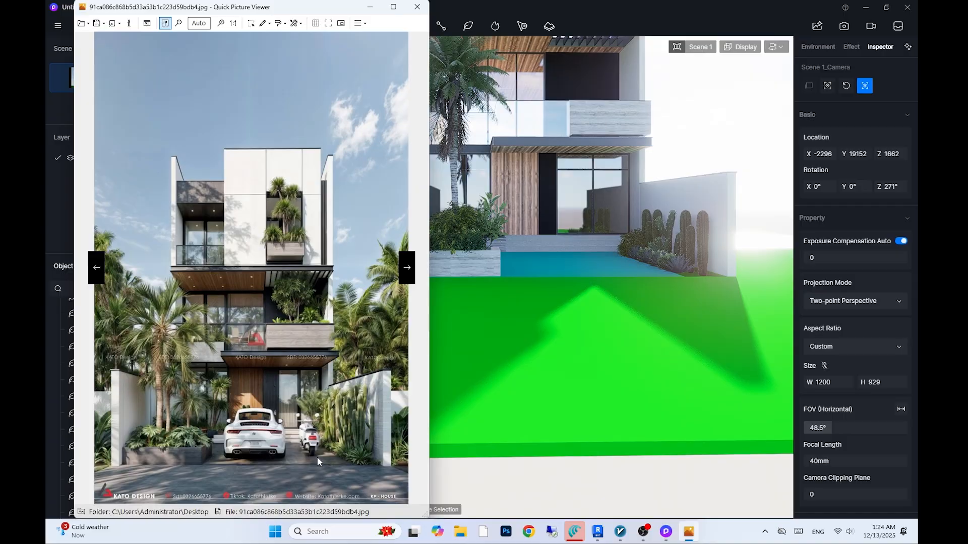
left_click(415, 8)
Open the asset library and look through its nature model categories
left_click(143, 28)
left_click(297, 381)
left_click(297, 379)
left_click(298, 373)
left_click(301, 378)
scroll(300, 374, "down", 1)
left_click(300, 376)
scroll(305, 382, "up", 6)
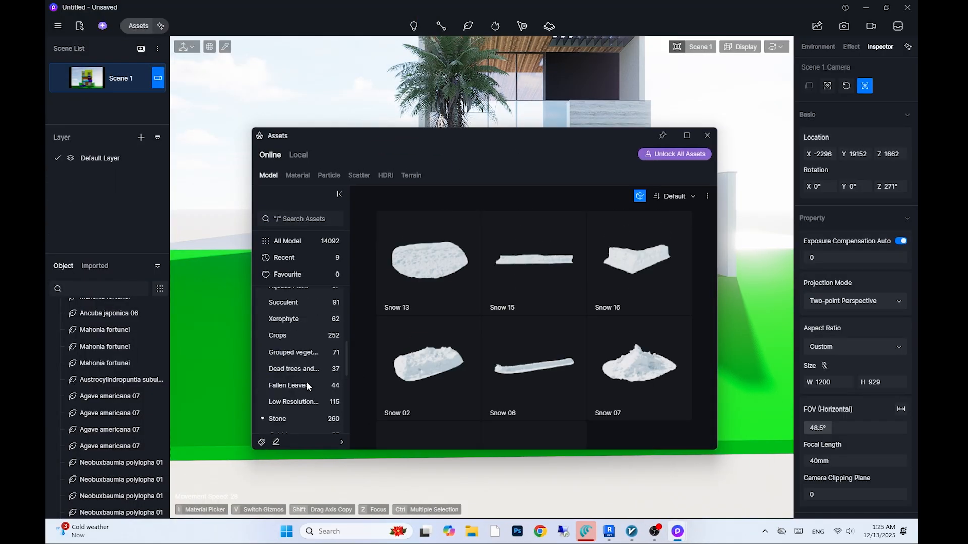
Place an Acrocomia aculeata 02 palm in the upper window planter and rotate it to 217°
left_click(312, 301)
left_click(312, 328)
scroll(487, 389, "down", 5)
left_click(333, 347)
left_click(278, 362)
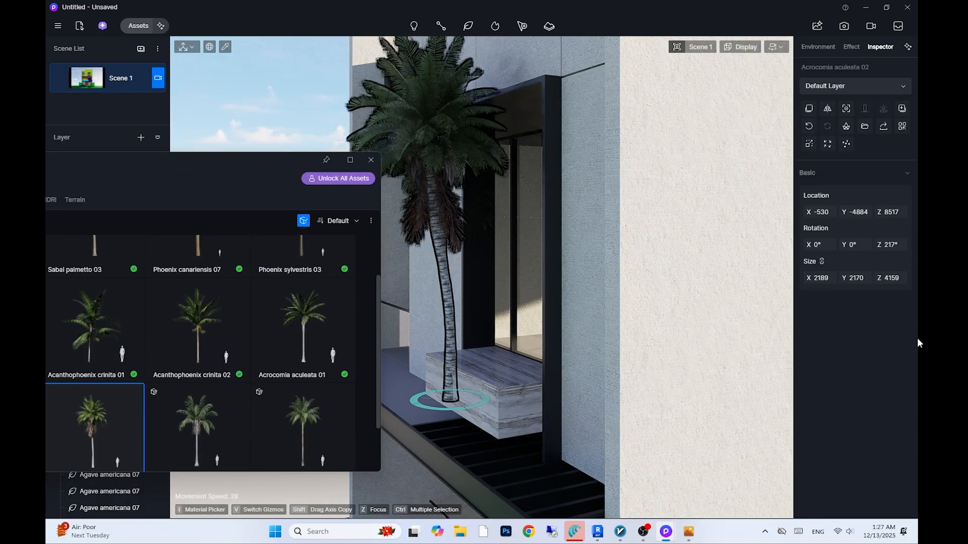
left_click(471, 403)
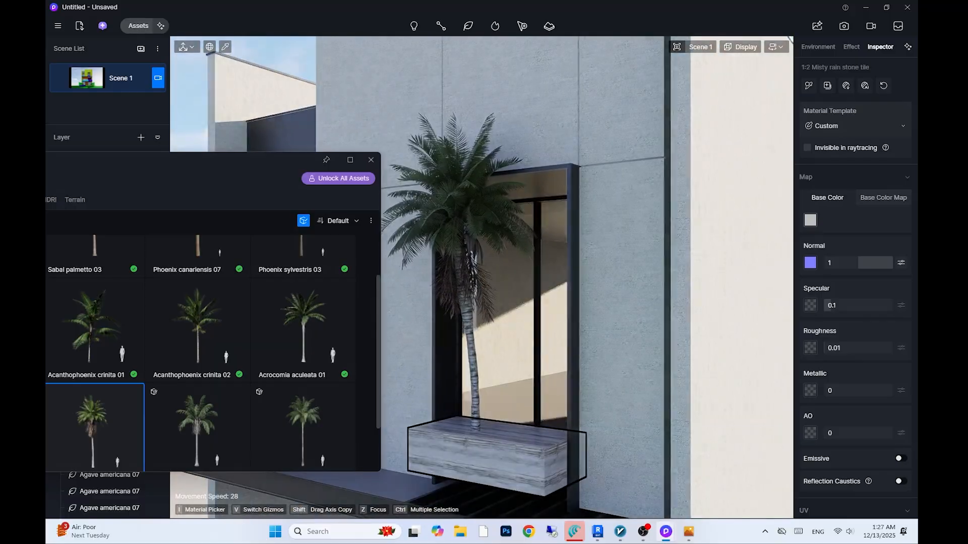
Place an Acrocomia aculeata 01 palm beside the first one in the upper planter and scale it to about 2643 high
left_click(303, 328)
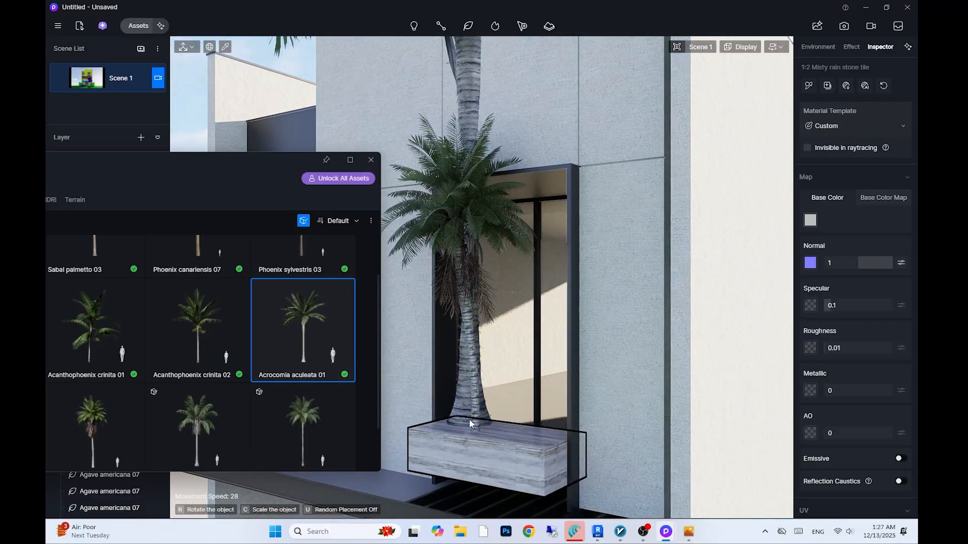
left_click(484, 438)
left_click_drag(818, 278, 787, 279)
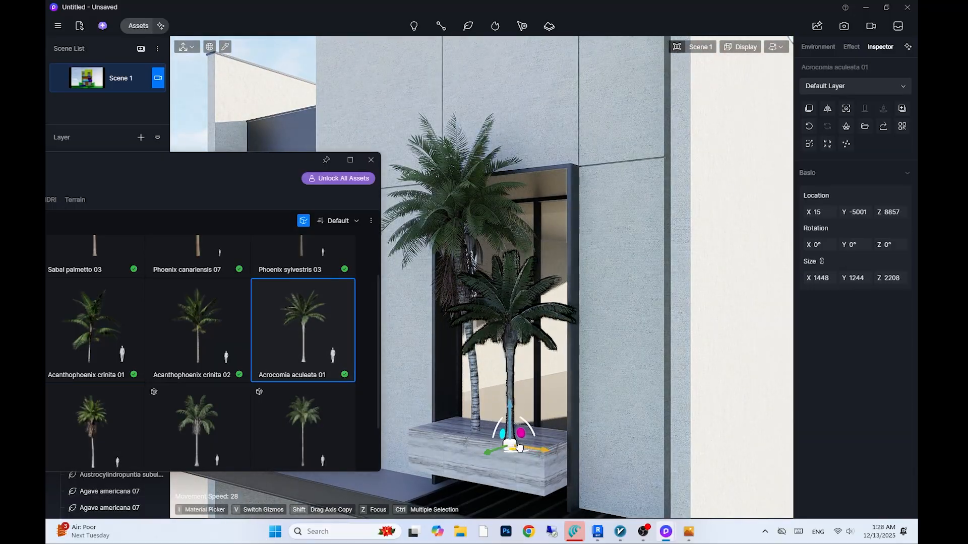
scroll(530, 452, "up", 3)
left_click(532, 456)
left_click(525, 433)
left_click_drag(546, 484, 519, 479)
left_click_drag(828, 279, 842, 279)
scroll(501, 335, "down", 5)
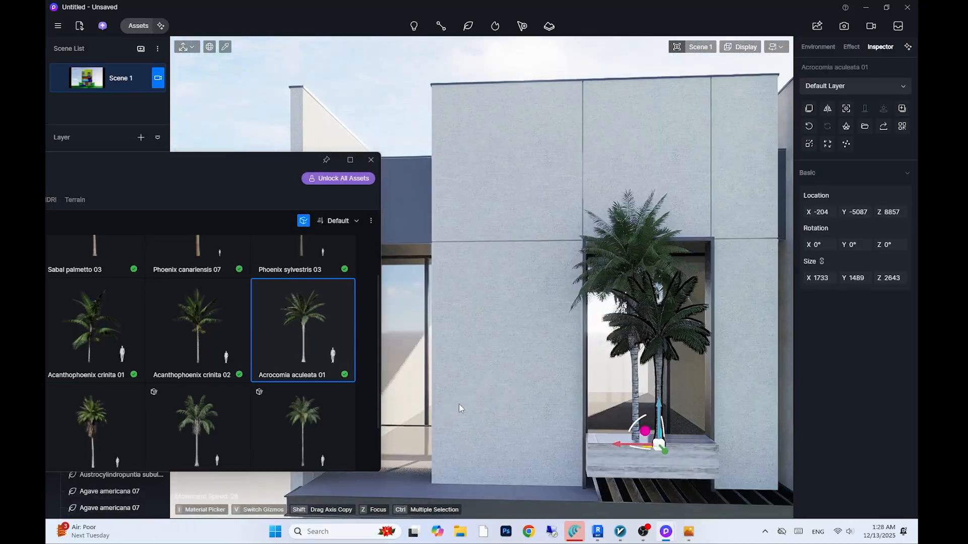
Adjust the position of the smaller palm in the upper planter against the front view of the window
middle_click_drag(501, 334, 484, 242)
left_click(554, 323)
scroll(550, 323, "up", 3)
left_click(549, 332)
left_click_drag(529, 378, 550, 378)
scroll(575, 388, "down", 4)
left_click(618, 359)
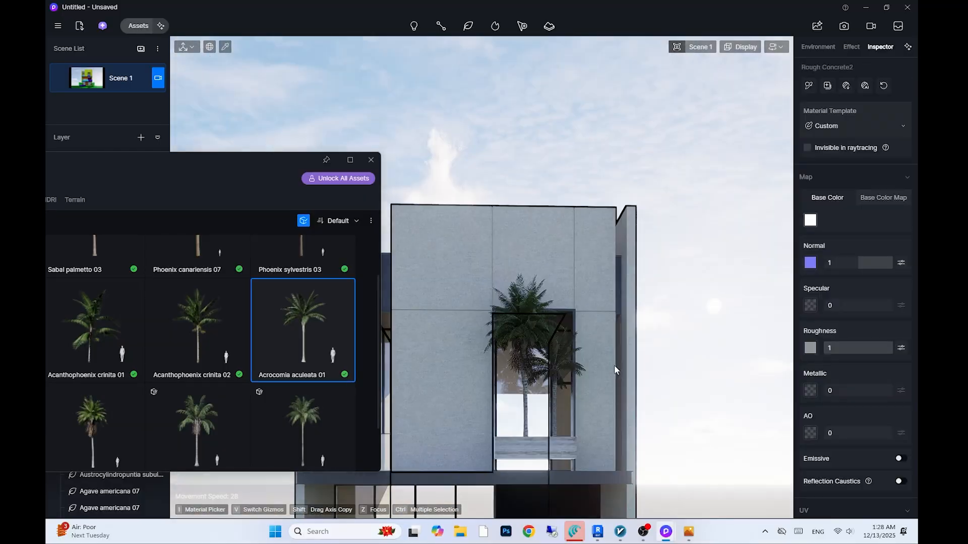
Place an Acanthophoenix crinita 01 palm at the upper planter and set its X size to 1500
left_click(100, 340)
left_click(509, 437)
left_click(821, 278)
type("300")
key("Return")
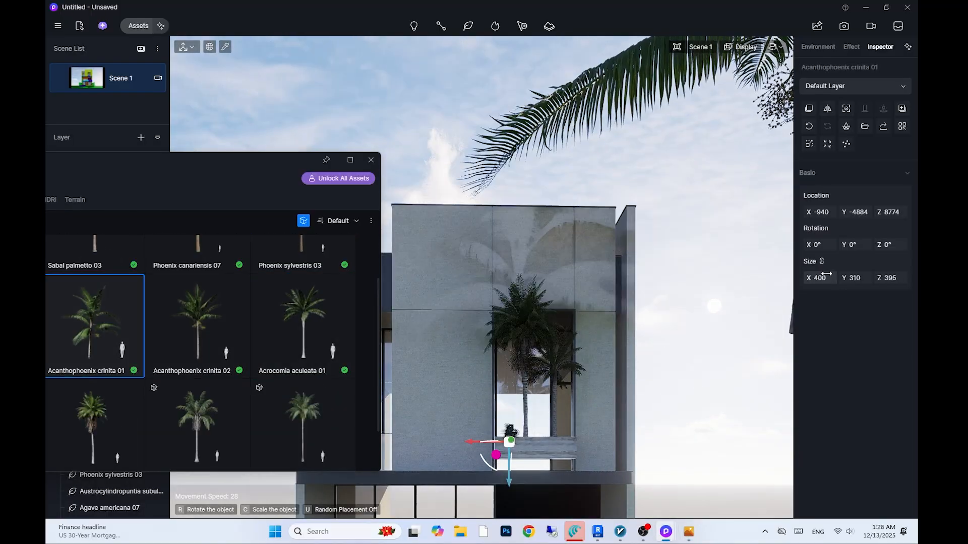
left_click(821, 278)
type("1500")
key("Return")
key("Escape")
Move the small Acanthophoenix palm to one end of the upper planter and rotate it to 75°
scroll(513, 317, "up", 5)
left_click(513, 317)
left_click_drag(506, 363, 525, 382)
left_click(554, 391)
scroll(544, 394, "down", 5)
left_click_drag(531, 419, 155, 387)
scroll(540, 393, "up", 5)
left_click(541, 323)
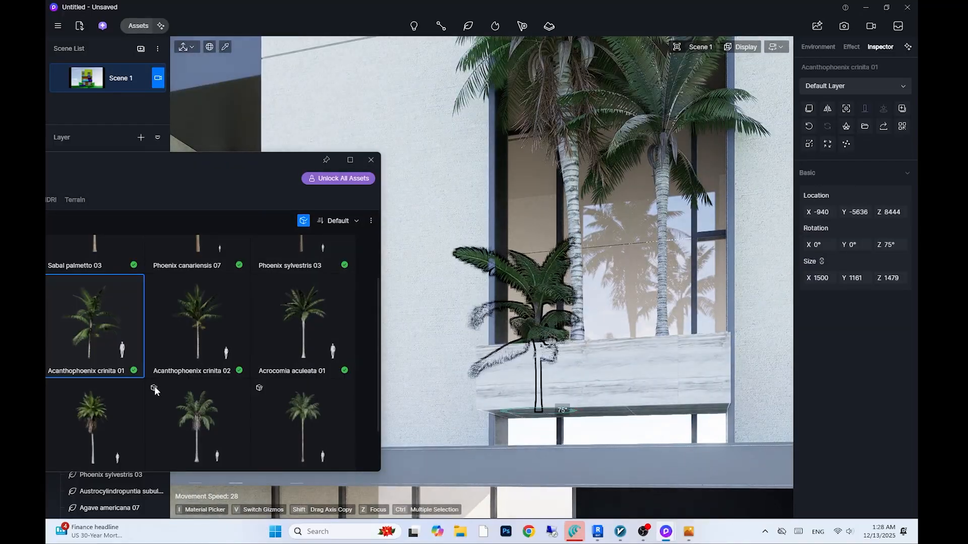
Copy the small Acanthophoenix palm twice along the upper planter
left_click_drag(574, 411, 656, 409, "shift")
left_click_drag(656, 410, 732, 407, "shift")
left_click(594, 378)
scroll(580, 363, "down", 5)
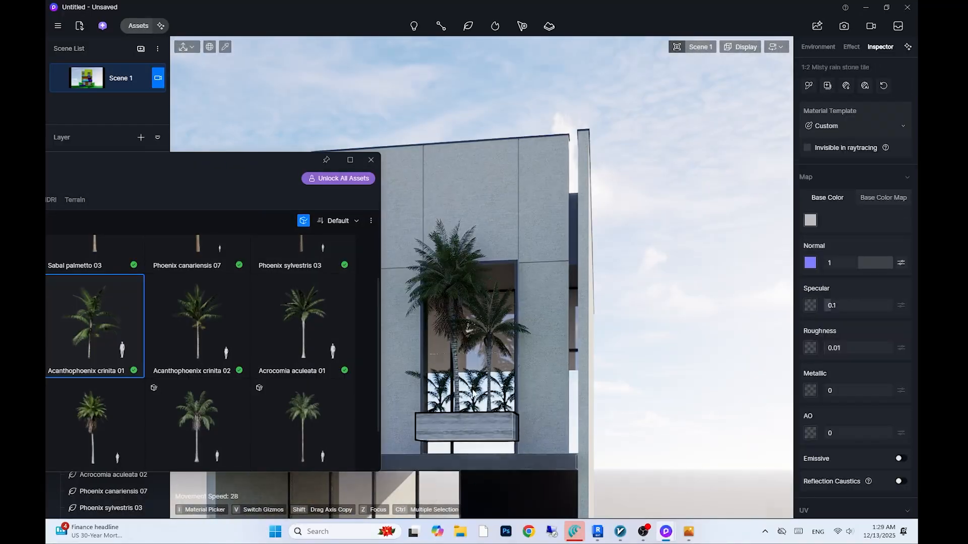
Delete the middle Acanthophoenix palm from the upper planter
left_click(476, 391)
left_click_drag(485, 433, 490, 436)
key("Delete")
Raise an Agave americana 07 from the cactus strip up to the level of the upper window planter
middle_click_drag(491, 428, 506, 227)
left_click(514, 241)
scroll(554, 302, "down", 3)
left_click(653, 426)
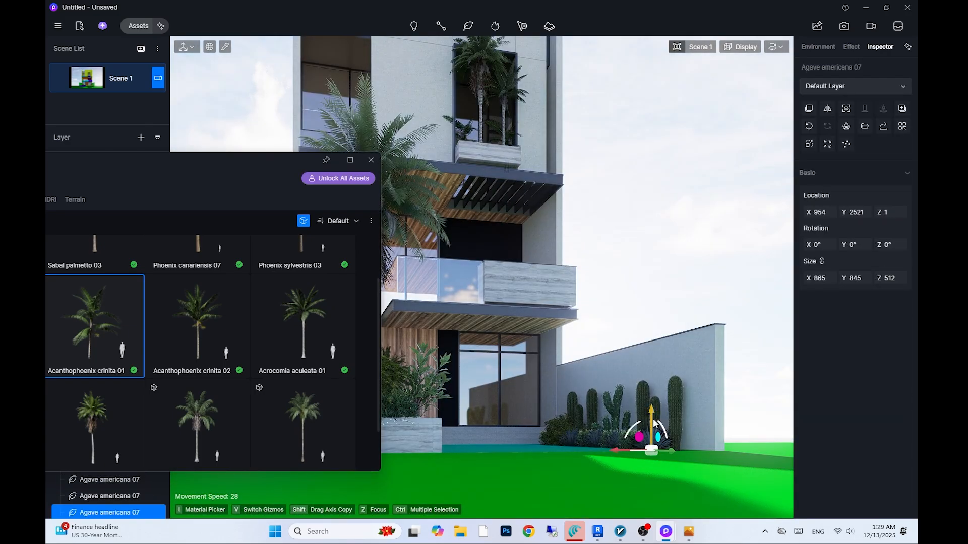
left_click_drag(471, 181, 473, 143)
scroll(476, 152, "up", 5)
scroll(489, 201, "down", 2)
left_click_drag(497, 282, 498, 257)
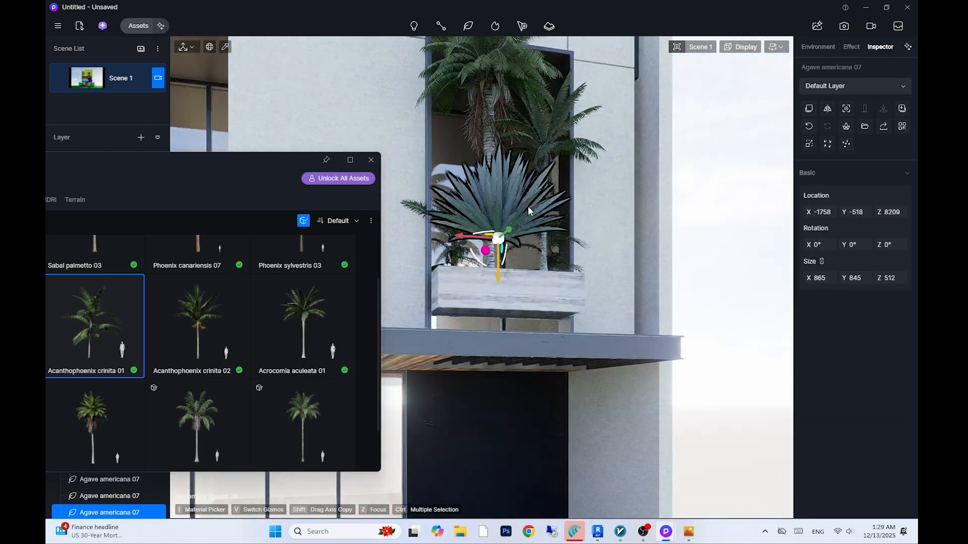
Move the agave back to the facade and into the upper planter beside the palm trunks
middle_click_drag(497, 257, 705, 287)
left_click_drag(492, 355, 493, 328)
middle_click_drag(706, 302, 524, 374)
middle_click_drag(639, 382, 570, 444)
left_click_drag(569, 447, 657, 451)
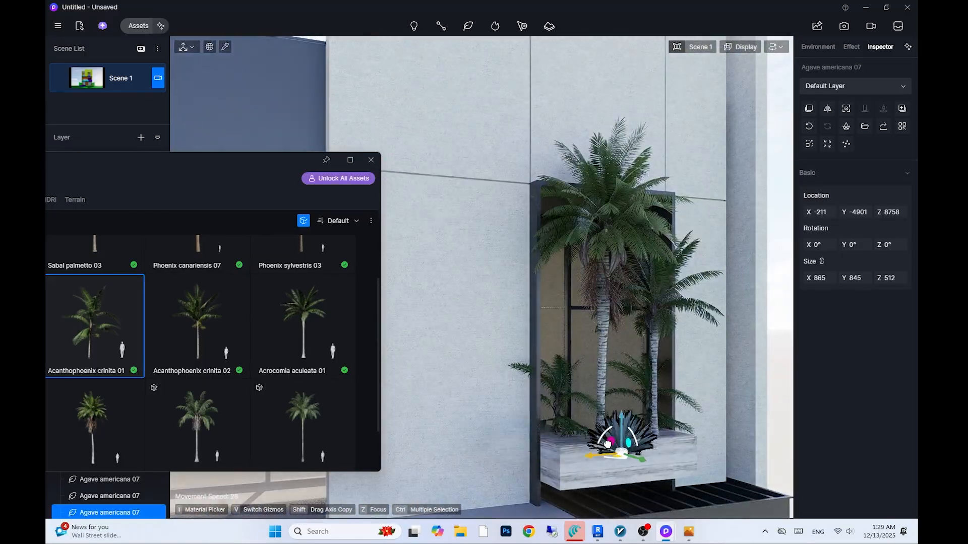
Shift the agave to the planter's front edge between the palms and raise it to about Z 8860
middle_click_drag(658, 452, 509, 322)
left_click_drag(506, 307, 446, 305)
left_click_drag(411, 264, 412, 251)
left_click(371, 160)
right_click_drag(453, 252, 558, 327)
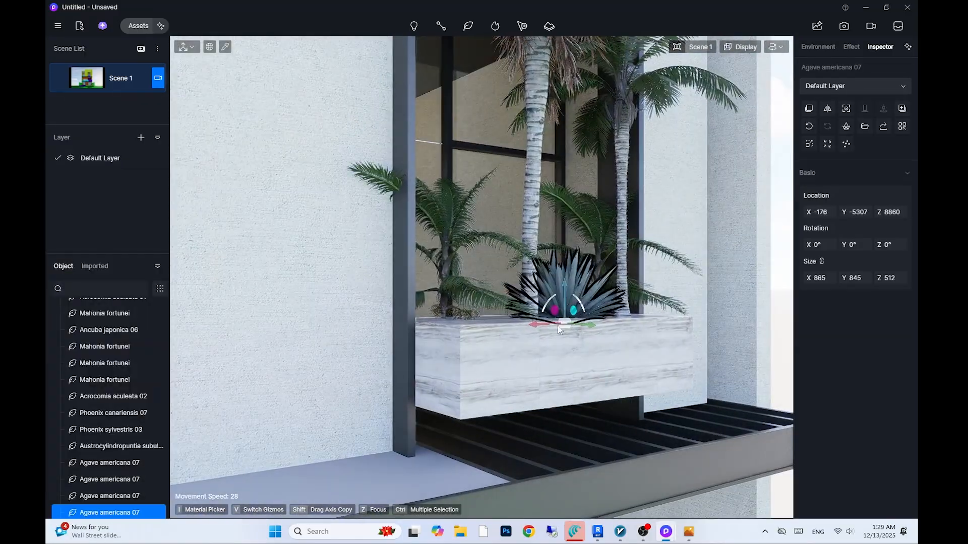
left_click_drag(503, 329, 520, 330)
Return to the Scene 1 view and compare the planted facade with the reference picture
scroll(595, 304, "down", 5)
left_click(339, 152)
left_click(86, 78)
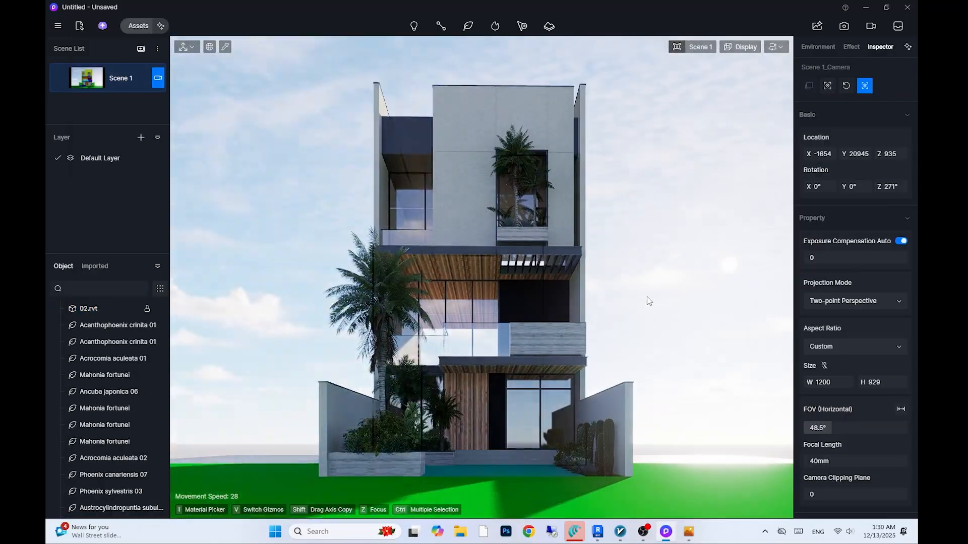
left_click(689, 532)
key("alt+Tab")
key("alt+Tab")
left_click(417, 7)
key("alt+Tab")
key("alt+Tab")
key("alt+Tab")
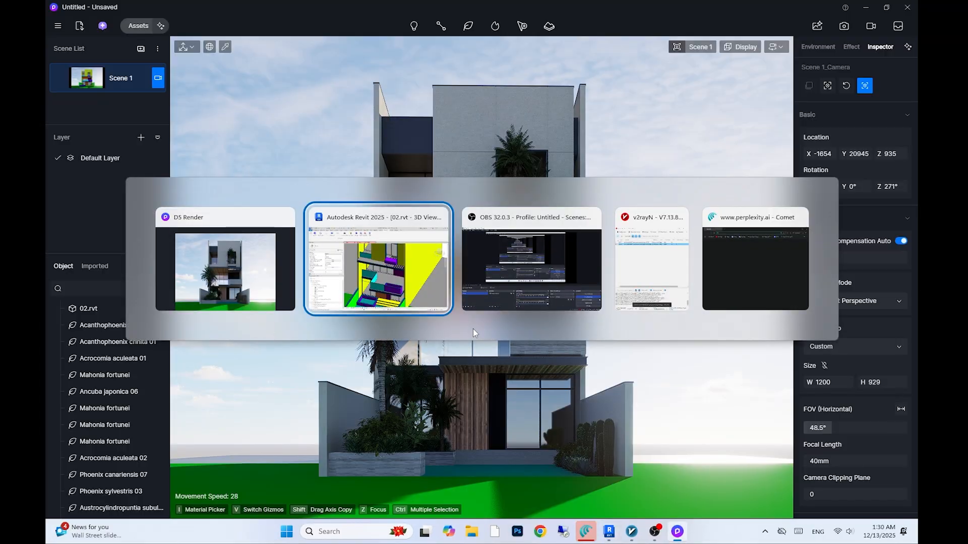
Open the house reference picture from the desktop, compare it with the scene and reopen the asset library
left_click(472, 532)
left_click(187, 285)
double_click(265, 305)
left_click(462, 144)
left_click_drag(323, 7, 254, 539)
left_click(139, 23)
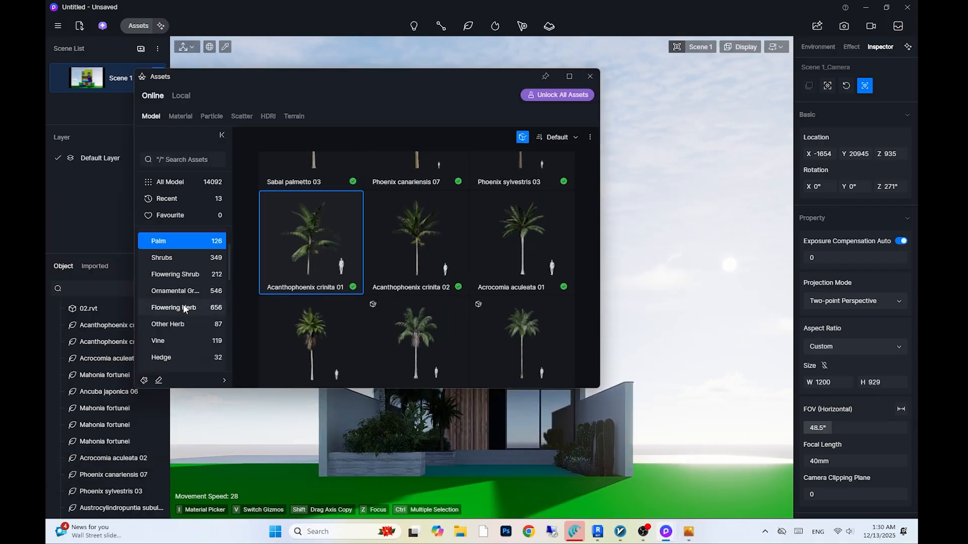
Browse the Vine, Hedge and Grouped vegetation model categories for plants suited to the balcony planter
left_click(183, 306)
scroll(296, 310, "down", 10)
key("Down")
key("Down")
key("Down")
key("Down")
key("Down")
key("Down")
key("Down")
key("Down")
key("Down")
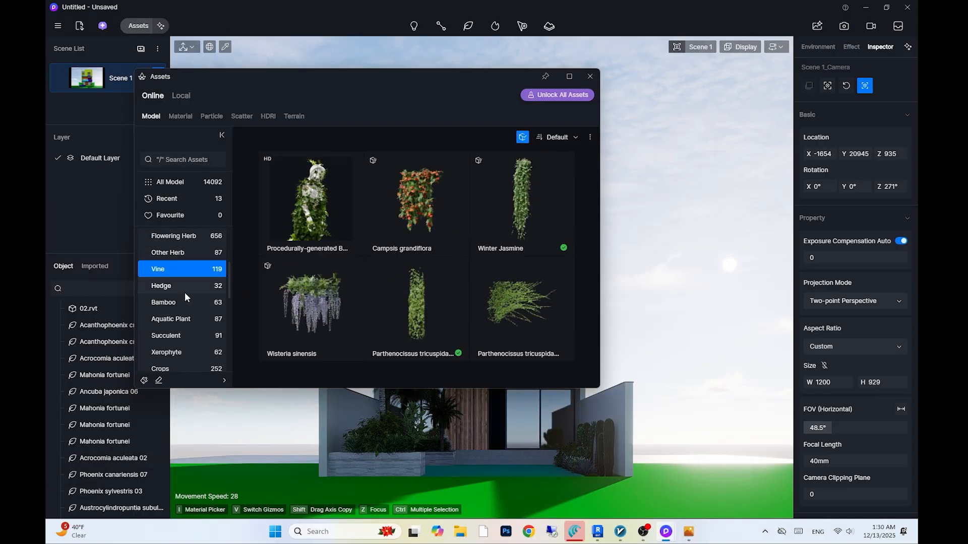
left_click(178, 284)
left_click(311, 309)
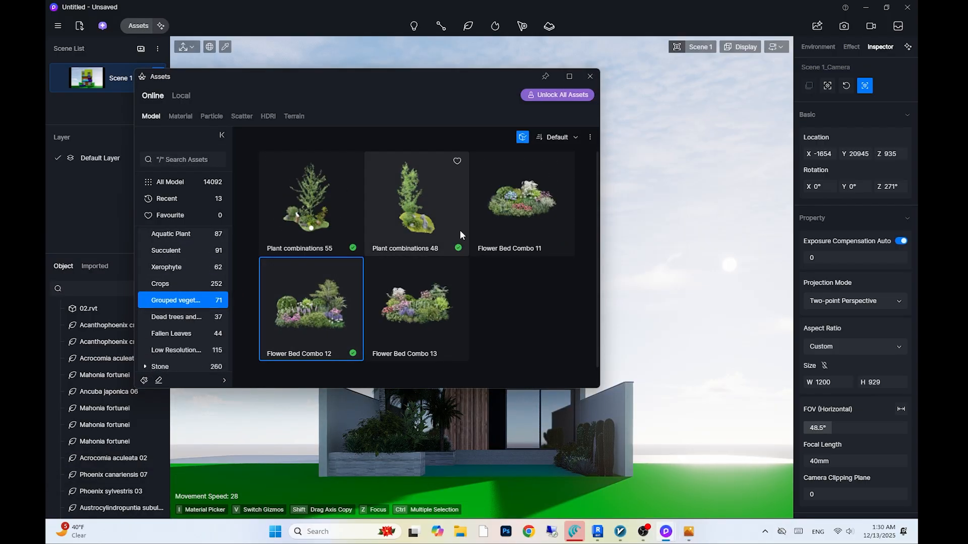
left_click_drag(403, 77, 190, 447)
left_click_drag(283, 447, 293, 199)
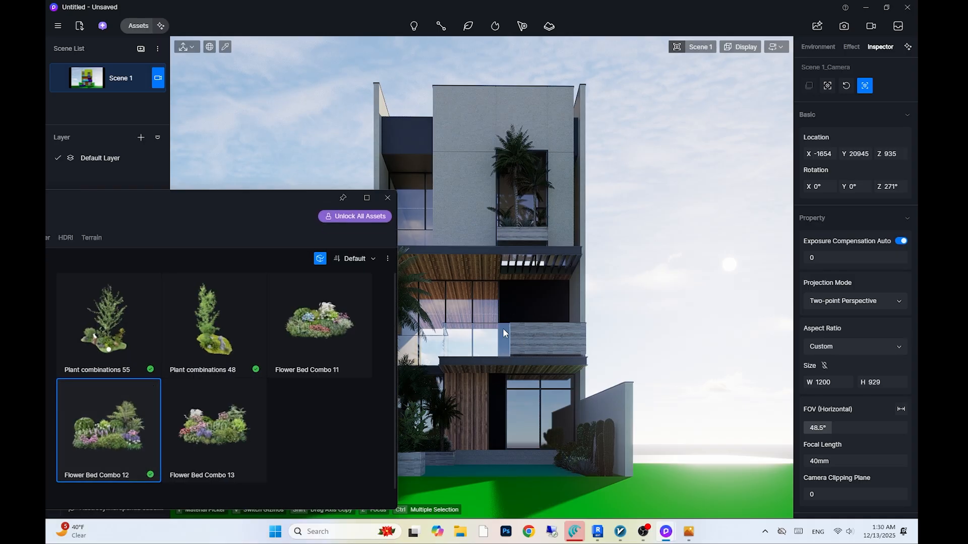
left_click(387, 198)
left_click(528, 362)
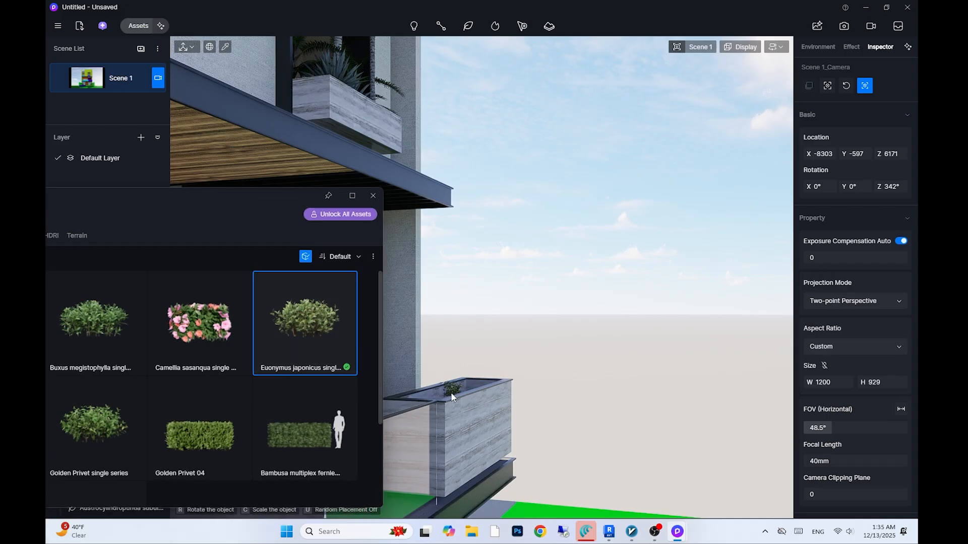
Place a Euonymus japonicus single series shrub in the balcony planter and shift it to about X -168, Y -3901
left_click(442, 400)
left_click_drag(302, 196, 191, 448)
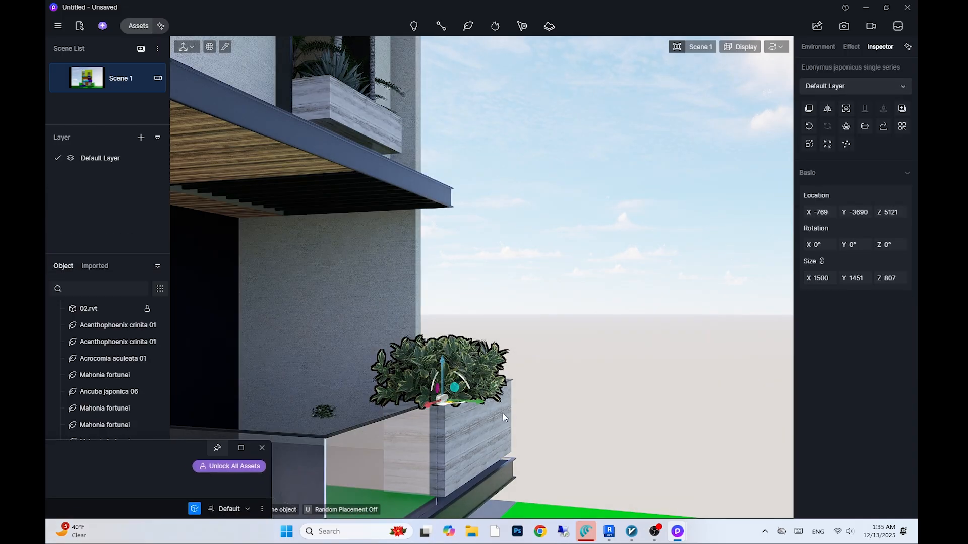
scroll(503, 413, "up", 5)
right_click_drag(503, 413, 443, 403)
left_click_drag(432, 409, 454, 398)
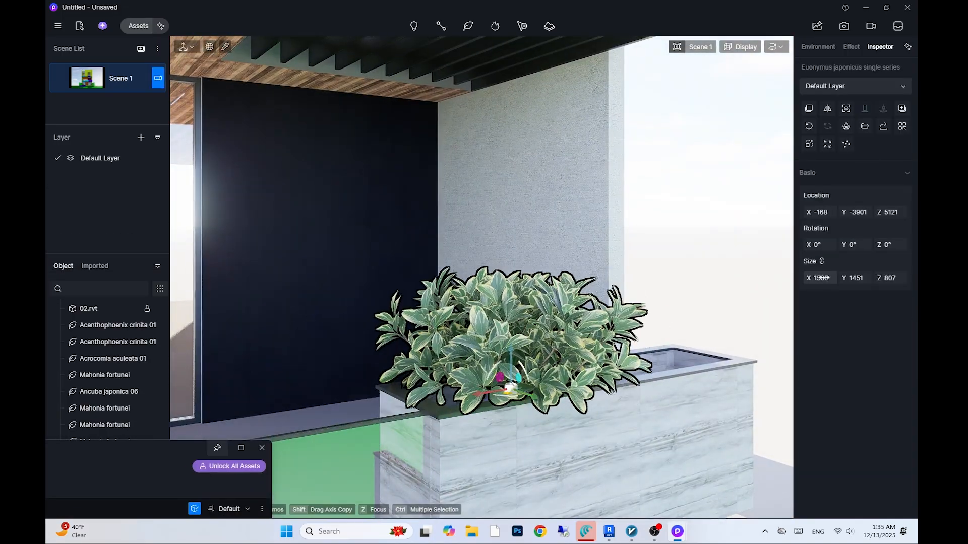
Set the euonymus shrub's X size to 1000 and copy it along the balcony planter to make a row of three
left_click(824, 278)
type("1000")
key("Return")
left_click_drag(487, 357, 487, 379)
left_click_drag(509, 422, 486, 424)
left_click(481, 383)
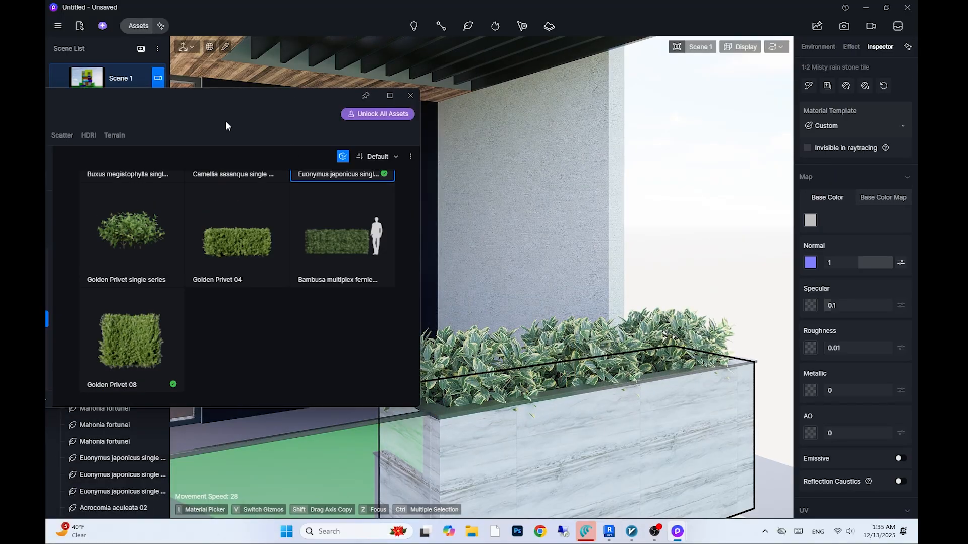
Place an Aglaonema modestum from the ornamental grass category among the euonymus at the planter's glass-railing end
left_click_drag(226, 122, 416, 104)
left_click(192, 317)
left_click(193, 270)
scroll(278, 288, "down", 2)
left_click(212, 283)
left_click(209, 254)
scroll(413, 305, "down", 10)
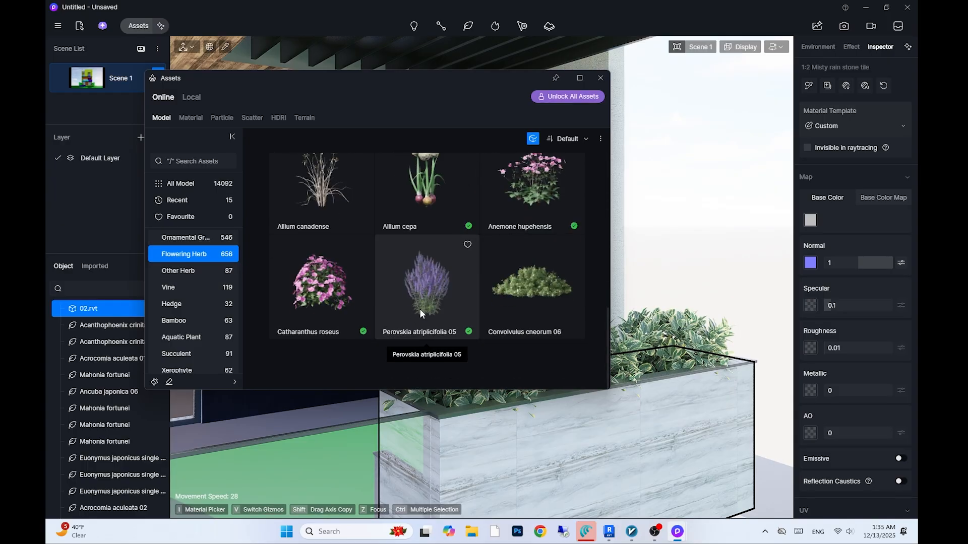
left_click(191, 238)
scroll(482, 317, "down", 10)
left_click(431, 244)
left_click_drag(456, 97, 254, 97)
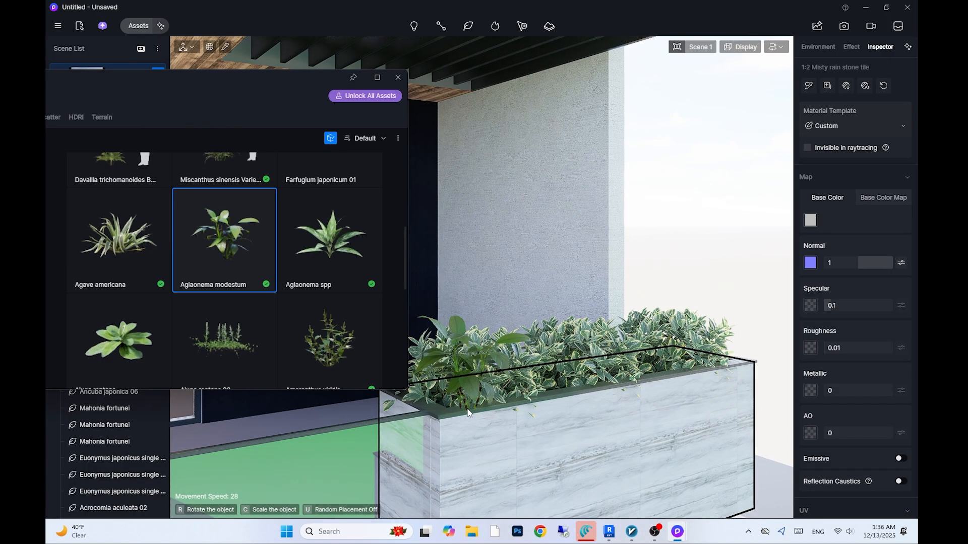
left_click(459, 404)
Copy the Aglaonema modestum twice along the balcony planter, ending at about X 871
left_click(460, 371)
left_click_drag(436, 412, 516, 397, "shift")
left_click_drag(517, 397, 628, 366, "shift")
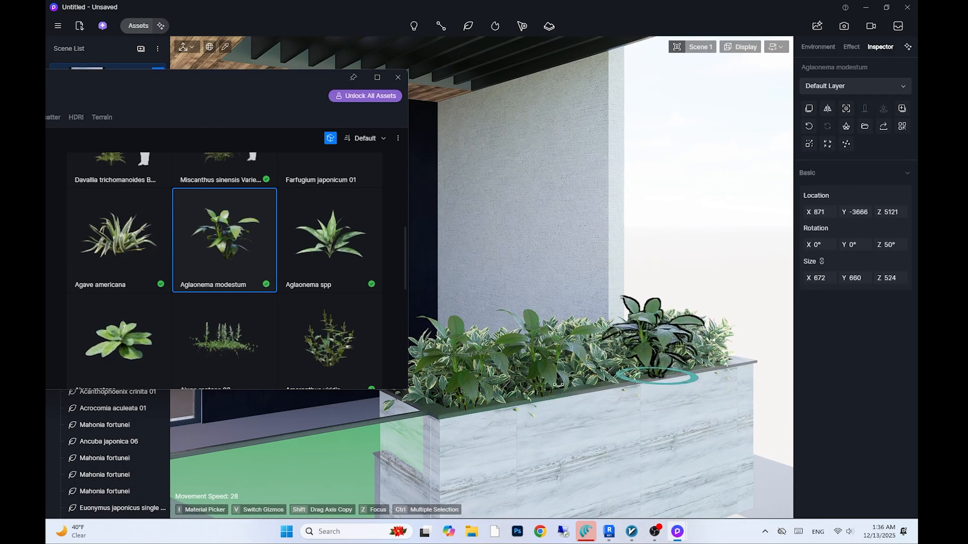
Fill the balcony planter's front with the low, dense leafy plant from the end of the ornamental grass list
scroll(225, 323, "down", 5)
left_click(119, 343)
left_click(530, 400)
right_click_drag(617, 378, 655, 403)
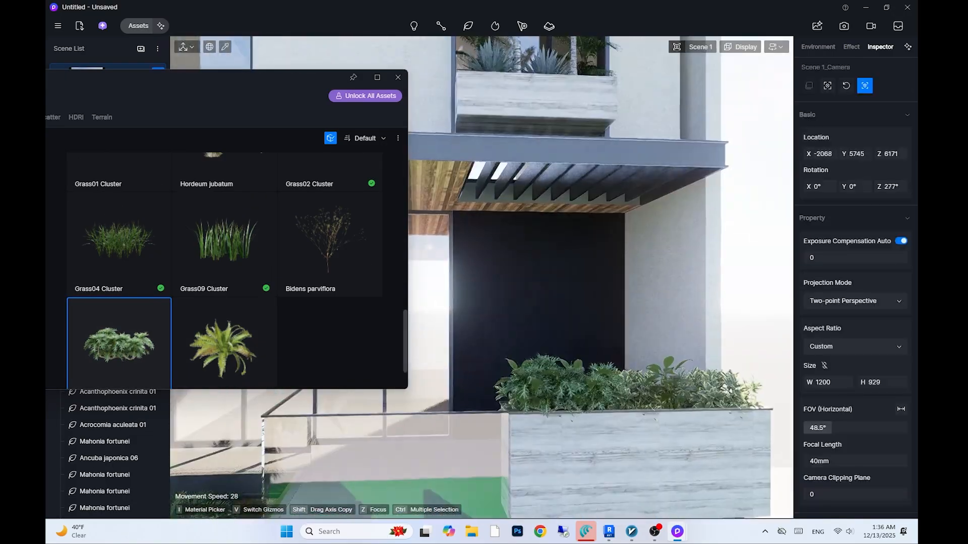
left_click(668, 408)
Delete three of the existing shrubs from the ground-floor planter beside the entrance
scroll(668, 407, "down", 10)
right_click_drag(484, 302, 445, 348)
scroll(445, 348, "up", 5)
left_click(482, 401)
key("Delete")
left_click(469, 386)
key("Delete")
left_click(471, 404)
key("Delete")
Place the same low leafy plant in the ground-floor planter and spread it along the planter
left_click(417, 437)
left_click_drag(457, 433, 479, 433)
left_click_drag(437, 433, 524, 433)
Add the low leafy plant to the cactus strip and copy it along the strip
left_click(655, 391)
scroll(655, 391, "down", 5)
right_click_drag(434, 504, 484, 479)
left_click(451, 390)
left_click_drag(477, 404, 693, 421, "shift")
scroll(693, 421, "up", 5)
right_click_drag(693, 421, 432, 428)
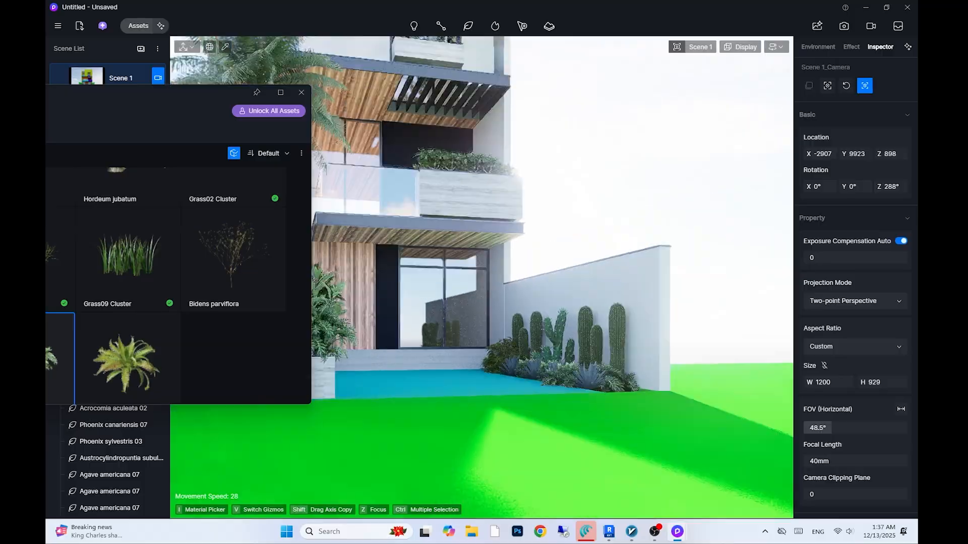
scroll(482, 278, "down", 5)
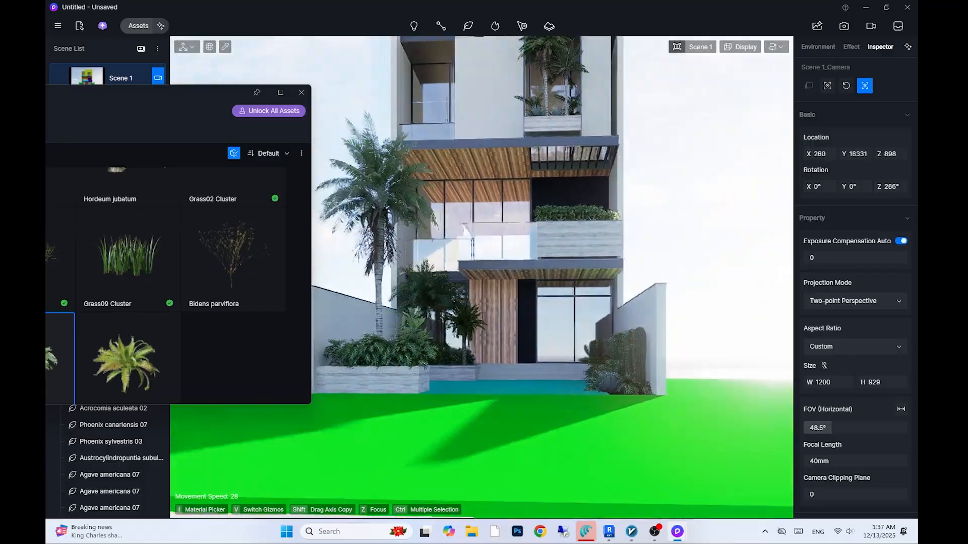
Copy the ground planter's Phoenix sylvestris 03 up to the balcony planter at about X -162, Z 4521, following the reference picture
left_click(471, 532)
left_click(187, 285)
double_click(265, 302)
left_click(462, 145)
left_click_drag(375, 86, 240, 21)
scroll(303, 322, "up", 5)
left_click(454, 20)
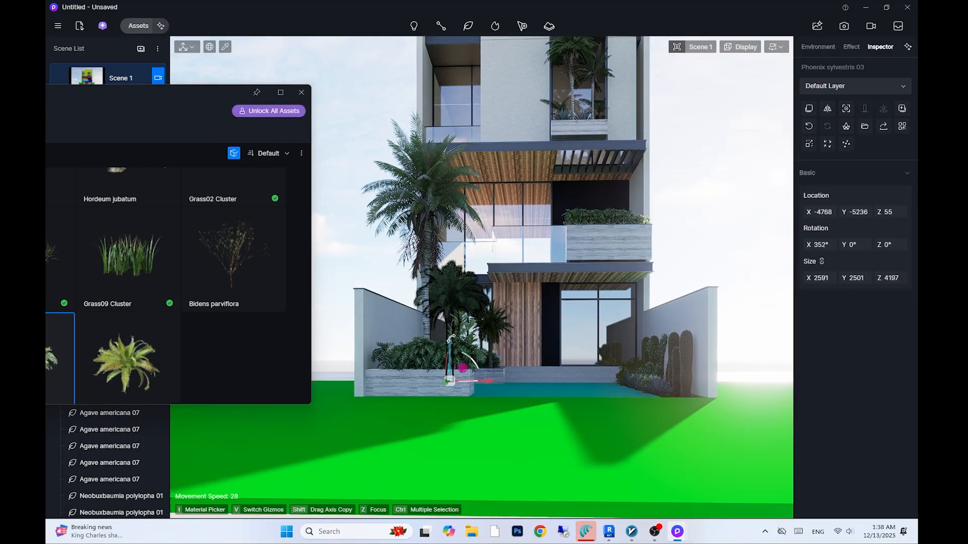
left_click_drag(455, 297, 583, 214)
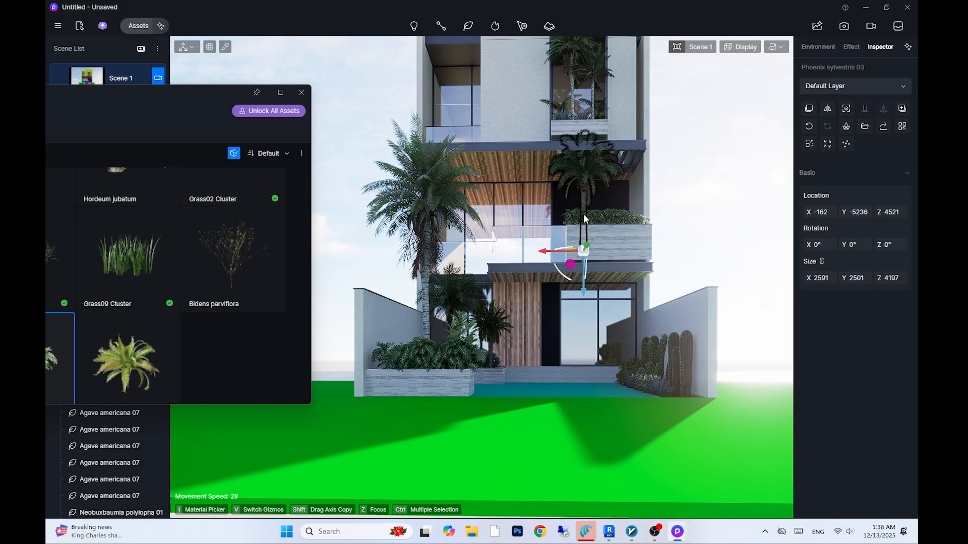
Lower the balcony palm into its planter and set its size to 2000 to suit the reference picture
key("alt+Tab")
key("super+e")
left_click(195, 284)
double_click(270, 305)
left_click(412, 21)
left_click(462, 147)
mouse_move(582, 284)
left_mouse_down()
mouse_move(583, 315)
mouse_move(584, 294)
left_mouse_up()
key("Escape")
left_click(567, 212)
type("2000")
key("Return")
left_click(715, 224)
Save the project as D5 -PRACTICE in the desktop's PRACTICE folder
key("ctrl+s")
left_click(106, 152)
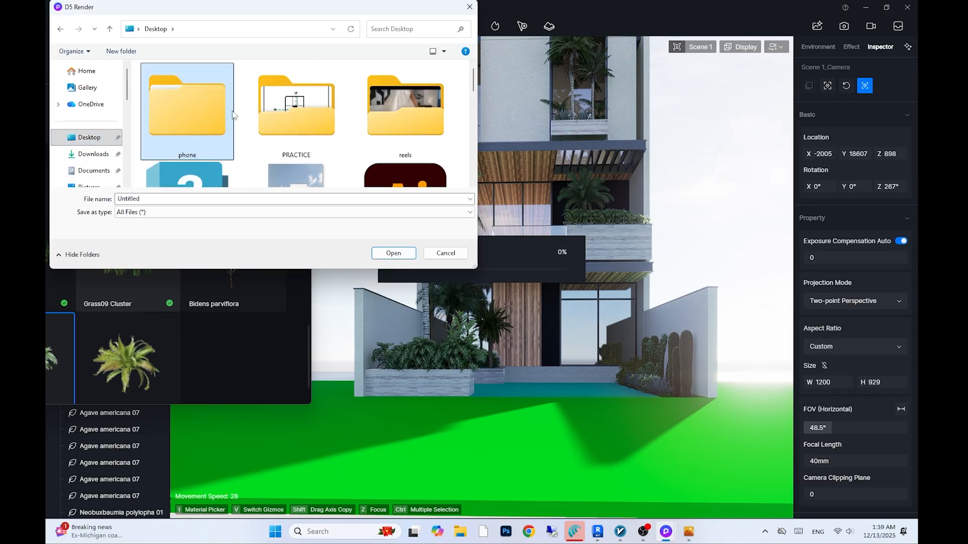
double_click(303, 109)
type("D5 -PRACTICE")
key("Return")
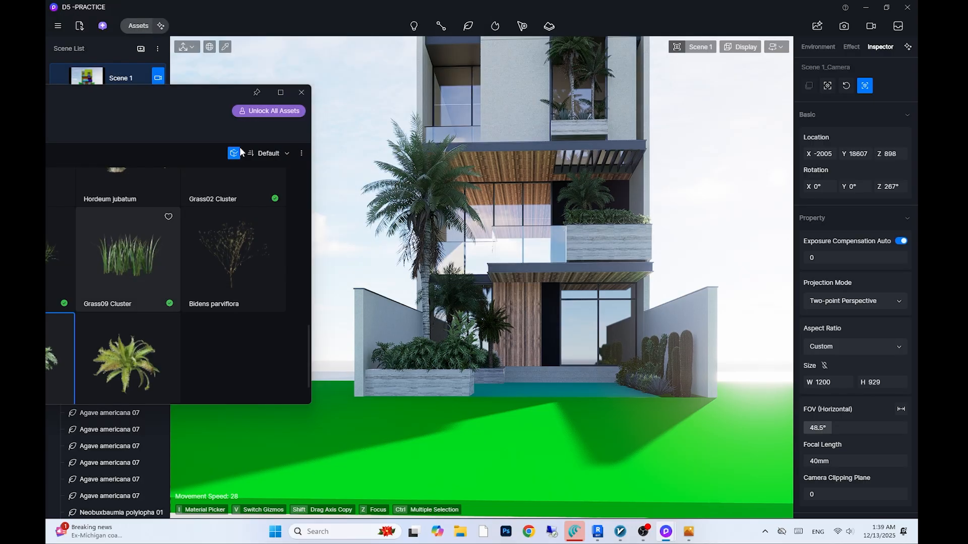
Check the reference picture and place two more palms in front of the garden wall on the cactus side
left_click(298, 90)
left_click(136, 87)
key("alt+Tab")
key("alt+Tab")
key("alt+Tab")
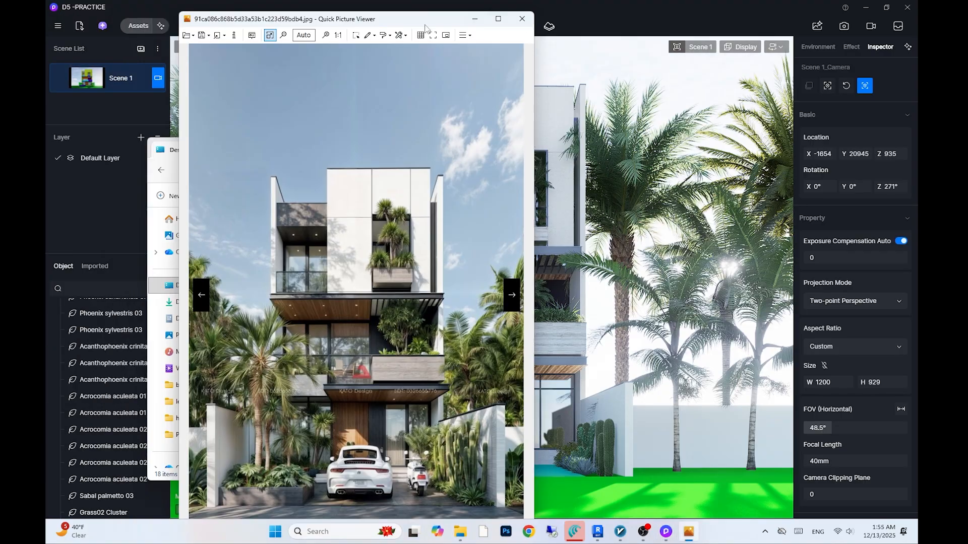
left_click(470, 25)
left_click(135, 26)
left_click(304, 323)
left_click(666, 470)
left_click(721, 470)
Try a tall Phoenix sylvestris 03 just outside the boundary wall on the entrance planter's side
left_click_drag(252, 134, 129, 262)
left_click(125, 302)
left_click(286, 473)
key("Escape")
left_click(288, 449)
key("alt+Tab")
key("alt+Tab")
Nudge the trial Phoenix sylvestris 03 towards the boundary wall and delete it
left_click_drag(340, 30, 281, 171)
left_click(469, 170)
key("Escape")
left_click(286, 446)
mouse_move(323, 471)
left_mouse_down()
mouse_move(371, 457)
mouse_move(332, 457)
left_mouse_up()
left_click(537, 90)
left_click(424, 299)
left_click(332, 192)
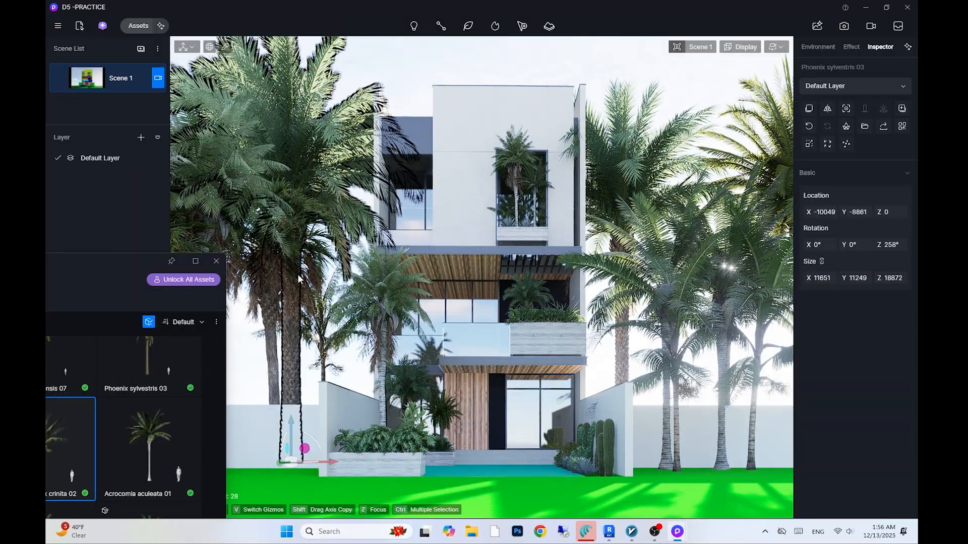
key("Delete")
Open the reference picture again and examine the planting around the house up close
left_click(471, 532)
left_click(196, 286)
double_click(264, 303)
left_click(447, 150)
left_click_drag(316, 171, 747, 17)
scroll(741, 379, "down", 3)
scroll(741, 378, "up", 2)
left_click(457, 331)
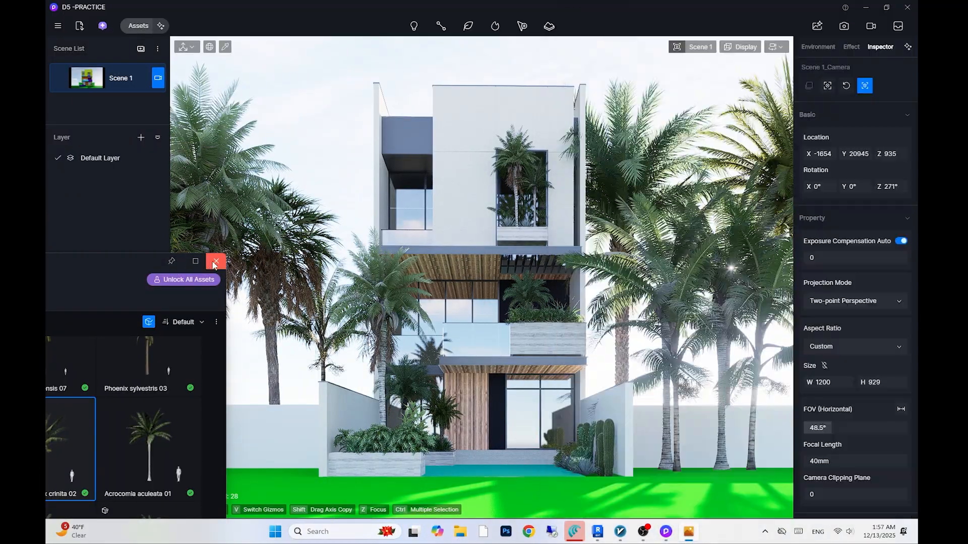
Move the outermost Acrocomia aculeata 02 to about X -8613 and shift the Acrocomia aculeata 01 opposite to about X 4034
left_click(216, 261)
left_click(207, 323)
left_click_drag(189, 470, 337, 463)
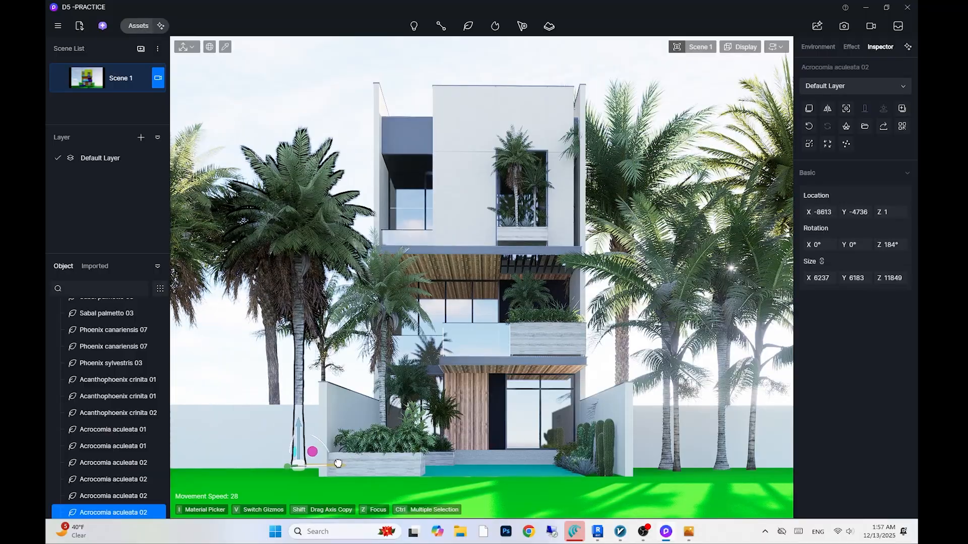
left_click(666, 434)
left_click_drag(675, 471, 662, 469)
Browse the vegetation model categories for grouped planting to use beneath the outer palms
left_click(139, 27)
left_click_drag(120, 257, 357, 115)
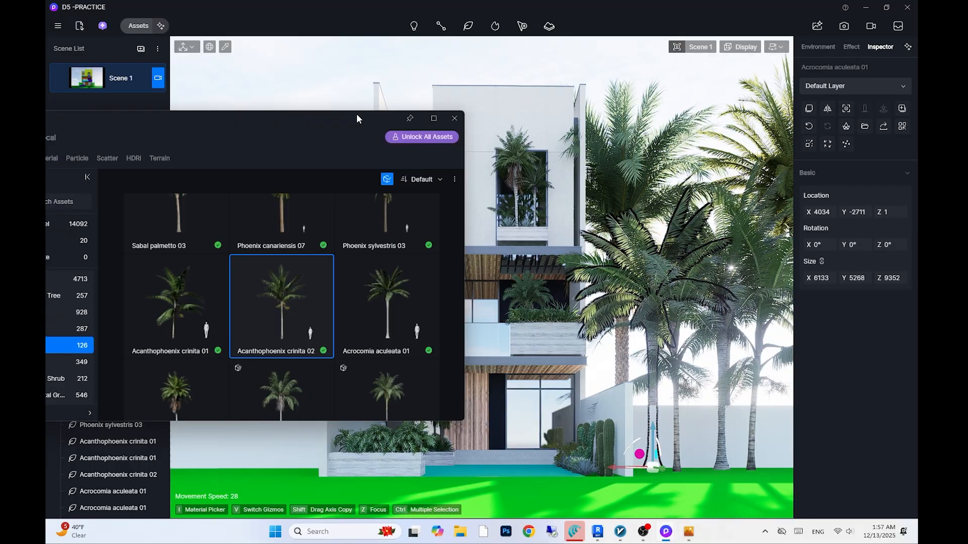
left_click_drag(240, 129, 572, 128)
scroll(377, 343, "down", 1)
left_click(377, 345)
scroll(384, 323, "down", 1)
left_click(387, 317)
scroll(389, 331, "down", 1)
left_click(389, 324)
left_click(389, 349)
left_click(395, 350)
left_click(394, 351)
left_click(388, 351)
left_click(386, 349)
scroll(381, 333, "down", 1)
left_click(378, 323)
Place a Flower Bed Combo 12 outside the cactus-side boundary wall at about X 3599, Y 1682
left_click(508, 352)
left_click_drag(569, 119, 154, 137)
left_click(674, 471)
key("Escape")
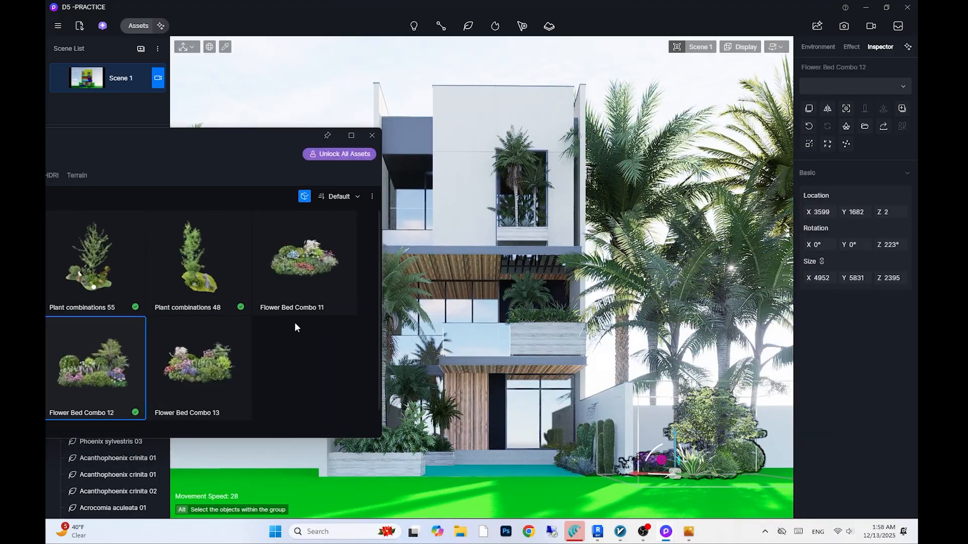
Download Flower Bed Combo 13 and Flower Bed Combo 11 from the grouped vegetation models
left_click(217, 375)
left_click(297, 280)
left_click(95, 277)
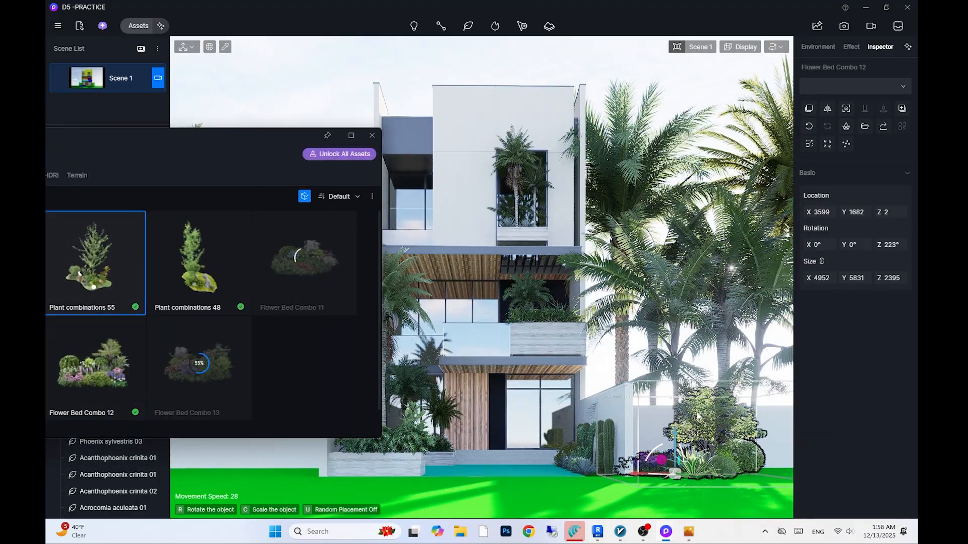
left_click(212, 309)
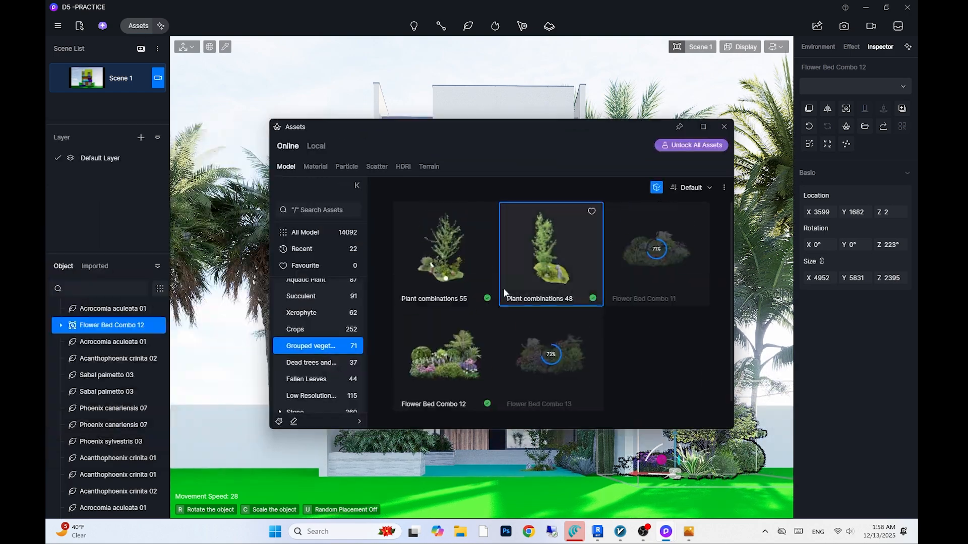
scroll(524, 291, "down", 1)
scroll(605, 296, "up", 1)
Place a Flower Bed Combo 12 outside the planter-side boundary wall at about X -8656, Y 4160
left_click(445, 357)
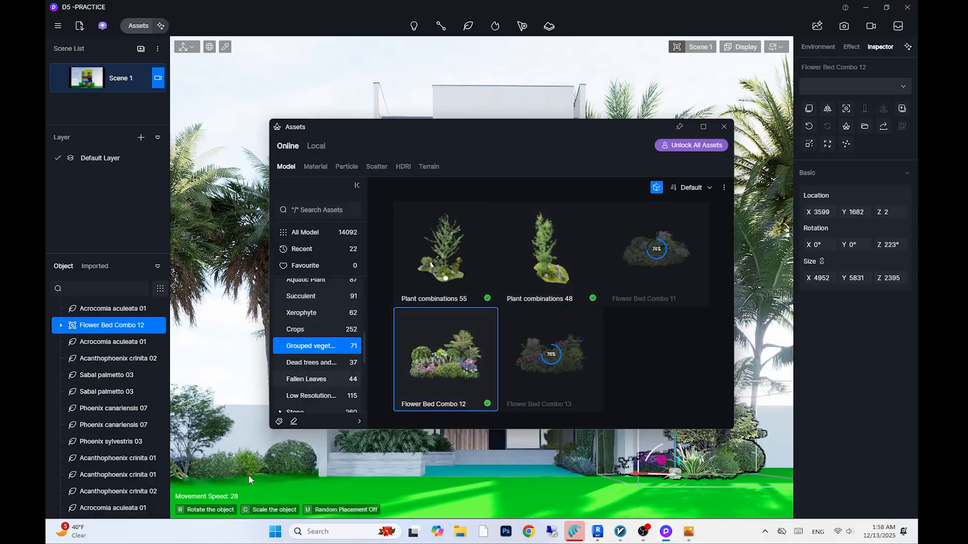
left_click(197, 479)
left_click_drag(466, 126, 288, 116)
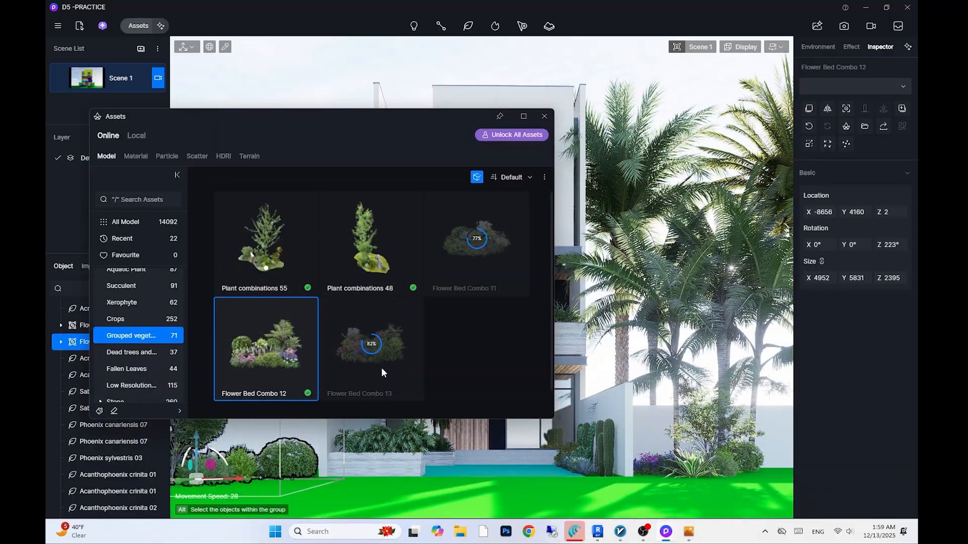
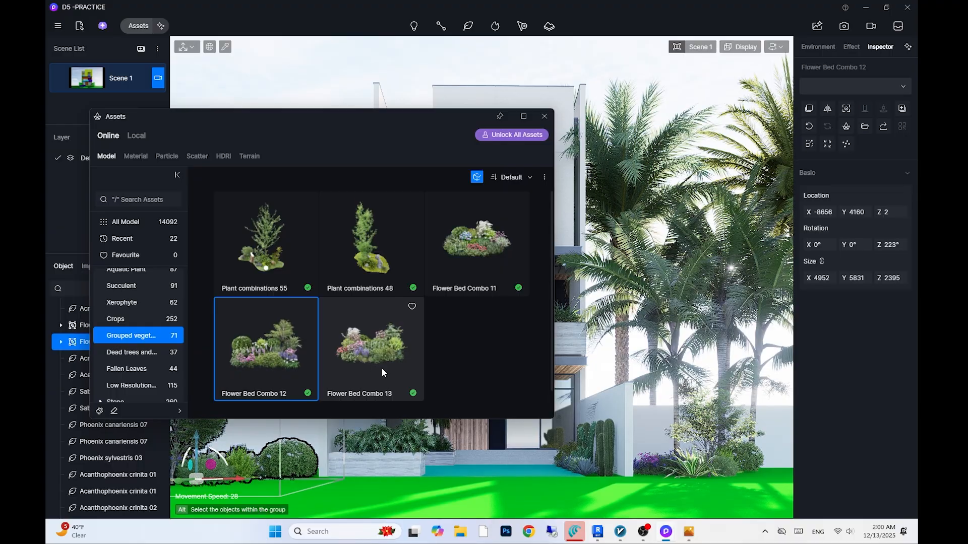
Add more flower beds outside both boundary walls, using Flower Bed Combo 13 and a Flower Bed Combo 12 at about X 5180, Y 2296
left_click(381, 368)
left_click_drag(408, 123, 231, 113)
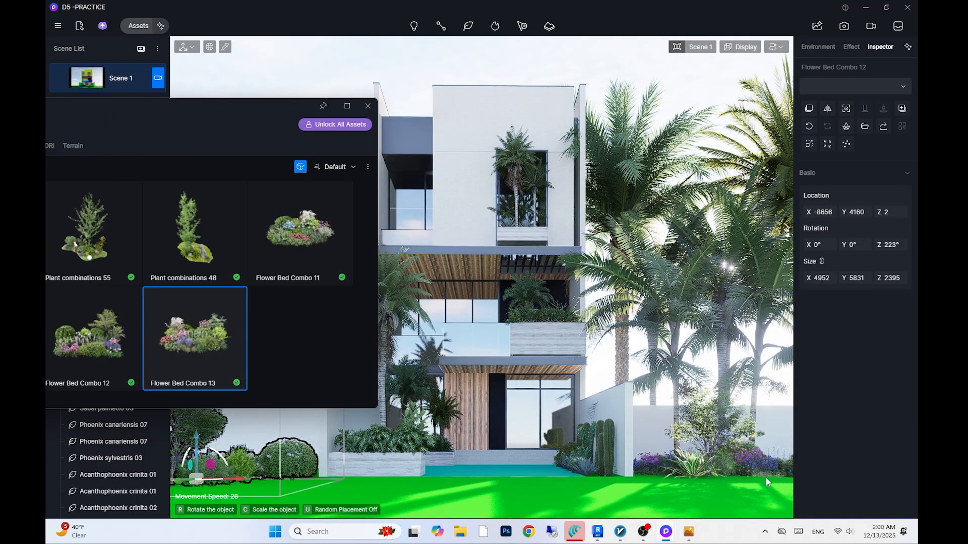
left_click(756, 477)
left_click(225, 369)
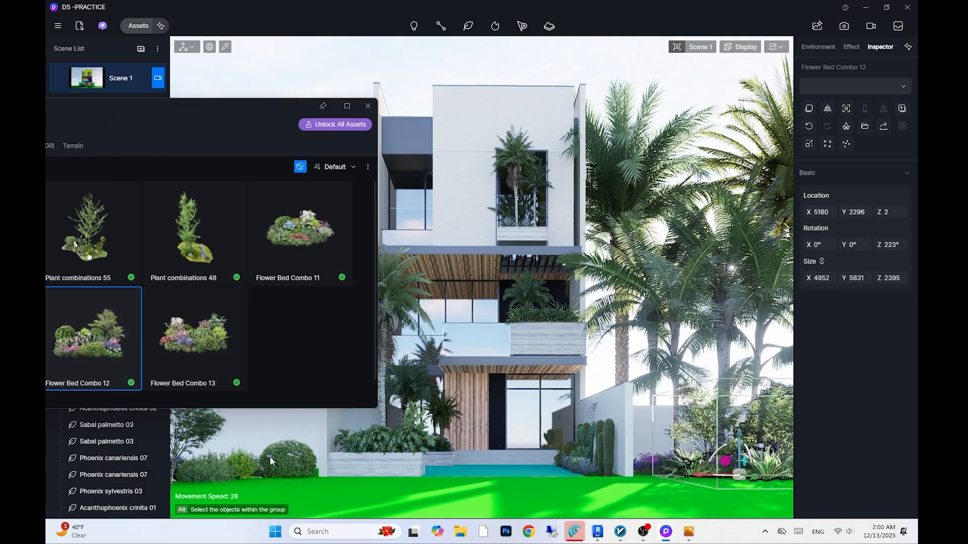
left_click(188, 478)
Close the asset library, delete a flower bed outside the planter-side wall and rearrange the remaining beds
left_click(368, 105)
left_click(349, 126)
left_click(370, 443)
left_click(194, 471)
key("Delete")
left_click(292, 440)
left_click_drag(305, 461, 745, 484)
Thin out the coloured flowers in the beds along both boundary walls
left_click(248, 449)
left_click(248, 447)
left_click(228, 466)
left_click(312, 462)
left_click(667, 466)
left_click(659, 466)
left_click(658, 467)
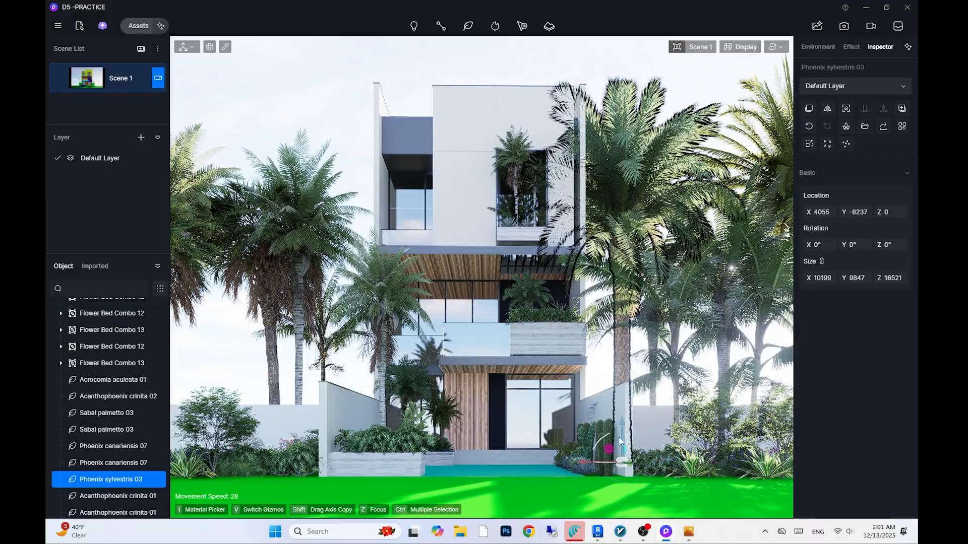
Check the reference picture and copy Acanthophoenix crinita 01 palms behind the planter-side wall, the last at about X -14787, Y -10877
key("alt+Tab")
left_click(530, 476)
left_click(651, 465)
left_click_drag(671, 474, 308, 463)
left_click_drag(353, 461, 224, 468)
left_click(362, 376)
left_click(247, 375)
left_click_drag(285, 461, 242, 461, "shift")
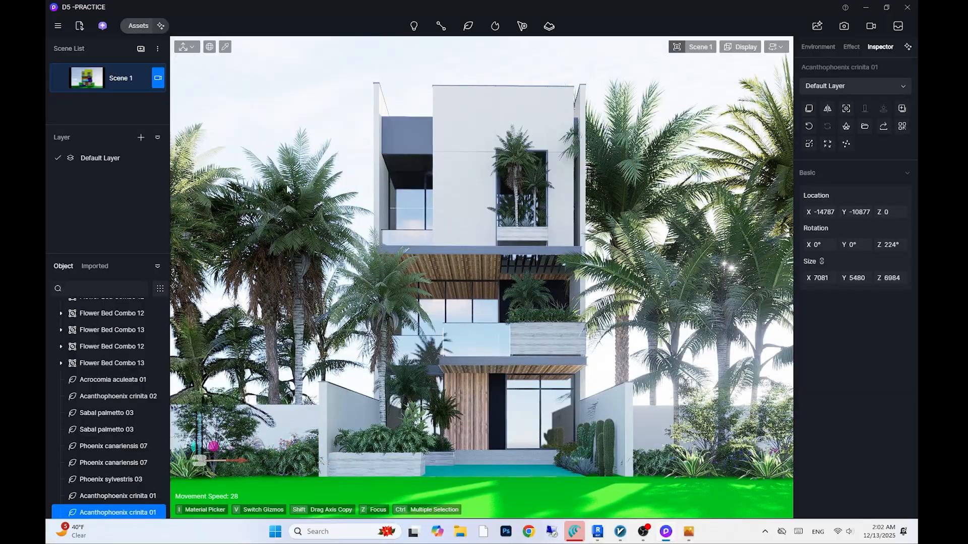
Search the material library for asphalt and apply asphalt 02 to the ground in front of the house
left_click(357, 371)
left_click(138, 26)
left_click_drag(203, 131, 580, 138)
left_click(348, 200)
left_click(334, 153)
left_click(346, 199)
type("ASP[")
key("BackSpace")
type("HAL")
left_click(424, 238)
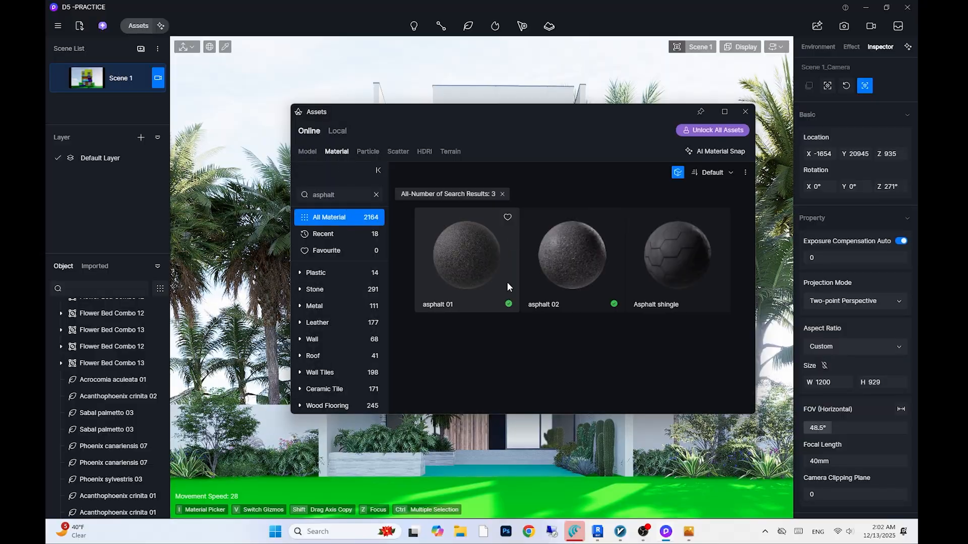
key("alt+Tab")
key("alt+Tab")
left_click(574, 277)
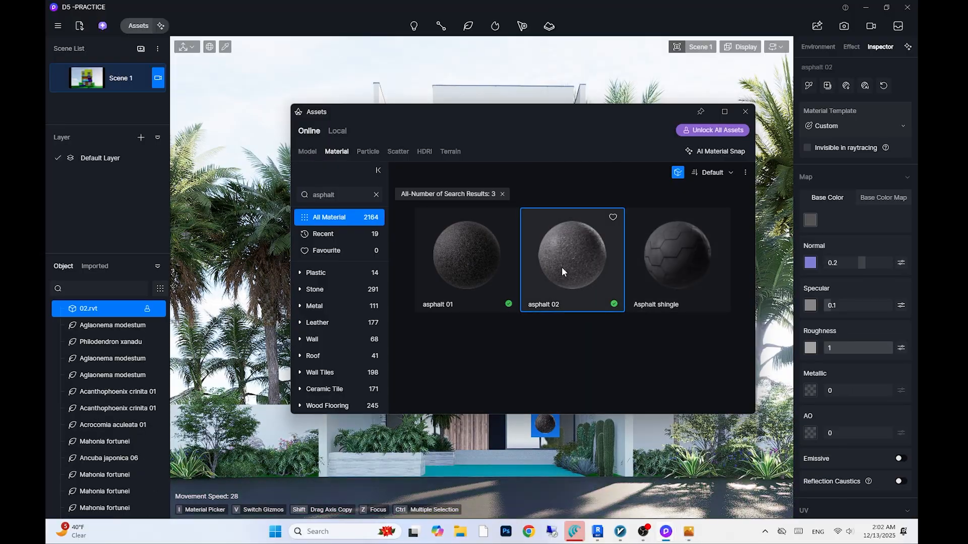
Compare with the reference picture, then search the material library for GROUND and browse the results
key("alt+Tab")
key("alt+Tab")
left_click(361, 198)
key("BackSpace")
key("BackSpace")
key("BackSpace")
key("BackSpace")
key("BackSpace")
key("BackSpace")
key("BackSpace")
type("GROUND")
key("Return")
scroll(541, 334, "down", 7)
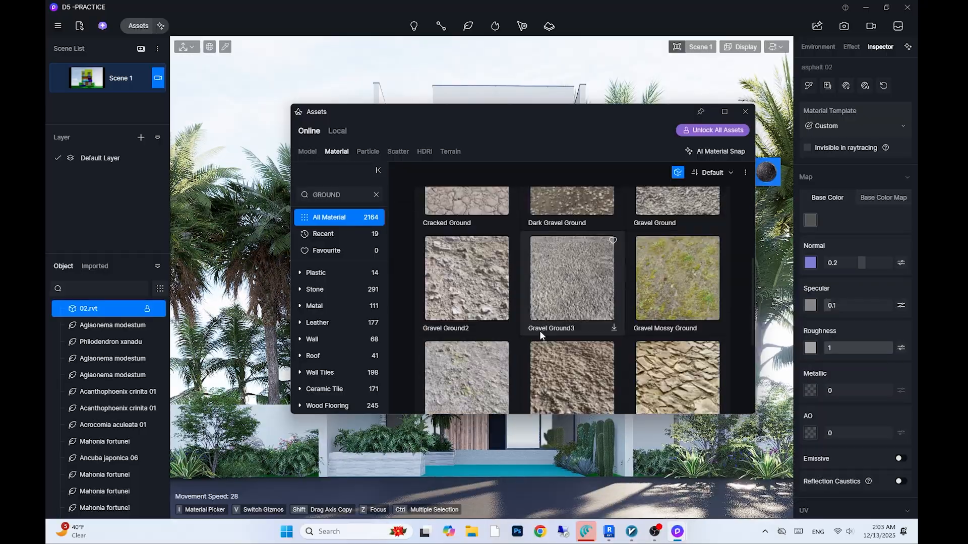
scroll(591, 327, "up", 4)
scroll(568, 338, "up", 2)
scroll(568, 333, "down", 5)
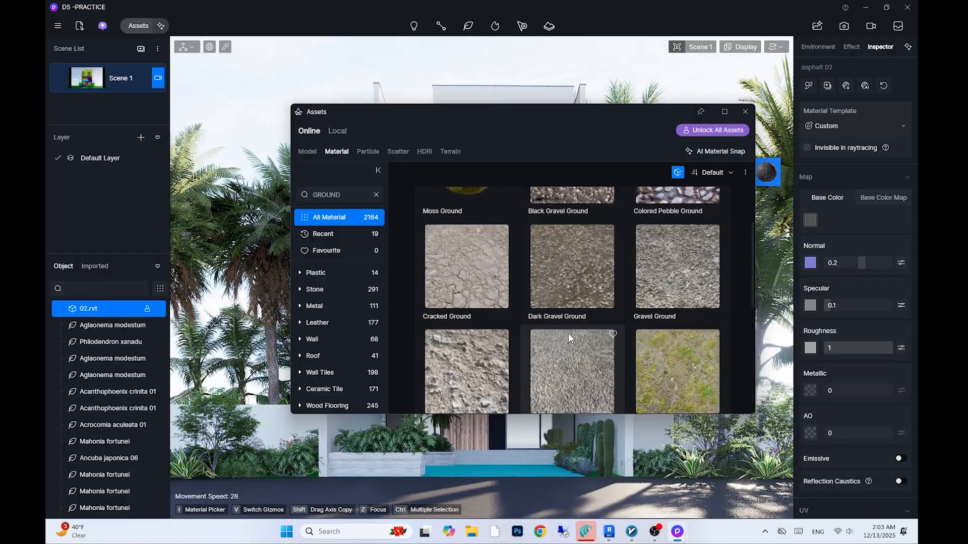
Apply Irregular Slate Ground to the entrance path and close the asset library
left_click_drag(677, 216, 544, 464)
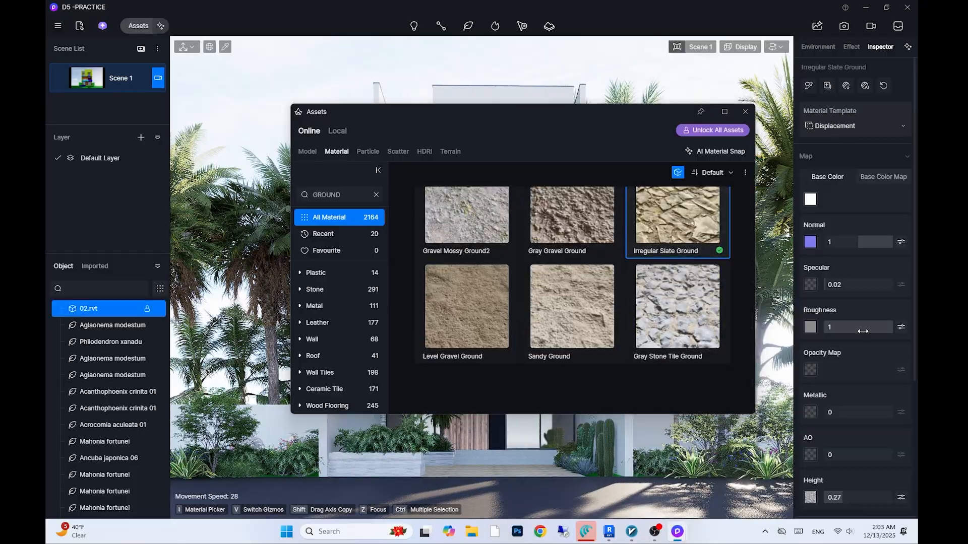
left_click(885, 532)
left_click_drag(665, 112, 571, 117)
left_click(651, 116)
key("Escape")
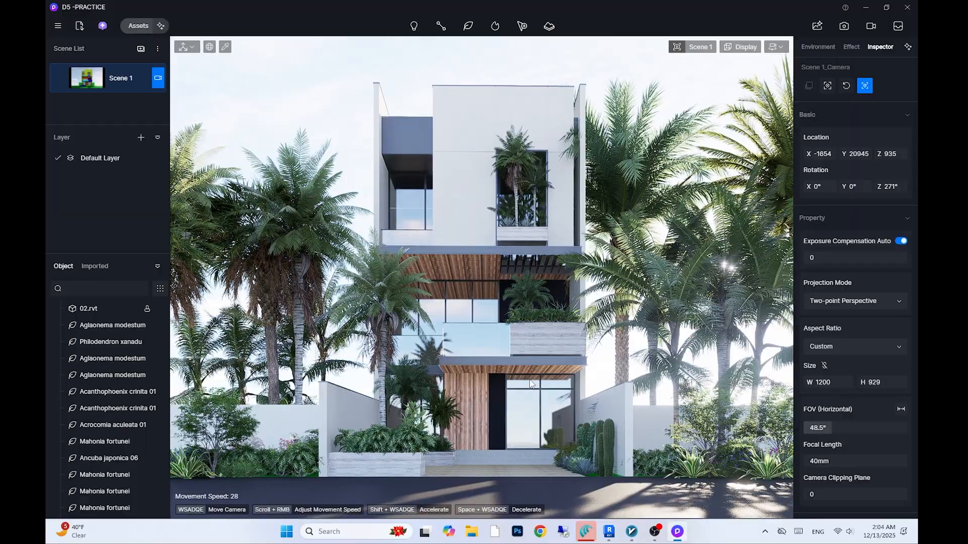
Sample the entrance path's material and examine its UV stretch
scroll(852, 283, "down", 2)
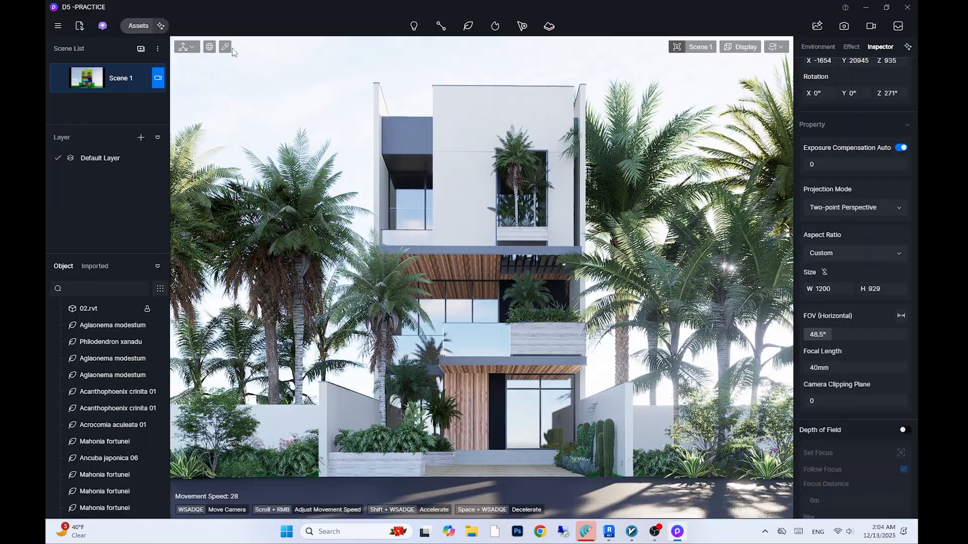
left_click(225, 47)
left_click(497, 472)
scroll(857, 353, "down", 5)
left_click(861, 368)
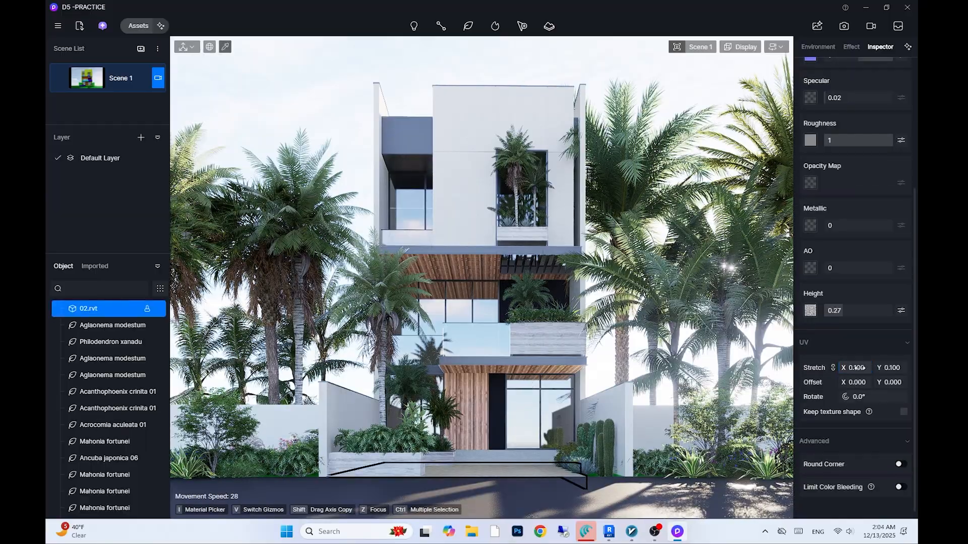
key("Escape")
Open the reference picture from its folder in File Explorer to examine the paving
key("alt+Tab")
left_click(471, 532)
left_click(186, 286)
scroll(348, 327, "down", 3)
double_click(264, 234)
left_click(461, 145)
Browse the Outdoor Ground materials in the asset library for a suitable exterior paving
left_click(139, 26)
scroll(322, 246, "down", 3)
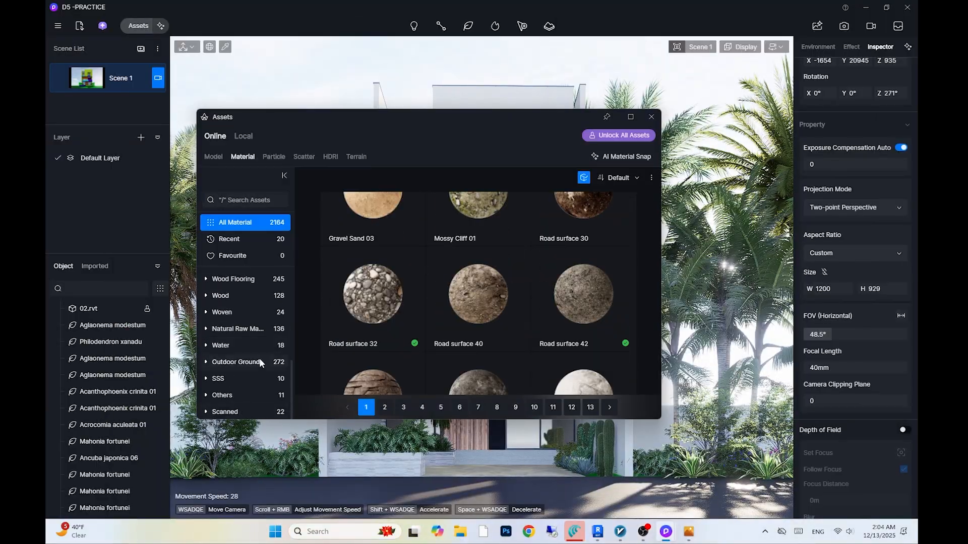
left_click(259, 410)
scroll(387, 350, "down", 1)
scroll(268, 378, "down", 1)
left_click(267, 379)
left_click(268, 346)
scroll(448, 341, "down", 5)
scroll(446, 343, "down", 4)
Compare the paving with the reference picture and try Exterior paving 37 on the ground in front of the house
key("alt+Tab")
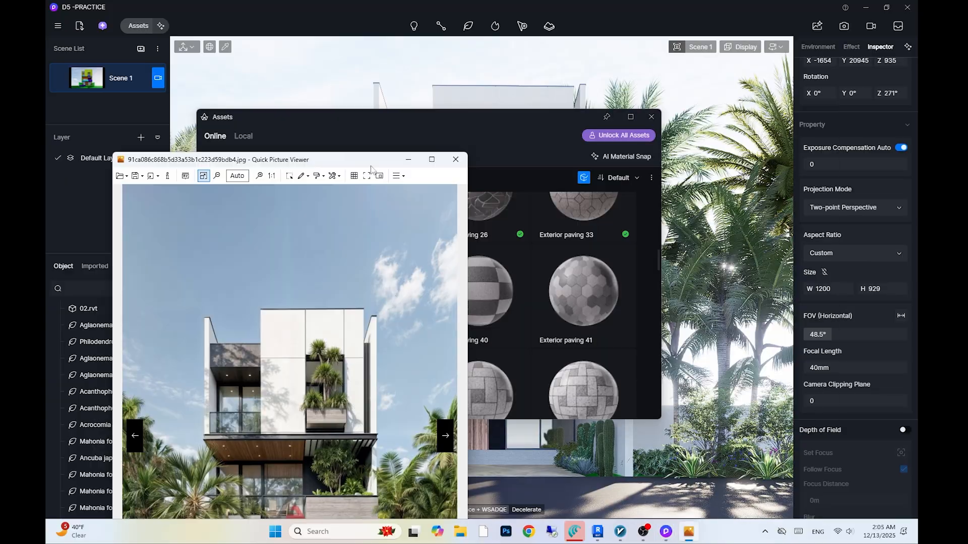
left_click_drag(377, 160, 301, 19)
scroll(464, 197, "down", 1)
left_click(414, 304)
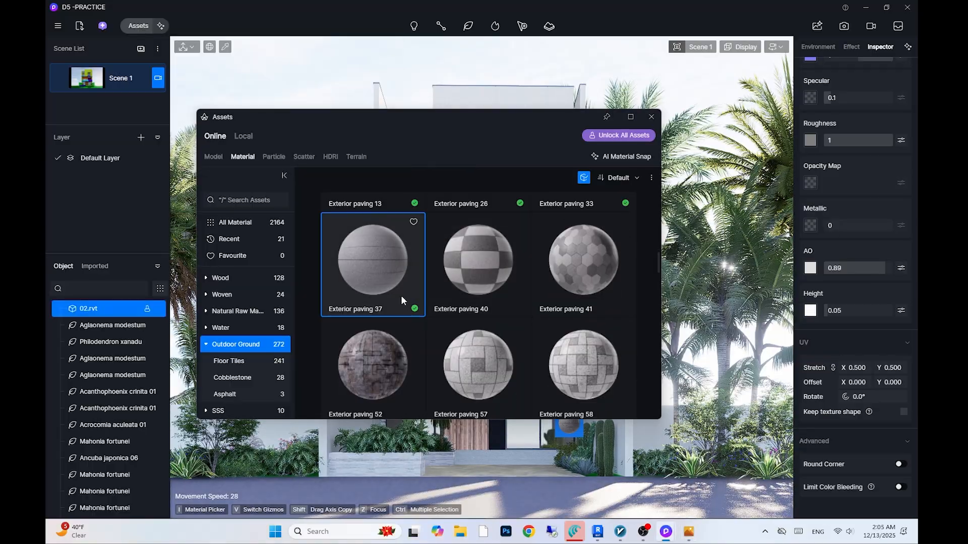
key("alt+Tab")
Try Exterior paving 99 on the ground with a UV stretch of 0.5
left_click(463, 302)
scroll(494, 360, "down", 10)
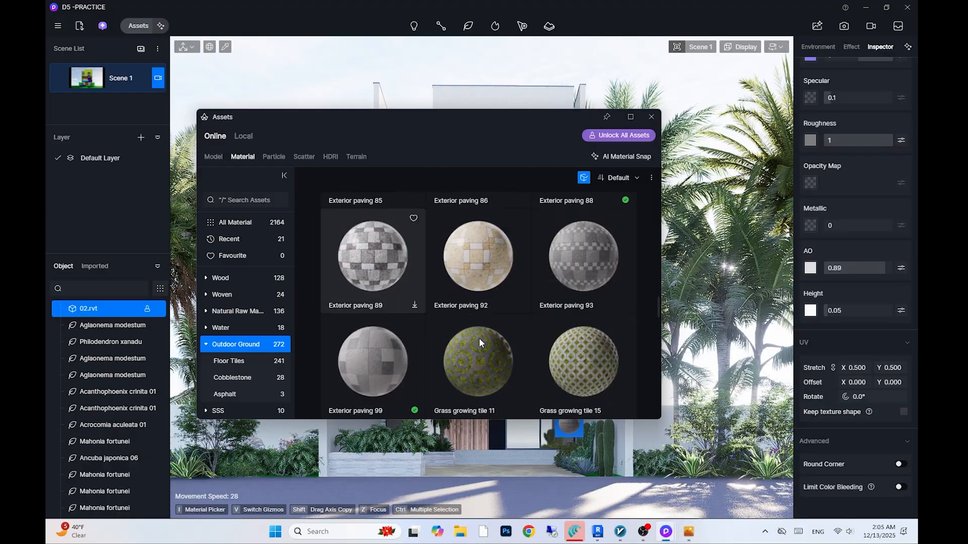
scroll(407, 273, "down", 2)
left_click(408, 273)
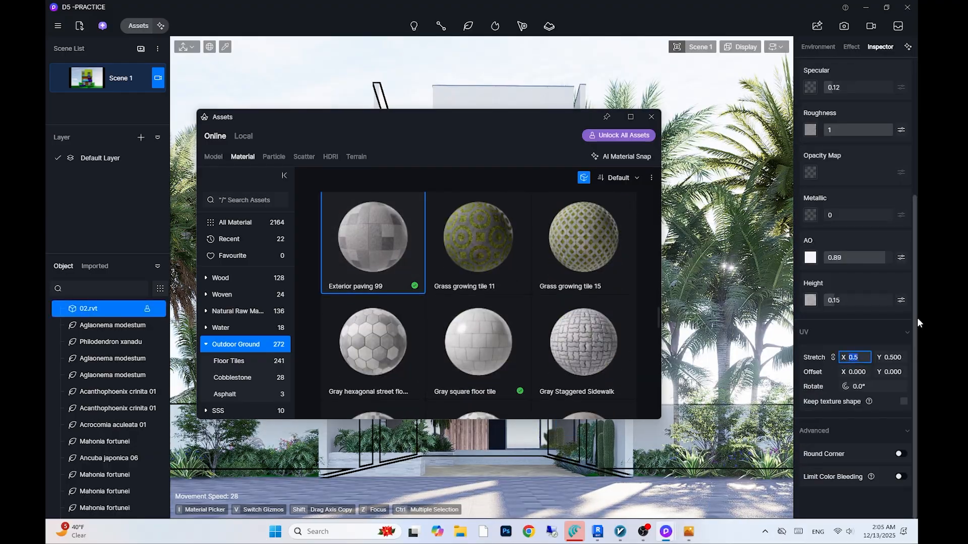
key("Return")
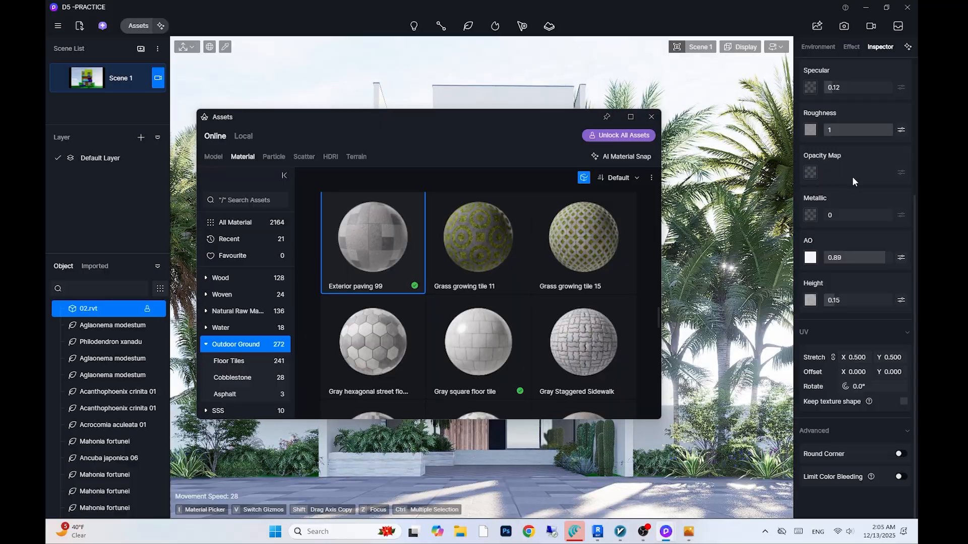
Set the UV stretch of the entrance path's paving to 0.1 after trying 0.2
key("Escape")
left_click(514, 479)
left_click(858, 400)
type(".2")
key("Return")
left_click(863, 399)
type(".1")
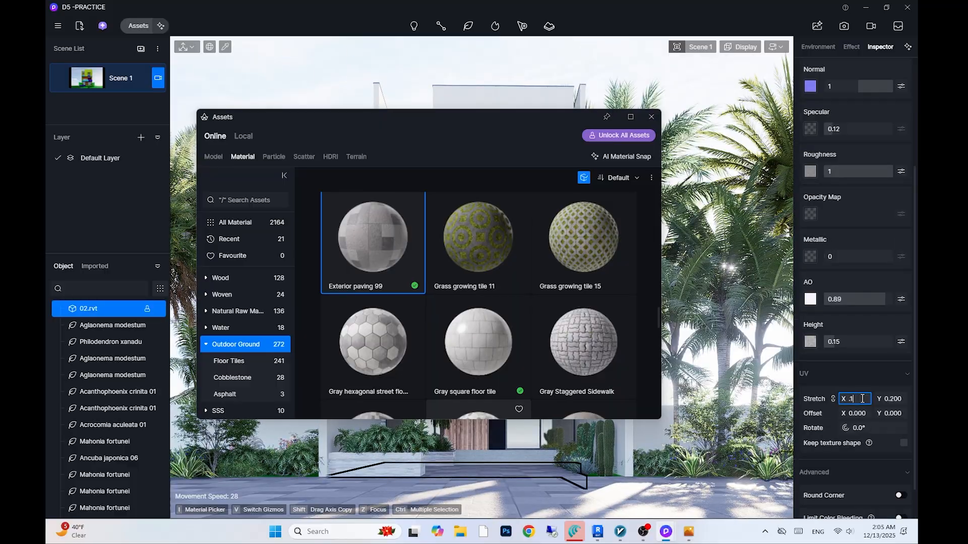
Try the Mottled Concrete Floor Tile material on the ground in front of the house
scroll(477, 302, "down", 5)
left_click_drag(478, 252, 726, 434)
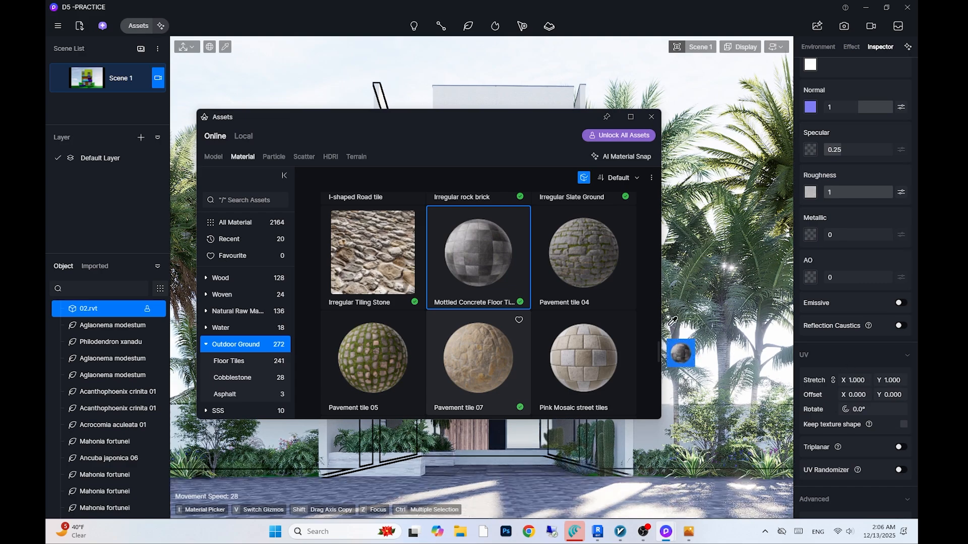
key("Escape")
Examine the paving in the reference picture up close and apply White concrete tiles to the ground
key("alt+Tab")
double_click(252, 391)
scroll(253, 390, "up", 3)
key("Escape")
left_click(509, 240)
scroll(477, 351, "down", 10)
left_click(446, 222)
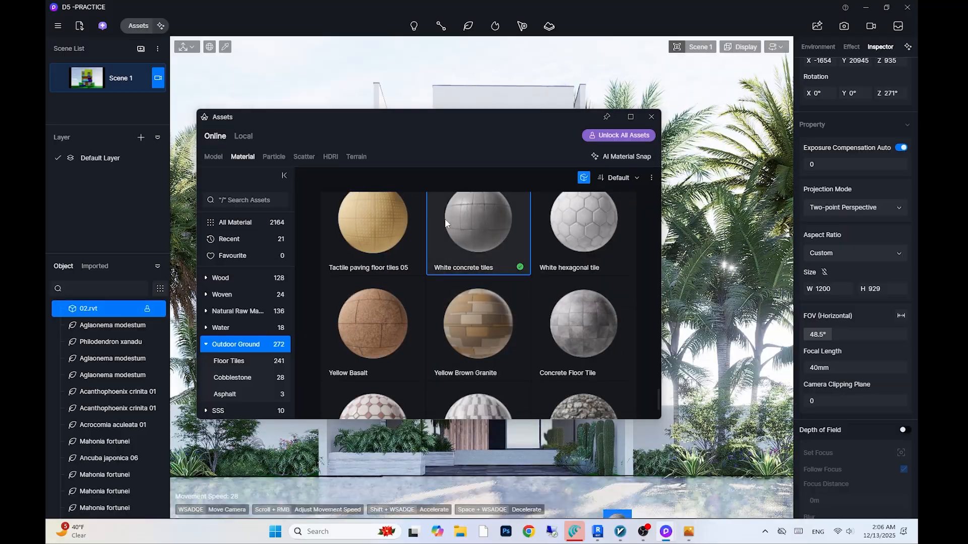
Darken the paving material's base colour to an HSV value of 24
left_click(535, 489)
scroll(476, 325, "down", 3)
scroll(851, 302, "up", 3)
left_click(810, 220)
left_click_drag(807, 301, 806, 276)
scroll(869, 448, "down", 3)
left_click(855, 379)
scroll(909, 325, "up", 1)
left_click(810, 128)
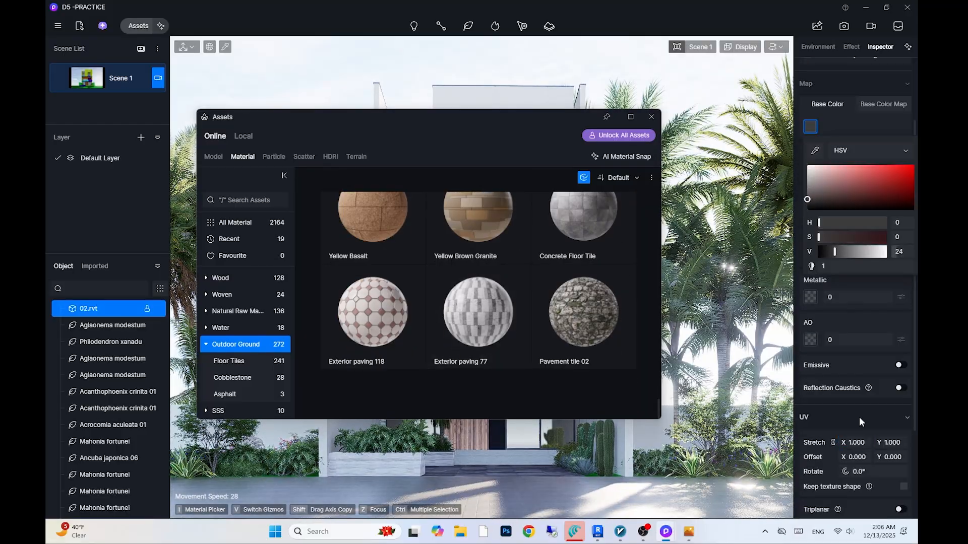
Make the ceiling downlights emissive at intensity 30 and return to the Scene 1 view
left_click(904, 410)
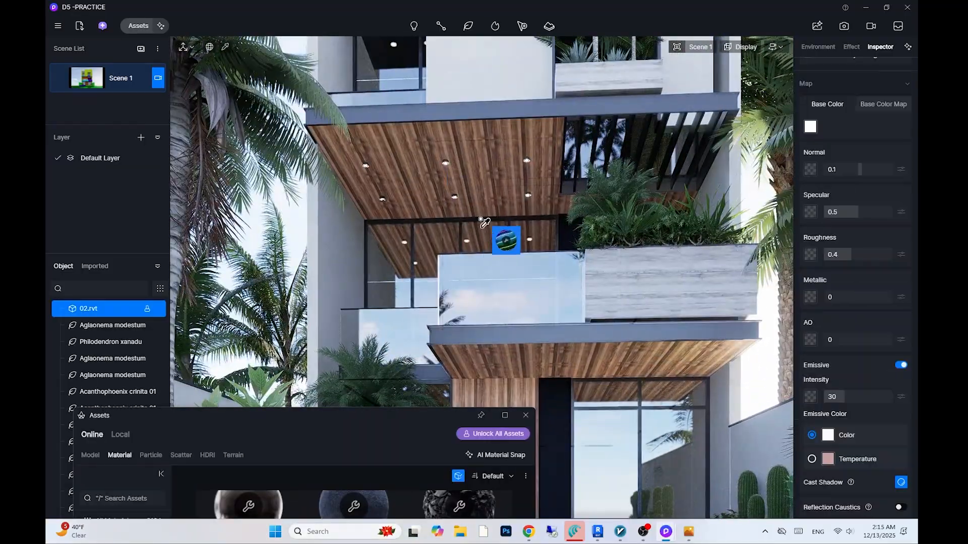
left_click(88, 78)
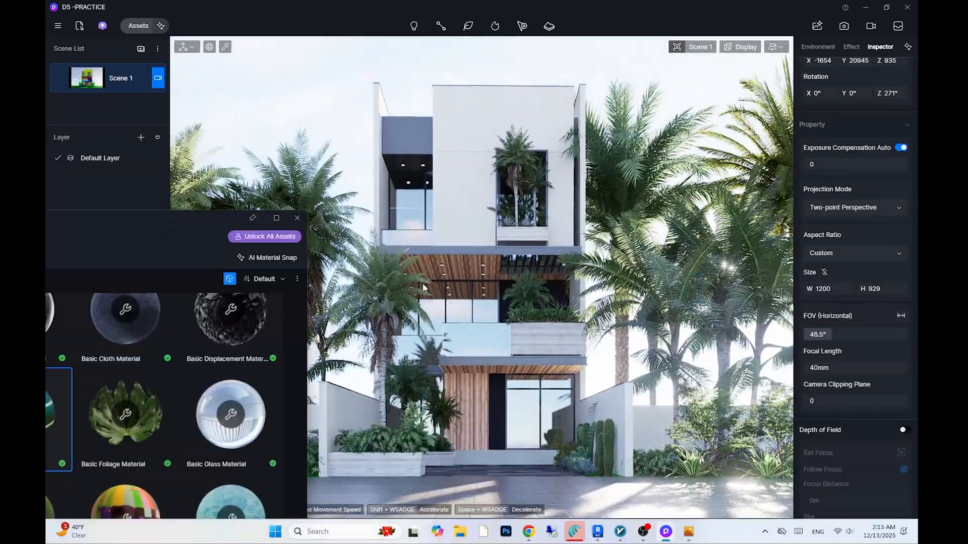
key("alt+Tab")
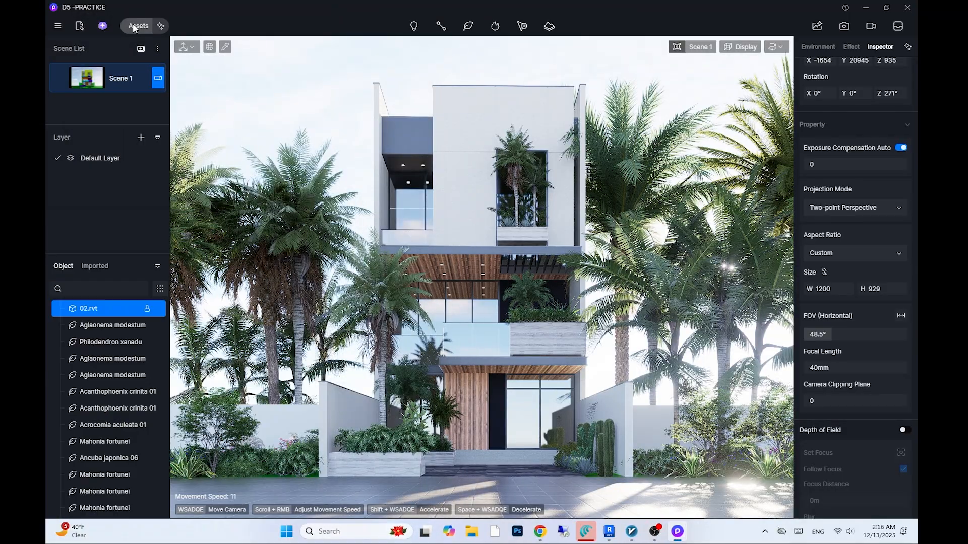
Apply the Basic Grass Material to the garden ground beside the boundary walls and close the asset library
left_click(133, 28)
scroll(222, 291, "down", 1)
left_click(115, 236)
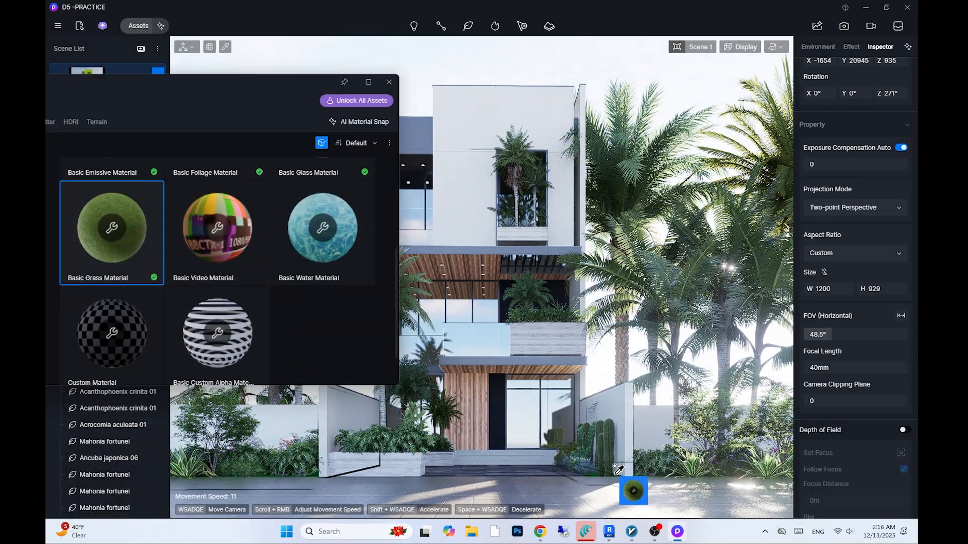
left_click(610, 471)
left_click(887, 85)
left_click(389, 82)
Inspect the lawn up close and pick a different grass preset for it
scroll(453, 252, "down", 5)
right_click_drag(453, 303, 403, 343)
scroll(404, 322, "up", 8)
left_click(847, 92)
left_click(819, 92)
scroll(877, 96, "up", 1)
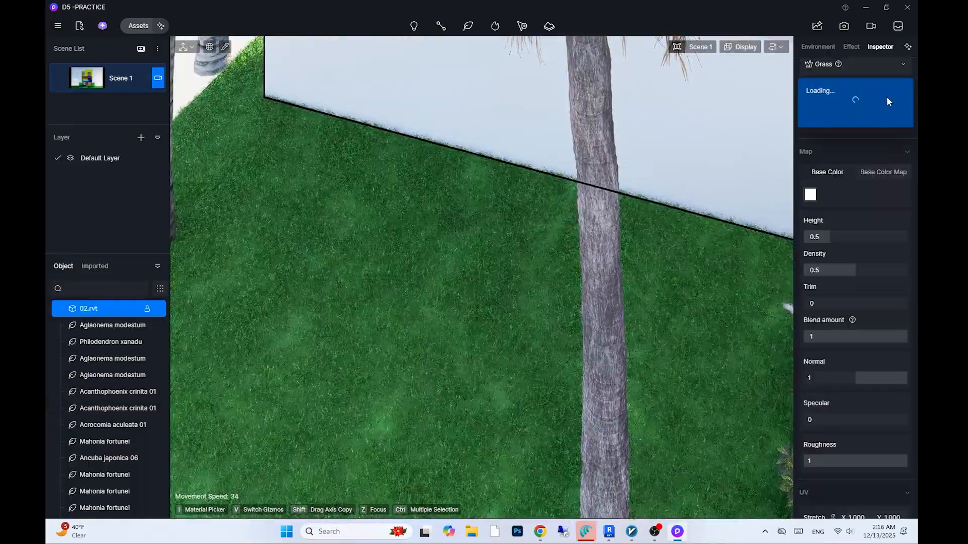
left_click(884, 97)
scroll(272, 117, "down", 5)
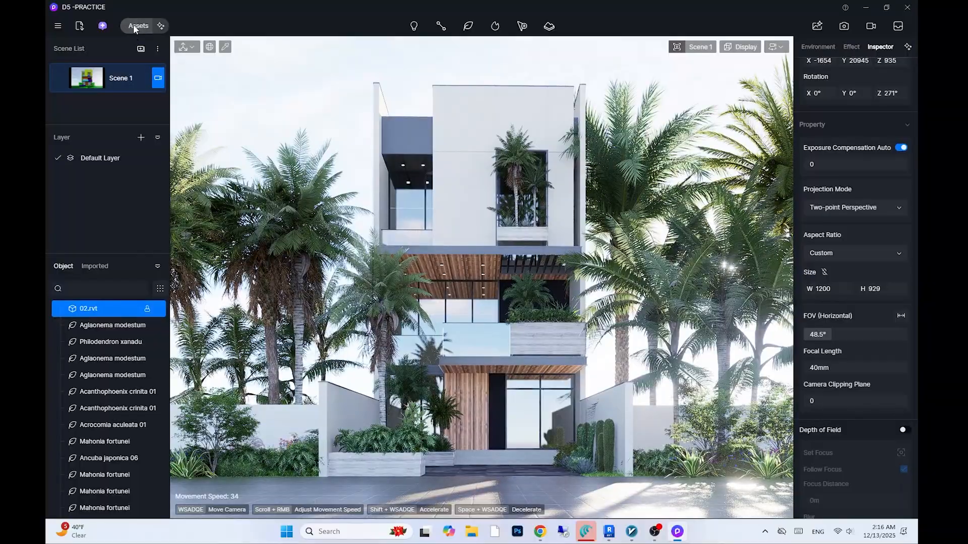
Place the New energy Car 01 model from the Vehicle assets in the driveway in front of the entrance
left_click(138, 25)
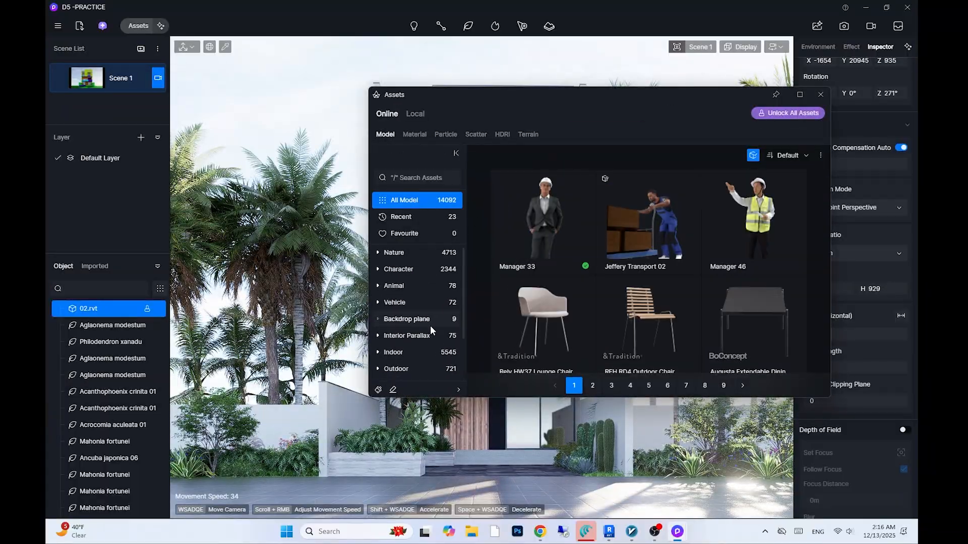
scroll(432, 307, "down", 2)
scroll(433, 309, "up", 2)
left_click(377, 256)
left_click(379, 272)
scroll(430, 295, "down", 2)
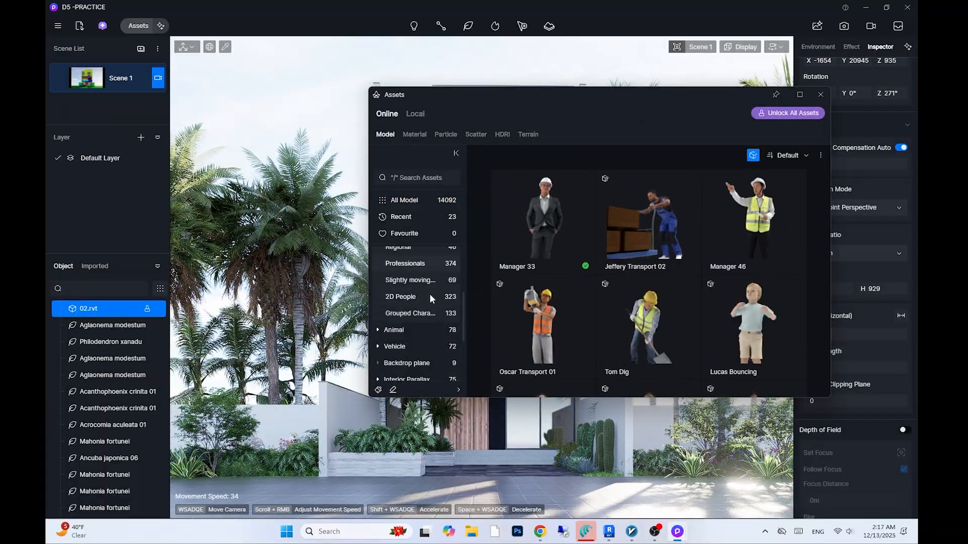
scroll(430, 296, "up", 2)
left_click(398, 272)
left_click(403, 305)
scroll(751, 285, "down", 3)
left_click(752, 286)
left_click(482, 474)
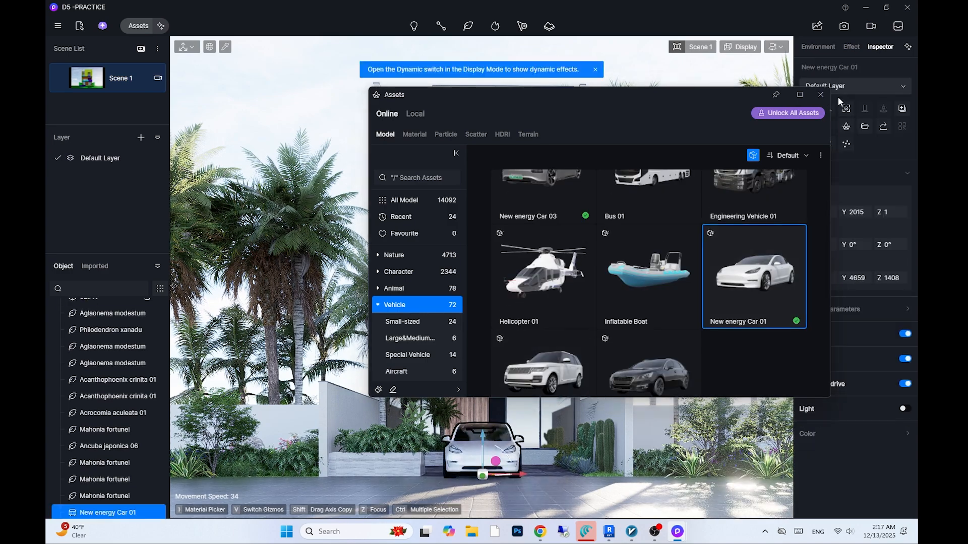
Rotate the car to 180° about Z, move it towards the entrance at about X -1859, Y -1780, and return to the Scene 1 view
left_click_drag(756, 96, 383, 63)
key("ctrl+z")
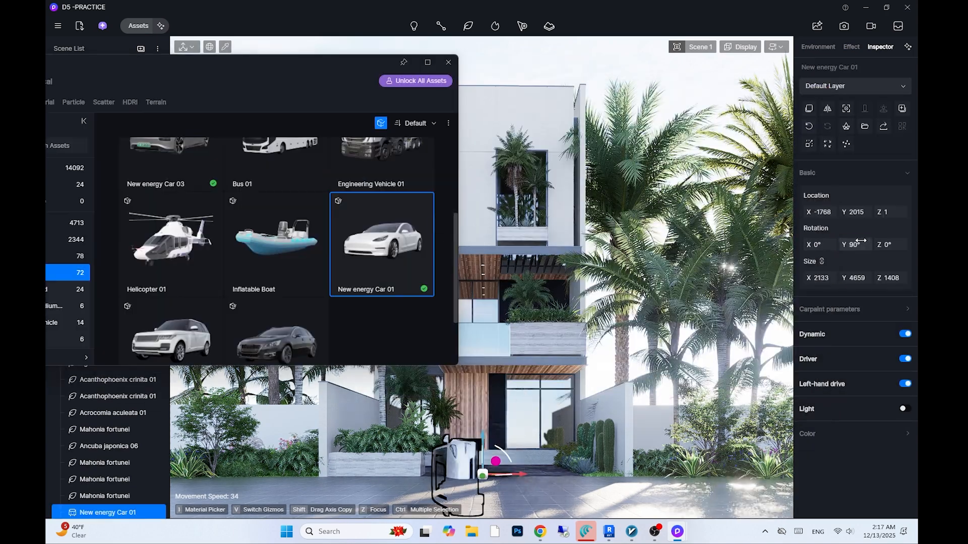
key("Escape")
left_click(483, 446)
left_click_drag(509, 474, 507, 473)
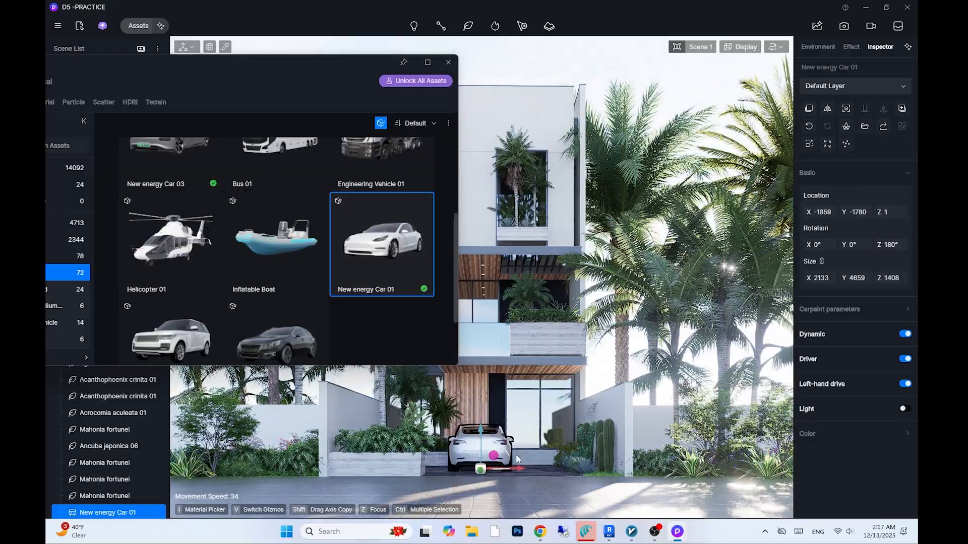
left_click(448, 62)
scroll(509, 434, "up", 10)
scroll(509, 434, "down", 10)
left_click(700, 47)
Browse the Interior Parallax and Indoor model categories in the asset library for further entourage
left_click(631, 203)
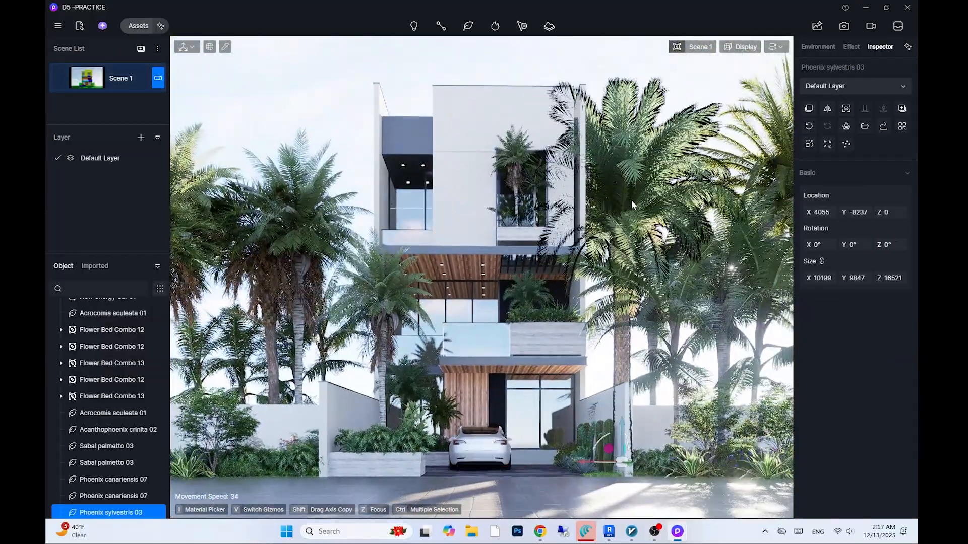
left_click(138, 26)
left_click(154, 237)
left_click(152, 264)
left_click(140, 314)
left_click(143, 269)
scroll(407, 213, "down", 2)
scroll(403, 272, "up", 2)
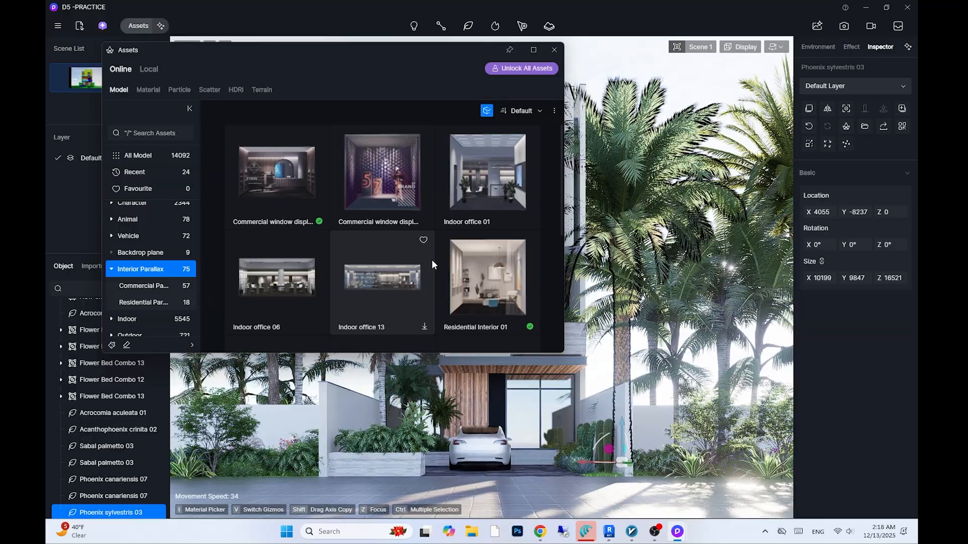
scroll(432, 265, "down", 3)
left_click(158, 316)
scroll(158, 311, "down", 3)
left_click(648, 279)
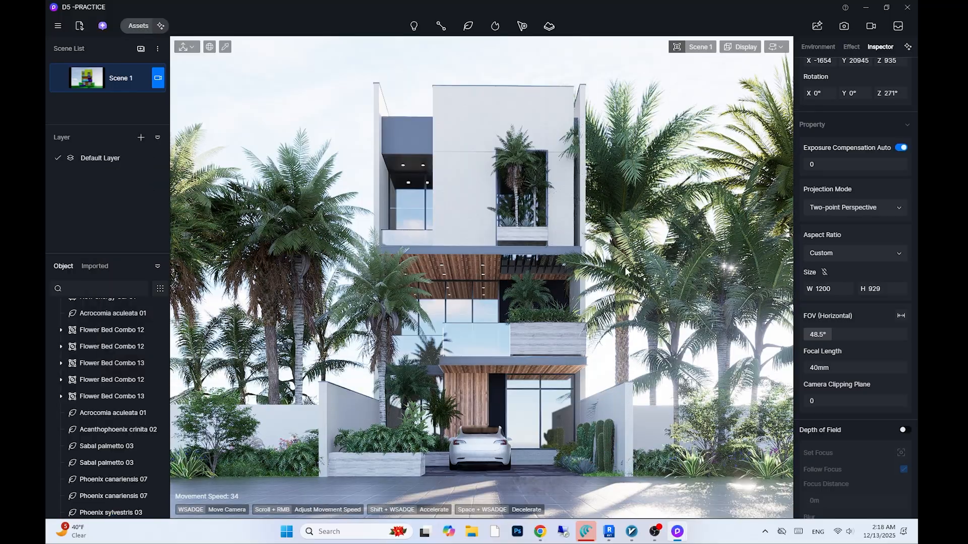
Check the reference house image from the Desktop folder and save the project
key("alt+Tab")
key("alt+Tab")
left_click(472, 532)
left_click(186, 286)
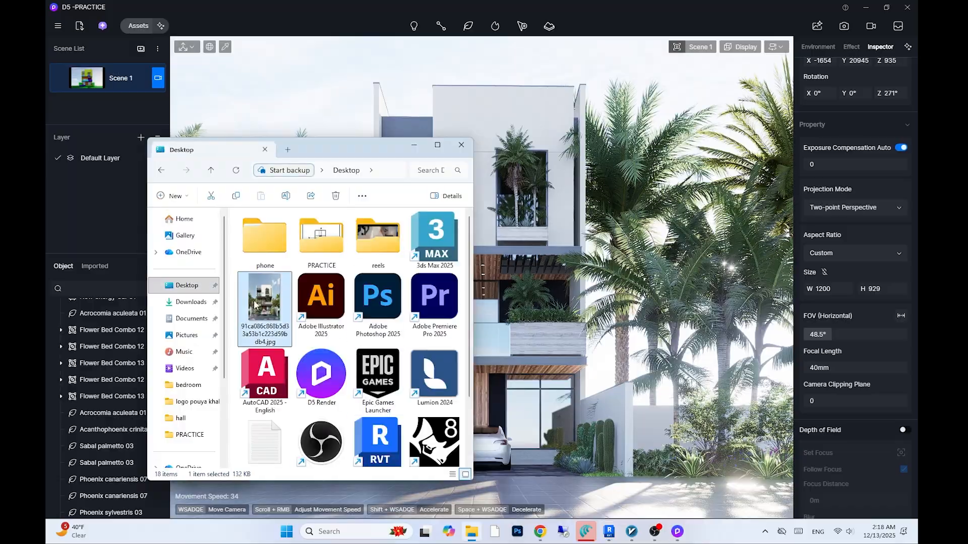
double_click(254, 304)
left_click(416, 65)
left_click(584, 157)
key("ctrl+s")
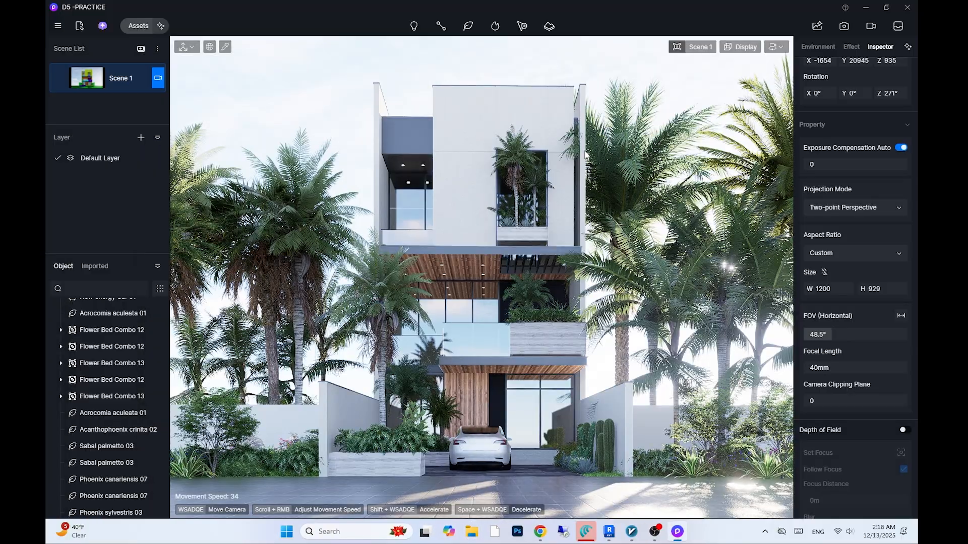
Sample the floor slab edge material and try a different base colour for it
left_click(225, 46)
left_click(478, 250)
left_click(810, 158)
left_click_drag(819, 221, 807, 242)
key("ctrl+z")
left_click(858, 317)
scroll(859, 316, "down", 1)
Search the material library for "black" and try one of the materials on the slab edges
left_click(138, 25)
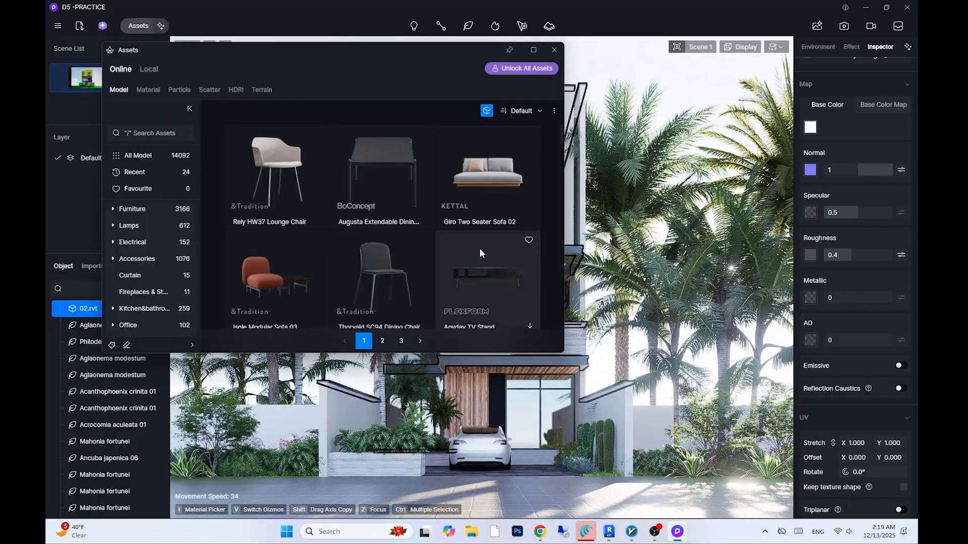
left_click(149, 89)
left_click(161, 135)
type("black")
left_click(486, 188)
left_click_drag(429, 51, 242, 54)
scroll(253, 288, "down", 2)
scroll(252, 288, "down", 4)
left_click(164, 288)
left_click(454, 250)
key("ctrl+z")
Try the Blue-black metal material on the slab edges
scroll(189, 287, "down", 5)
scroll(202, 270, "down", 15)
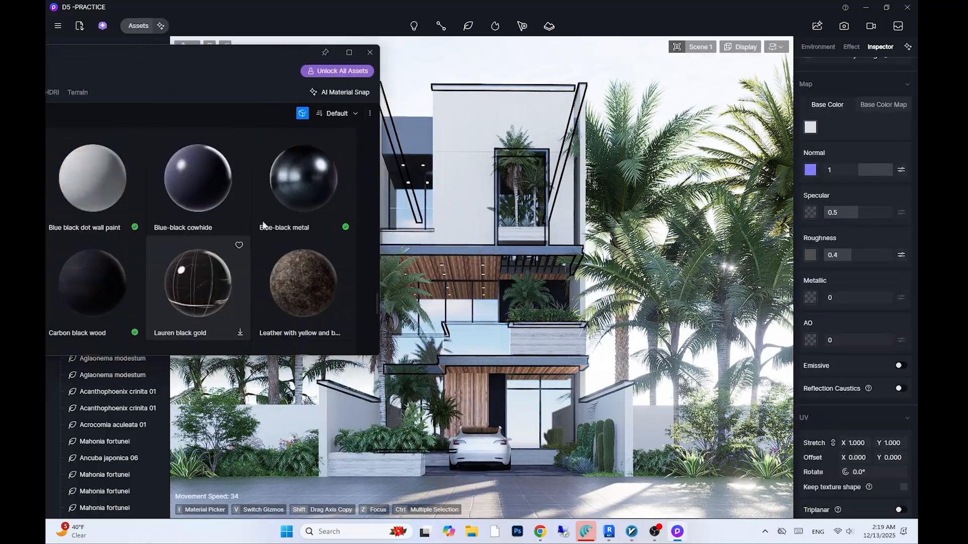
left_click(300, 195)
left_click(484, 250)
Try the Black Nappa Leather and Black plastic materials on the slab edges
scroll(249, 276, "down", 2)
scroll(243, 307, "up", 6)
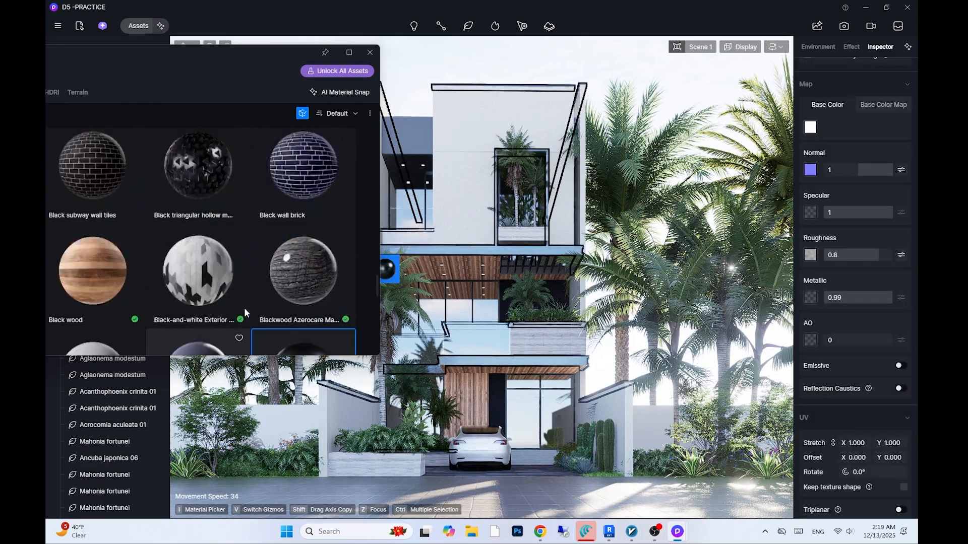
scroll(244, 302, "up", 5)
left_click(197, 201)
left_click(517, 247)
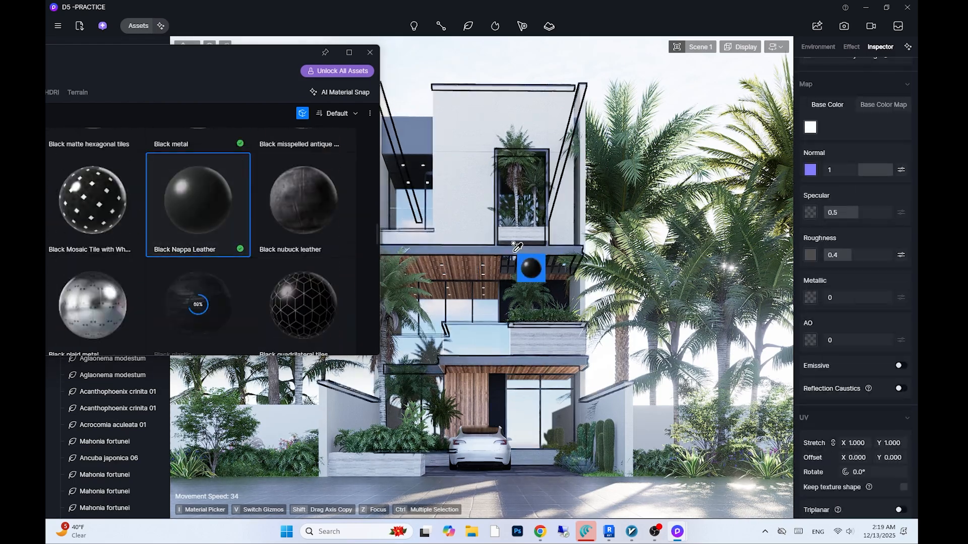
left_click(201, 295)
left_click(460, 246)
left_click(210, 189)
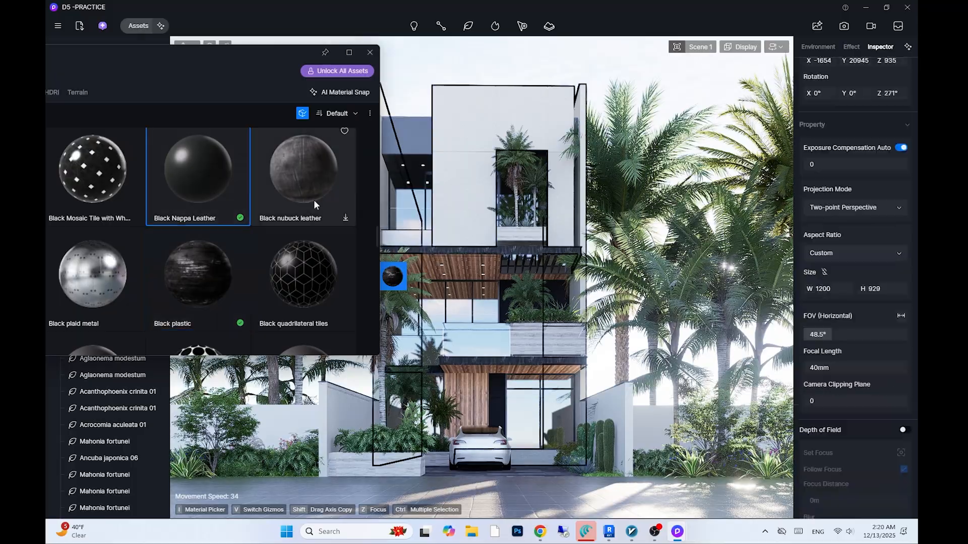
Close the asset library and set the slab edge material's specular to 0.2, roughness to 0.1 and metallic to 1
left_click(370, 52)
left_click_drag(845, 262, 830, 255)
key("Return")
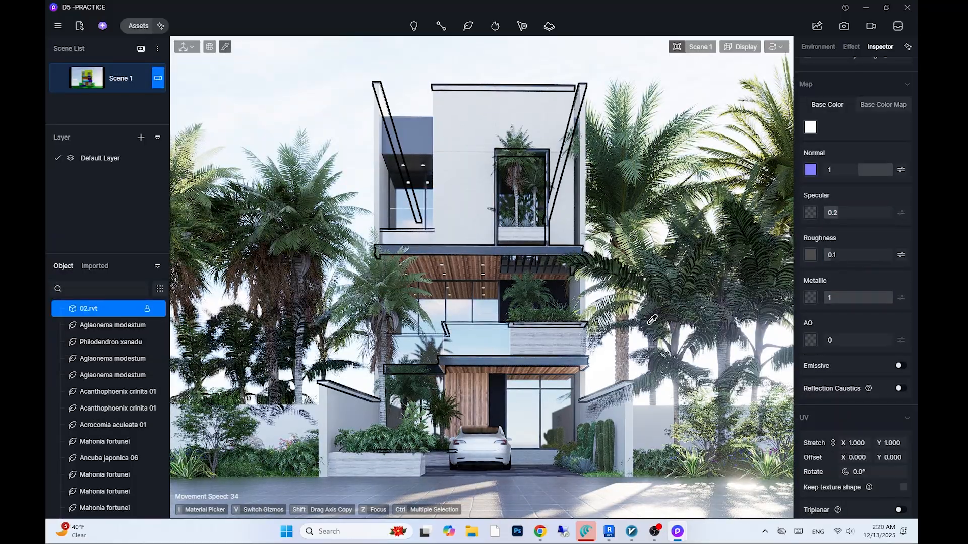
Darken the base colour of the slab edge material and finish sampling materials
left_click(811, 127)
key("Escape")
left_click(811, 127)
key("Escape")
left_click(901, 127)
left_click(809, 334)
key("Escape")
left_click(826, 105)
left_click(811, 128)
left_click(905, 209)
left_click(705, 82)
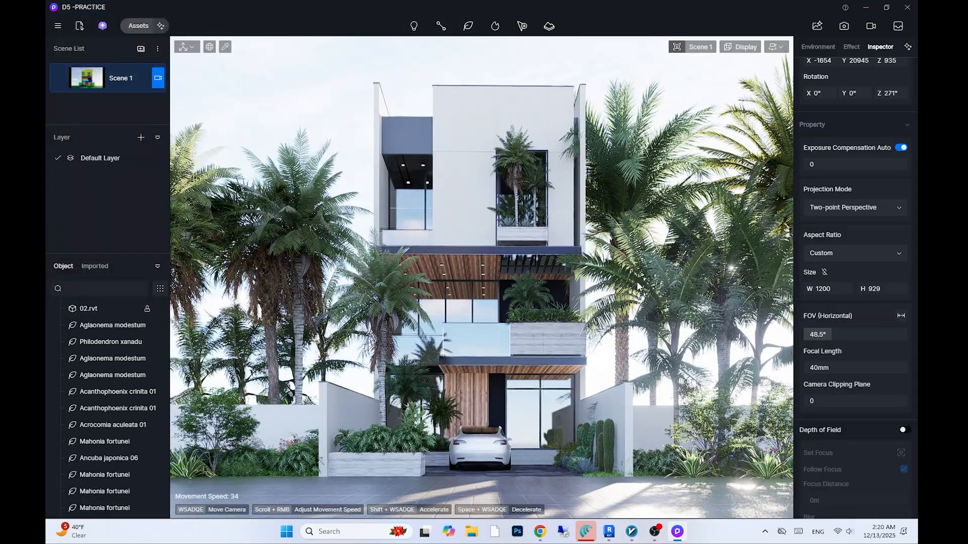
left_click(225, 47)
left_click(453, 251)
key("Escape")
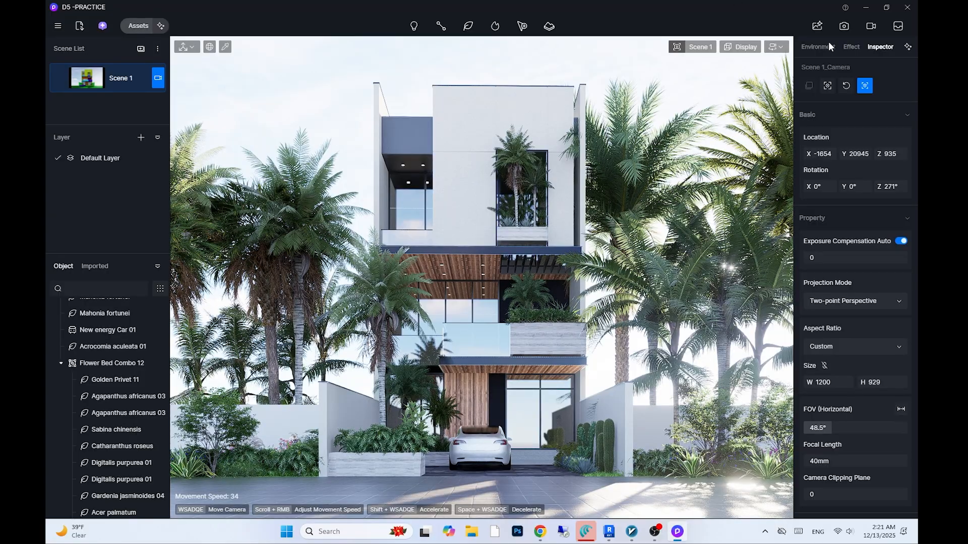
Set the Geo Sky time to 09:51 AM while comparing with the reference picture, and reduce the cloud amount to 0
left_click(817, 47)
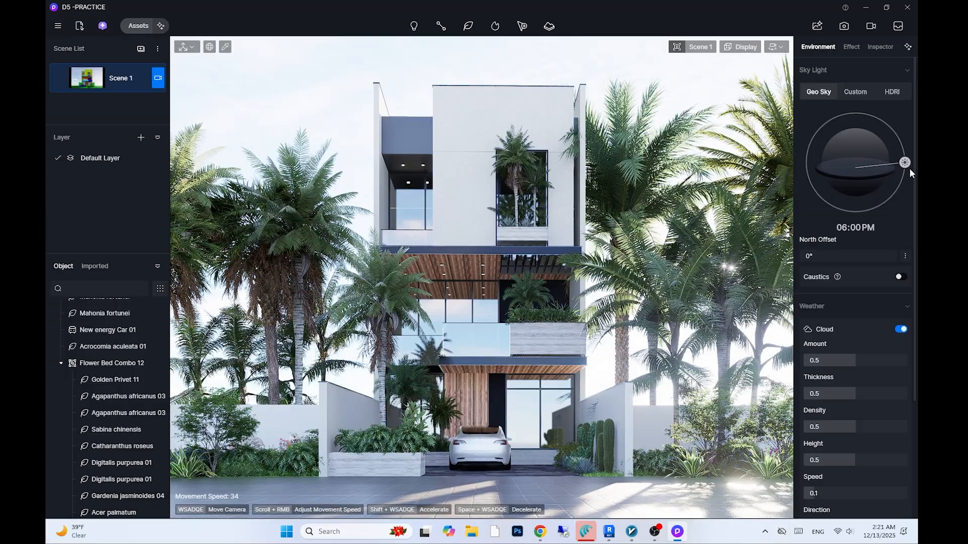
left_click_drag(907, 163, 797, 143)
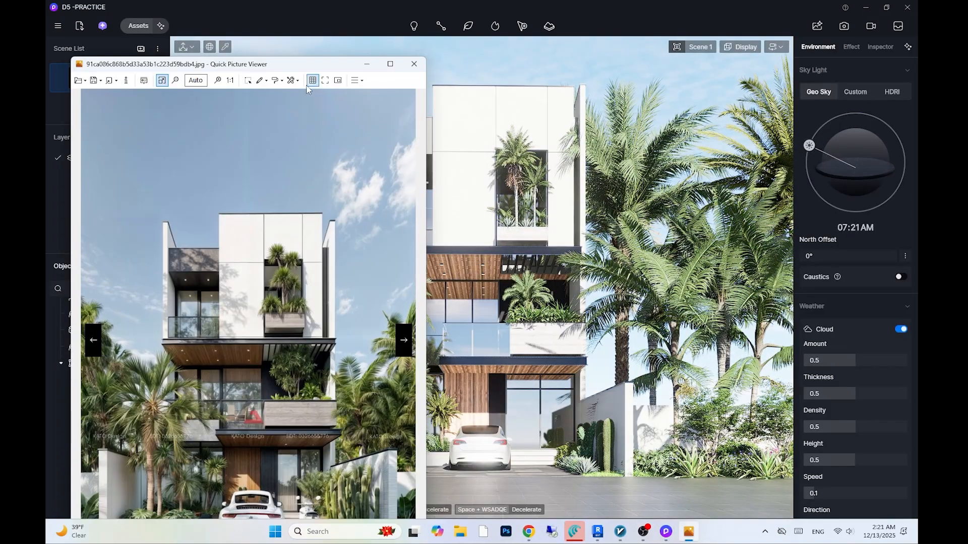
left_click_drag(288, 64, 224, 43)
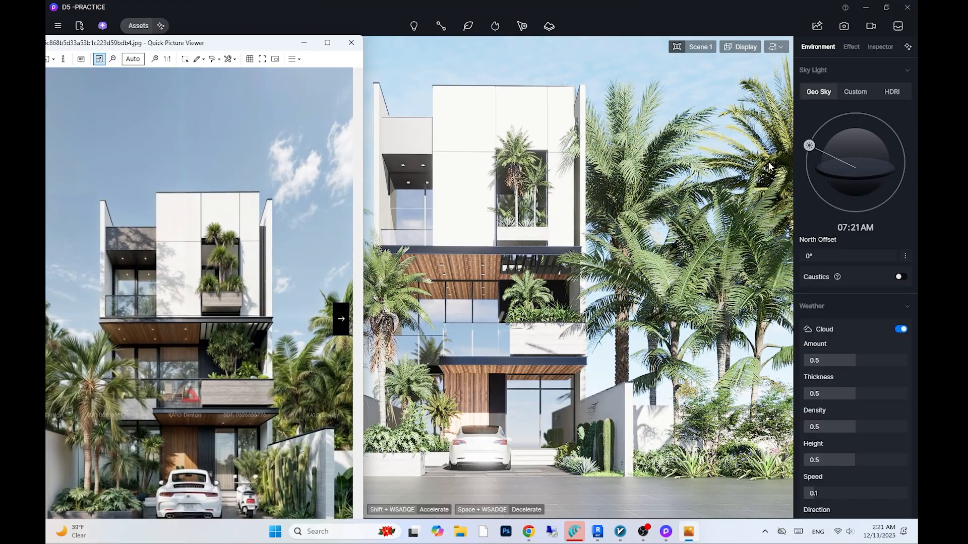
left_click_drag(811, 145, 839, 137)
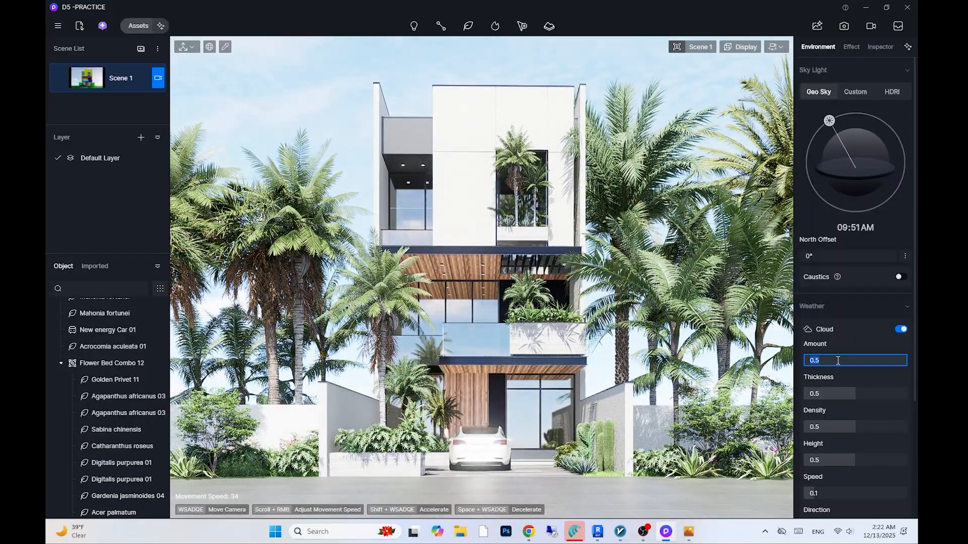
key("Return")
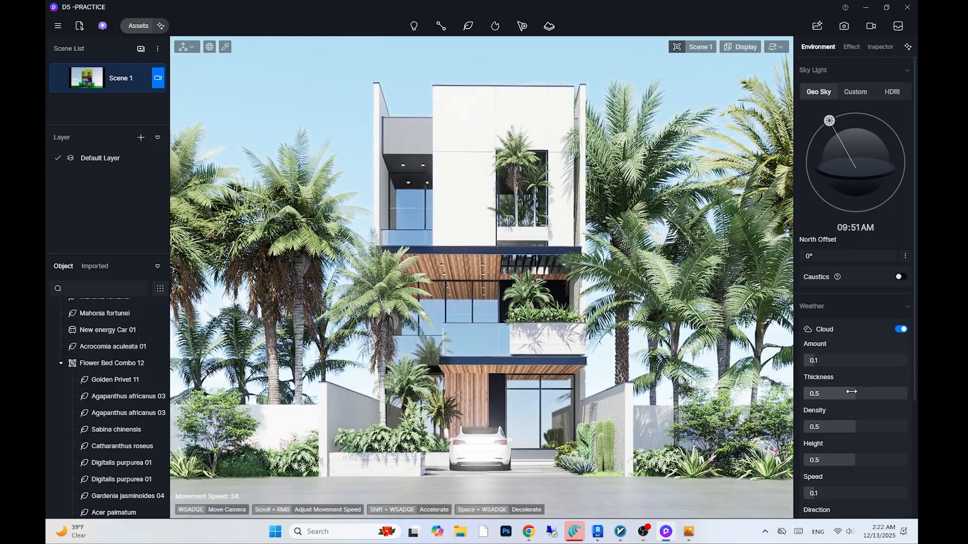
left_click_drag(889, 357, 808, 362)
scroll(810, 362, "down", 1)
Set the Scene 1 camera's exposure compensation to -0.5
left_click(61, 79)
left_click(157, 80)
left_click(159, 79)
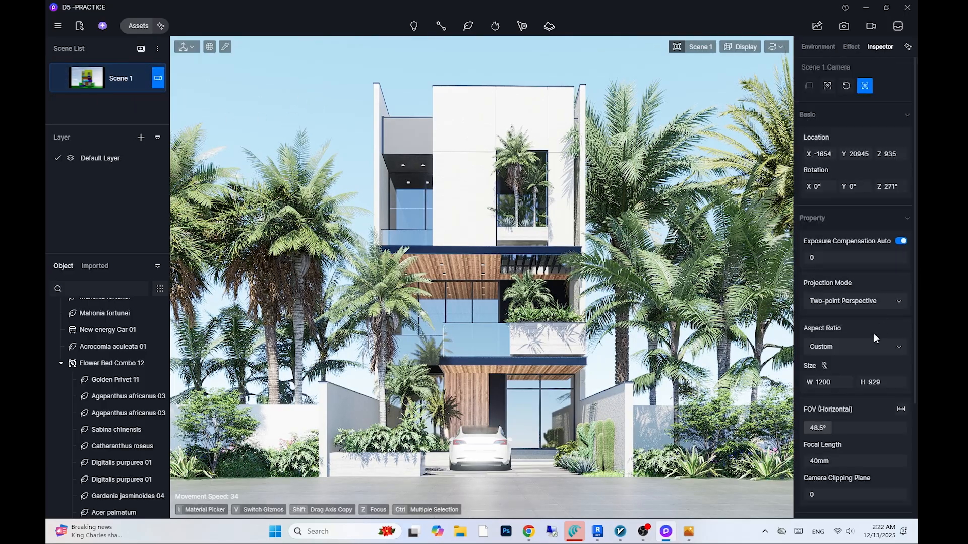
scroll(845, 419, "down", 1)
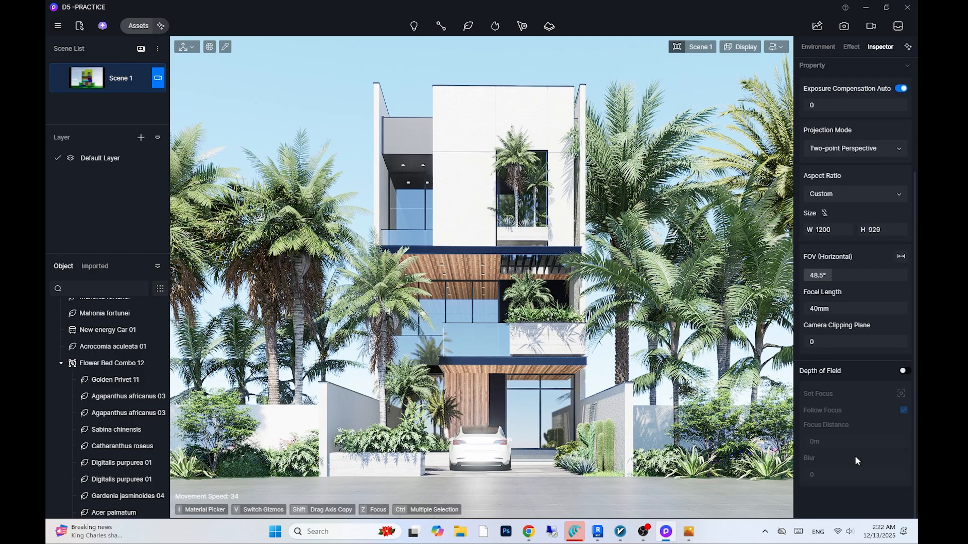
scroll(855, 459, "up", 3)
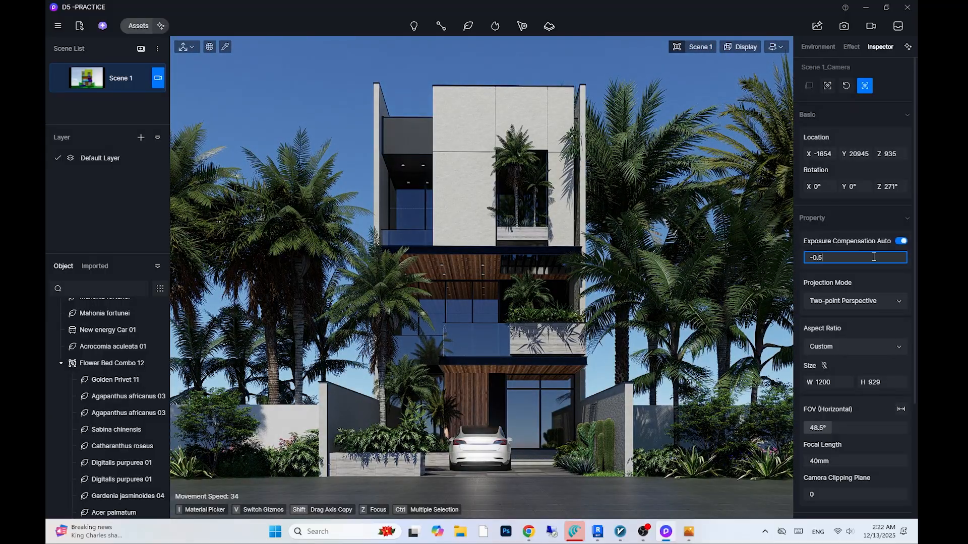
key("Return")
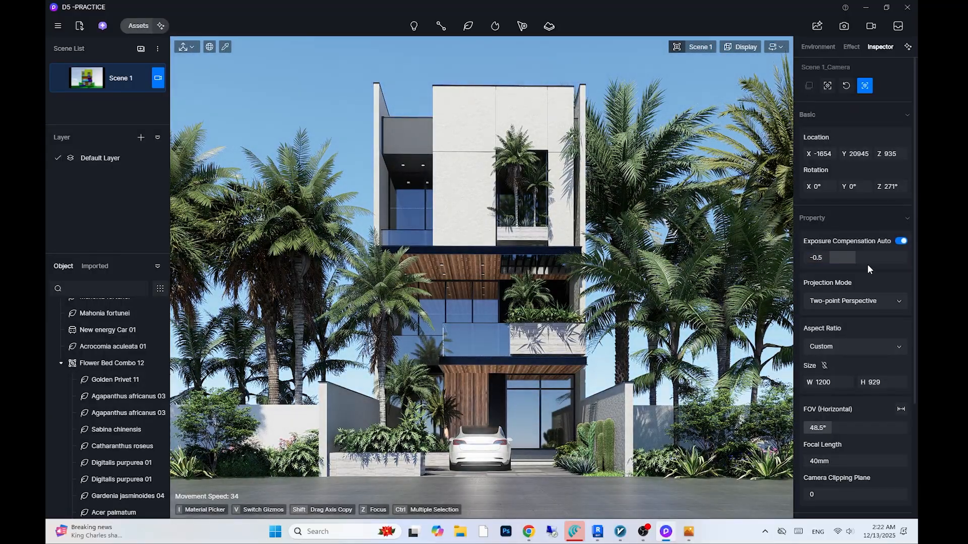
left_click(862, 257)
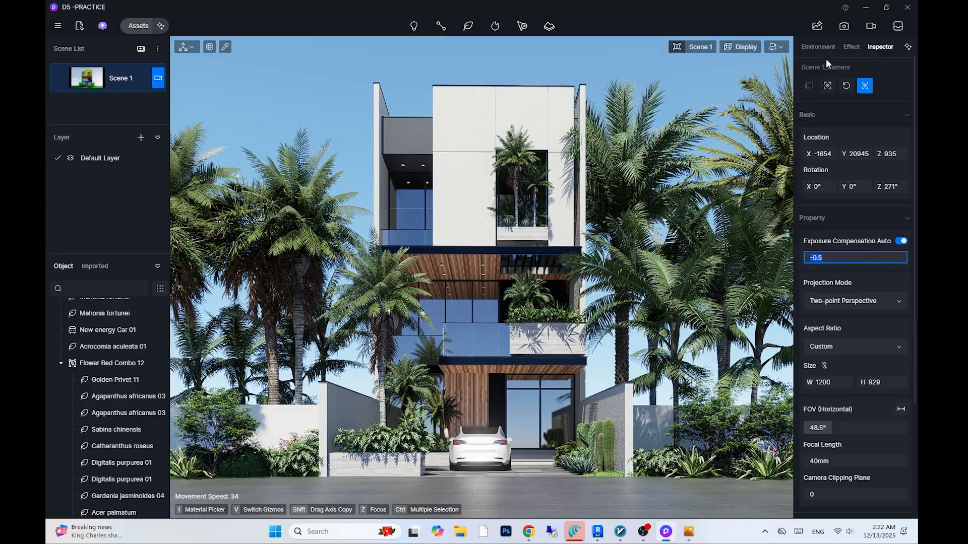
Set the Geo Sky time to 09:19 AM and the cloud amount to 0.2
left_click(819, 47)
scroll(831, 104, "up", 2)
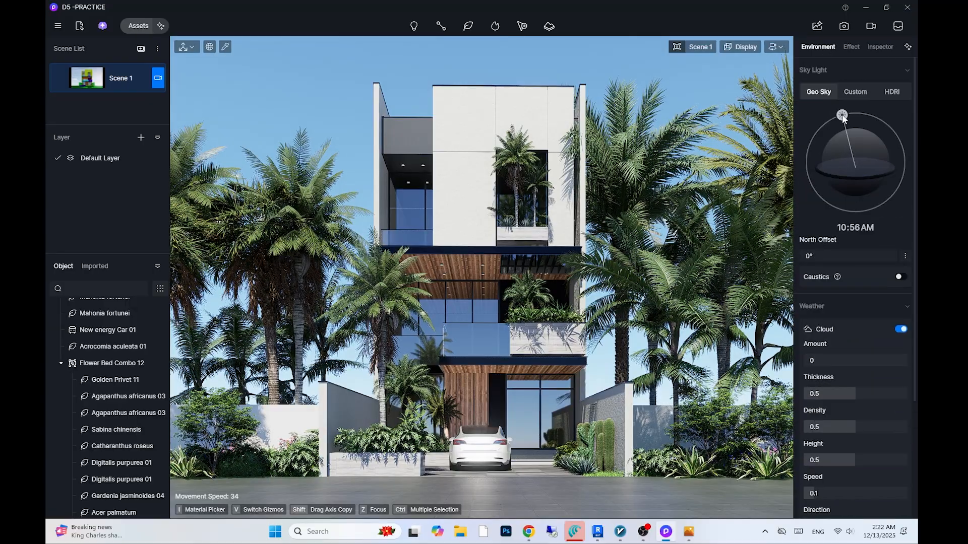
left_click_drag(842, 114, 834, 134)
left_click(834, 357)
type("1")
key("Return")
left_click_drag(864, 361, 824, 361)
scroll(877, 445, "down", 3)
scroll(877, 444, "up", 2)
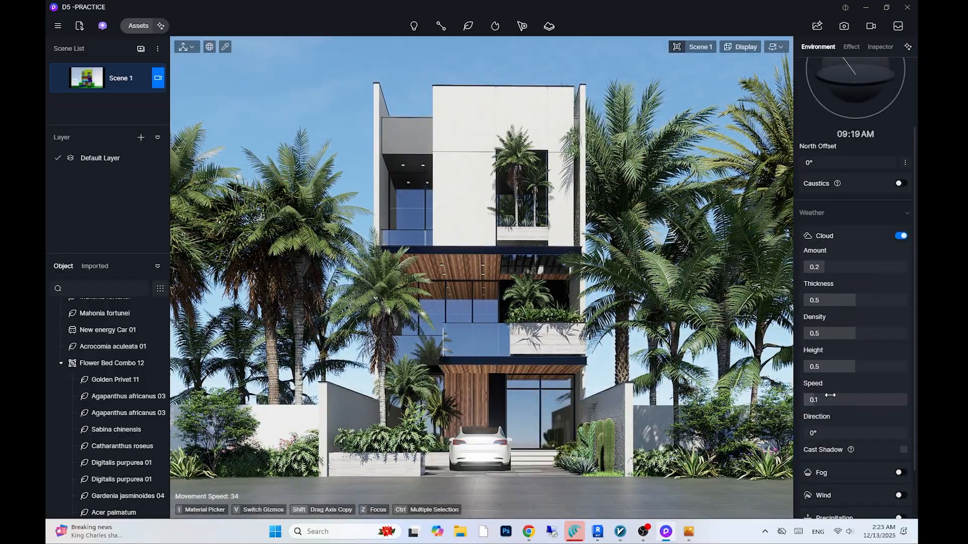
Shift the tall palm behind the right boundary wall away from the house and delete a plant beside that wall
left_click(627, 146)
left_click_drag(591, 462, 633, 462)
left_click(533, 74)
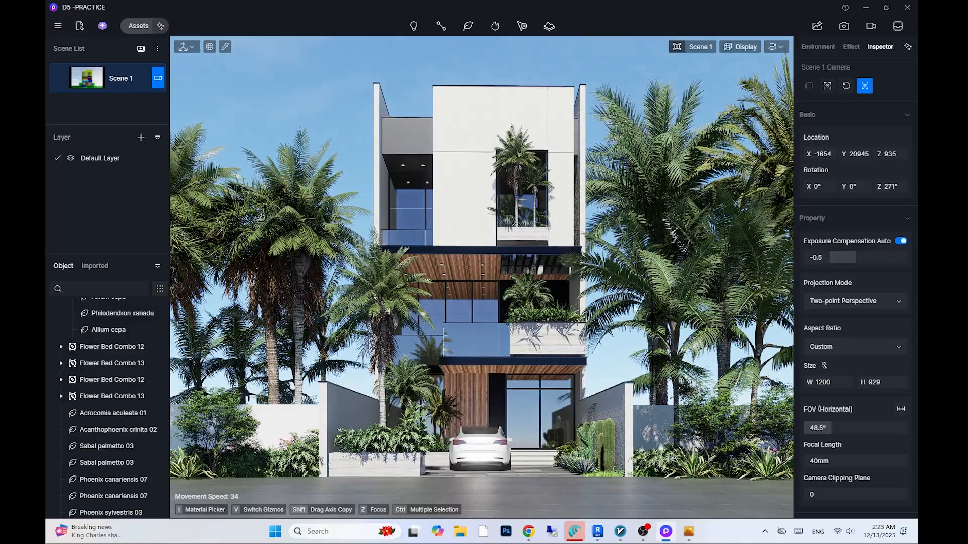
left_click(593, 407)
key("Delete")
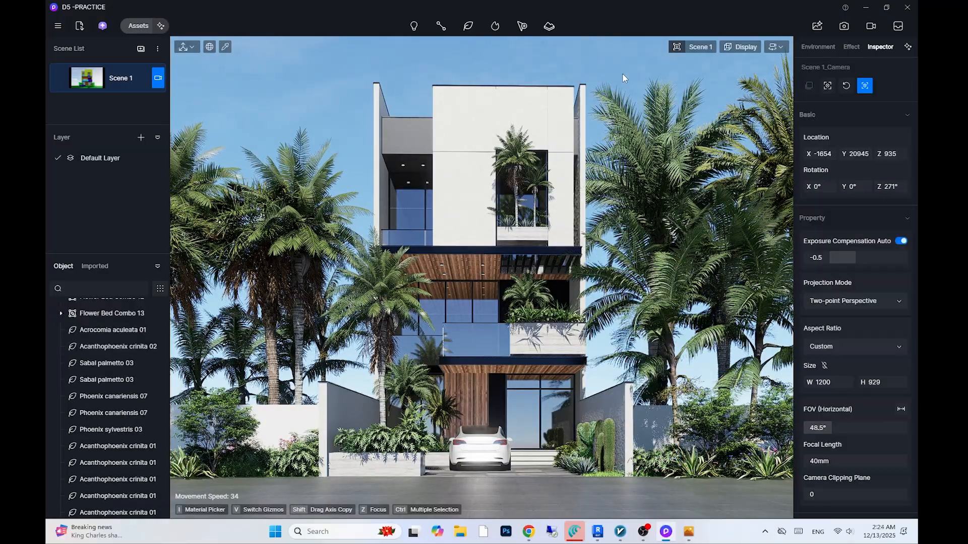
Delete the tall palm standing behind the Sabal palmetto on the left side of the house, keeping the Sabal palmetto
left_click(298, 265)
key("Delete")
key("ctrl+z")
left_click(307, 189)
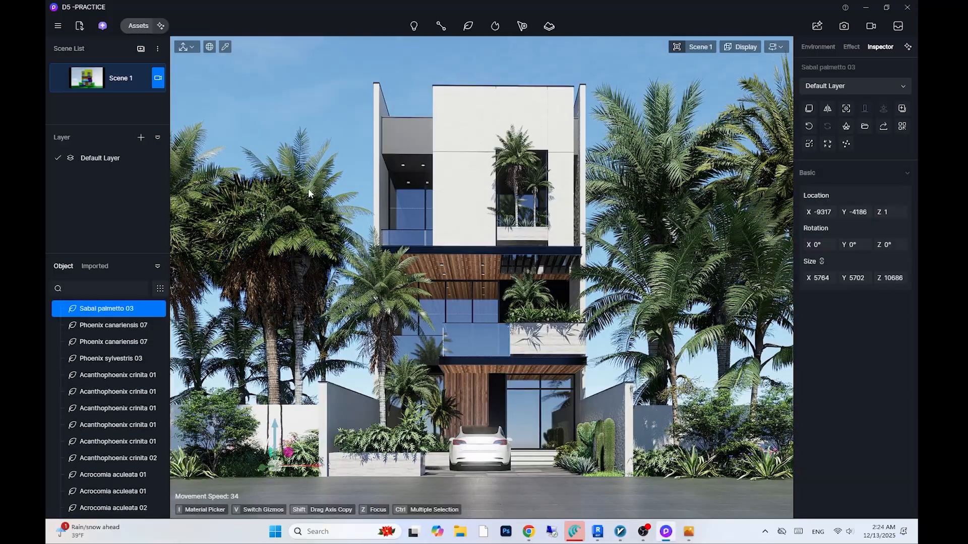
left_click(307, 193)
left_click_drag(298, 459, 319, 465)
key("Delete")
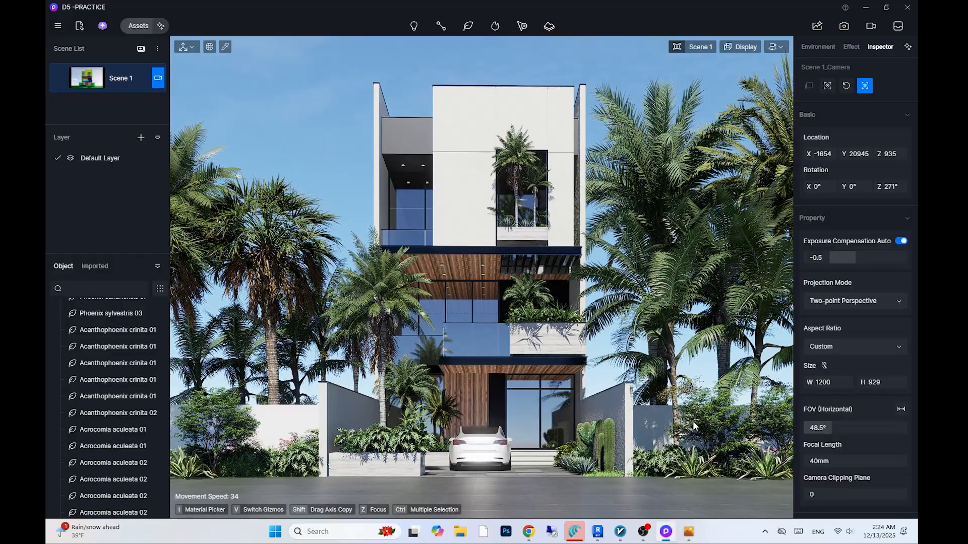
Bring up the reference picture beside the viewport to compare it with the scene
key("alt+Tab")
left_click_drag(226, 42, 233, 27)
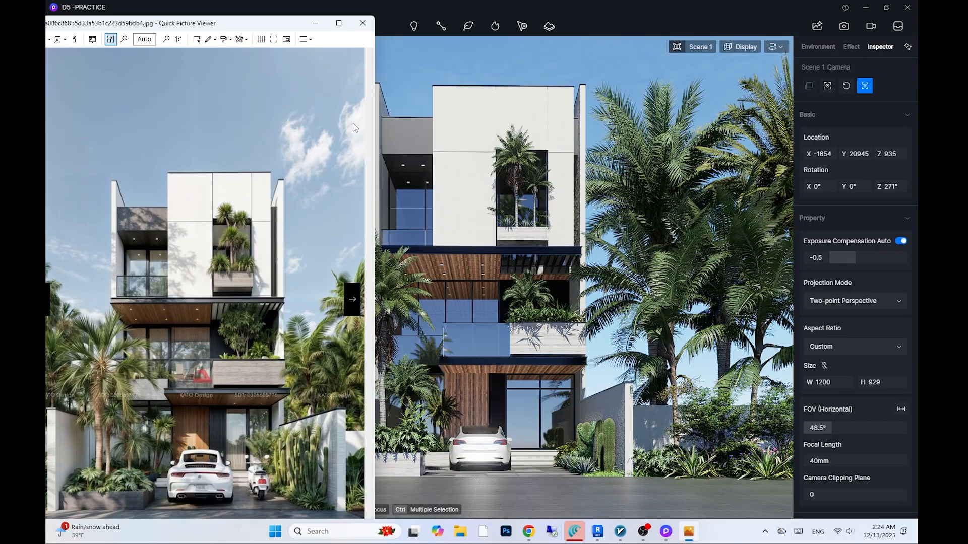
Close the reference picture and bring up the camera settings of Scene 1
left_click(362, 23)
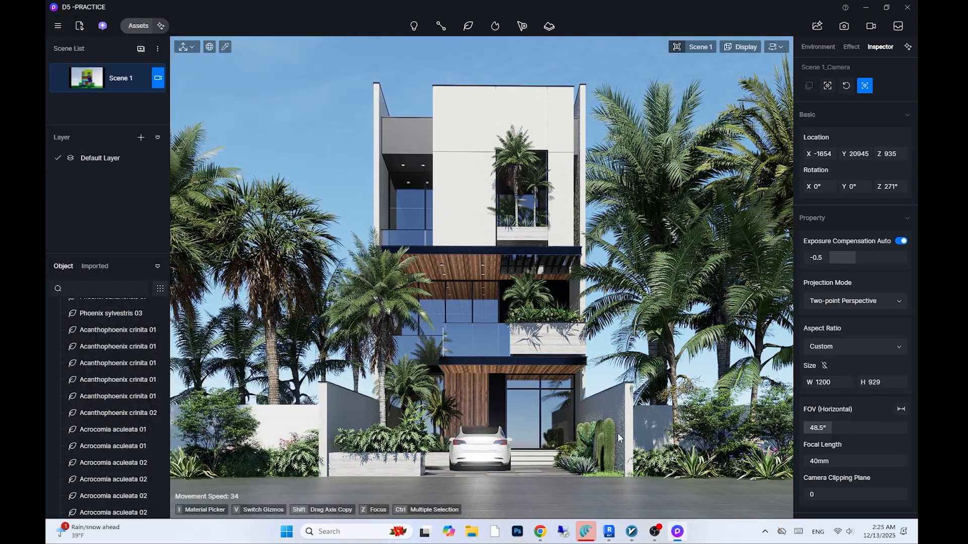
left_click(851, 46)
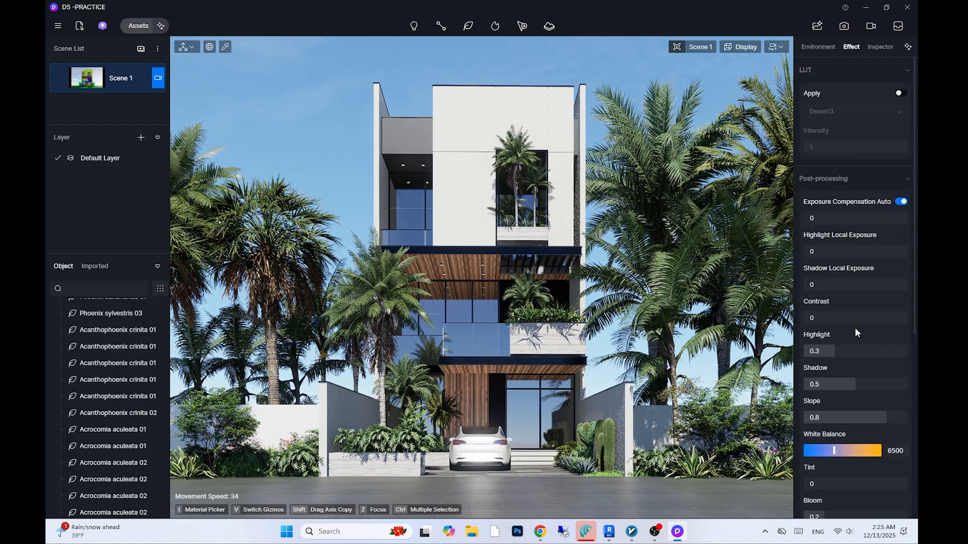
left_click(158, 78)
Try an exposure compensation of -0.4 on the Scene 1 camera, and return it to -0.5
left_click(875, 262)
key("Return")
left_click_drag(871, 259, 840, 258)
left_click(860, 259)
type("-0.4")
key("Return")
left_click(871, 259)
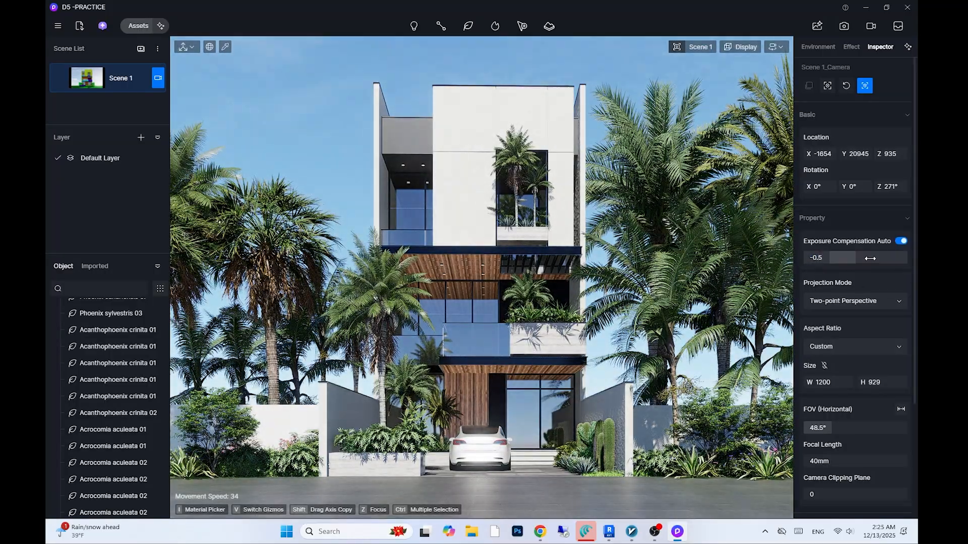
type("-0.5")
key("Return")
scroll(863, 480, "down", 3)
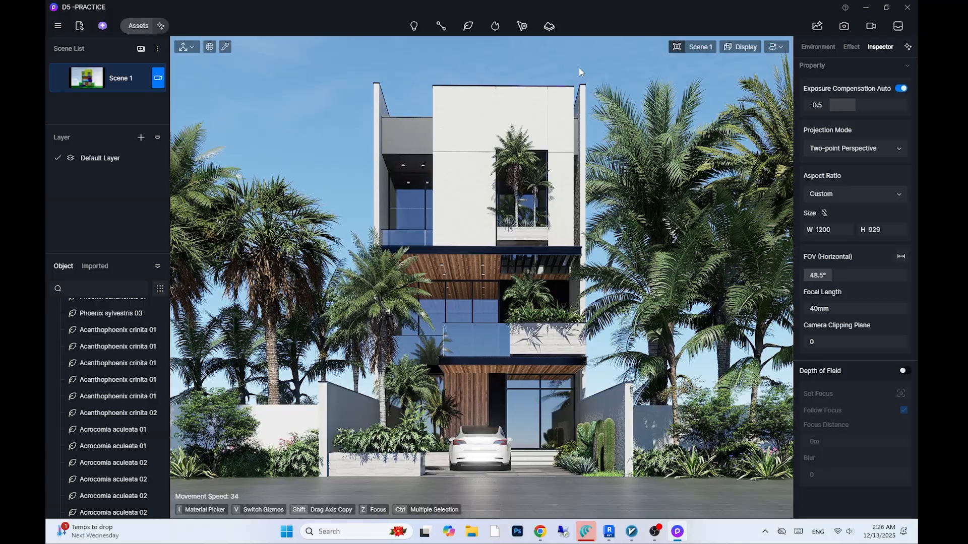
Open the image render settings and choose the 4k preset size with a 1:1 aspect ratio
left_click(844, 26)
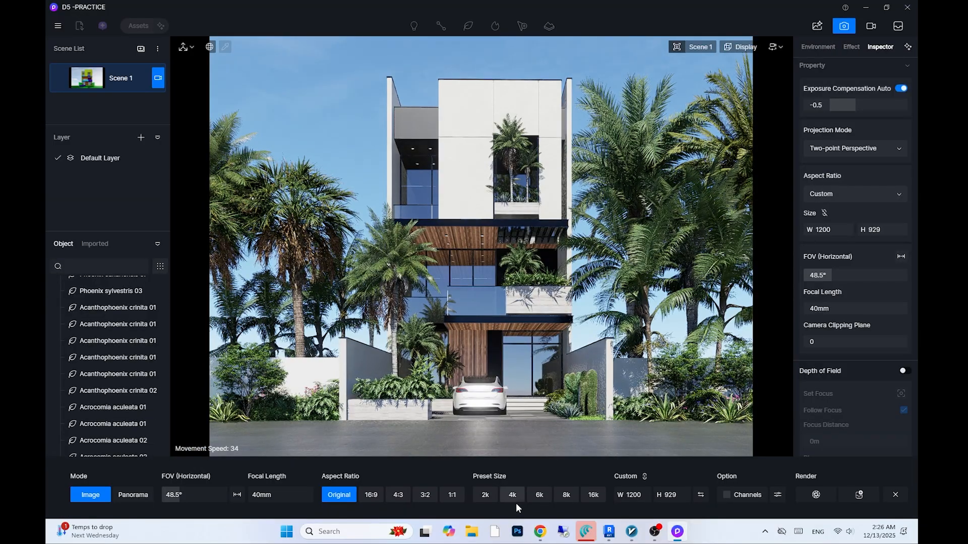
left_click(517, 495)
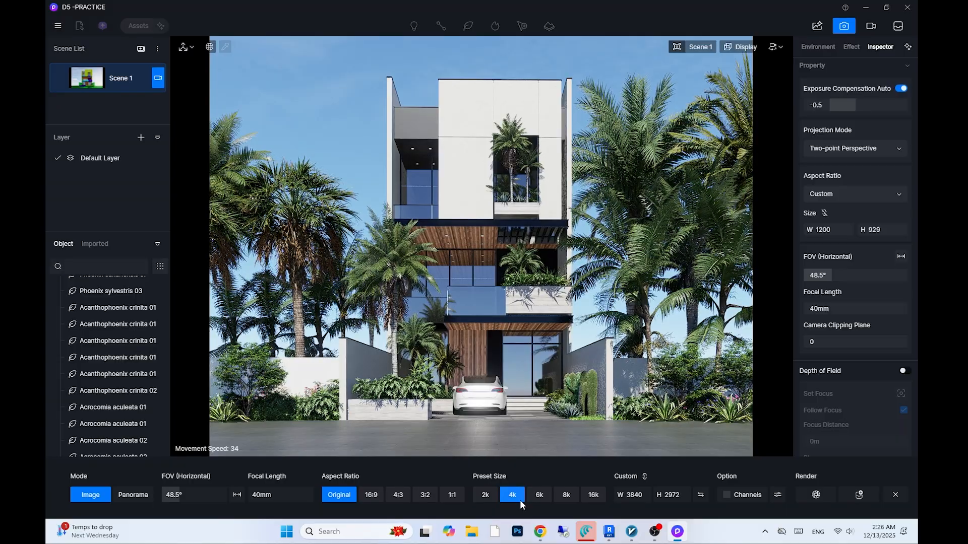
left_click(371, 495)
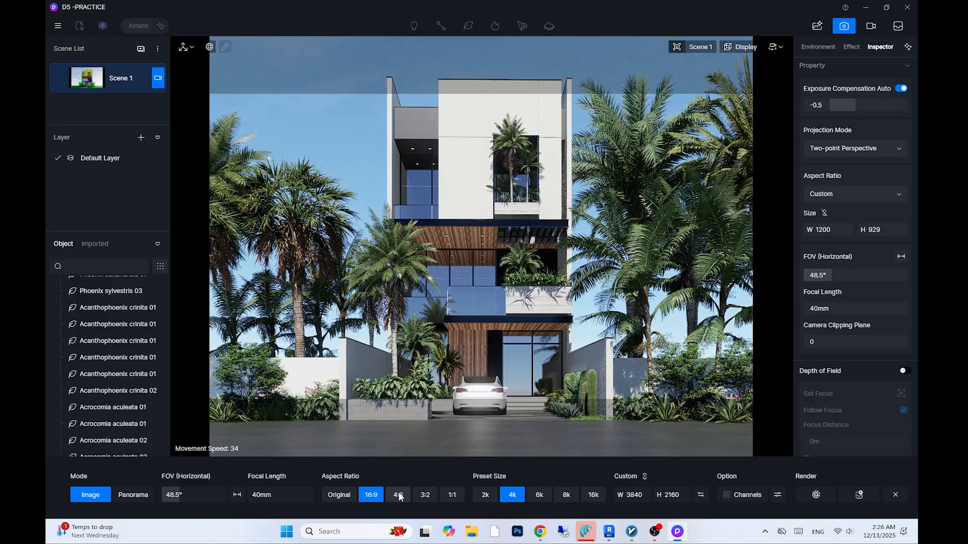
left_click(428, 499)
left_click(450, 497)
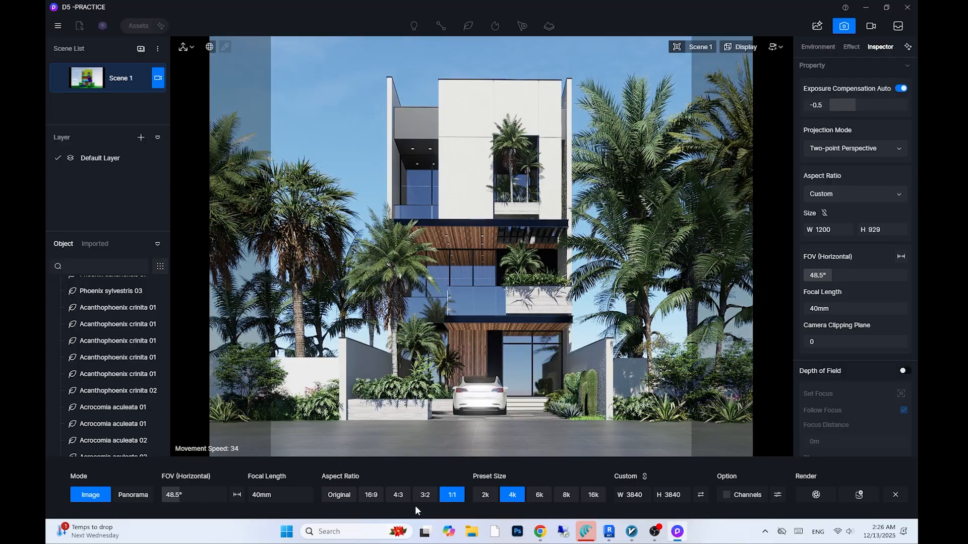
Set the render camera's horizontal FOV to 45.4°, giving a focal length of 43mm
left_click_drag(184, 495, 187, 495)
left_click_drag(250, 495, 274, 495)
left_click_drag(193, 493, 205, 493)
mouse_move(262, 495)
left_mouse_down()
mouse_move(281, 495)
mouse_move(270, 497)
left_mouse_up()
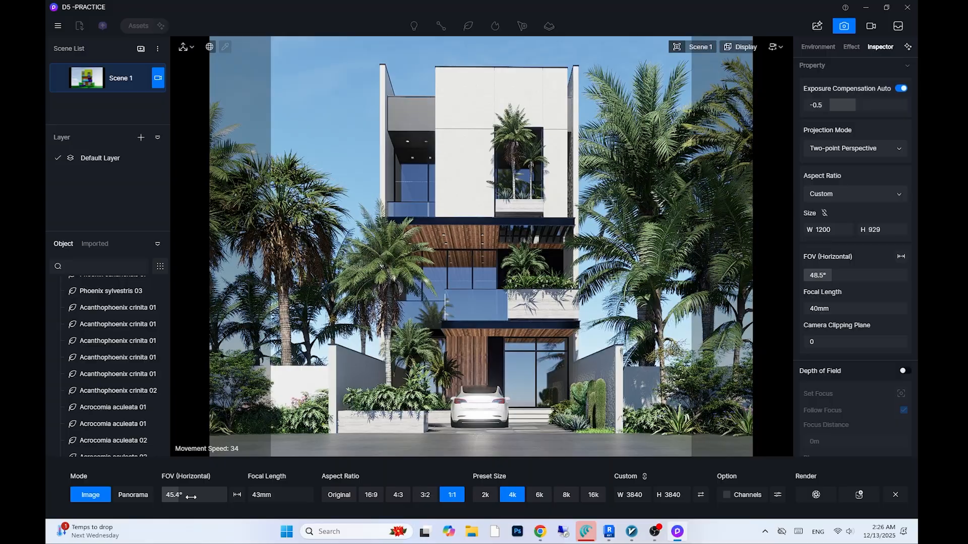
left_click_drag(191, 497, 192, 496)
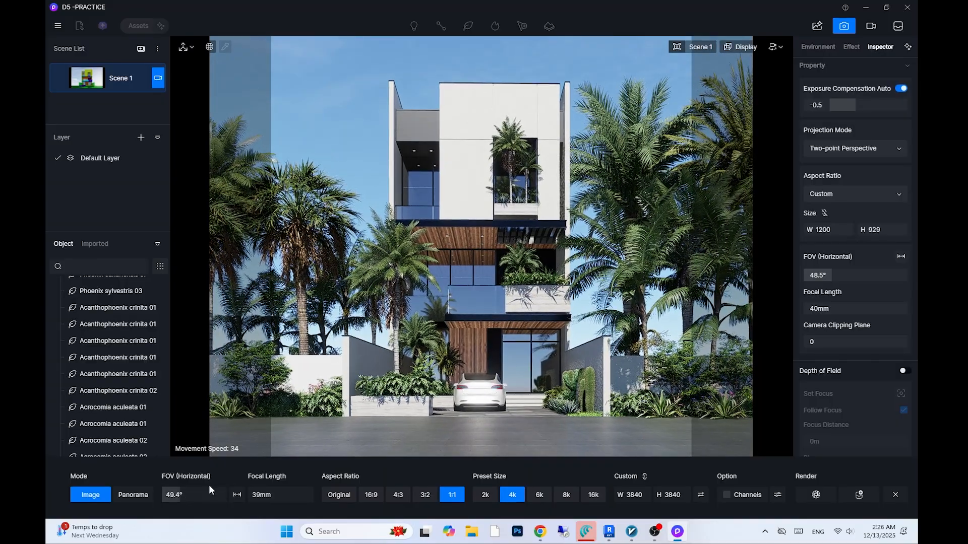
left_click_drag(191, 496, 188, 496)
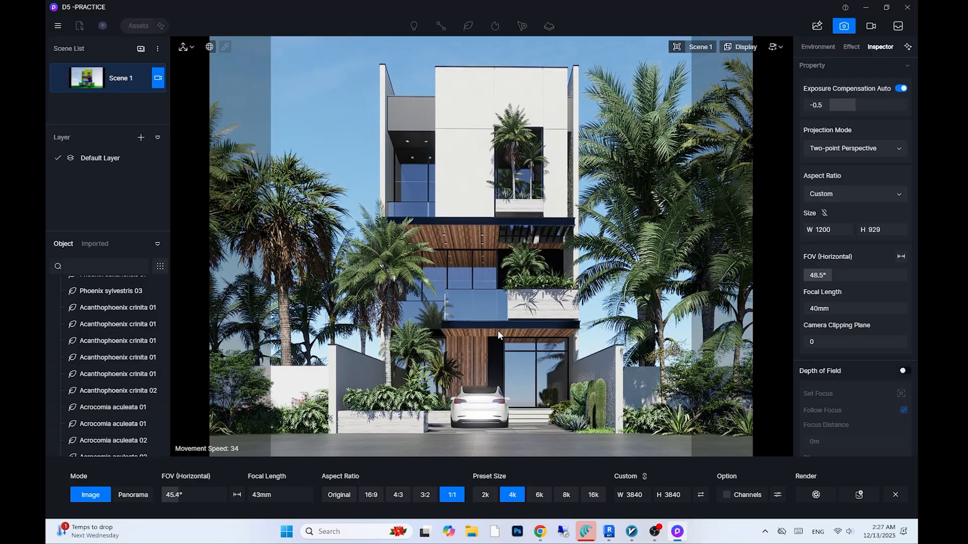
Unlink the custom render dimensions and set them to 3840 wide by 4840 high
left_click(634, 501)
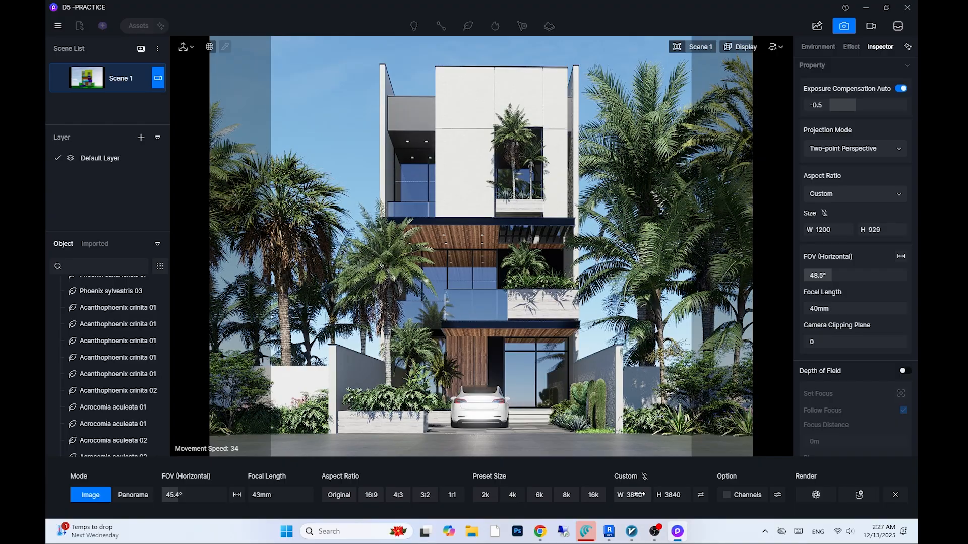
left_click(640, 494)
type("4840")
key("Return")
left_click(645, 494)
type("3840")
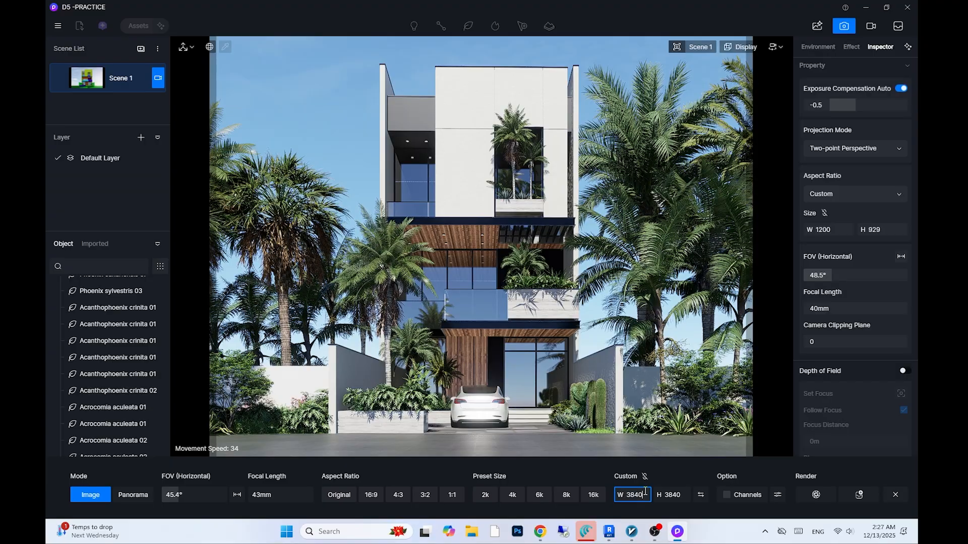
key("Tab")
type("4840")
key("Return")
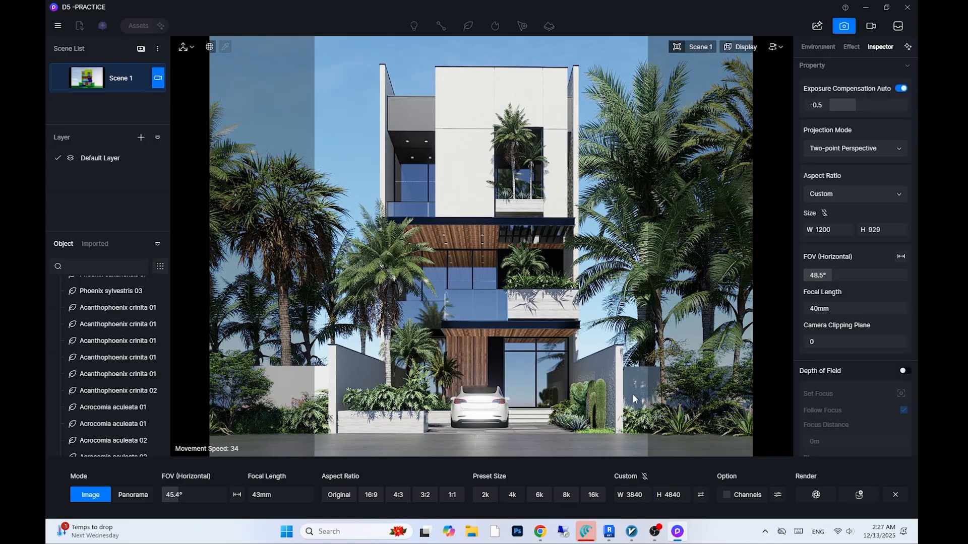
Pull the camera back to show more sky above the house, check it against the reference picture, and update Scene 1 with this view
scroll(579, 359, "down", 1)
scroll(579, 359, "down", 1)
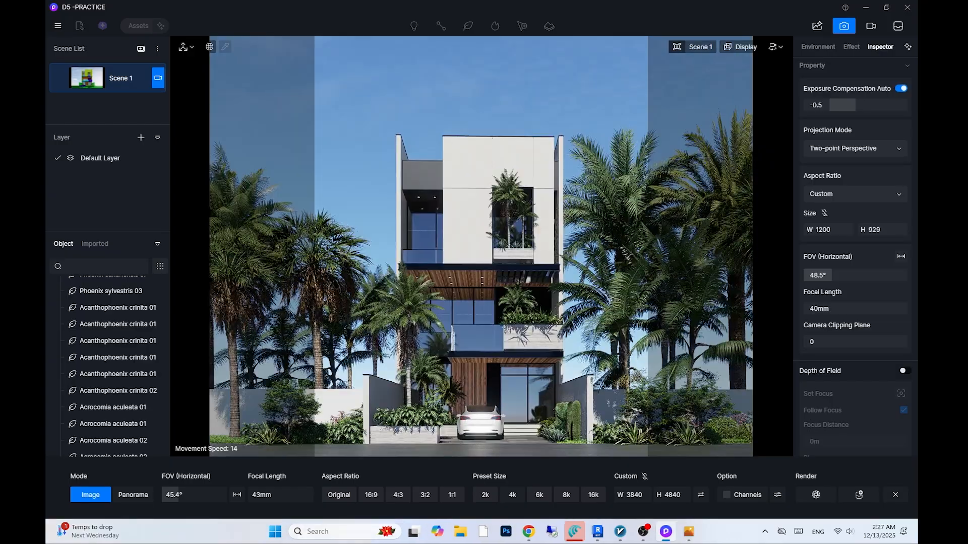
key("alt+Tab")
key("alt+Tab")
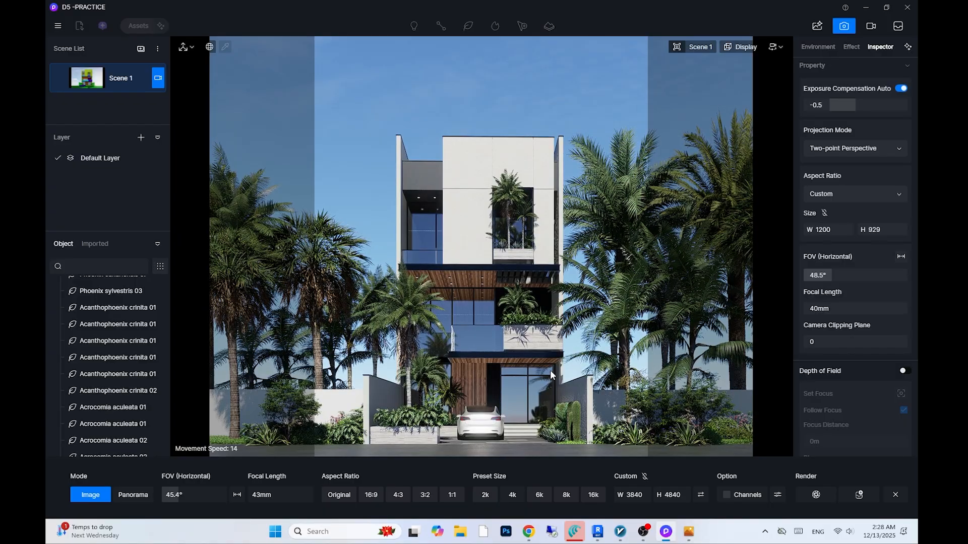
left_click(61, 80)
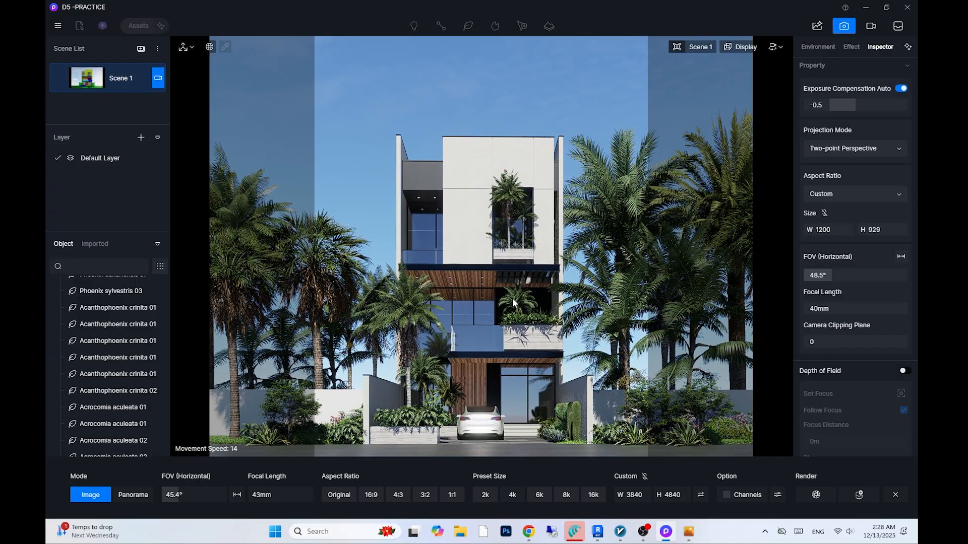
Enable channel output and render the image as Scene 1.png into the PRACTICE folder on the Desktop
left_click(730, 496)
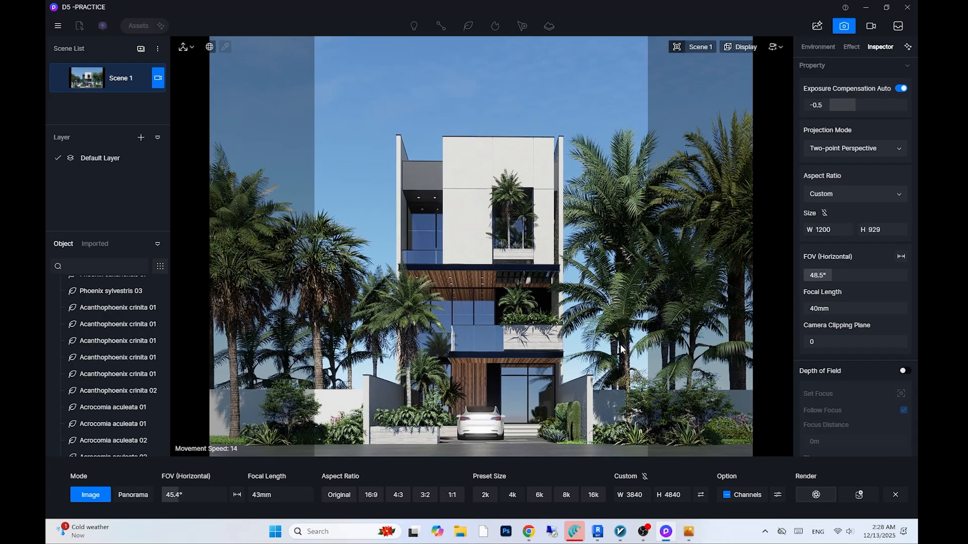
left_click(807, 488)
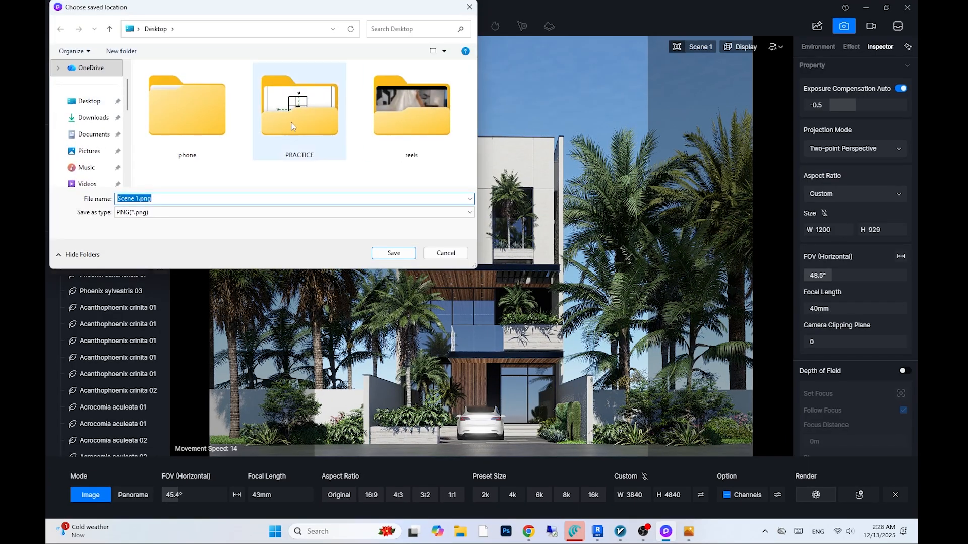
double_click(299, 107)
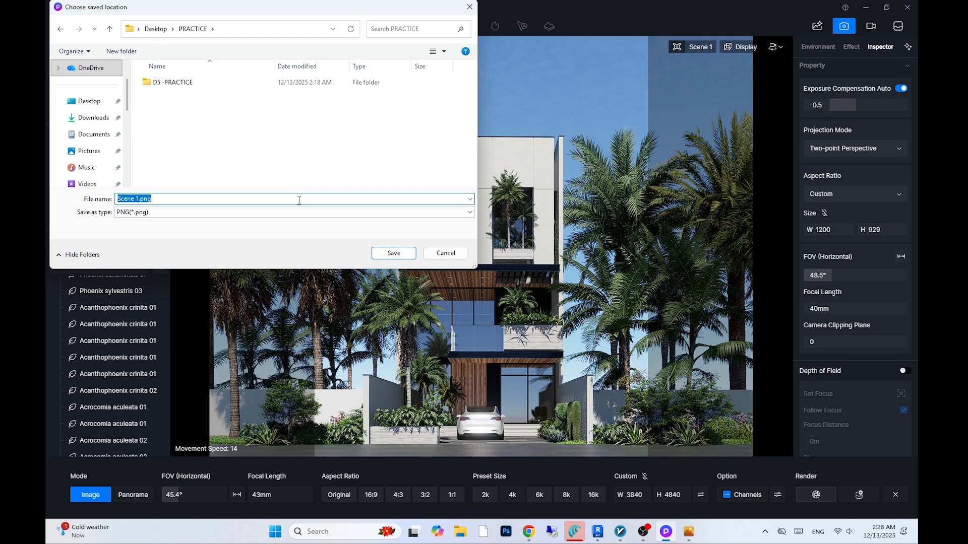
key("Return")
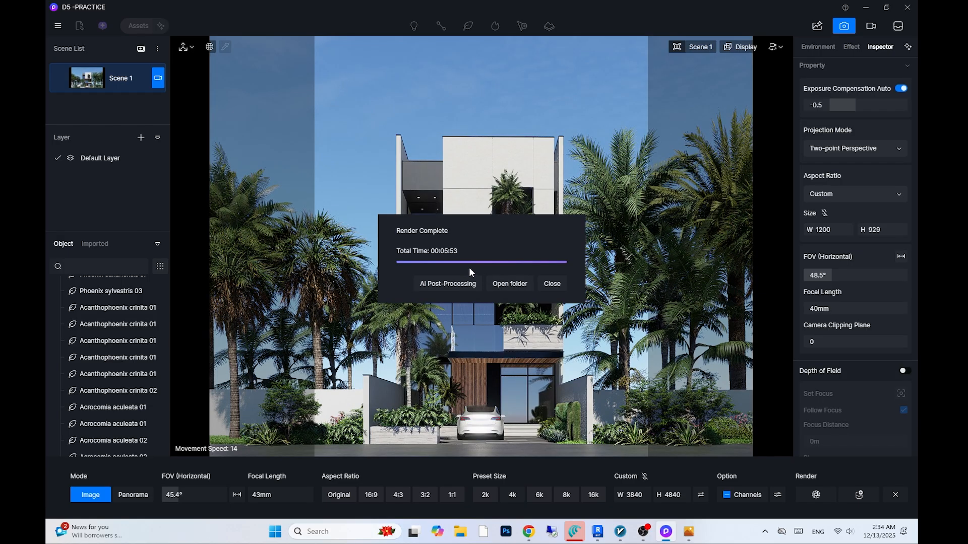
Open the finished render Scene 1.png from its output folder and inspect it full-screen
left_click(525, 285)
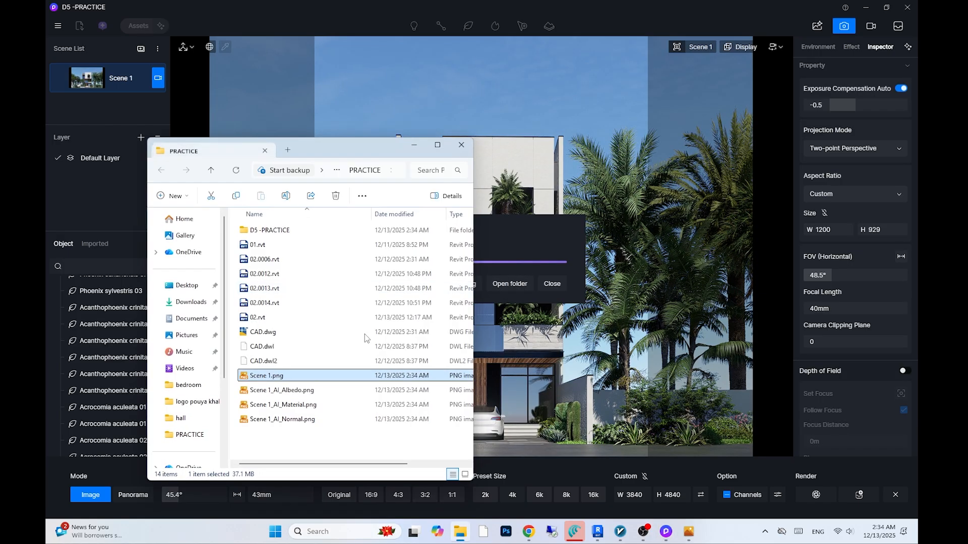
double_click(282, 375)
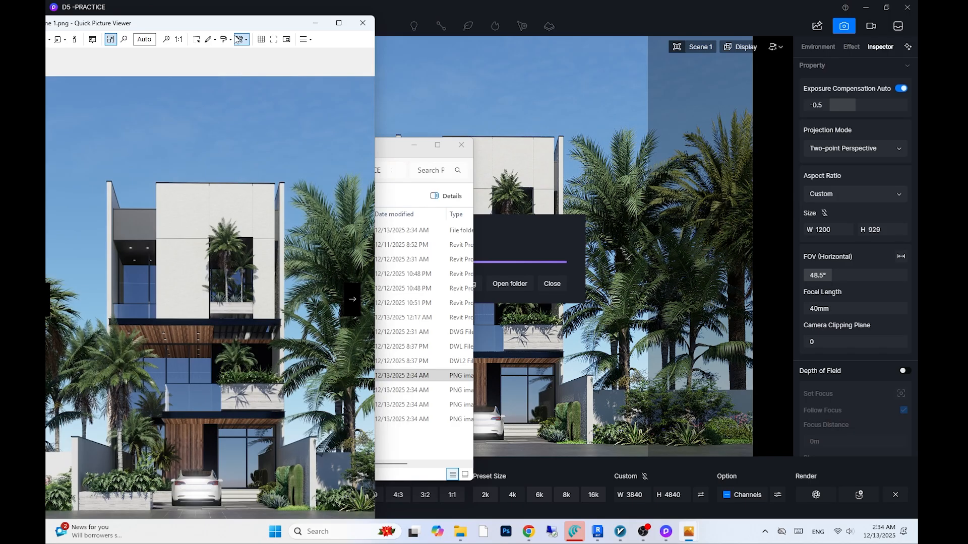
left_click_drag(234, 30, 250, 2)
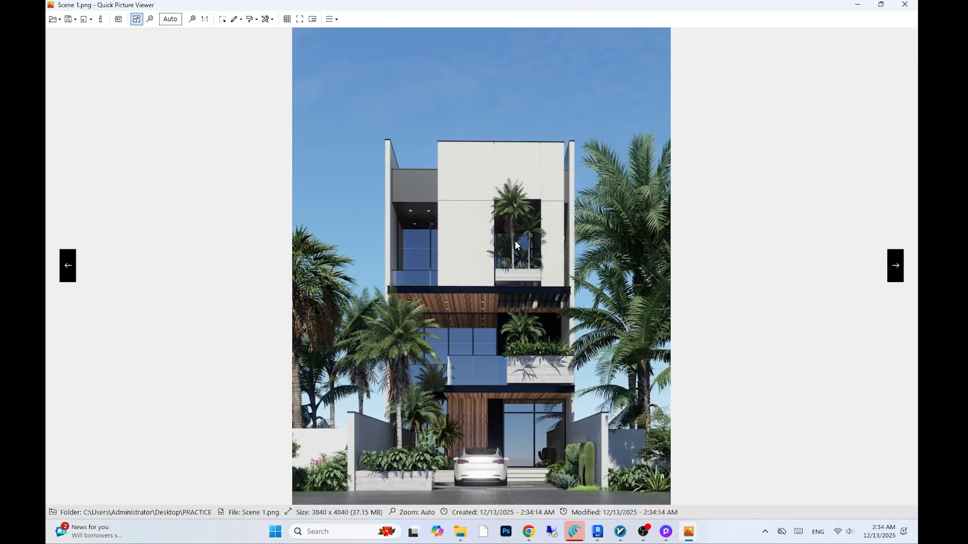
double_click(539, 2)
left_click(538, 3)
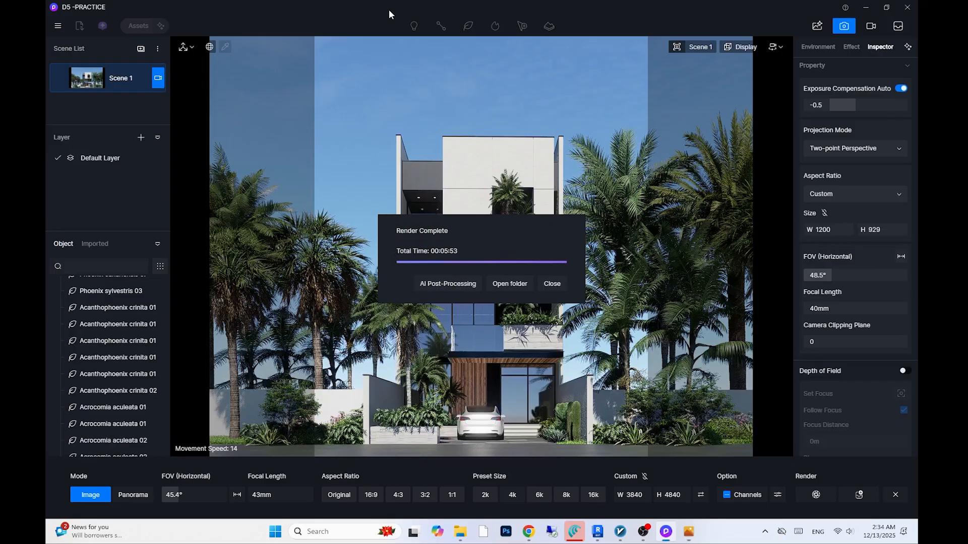
Open the Scene 1 render in AI Post-Processing and apply AI Style Transfer with the Realistic style Spring
left_click(441, 284)
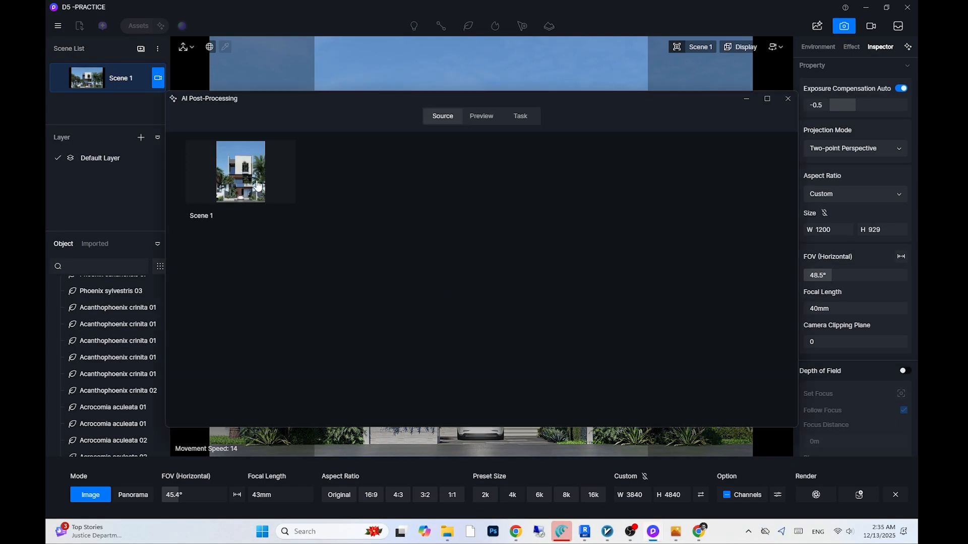
left_click(262, 219)
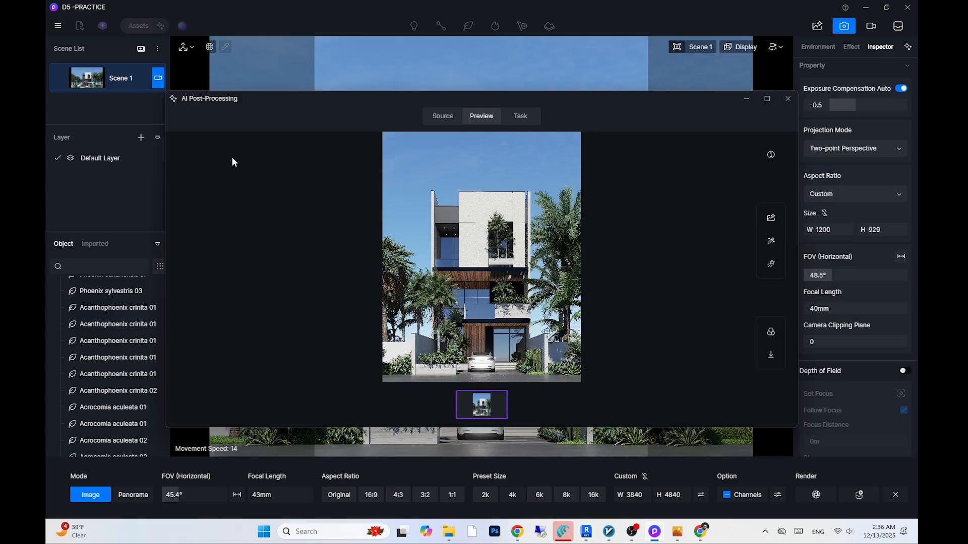
left_click(770, 241)
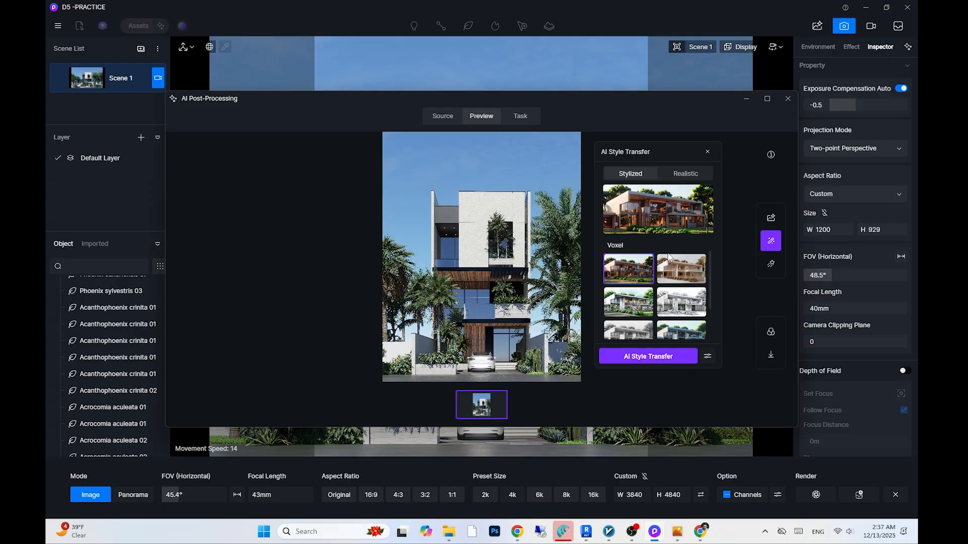
left_click(693, 173)
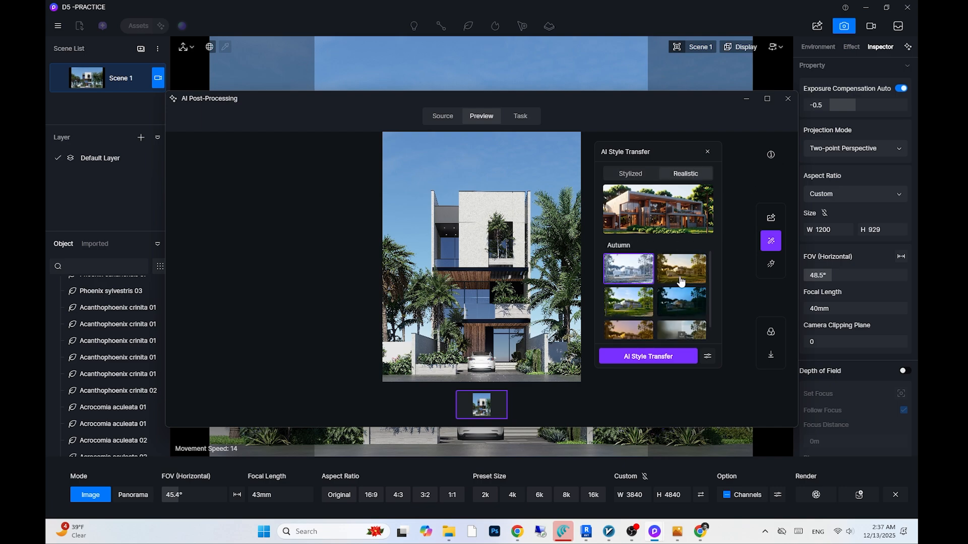
left_click(640, 314)
left_click(661, 356)
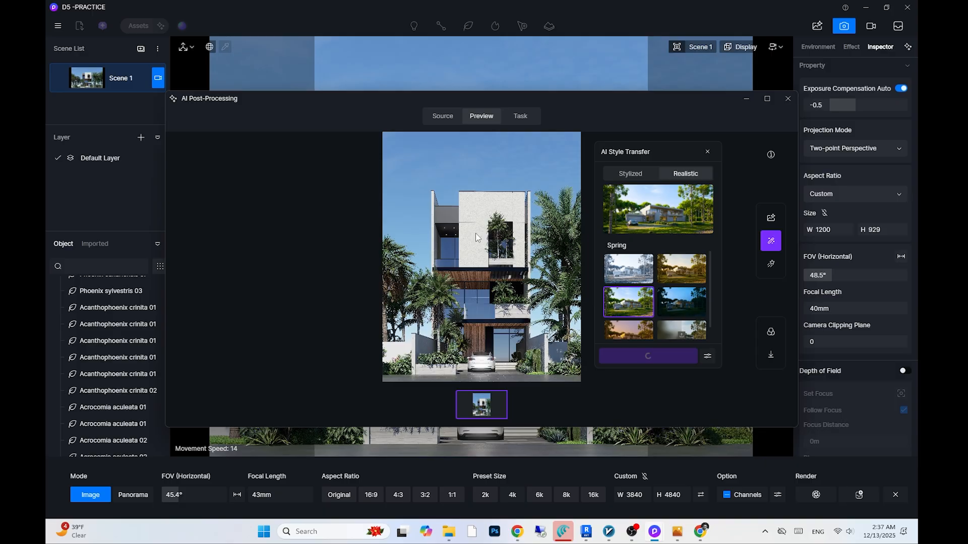
left_click(764, 533)
left_click(765, 534)
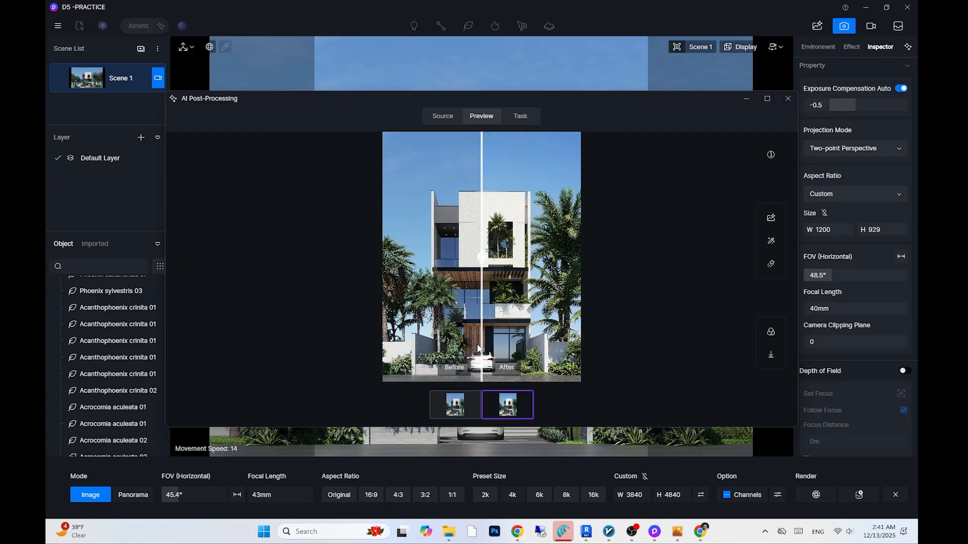
Reveal the whole styled image in the before/after comparison and save it as a01 in PNG format in the PRACTICE folder
left_click_drag(480, 263, 372, 326)
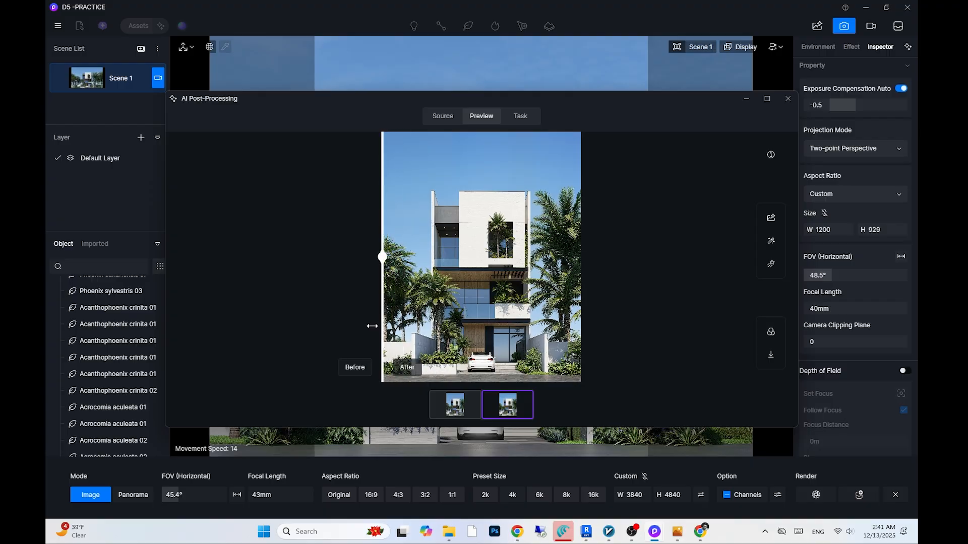
left_click(522, 411)
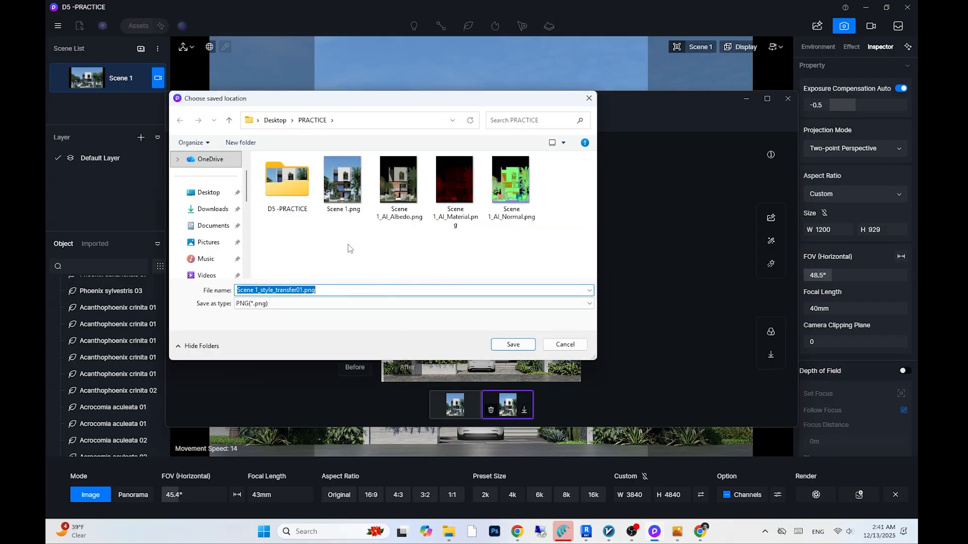
type("p01")
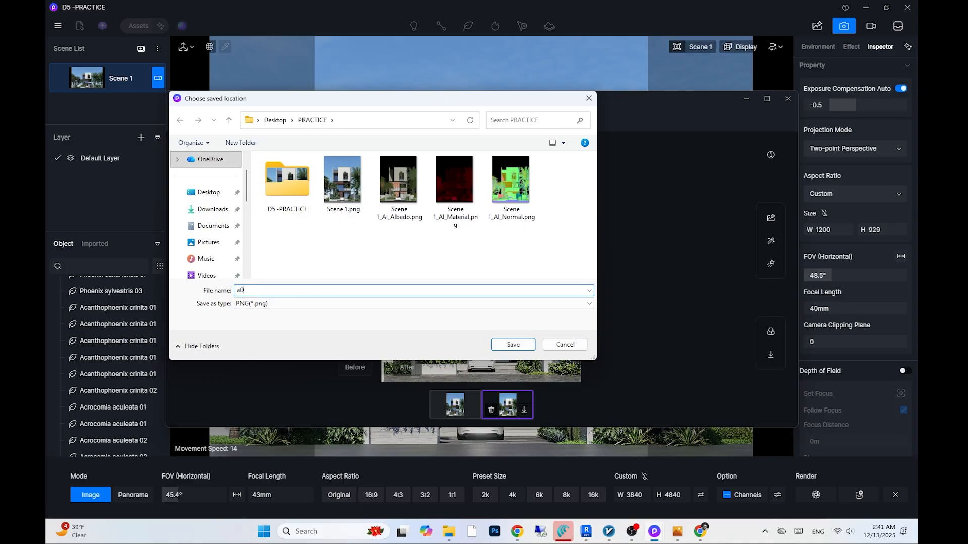
key("Return")
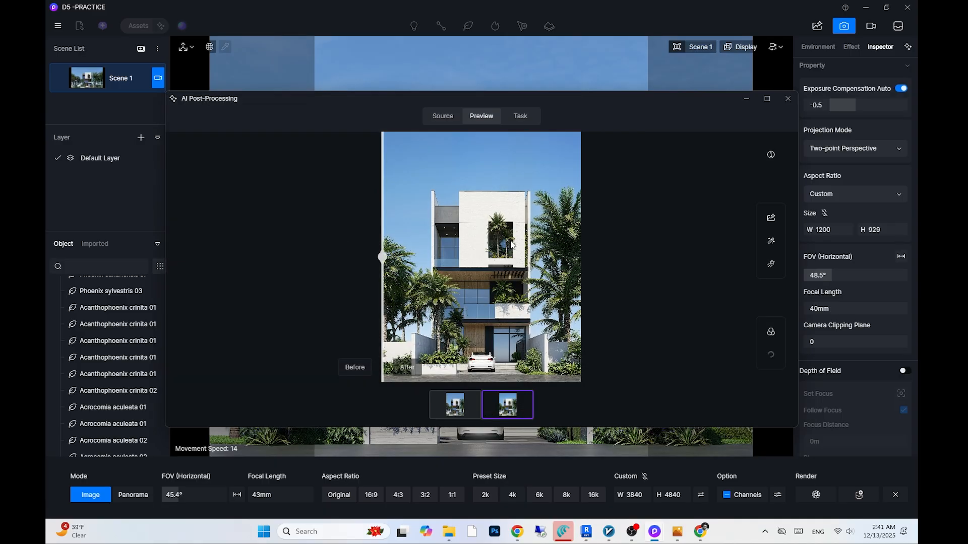
Apply Realistic AI Style Transfer to the original render using the house reference JPG from the Desktop as the uploaded reference image
left_click(456, 408)
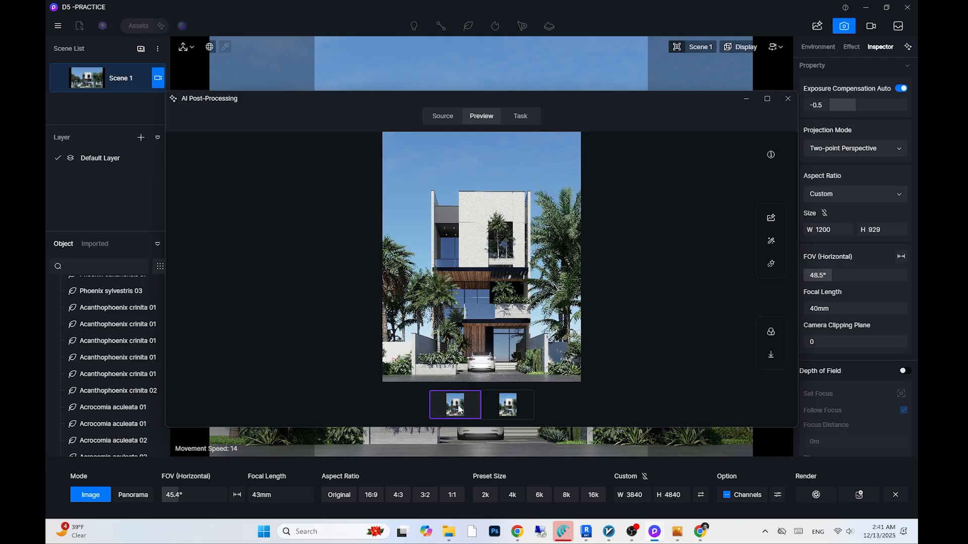
left_click(771, 241)
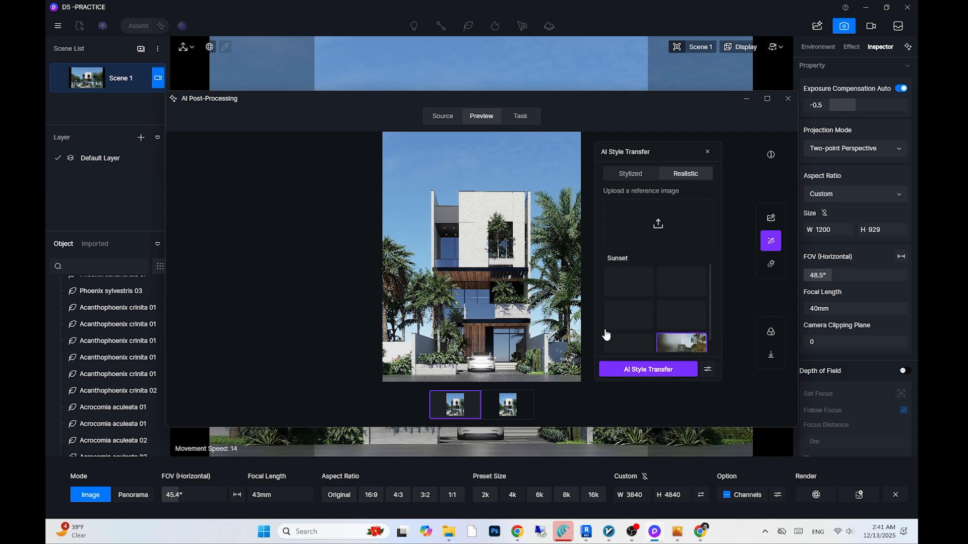
left_click(661, 224)
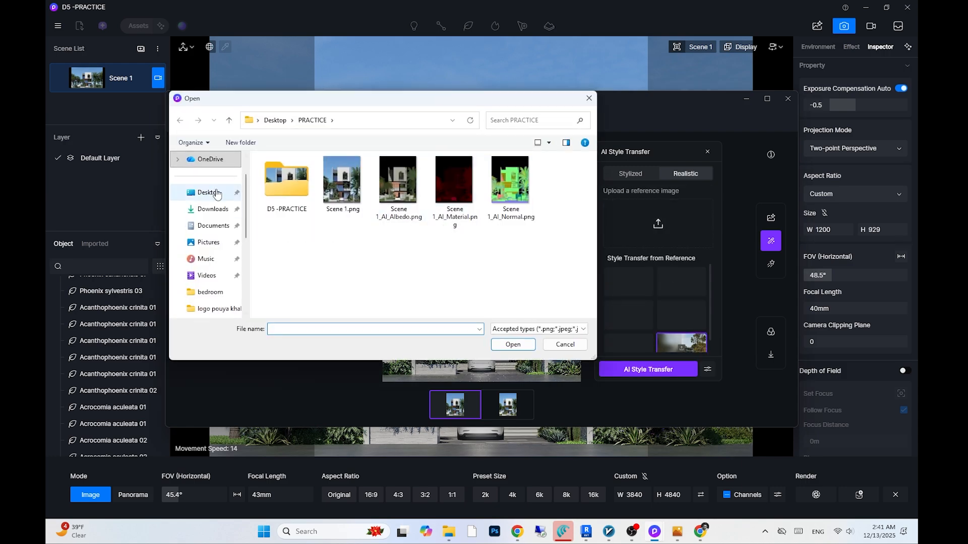
left_click(229, 192)
scroll(342, 222, "down", 1)
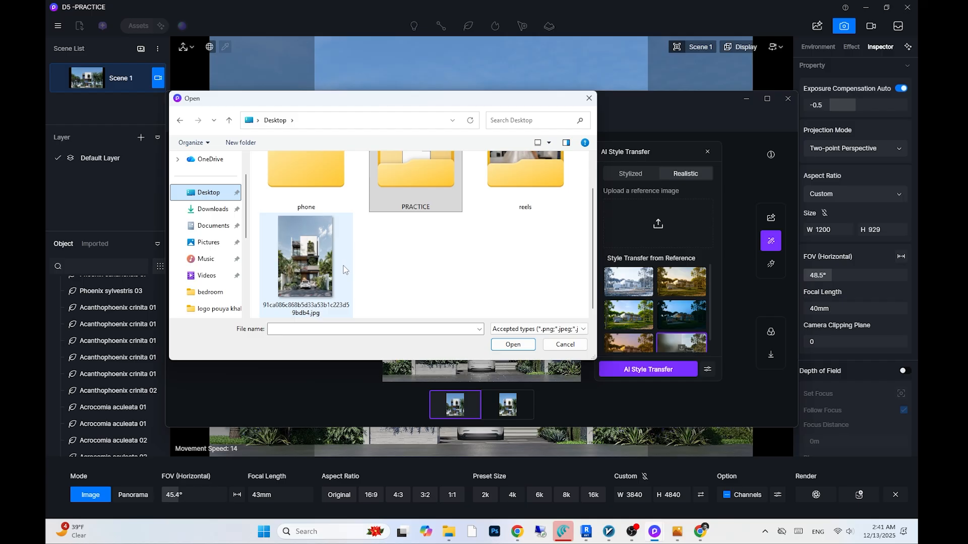
left_click(322, 259)
double_click(322, 271)
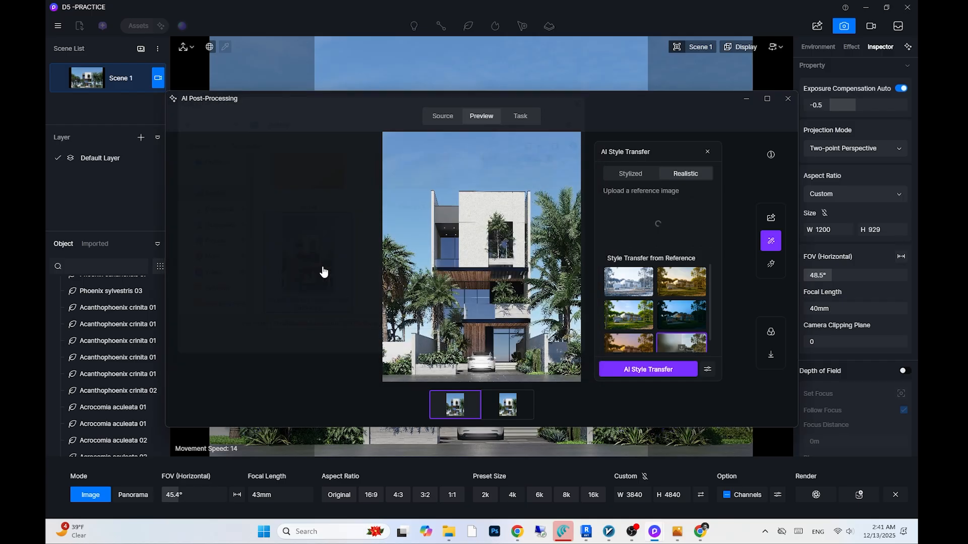
left_click(637, 372)
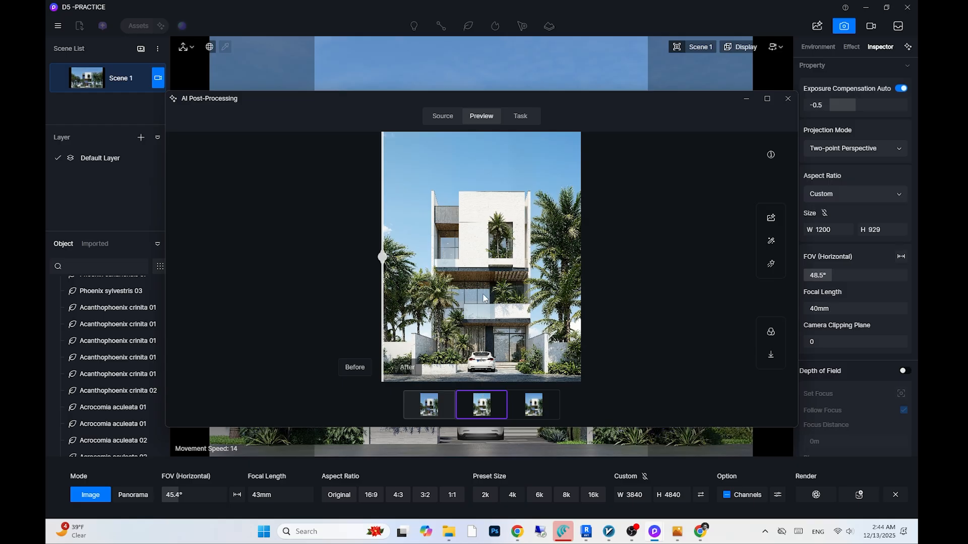
Examine the facade, planting and entrance of the reference-styled image up close in the preview
scroll(515, 327, "up", 3)
scroll(495, 307, "up", 4)
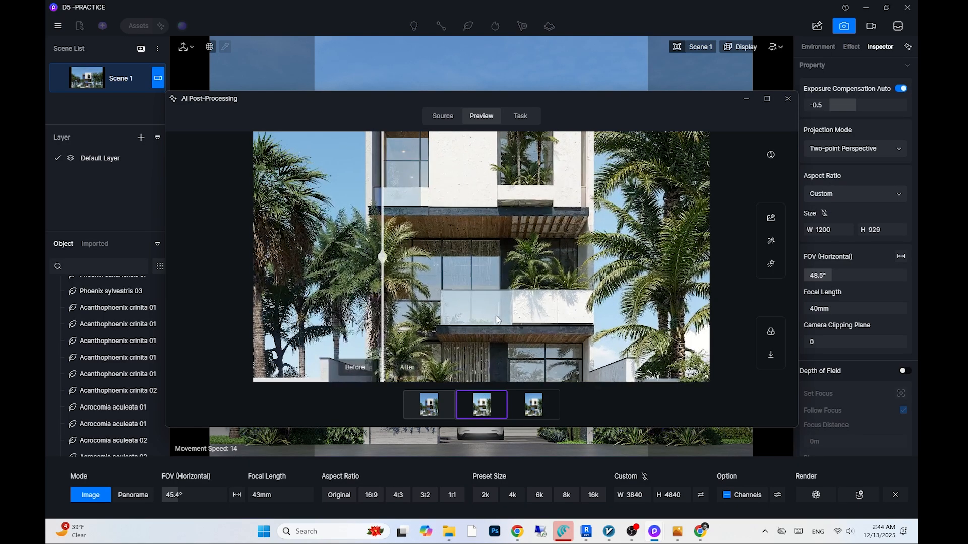
scroll(496, 309, "up", 3)
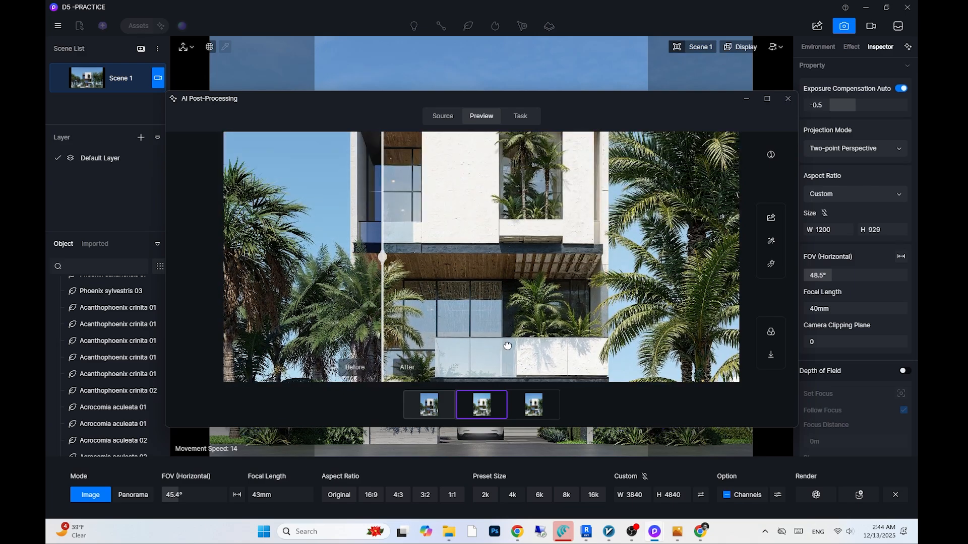
scroll(496, 300, "down", 5)
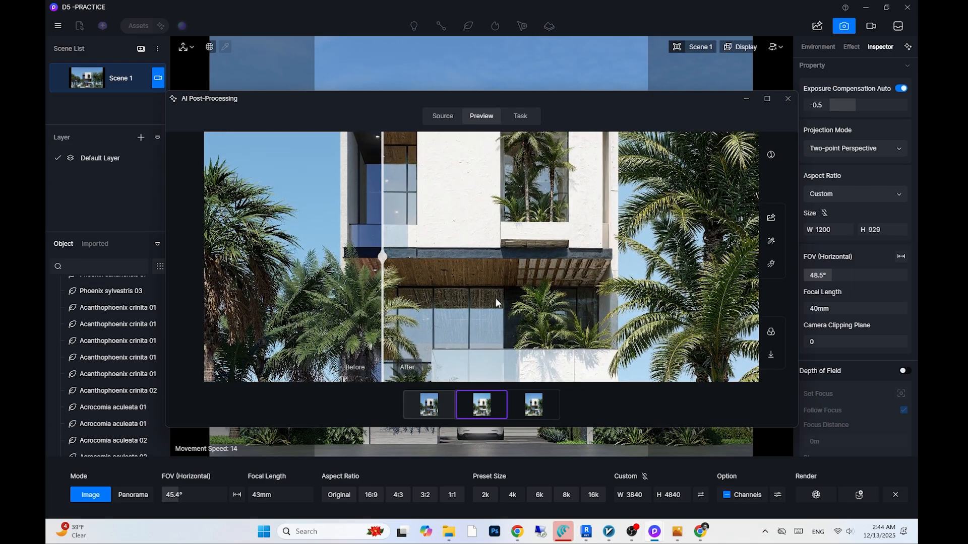
left_click_drag(564, 307, 555, 334)
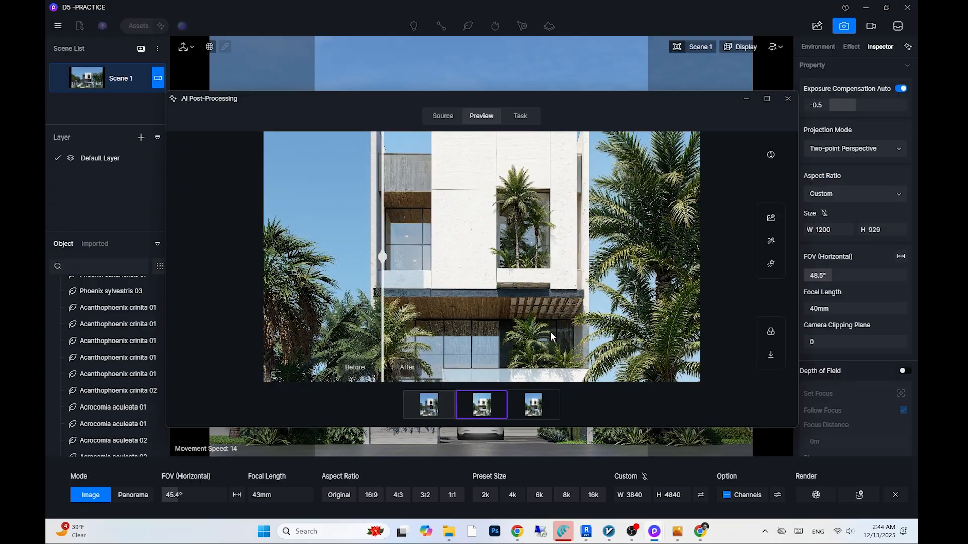
scroll(527, 317, "down", 3)
scroll(525, 325, "down", 2)
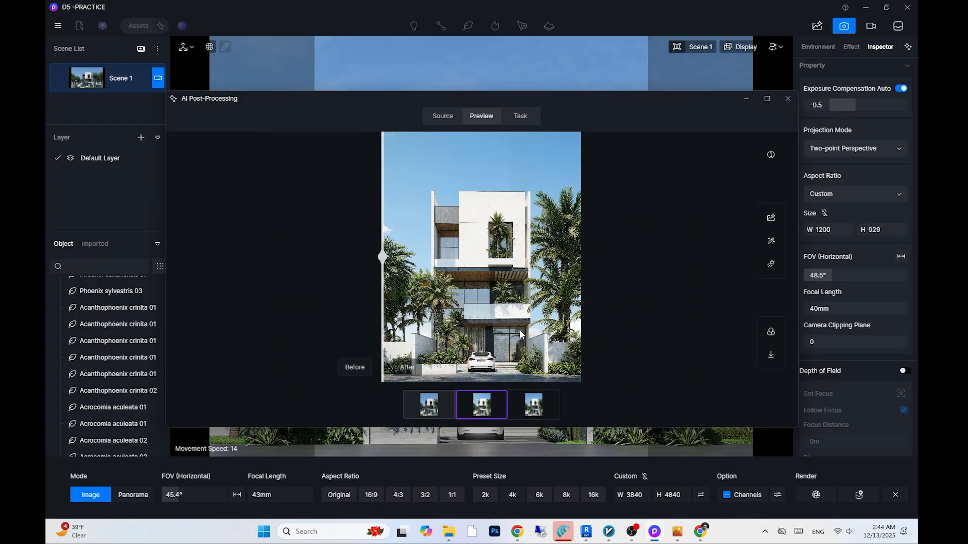
scroll(538, 294, "up", 4)
left_click_drag(503, 311, 502, 284)
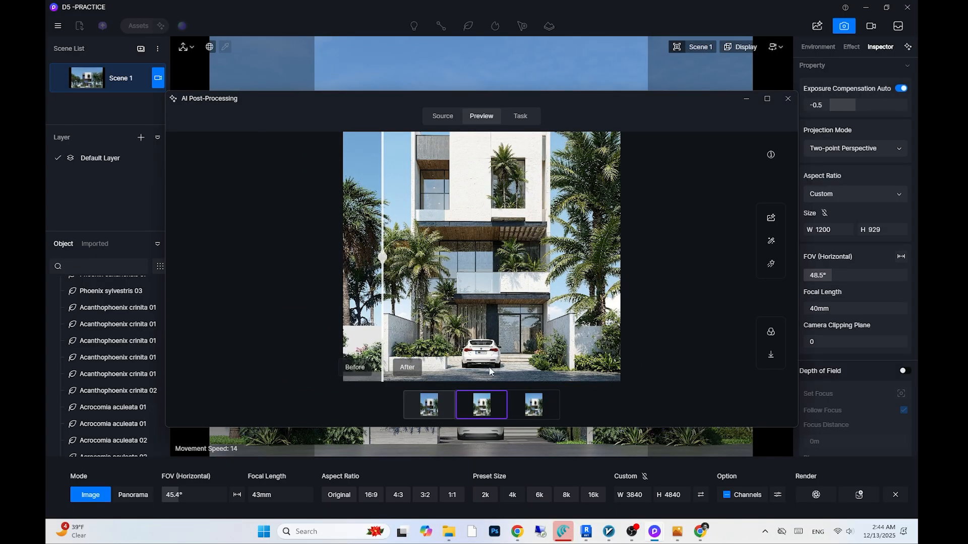
Save the reference-styled image as a03 in PNG format in the PRACTICE folder
left_click(497, 410)
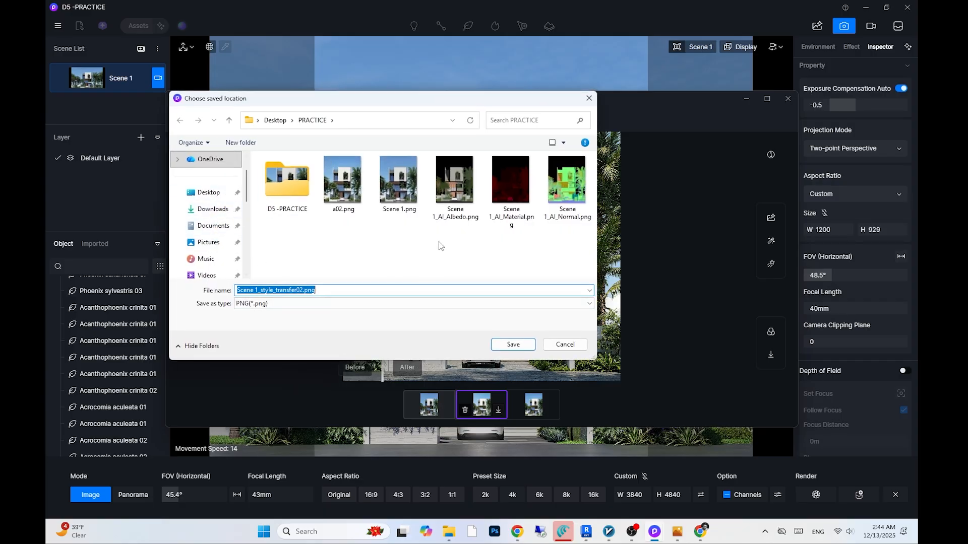
type("a03")
key("Return")
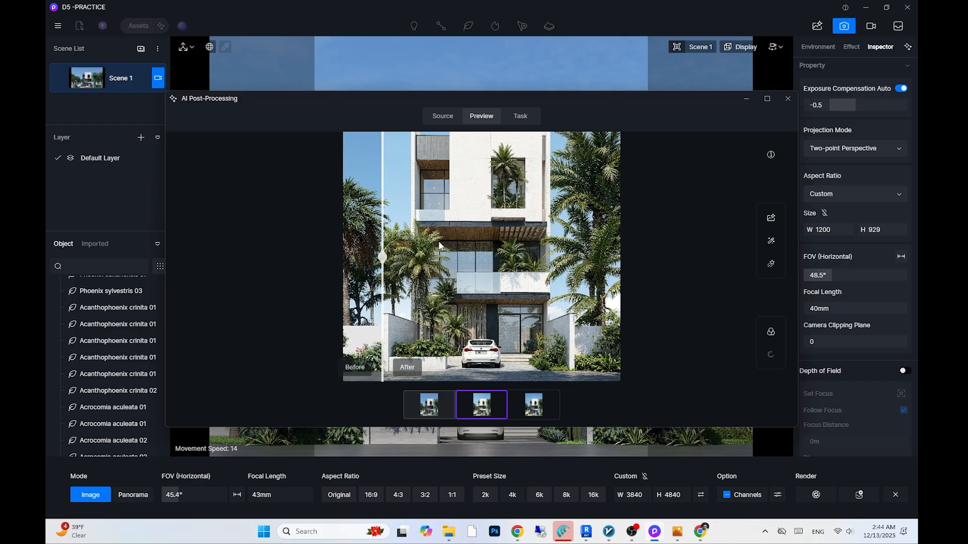
Run AI Style Transfer on the original render with the Realistic styles Winter and Autumn
left_click(430, 404)
left_click(770, 241)
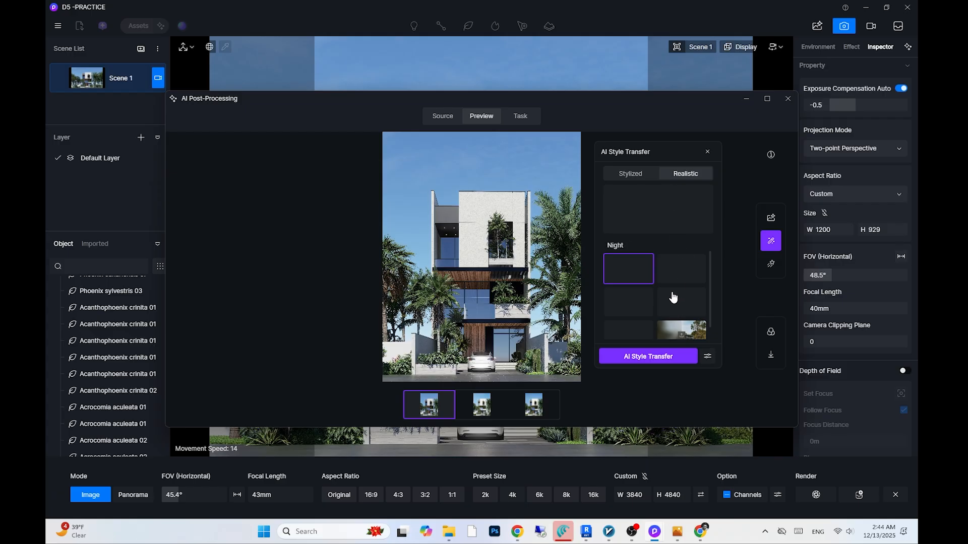
left_click(655, 356)
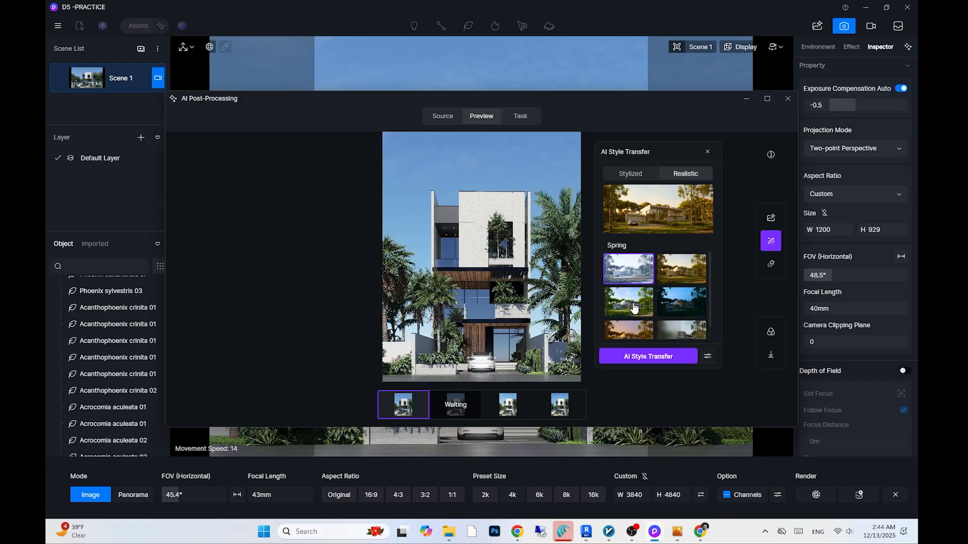
left_click(682, 269)
left_click(649, 357)
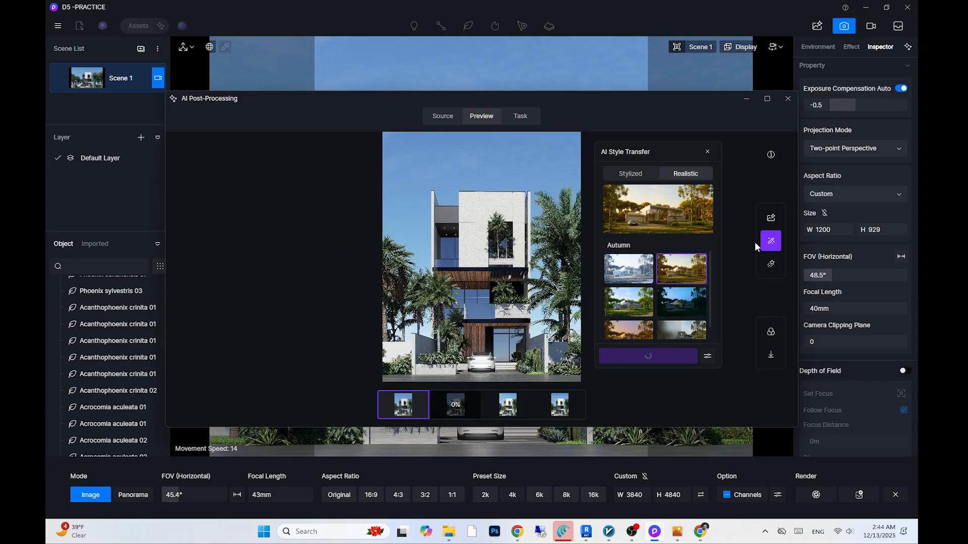
Run AI Style Transfer on the original render with the Realistic style Night
left_click(371, 414)
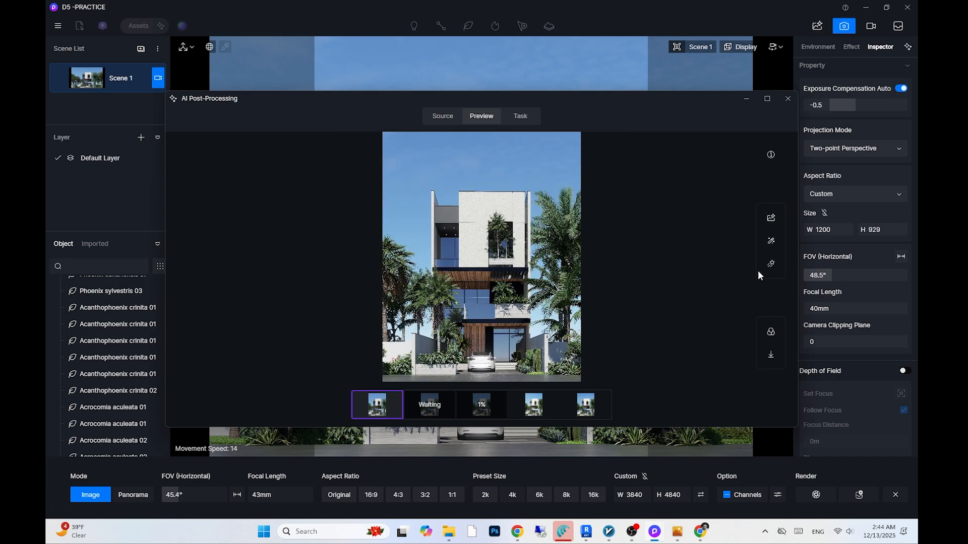
left_click(775, 241)
left_click(681, 302)
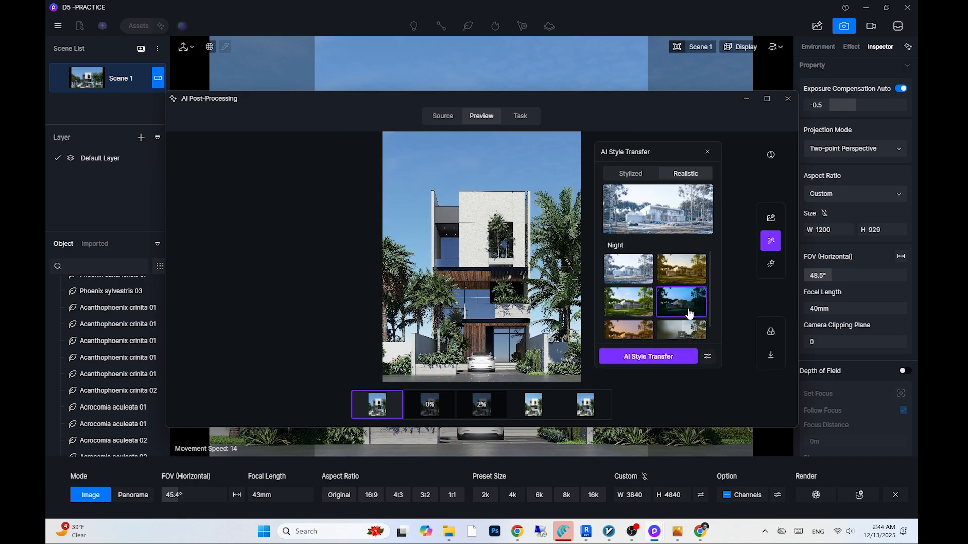
left_click(657, 361)
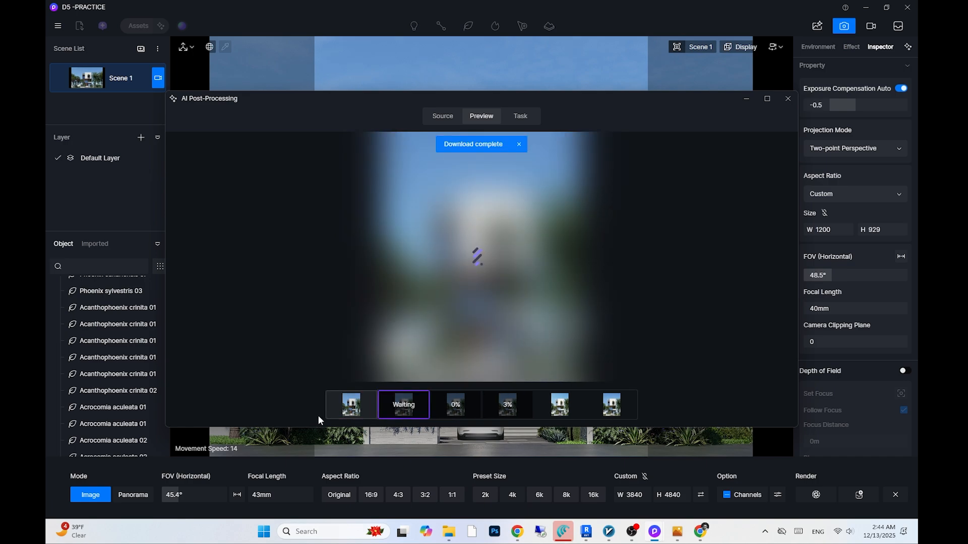
Return to the original render and run AI Style Transfer with the Realistic style Sunset
left_click(346, 411)
left_click(770, 240)
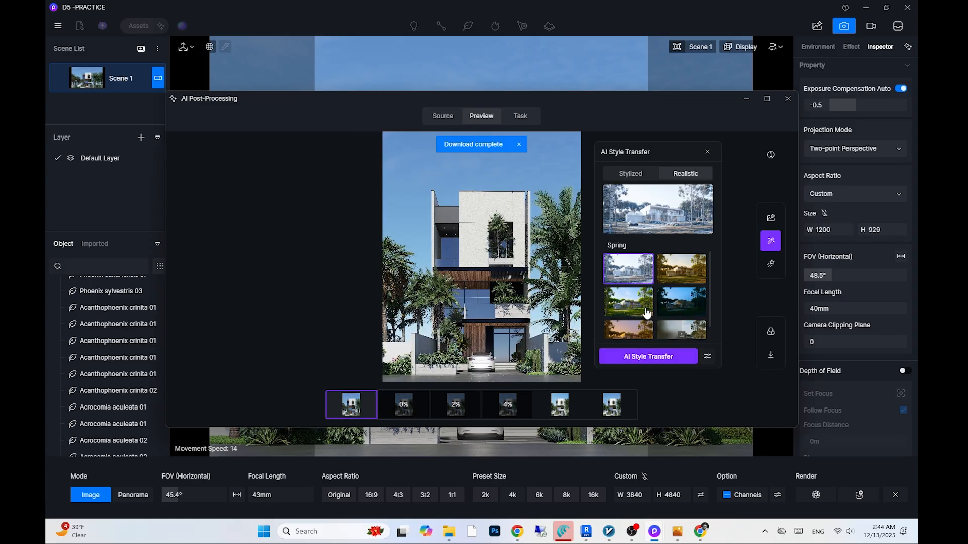
scroll(641, 327, "down", 2)
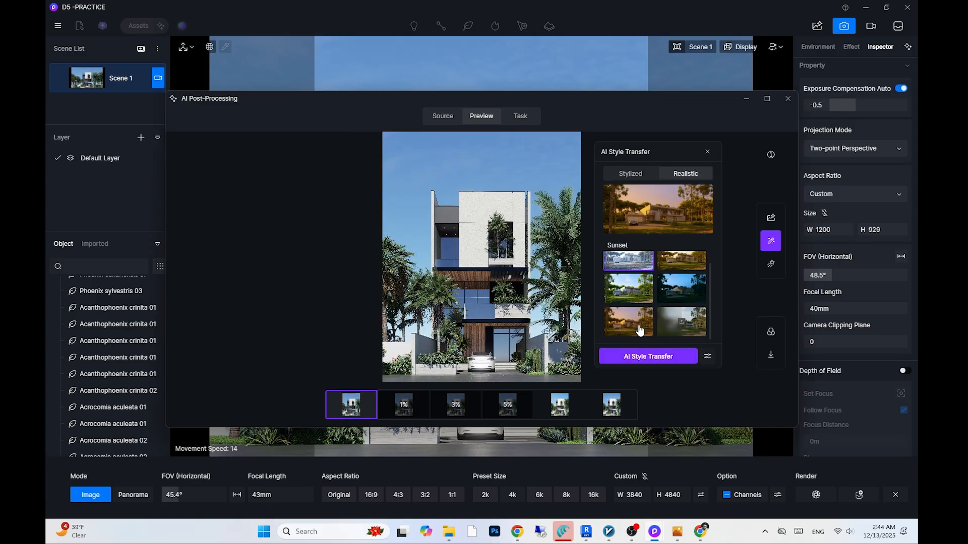
left_click(639, 329)
left_click(672, 355)
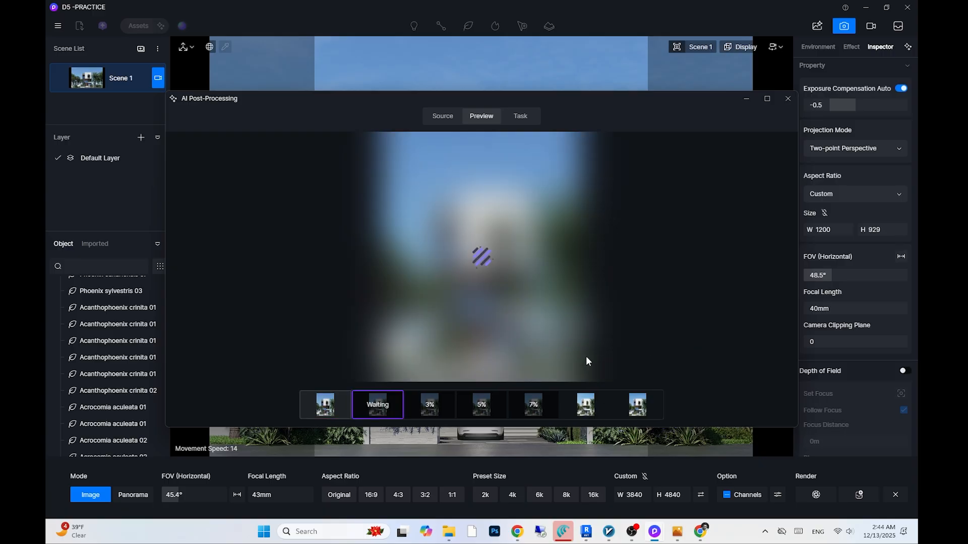
left_click(326, 410)
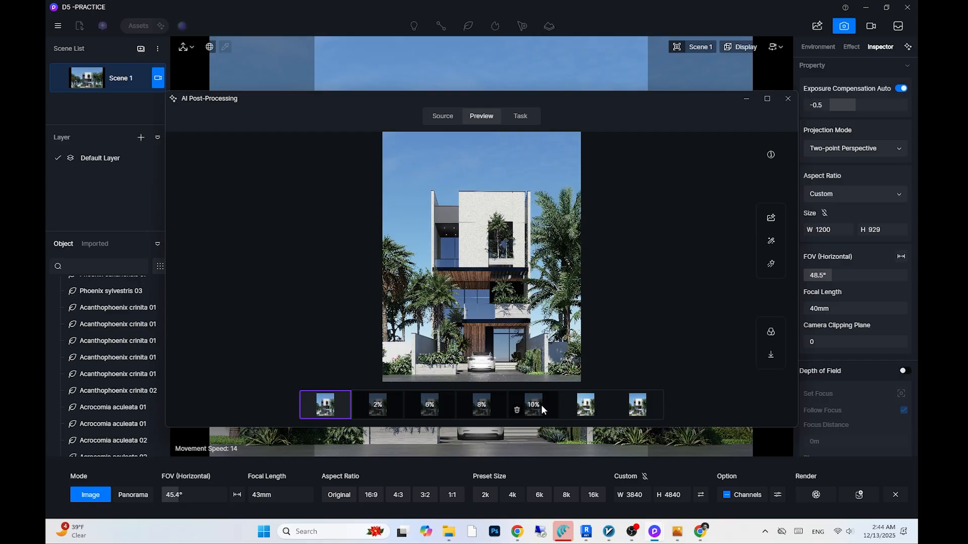
left_click(769, 240)
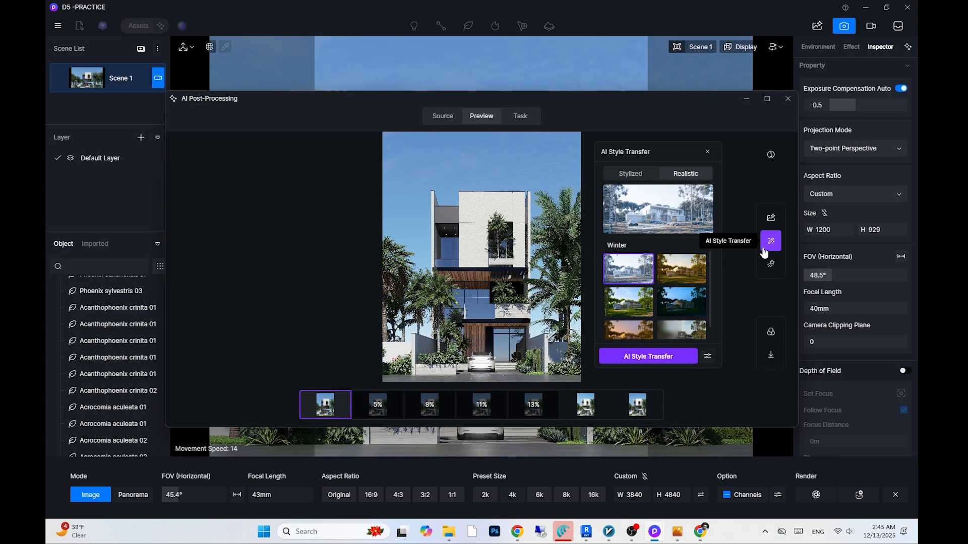
left_click(700, 328)
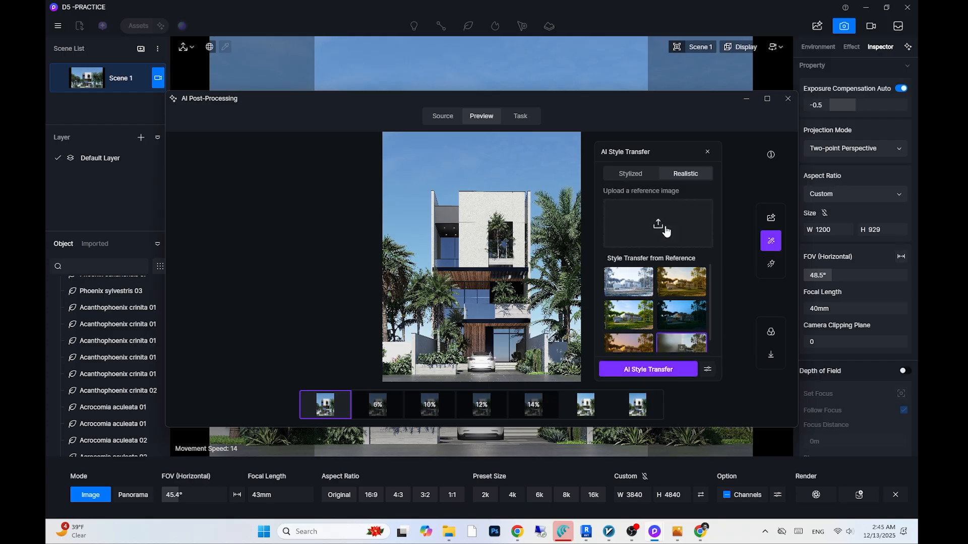
left_click(673, 244)
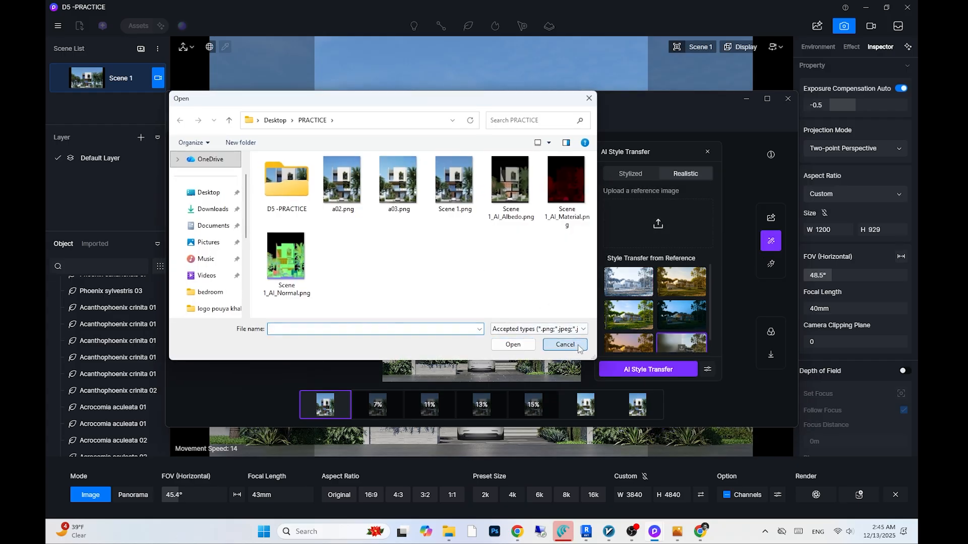
left_click(564, 345)
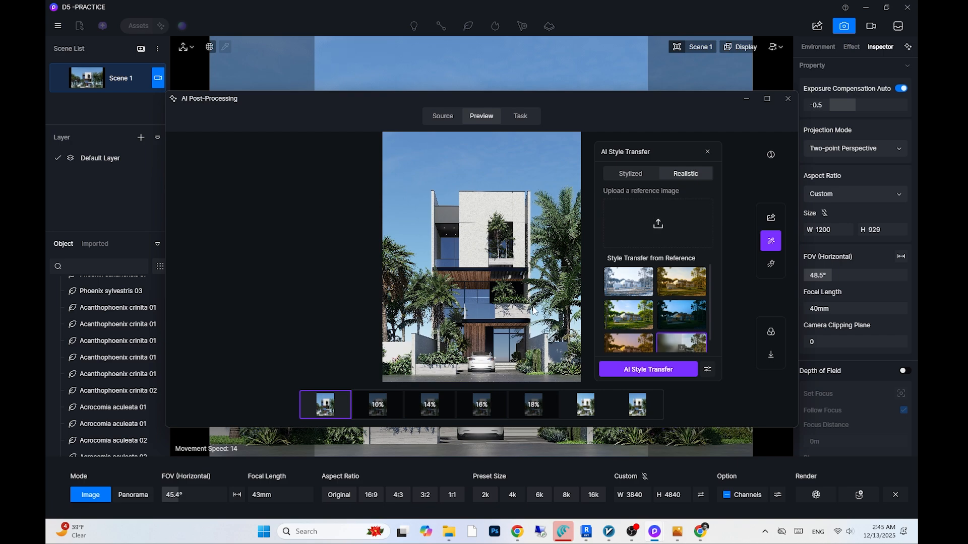
Review the Winter, Autumn, Night and Sunset versions in the enlarged preview, shifting the before/after divider to reveal more of each styled image
mouse_move(553, 408)
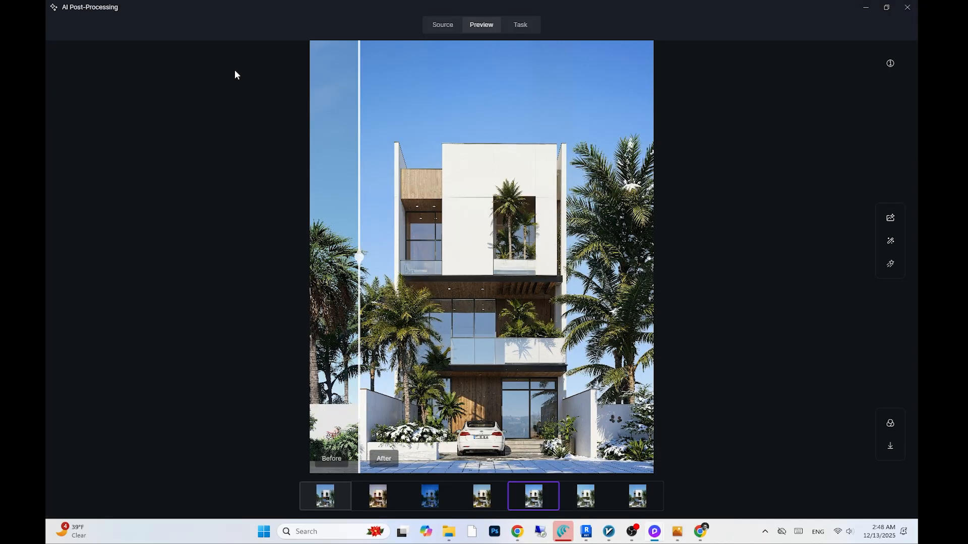
mouse_move(493, 502)
left_click(483, 496)
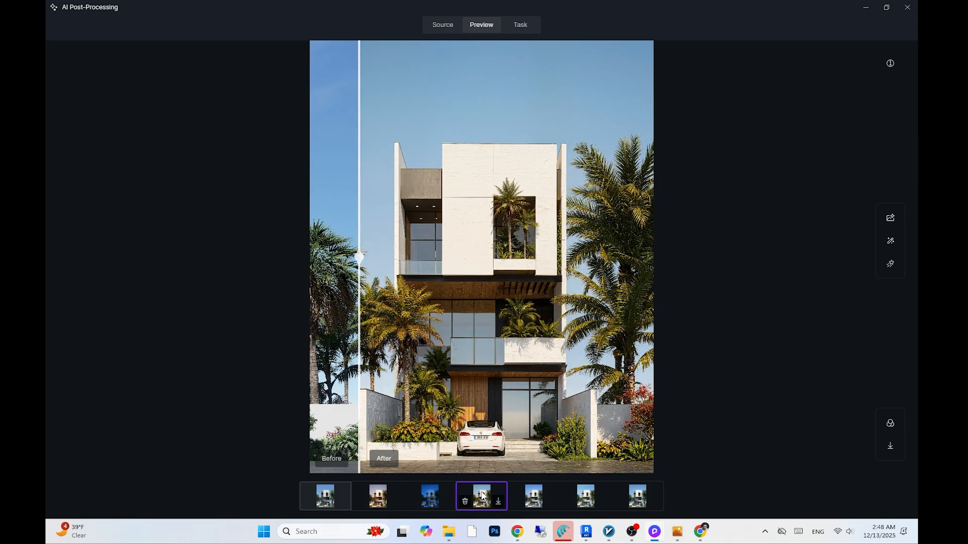
left_click_drag(359, 257, 336, 282)
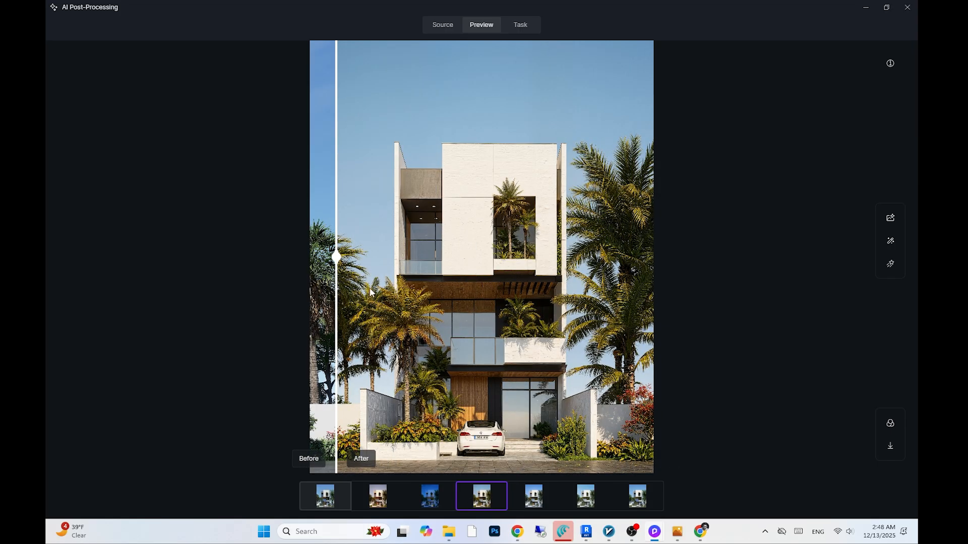
left_click(428, 497)
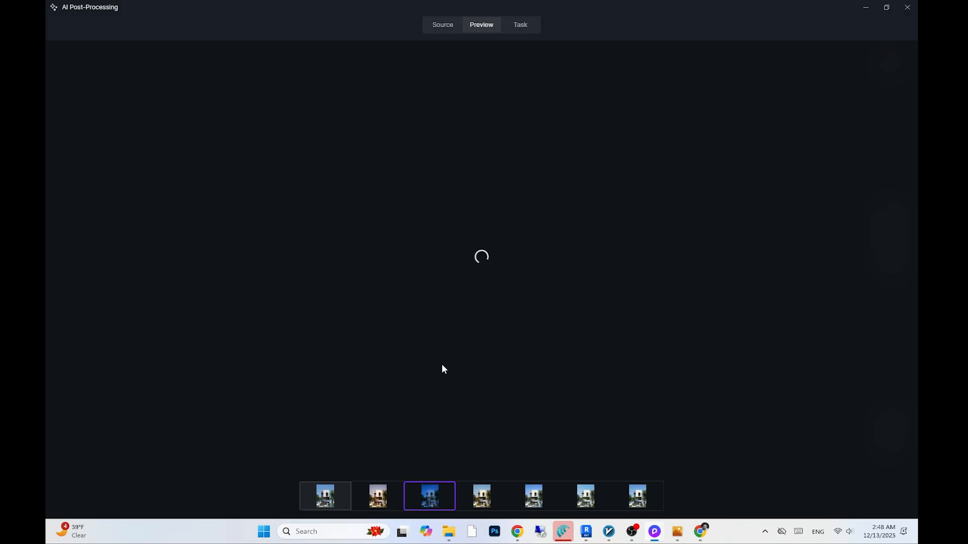
left_click_drag(337, 262, 346, 312)
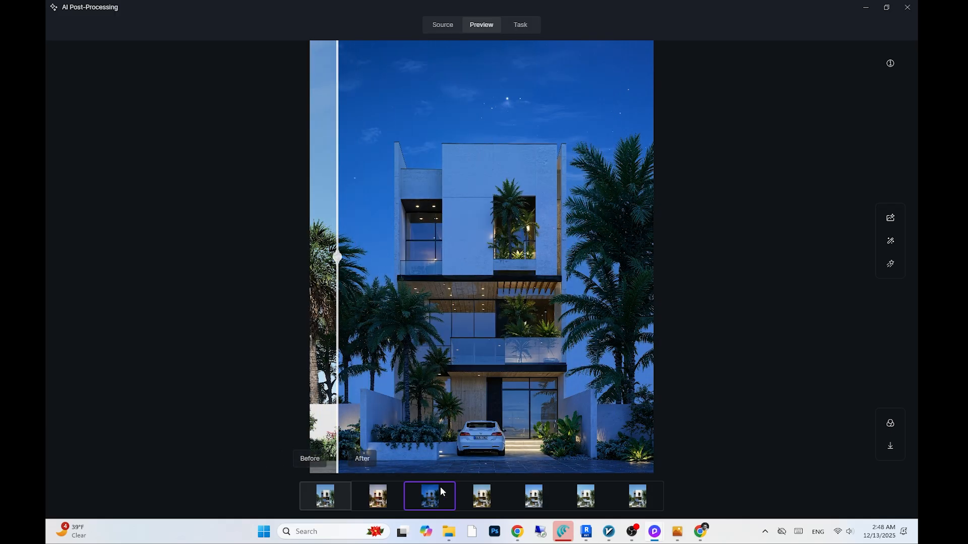
left_click(379, 496)
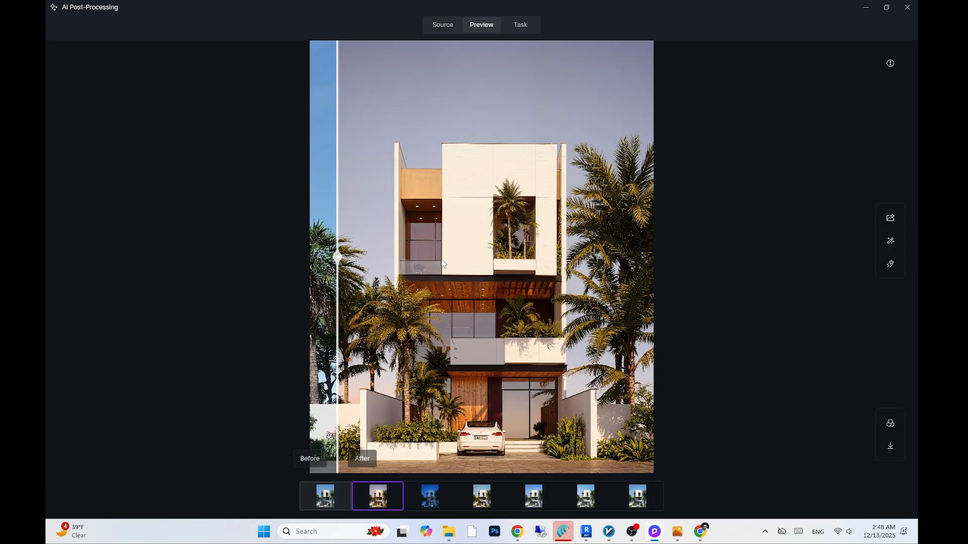
left_click_drag(337, 257, 321, 288)
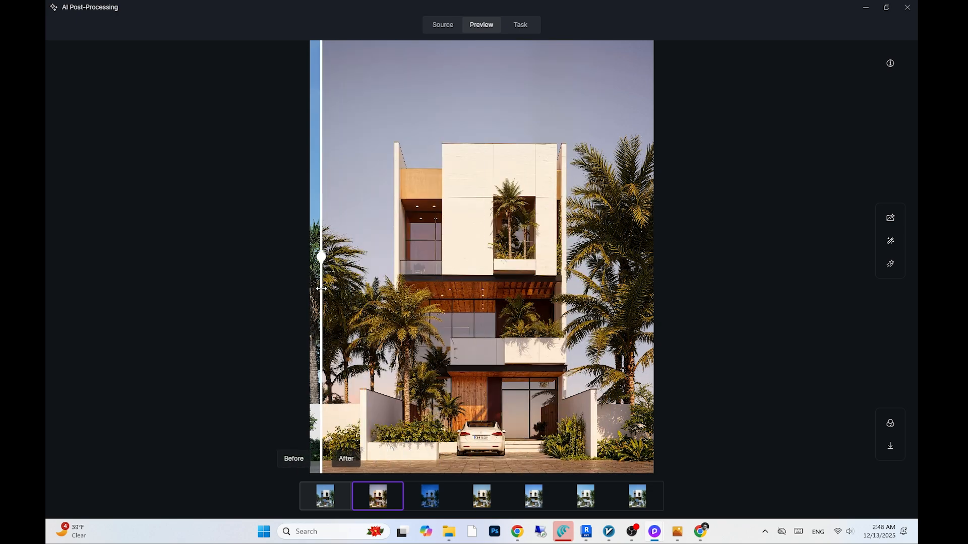
Review the Night, Autumn, Winter and reference-based styled versions one after another in the enlarged preview
mouse_move(423, 502)
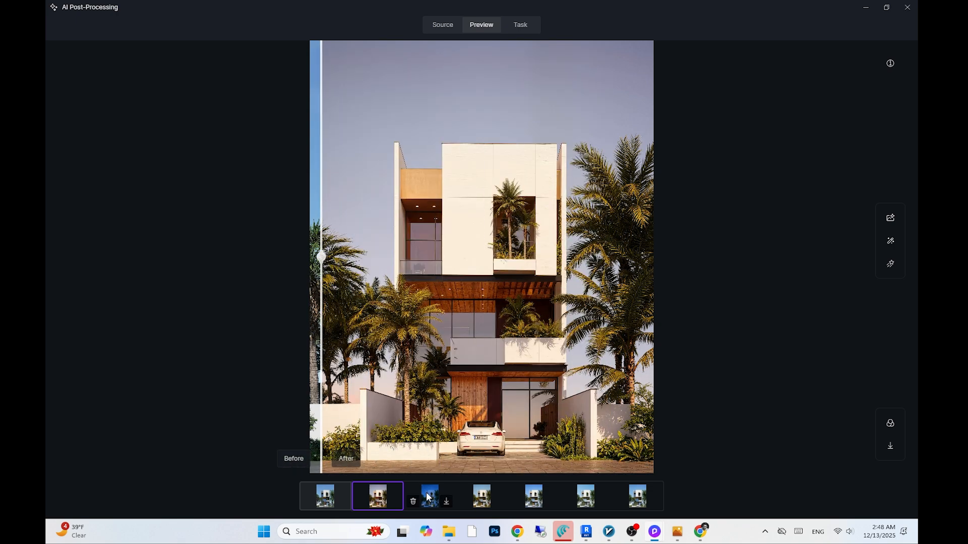
left_click(427, 498)
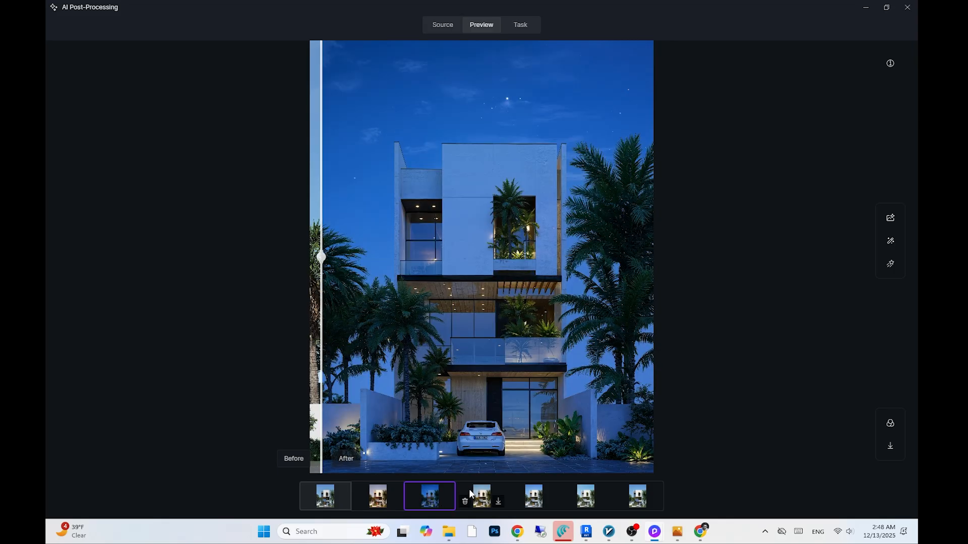
left_click(482, 496)
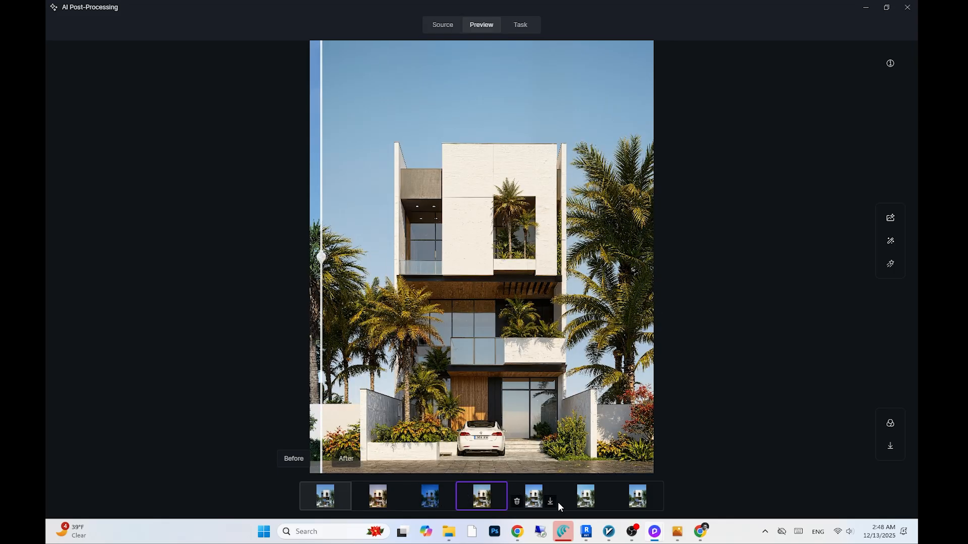
left_click(532, 496)
left_click(583, 487)
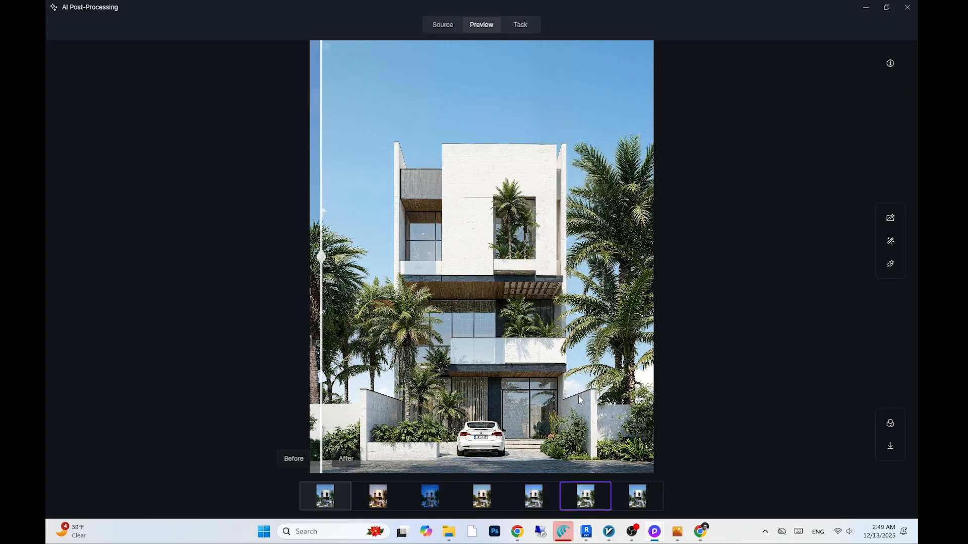
left_click(638, 496)
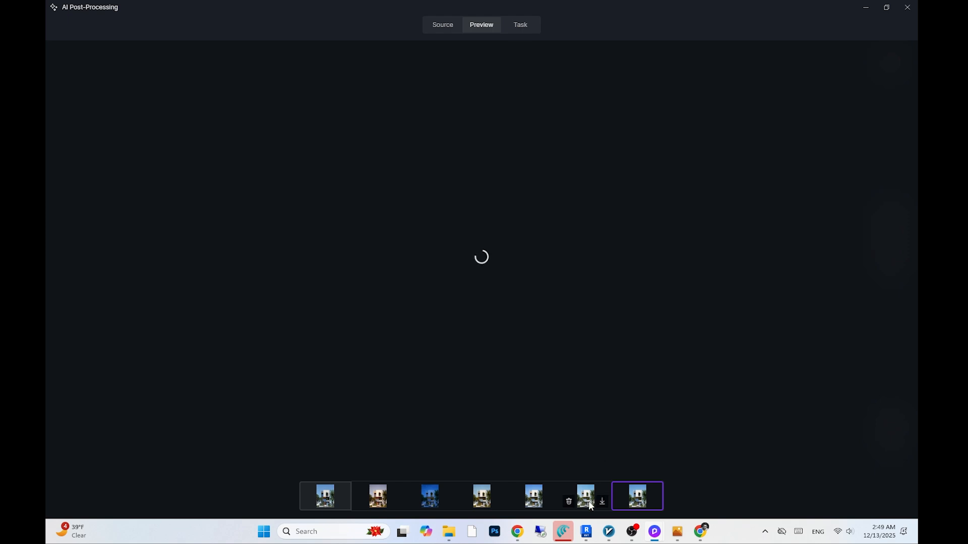
Save the Winter version as the PNG A04 in the PRACTICE folder, declining to replace a03.png
left_click(549, 503)
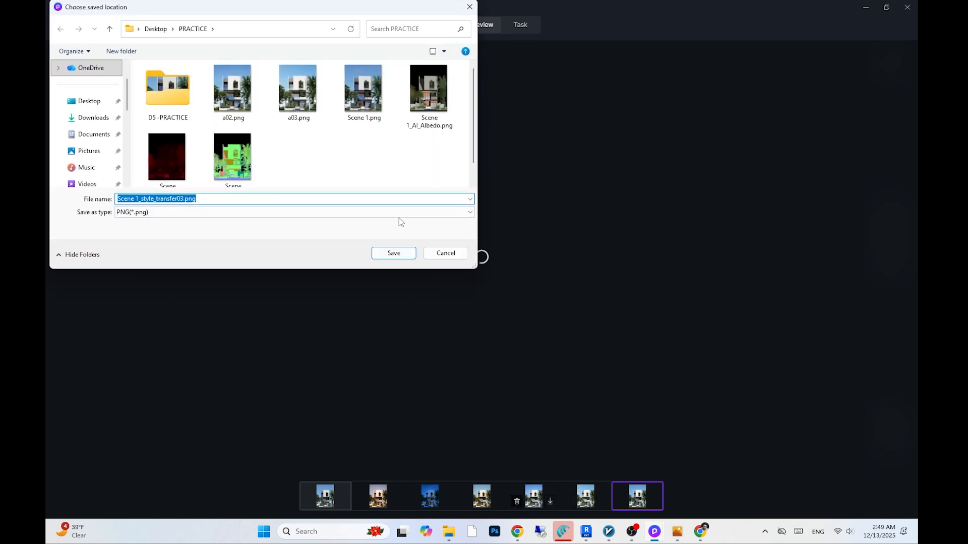
type("a03")
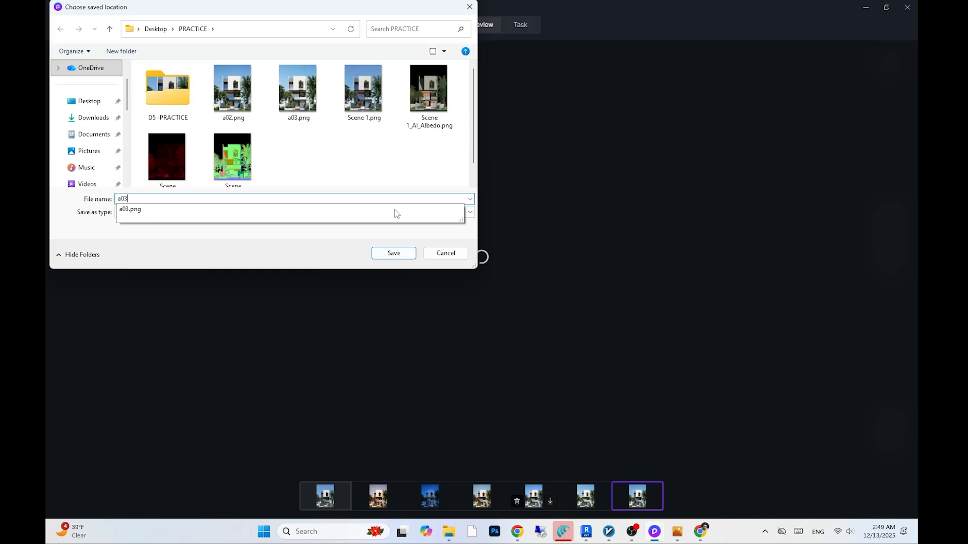
key("Return")
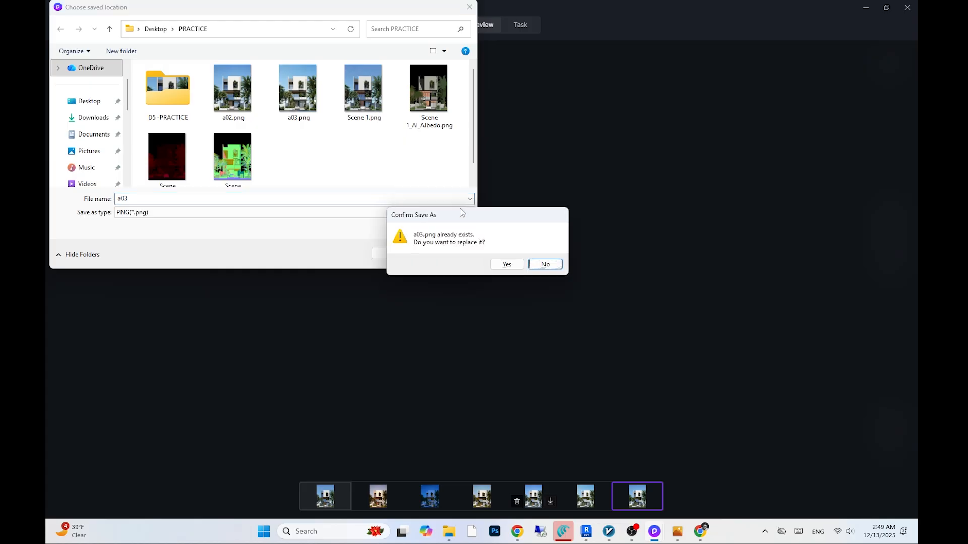
left_click(545, 265)
type("A04")
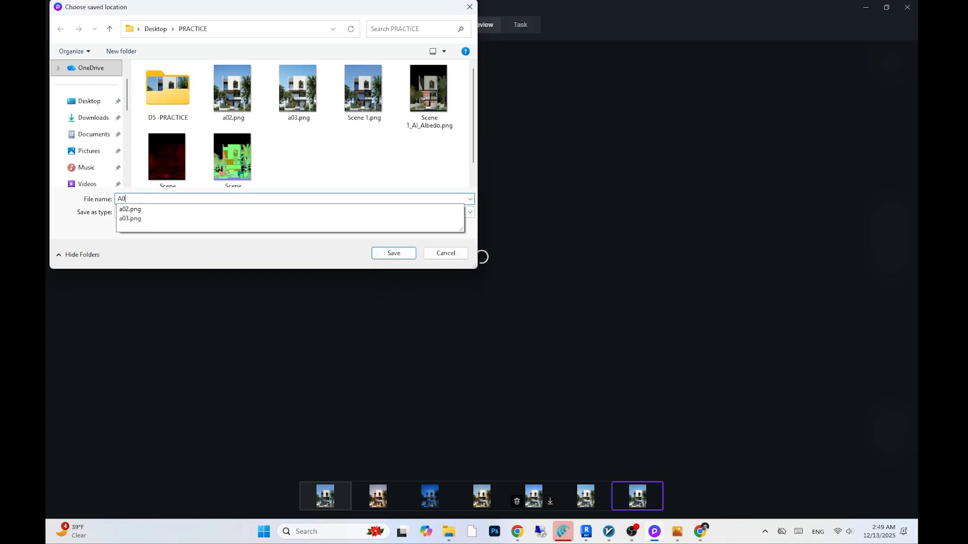
key("Return")
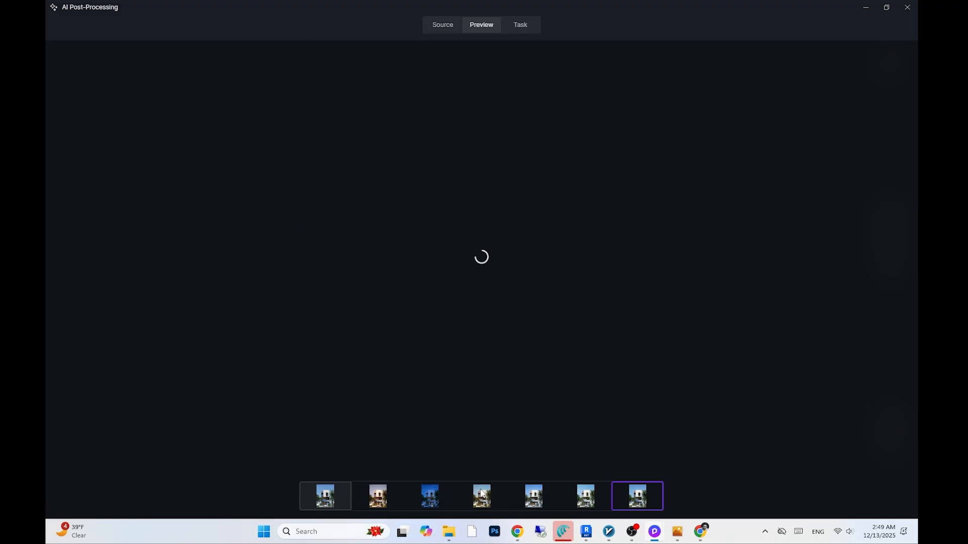
Save the Autumn version as A05 in the PRACTICE folder
left_click(482, 494)
left_click(498, 502)
type("A05")
key("Return")
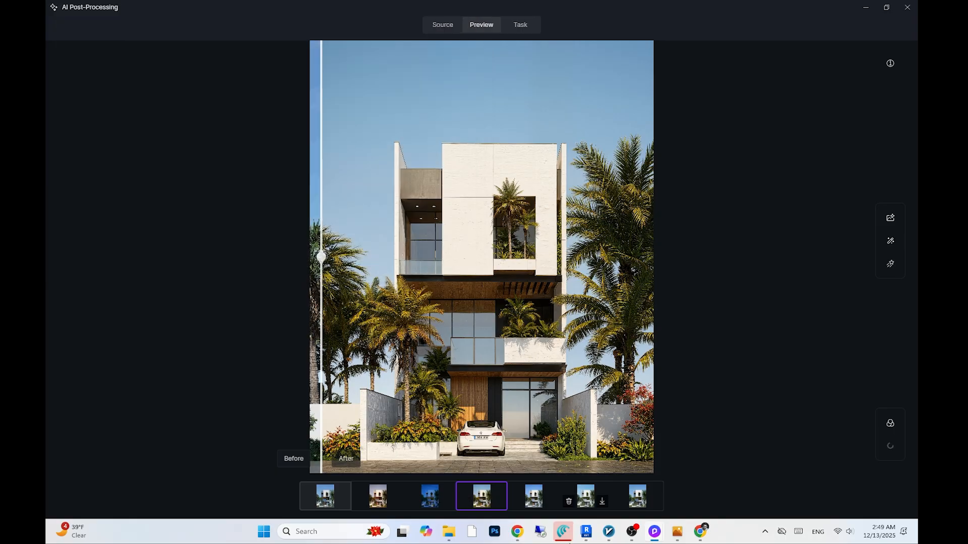
Save the Night version as A06 and the Sunset version as A07 in the PRACTICE folder
left_click(446, 502)
type("A06")
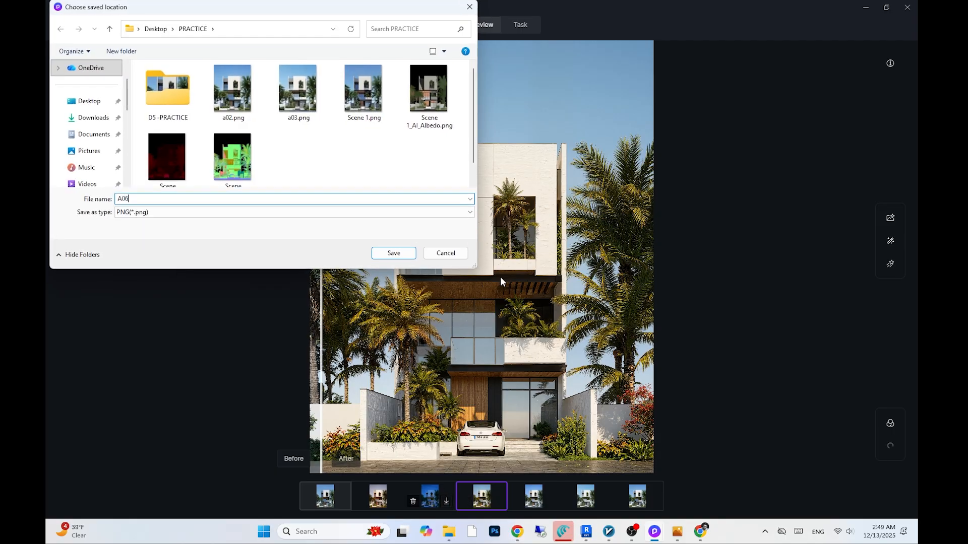
key("Return")
left_click(395, 501)
type("A07")
key("Return")
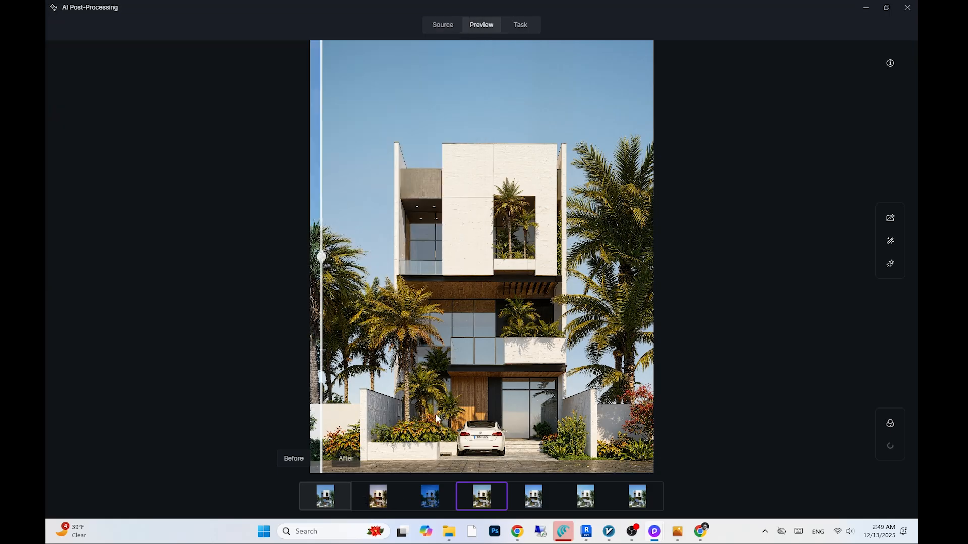
Look through the Winter, reference-based, Sunset and Night versions again in the enlarged preview
mouse_move(420, 506)
mouse_move(534, 493)
left_click(540, 496)
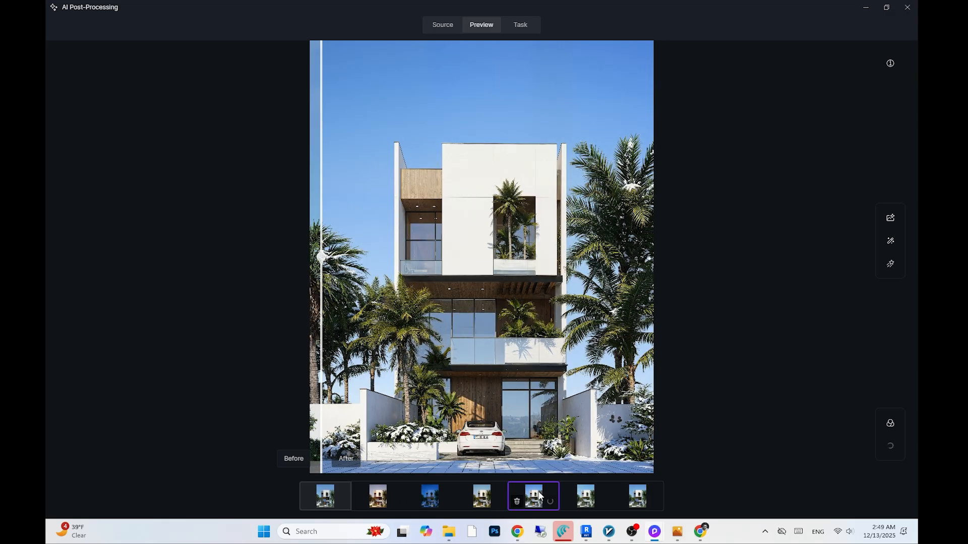
left_click(589, 494)
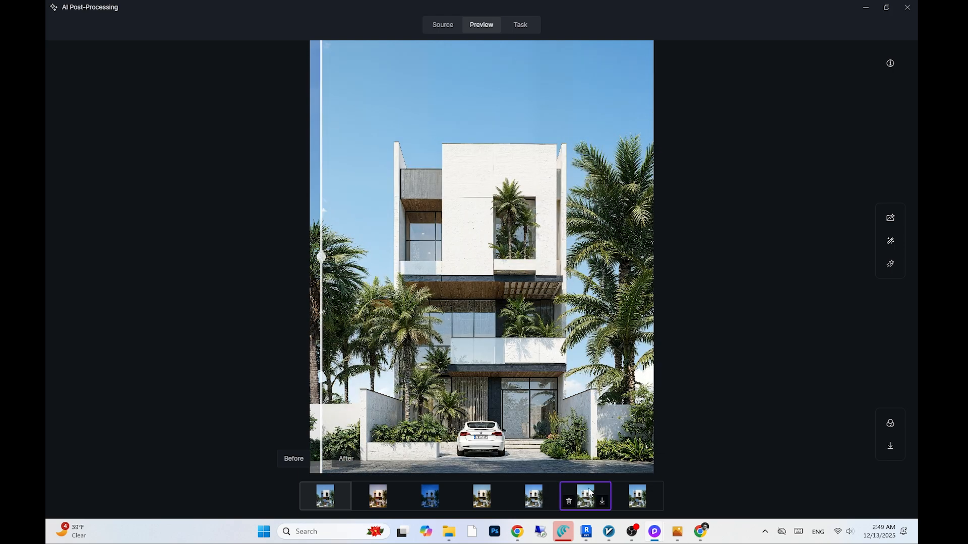
left_click(638, 496)
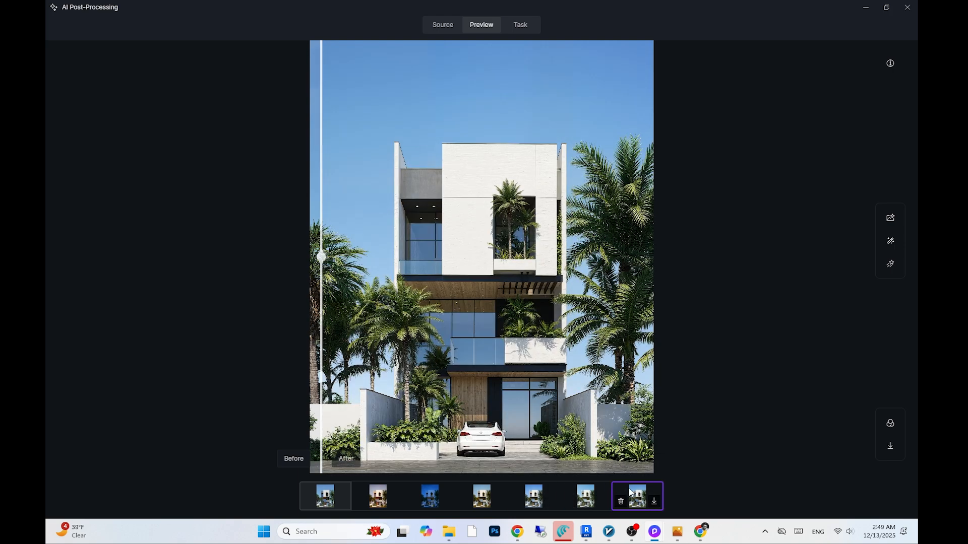
left_click(429, 494)
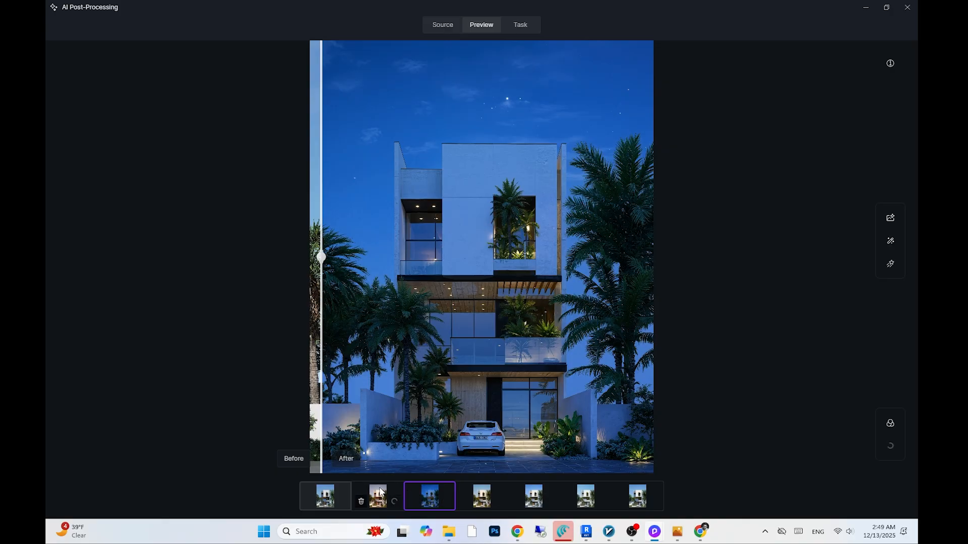
left_click(382, 493)
left_click(421, 488)
Bring up the reference house picture in Quick Picture Viewer beside the Night version, compare them, and close the picture
mouse_move(677, 532)
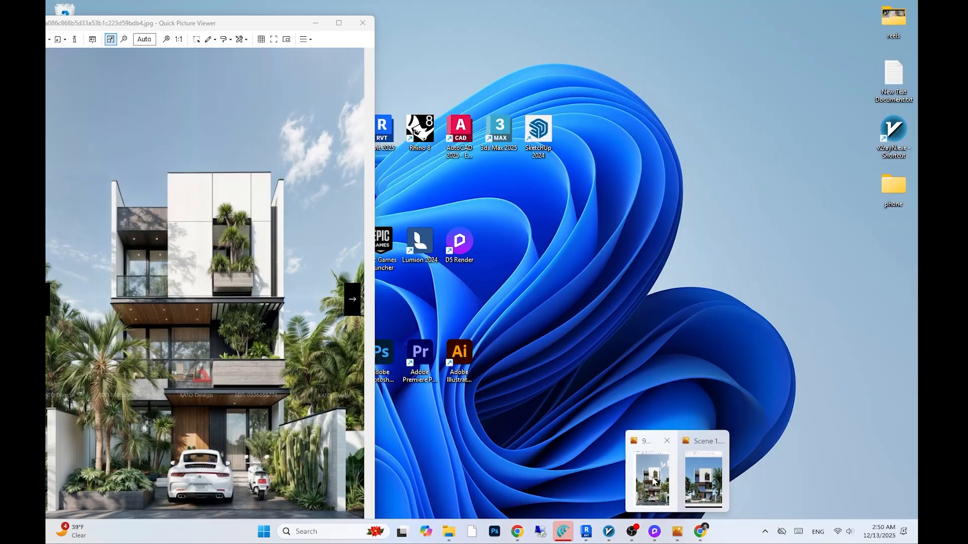
left_click(655, 482)
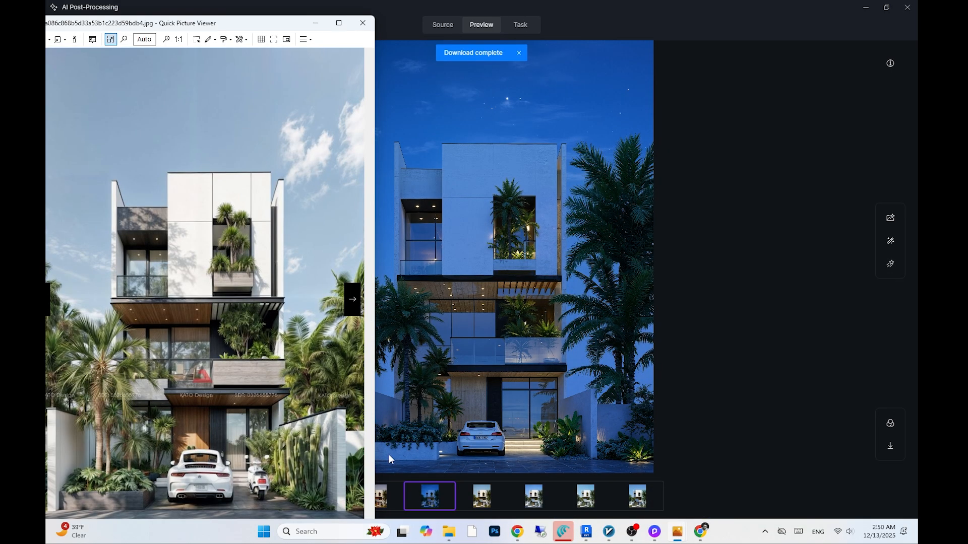
left_click(363, 23)
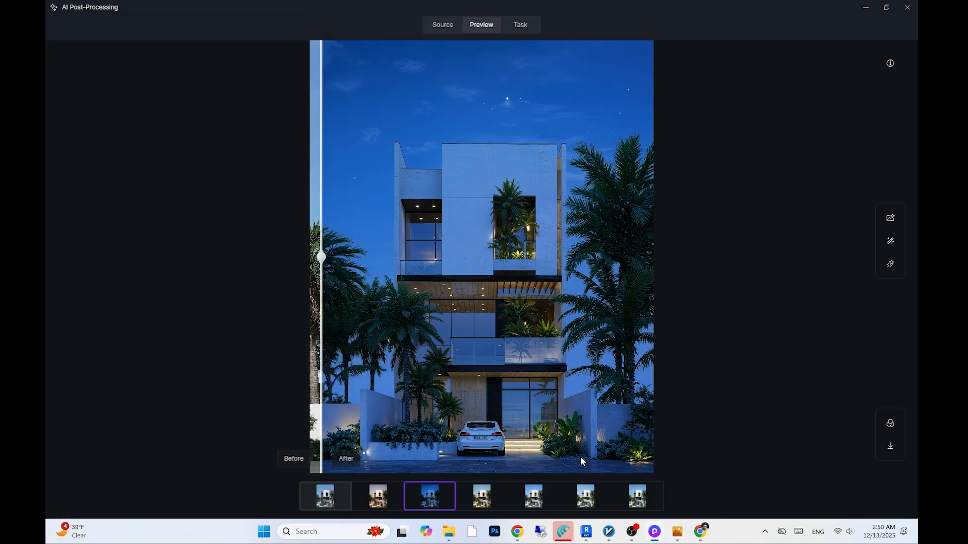
Preview the second-to-last styled version, compare it with the original render Scene 1.png in Quick Picture Viewer, and close the viewer
mouse_move(643, 504)
left_click(583, 494)
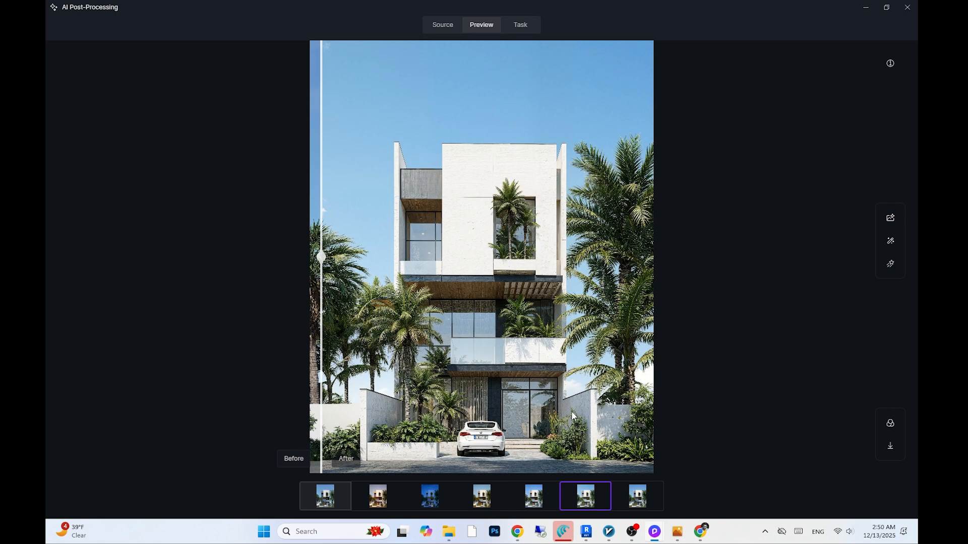
left_click_drag(322, 262, 319, 286)
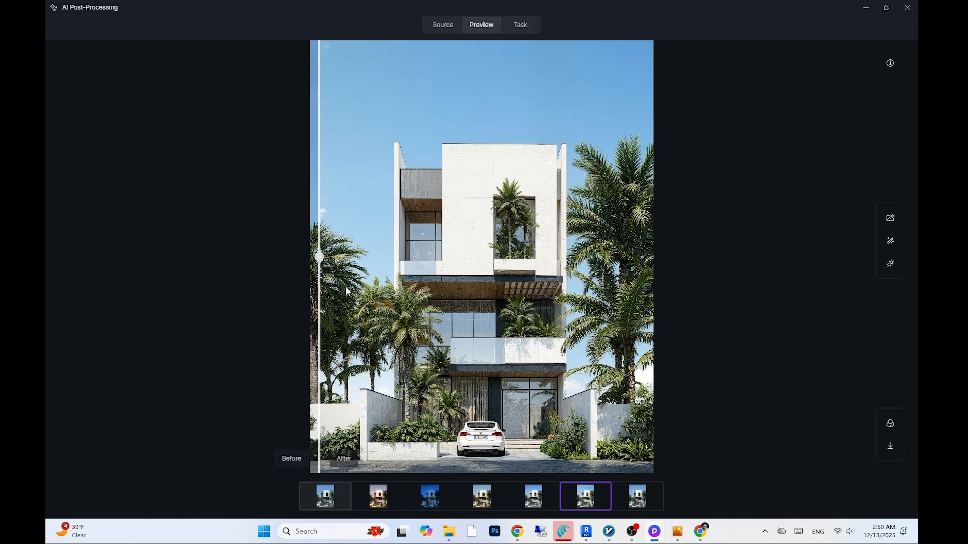
left_click(677, 532)
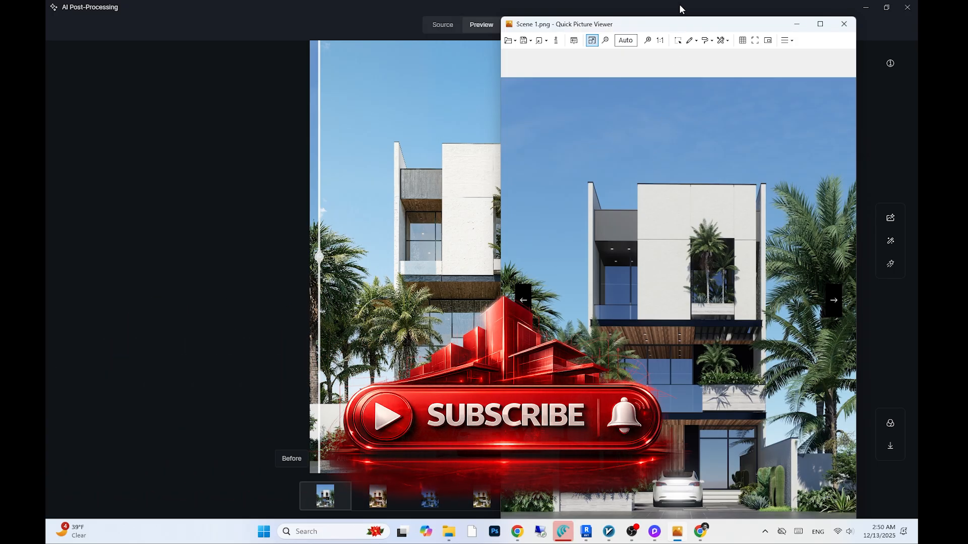
left_click_drag(675, 28, 389, 33)
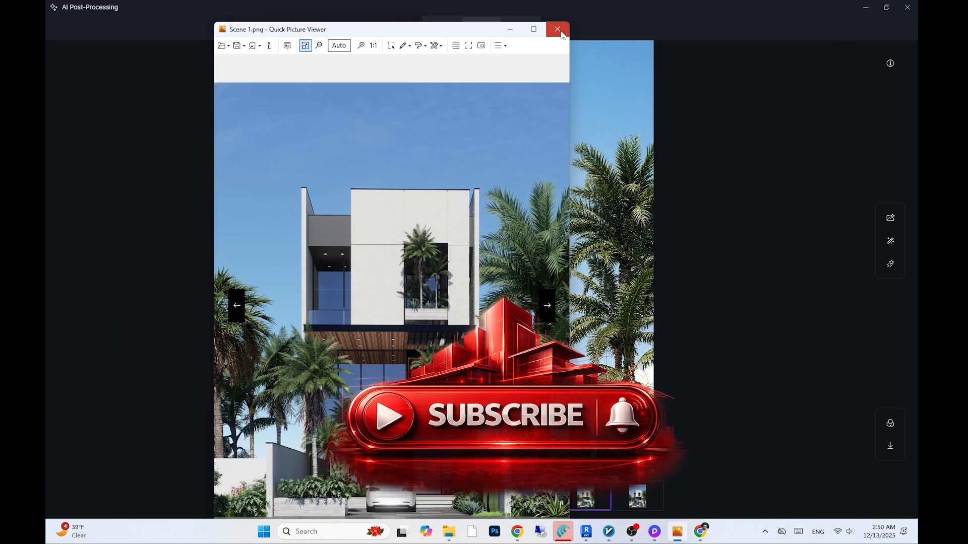
left_click(558, 29)
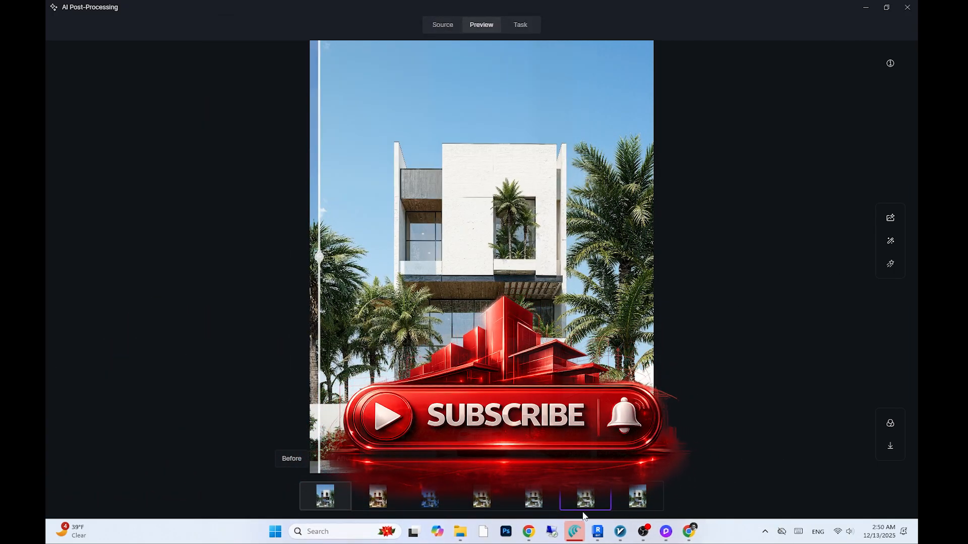